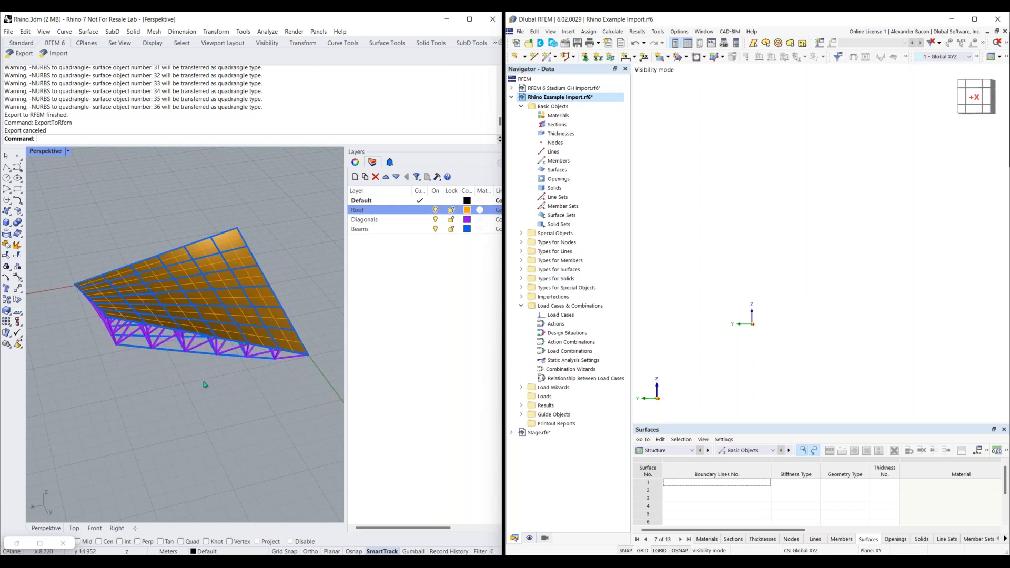
- Inspect a roof panel surface and a bottom chord beam, viewing the chord's object properties and details
{"action": "right_click_drag", "start_coordinate": [214, 391], "coordinate": [237, 321]}
{"action": "scroll", "coordinate": [237, 321], "scroll_direction": "up", "scroll_amount": 3}
{"action": "left_click", "coordinate": [221, 321]}
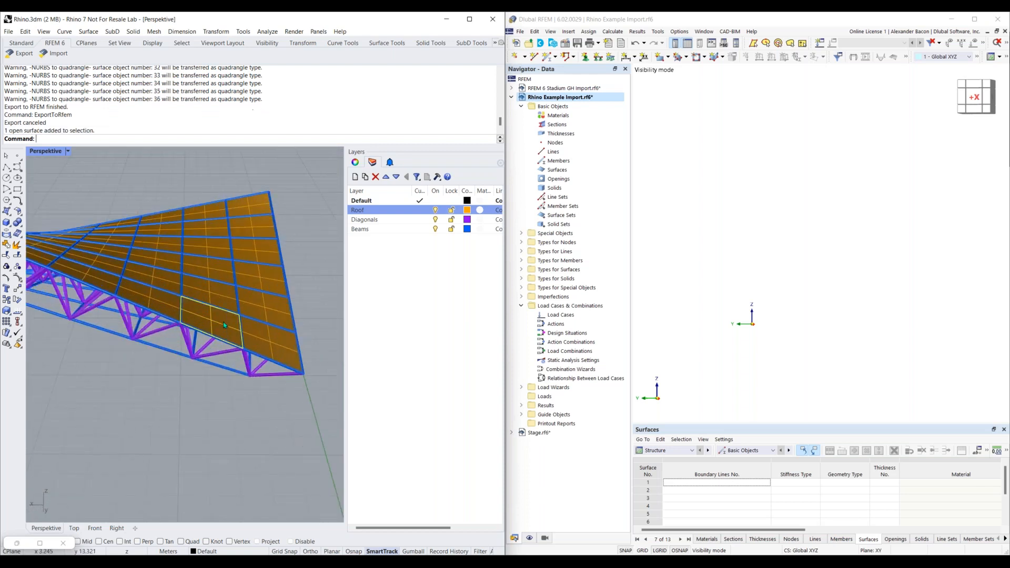
{"action": "left_click", "coordinate": [156, 347]}
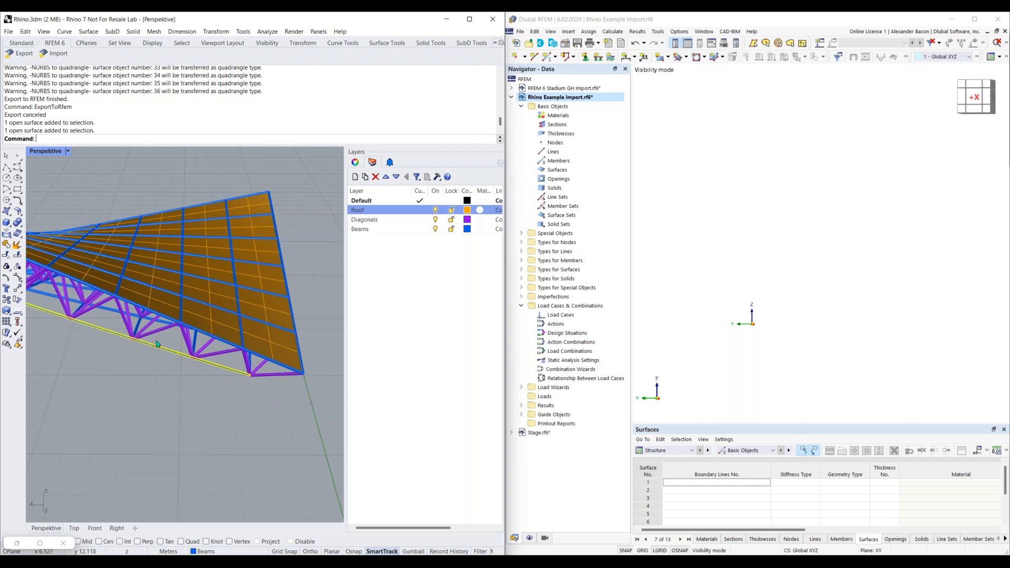
{"action": "scroll", "coordinate": [153, 345], "scroll_direction": "up", "scroll_amount": 2}
{"action": "left_click", "coordinate": [356, 163]}
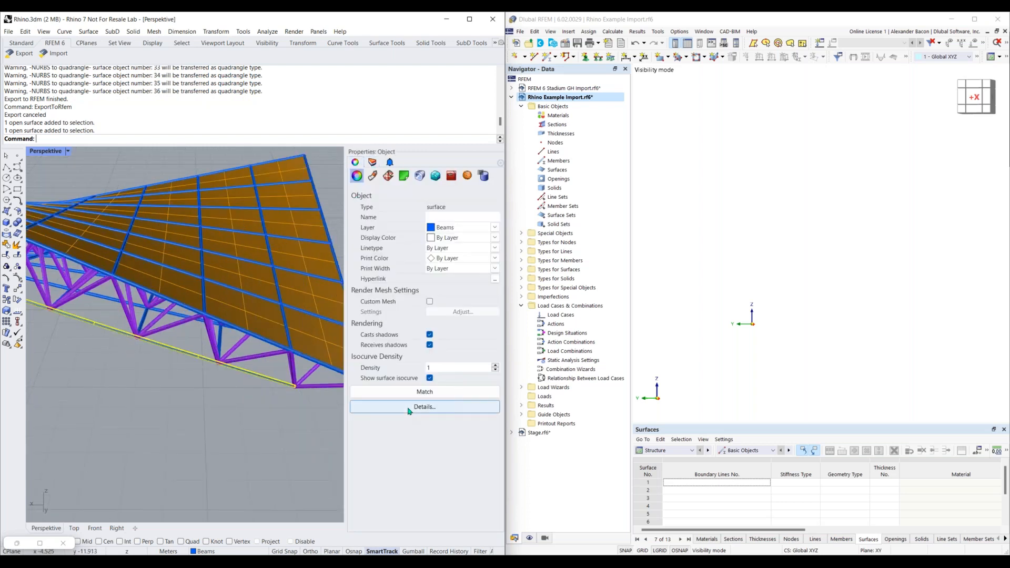
{"action": "left_click", "coordinate": [411, 410]}
{"action": "left_click_drag", "start_coordinate": [162, 295], "coordinate": [227, 295]}
{"action": "left_click", "coordinate": [330, 375]}
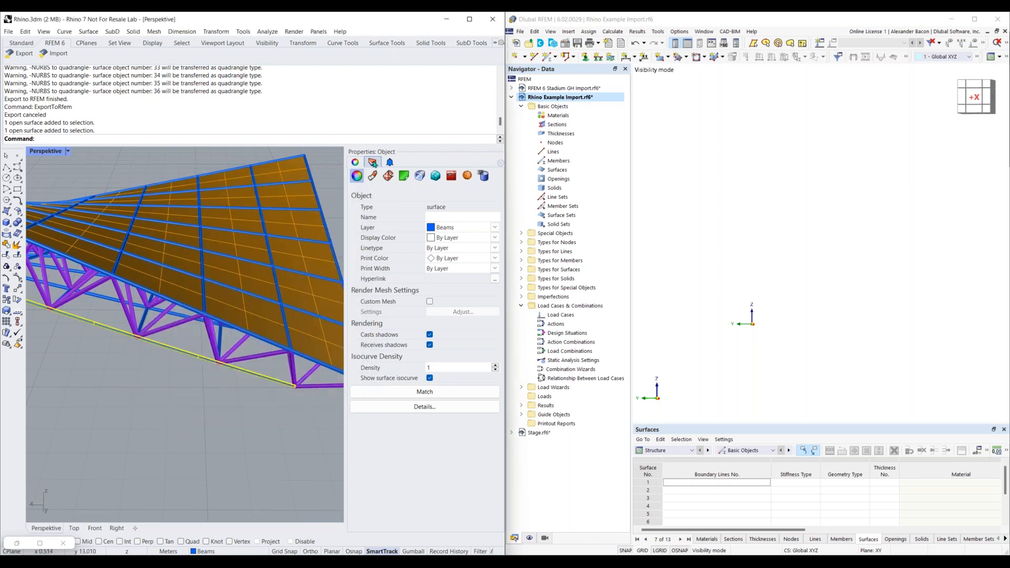
- Toggle the Roof, Diagonals and Beams layers off and back on to check which geometry each one contains
{"action": "left_click", "coordinate": [372, 163]}
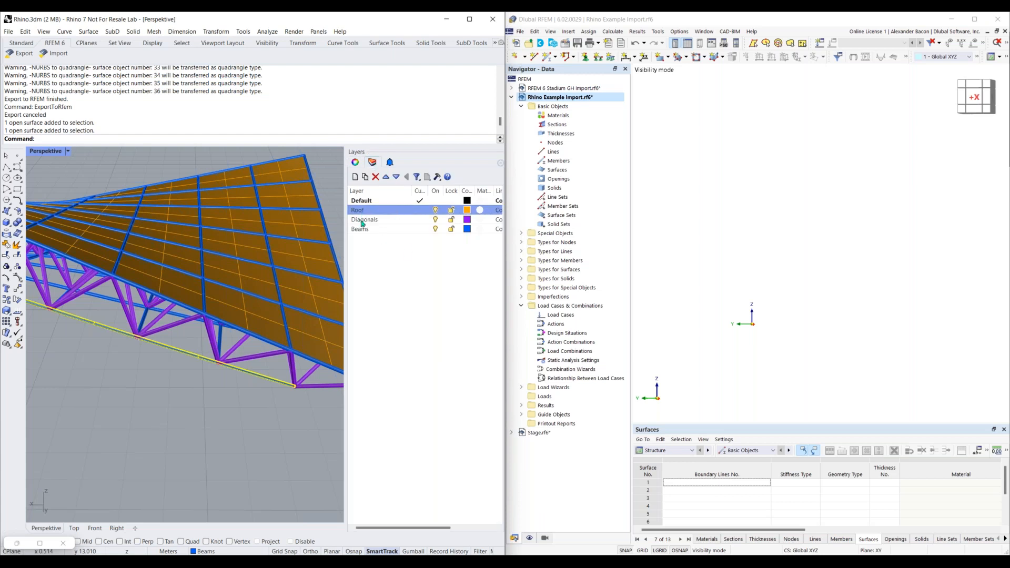
{"action": "left_click", "coordinate": [436, 210]}
{"action": "left_click", "coordinate": [436, 210]}
{"action": "left_click", "coordinate": [436, 220]}
{"action": "left_click", "coordinate": [435, 220]}
{"action": "left_click", "coordinate": [436, 229]}
{"action": "left_click", "coordinate": [436, 229]}
{"action": "scroll", "coordinate": [194, 429], "scroll_direction": "down", "scroll_amount": 3}
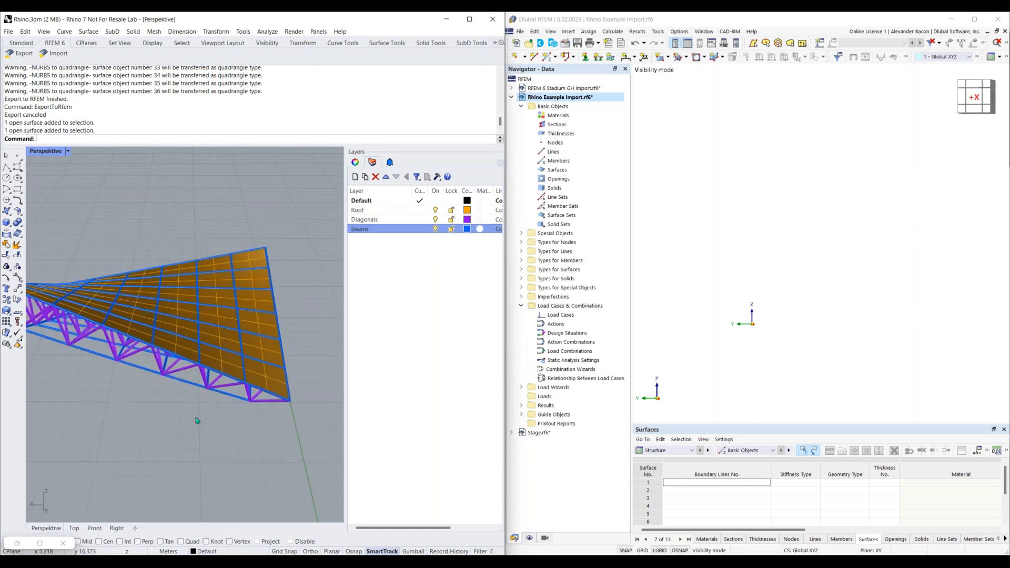
{"action": "scroll", "coordinate": [144, 386], "scroll_direction": "down", "scroll_amount": 2}
{"action": "right_click_drag", "start_coordinate": [124, 386], "coordinate": [229, 382]}
{"action": "scroll", "coordinate": [151, 381], "scroll_direction": "up", "scroll_amount": 2}
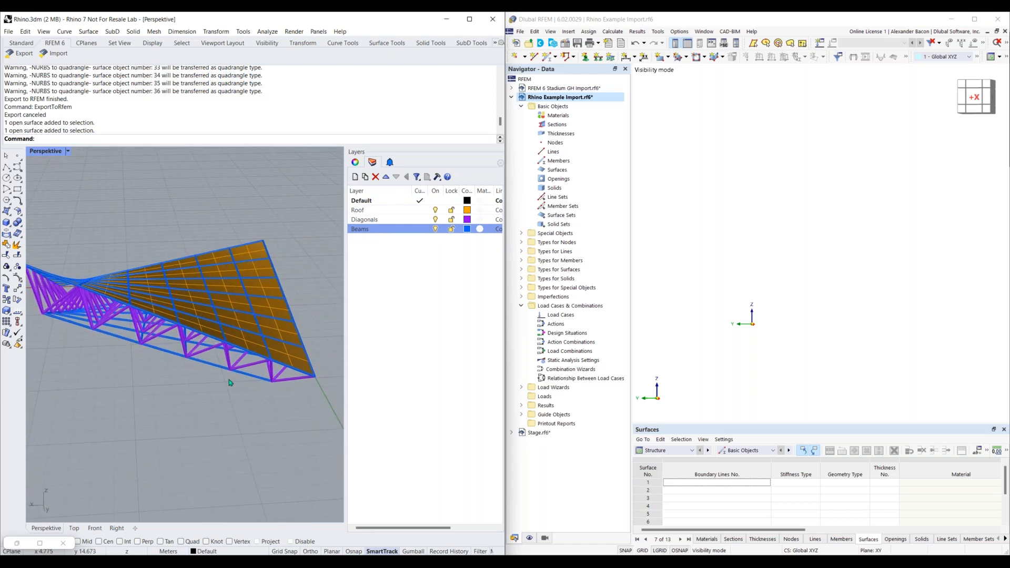
- Set up an export to RFEM 6 in Overwrite mode, restricted to the Roof and Diagonals layers
{"action": "left_click", "coordinate": [495, 43]}
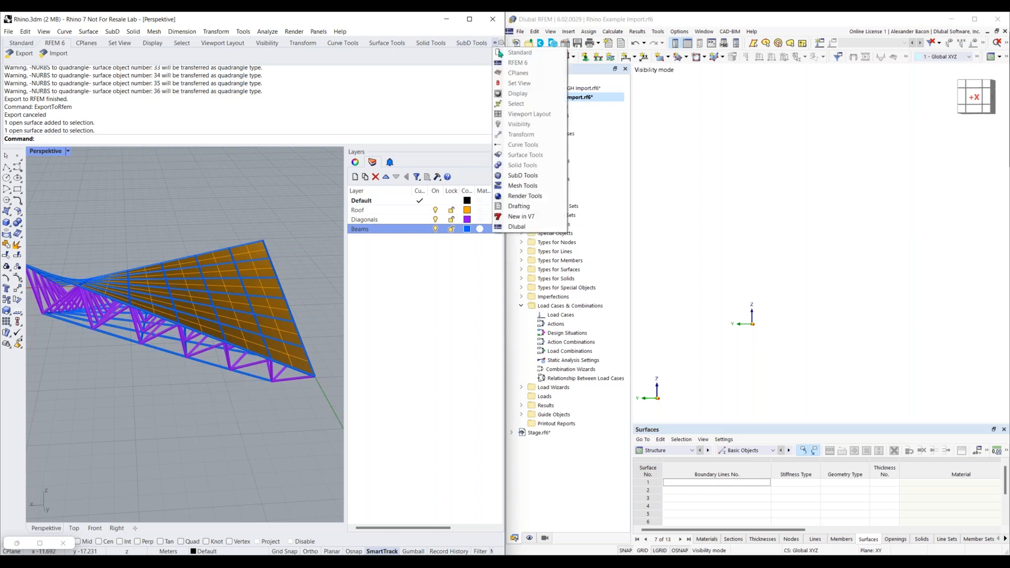
{"action": "left_click", "coordinate": [509, 64]}
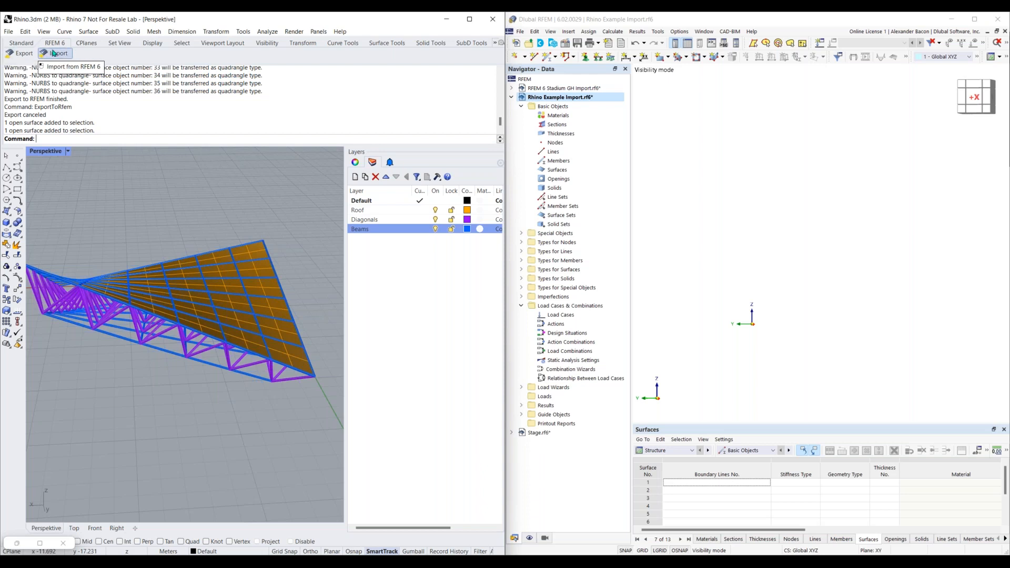
{"action": "left_click", "coordinate": [21, 54]}
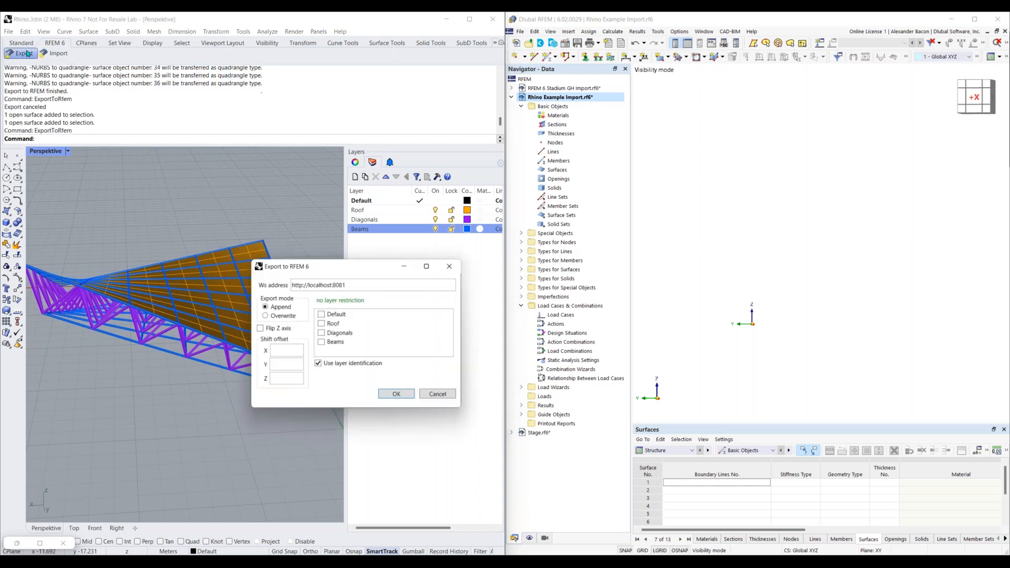
{"action": "left_click_drag", "start_coordinate": [335, 271], "coordinate": [319, 239]}
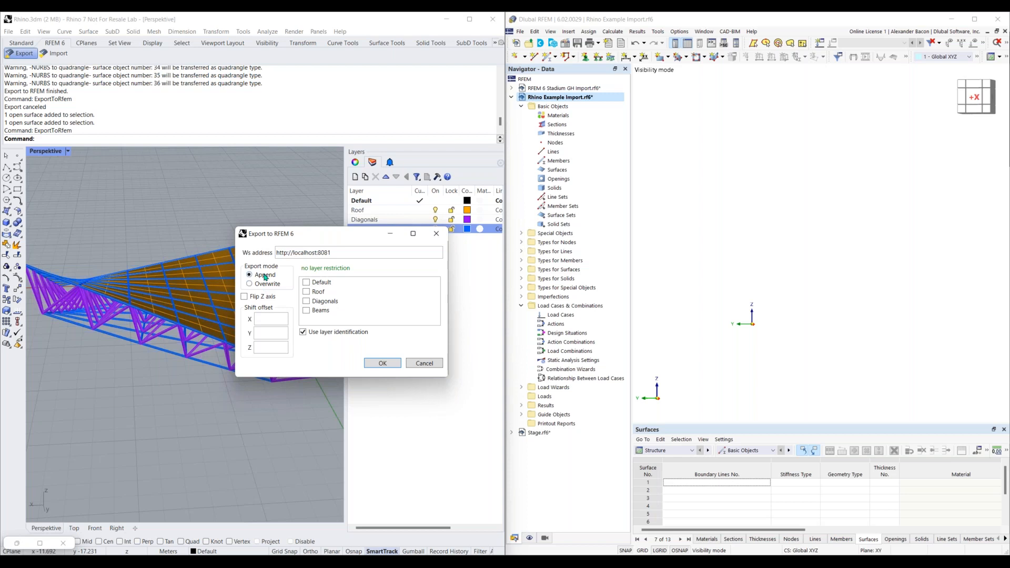
{"action": "left_click", "coordinate": [266, 284]}
{"action": "left_click", "coordinate": [268, 334]}
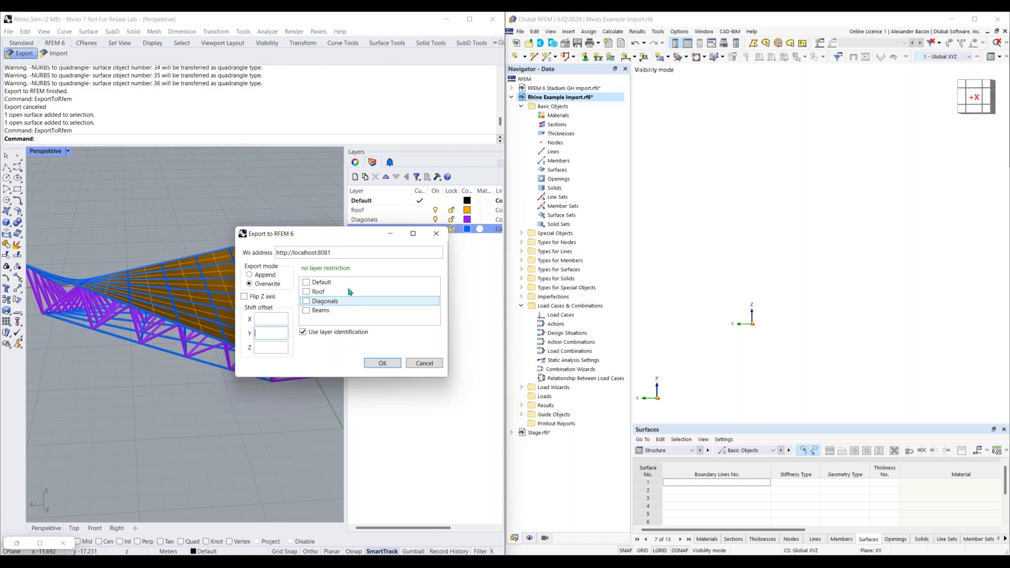
{"action": "left_click", "coordinate": [306, 292]}
{"action": "left_click", "coordinate": [307, 301]}
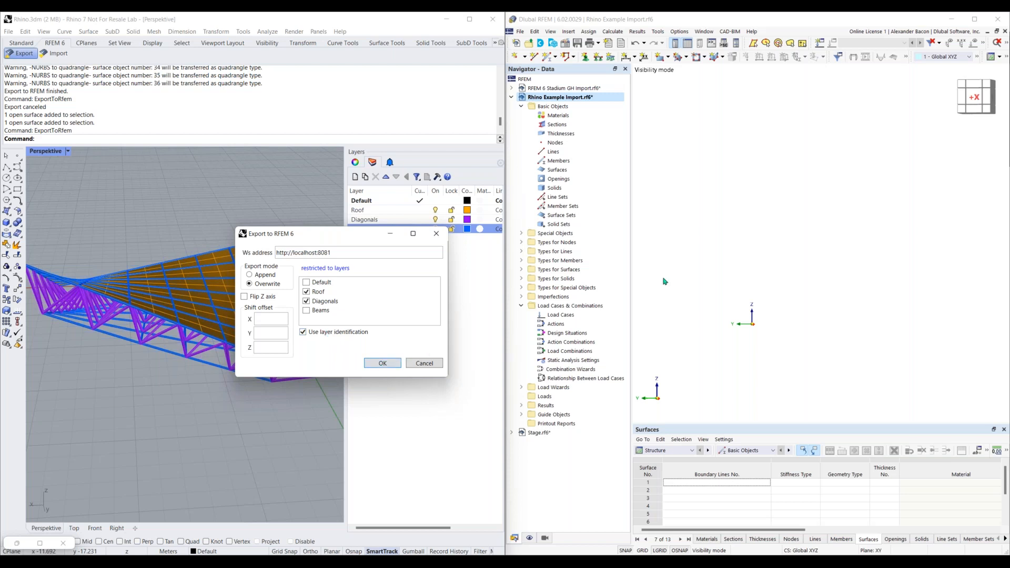
- Switch to RFEM and check the WebService automatic server start setting in the program options
{"action": "left_click", "coordinate": [681, 33]}
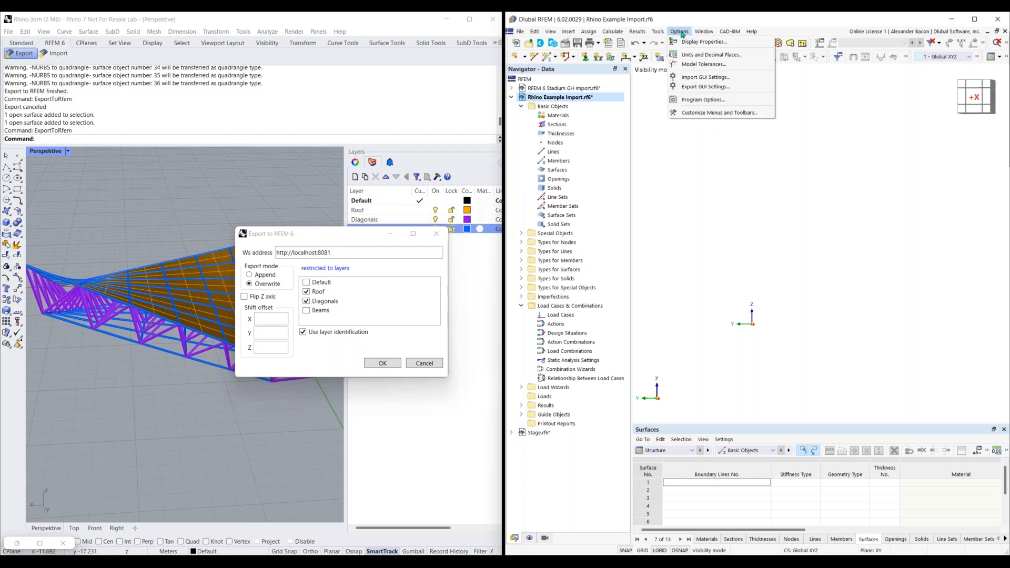
{"action": "left_click", "coordinate": [699, 101]}
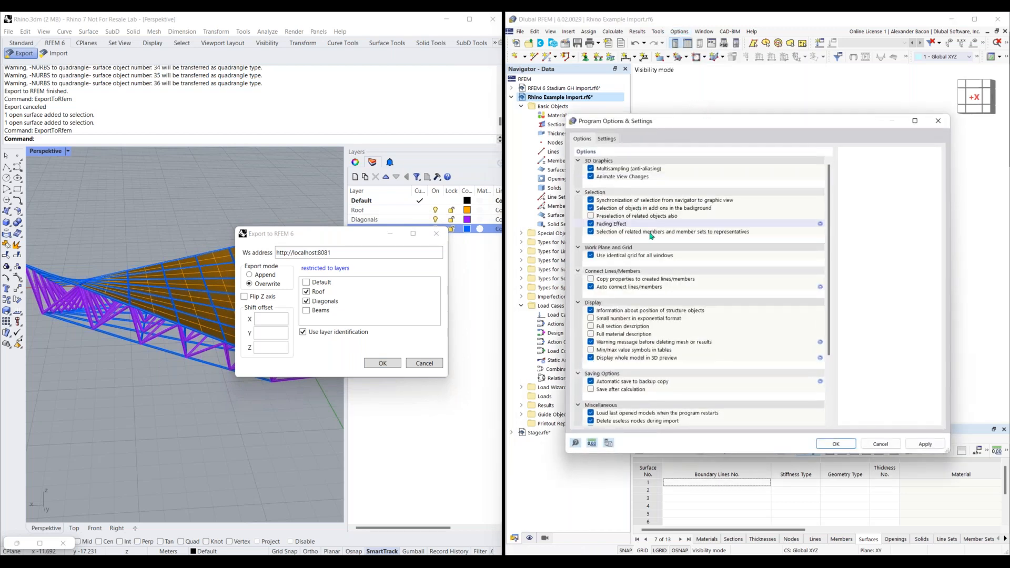
{"action": "scroll", "coordinate": [651, 237], "scroll_direction": "down", "scroll_amount": 5}
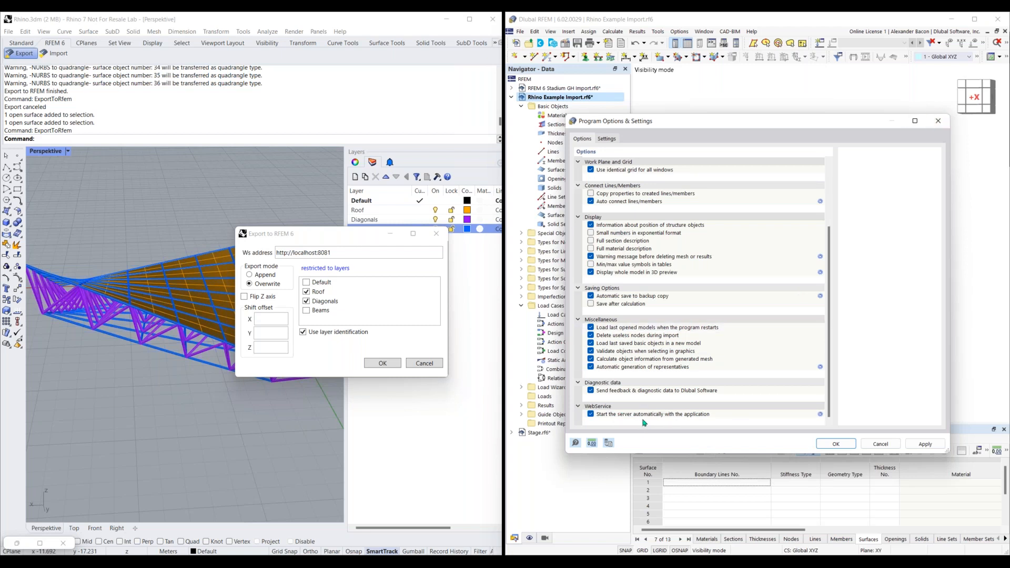
{"action": "left_click", "coordinate": [939, 120]}
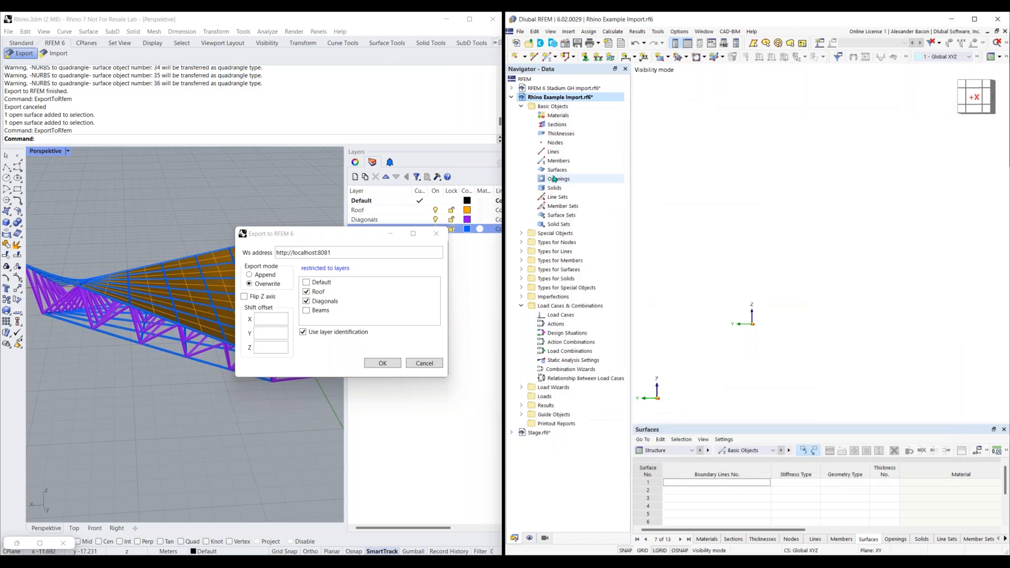
- Run the export from Rhino and abort the external connection locking the RFEM model
{"action": "left_click", "coordinate": [383, 364]}
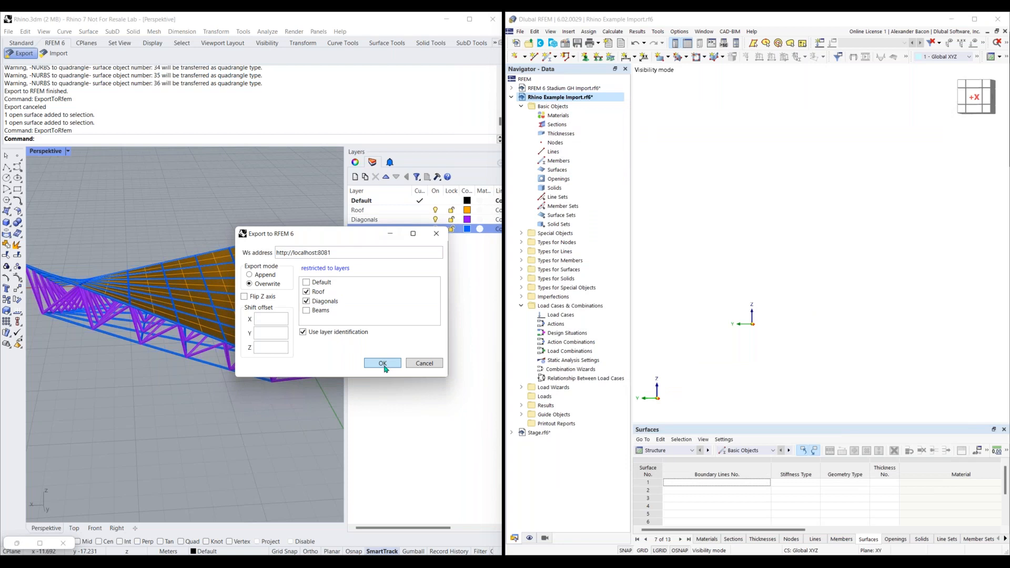
{"action": "left_click", "coordinate": [385, 364]}
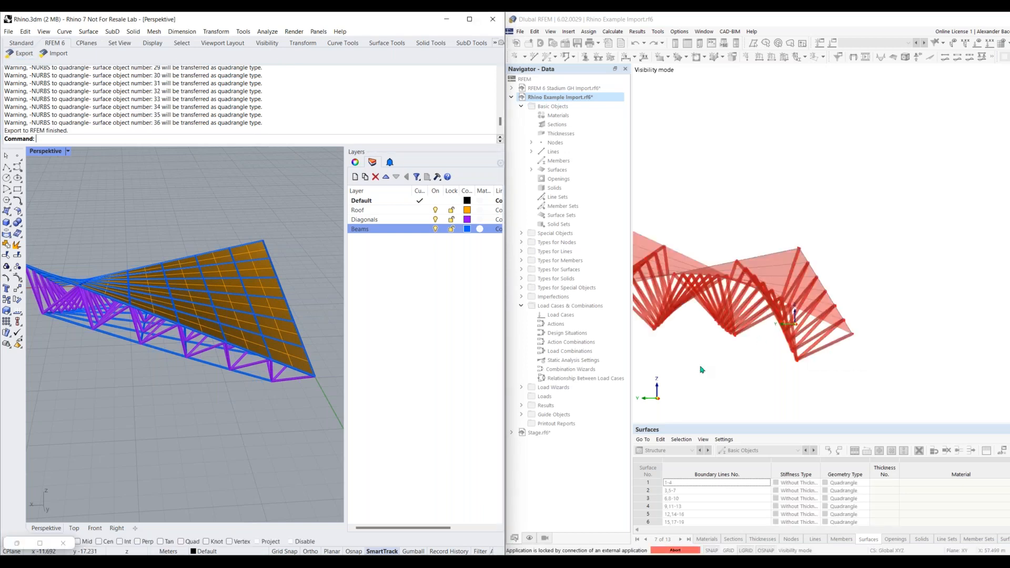
{"action": "middle_click_drag", "start_coordinate": [747, 367], "coordinate": [802, 385], "text": "ctrl"}
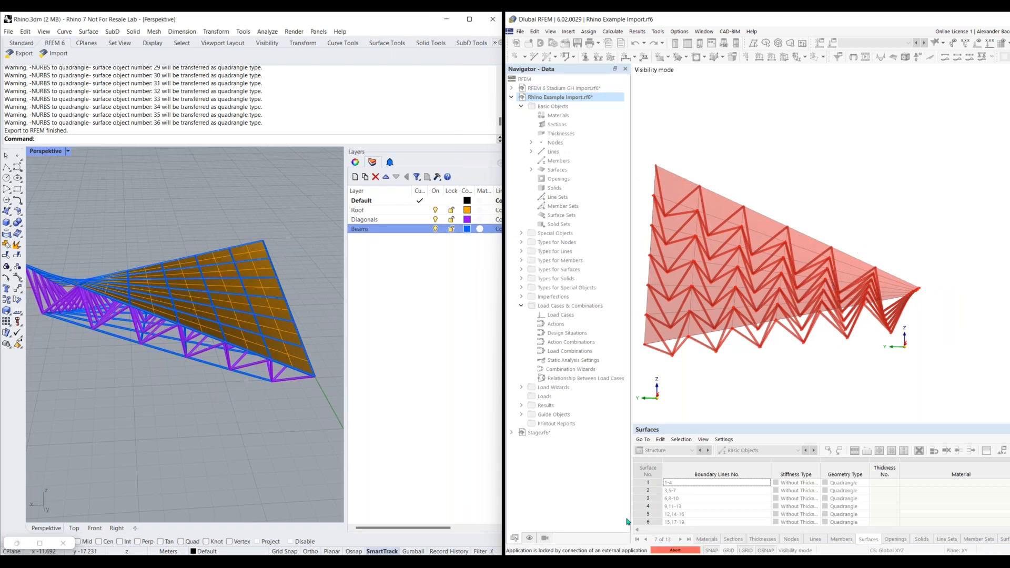
{"action": "left_click", "coordinate": [673, 550]}
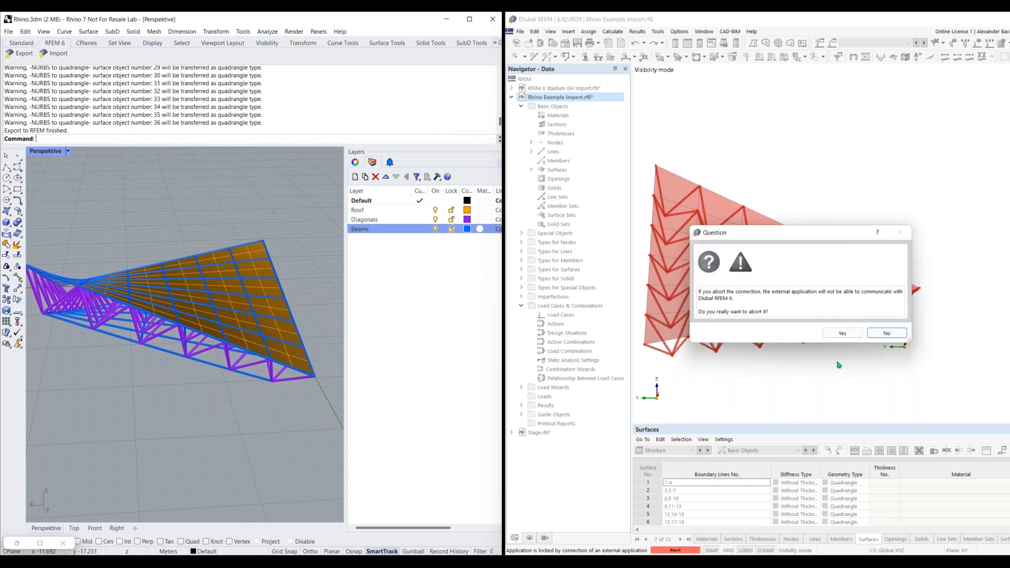
{"action": "left_click", "coordinate": [842, 334]}
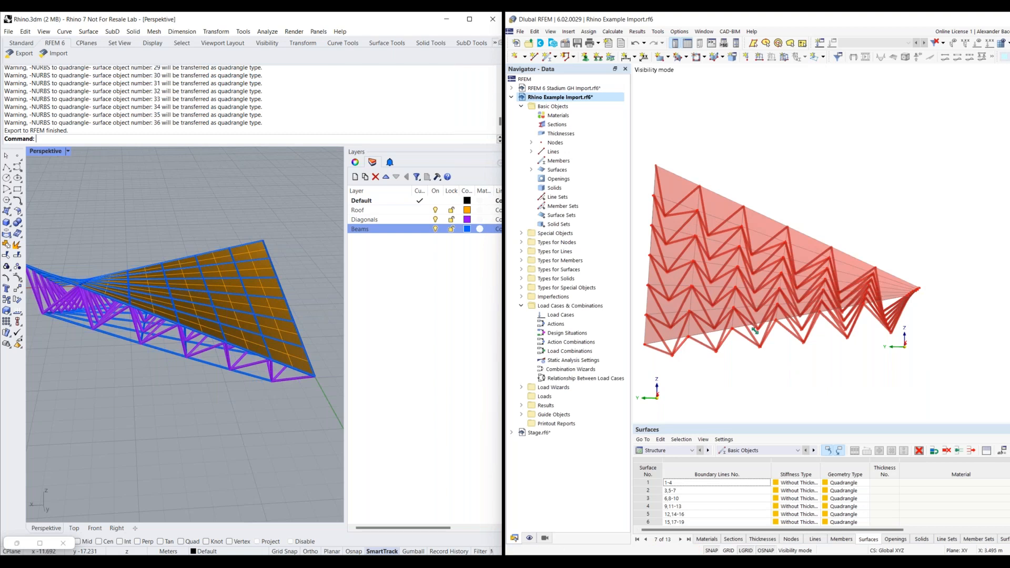
- Select a roof surface in the RFEM model and examine the comments in the Surfaces table
{"action": "middle_click_drag", "start_coordinate": [762, 326], "coordinate": [751, 313], "text": "ctrl"}
{"action": "left_click", "coordinate": [751, 313]}
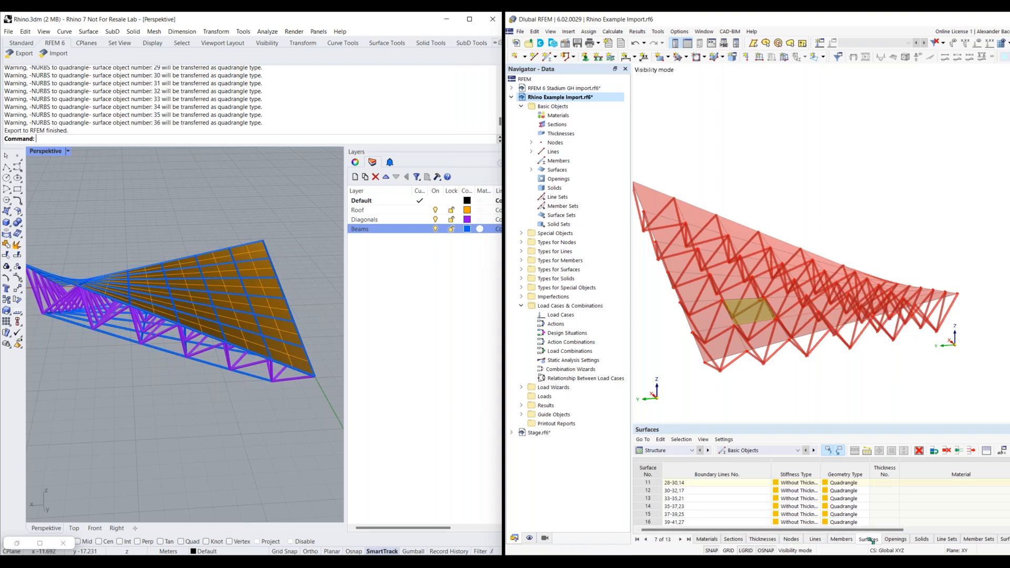
{"action": "left_click_drag", "start_coordinate": [858, 530], "coordinate": [1005, 531]}
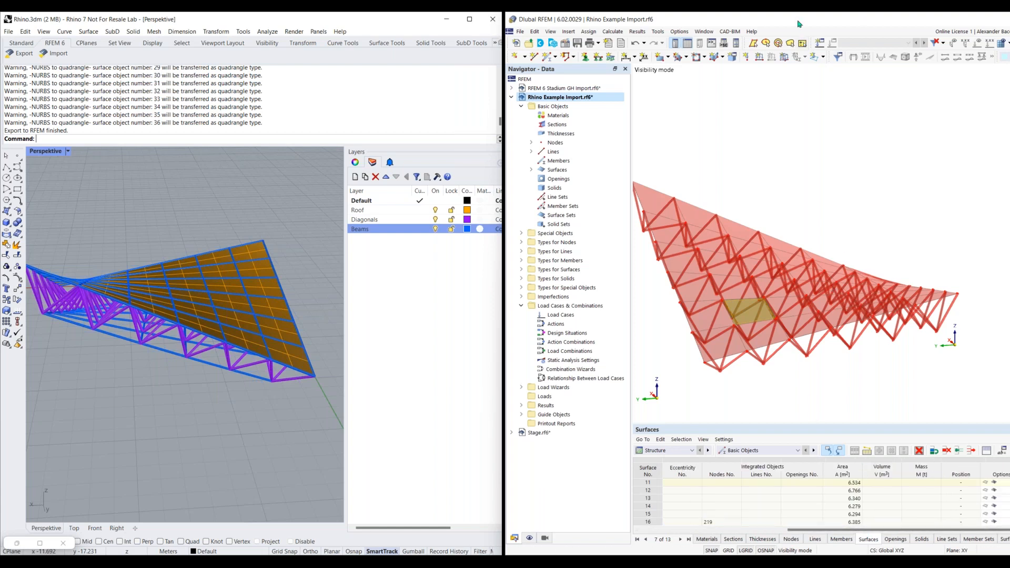
{"action": "left_click_drag", "start_coordinate": [787, 20], "coordinate": [1009, 32]}
{"action": "left_click_drag", "start_coordinate": [825, 530], "coordinate": [998, 535]}
{"action": "scroll", "coordinate": [947, 495], "scroll_direction": "down", "scroll_amount": 3}
{"action": "scroll", "coordinate": [955, 502], "scroll_direction": "down", "scroll_amount": 4}
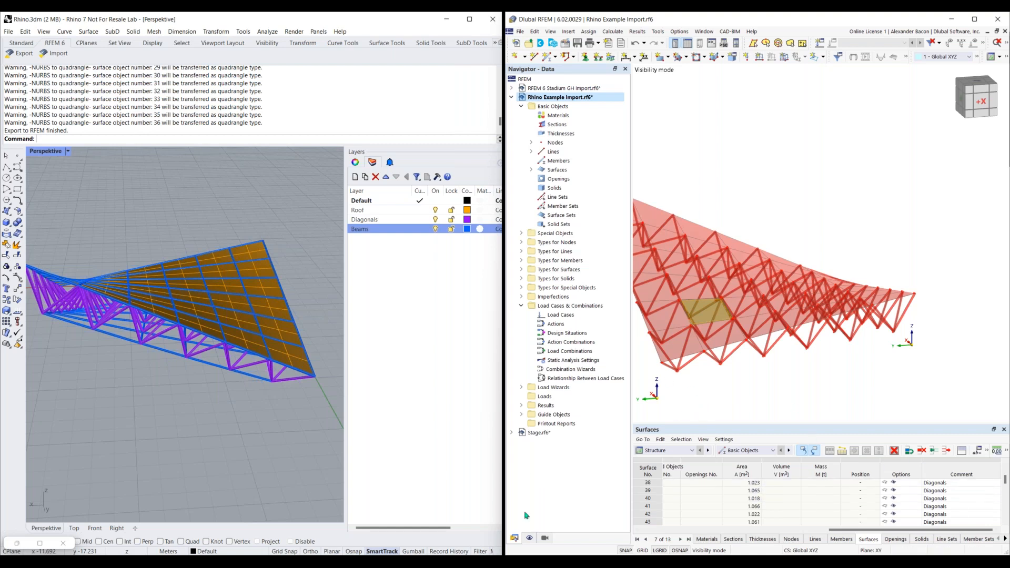
- Create an object selection named Roof for surfaces whose comment equals Roof
{"action": "left_click", "coordinate": [546, 539]}
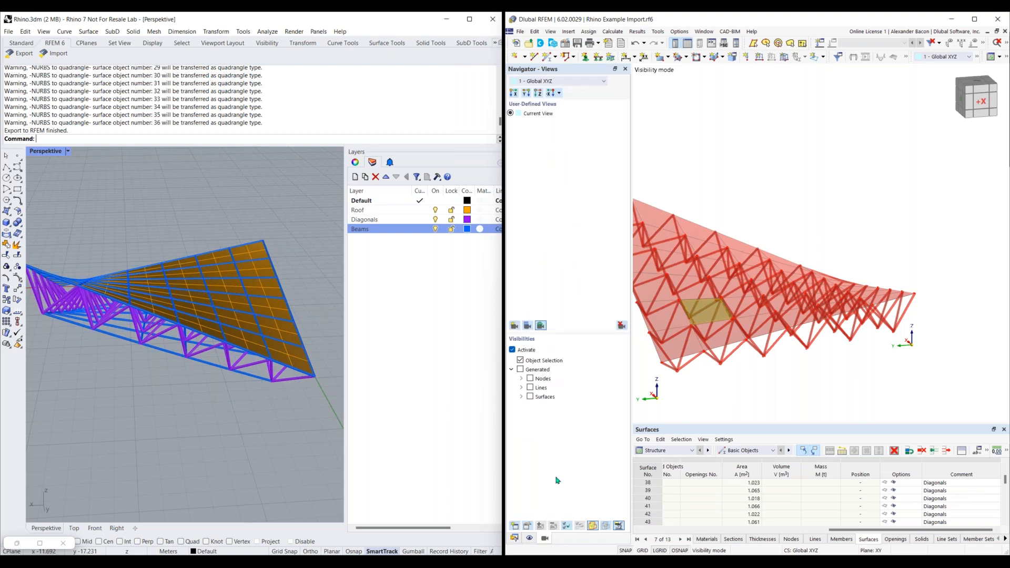
{"action": "left_click", "coordinate": [513, 526]}
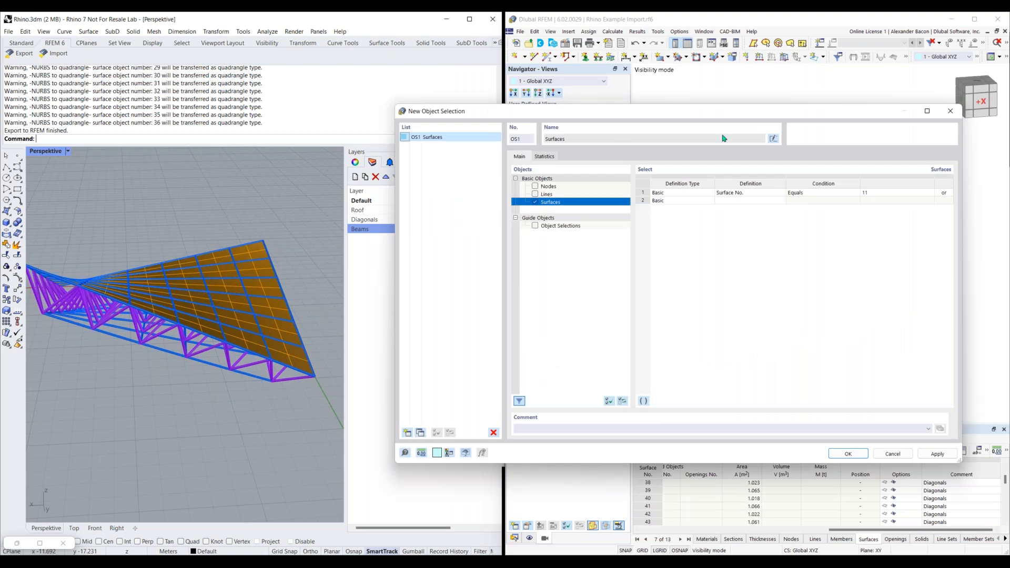
{"action": "left_click", "coordinate": [773, 138]}
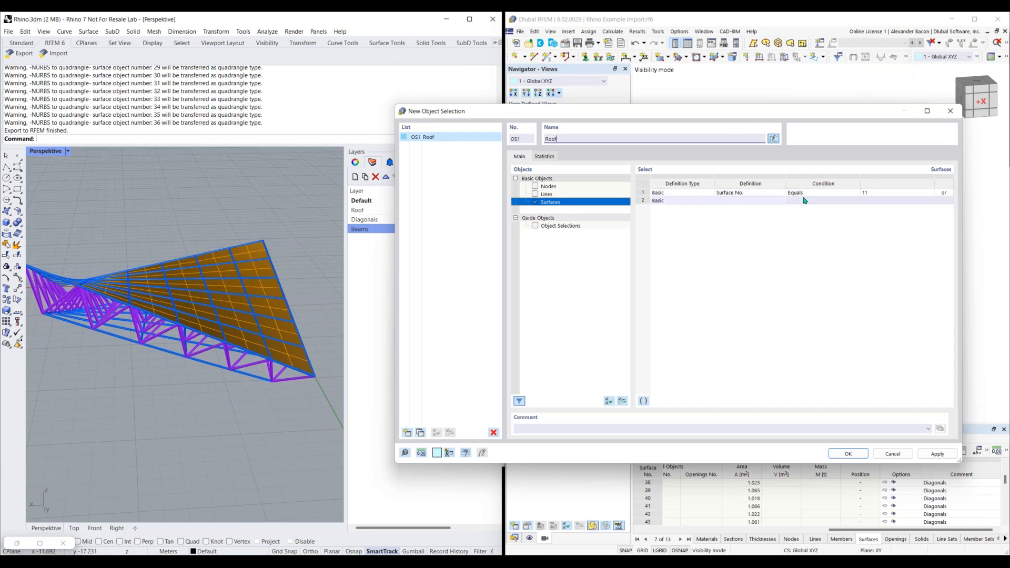
{"action": "left_click", "coordinate": [755, 195]}
{"action": "left_click", "coordinate": [760, 196]}
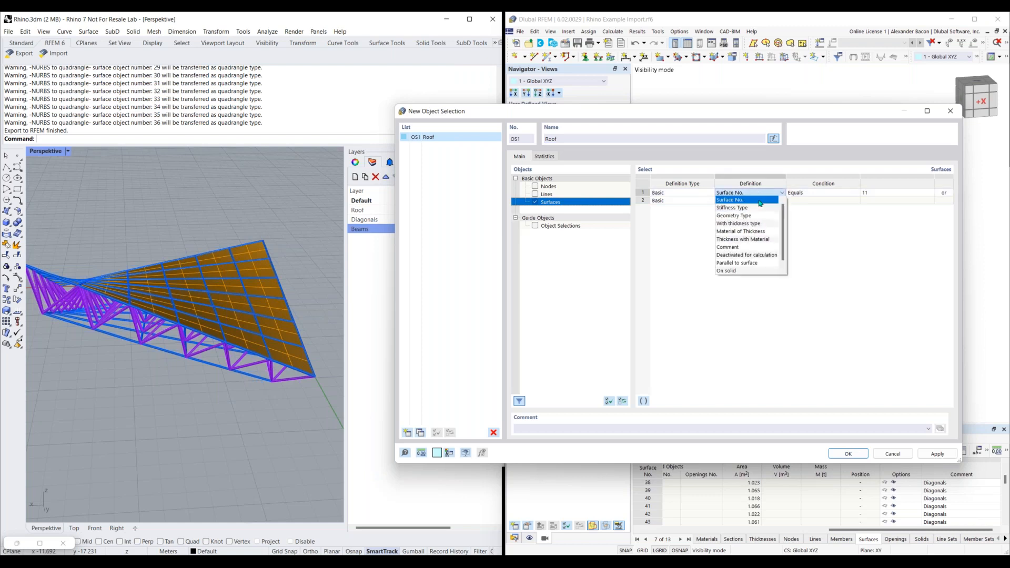
{"action": "left_click", "coordinate": [748, 247]}
{"action": "left_click", "coordinate": [889, 193]}
{"action": "left_click", "coordinate": [889, 193]}
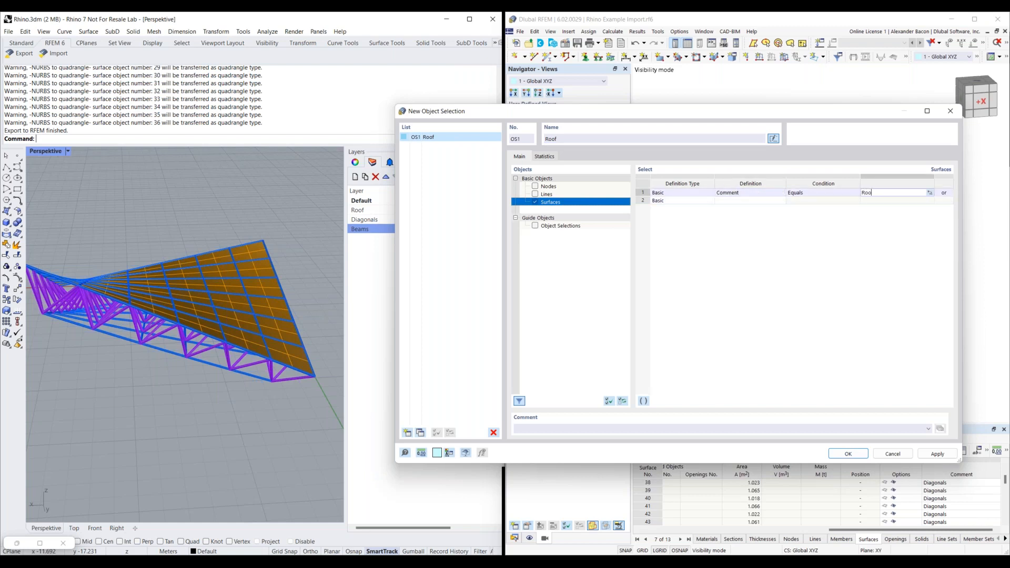
- Copy the Roof object selection, rename the copy Diagonals, and set its comment condition to equal Diagonals
{"action": "left_click", "coordinate": [421, 433]}
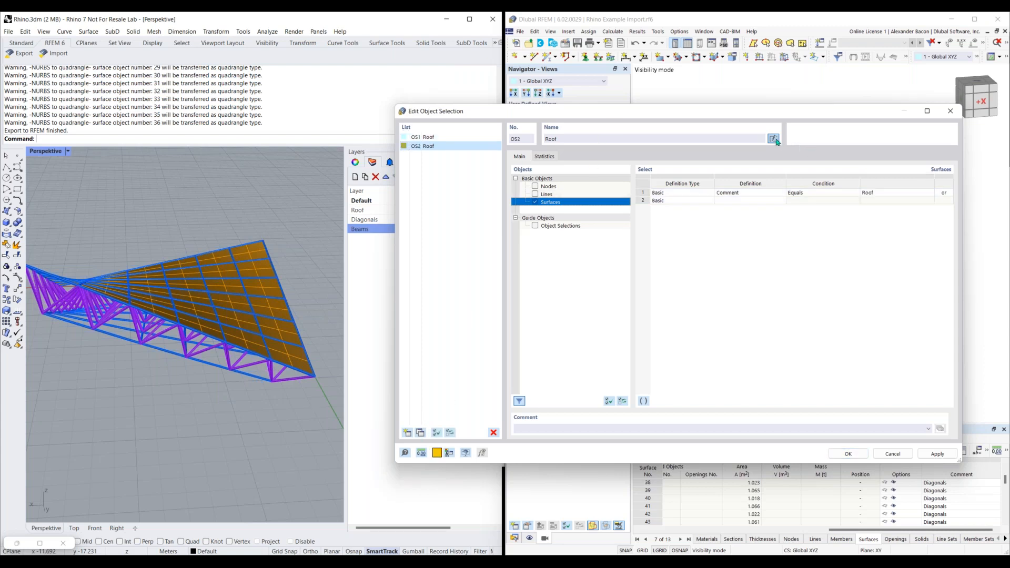
{"action": "double_click", "coordinate": [654, 143]}
{"action": "type", "text": "Roof"}
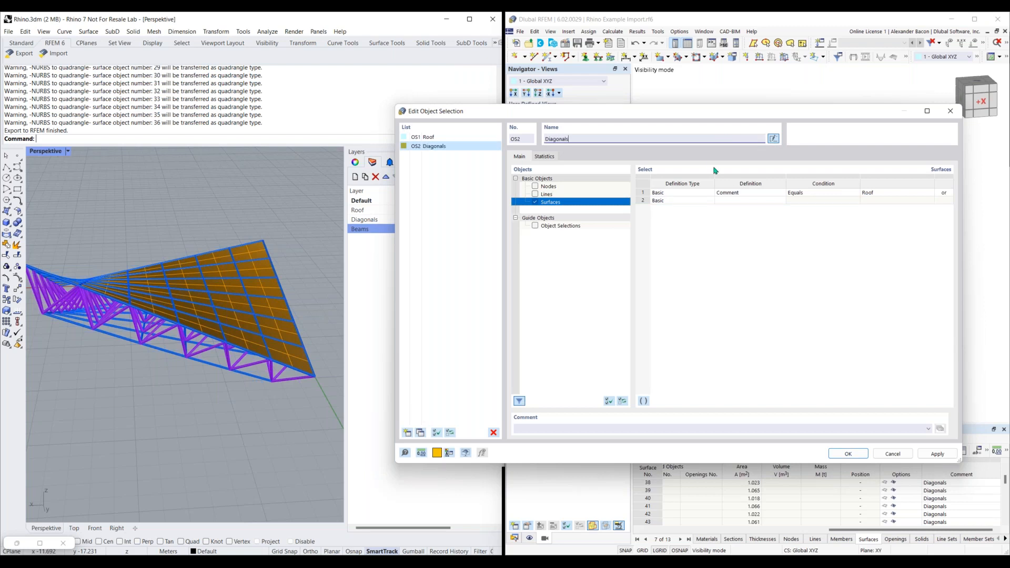
{"action": "left_click", "coordinate": [872, 194]}
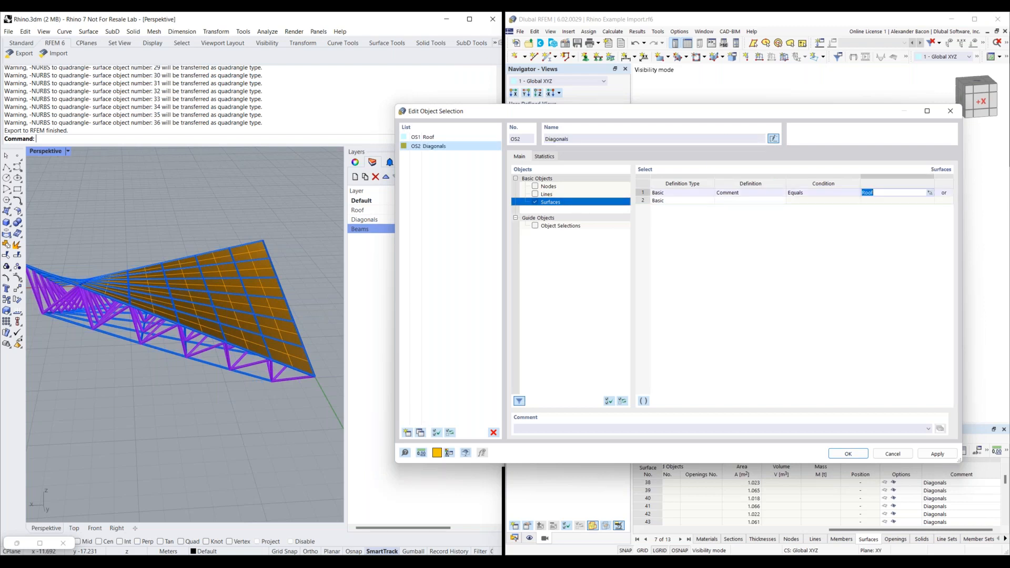
{"action": "key", "text": "BackSpace"}
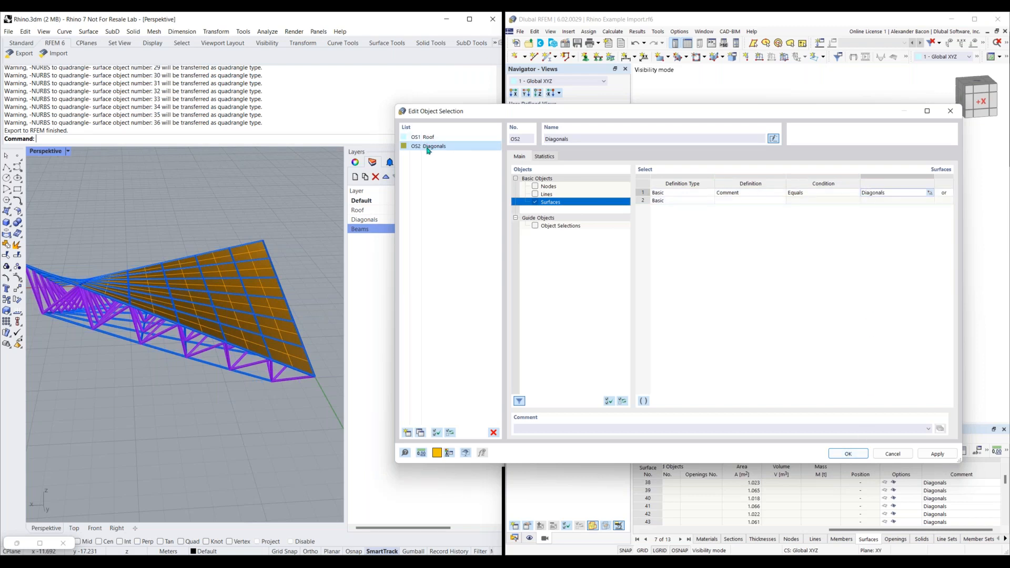
{"action": "key", "text": "Return"}
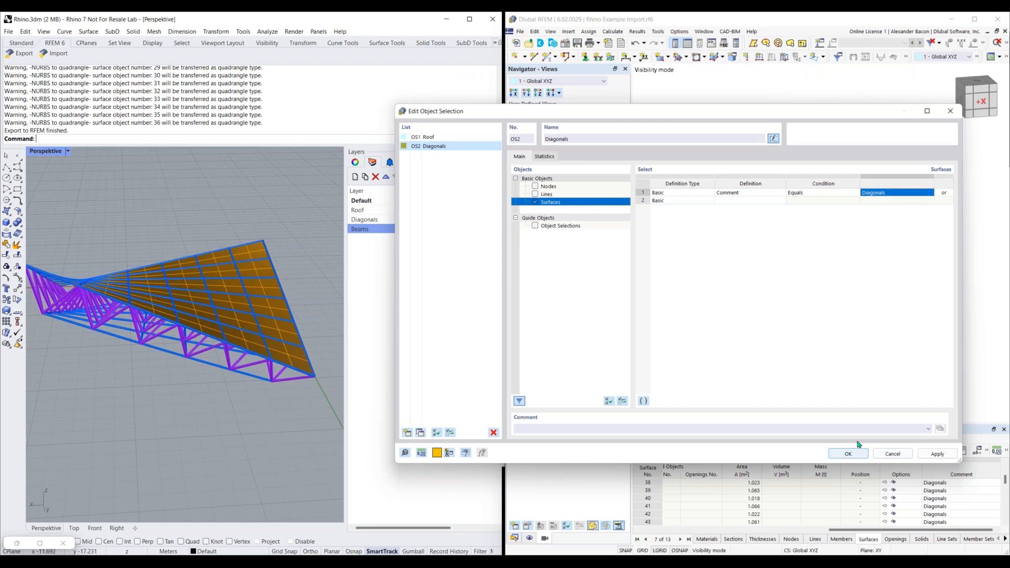
- Save the object selections and switch the Roof and Diagonals visibilities off and on to check each group in the RFEM model
{"action": "left_click", "coordinate": [855, 452]}
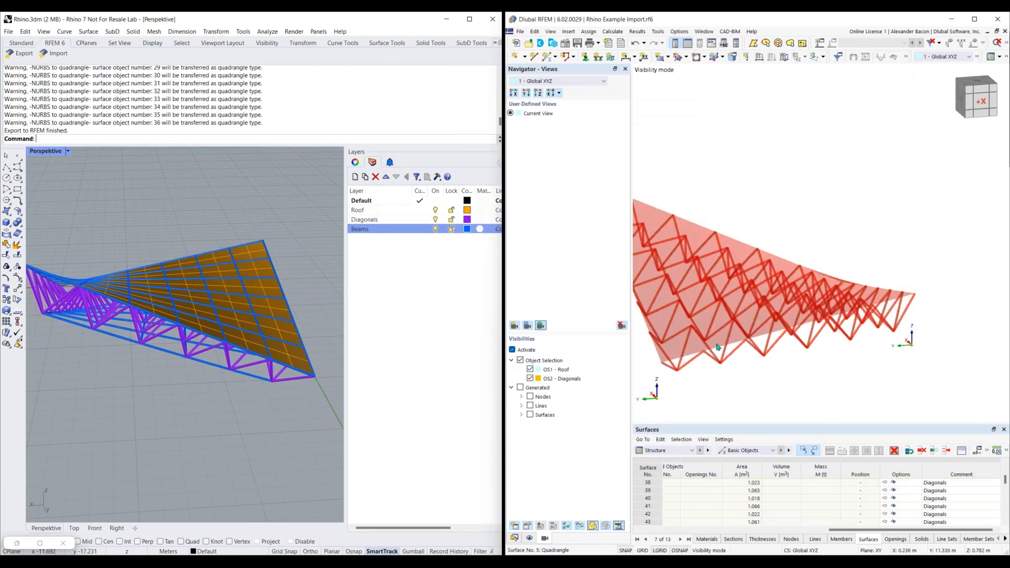
{"action": "left_click", "coordinate": [530, 370]}
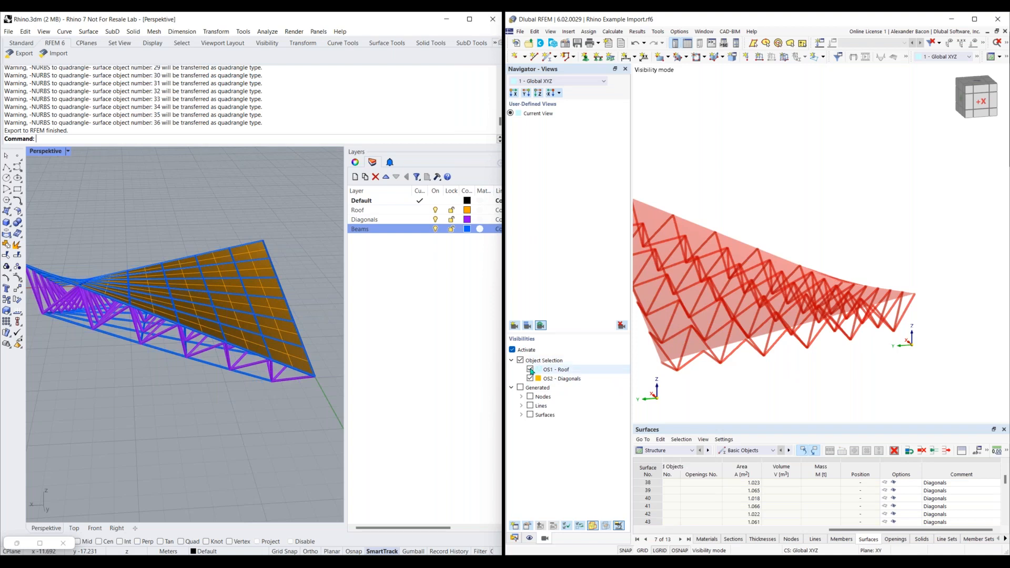
{"action": "left_click", "coordinate": [530, 370]}
{"action": "left_click", "coordinate": [531, 378]}
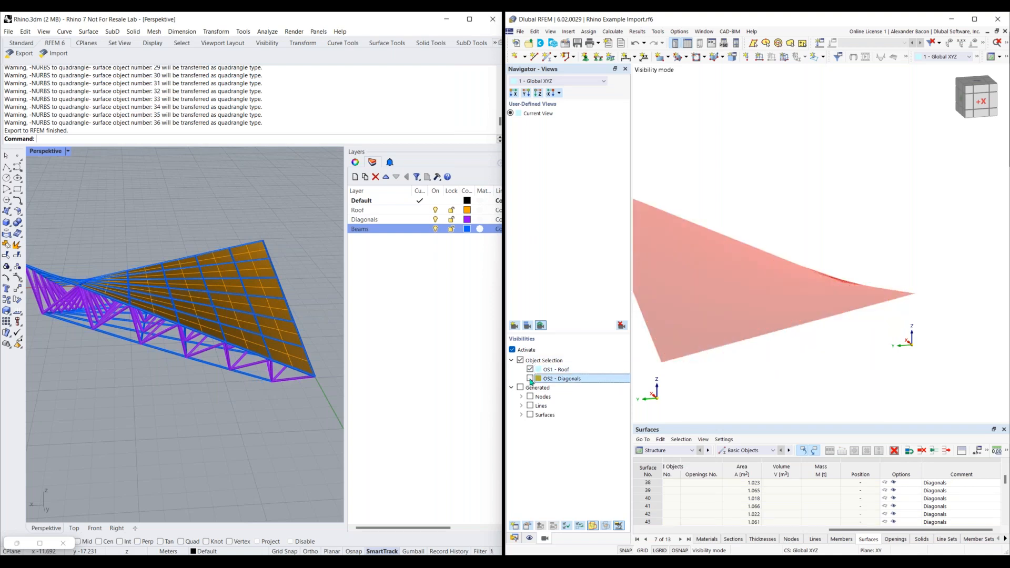
{"action": "left_click", "coordinate": [530, 379]}
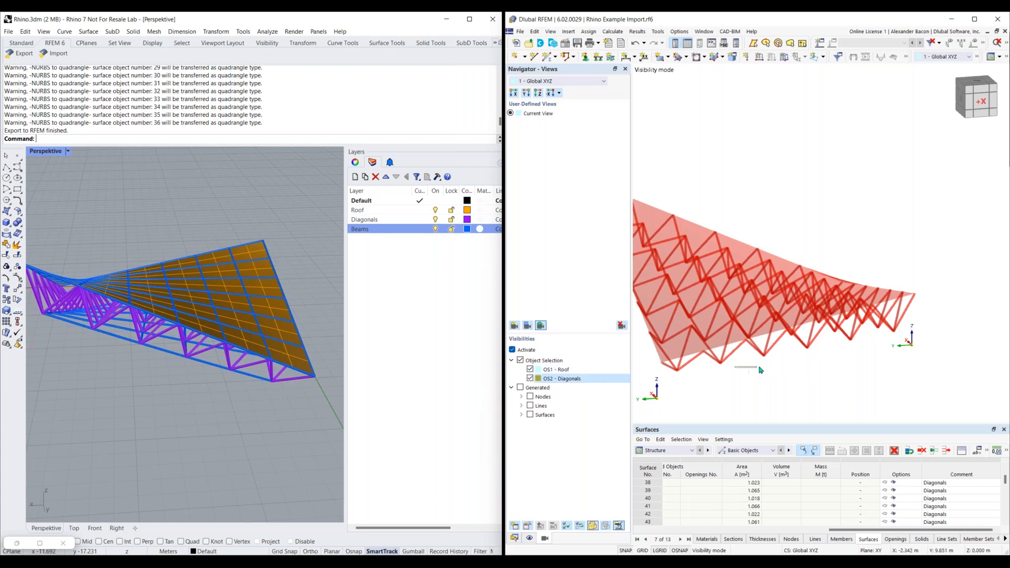
{"action": "scroll", "coordinate": [773, 349], "scroll_direction": "up", "scroll_amount": 5}
{"action": "scroll", "coordinate": [773, 347], "scroll_direction": "down", "scroll_amount": 4}
{"action": "middle_click_drag", "start_coordinate": [773, 347], "coordinate": [799, 354], "text": "ctrl"}
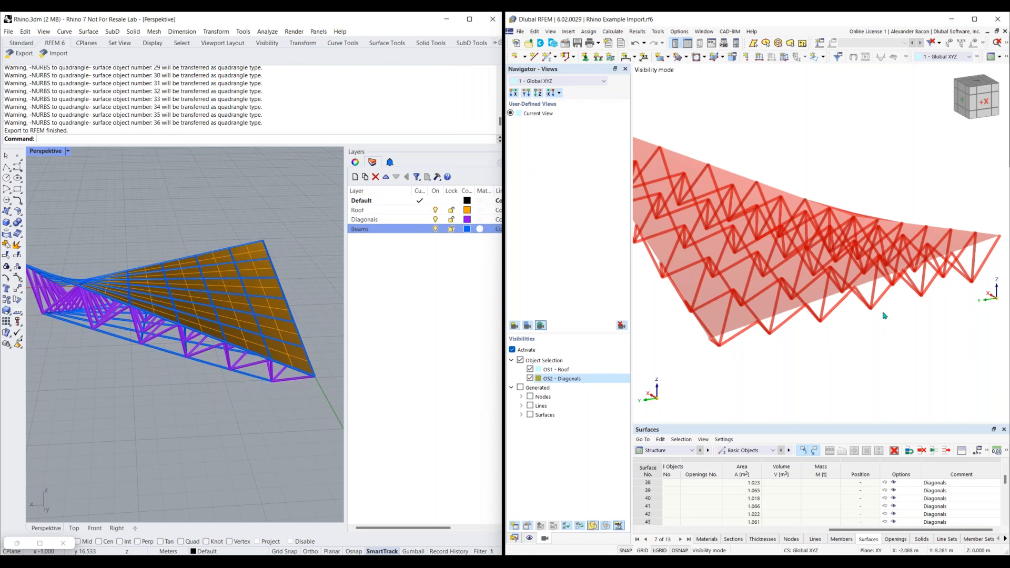
- Make the Stage.rf6 model the active model in RFEM and bring its ring-shaped stadium roof into view
{"action": "left_click", "coordinate": [514, 537]}
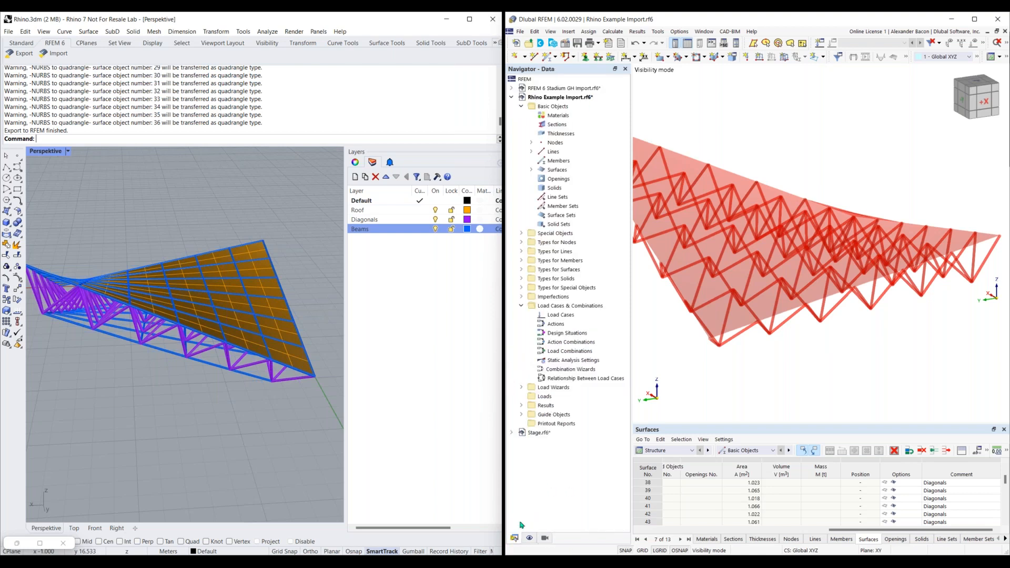
{"action": "double_click", "coordinate": [539, 432]}
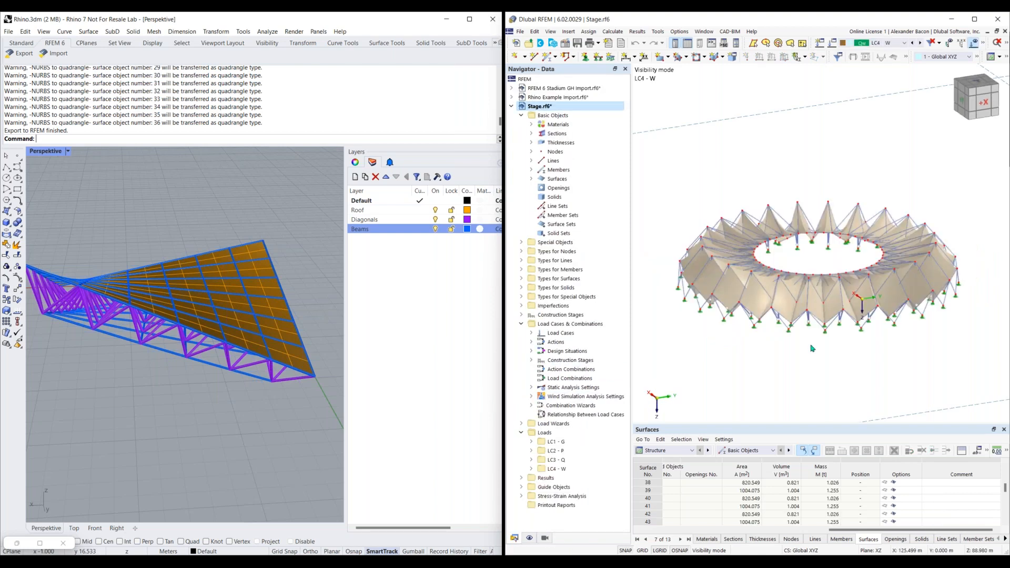
{"action": "middle_click_drag", "start_coordinate": [859, 282], "coordinate": [825, 307]}
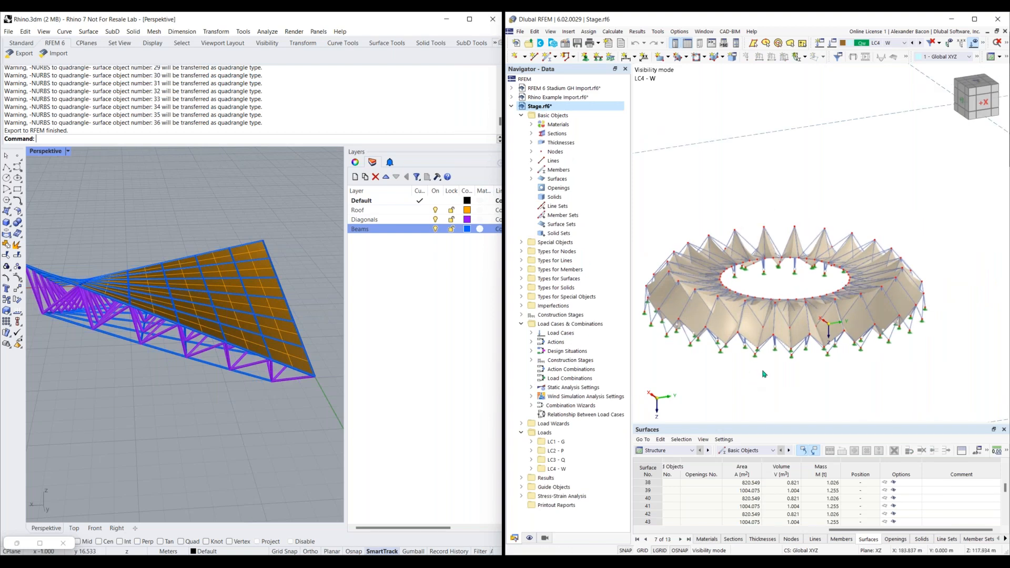
- Switch to Chrome and browse the tensile membrane structures among Dlubal's downloadable structural analysis models
{"action": "key", "text": "super+Tab"}
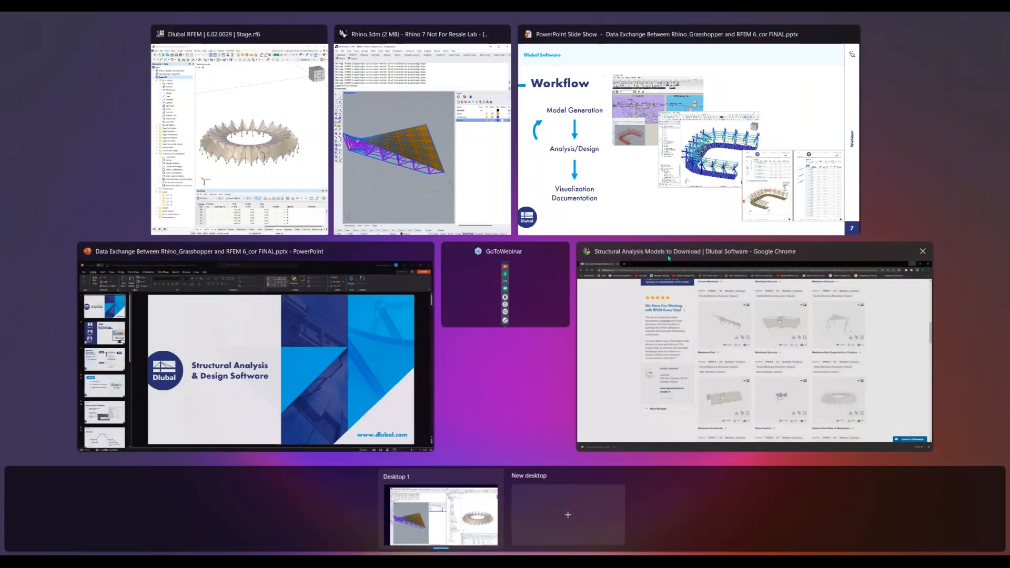
{"action": "left_click", "coordinate": [694, 350]}
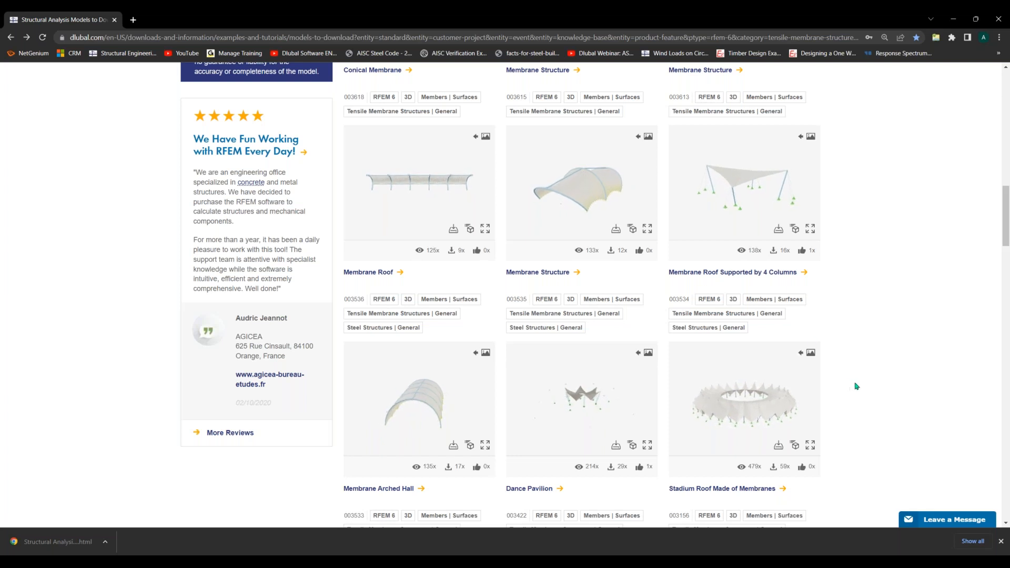
{"action": "scroll", "coordinate": [652, 339], "scroll_direction": "up", "scroll_amount": 2}
{"action": "scroll", "coordinate": [652, 337], "scroll_direction": "down", "scroll_amount": 2}
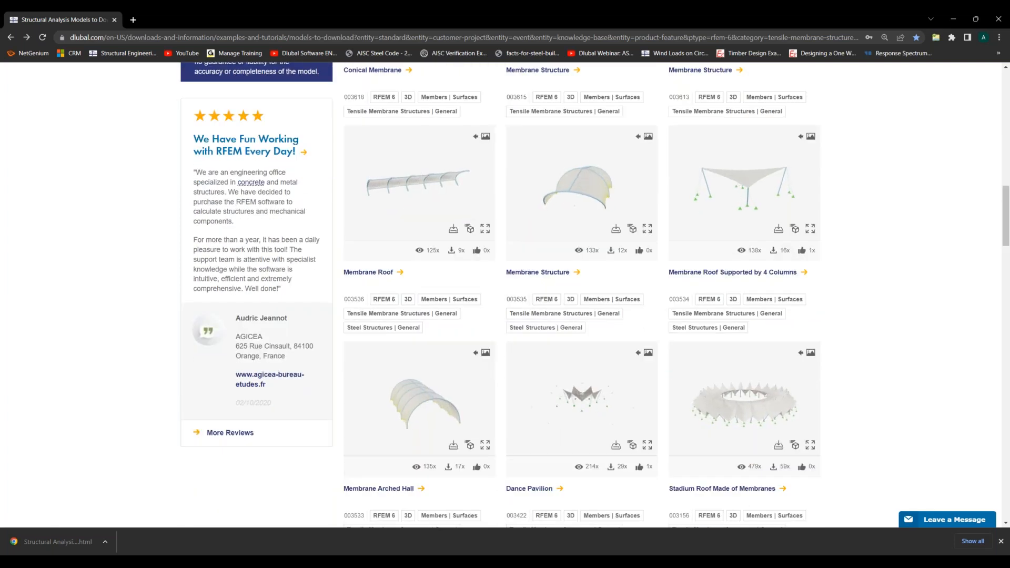
{"action": "scroll", "coordinate": [279, 98], "scroll_direction": "up", "scroll_amount": 5}
{"action": "scroll", "coordinate": [140, 135], "scroll_direction": "up", "scroll_amount": 1}
{"action": "scroll", "coordinate": [909, 356], "scroll_direction": "down", "scroll_amount": 2}
{"action": "scroll", "coordinate": [890, 336], "scroll_direction": "up", "scroll_amount": 3}
{"action": "scroll", "coordinate": [884, 316], "scroll_direction": "up", "scroll_amount": 6}
{"action": "scroll", "coordinate": [866, 326], "scroll_direction": "down", "scroll_amount": 10}
{"action": "scroll", "coordinate": [863, 336], "scroll_direction": "down", "scroll_amount": 18}
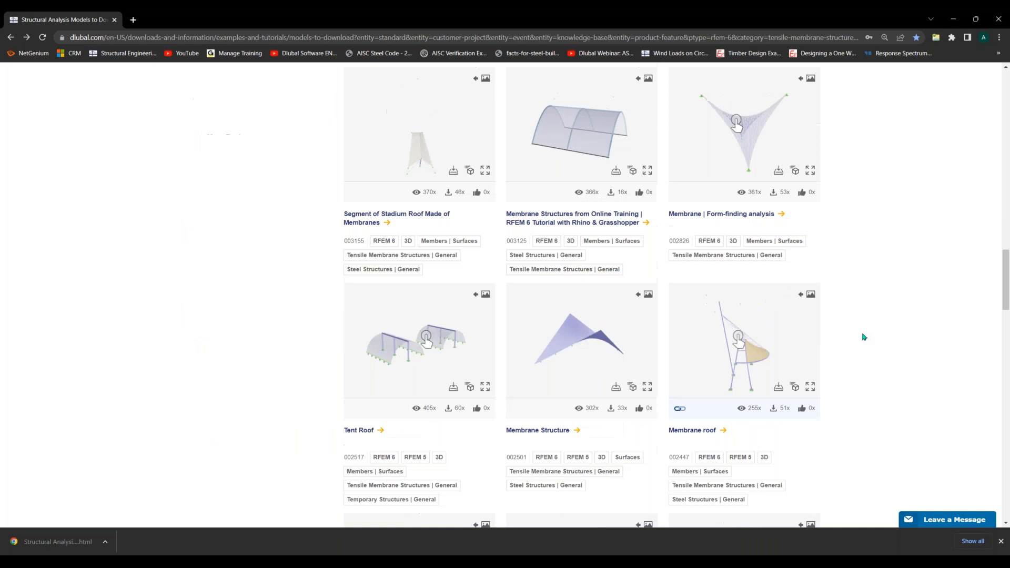
{"action": "scroll", "coordinate": [857, 357], "scroll_direction": "up", "scroll_amount": 11}
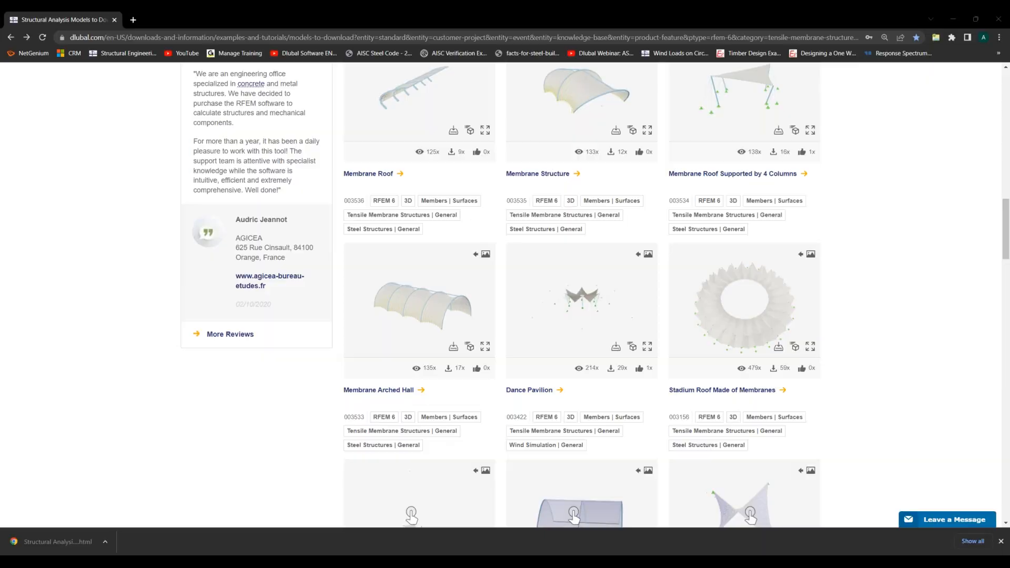
- Switch back to Rhino and delete all surfaces of the roof structure from the model
{"action": "key", "text": "super+Tab"}
{"action": "left_click", "coordinate": [626, 155]}
{"action": "key", "text": "super+Tab"}
{"action": "left_click", "coordinate": [749, 168]}
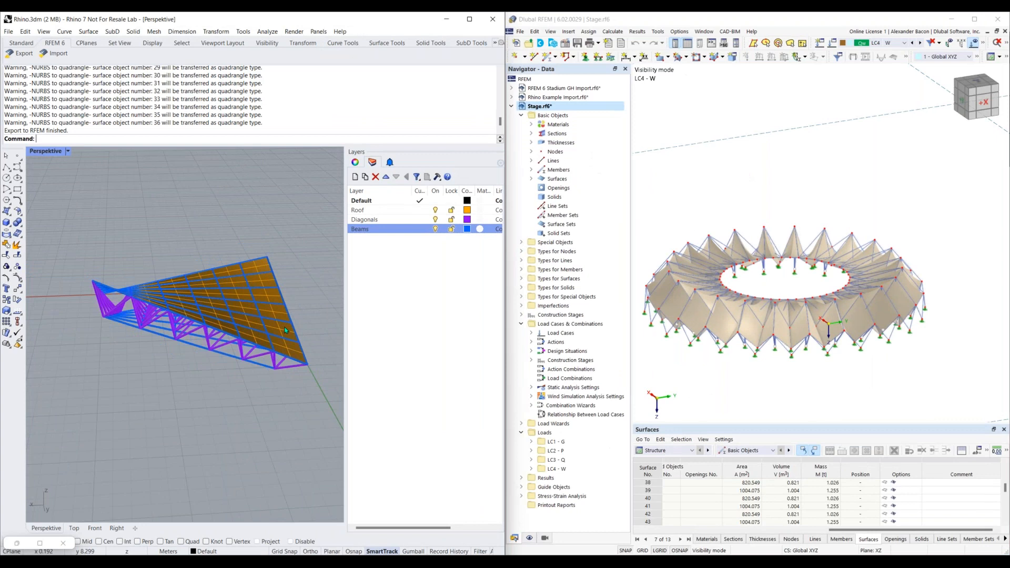
{"action": "left_click_drag", "start_coordinate": [315, 223], "coordinate": [65, 420]}
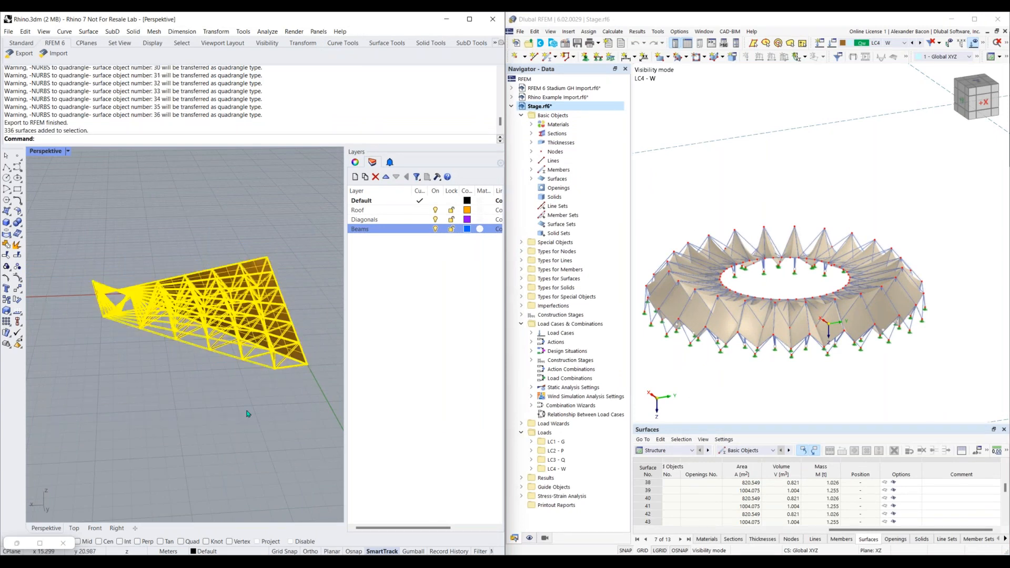
{"action": "key", "text": "Delete"}
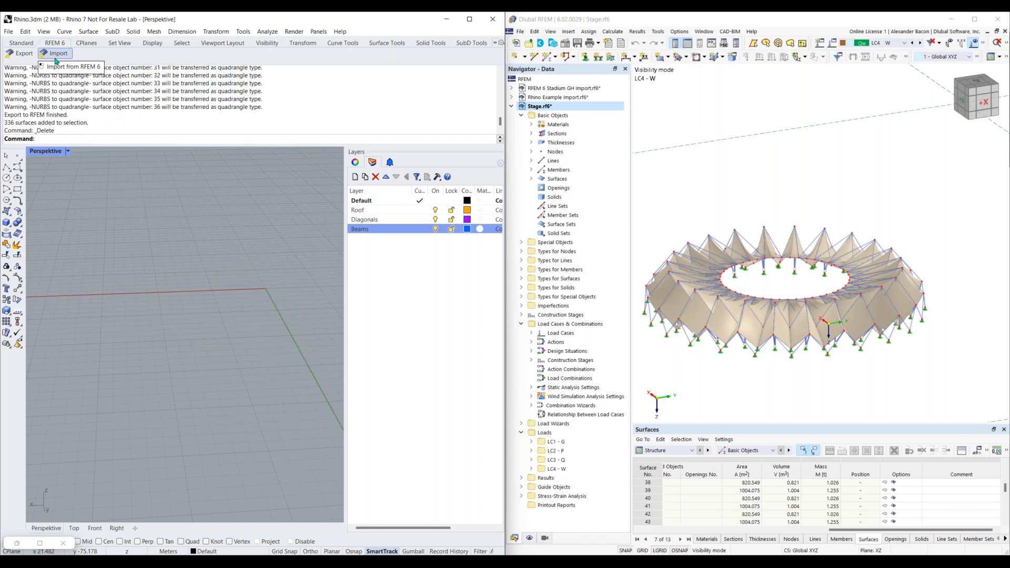
- Import the stadium model from RFEM 6 into the specific layer Roof with the Z axis flipped
{"action": "left_click", "coordinate": [55, 57]}
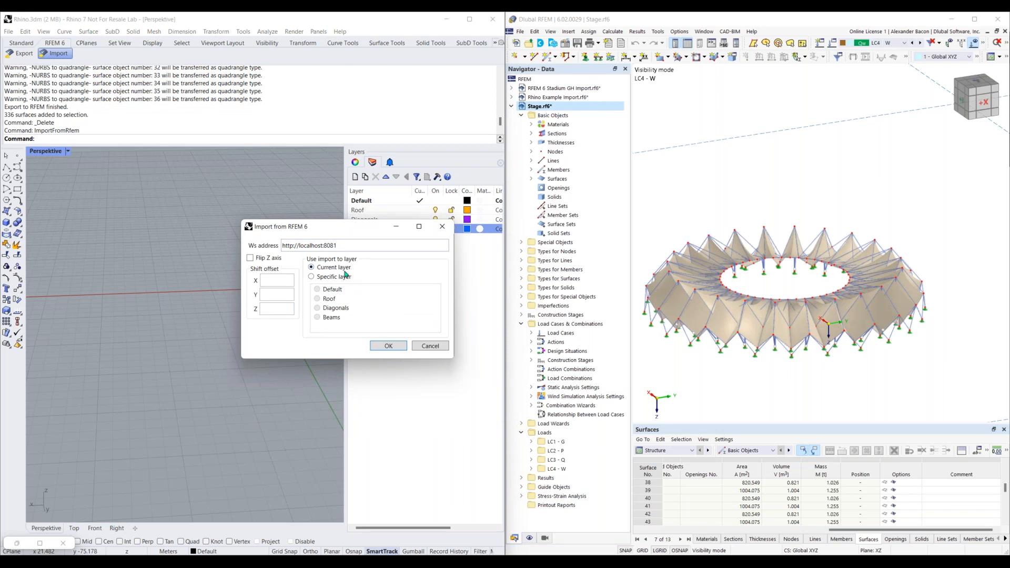
{"action": "left_click", "coordinate": [253, 259]}
{"action": "left_click", "coordinate": [329, 278]}
{"action": "left_click", "coordinate": [319, 298]}
{"action": "left_click", "coordinate": [394, 347]}
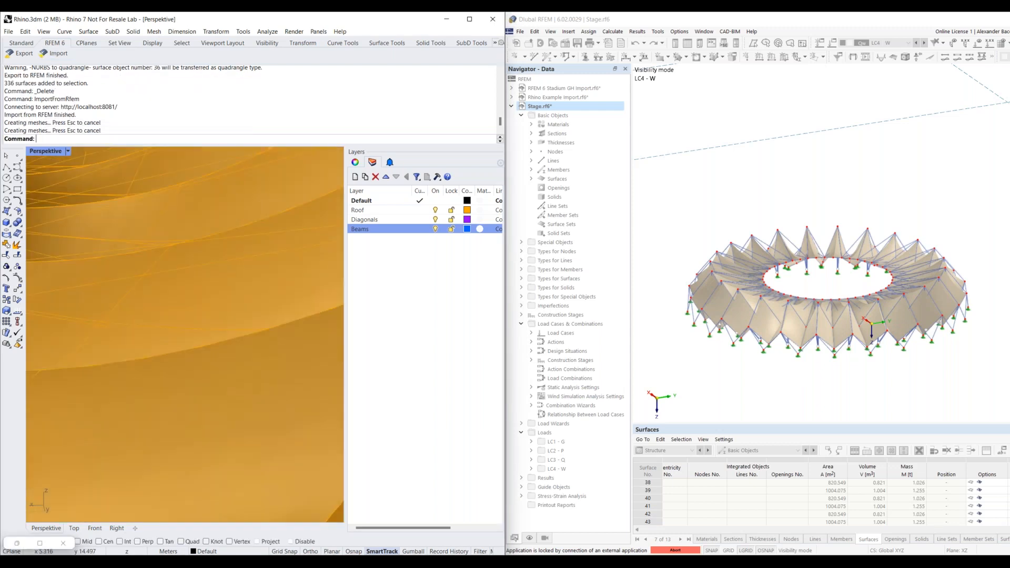
- Bring the imported stadium roof into view and abort the external connection locking the RFEM model
{"action": "scroll", "coordinate": [223, 389], "scroll_direction": "down", "scroll_amount": 6}
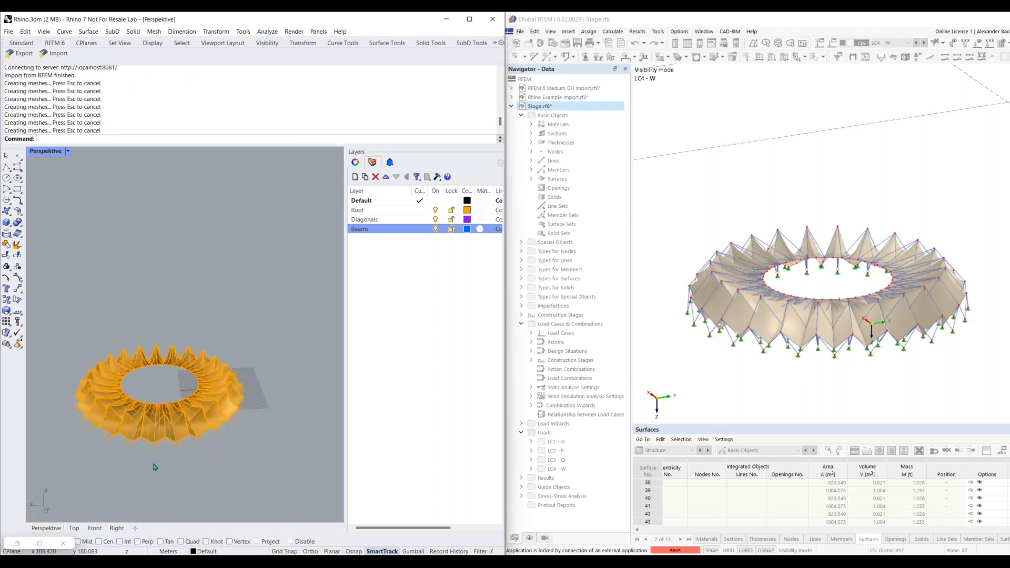
{"action": "scroll", "coordinate": [179, 447], "scroll_direction": "up", "scroll_amount": 4}
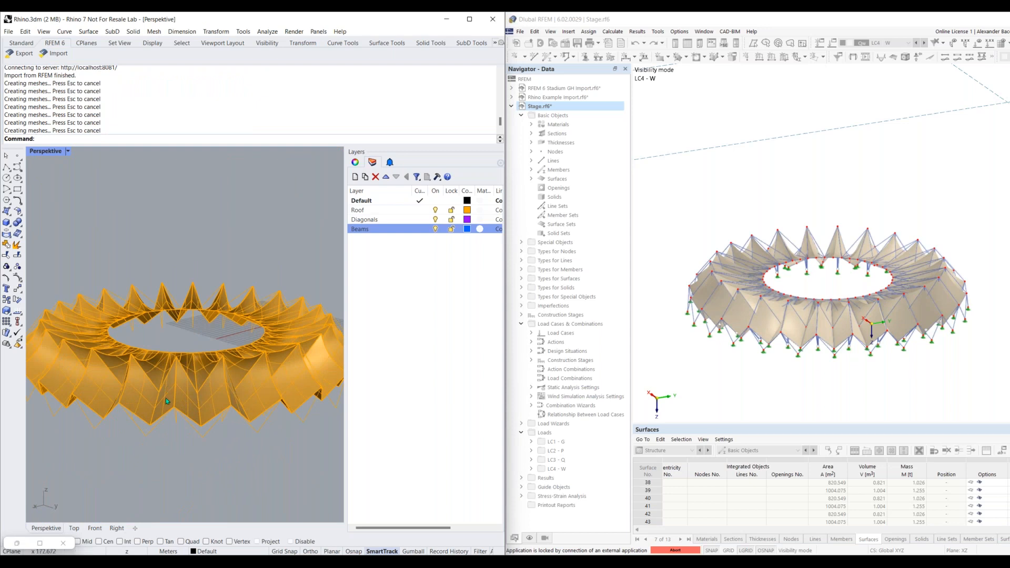
{"action": "left_click", "coordinate": [683, 553]}
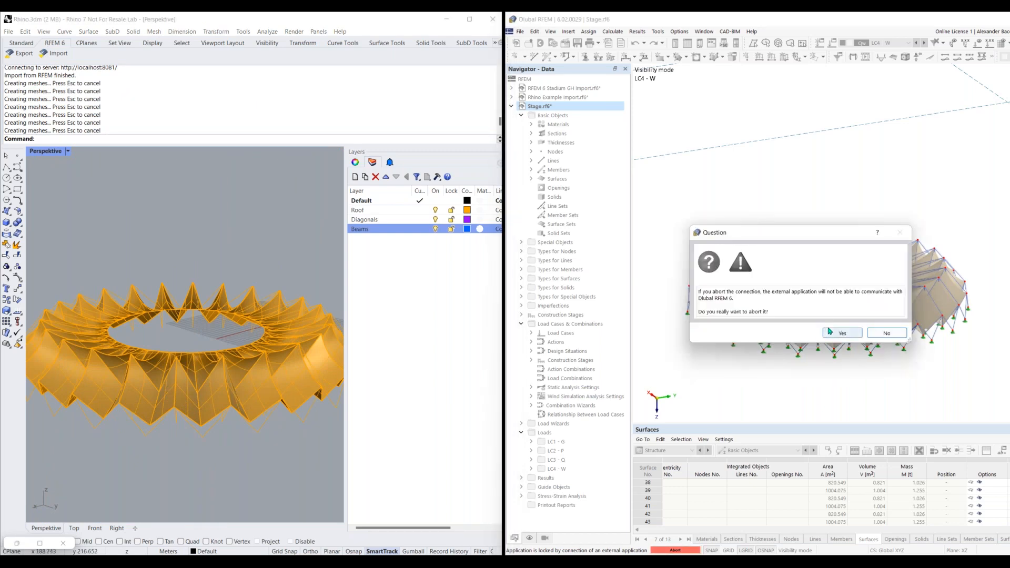
{"action": "left_click", "coordinate": [842, 333]}
- Select individual membrane surfaces of the imported stadium roof in Rhino and examine the geometry up close
{"action": "left_click", "coordinate": [183, 398]}
{"action": "right_click_drag", "start_coordinate": [193, 384], "coordinate": [156, 412]}
{"action": "scroll", "coordinate": [155, 410], "scroll_direction": "up", "scroll_amount": 7}
{"action": "scroll", "coordinate": [148, 488], "scroll_direction": "down", "scroll_amount": 3}
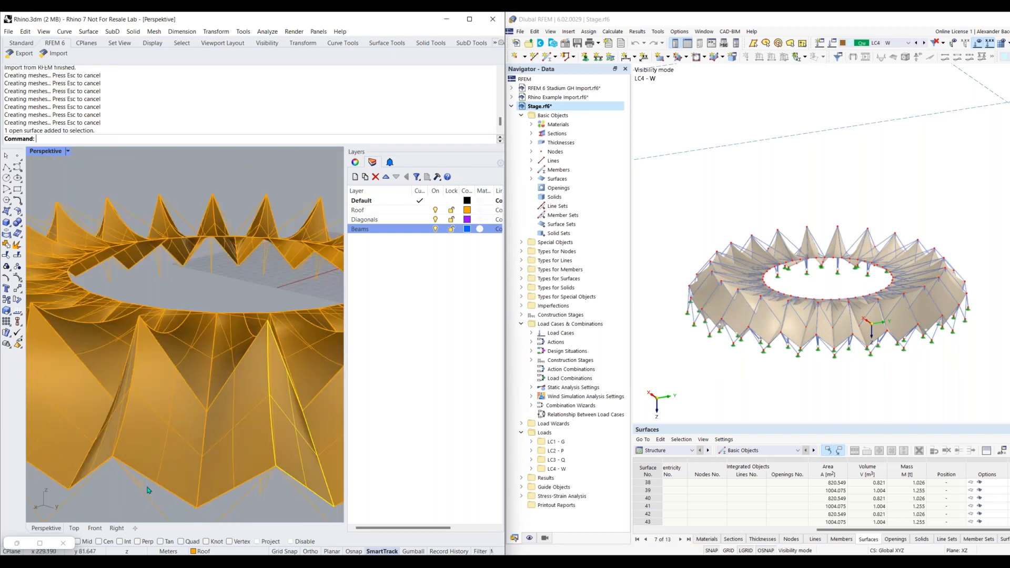
{"action": "left_click", "coordinate": [150, 445]}
{"action": "right_click_drag", "start_coordinate": [164, 445], "coordinate": [176, 399]}
{"action": "scroll", "coordinate": [176, 399], "scroll_direction": "down", "scroll_amount": 3}
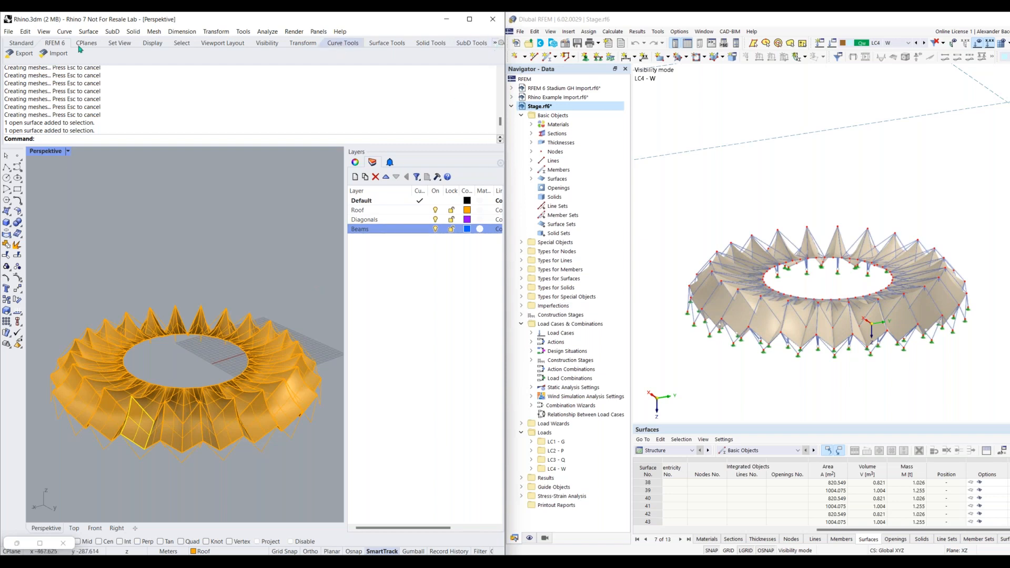
- Launch Grasshopper from Rhino and maximize its window
{"action": "left_click", "coordinate": [21, 43]}
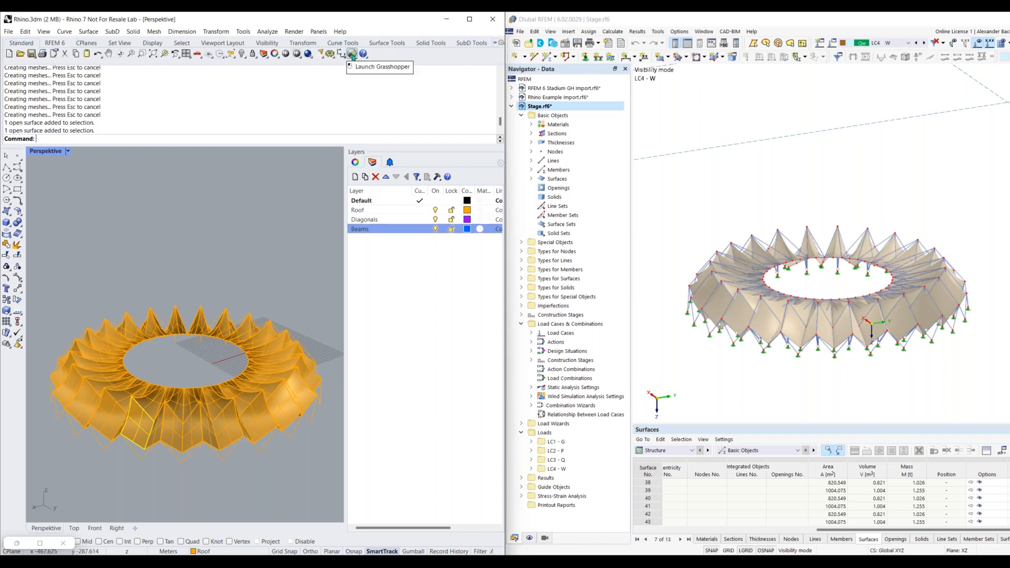
{"action": "left_click", "coordinate": [352, 54]}
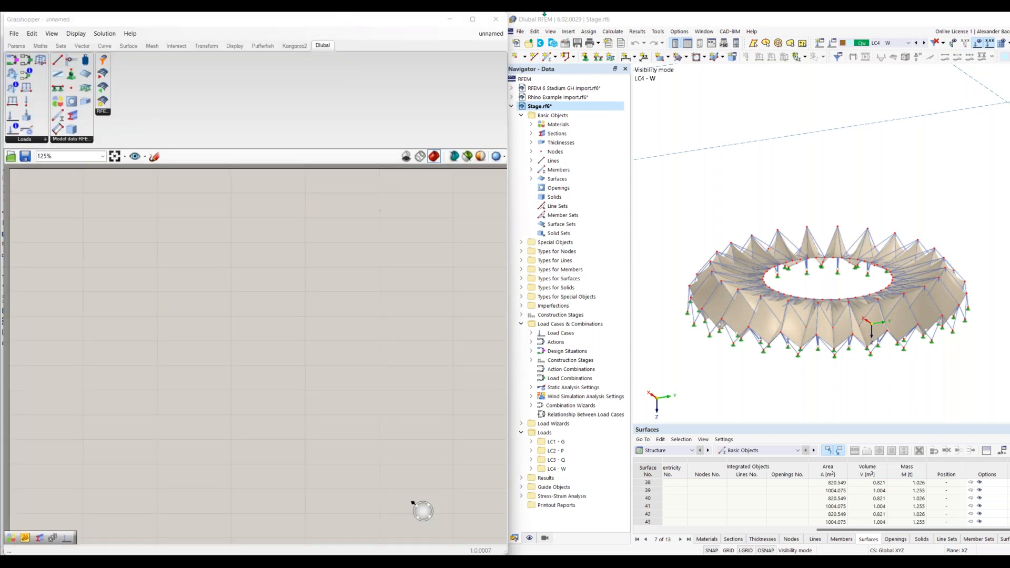
{"action": "left_click", "coordinate": [472, 19]}
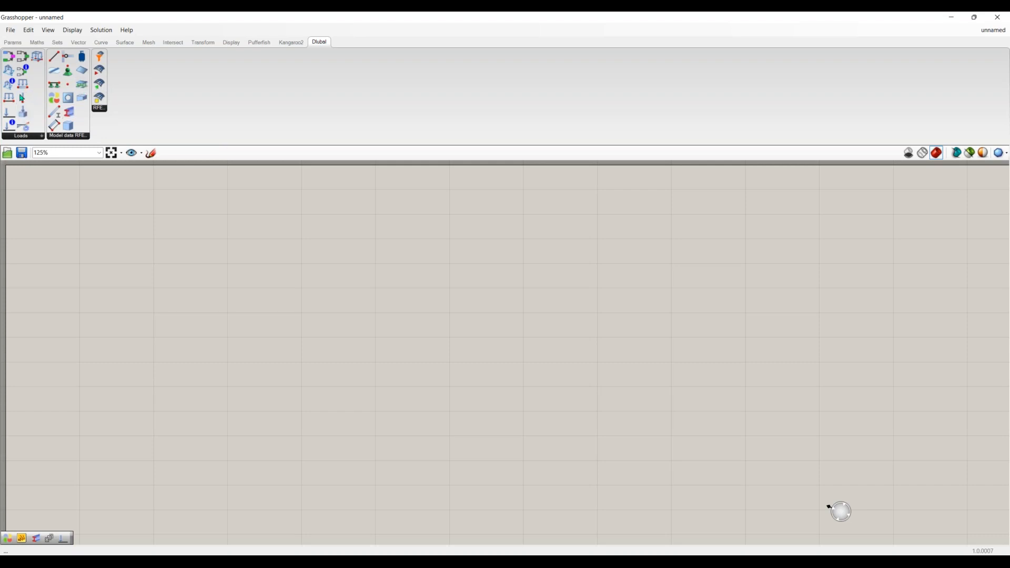
- Review the Dlubal component groups for loads, model data and RFEM in Grasshopper
{"action": "left_click", "coordinate": [31, 138]}
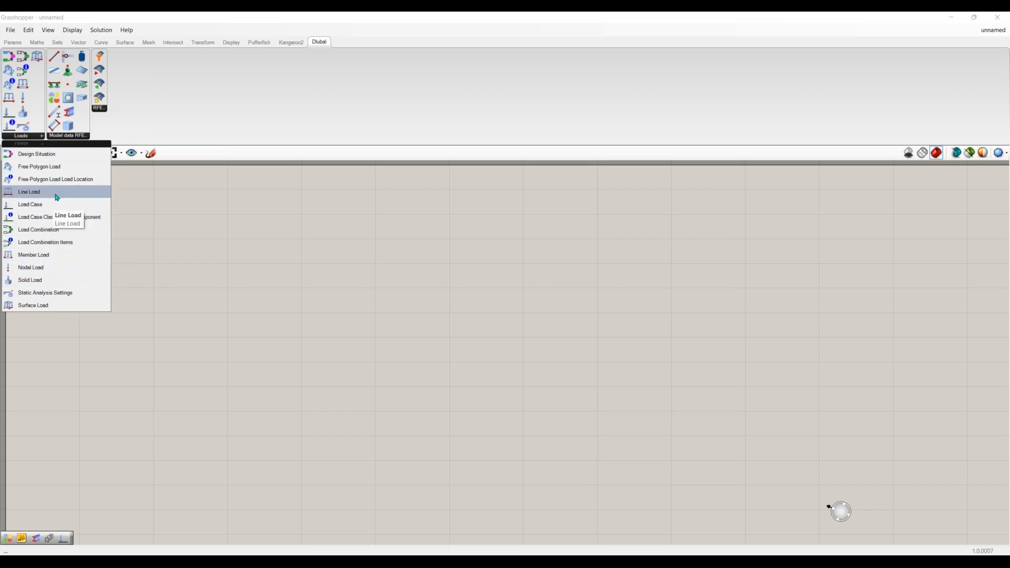
{"action": "left_click", "coordinate": [73, 137]}
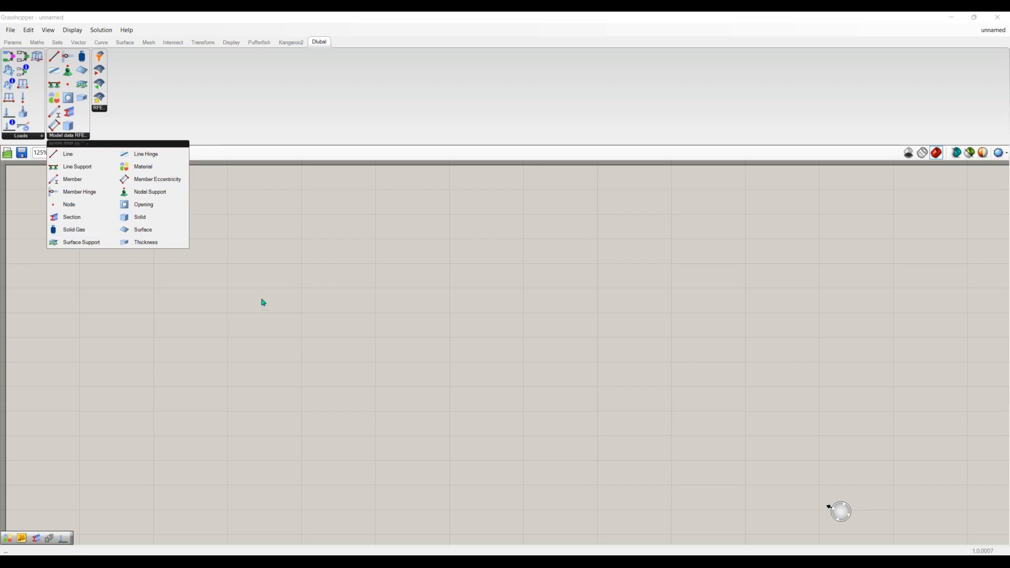
{"action": "left_click", "coordinate": [105, 109]}
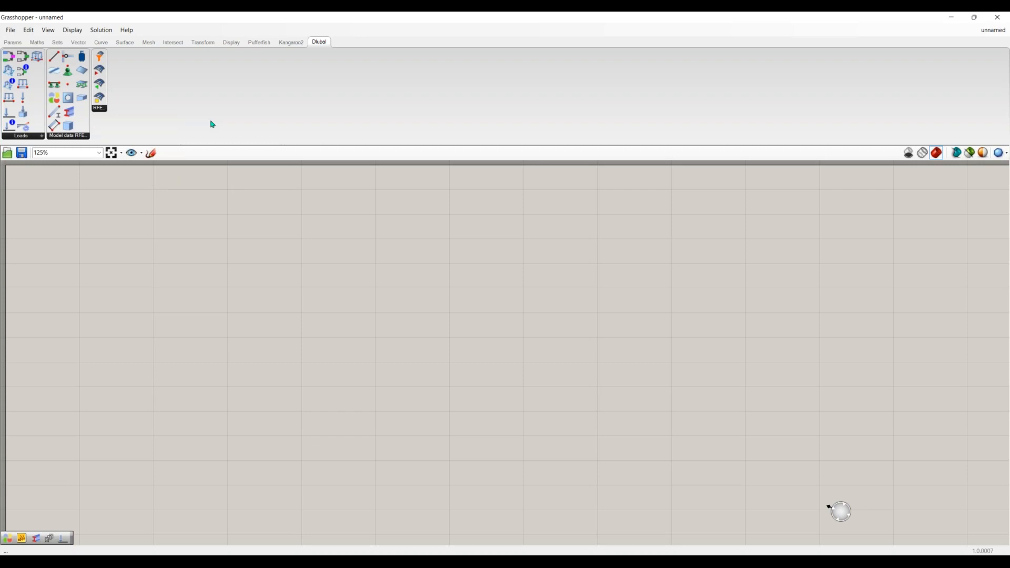
- Place a Dlubal Member component on the canvas and expand its additional inputs
{"action": "left_click_drag", "start_coordinate": [54, 118], "coordinate": [405, 307]}
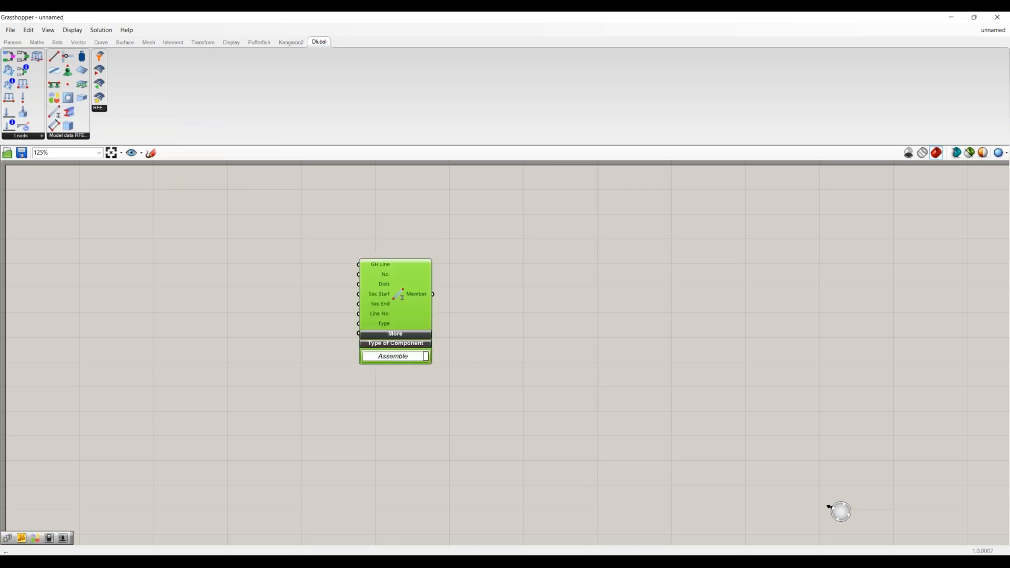
{"action": "left_click", "coordinate": [445, 319]}
{"action": "scroll", "coordinate": [400, 305], "scroll_direction": "up", "scroll_amount": 3}
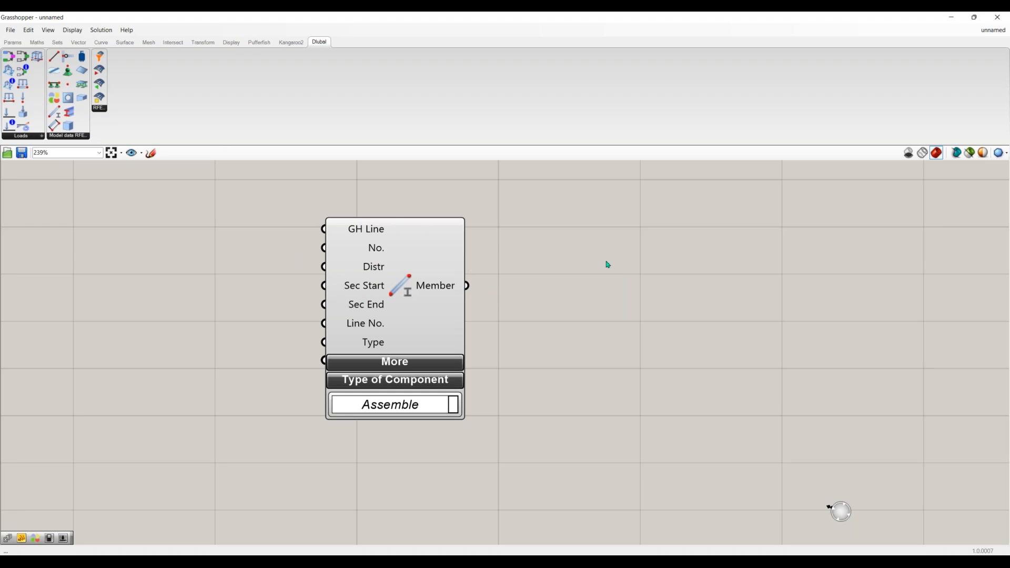
{"action": "left_click", "coordinate": [408, 366]}
{"action": "scroll", "coordinate": [480, 405], "scroll_direction": "down", "scroll_amount": 2}
{"action": "right_click_drag", "start_coordinate": [488, 409], "coordinate": [488, 371]}
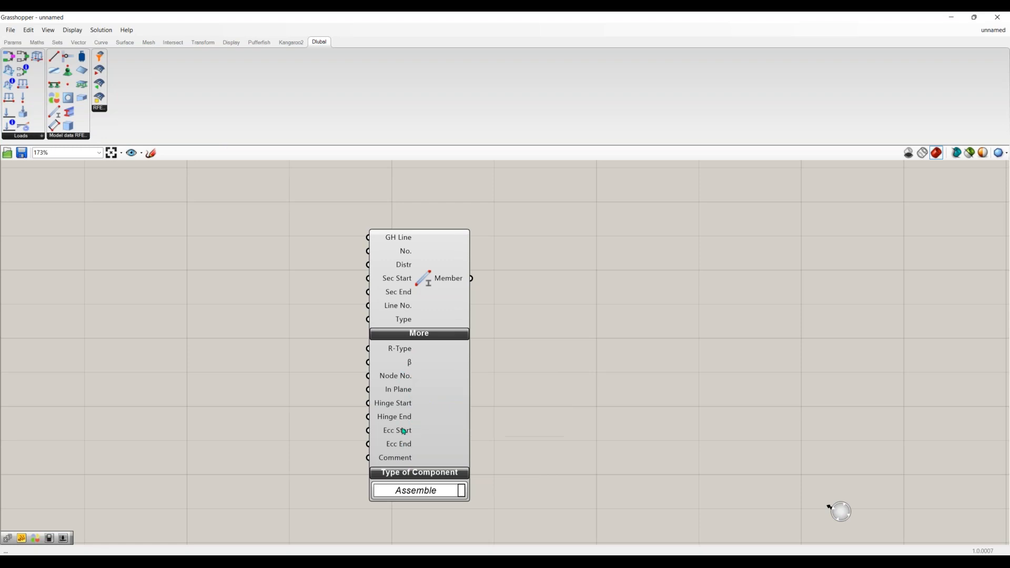
{"action": "right_click_drag", "start_coordinate": [463, 502], "coordinate": [462, 470]}
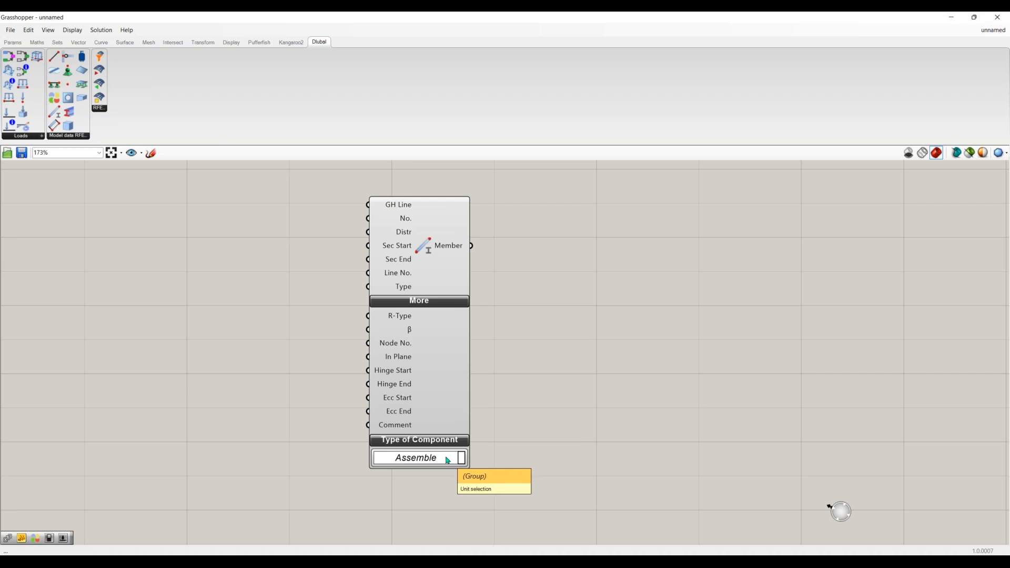
- Set the Member component's type to Extract, and delete the component from the canvas
{"action": "left_click", "coordinate": [448, 460]}
{"action": "left_click", "coordinate": [437, 475]}
{"action": "right_click_drag", "start_coordinate": [544, 305], "coordinate": [537, 374]}
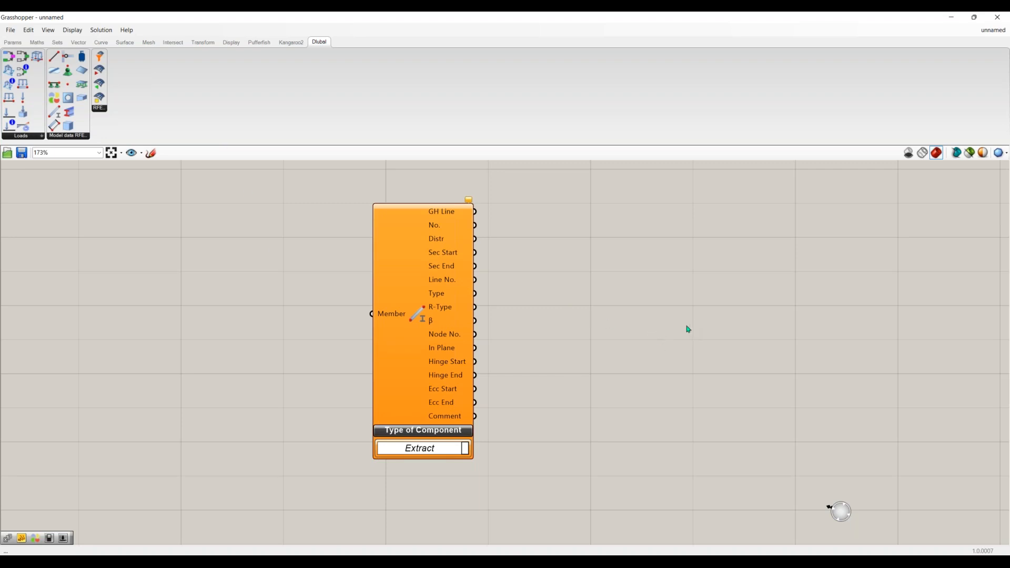
{"action": "left_click", "coordinate": [410, 255]}
{"action": "key", "text": "Delete"}
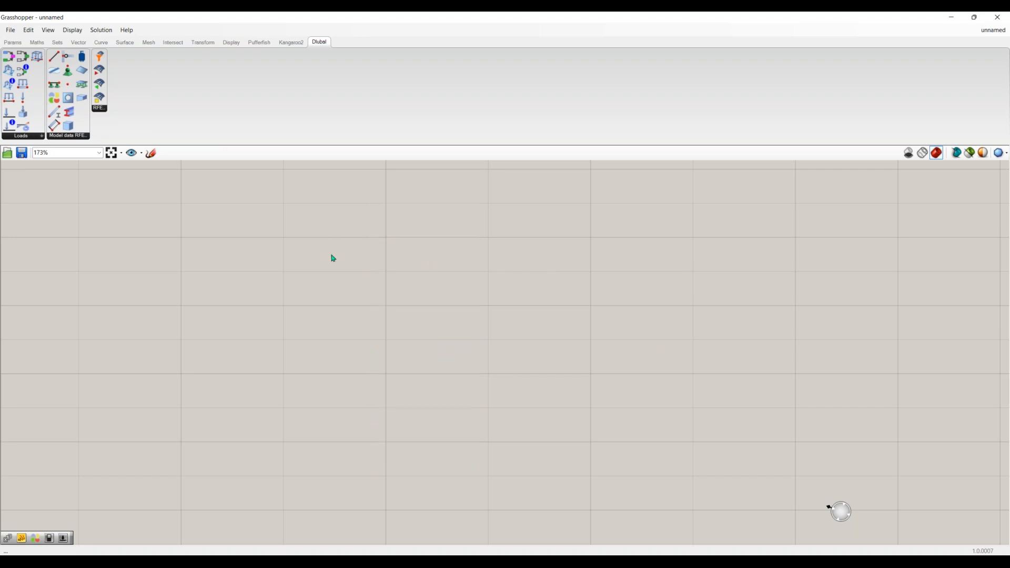
- Open the recent Grasshopper definition Webinar Start FINAL.gh
{"action": "left_click", "coordinate": [10, 30]}
{"action": "mouse_move", "coordinate": [61, 70]}
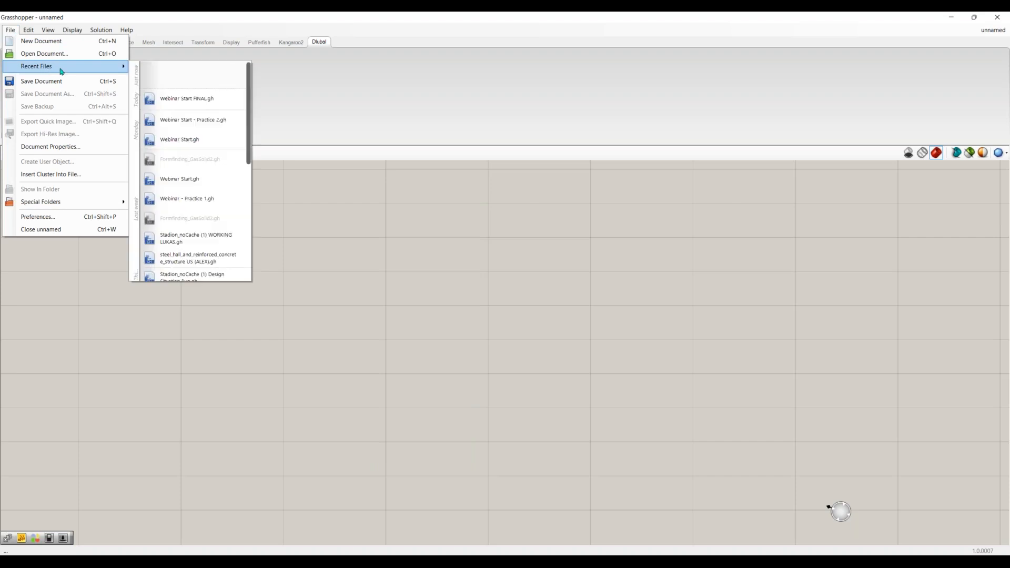
{"action": "left_click", "coordinate": [194, 99]}
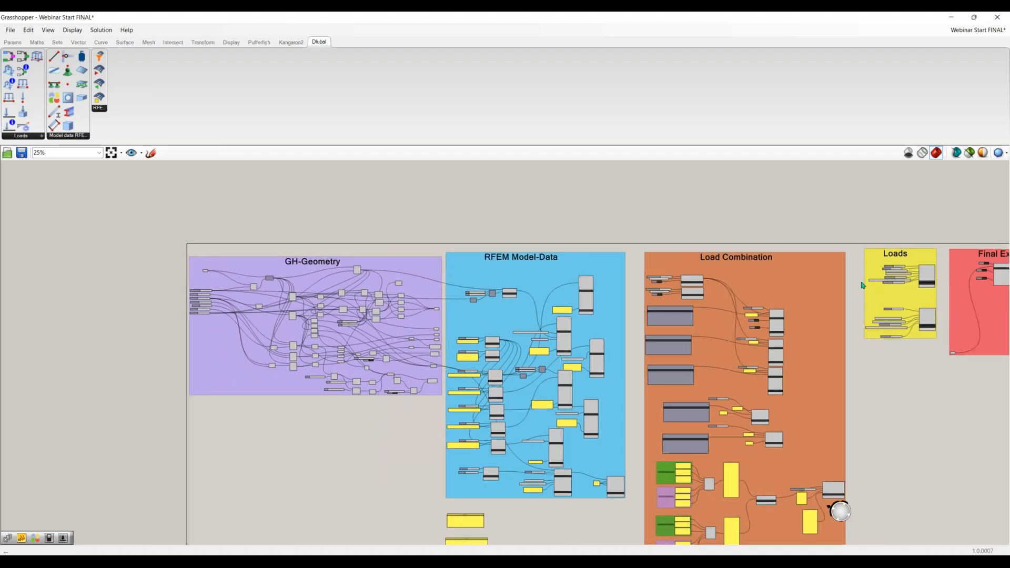
- Examine the definition's groups from GH-Geometry through RFEM Model-Data, Load Combination and Loads to Final Export
{"action": "scroll", "coordinate": [295, 316], "scroll_direction": "up", "scroll_amount": 5}
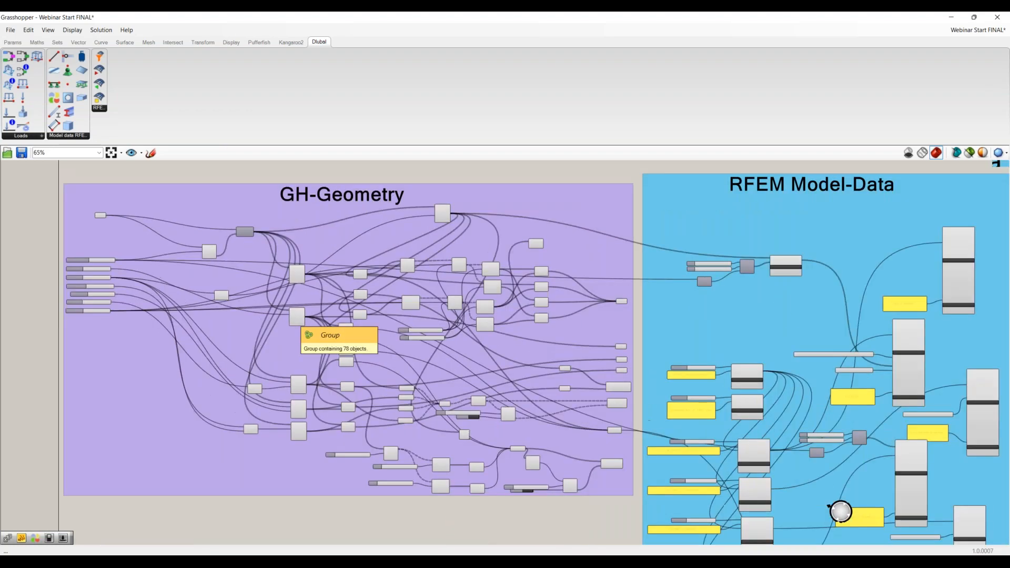
{"action": "scroll", "coordinate": [315, 308], "scroll_direction": "up", "scroll_amount": 1}
{"action": "right_click_drag", "start_coordinate": [320, 307], "coordinate": [359, 348]}
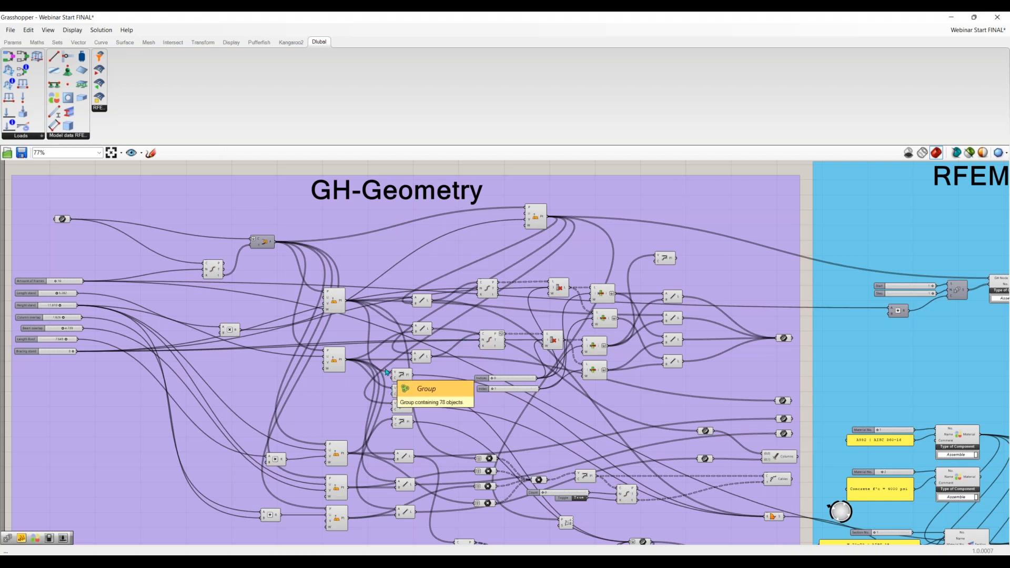
{"action": "right_click_drag", "start_coordinate": [633, 396], "coordinate": [460, 361]}
{"action": "scroll", "coordinate": [468, 357], "scroll_direction": "down", "scroll_amount": 1}
{"action": "right_click_drag", "start_coordinate": [552, 340], "coordinate": [237, 338]}
{"action": "scroll", "coordinate": [558, 342], "scroll_direction": "up", "scroll_amount": 1}
{"action": "right_click_drag", "start_coordinate": [596, 367], "coordinate": [474, 351]}
{"action": "scroll", "coordinate": [474, 351], "scroll_direction": "down", "scroll_amount": 2}
{"action": "right_click_drag", "start_coordinate": [572, 331], "coordinate": [265, 336]}
{"action": "scroll", "coordinate": [591, 331], "scroll_direction": "up", "scroll_amount": 2}
{"action": "right_click_drag", "start_coordinate": [591, 331], "coordinate": [557, 209]}
{"action": "right_click_drag", "start_coordinate": [563, 266], "coordinate": [550, 187]}
{"action": "right_click_drag", "start_coordinate": [571, 447], "coordinate": [563, 567]}
{"action": "right_click_drag", "start_coordinate": [570, 251], "coordinate": [433, 319]}
{"action": "right_click_drag", "start_coordinate": [773, 322], "coordinate": [605, 322]}
{"action": "right_click_drag", "start_coordinate": [448, 365], "coordinate": [289, 413]}
{"action": "scroll", "coordinate": [634, 333], "scroll_direction": "up", "scroll_amount": 1}
{"action": "scroll", "coordinate": [654, 354], "scroll_direction": "up", "scroll_amount": 1}
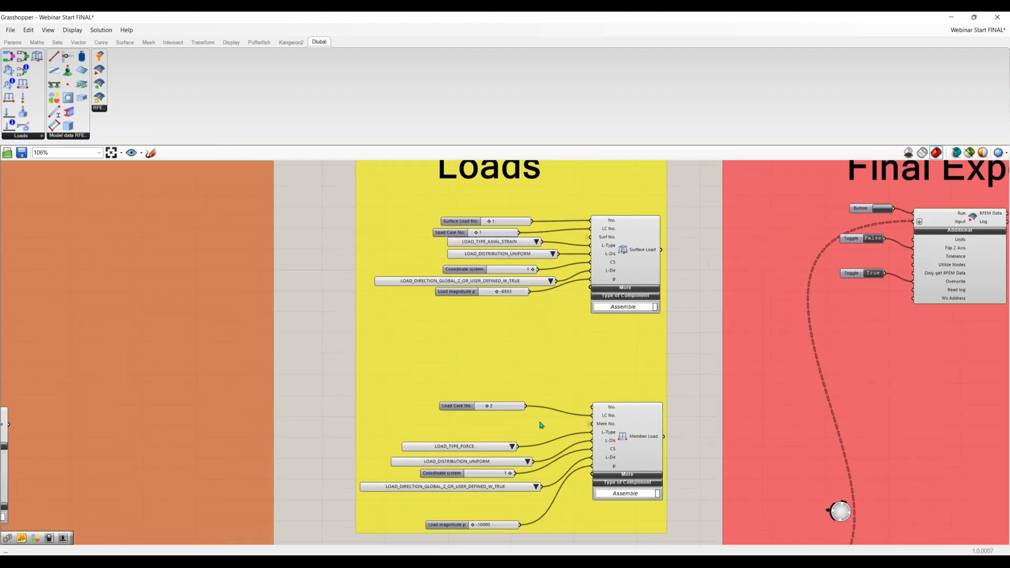
{"action": "scroll", "coordinate": [592, 319], "scroll_direction": "down", "scroll_amount": 1}
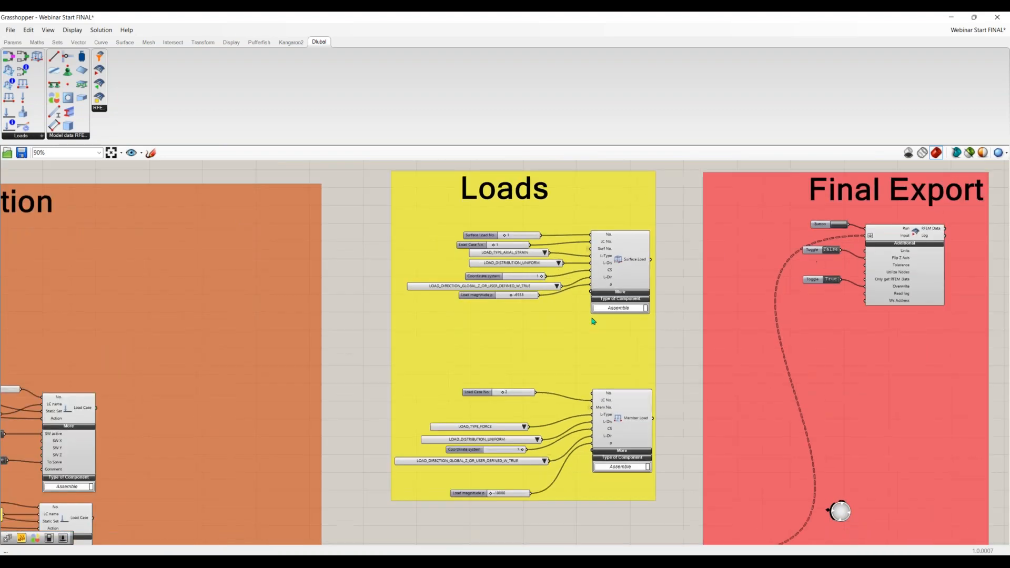
{"action": "right_click_drag", "start_coordinate": [930, 382], "coordinate": [661, 379]}
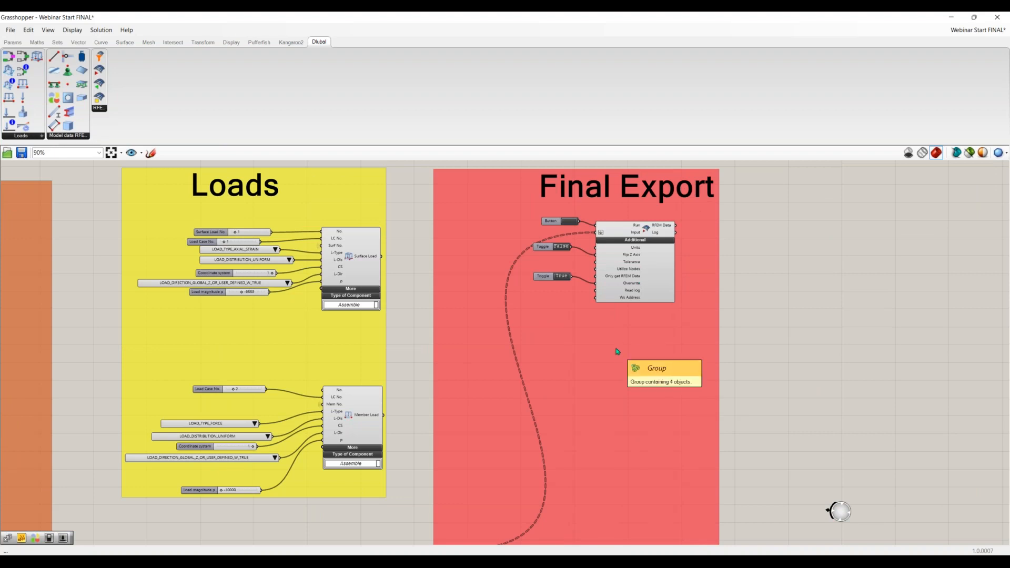
{"action": "scroll", "coordinate": [563, 351], "scroll_direction": "down", "scroll_amount": 2}
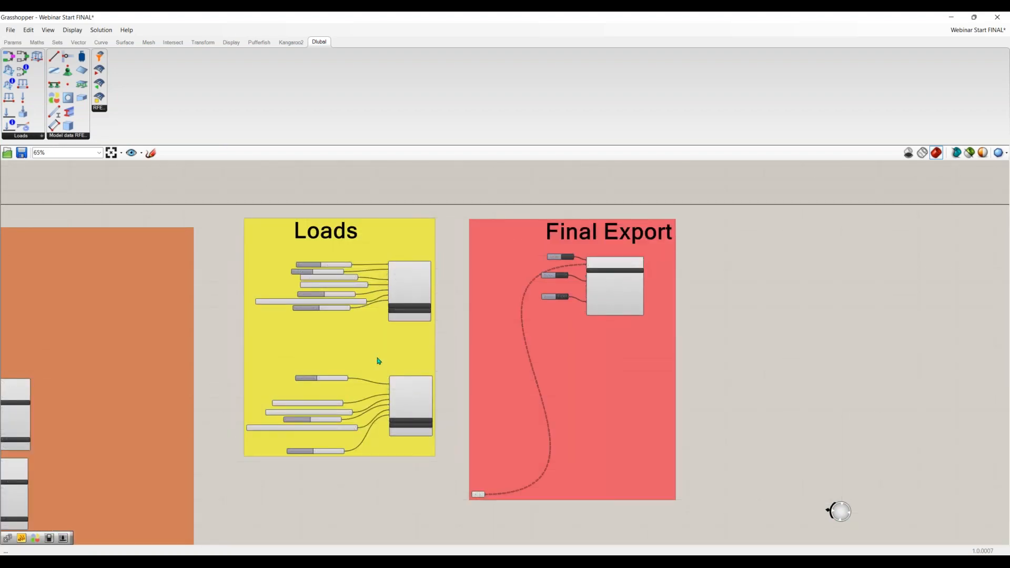
- Go back across the definition and examine the component network of the GH-Geometry group
{"action": "right_click_drag", "start_coordinate": [378, 361], "coordinate": [447, 362]}
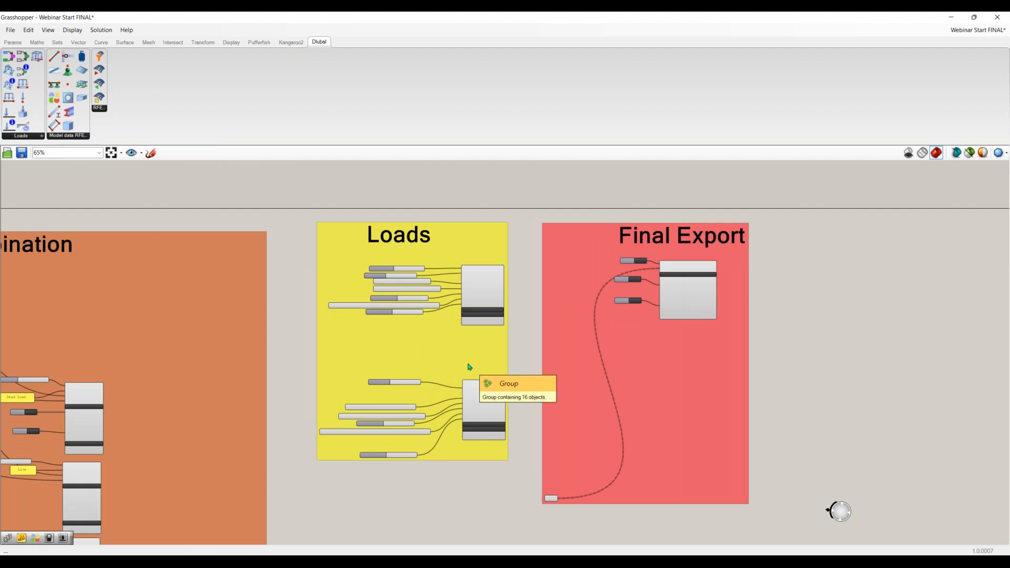
{"action": "right_click_drag", "start_coordinate": [442, 383], "coordinate": [475, 391]}
{"action": "right_click_drag", "start_coordinate": [195, 389], "coordinate": [445, 398]}
{"action": "right_click_drag", "start_coordinate": [122, 402], "coordinate": [400, 393]}
{"action": "right_click_drag", "start_coordinate": [305, 408], "coordinate": [673, 397]}
{"action": "right_click_drag", "start_coordinate": [411, 414], "coordinate": [567, 368]}
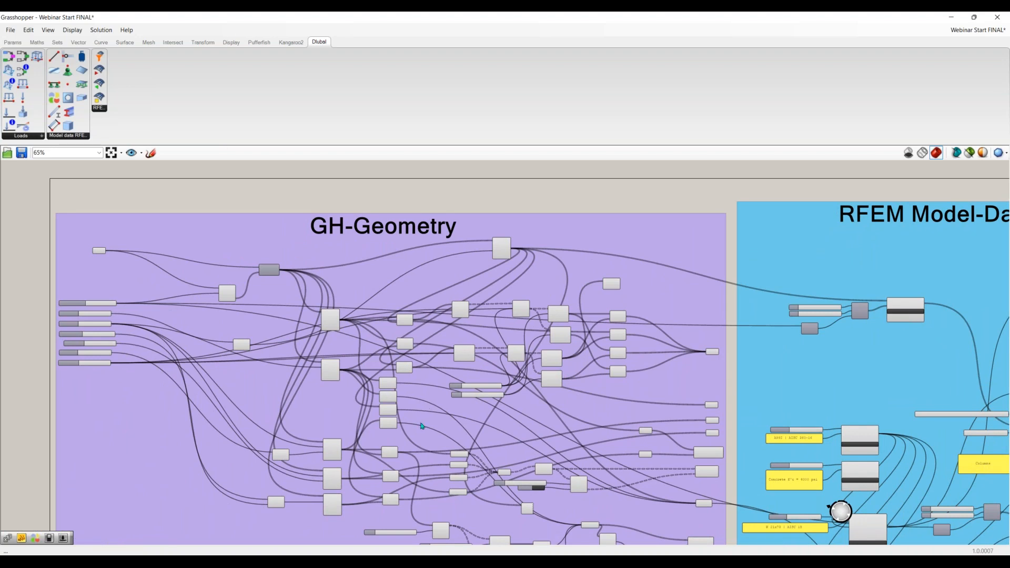
{"action": "right_click_drag", "start_coordinate": [433, 412], "coordinate": [433, 389]}
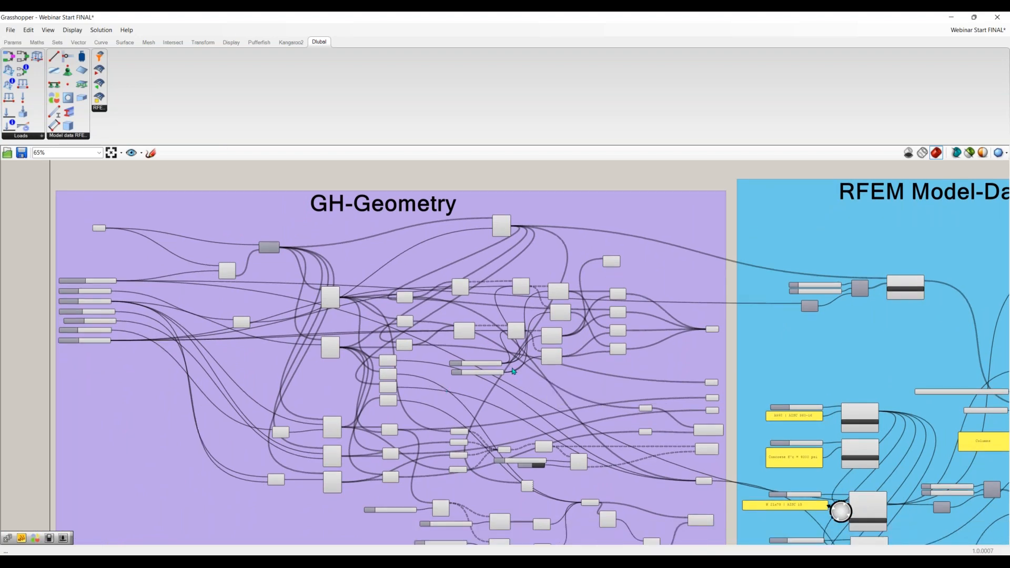
{"action": "scroll", "coordinate": [468, 374], "scroll_direction": "up", "scroll_amount": 1}
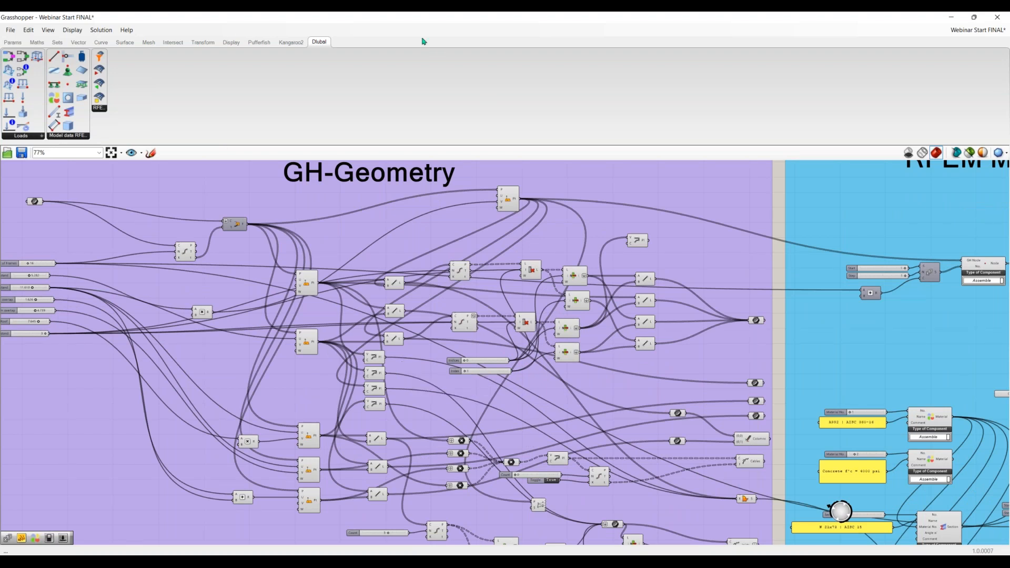
- Restore the Grasshopper window beside Rhino and delete all the roof, diagonal and beam geometry from the Rhino model
{"action": "double_click", "coordinate": [418, 20]}
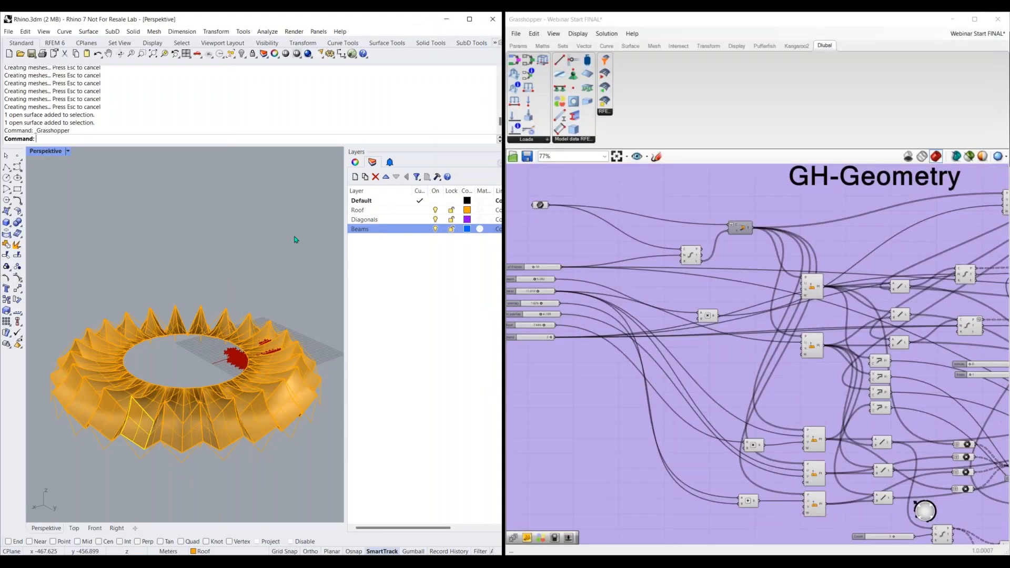
{"action": "scroll", "coordinate": [295, 306], "scroll_direction": "down", "scroll_amount": 2}
{"action": "left_click_drag", "start_coordinate": [330, 287], "coordinate": [76, 450]}
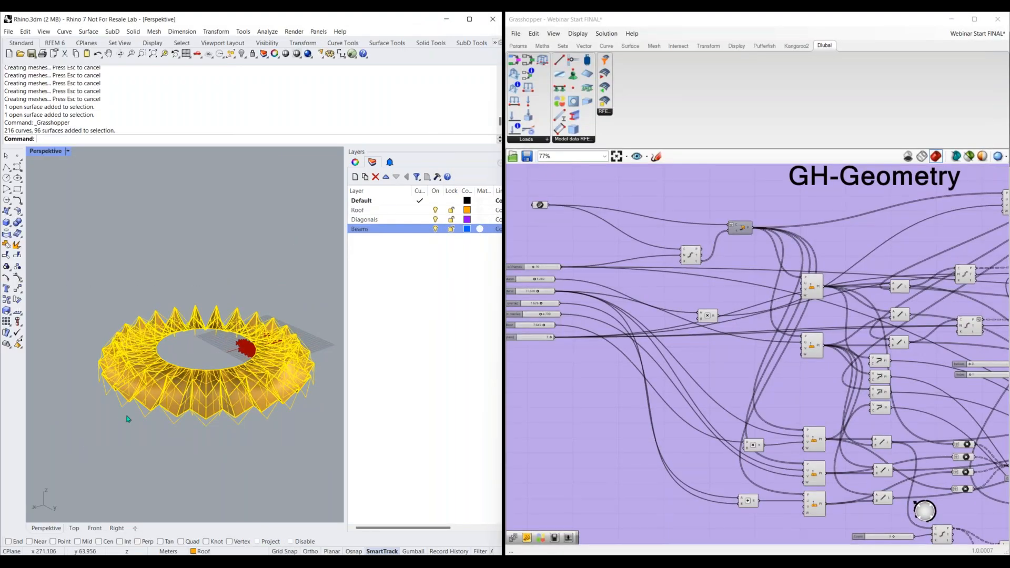
{"action": "key", "text": "Delete"}
- Set the GH-Geometry sliders to 17 frames, stand length 6.470, stand height 10.326, column overlap 1.723, beam overlap 5.517, roof length 7.489 and bracing stand 3
{"action": "scroll", "coordinate": [253, 373], "scroll_direction": "up", "scroll_amount": 3}
{"action": "scroll", "coordinate": [252, 374], "scroll_direction": "up", "scroll_amount": 2}
{"action": "right_click_drag", "start_coordinate": [253, 374], "coordinate": [181, 367]}
{"action": "scroll", "coordinate": [191, 358], "scroll_direction": "up", "scroll_amount": 3}
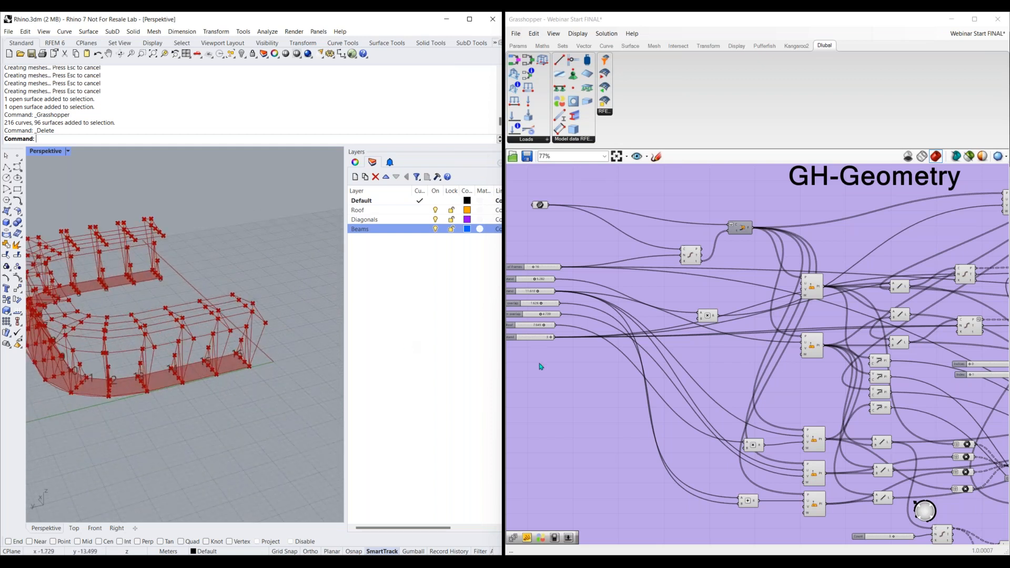
{"action": "right_click_drag", "start_coordinate": [582, 369], "coordinate": [639, 379]}
{"action": "right_click_drag", "start_coordinate": [128, 388], "coordinate": [233, 376]}
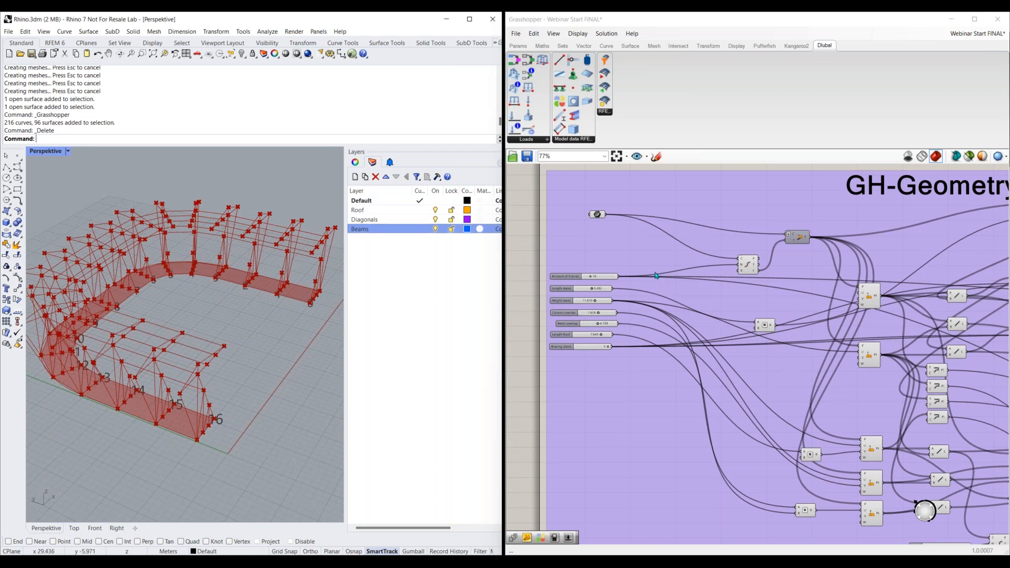
{"action": "scroll", "coordinate": [571, 292], "scroll_direction": "up", "scroll_amount": 4}
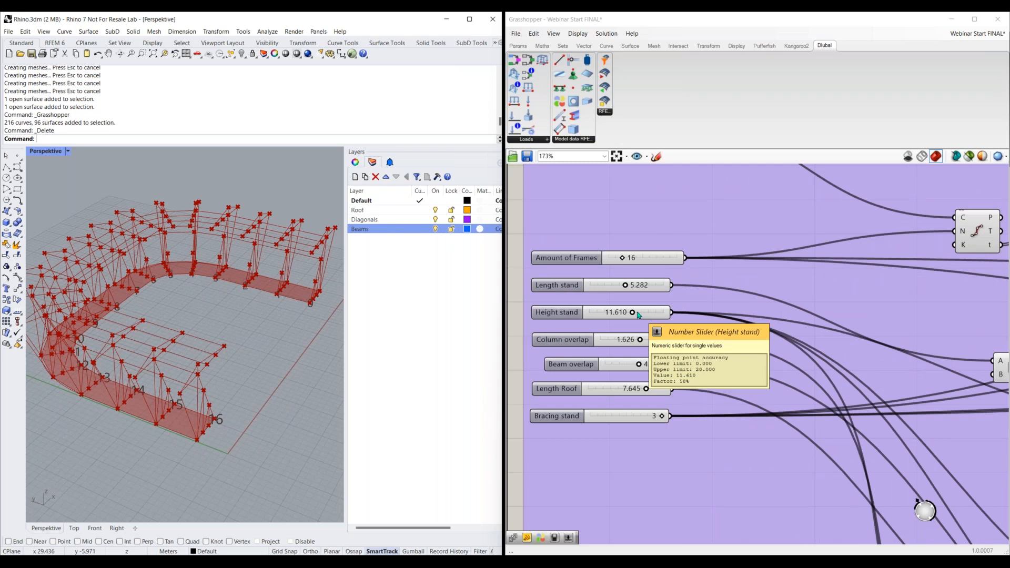
{"action": "left_click_drag", "start_coordinate": [622, 257], "coordinate": [662, 415]}
{"action": "left_click", "coordinate": [197, 403]}
{"action": "scroll", "coordinate": [198, 403], "scroll_direction": "up", "scroll_amount": 5}
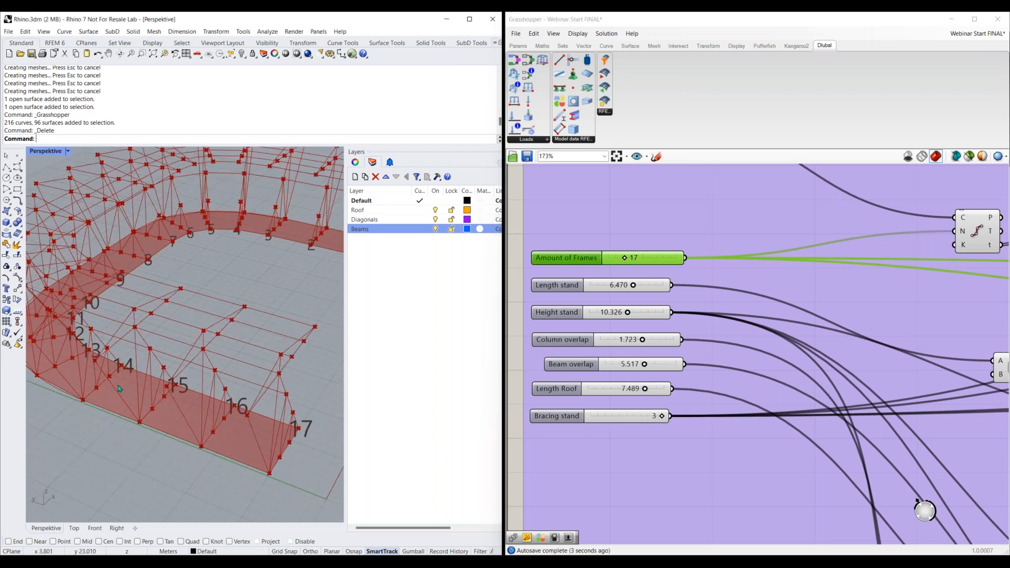
{"action": "mouse_move", "coordinate": [662, 416]}
{"action": "left_mouse_down"}
{"action": "mouse_move", "coordinate": [605, 418]}
{"action": "mouse_move", "coordinate": [659, 418]}
{"action": "left_mouse_up"}
{"action": "left_click", "coordinate": [667, 215]}
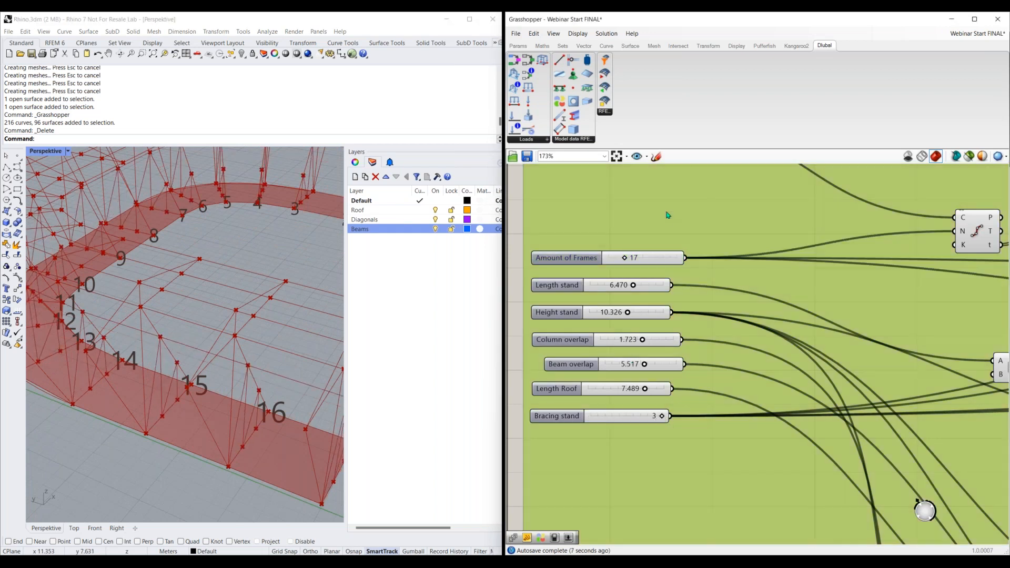
- Turn off Draw Icons so that the Grasshopper components are labelled with their names
{"action": "scroll", "coordinate": [668, 220], "scroll_direction": "down", "scroll_amount": 2}
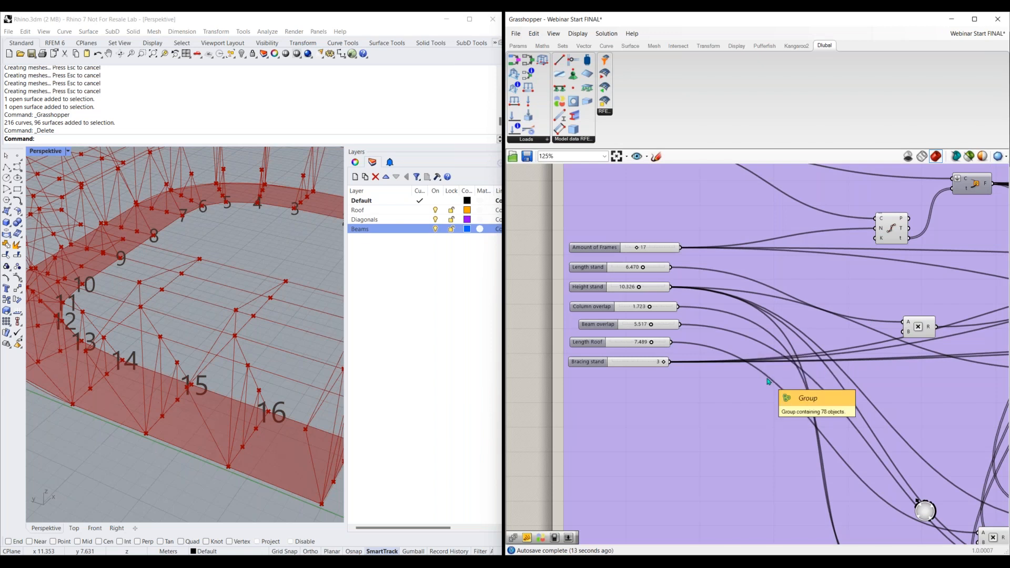
{"action": "scroll", "coordinate": [749, 388], "scroll_direction": "down", "scroll_amount": 4}
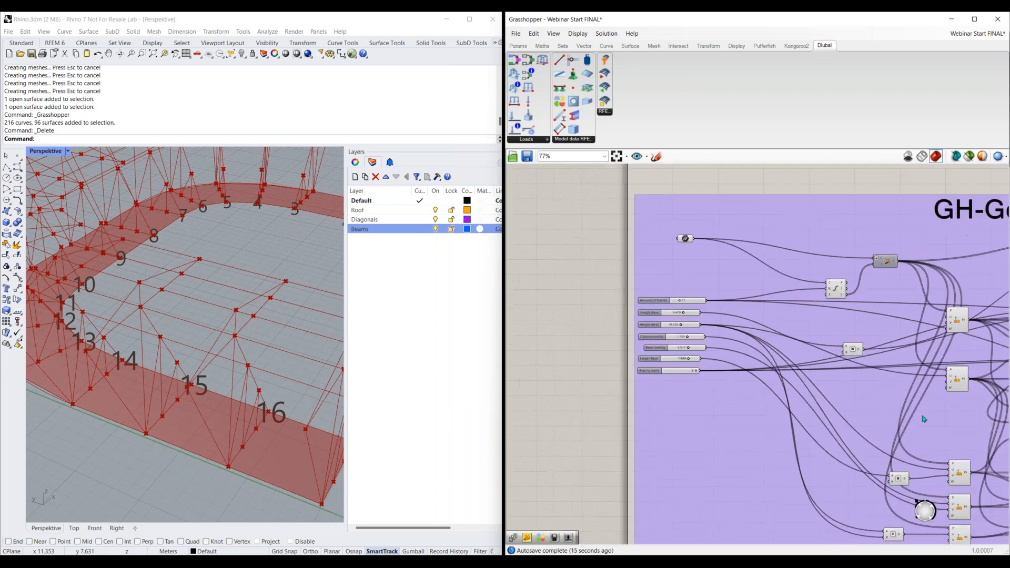
{"action": "right_click_drag", "start_coordinate": [927, 417], "coordinate": [704, 398]}
{"action": "right_click_drag", "start_coordinate": [950, 375], "coordinate": [731, 345]}
{"action": "scroll", "coordinate": [730, 345], "scroll_direction": "up", "scroll_amount": 2}
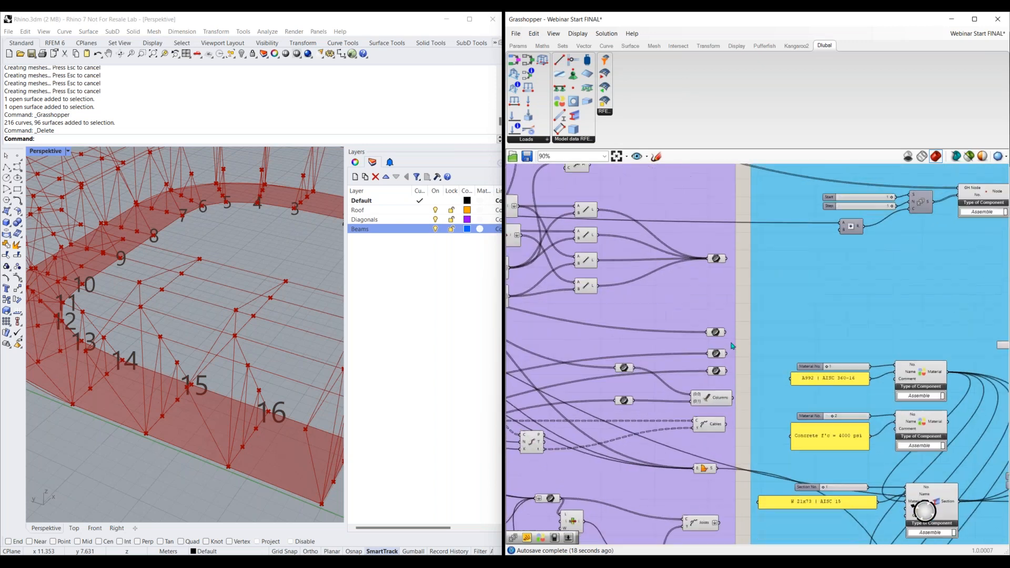
{"action": "left_click", "coordinate": [578, 33]}
{"action": "left_click", "coordinate": [605, 55]}
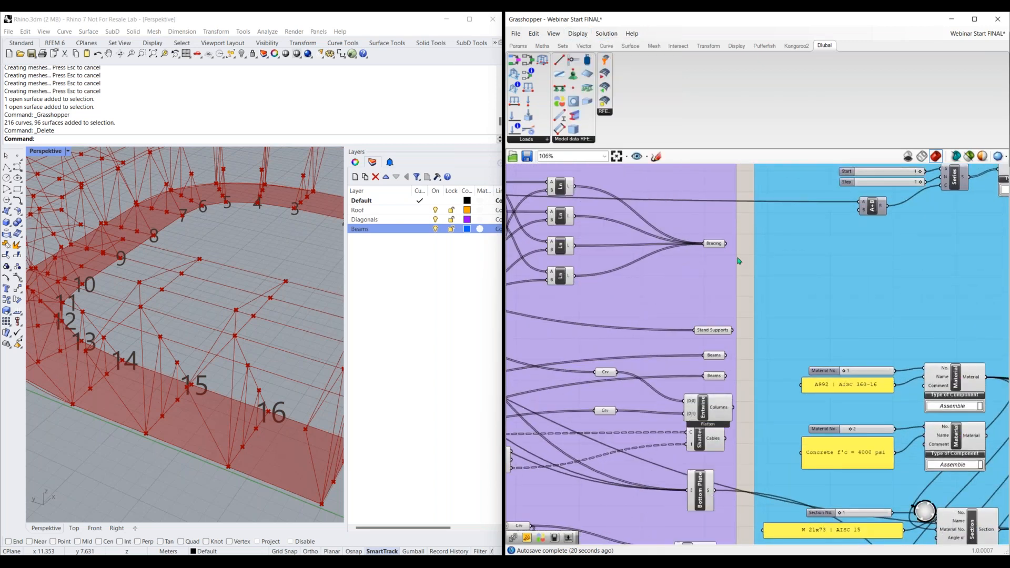
- Select the Bracing, Stand Supports and both Beams outputs of GH-Geometry one by one to highlight their geometry in Rhino
{"action": "scroll", "coordinate": [721, 247], "scroll_direction": "up", "scroll_amount": 1}
{"action": "left_click", "coordinate": [710, 241]}
{"action": "right_click_drag", "start_coordinate": [707, 347], "coordinate": [716, 289]}
{"action": "left_click", "coordinate": [714, 285]}
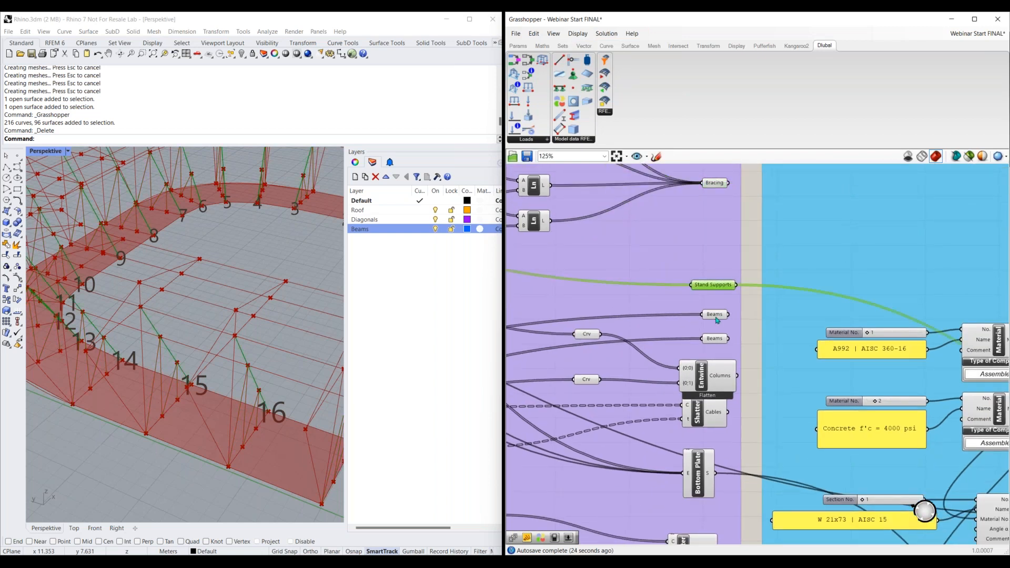
{"action": "left_click", "coordinate": [716, 318]}
{"action": "left_click", "coordinate": [713, 338]}
- Highlight the geometry of the Columns, Joists and Bottom Plate components in the Rhino preview one by one
{"action": "right_click_drag", "start_coordinate": [709, 378], "coordinate": [709, 308]}
{"action": "left_click", "coordinate": [712, 317]}
{"action": "left_click", "coordinate": [700, 481]}
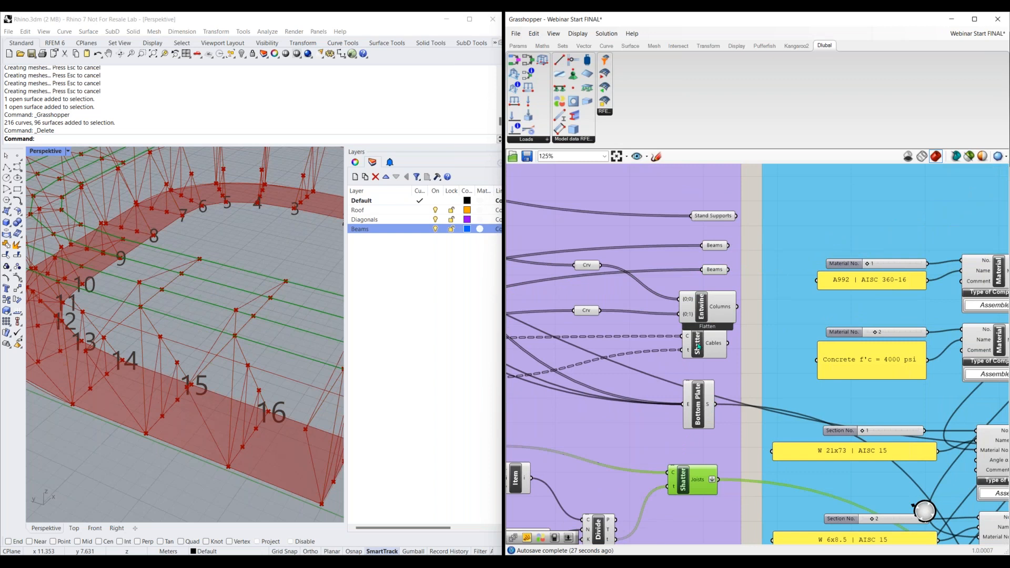
{"action": "scroll", "coordinate": [688, 405], "scroll_direction": "down", "scroll_amount": 2}
{"action": "left_click", "coordinate": [687, 344]}
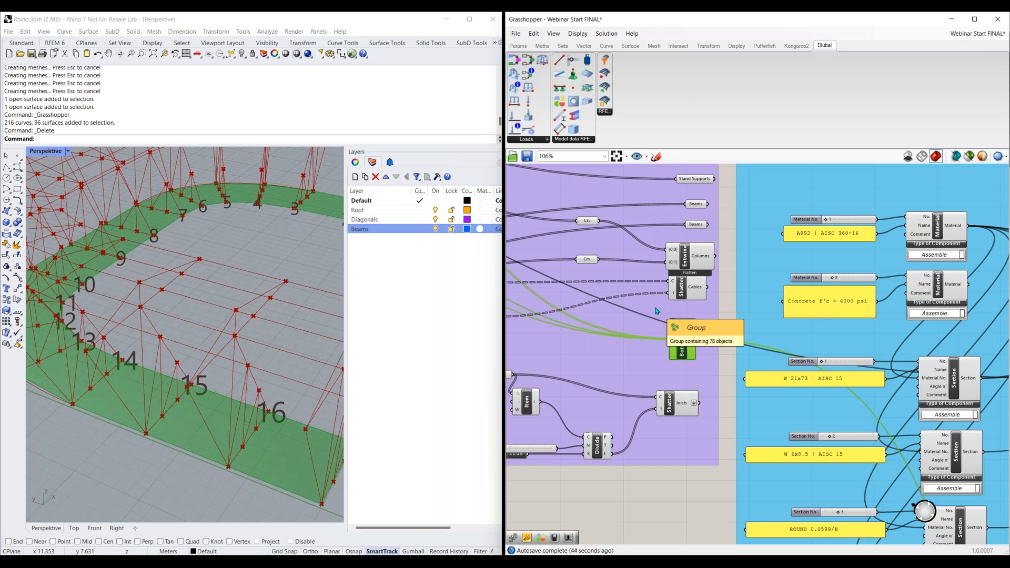
- Move the whole GH-Geometry group down to the empty canvas area below the RFEM Model-Data group
{"action": "scroll", "coordinate": [652, 315], "scroll_direction": "down", "scroll_amount": 5}
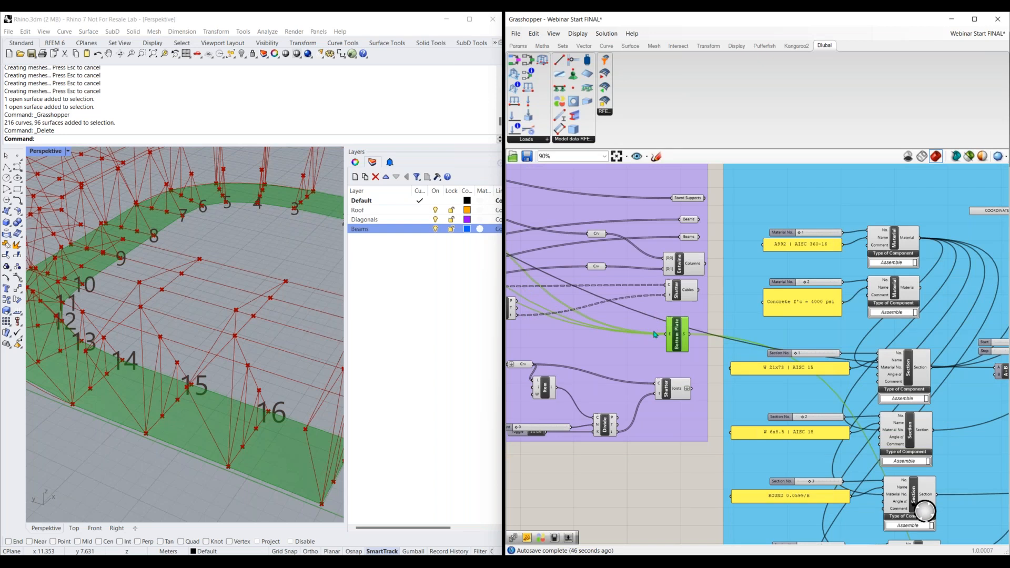
{"action": "scroll", "coordinate": [654, 378], "scroll_direction": "down", "scroll_amount": 4}
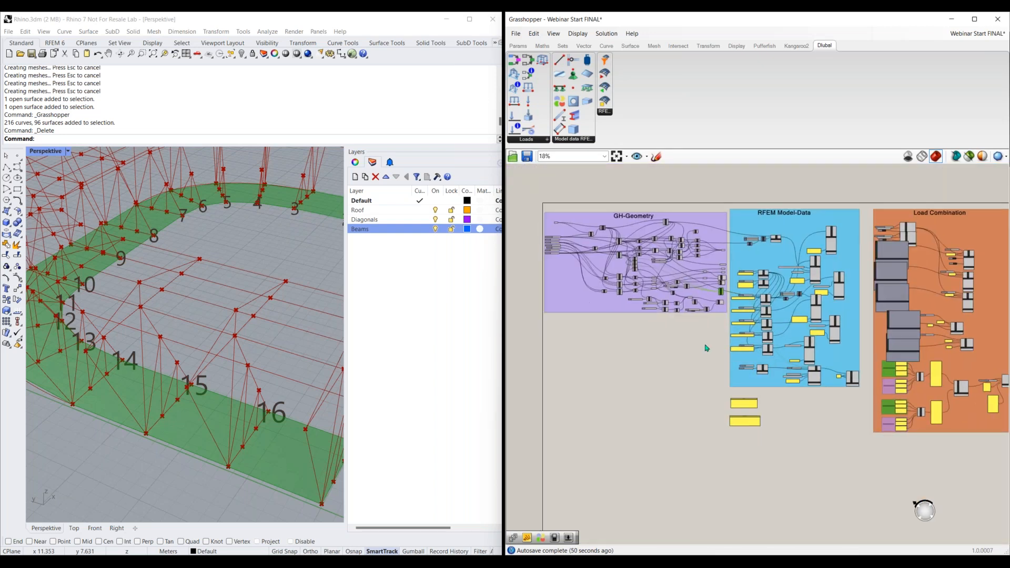
{"action": "right_click_drag", "start_coordinate": [691, 339], "coordinate": [704, 333]}
{"action": "left_click_drag", "start_coordinate": [584, 314], "coordinate": [585, 495]}
{"action": "right_click_drag", "start_coordinate": [831, 484], "coordinate": [820, 368]}
{"action": "left_click_drag", "start_coordinate": [571, 357], "coordinate": [570, 377]}
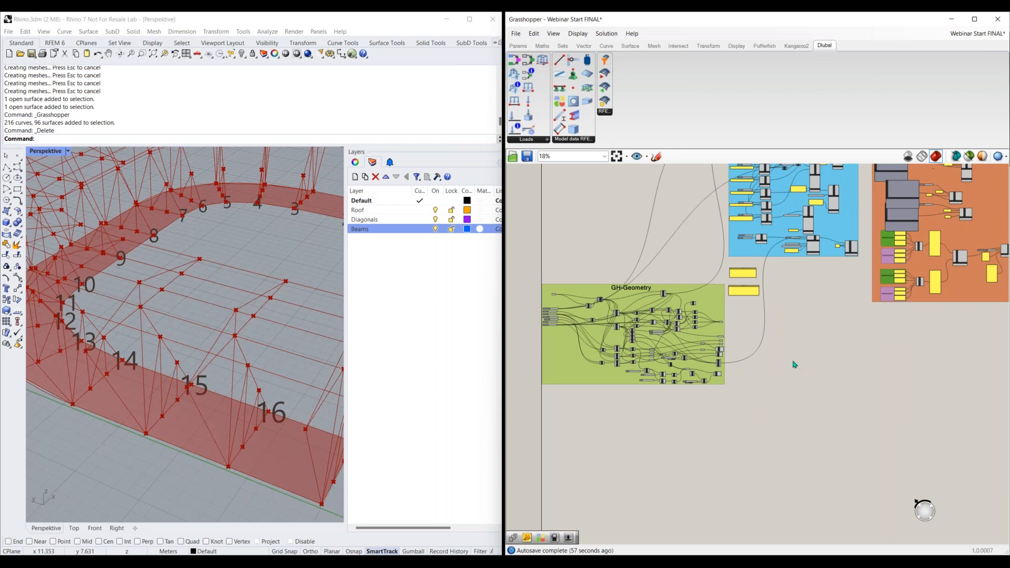
- Move the Material and Sections panels down beside the relocated GH-Geometry group, with Material directly above Sections
{"action": "scroll", "coordinate": [794, 361], "scroll_direction": "up", "scroll_amount": 3}
{"action": "scroll", "coordinate": [746, 310], "scroll_direction": "up", "scroll_amount": 3}
{"action": "scroll", "coordinate": [719, 297], "scroll_direction": "up", "scroll_amount": 1}
{"action": "right_click_drag", "start_coordinate": [715, 213], "coordinate": [713, 326]}
{"action": "left_click_drag", "start_coordinate": [676, 222], "coordinate": [681, 336]}
{"action": "right_click_drag", "start_coordinate": [686, 212], "coordinate": [681, 264]}
{"action": "left_click_drag", "start_coordinate": [667, 199], "coordinate": [670, 298]}
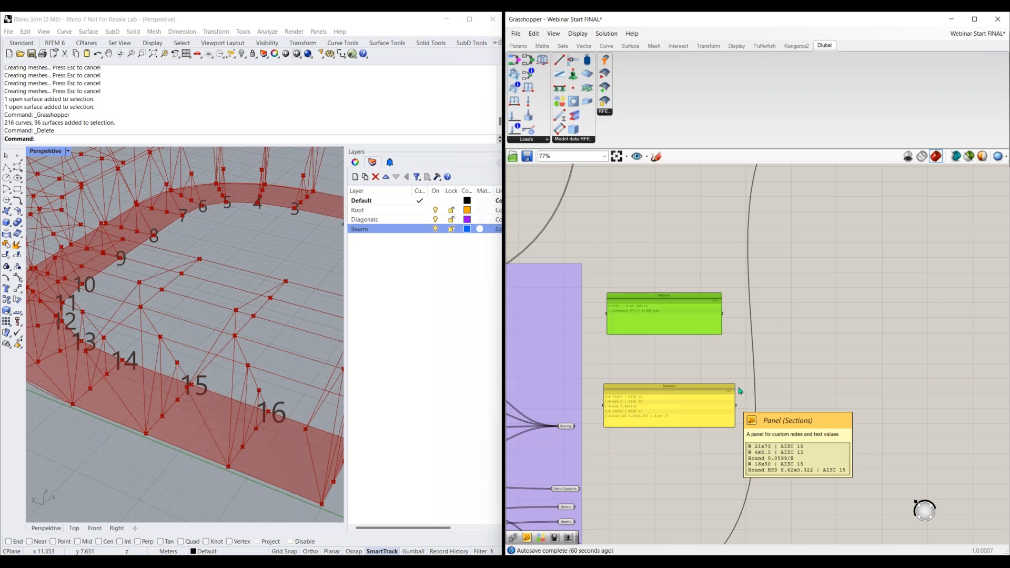
{"action": "right_click_drag", "start_coordinate": [711, 450], "coordinate": [698, 407]}
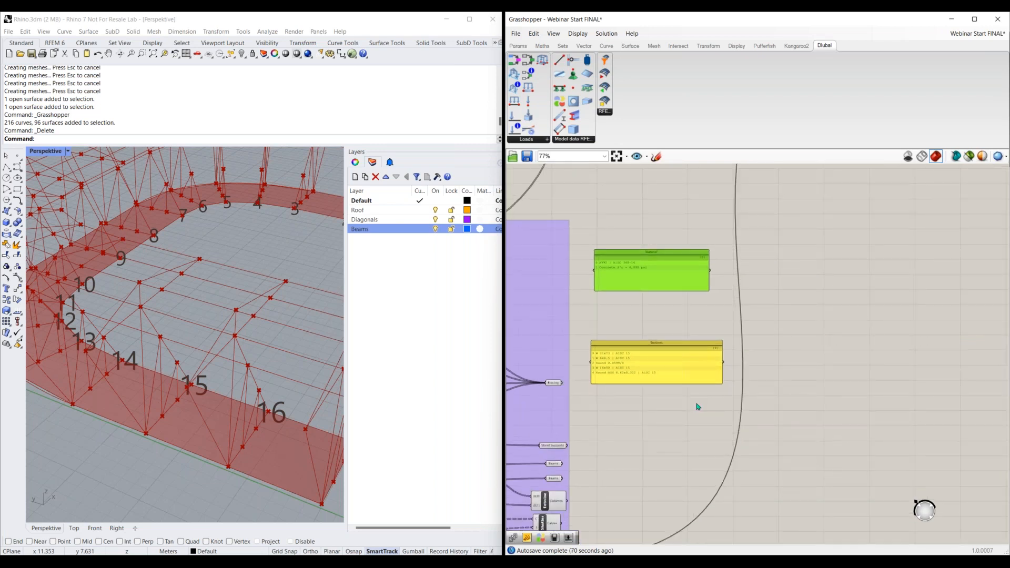
{"action": "left_click_drag", "start_coordinate": [648, 261], "coordinate": [631, 244]}
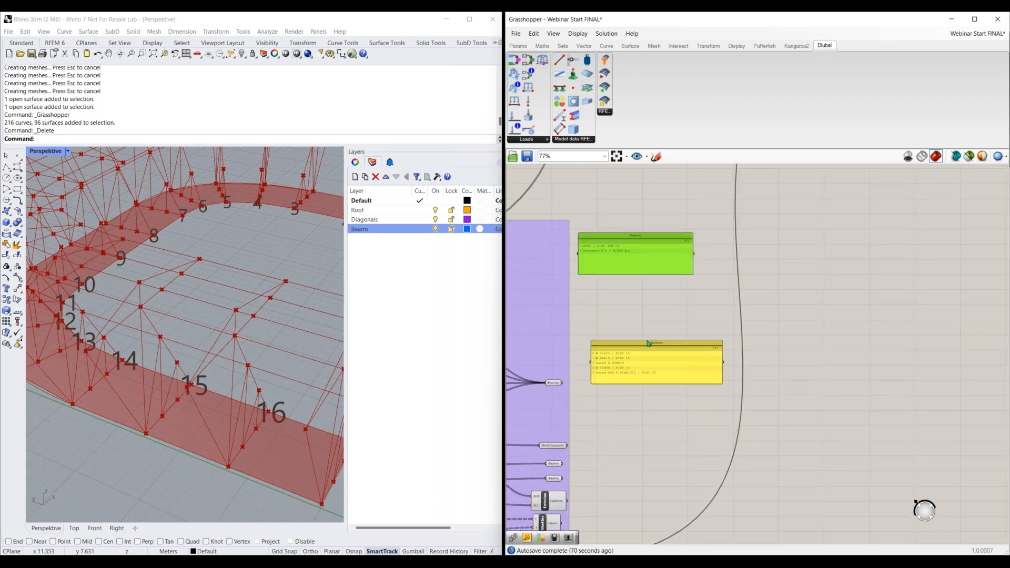
{"action": "left_click_drag", "start_coordinate": [652, 347], "coordinate": [637, 295]}
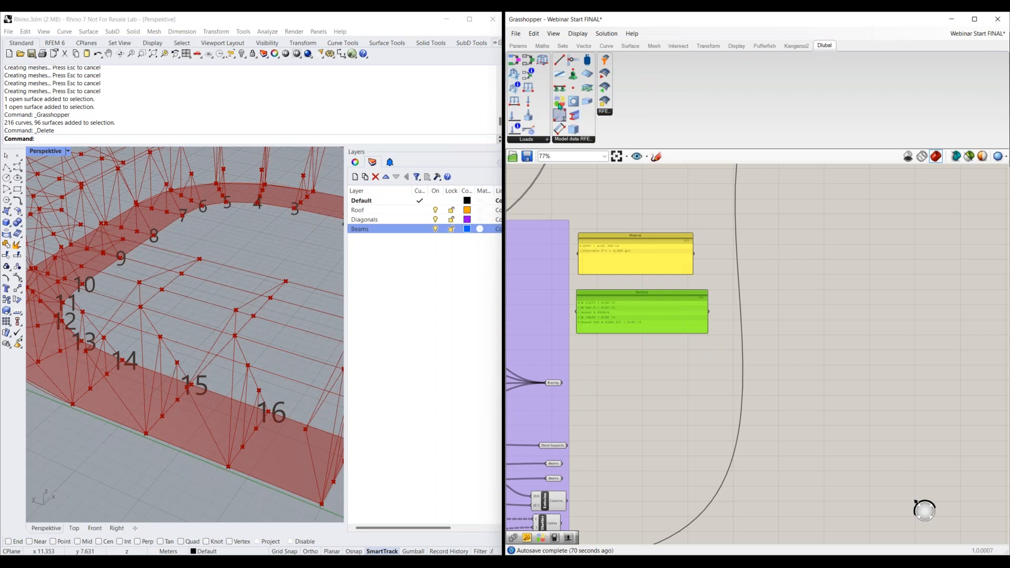
- Place a Dlubal Material component on the empty canvas beside the Material and Sections panels and switch component display to icons
{"action": "left_click_drag", "start_coordinate": [753, 287], "coordinate": [752, 278]}
{"action": "scroll", "coordinate": [762, 295], "scroll_direction": "up", "scroll_amount": 5}
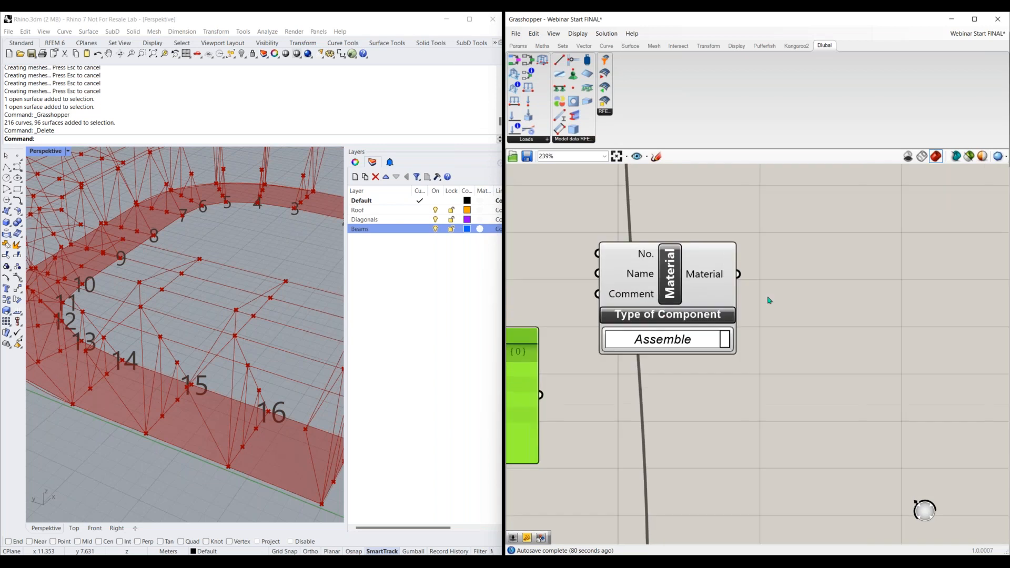
{"action": "left_click_drag", "start_coordinate": [712, 295], "coordinate": [748, 296]}
{"action": "left_click", "coordinate": [578, 33]}
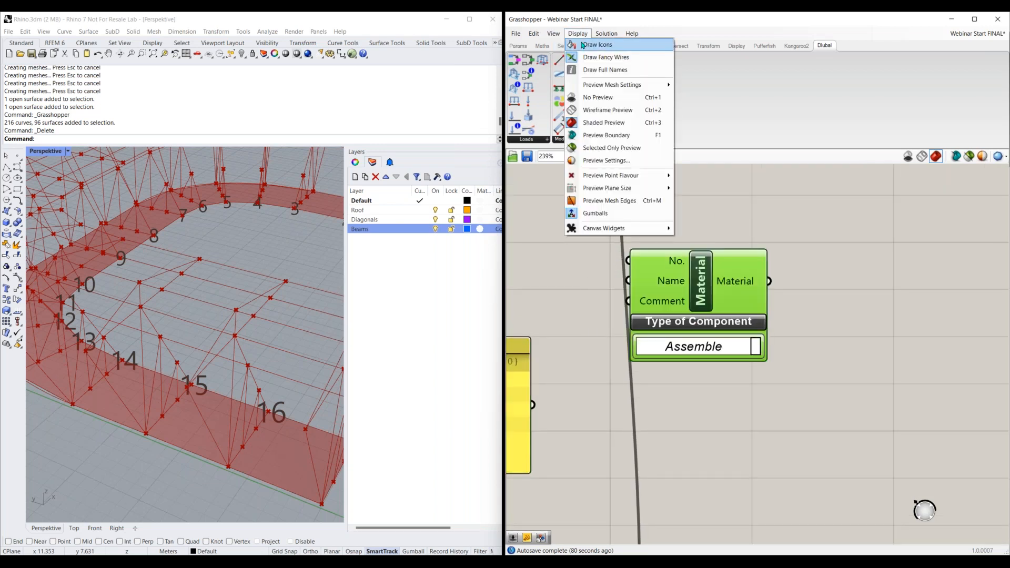
{"action": "left_click", "coordinate": [583, 45]}
{"action": "left_click", "coordinate": [788, 311]}
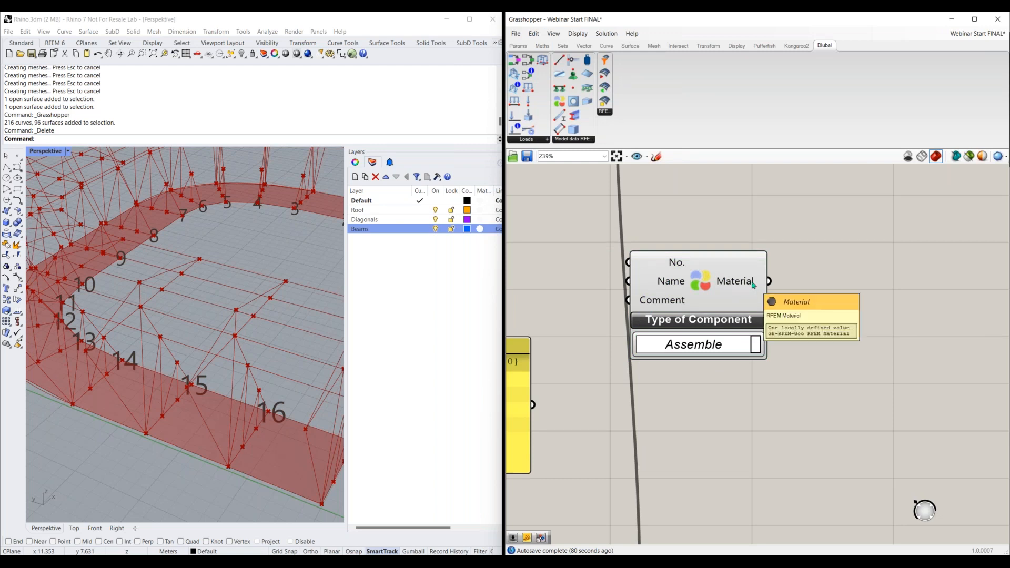
{"action": "left_click_drag", "start_coordinate": [765, 304], "coordinate": [823, 318]}
{"action": "right_click_drag", "start_coordinate": [739, 426], "coordinate": [714, 385]}
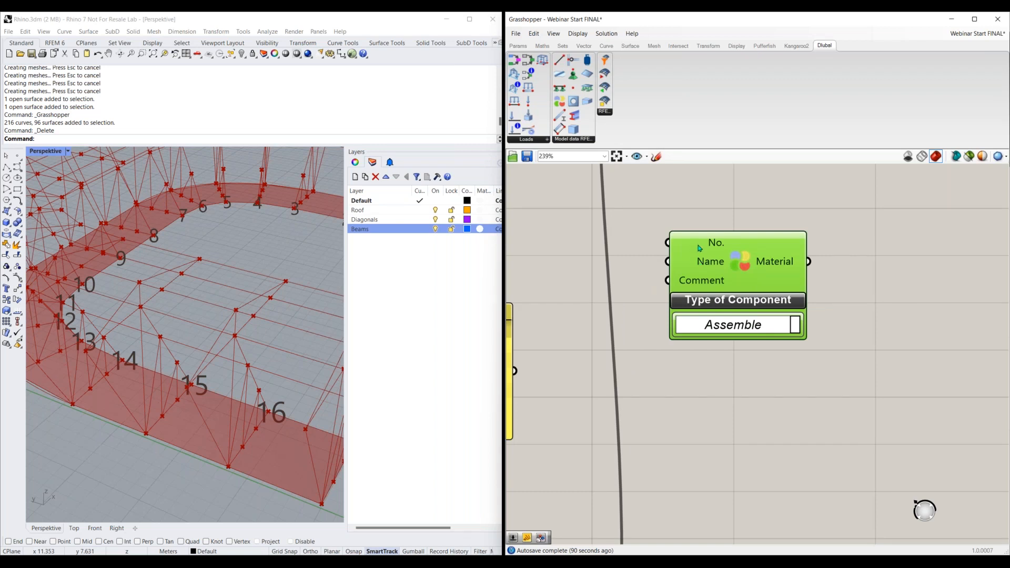
{"action": "mouse_move", "coordinate": [700, 249]}
{"action": "left_click_drag", "start_coordinate": [723, 262], "coordinate": [792, 328]}
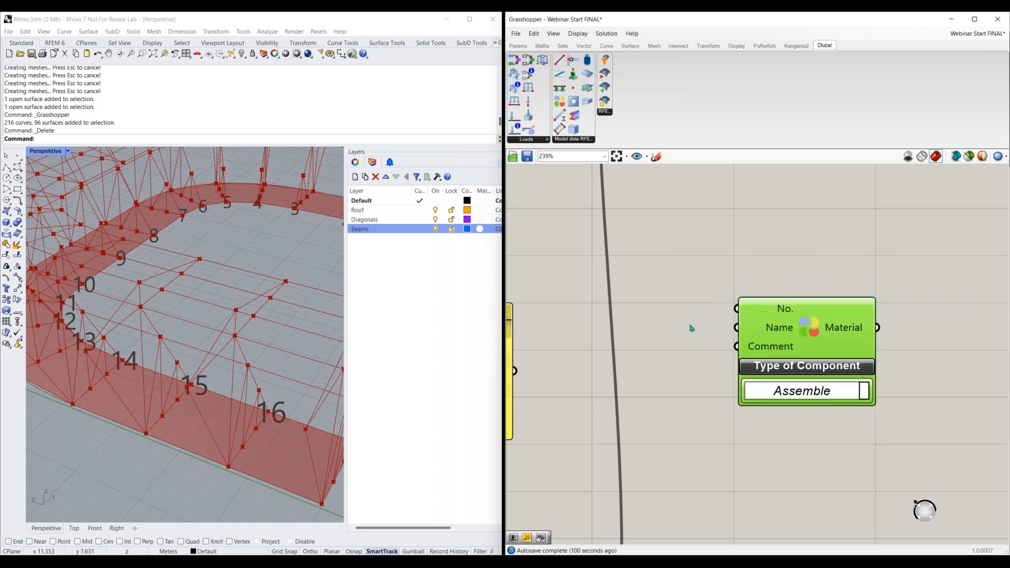
- Add a number slider with value 1, wire it to the Material component's No. input, and space the component away from it
{"action": "double_click", "coordinate": [635, 304]}
{"action": "type", "text": "1"}
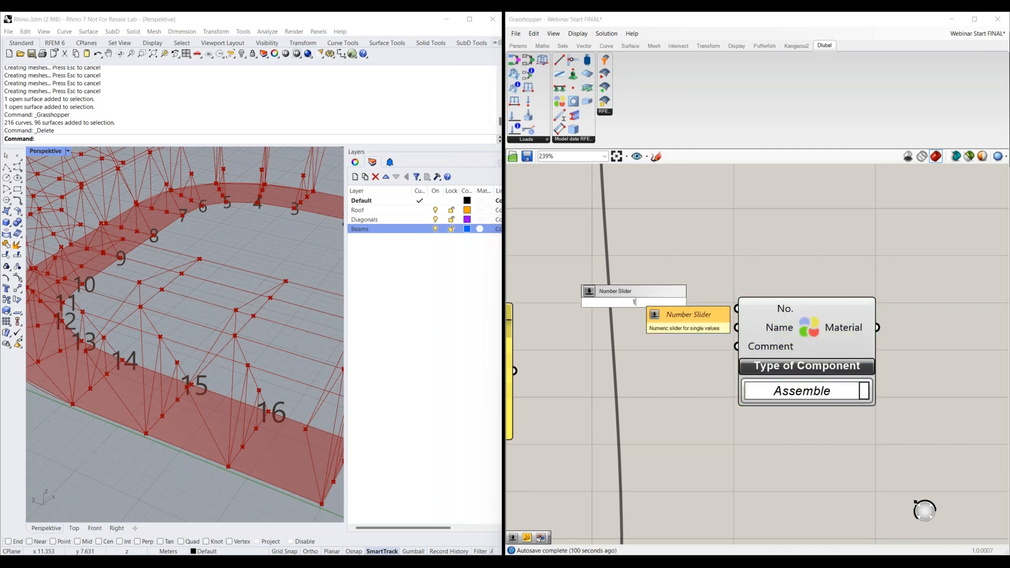
{"action": "left_click", "coordinate": [643, 293]}
{"action": "scroll", "coordinate": [657, 342], "scroll_direction": "down", "scroll_amount": 1}
{"action": "right_click_drag", "start_coordinate": [698, 361], "coordinate": [675, 360]}
{"action": "left_click_drag", "start_coordinate": [744, 337], "coordinate": [767, 339]}
{"action": "left_click_drag", "start_coordinate": [678, 305], "coordinate": [723, 311]}
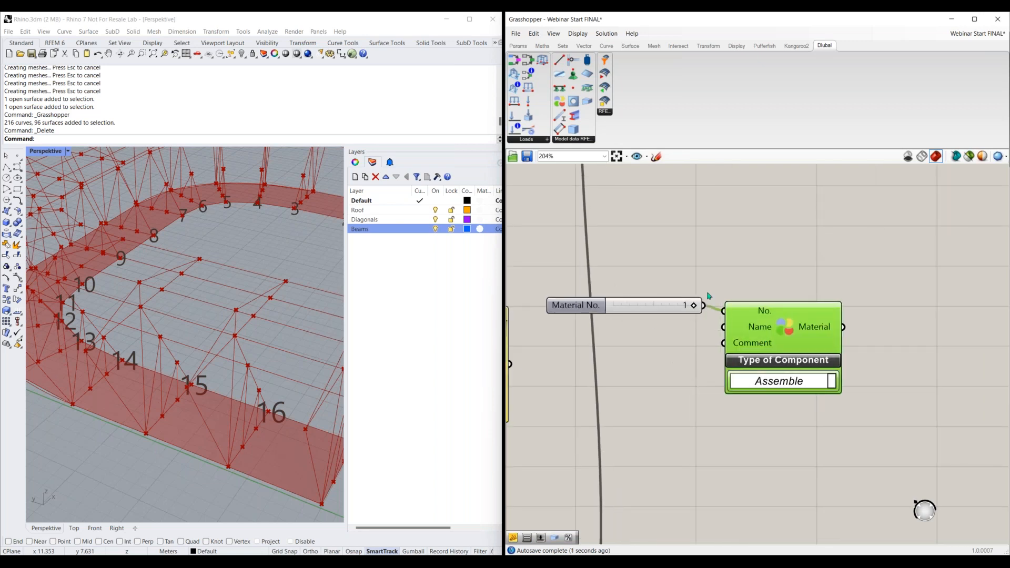
{"action": "left_click_drag", "start_coordinate": [751, 334], "coordinate": [775, 339]}
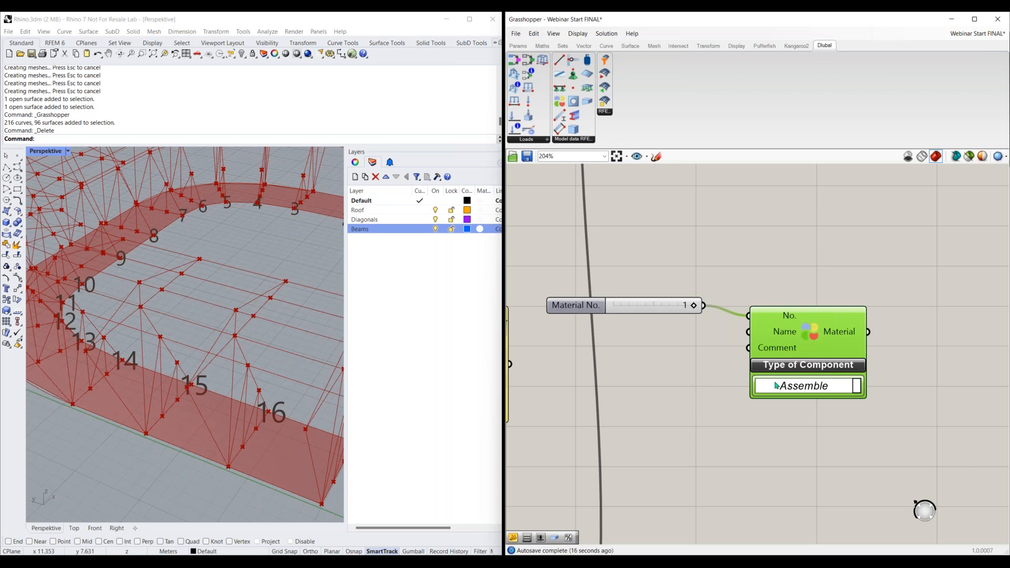
{"action": "left_click_drag", "start_coordinate": [835, 360], "coordinate": [863, 367]}
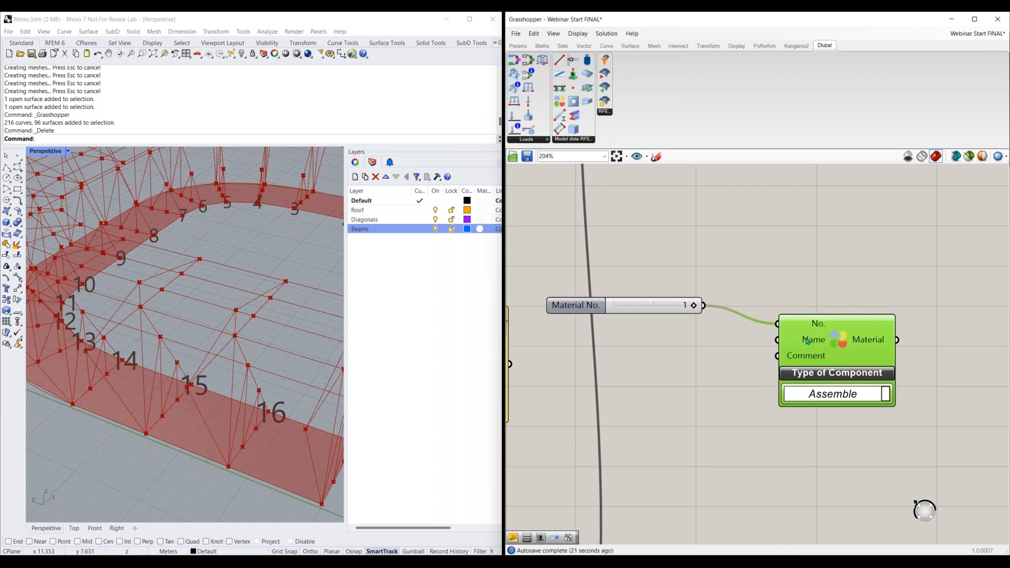
- Create a text panel containing A992 and wire it to the Material component's Name input
{"action": "mouse_move", "coordinate": [807, 341]}
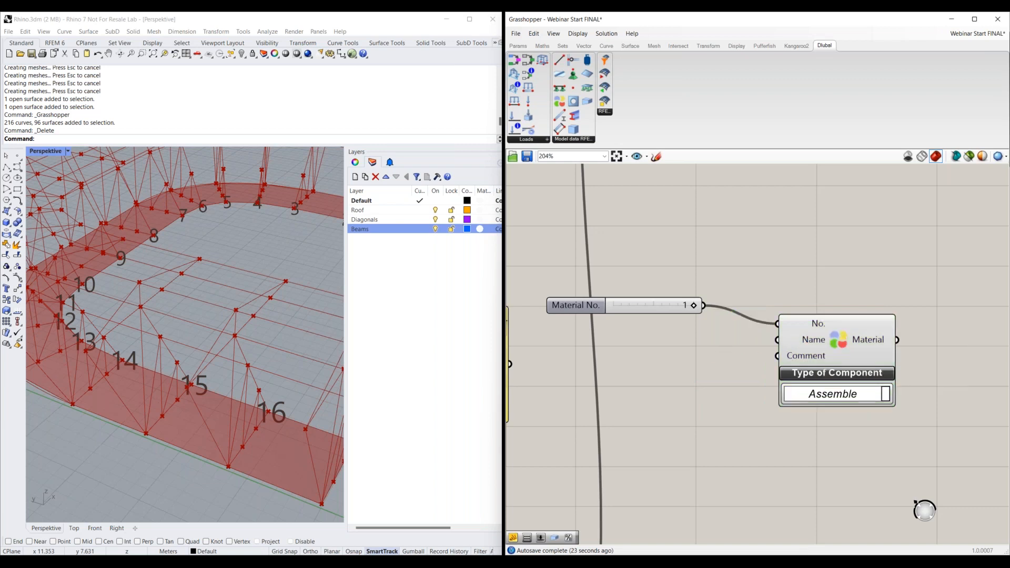
{"action": "double_click", "coordinate": [714, 352]}
{"action": "type", "text": "\""}
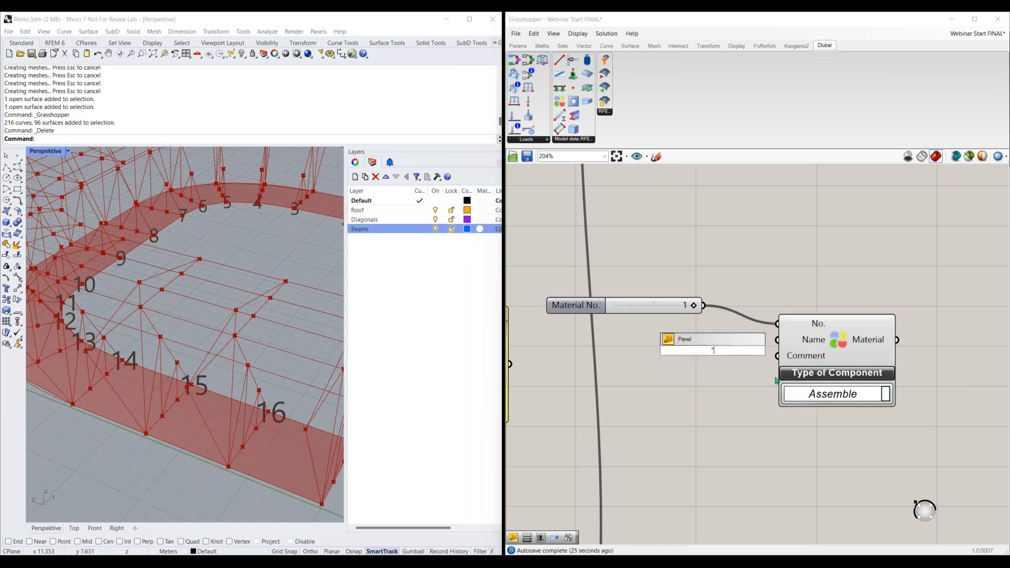
{"action": "type", "text": "A"}
{"action": "type", "text": "(("}
{"action": "type", "text": "992"}
{"action": "key", "text": "Return"}
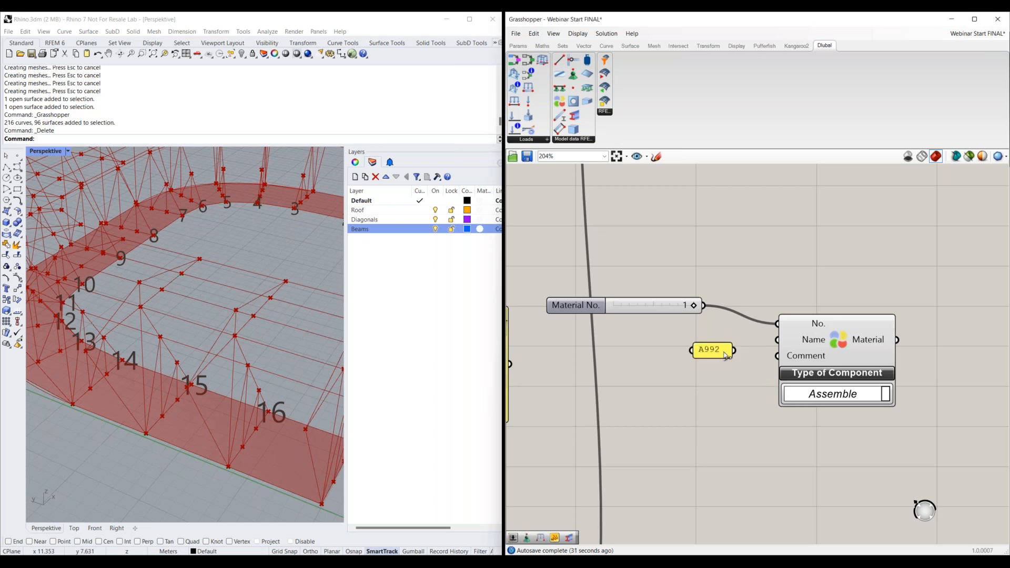
{"action": "left_click_drag", "start_coordinate": [735, 350], "coordinate": [711, 347]}
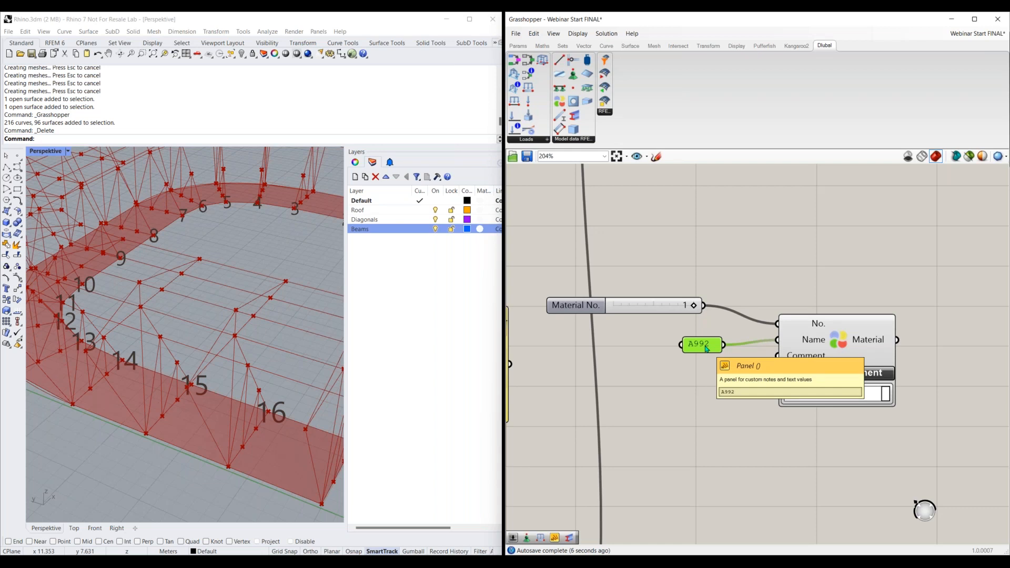
- Change the A992 panel's text to "A992 | AISC 360-16", then delete that panel
{"action": "double_click", "coordinate": [700, 344]}
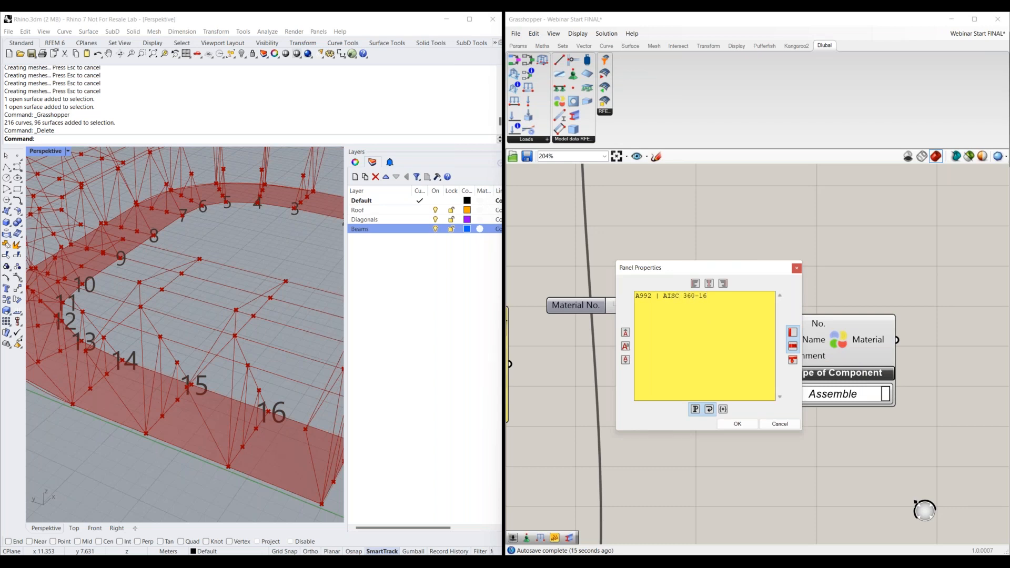
{"action": "left_click", "coordinate": [737, 424]}
{"action": "mouse_move", "coordinate": [719, 357]}
{"action": "left_mouse_down"}
{"action": "mouse_move", "coordinate": [780, 427]}
{"action": "mouse_move", "coordinate": [773, 400]}
{"action": "mouse_move", "coordinate": [730, 367]}
{"action": "left_mouse_up"}
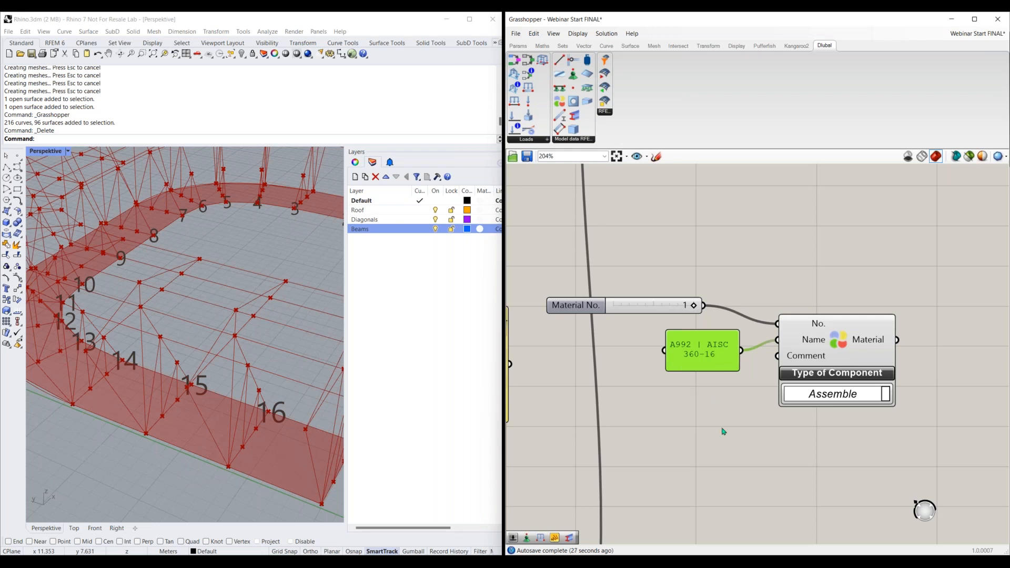
{"action": "key", "text": "Delete"}
- Make the Material list panel taller and move it above the Sections panel, closer to the Material component
{"action": "scroll", "coordinate": [762, 421], "scroll_direction": "down", "scroll_amount": 1}
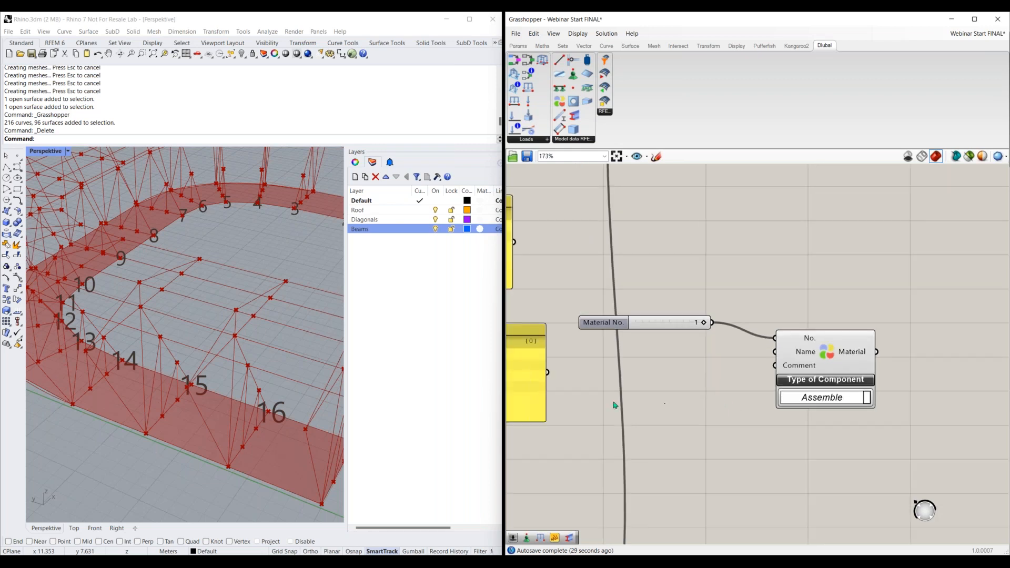
{"action": "right_click_drag", "start_coordinate": [616, 405], "coordinate": [736, 448]}
{"action": "right_click_drag", "start_coordinate": [507, 329], "coordinate": [660, 368]}
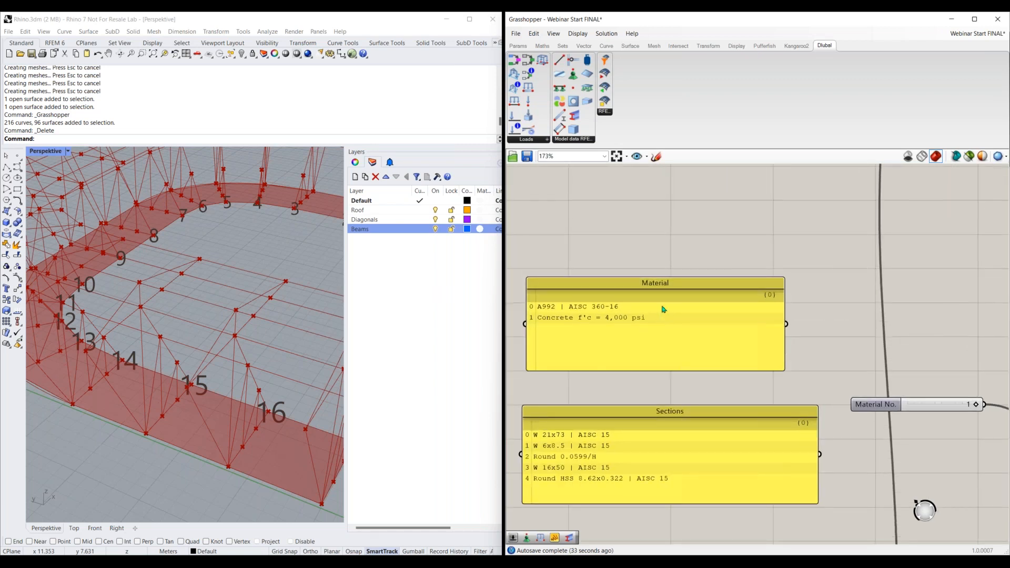
{"action": "left_click_drag", "start_coordinate": [665, 286], "coordinate": [673, 240]}
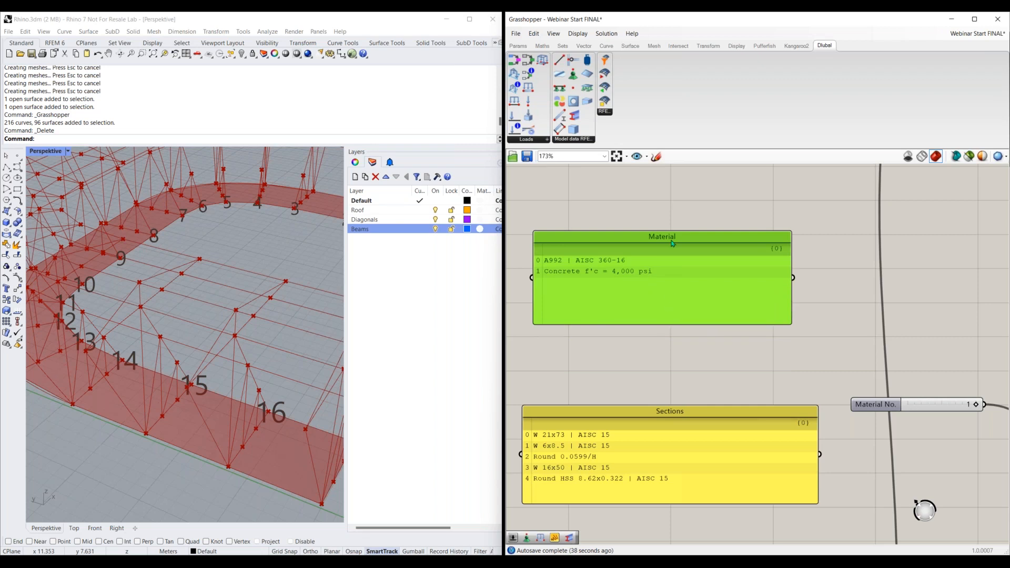
{"action": "left_click_drag", "start_coordinate": [671, 240], "coordinate": [678, 227]}
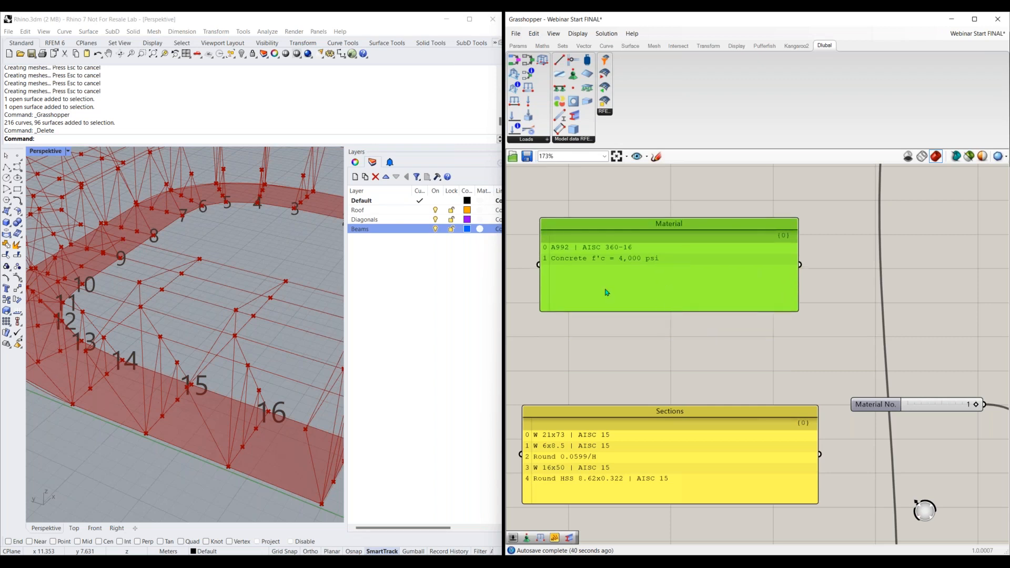
{"action": "left_click_drag", "start_coordinate": [661, 312], "coordinate": [661, 330]}
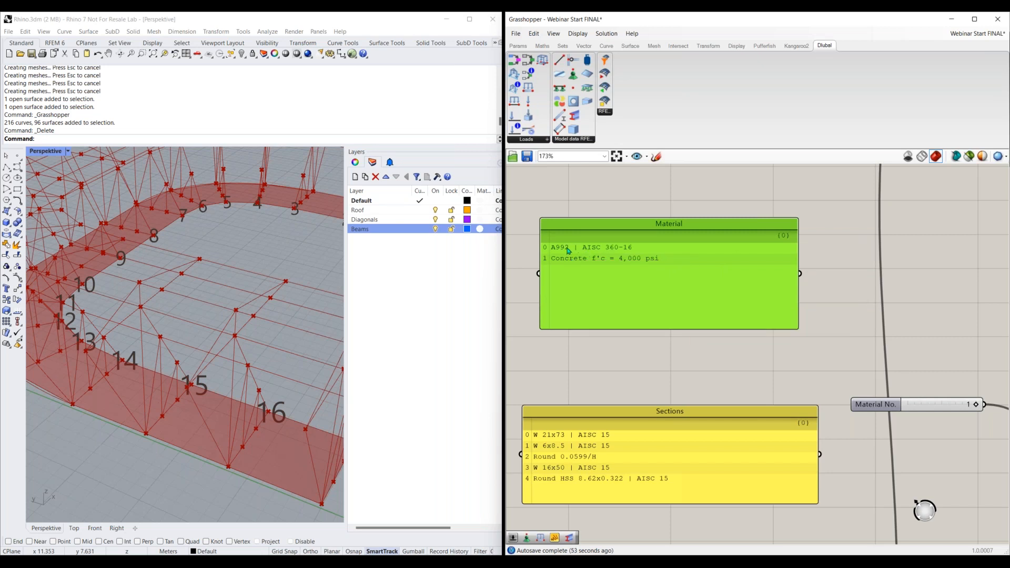
{"action": "left_click", "coordinate": [527, 271]}
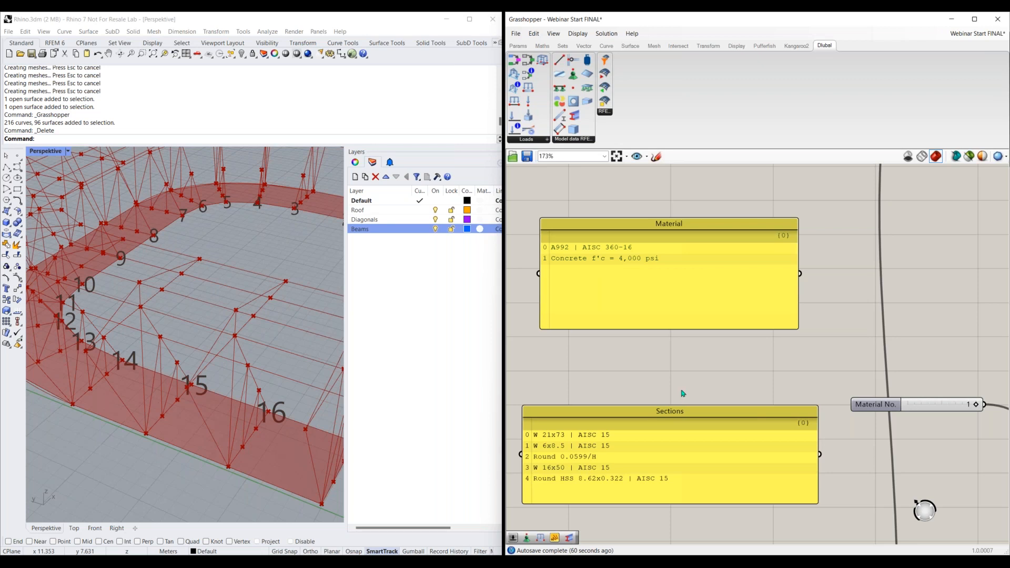
{"action": "right_click_drag", "start_coordinate": [731, 384], "coordinate": [592, 362]}
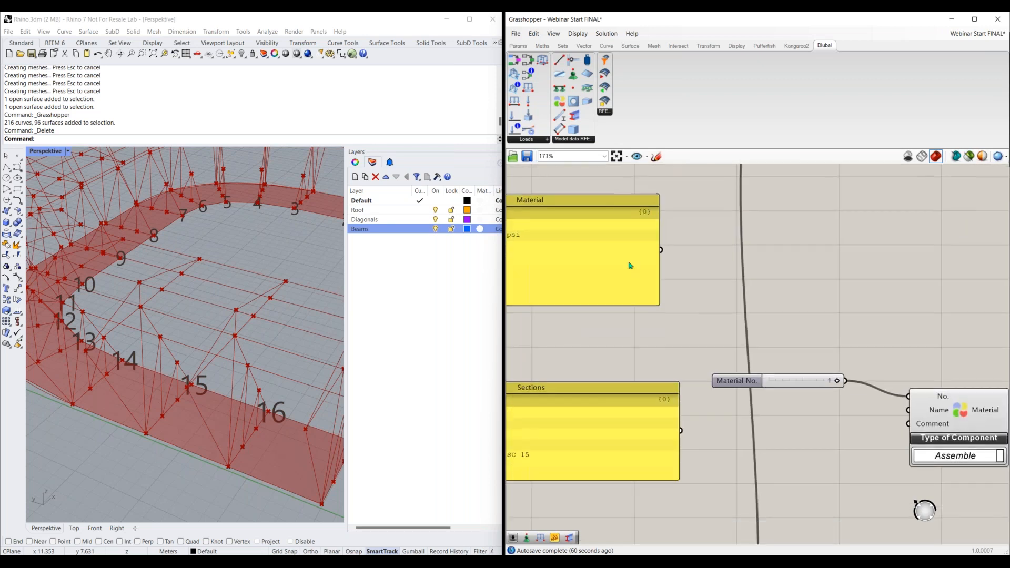
{"action": "left_click_drag", "start_coordinate": [662, 310], "coordinate": [764, 351]}
{"action": "right_click_drag", "start_coordinate": [808, 435], "coordinate": [746, 394]}
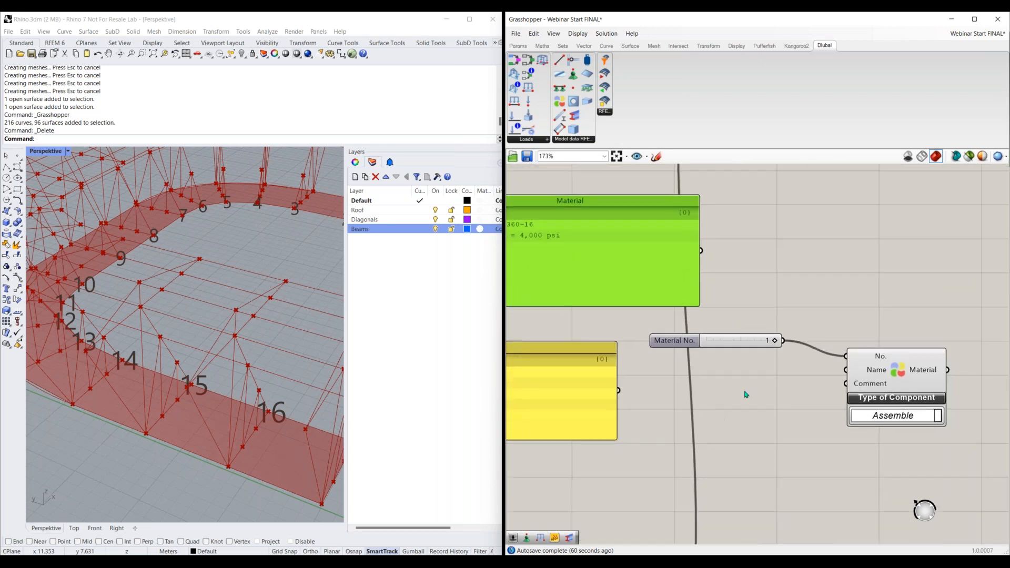
- Add a List Item component, wire the Material panel into its List input, and place it above the Material component
{"action": "double_click", "coordinate": [745, 394]}
{"action": "type", "text": "list"}
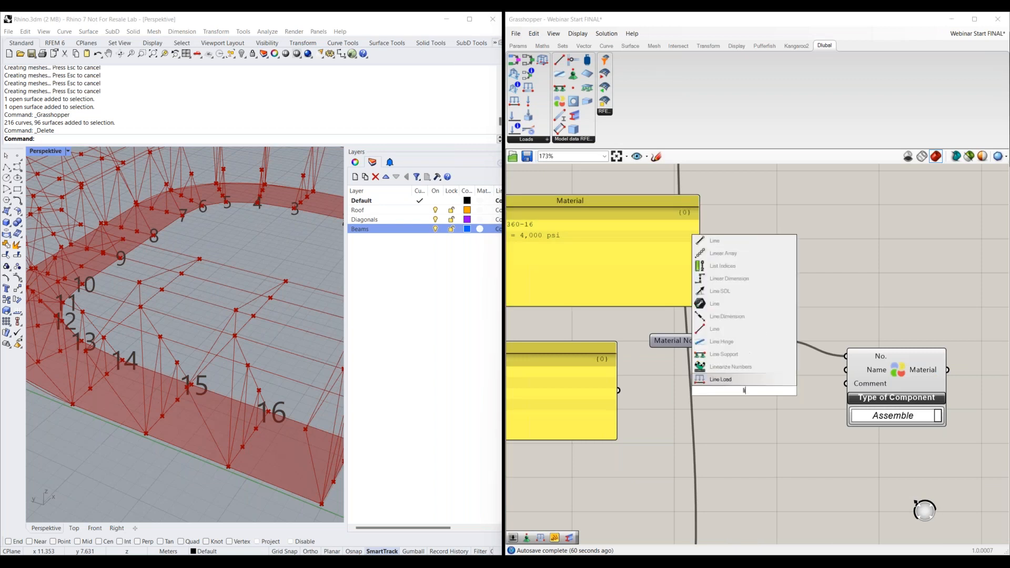
{"action": "type", "text": " it"}
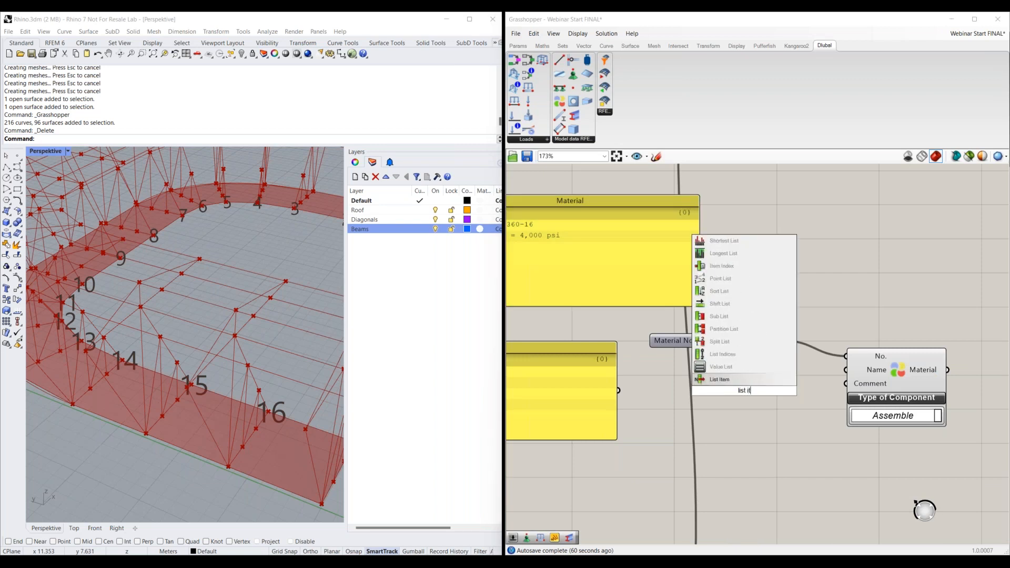
{"action": "left_click", "coordinate": [742, 380]}
{"action": "left_click_drag", "start_coordinate": [749, 379], "coordinate": [771, 263]}
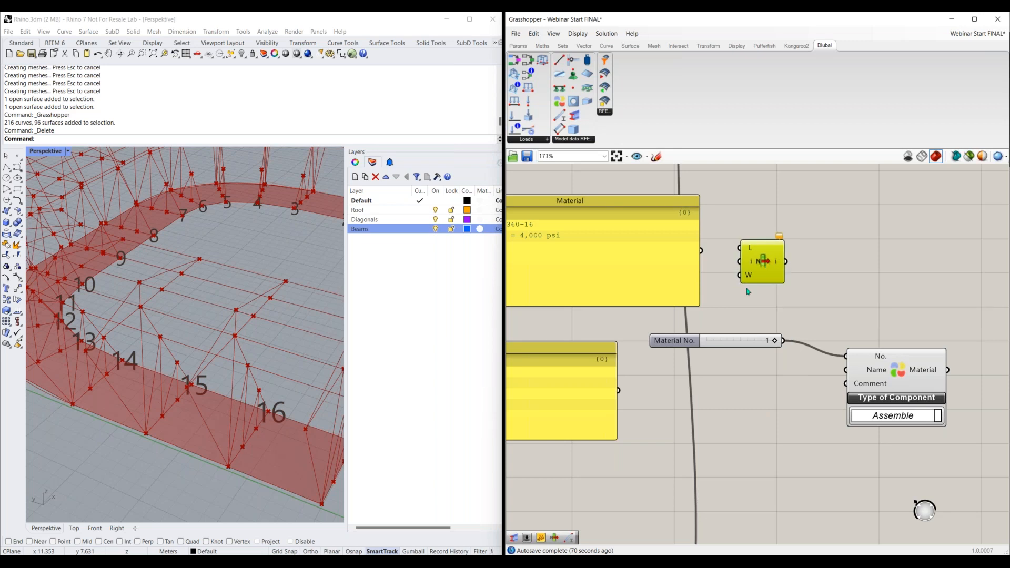
{"action": "left_click_drag", "start_coordinate": [720, 341], "coordinate": [759, 383]}
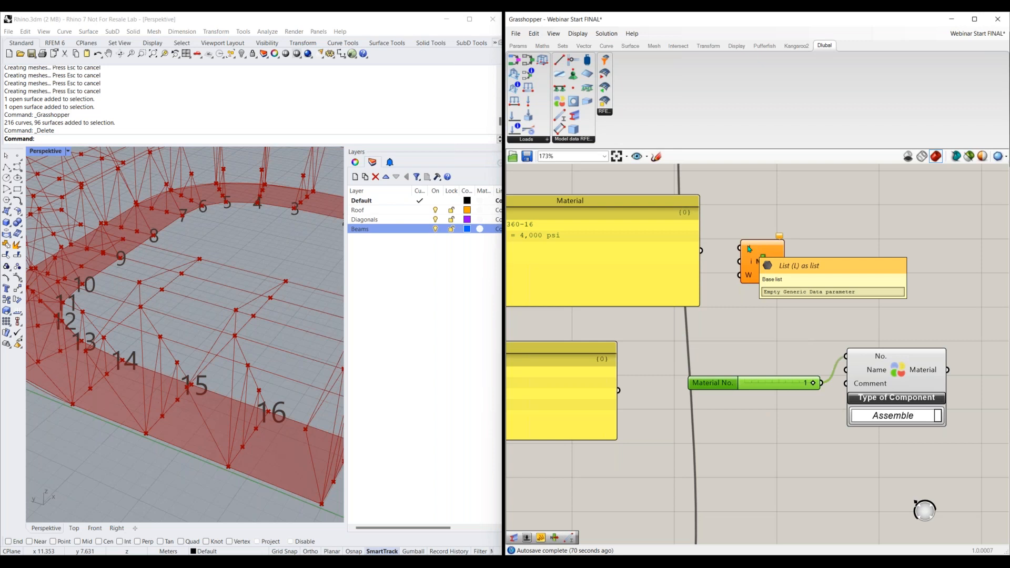
{"action": "left_click_drag", "start_coordinate": [747, 249], "coordinate": [702, 250]}
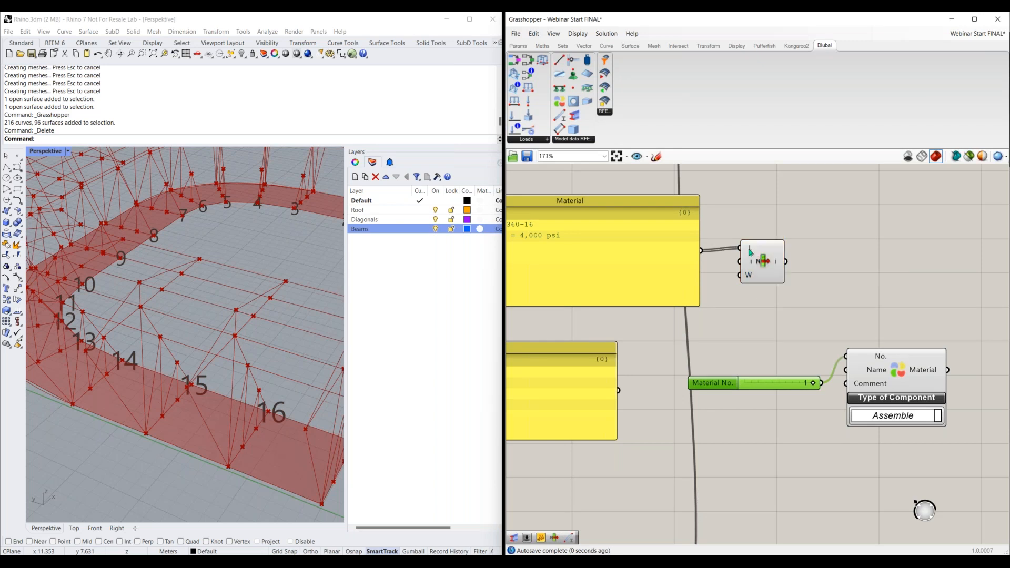
{"action": "left_click_drag", "start_coordinate": [784, 256], "coordinate": [876, 259]}
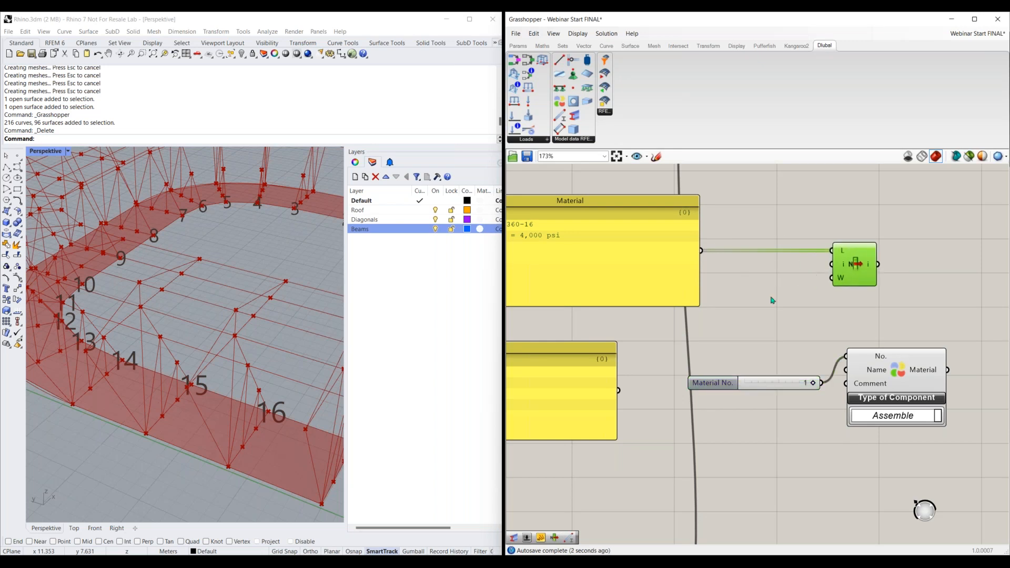
- Add a number slider created from 5, wire it to the List Item's index input, and set it to 0
{"action": "double_click", "coordinate": [759, 302]}
{"action": "type", "text": "5"}
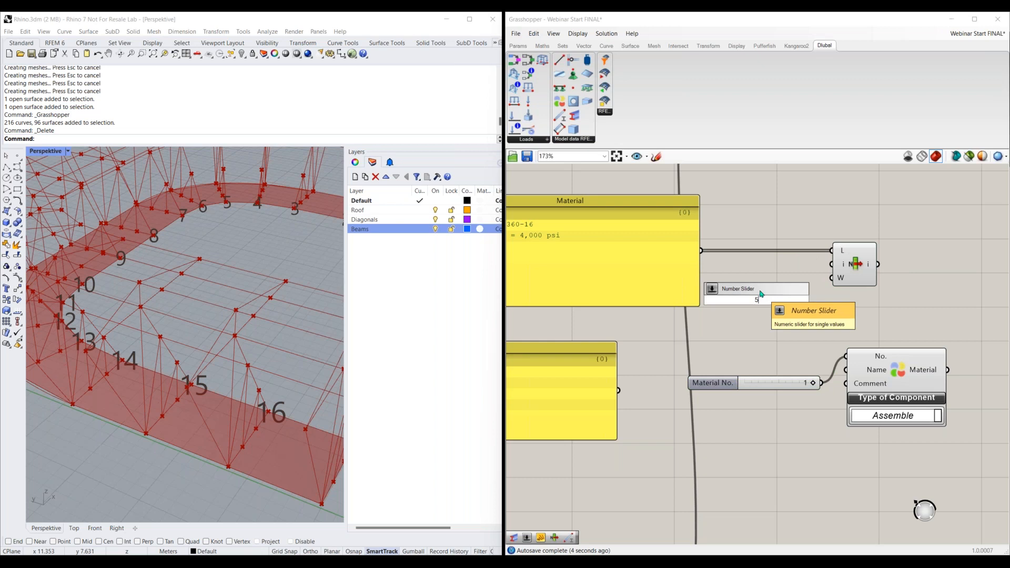
{"action": "left_click", "coordinate": [759, 293]}
{"action": "left_click_drag", "start_coordinate": [812, 300], "coordinate": [840, 268]}
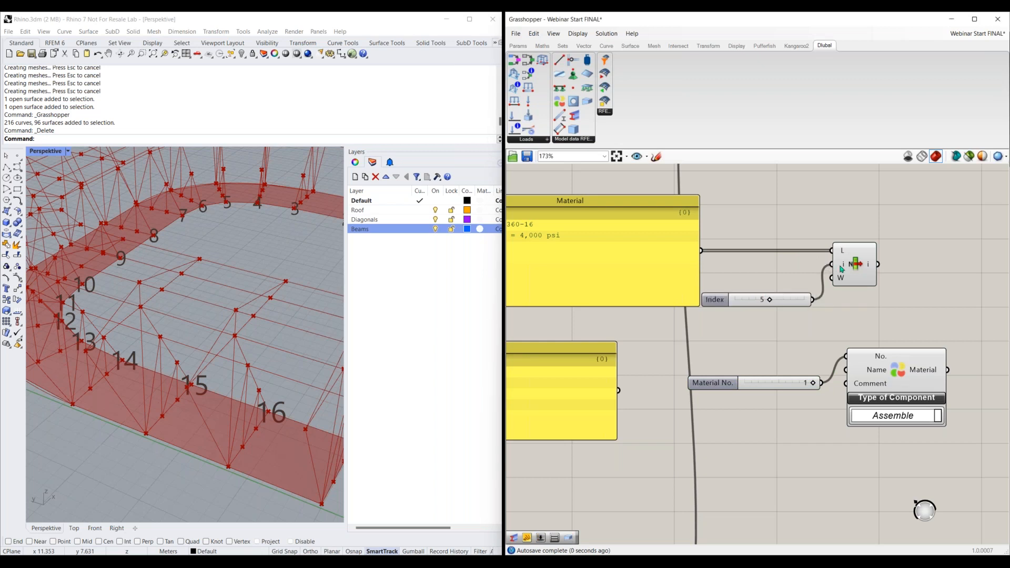
{"action": "left_click_drag", "start_coordinate": [721, 303], "coordinate": [725, 285]}
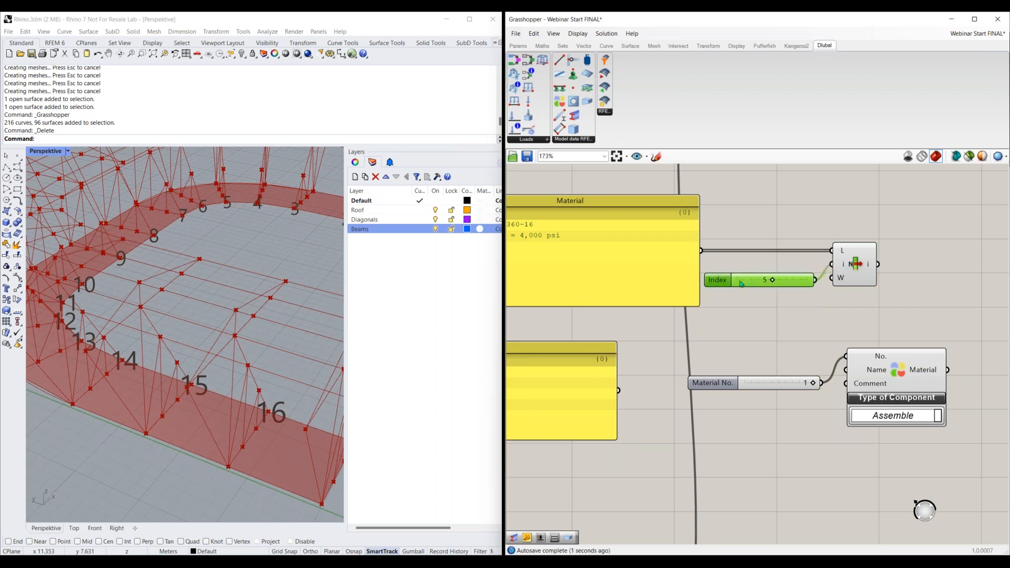
{"action": "scroll", "coordinate": [755, 316], "scroll_direction": "down", "scroll_amount": 2}
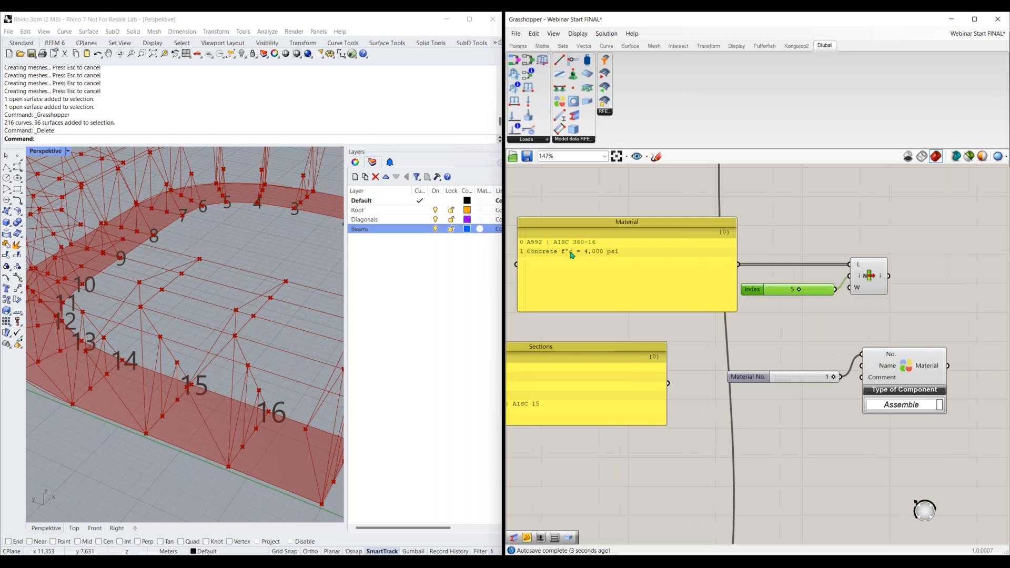
{"action": "left_click_drag", "start_coordinate": [795, 289], "coordinate": [774, 292]}
{"action": "right_click_drag", "start_coordinate": [914, 302], "coordinate": [783, 304]}
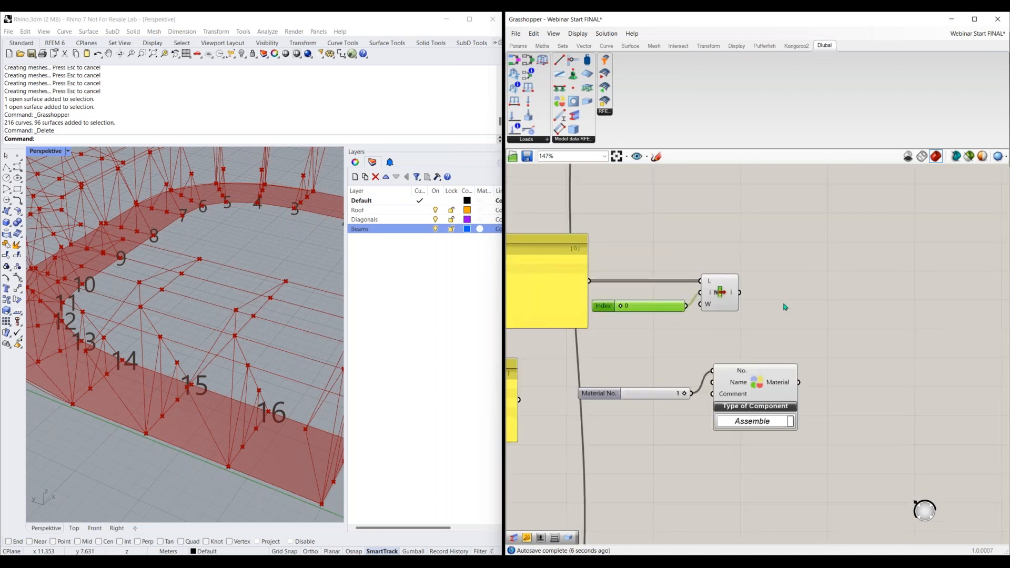
- Attach a panel to the List Item's output to check the chosen material, and delete that panel again
{"action": "double_click", "coordinate": [787, 299]}
{"action": "type", "text": "panel"}
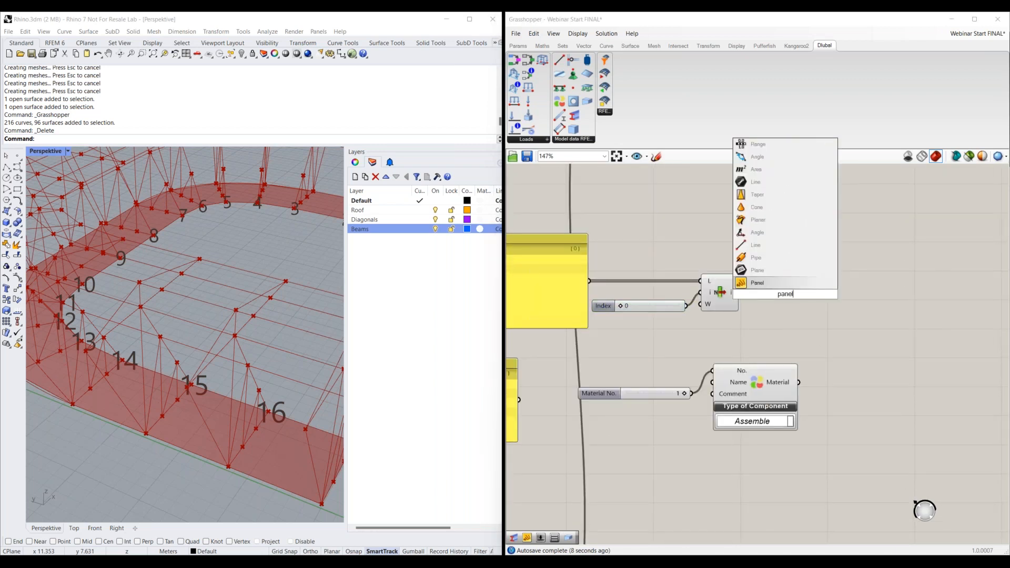
{"action": "key", "text": "Return"}
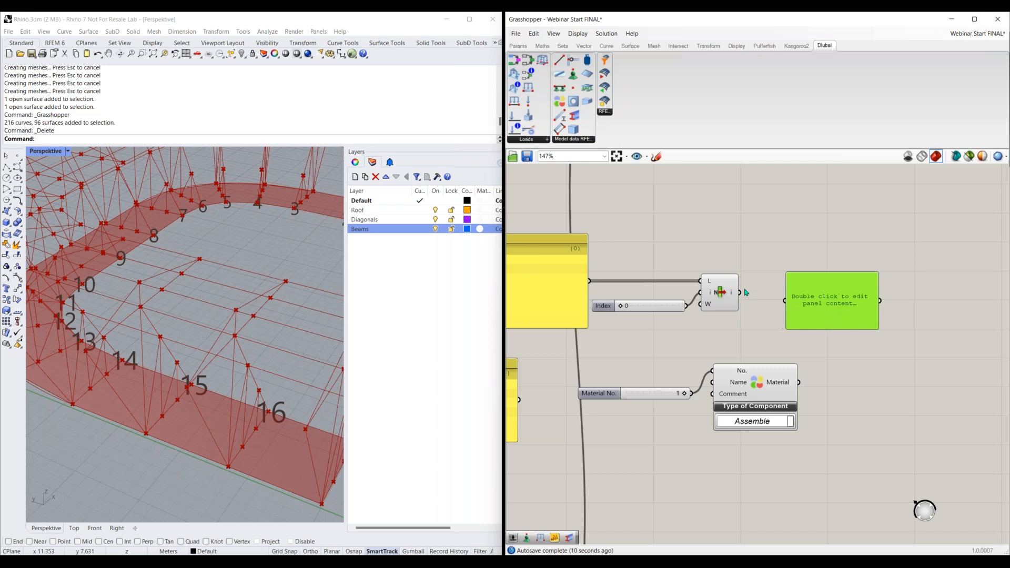
{"action": "left_click_drag", "start_coordinate": [740, 292], "coordinate": [855, 282]}
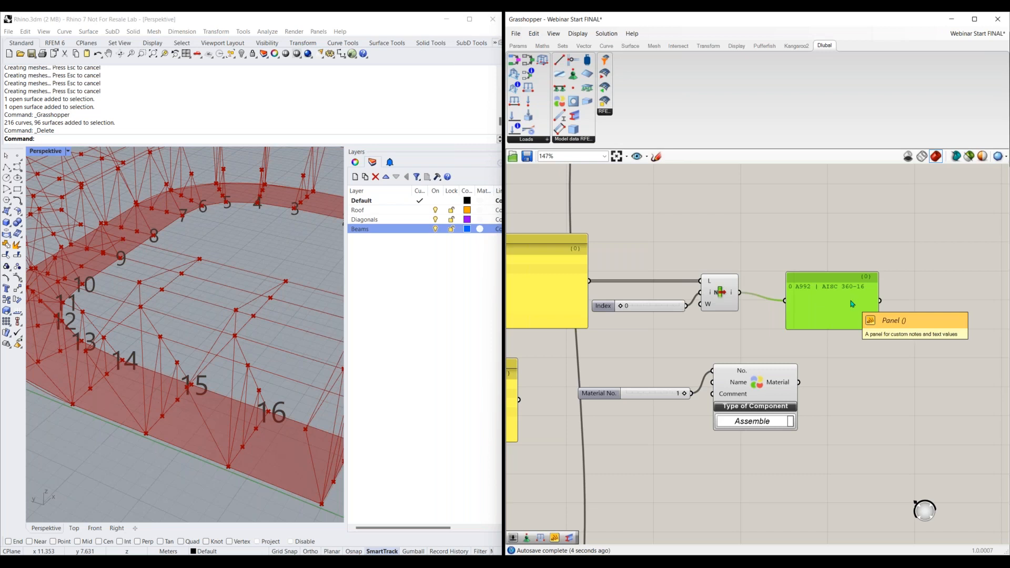
{"action": "key", "text": "Delete"}
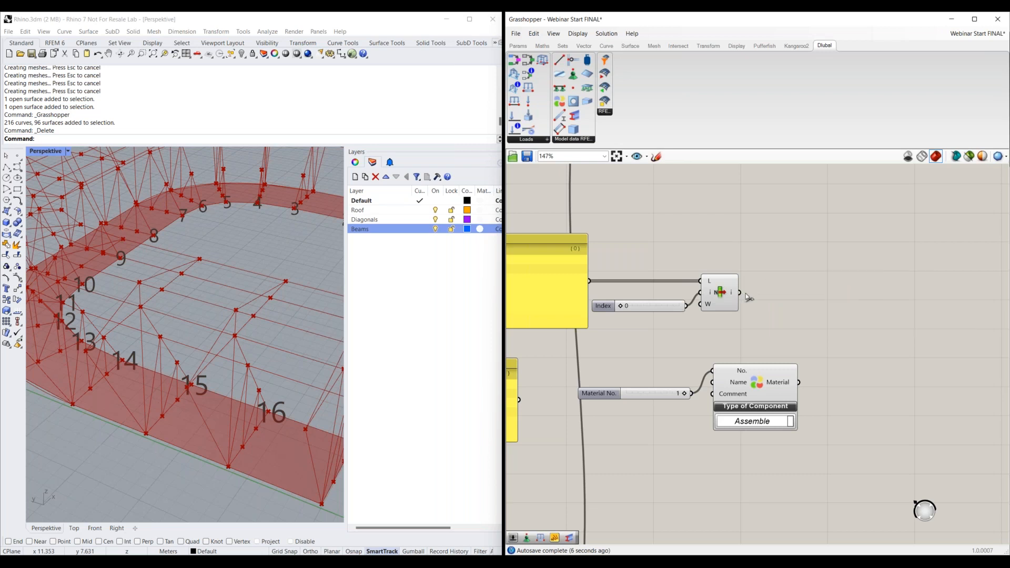
- Wire the List Item's output into the Material component's Name input, and move the component and its Material No. slider up beside the List Item
{"action": "left_click_drag", "start_coordinate": [761, 328], "coordinate": [712, 382]}
{"action": "left_click_drag", "start_coordinate": [779, 356], "coordinate": [662, 429]}
{"action": "left_click_drag", "start_coordinate": [756, 399], "coordinate": [844, 247]}
{"action": "left_click_drag", "start_coordinate": [697, 258], "coordinate": [693, 237]}
{"action": "left_click", "coordinate": [673, 244]}
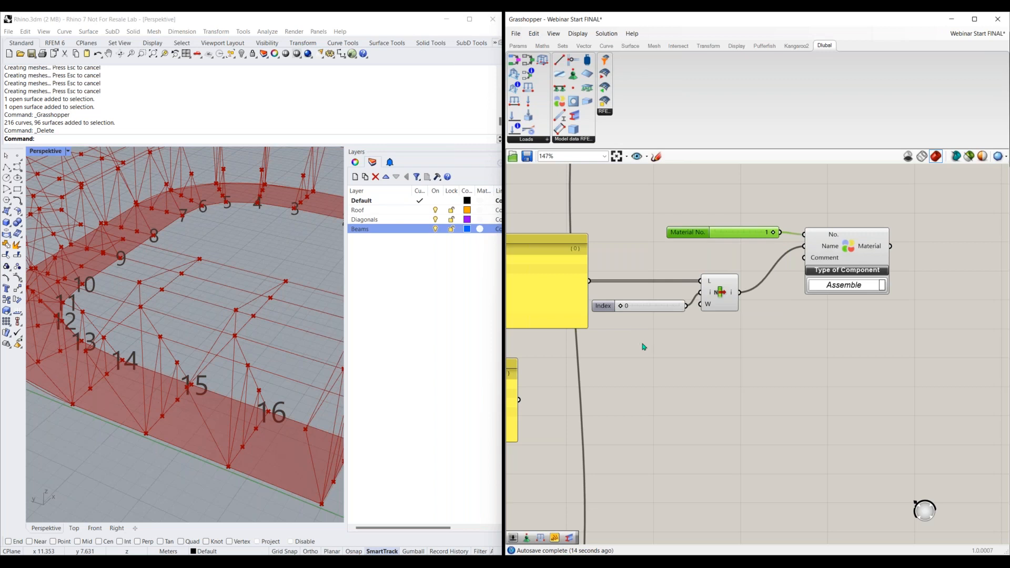
- Duplicate the Material panel, index slider, List Item, Material No. slider and Material component, and place the copy directly below the original group
{"action": "scroll", "coordinate": [645, 345], "scroll_direction": "down", "scroll_amount": 3}
{"action": "left_click_drag", "start_coordinate": [594, 402], "coordinate": [639, 466]}
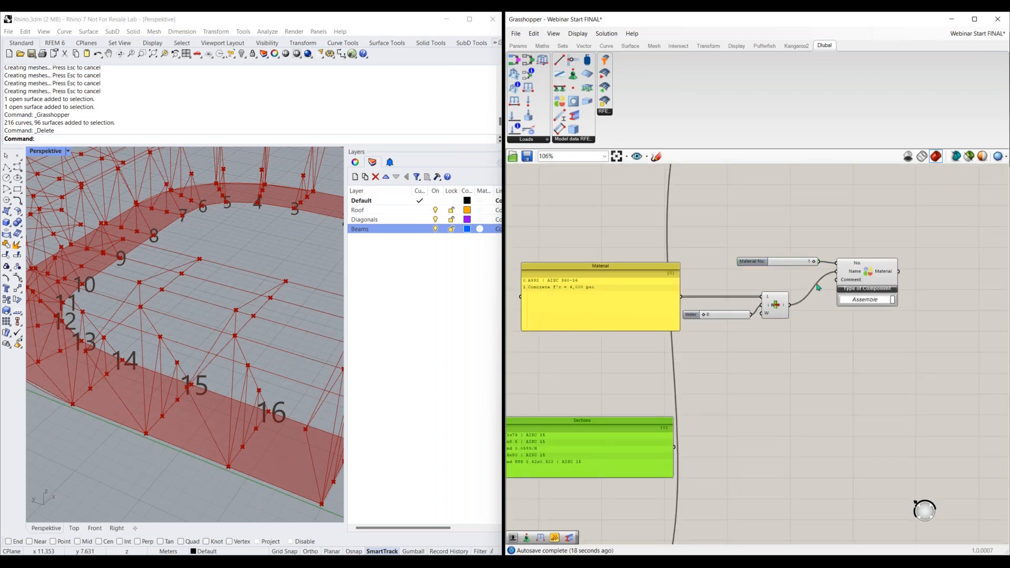
{"action": "left_click_drag", "start_coordinate": [887, 230], "coordinate": [536, 366]}
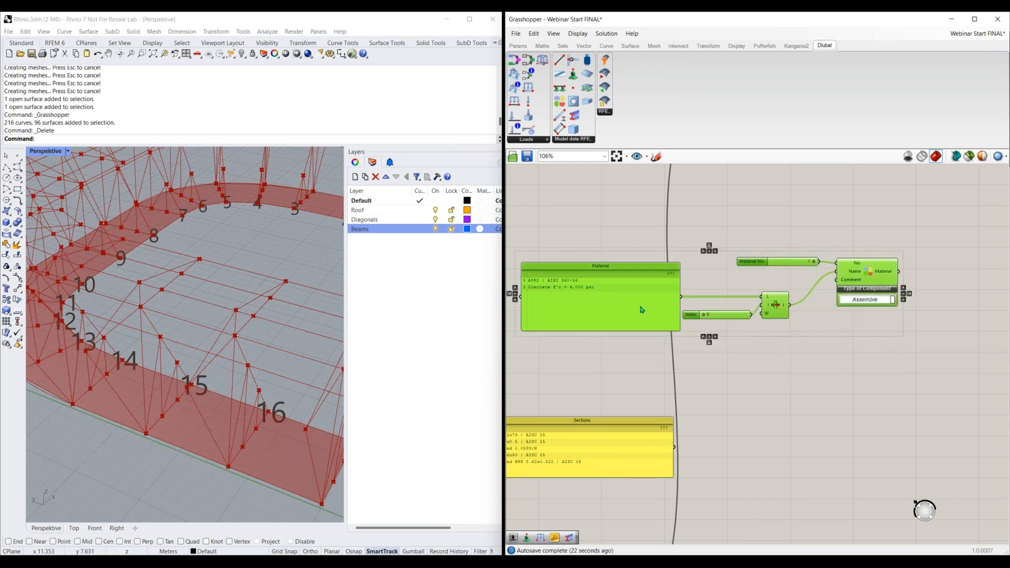
{"action": "key", "text": "ctrl+v"}
{"action": "left_click_drag", "start_coordinate": [703, 346], "coordinate": [698, 421]}
{"action": "right_click_drag", "start_coordinate": [630, 460], "coordinate": [630, 393]}
{"action": "left_click_drag", "start_coordinate": [630, 393], "coordinate": [644, 428]}
{"action": "right_click_drag", "start_coordinate": [795, 376], "coordinate": [726, 377]}
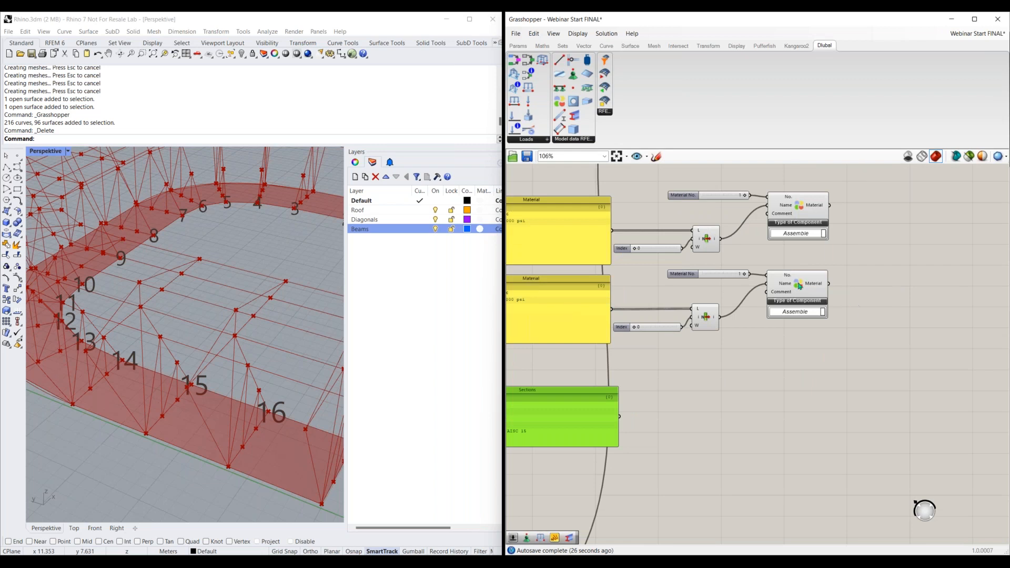
- Set the index slider of the copied material group to 1
{"action": "mouse_move", "coordinate": [782, 288]}
{"action": "left_click_drag", "start_coordinate": [643, 330], "coordinate": [636, 329]}
{"action": "right_click_drag", "start_coordinate": [638, 348], "coordinate": [679, 356]}
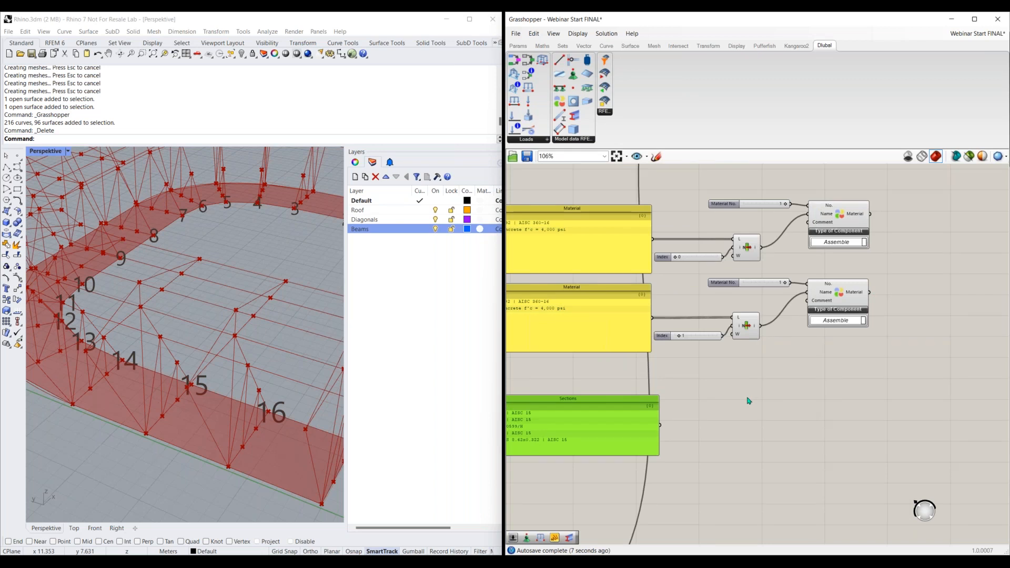
- Move the Sections panel up, closer beneath the lower Material panel
{"action": "right_click_drag", "start_coordinate": [707, 441], "coordinate": [705, 416]}
{"action": "scroll", "coordinate": [705, 415], "scroll_direction": "down", "scroll_amount": 2}
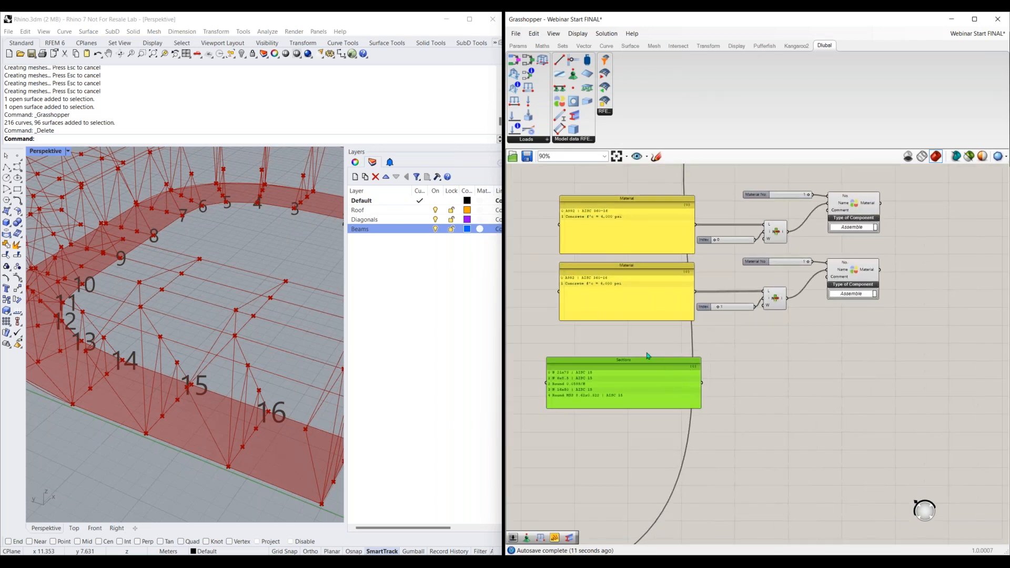
{"action": "left_click_drag", "start_coordinate": [647, 369], "coordinate": [647, 351]}
{"action": "right_click_drag", "start_coordinate": [722, 453], "coordinate": [698, 399]}
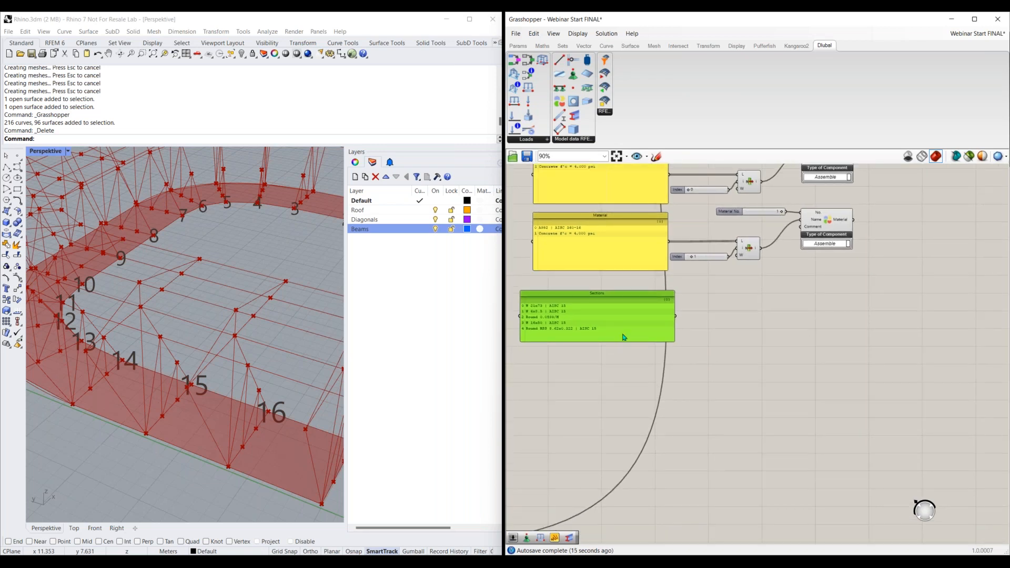
{"action": "left_click", "coordinate": [605, 284]}
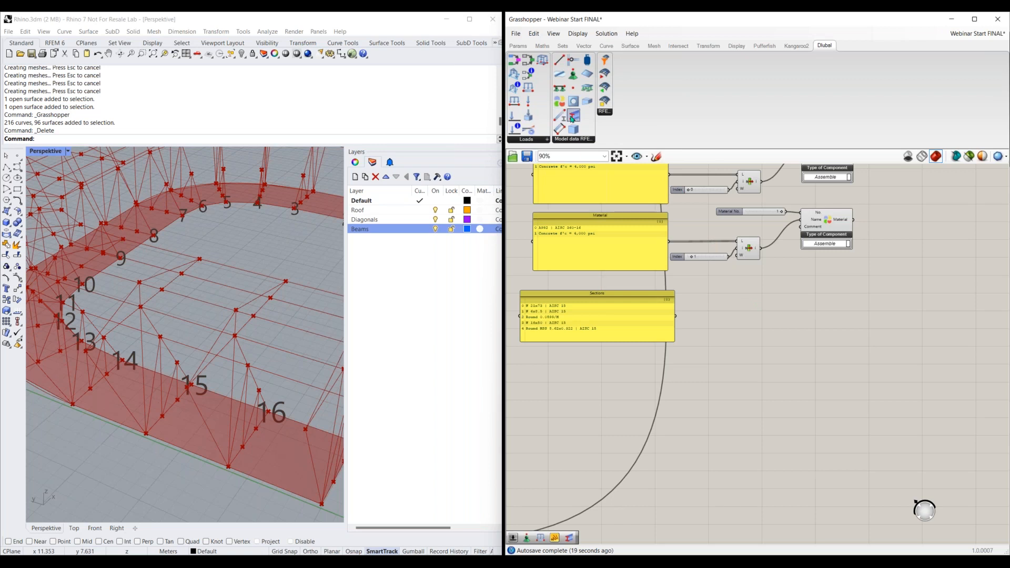
- Add a Dlubal Section component to the canvas beside the Sections panel, leaving room for its inputs
{"action": "left_click_drag", "start_coordinate": [574, 118], "coordinate": [756, 333]}
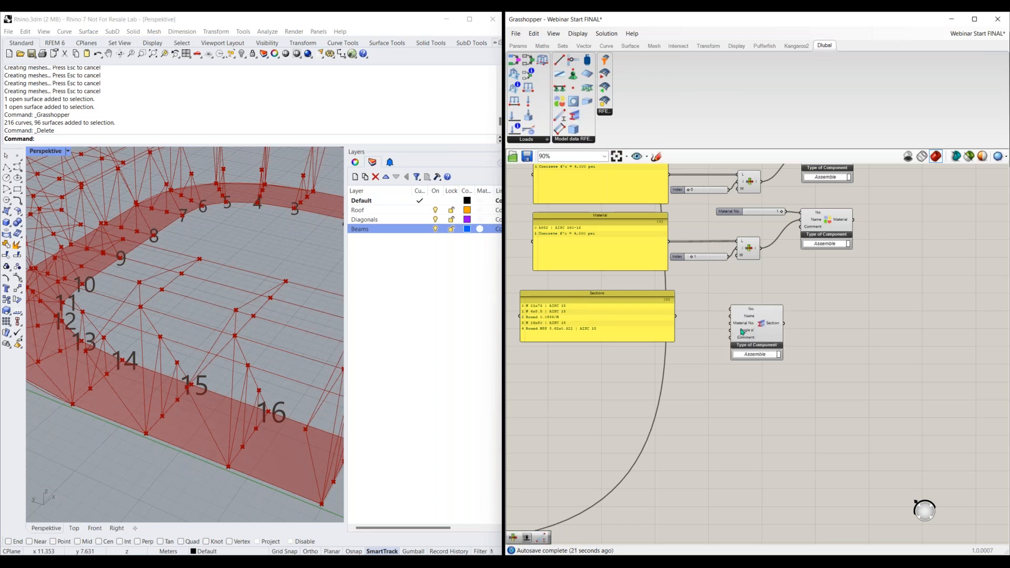
{"action": "scroll", "coordinate": [747, 332], "scroll_direction": "up", "scroll_amount": 3}
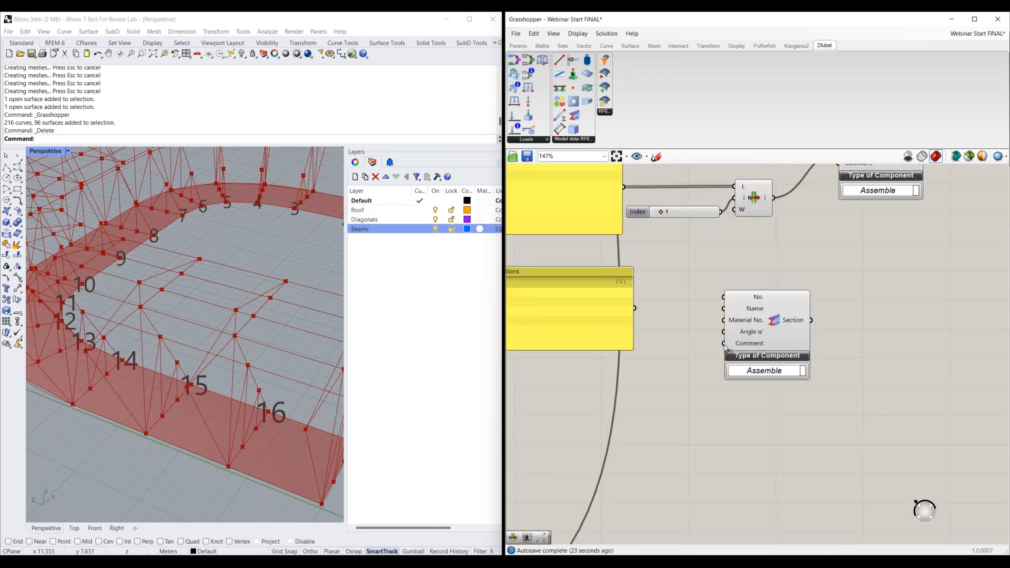
{"action": "left_click_drag", "start_coordinate": [732, 308], "coordinate": [775, 318]}
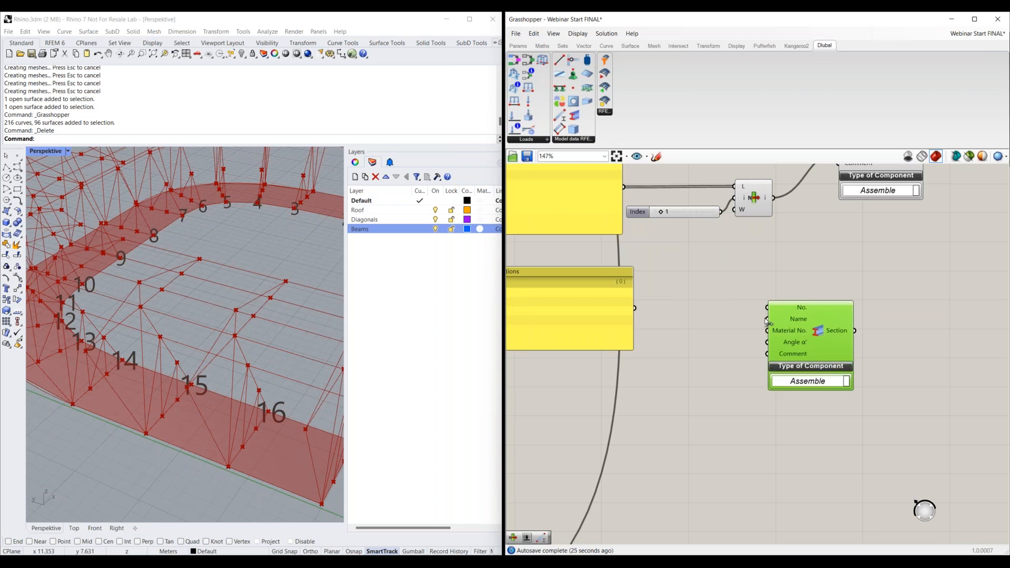
- Add a number slider set to 1, wire it to the Section component's No. input, and shift the component farther from the slider
{"action": "double_click", "coordinate": [698, 289]}
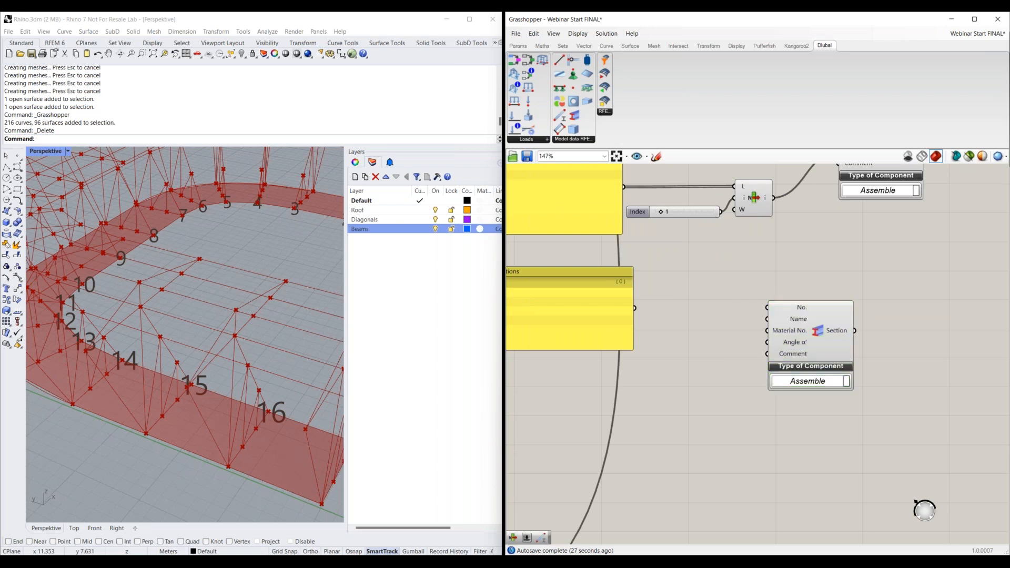
{"action": "type", "text": "slider"}
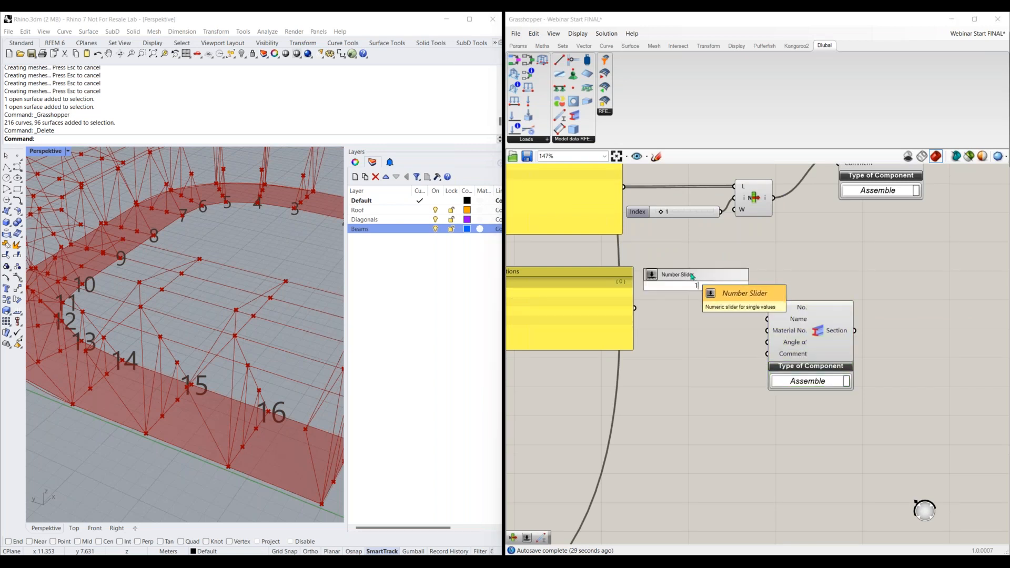
{"action": "key", "text": "Return"}
{"action": "left_click_drag", "start_coordinate": [802, 325], "coordinate": [817, 326]}
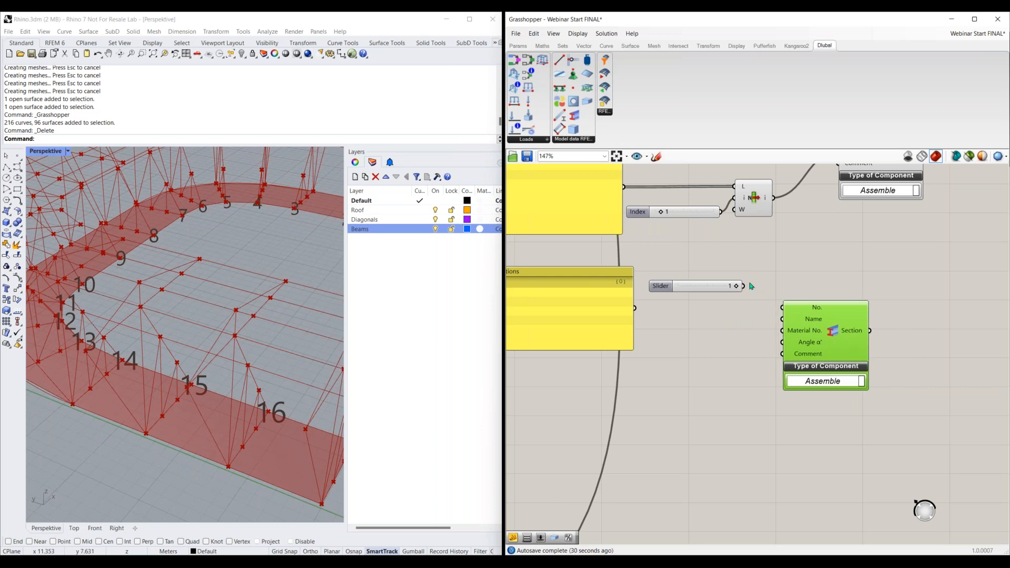
{"action": "left_click_drag", "start_coordinate": [743, 285], "coordinate": [783, 308]}
{"action": "left_click_drag", "start_coordinate": [843, 348], "coordinate": [878, 348]}
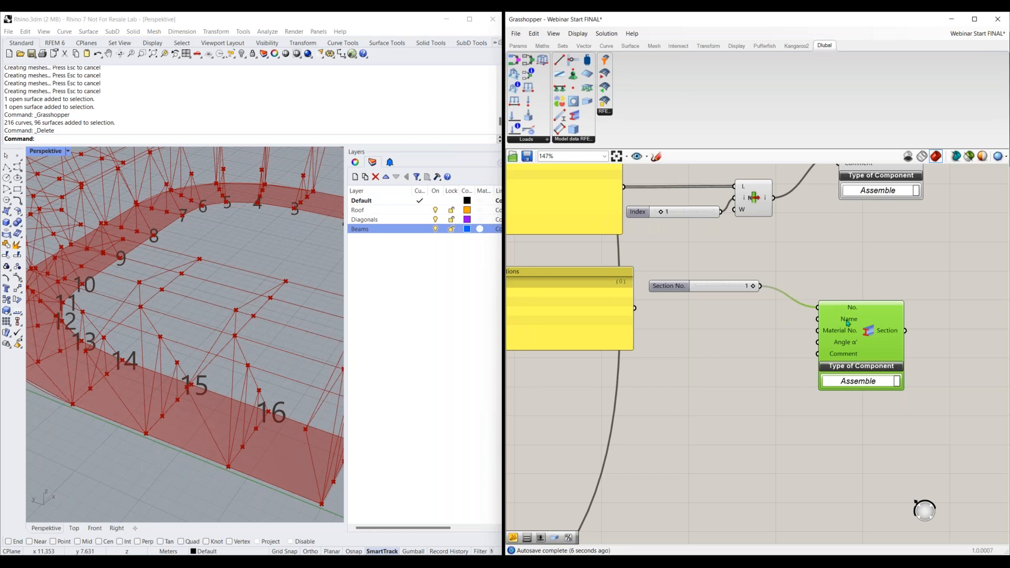
- Copy the lower material group's index slider and List Item below the Section No. slider, and wire the Sections panel into the copy's List input
{"action": "scroll", "coordinate": [725, 378], "scroll_direction": "down", "scroll_amount": 1}
{"action": "right_click_drag", "start_coordinate": [585, 333], "coordinate": [665, 348]}
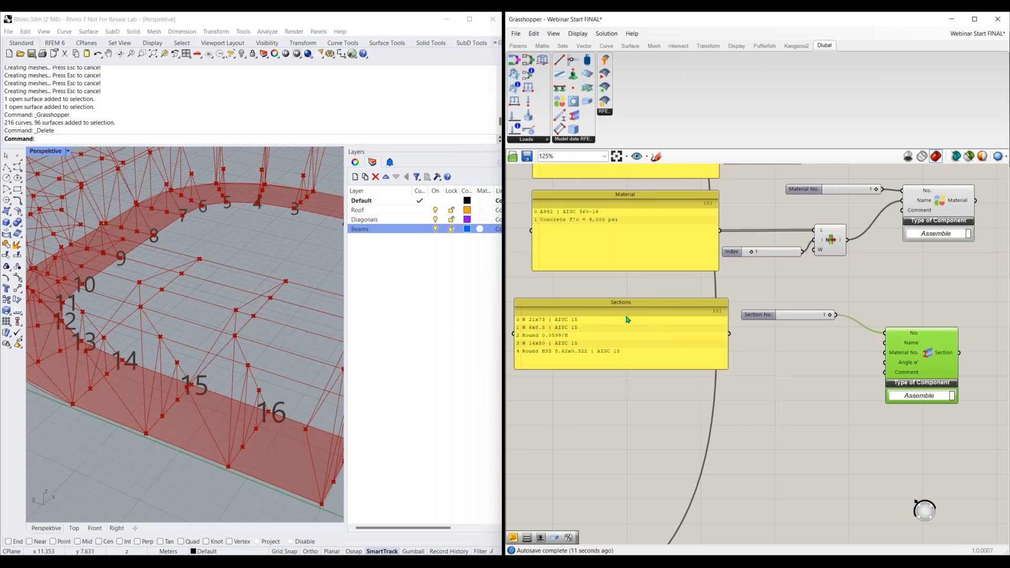
{"action": "scroll", "coordinate": [568, 335], "scroll_direction": "up", "scroll_amount": 2}
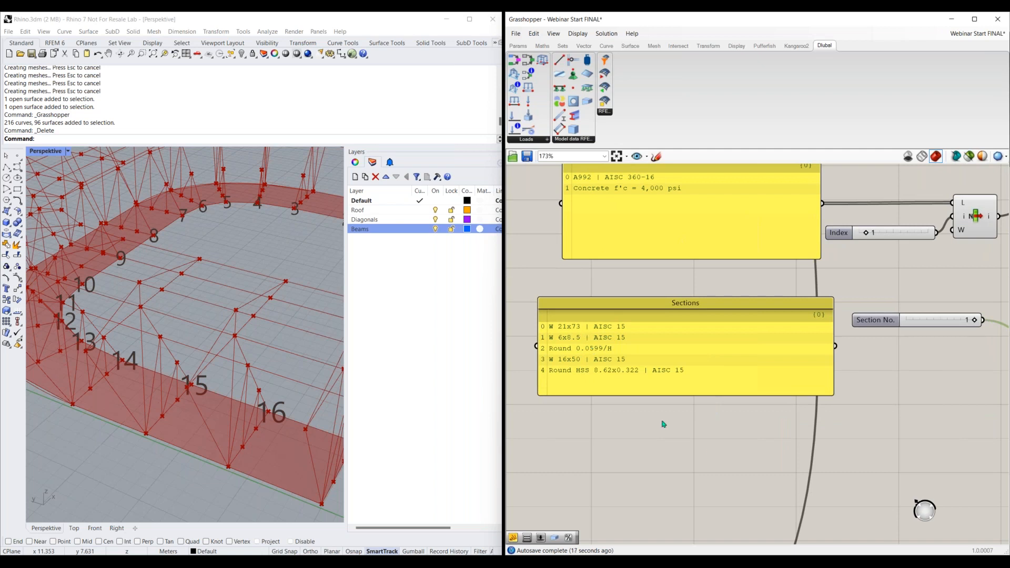
{"action": "scroll", "coordinate": [521, 315], "scroll_direction": "down", "scroll_amount": 1}
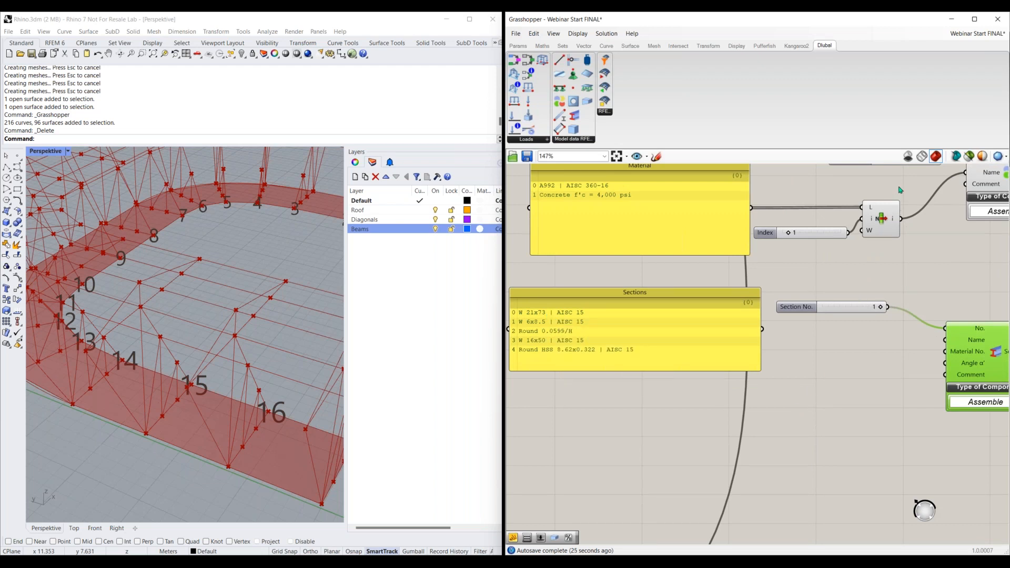
{"action": "left_click_drag", "start_coordinate": [900, 190], "coordinate": [840, 266]}
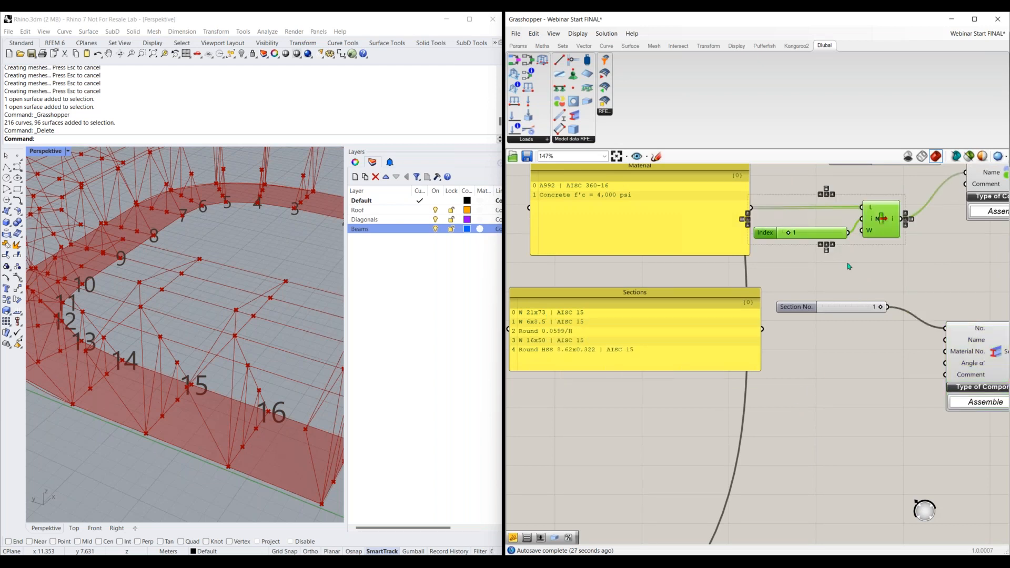
{"action": "key", "text": "ctrl+v"}
{"action": "left_click_drag", "start_coordinate": [880, 303], "coordinate": [875, 417]}
{"action": "left_click", "coordinate": [783, 358]}
{"action": "left_click_drag", "start_coordinate": [816, 355], "coordinate": [862, 392]}
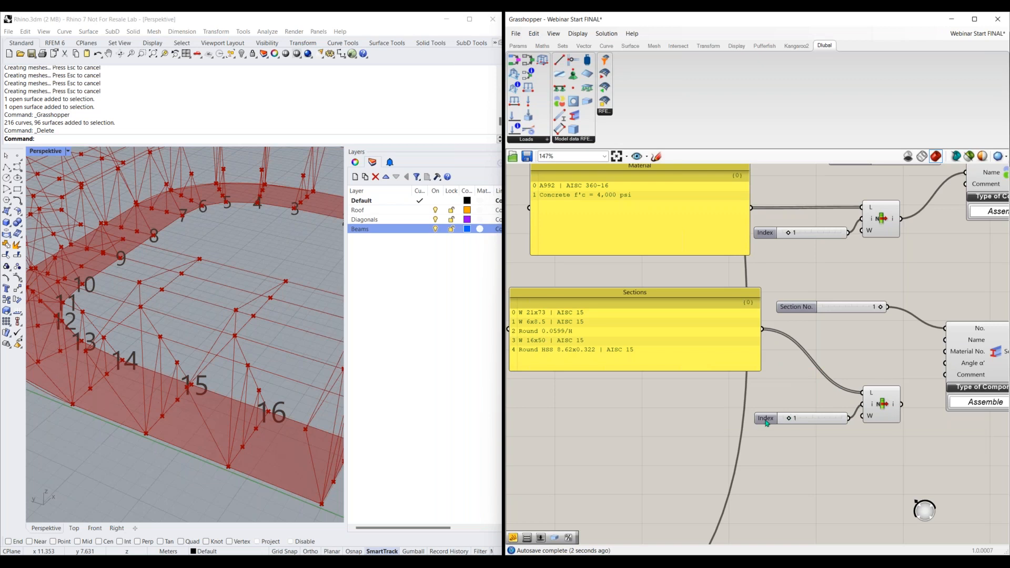
- Set the copied index slider to 0, arrange it beneath its List Item, and wire the List Item's output into the Section component's Name input
{"action": "left_click_drag", "start_coordinate": [767, 422], "coordinate": [746, 413]}
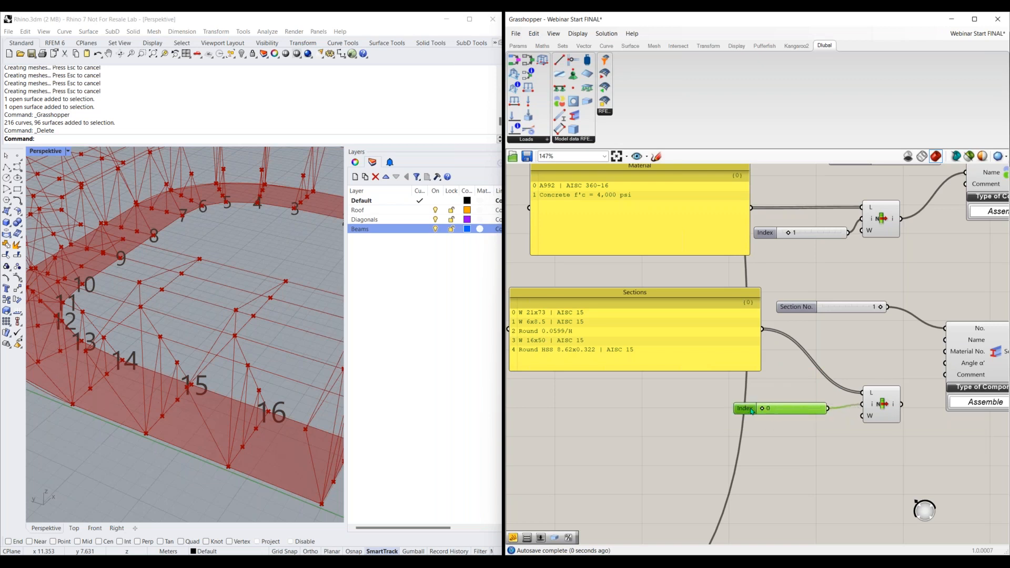
{"action": "right_click_drag", "start_coordinate": [873, 439], "coordinate": [733, 447]}
{"action": "left_click_drag", "start_coordinate": [749, 408], "coordinate": [712, 372]}
{"action": "left_click_drag", "start_coordinate": [667, 416], "coordinate": [667, 398]}
{"action": "right_click_drag", "start_coordinate": [648, 437], "coordinate": [746, 452]}
{"action": "right_click_drag", "start_coordinate": [535, 409], "coordinate": [631, 408]}
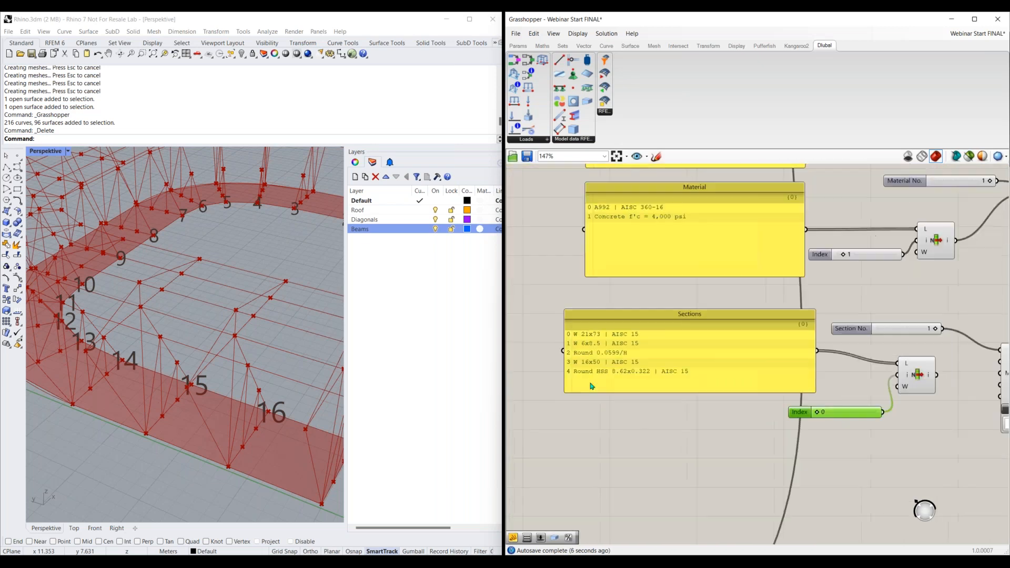
{"action": "right_click_drag", "start_coordinate": [960, 450], "coordinate": [805, 449]}
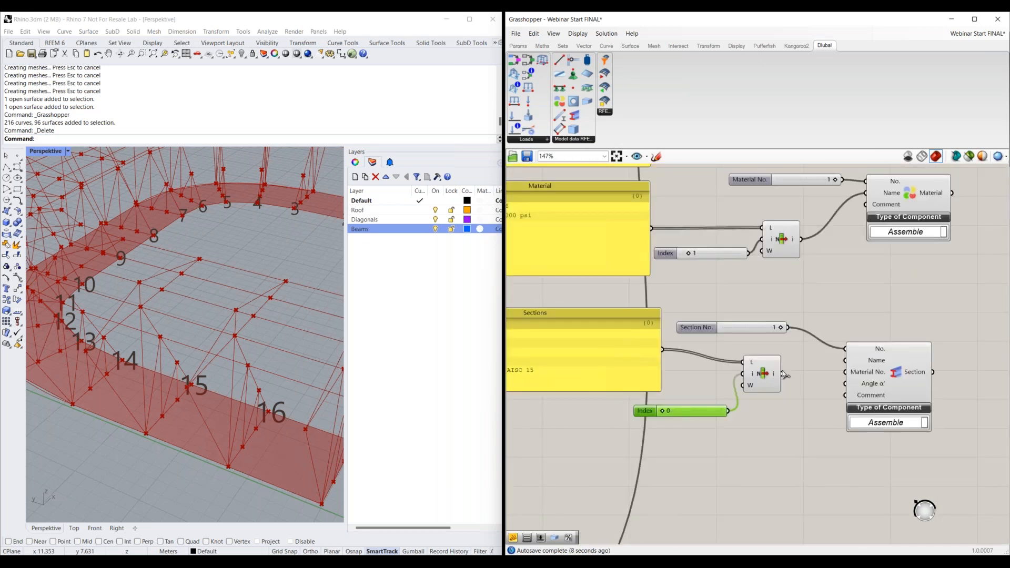
{"action": "left_click_drag", "start_coordinate": [782, 373], "coordinate": [846, 360]}
- Try feeding the Section component's Material No. input from a copied slider set to 1, and delete that slider
{"action": "left_click", "coordinate": [710, 329]}
{"action": "key", "text": "ctrl+c"}
{"action": "key", "text": "ctrl+v"}
{"action": "left_click_drag", "start_coordinate": [710, 328], "coordinate": [720, 433]}
{"action": "left_click_drag", "start_coordinate": [836, 376], "coordinate": [843, 373]}
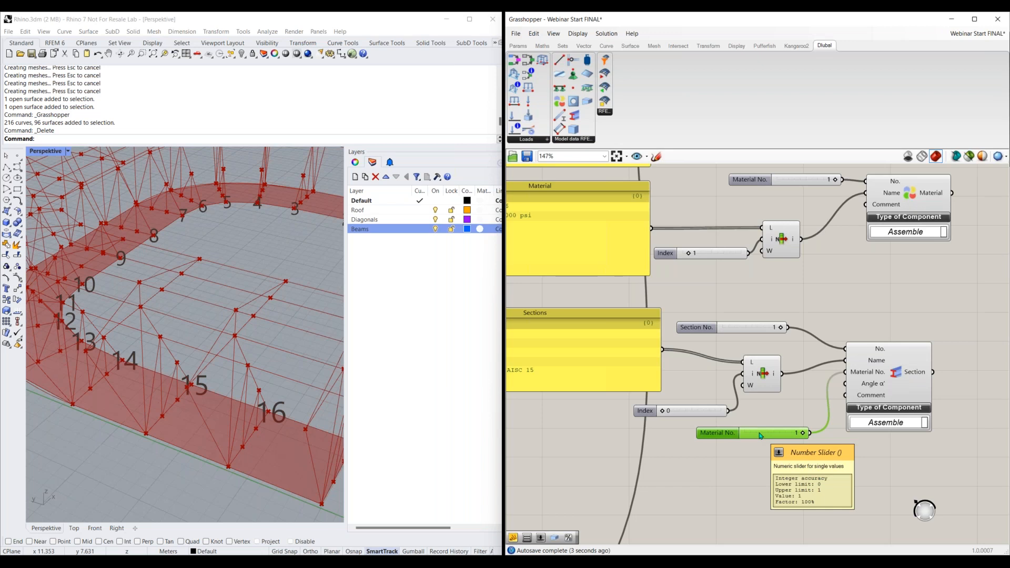
{"action": "key", "text": "Delete"}
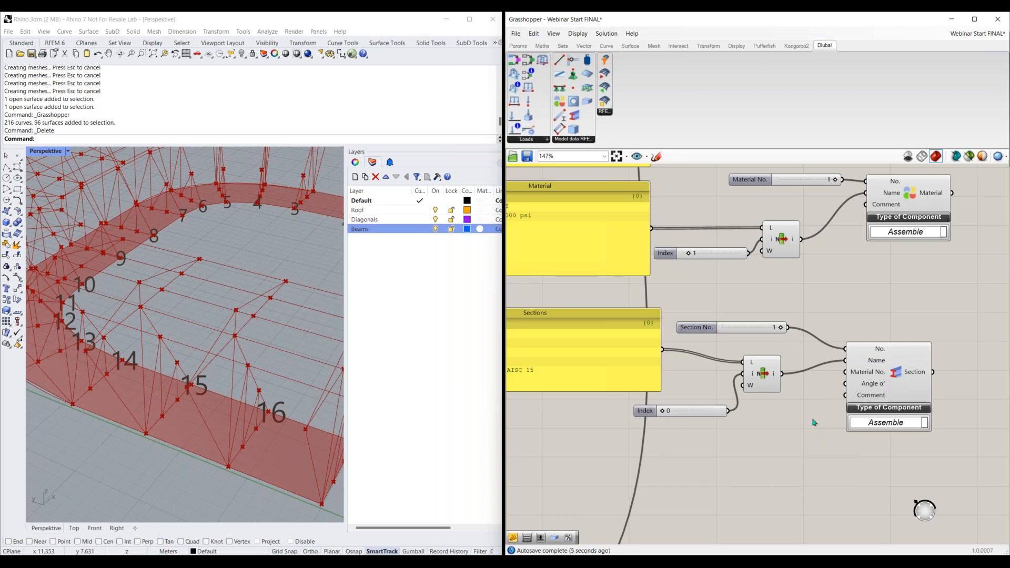
- Replace the lower Material component's number slider with a new one set to 2, wired to its No. input
{"action": "right_click_drag", "start_coordinate": [861, 315], "coordinate": [814, 362]}
{"action": "right_click_drag", "start_coordinate": [781, 169], "coordinate": [744, 252]}
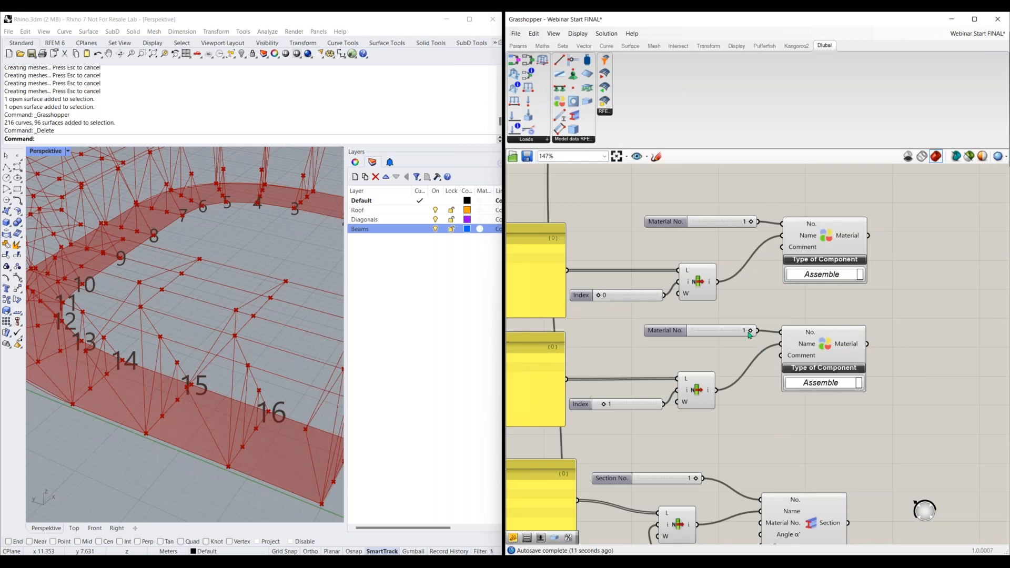
{"action": "left_click", "coordinate": [688, 337]}
{"action": "key", "text": "Delete"}
{"action": "double_click", "coordinate": [678, 331]}
{"action": "type", "text": "slider"}
{"action": "key", "text": "Return"}
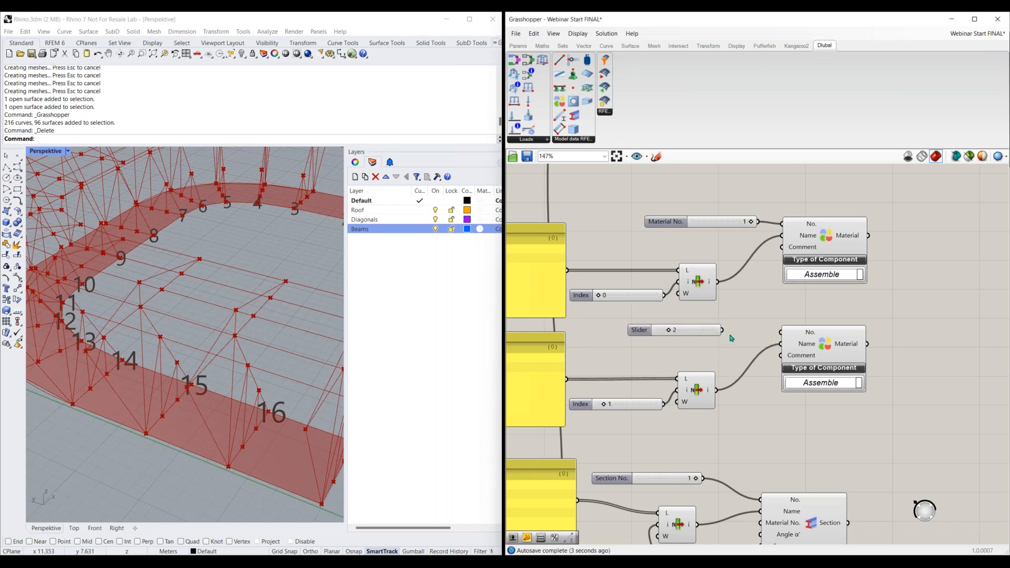
{"action": "left_click_drag", "start_coordinate": [780, 332], "coordinate": [721, 330]}
- Wire the upper Material component's output into the Section component's Material No. input
{"action": "right_click_drag", "start_coordinate": [767, 331], "coordinate": [738, 263]}
{"action": "left_click_drag", "start_coordinate": [839, 167], "coordinate": [730, 455]}
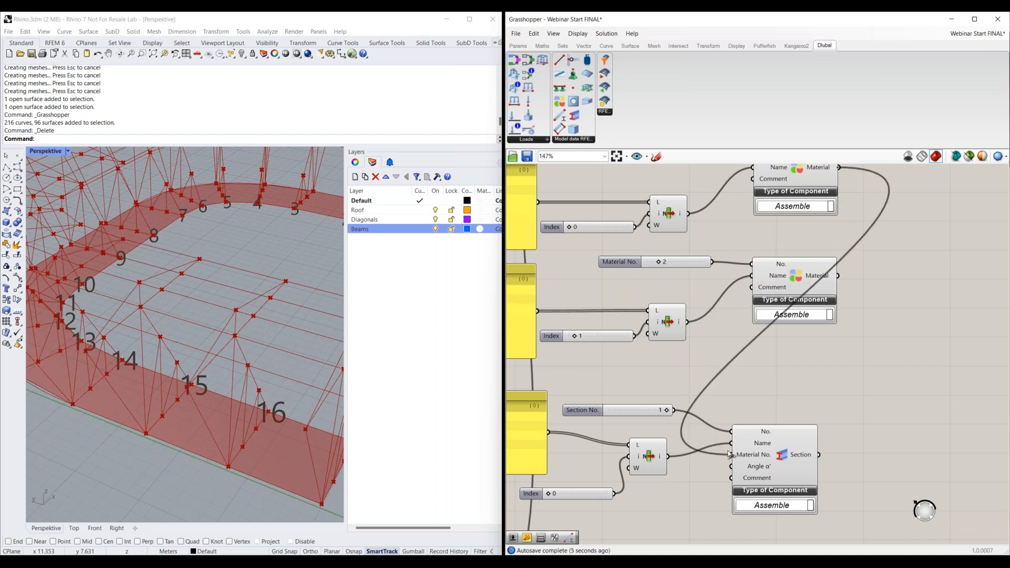
{"action": "right_click_drag", "start_coordinate": [748, 357], "coordinate": [741, 233]}
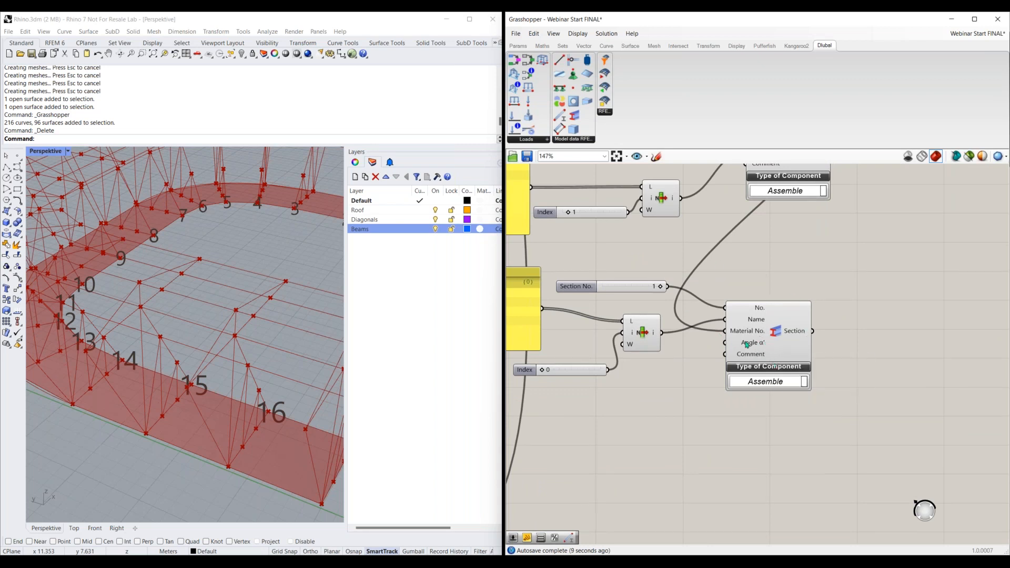
{"action": "mouse_move", "coordinate": [749, 345]}
{"action": "scroll", "coordinate": [737, 415], "scroll_direction": "down", "scroll_amount": 2}
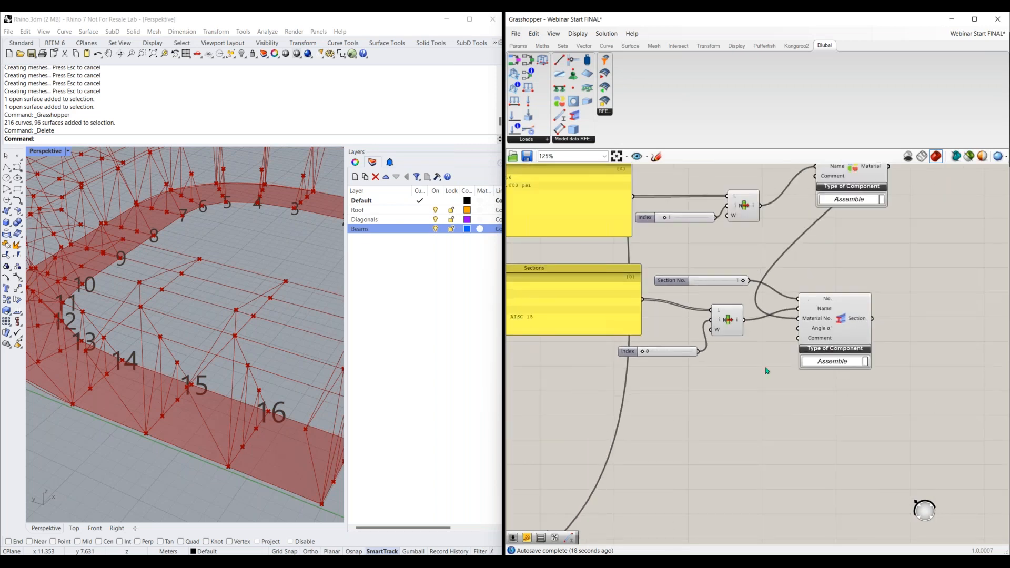
{"action": "right_click_drag", "start_coordinate": [717, 428], "coordinate": [889, 346]}
{"action": "scroll", "coordinate": [759, 372], "scroll_direction": "down", "scroll_amount": 1}
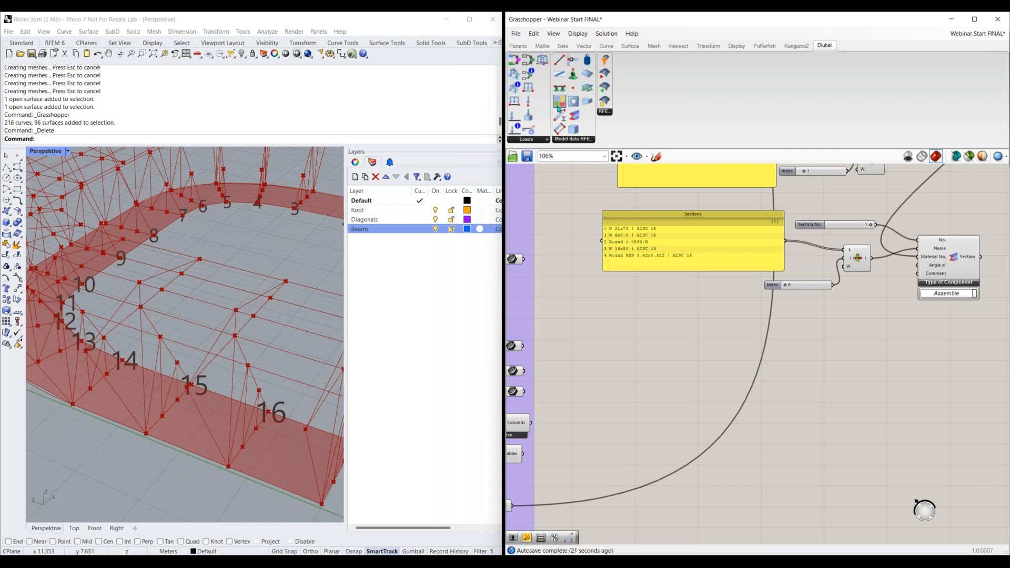
- Place a Dlubal Member component on the canvas below the Sections panel and its index slider
{"action": "left_click_drag", "start_coordinate": [573, 119], "coordinate": [819, 380]}
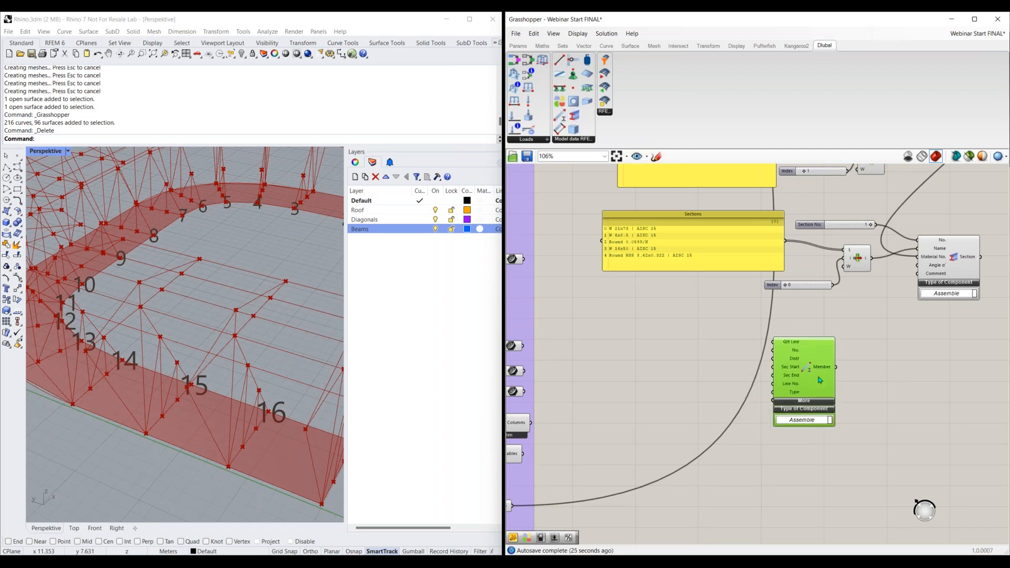
{"action": "scroll", "coordinate": [812, 349], "scroll_direction": "up", "scroll_amount": 2}
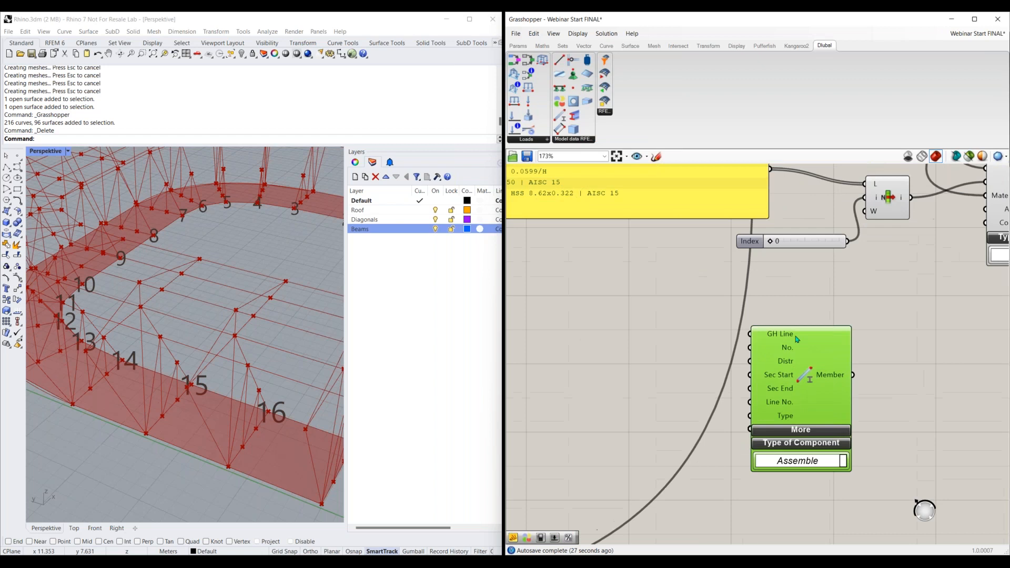
{"action": "scroll", "coordinate": [897, 398], "scroll_direction": "up", "scroll_amount": 1}
{"action": "left_click", "coordinate": [765, 299]}
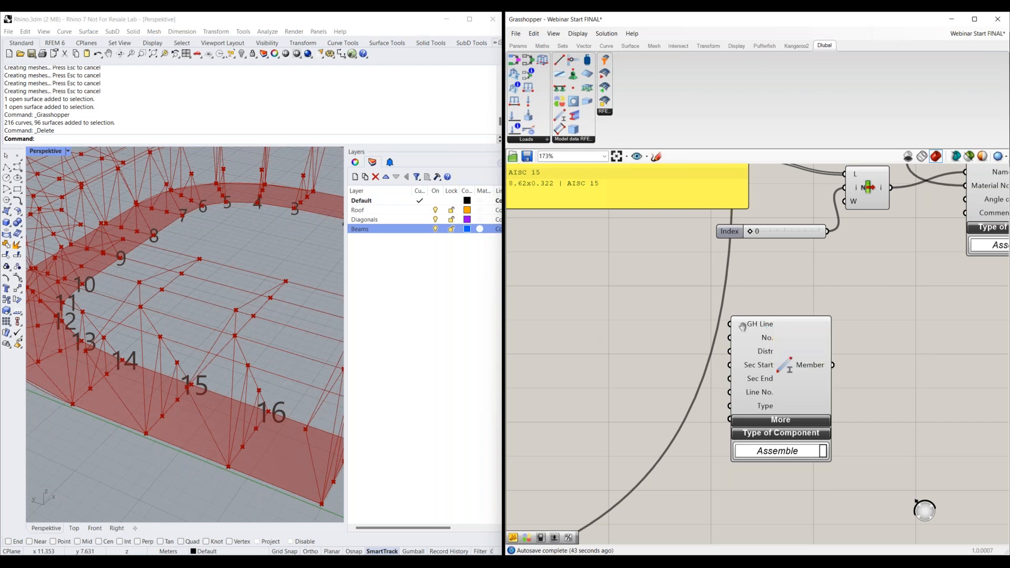
- Turn off Draw Icons so the Grasshopper components show their names instead of icons
{"action": "right_click_drag", "start_coordinate": [574, 338], "coordinate": [716, 321]}
{"action": "left_click", "coordinate": [577, 34]}
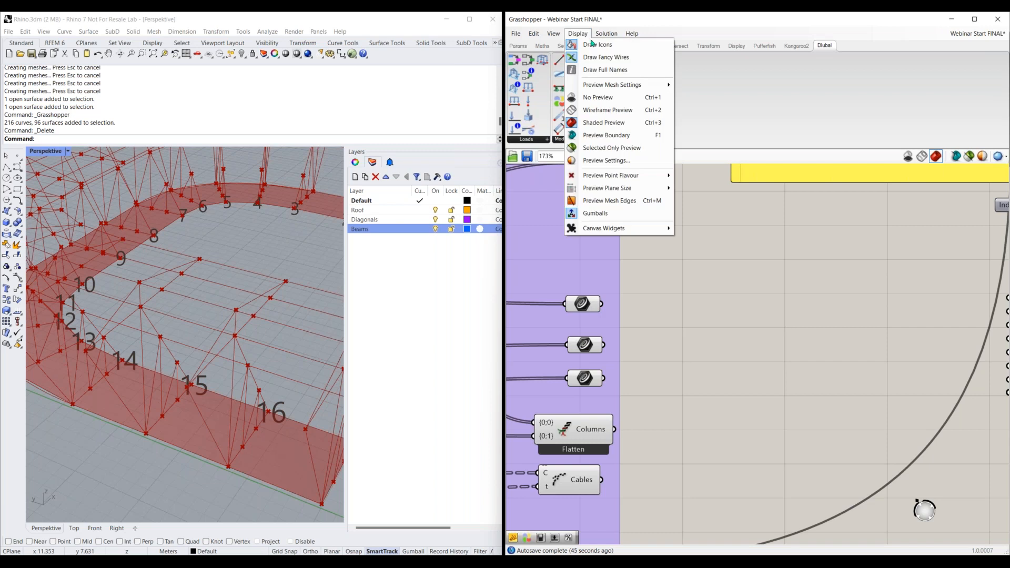
{"action": "left_click", "coordinate": [594, 45]}
- Highlight each Beams parameter's curves, and wire both Beams outputs together into the Member component's GH Line input
{"action": "left_click", "coordinate": [584, 345]}
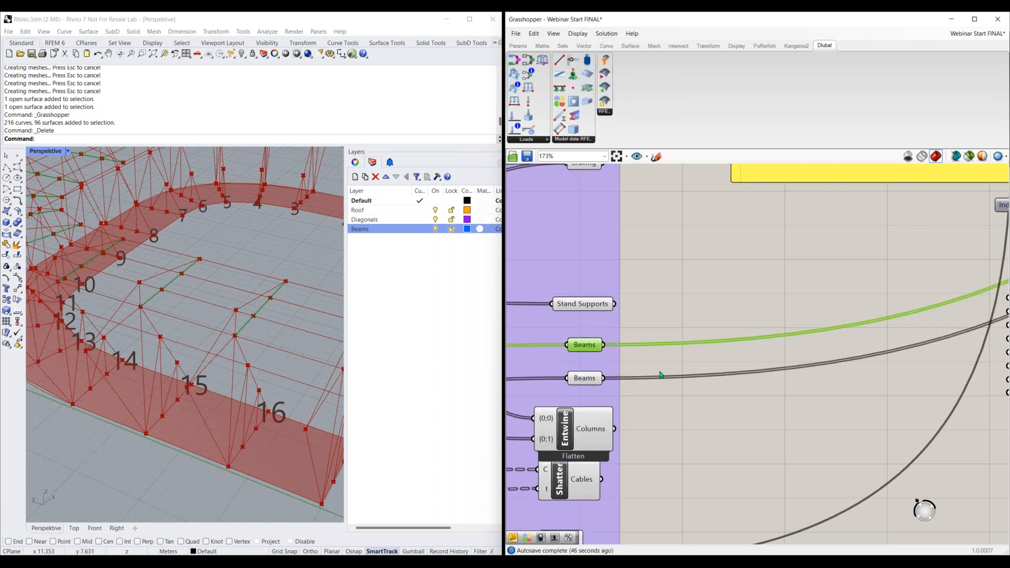
{"action": "right_click_drag", "start_coordinate": [575, 385], "coordinate": [598, 333]}
{"action": "left_click", "coordinate": [614, 326]}
{"action": "scroll", "coordinate": [663, 354], "scroll_direction": "down", "scroll_amount": 1}
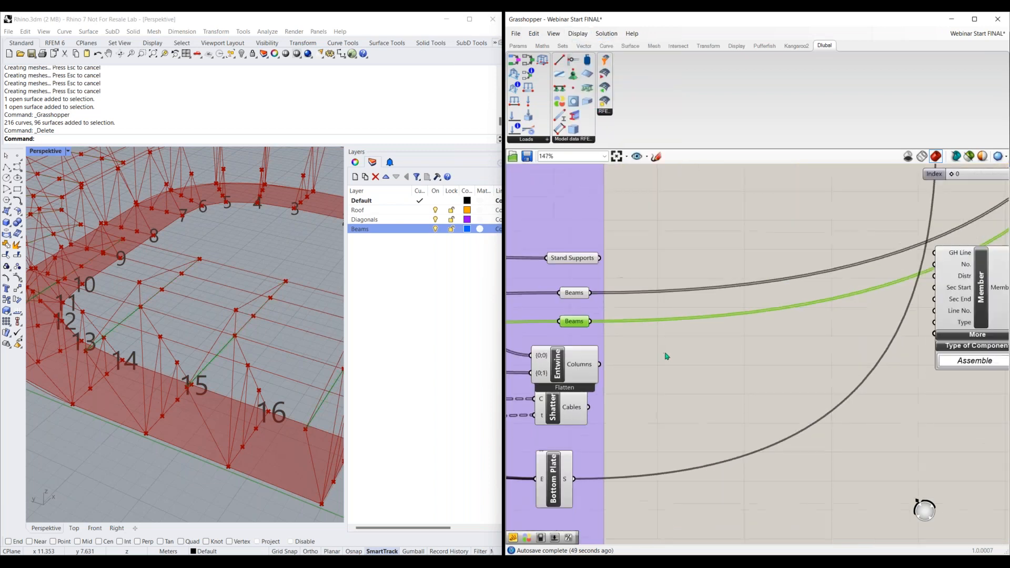
{"action": "left_click", "coordinate": [609, 305]}
{"action": "left_click_drag", "start_coordinate": [591, 292], "coordinate": [934, 253]}
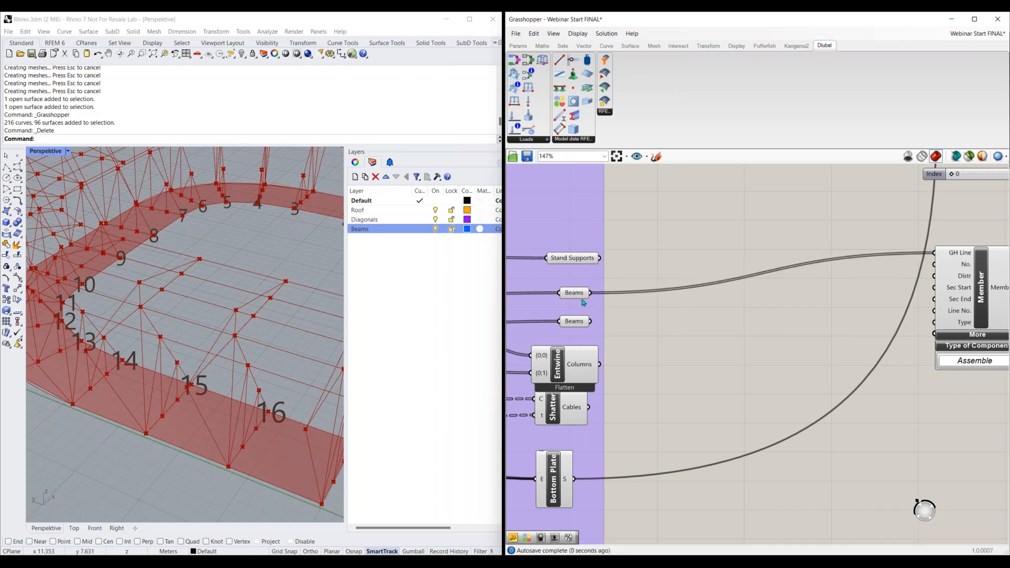
{"action": "left_click_drag", "start_coordinate": [590, 321], "coordinate": [934, 253], "text": "shift"}
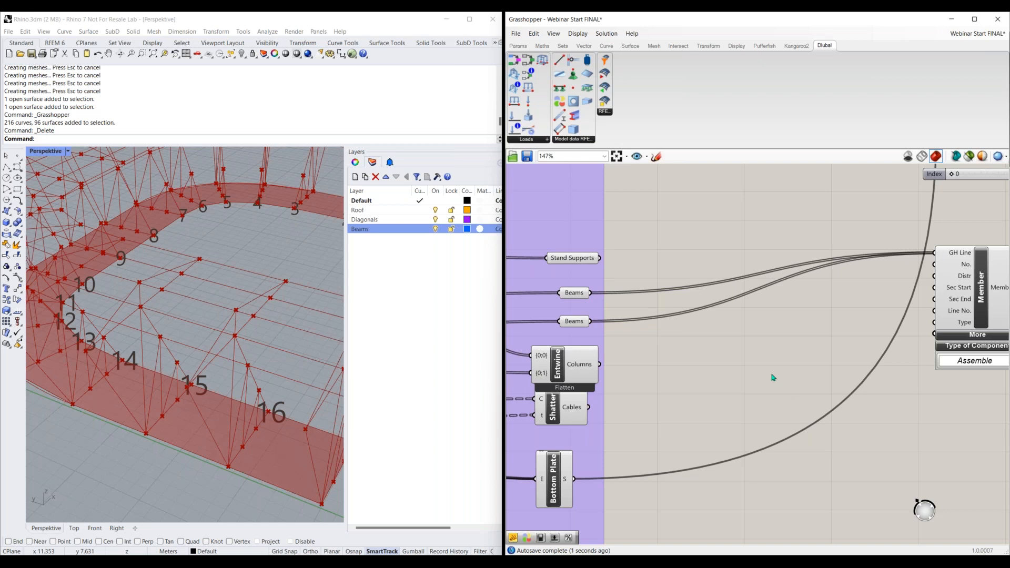
- Add a panel beside the Member component and make it treat each line as a separate item
{"action": "right_click_drag", "start_coordinate": [818, 426], "coordinate": [642, 444]}
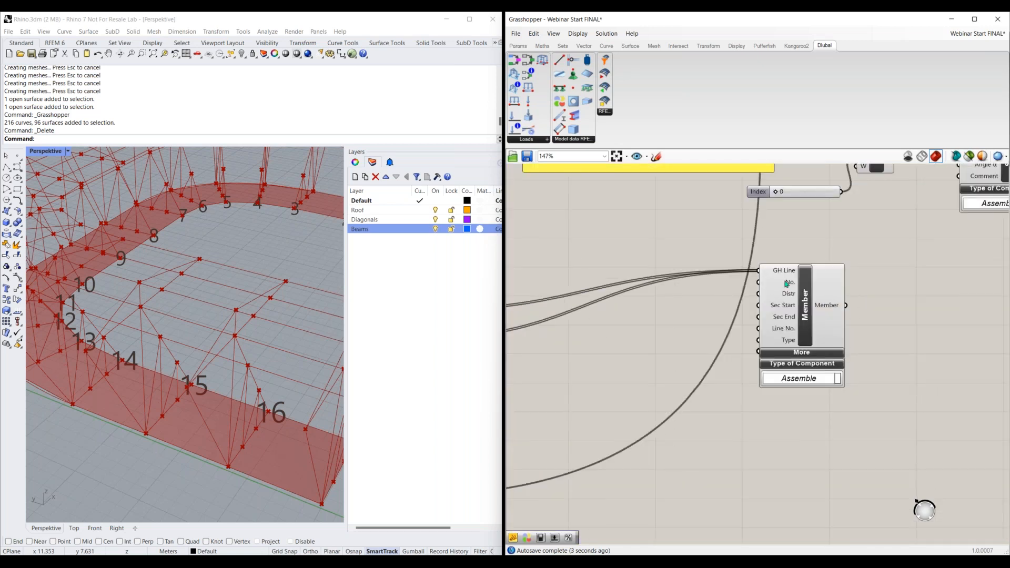
{"action": "scroll", "coordinate": [786, 284], "scroll_direction": "up", "scroll_amount": 1}
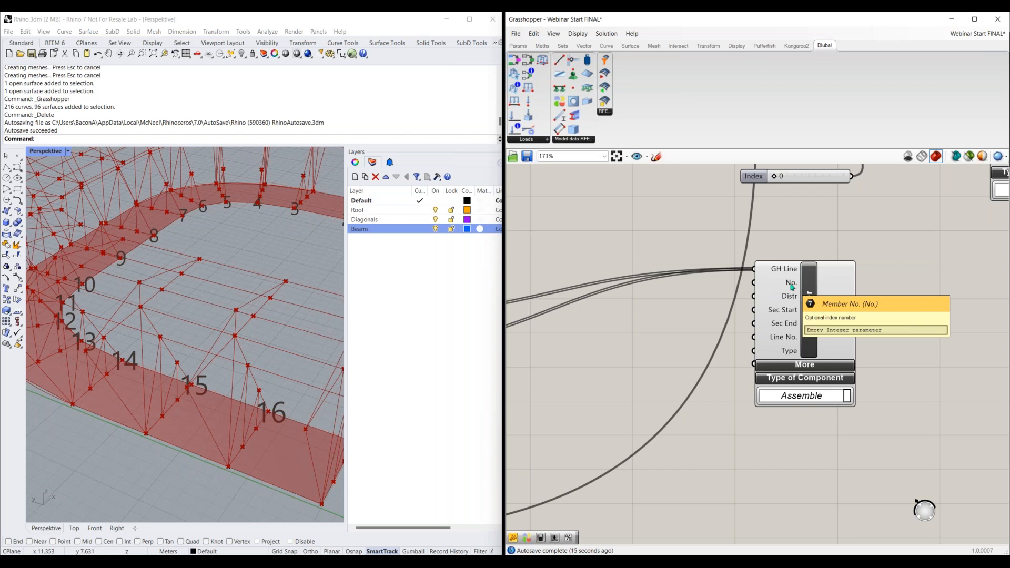
{"action": "double_click", "coordinate": [673, 323]}
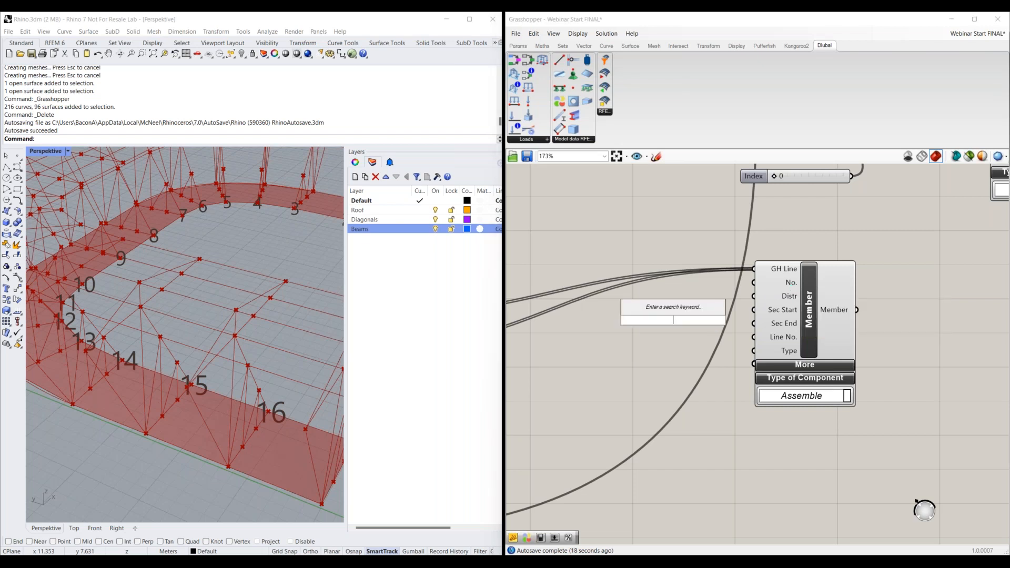
{"action": "type", "text": "panel"}
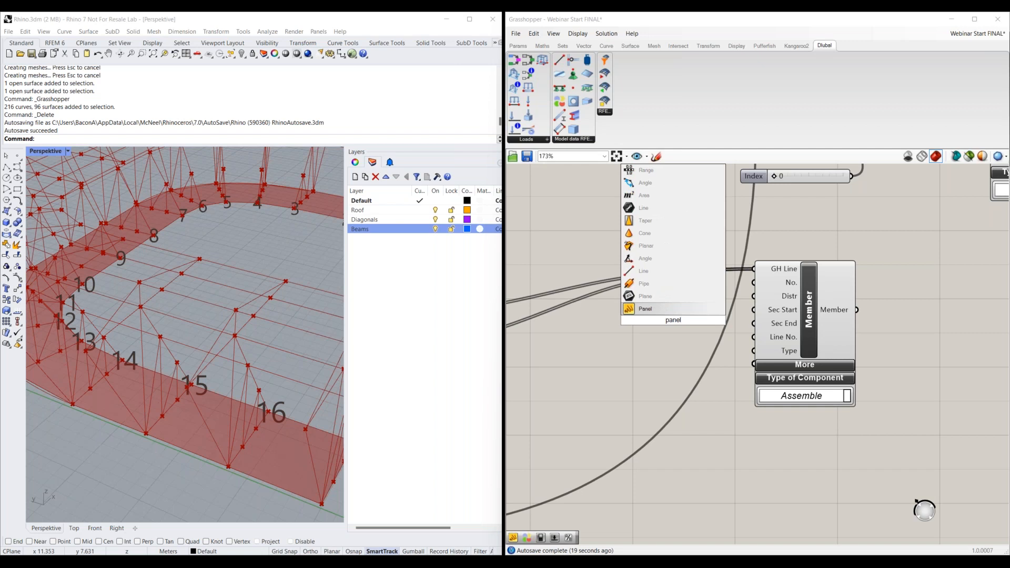
{"action": "left_click", "coordinate": [669, 309]}
{"action": "right_click", "coordinate": [643, 337]}
{"action": "left_click", "coordinate": [669, 355]}
- Enter the numbers 1, 2, 3 and 4 on separate panel lines and wire the panel into the Member's No. input
{"action": "double_click", "coordinate": [634, 323]}
{"action": "type", "text": "1 "}
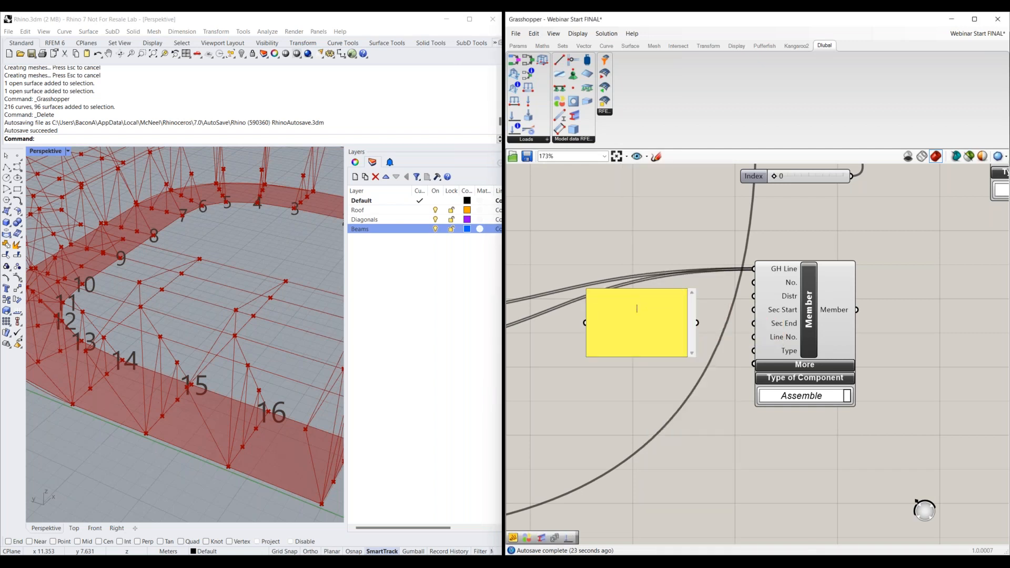
{"action": "type", "text": "2 "}
{"action": "type", "text": "3"}
{"action": "key", "text": "Return"}
{"action": "type", "text": "4"}
{"action": "left_click", "coordinate": [683, 392]}
{"action": "left_click_drag", "start_coordinate": [697, 322], "coordinate": [754, 283]}
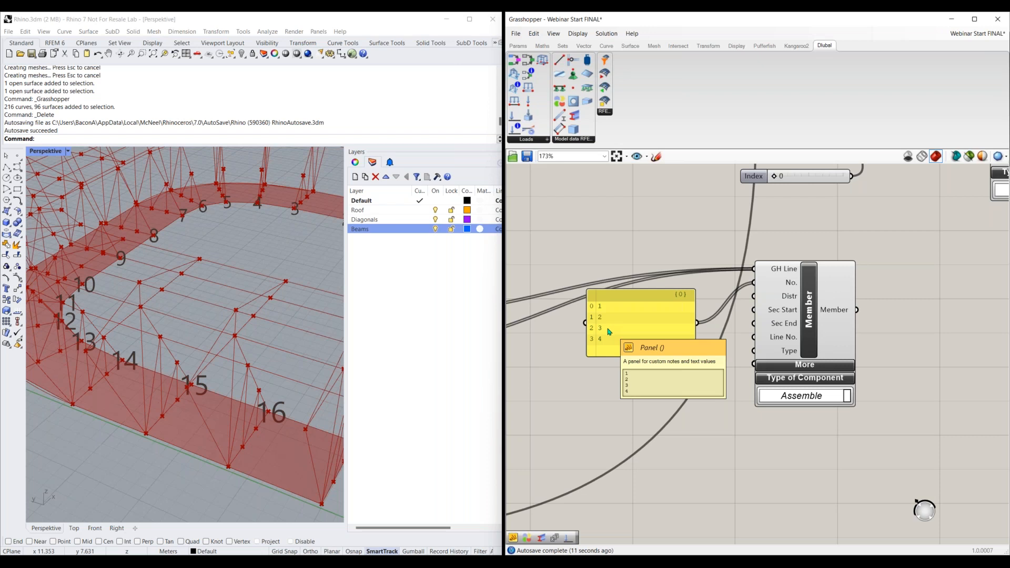
- Check the curves held by the two Beams parameters, and delete the member number panel
{"action": "scroll", "coordinate": [586, 355], "scroll_direction": "down", "scroll_amount": 1}
{"action": "right_click_drag", "start_coordinate": [565, 391], "coordinate": [867, 393]}
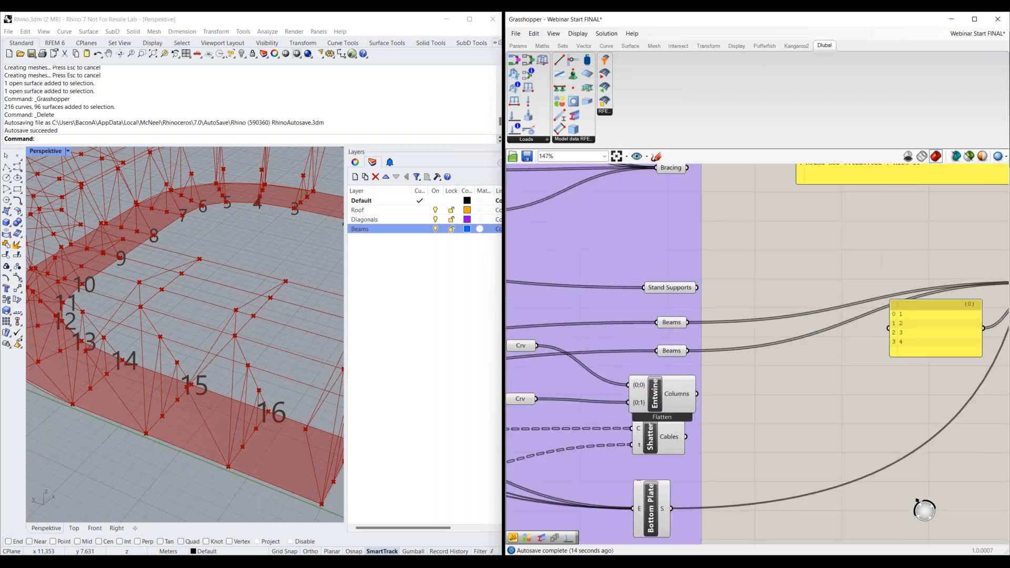
{"action": "mouse_move", "coordinate": [670, 347]}
{"action": "mouse_move", "coordinate": [670, 326]}
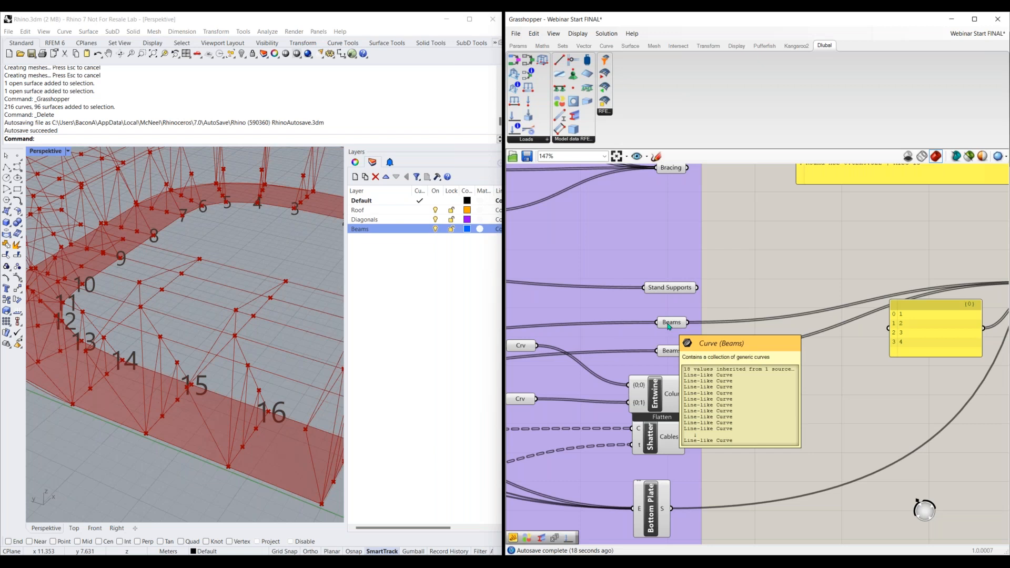
{"action": "right_click_drag", "start_coordinate": [946, 306], "coordinate": [809, 312]}
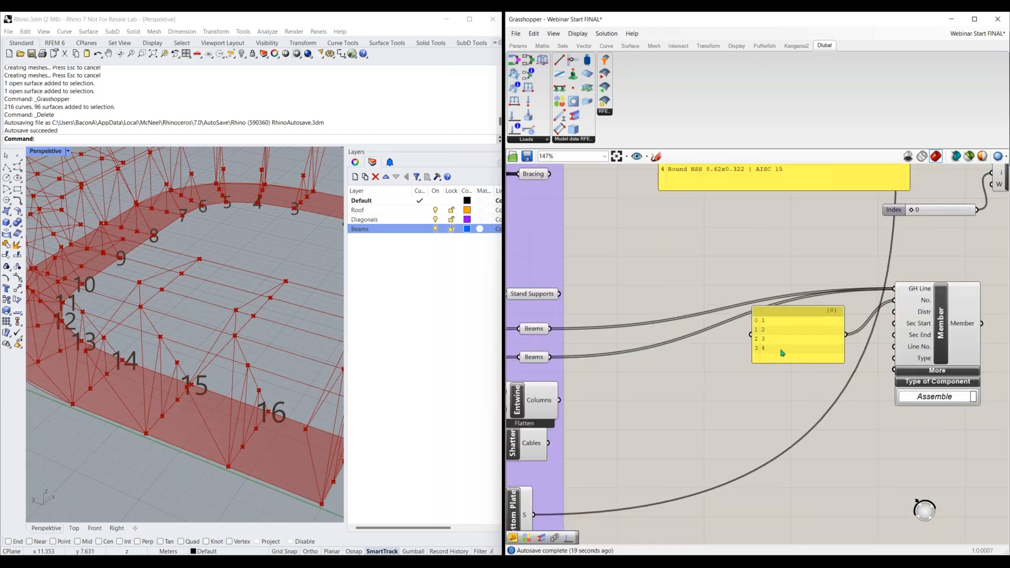
{"action": "mouse_move", "coordinate": [782, 352]}
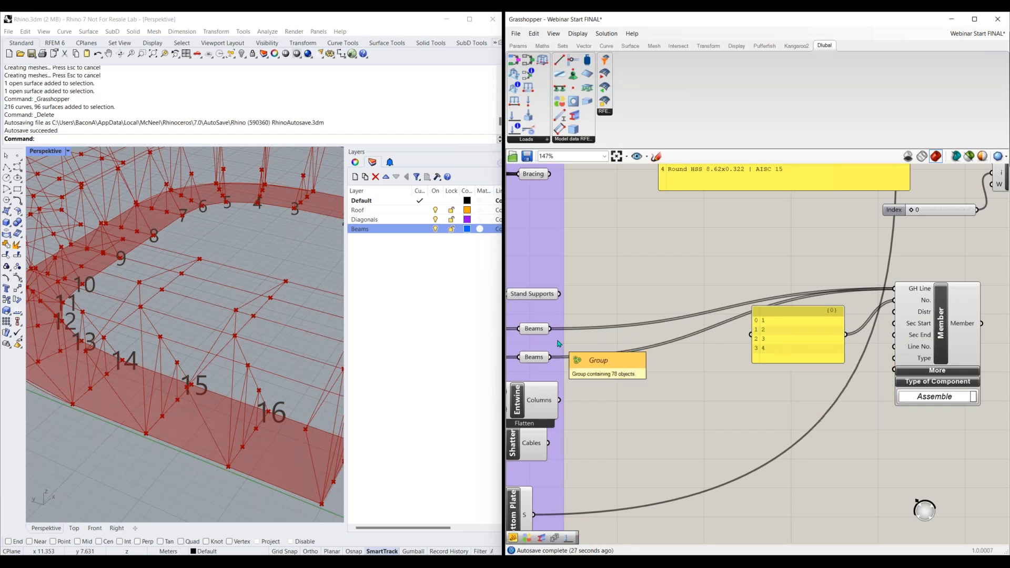
{"action": "left_click", "coordinate": [812, 336]}
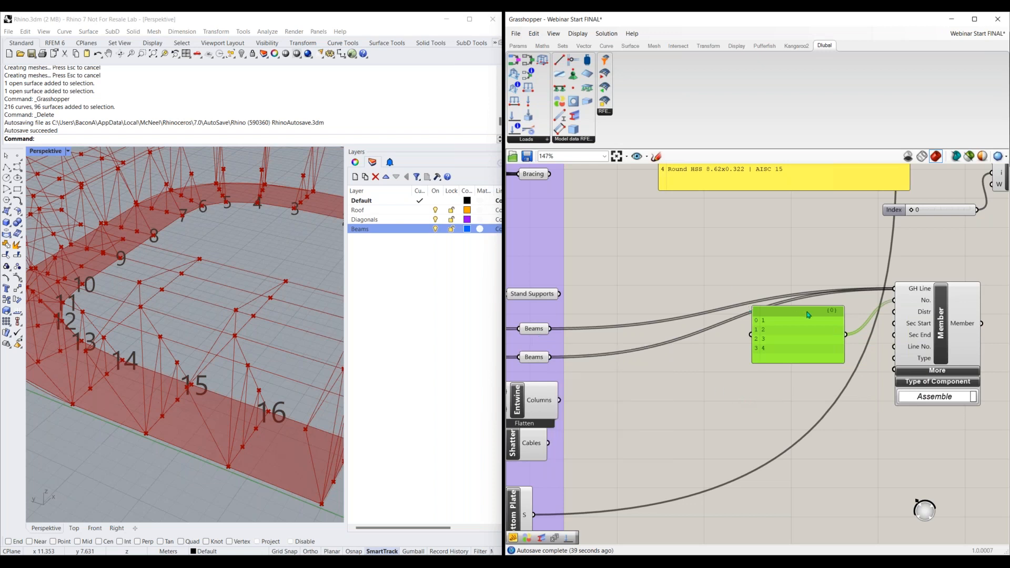
{"action": "key", "text": "Delete"}
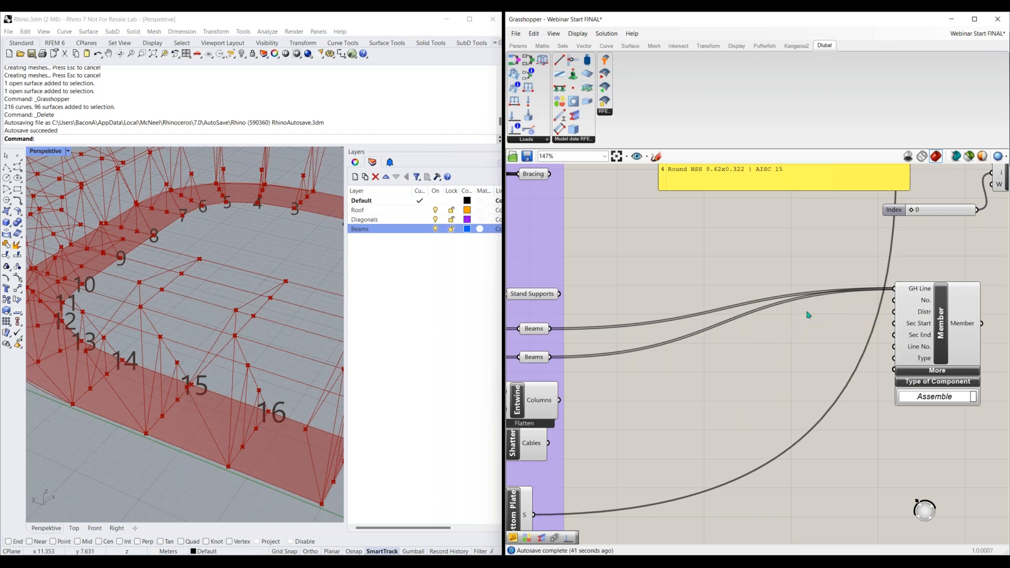
- Add a Series component between the Beams parameters and the Member component
{"action": "double_click", "coordinate": [675, 371]}
{"action": "type", "text": "series"}
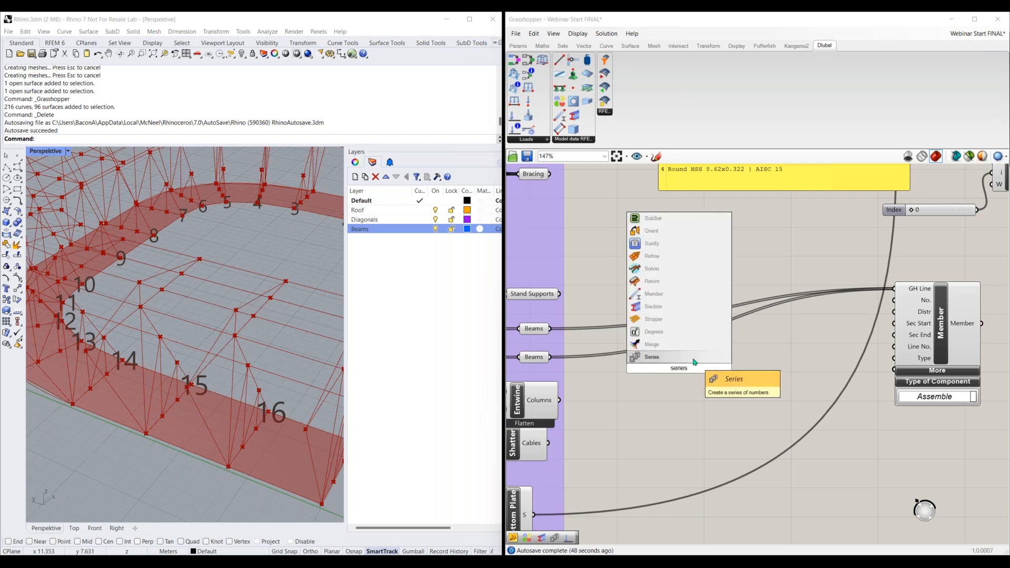
{"action": "key", "text": "Return"}
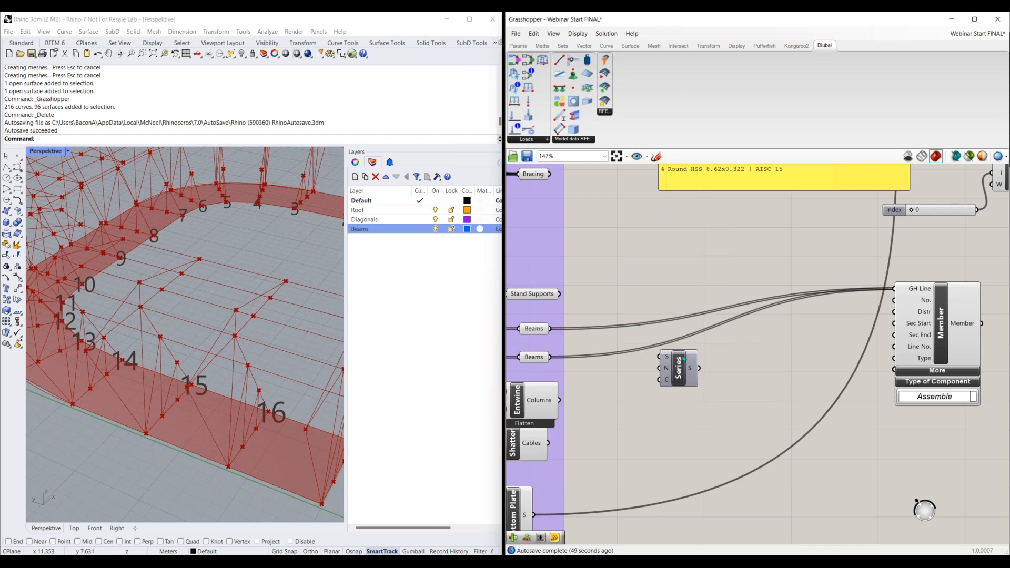
{"action": "left_click_drag", "start_coordinate": [677, 381], "coordinate": [706, 380]}
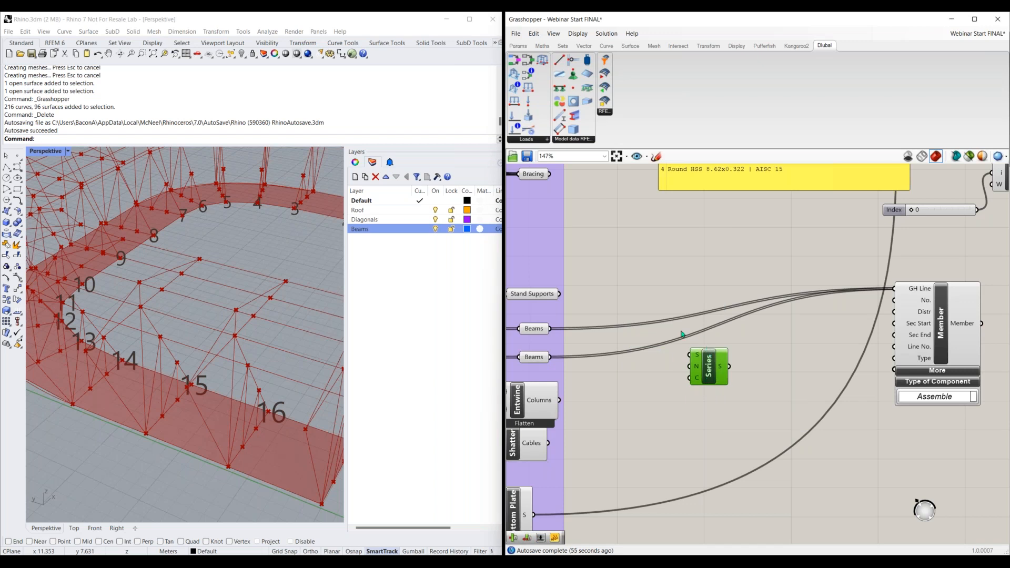
- Create a number slider set to 1 and wire it into the Series component's Start and Step inputs
{"action": "double_click", "coordinate": [632, 376]}
{"action": "type", "text": "1"}
{"action": "left_click", "coordinate": [641, 367]}
{"action": "left_click_drag", "start_coordinate": [716, 366], "coordinate": [742, 386]}
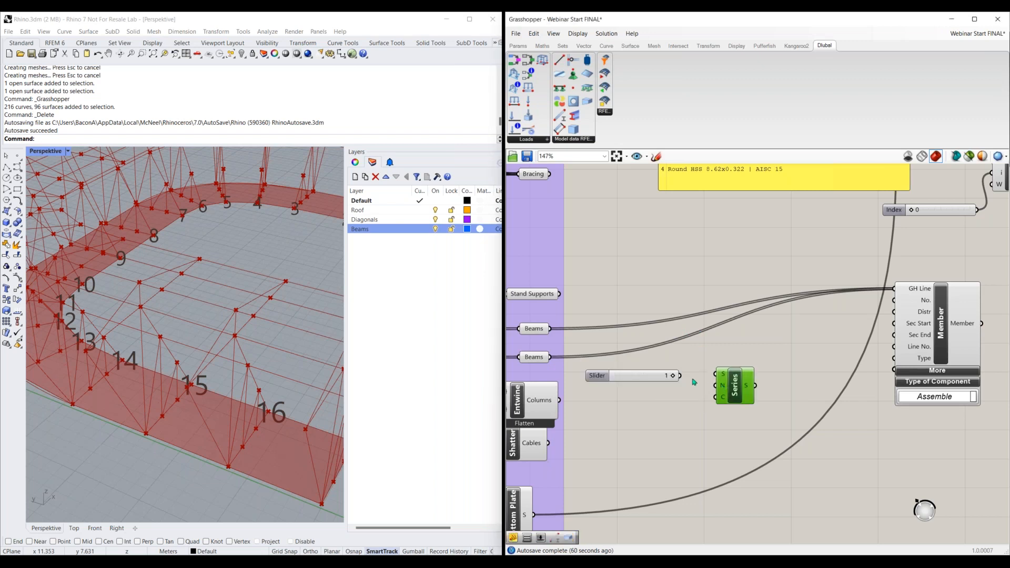
{"action": "left_click_drag", "start_coordinate": [680, 376], "coordinate": [718, 376]}
{"action": "left_click_drag", "start_coordinate": [680, 375], "coordinate": [715, 385]}
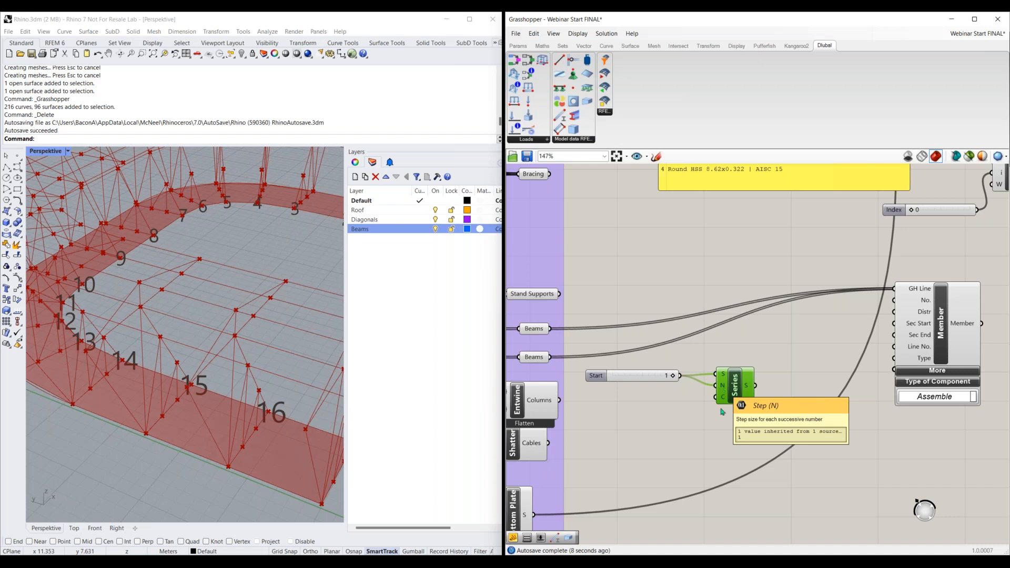
- Add a panel below the Start slider and wire both Beams outputs into it
{"action": "right_click_drag", "start_coordinate": [726, 449], "coordinate": [731, 400]}
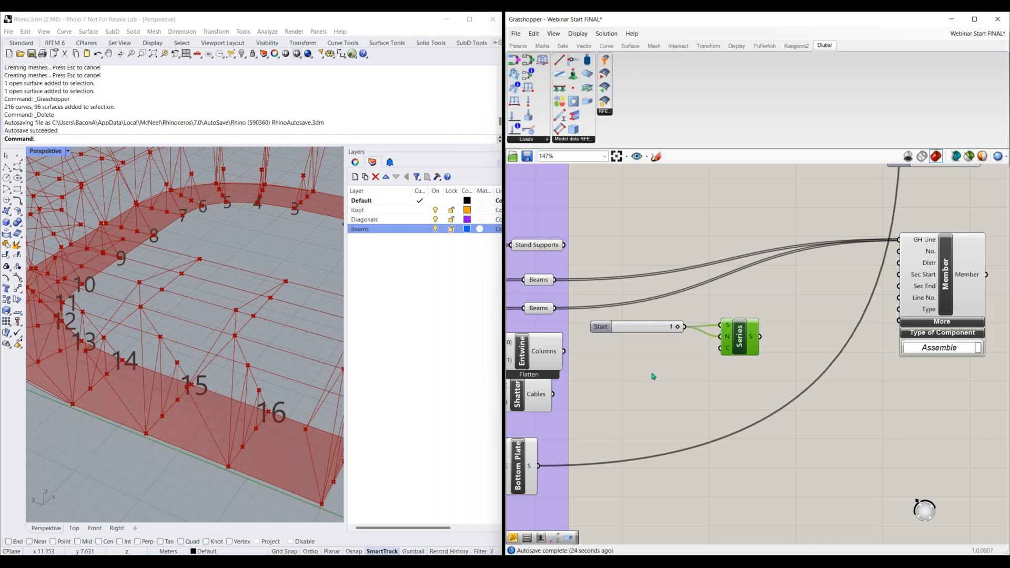
{"action": "right_click_drag", "start_coordinate": [652, 379], "coordinate": [659, 353]}
{"action": "left_click", "coordinate": [538, 308]}
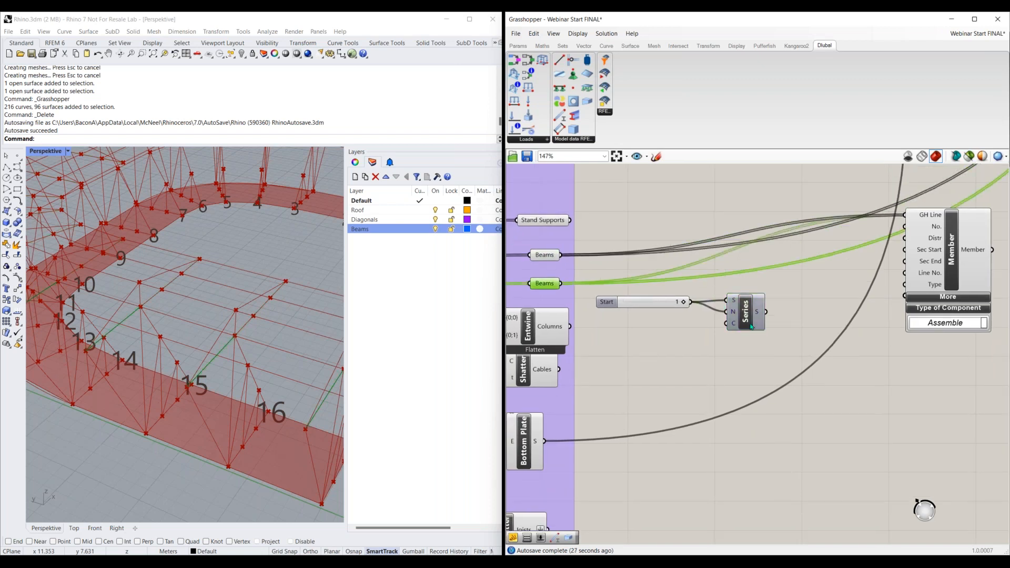
{"action": "double_click", "coordinate": [677, 354]}
{"action": "type", "text": "panel"}
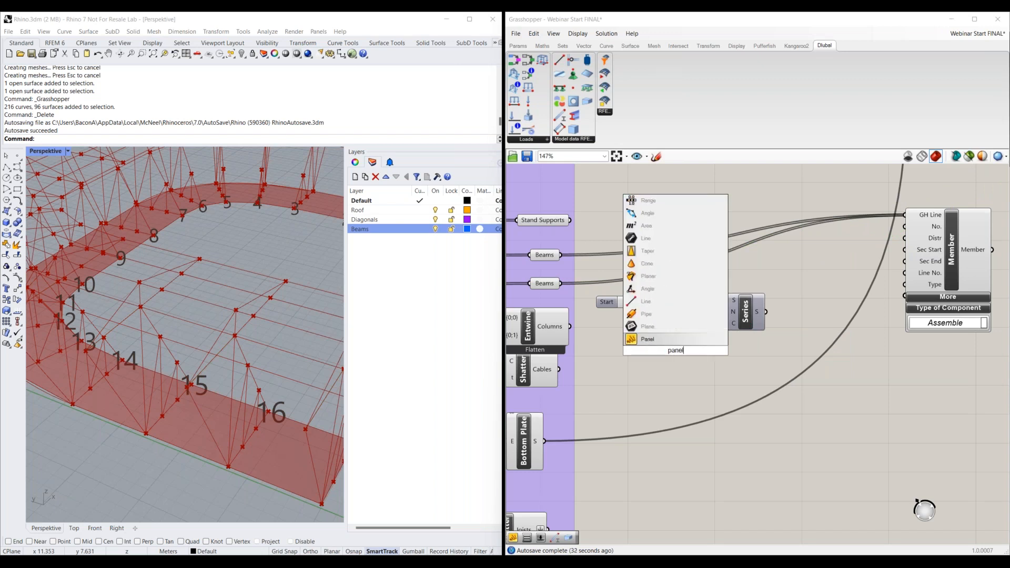
{"action": "key", "text": "Return"}
{"action": "left_click_drag", "start_coordinate": [560, 254], "coordinate": [645, 362]}
{"action": "left_click_drag", "start_coordinate": [560, 283], "coordinate": [645, 361], "text": "shift"}
- Stretch the panel to read the full list of beam curves, and delete it
{"action": "right_click_drag", "start_coordinate": [691, 389], "coordinate": [648, 278]}
{"action": "left_click_drag", "start_coordinate": [648, 279], "coordinate": [649, 523]}
{"action": "right_click_drag", "start_coordinate": [720, 386], "coordinate": [714, 285]}
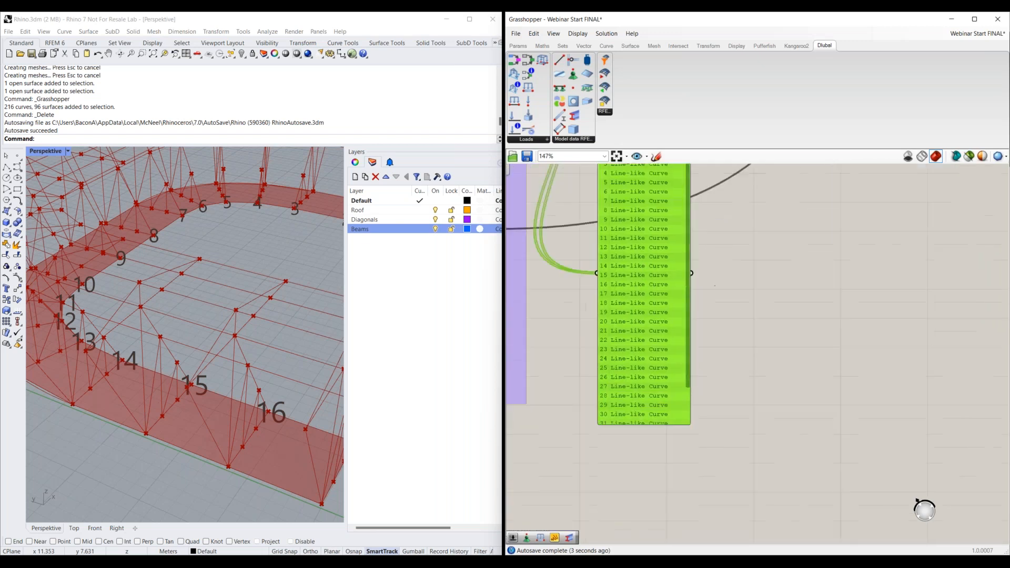
{"action": "left_click_drag", "start_coordinate": [648, 425], "coordinate": [647, 496]}
{"action": "right_click_drag", "start_coordinate": [650, 466], "coordinate": [622, 521]}
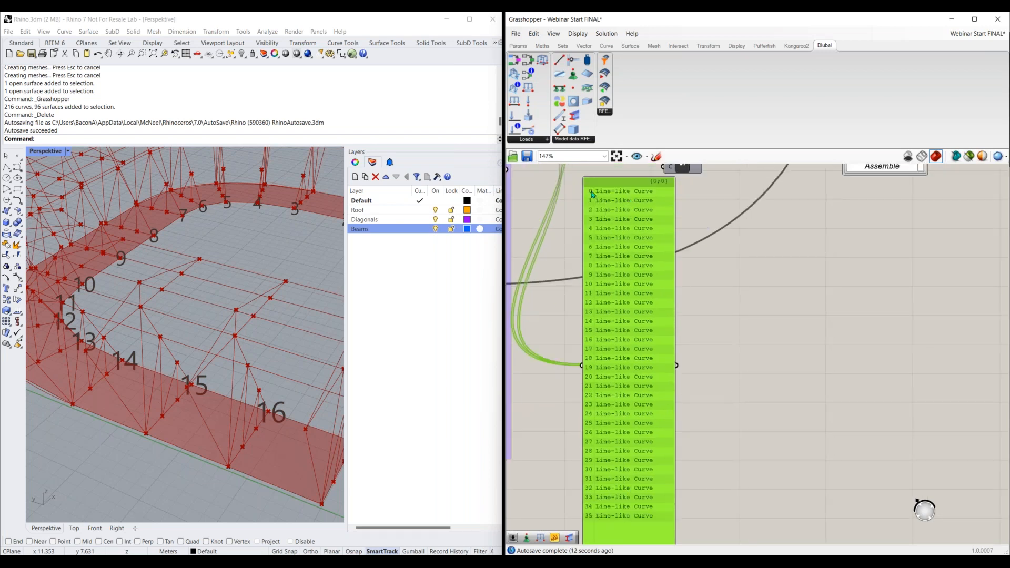
{"action": "scroll", "coordinate": [781, 354], "scroll_direction": "down", "scroll_amount": 3}
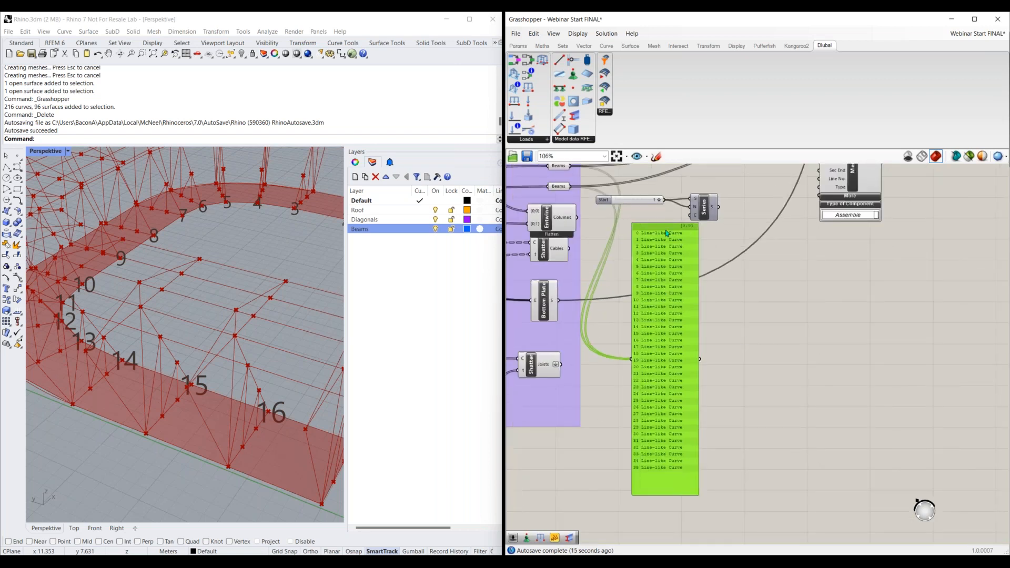
{"action": "key", "text": "Delete"}
- Add a Last Index component below the Start slider and wire both Beams outputs into its list input
{"action": "right_click_drag", "start_coordinate": [657, 250], "coordinate": [682, 267]}
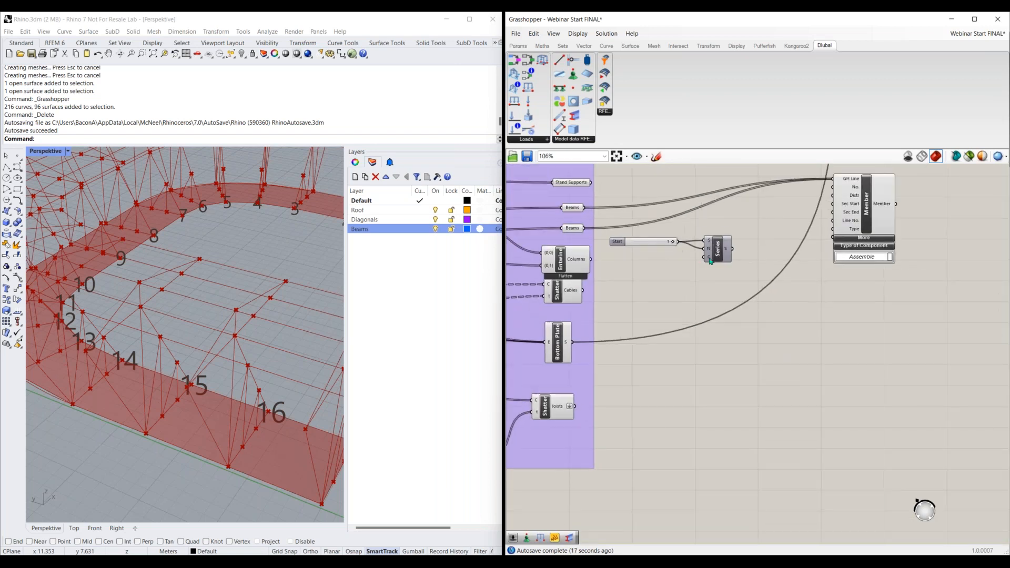
{"action": "double_click", "coordinate": [646, 276]}
{"action": "type", "text": "last"}
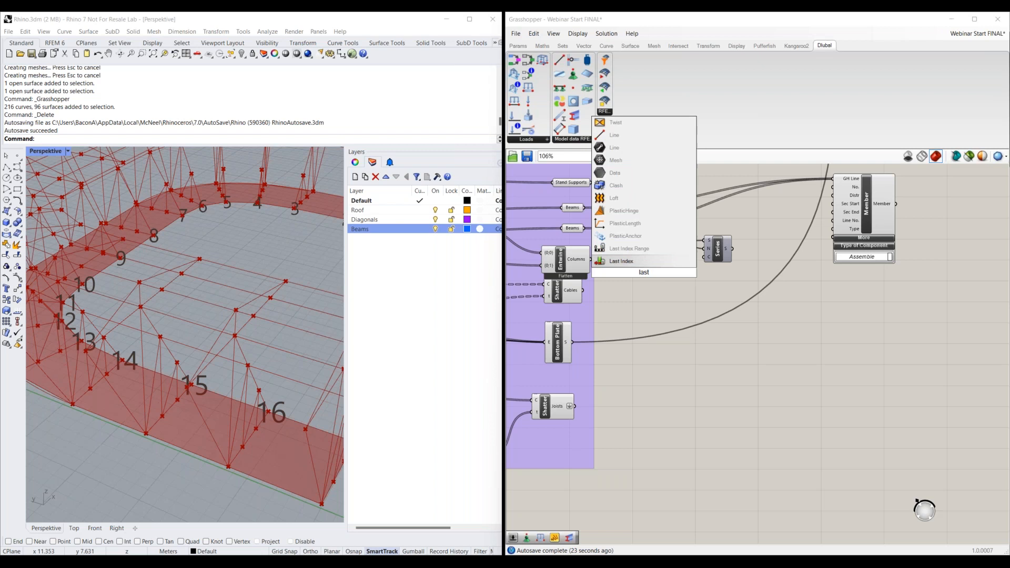
{"action": "key", "text": "Return"}
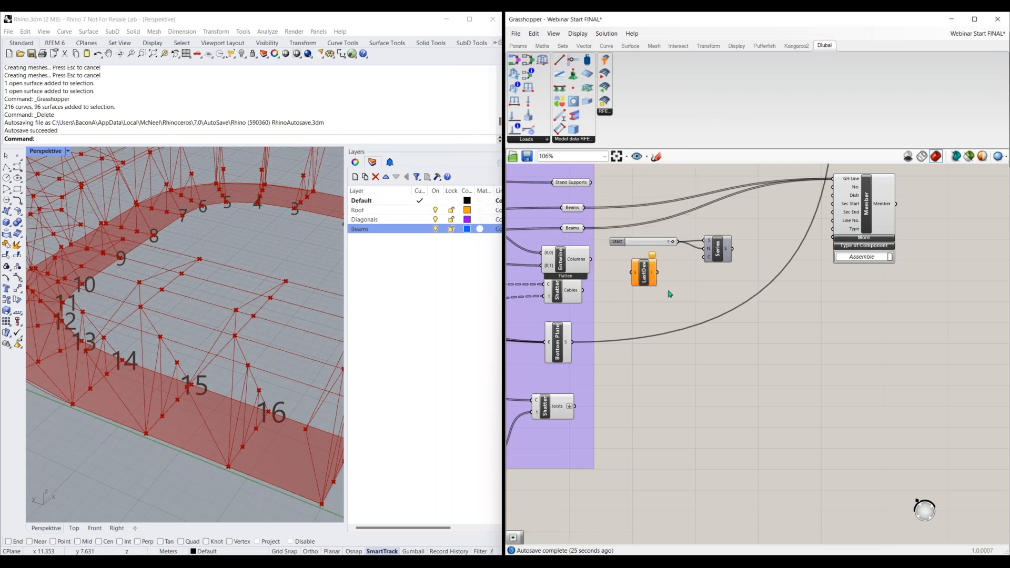
{"action": "left_click_drag", "start_coordinate": [646, 279], "coordinate": [670, 292]}
{"action": "left_click_drag", "start_coordinate": [585, 208], "coordinate": [656, 287]}
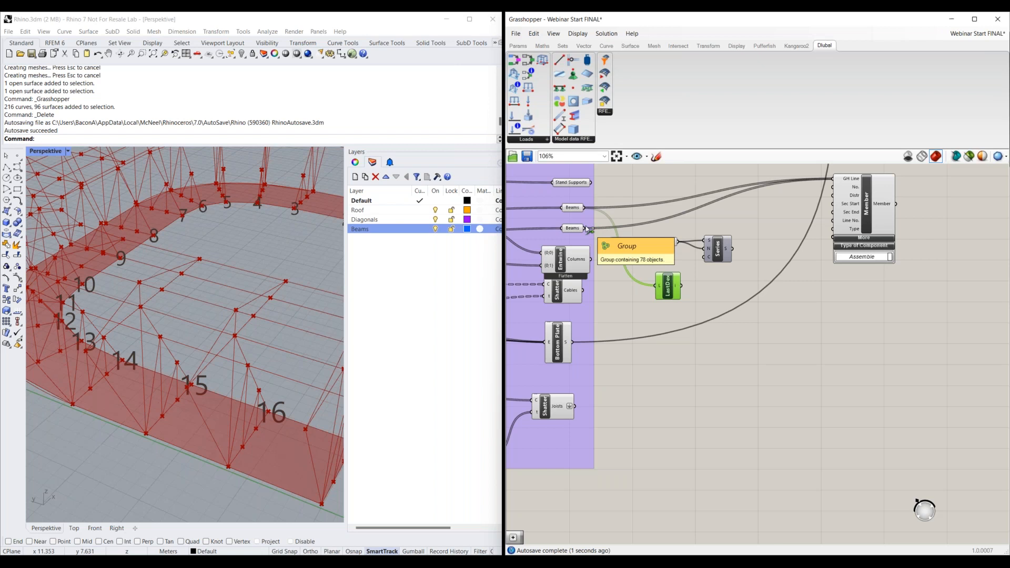
{"action": "left_click_drag", "start_coordinate": [587, 229], "coordinate": [656, 287], "text": "shift"}
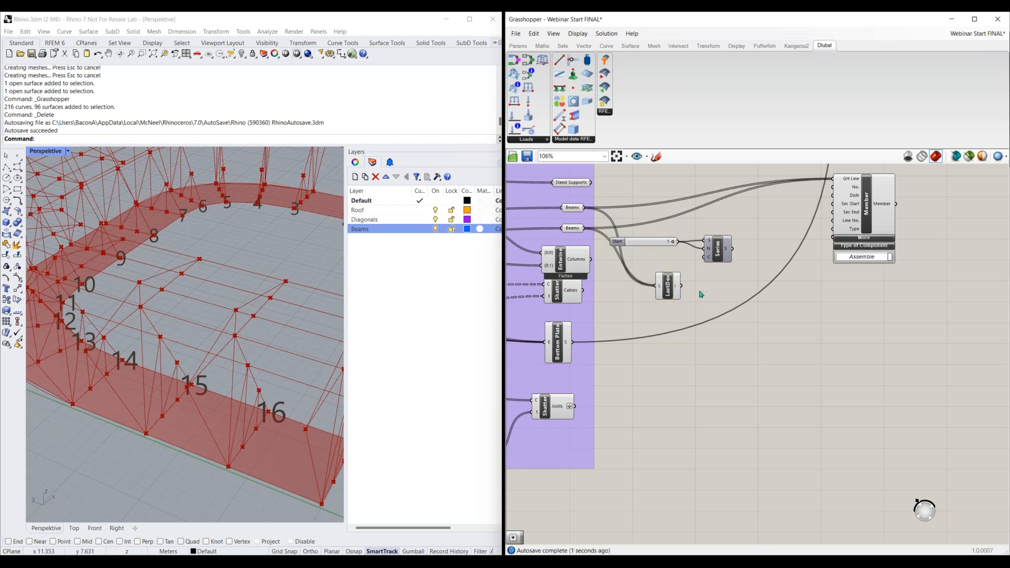
- Add an Addition component between Last Index and Series, wiring the index into A and the result into the Series Count input
{"action": "scroll", "coordinate": [698, 291], "scroll_direction": "up", "scroll_amount": 2}
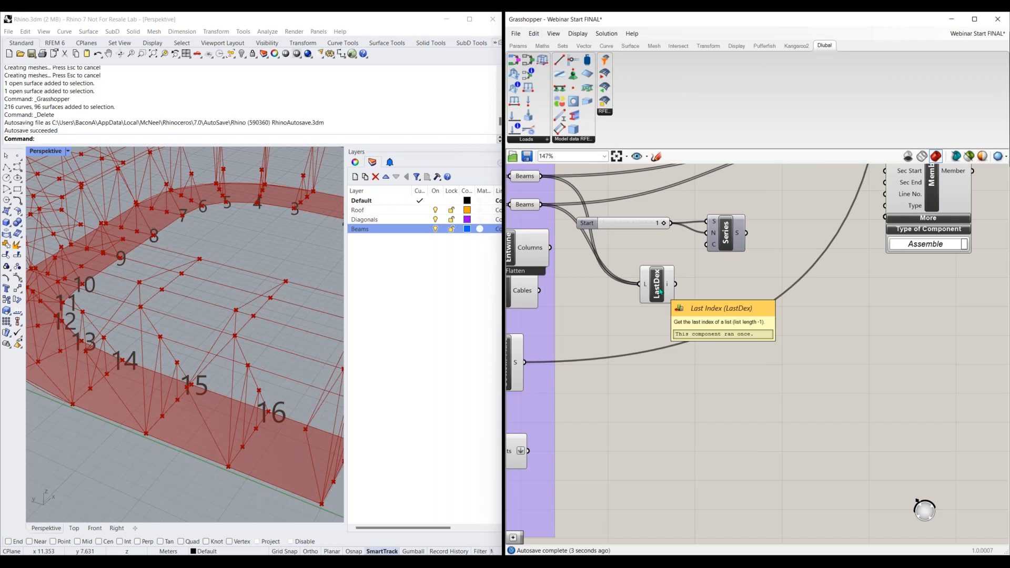
{"action": "right_click_drag", "start_coordinate": [659, 292], "coordinate": [631, 297]}
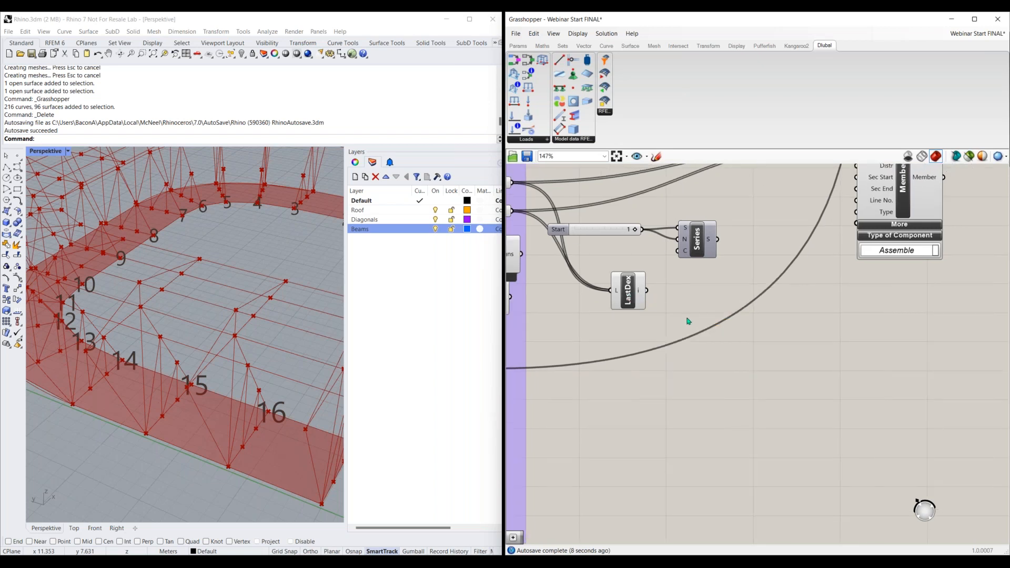
{"action": "double_click", "coordinate": [688, 321]}
{"action": "type", "text": "+"}
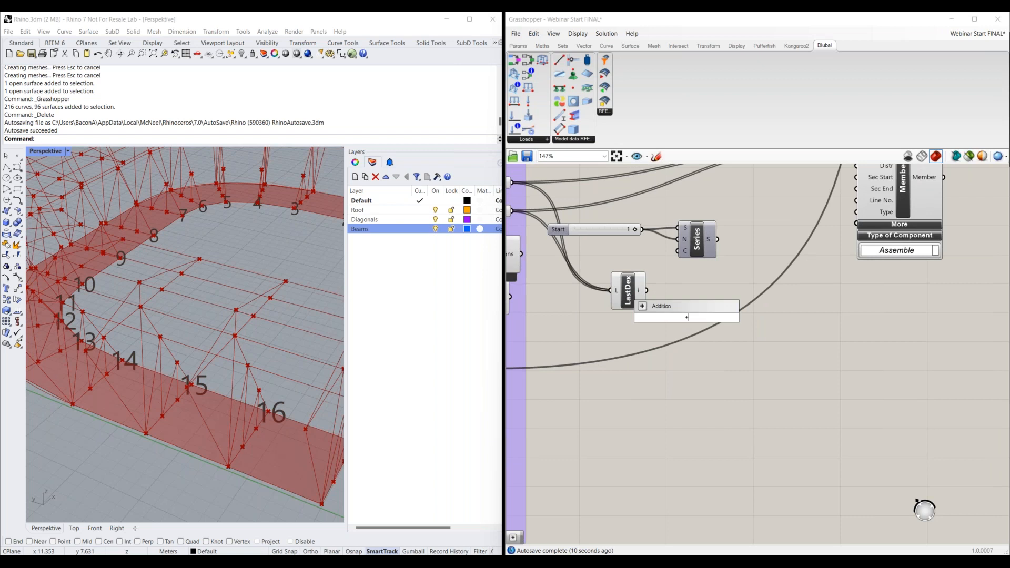
{"action": "left_click", "coordinate": [675, 307]}
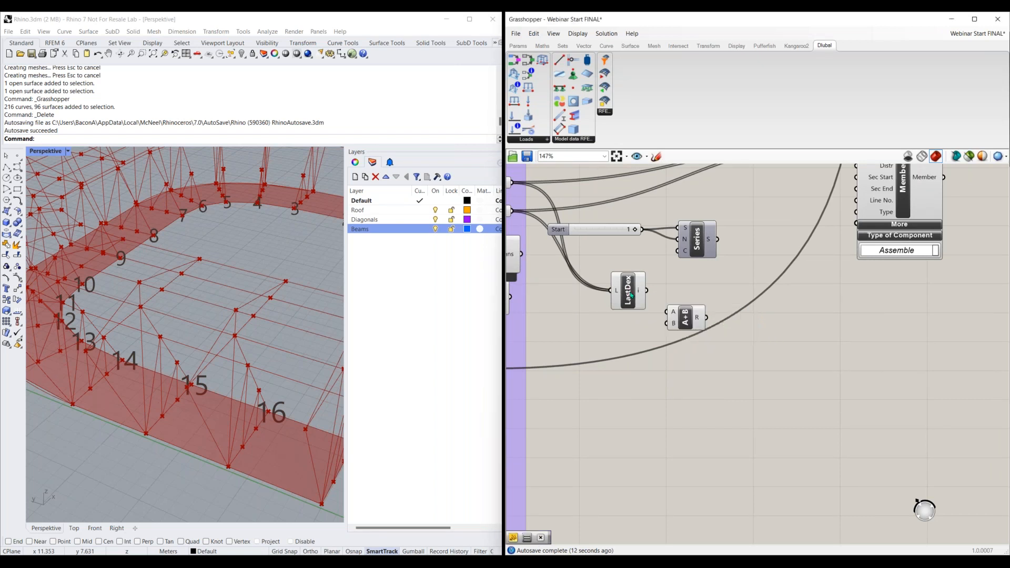
{"action": "left_click_drag", "start_coordinate": [613, 290], "coordinate": [583, 287]}
{"action": "left_click_drag", "start_coordinate": [685, 317], "coordinate": [678, 251]}
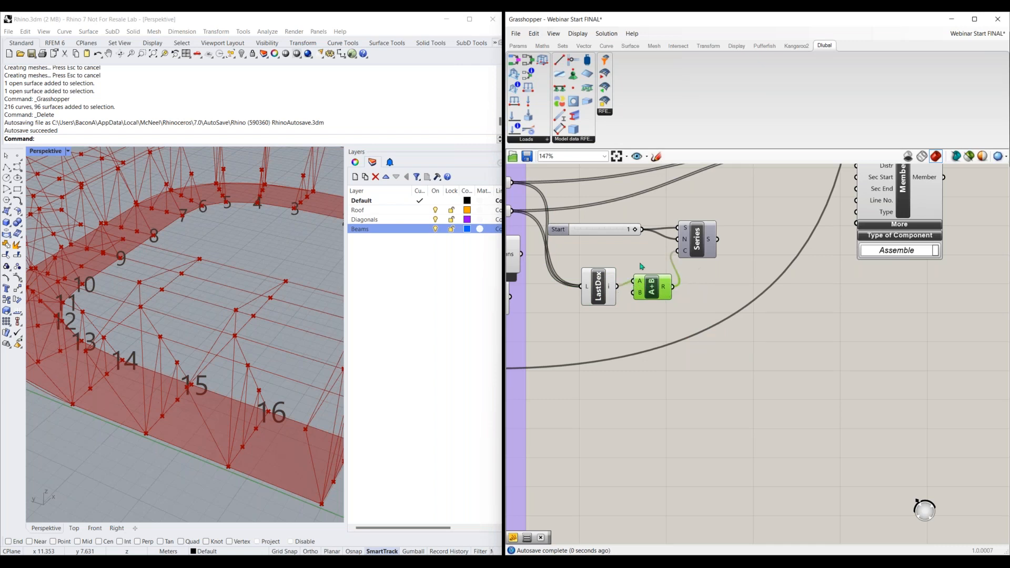
{"action": "left_click_drag", "start_coordinate": [608, 291], "coordinate": [590, 272]}
{"action": "left_click_drag", "start_coordinate": [652, 286], "coordinate": [639, 266]}
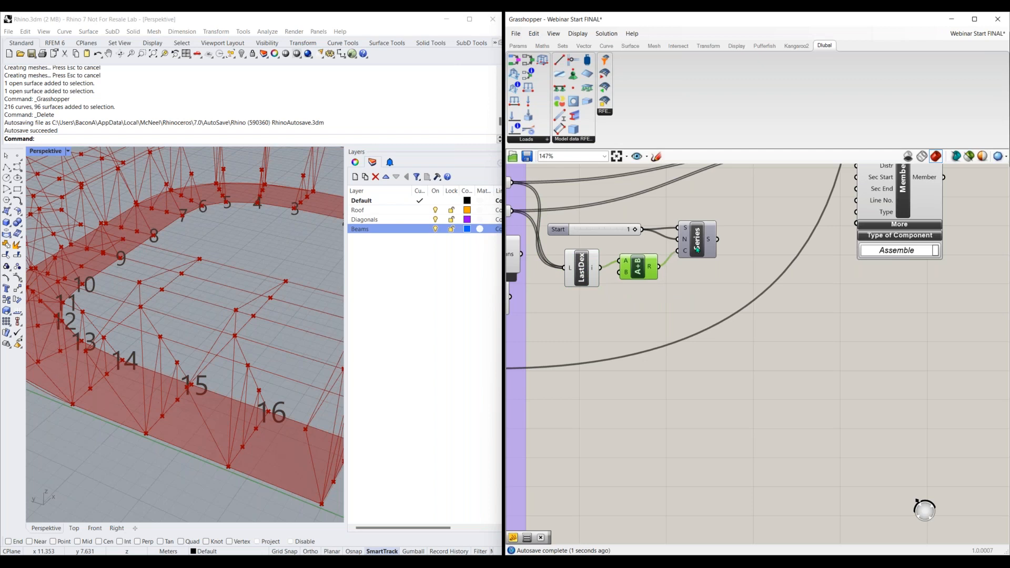
- Wire the Series output into the Member component's No. input
{"action": "right_click_drag", "start_coordinate": [707, 269], "coordinate": [697, 282]}
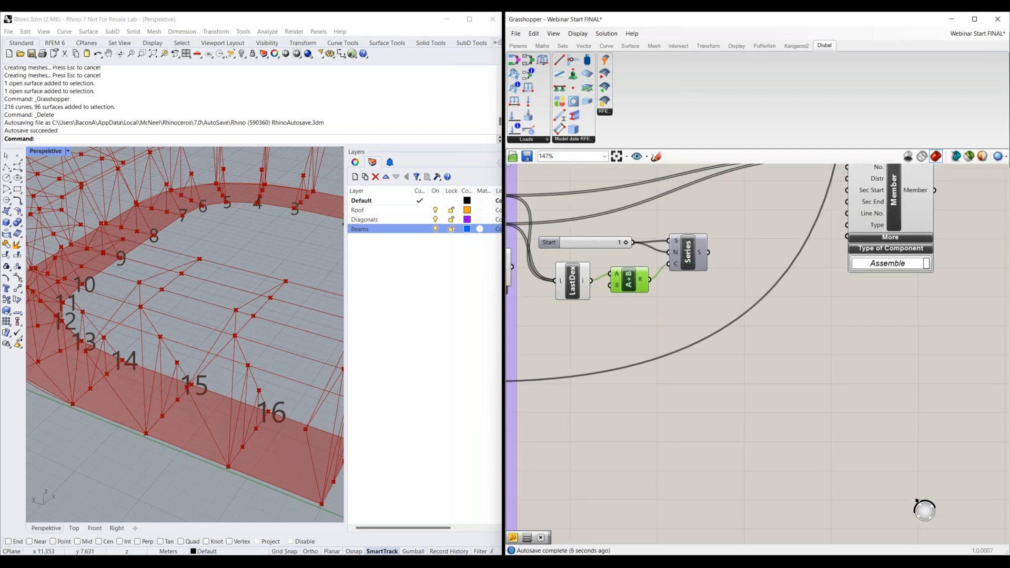
{"action": "right_click_drag", "start_coordinate": [735, 238], "coordinate": [708, 260]}
{"action": "left_click_drag", "start_coordinate": [682, 274], "coordinate": [820, 191]}
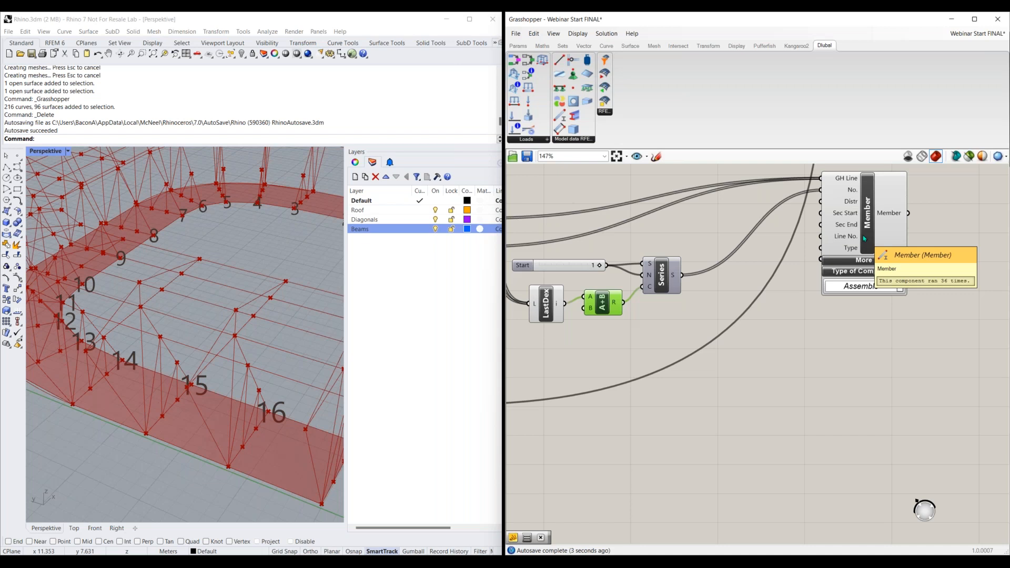
- Add a panel beside the Series component and wire the Series output into it
{"action": "right_click_drag", "start_coordinate": [750, 340], "coordinate": [699, 354]}
{"action": "left_click", "coordinate": [701, 357]}
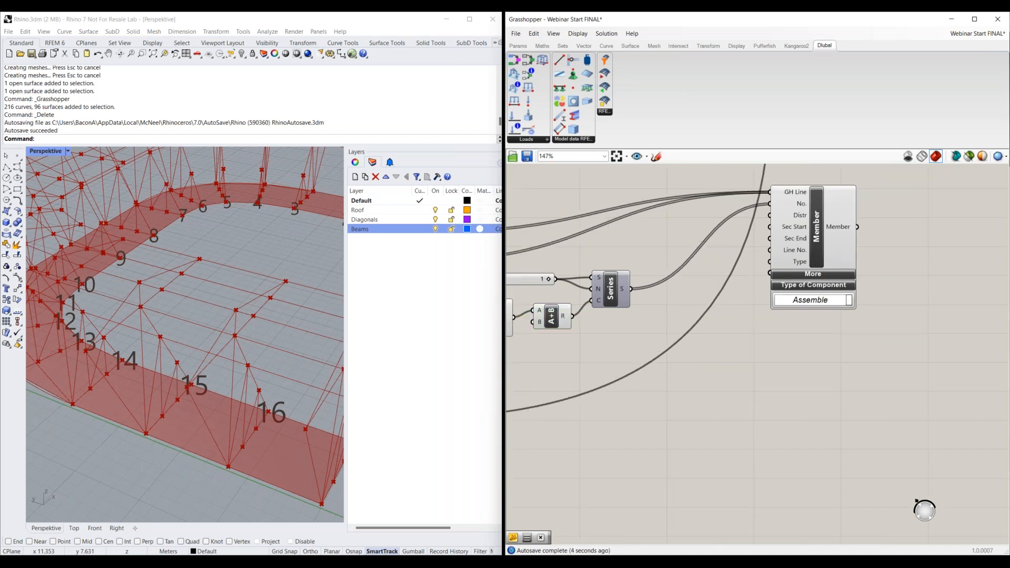
{"action": "double_click", "coordinate": [698, 354]}
{"action": "type", "text": "panel"}
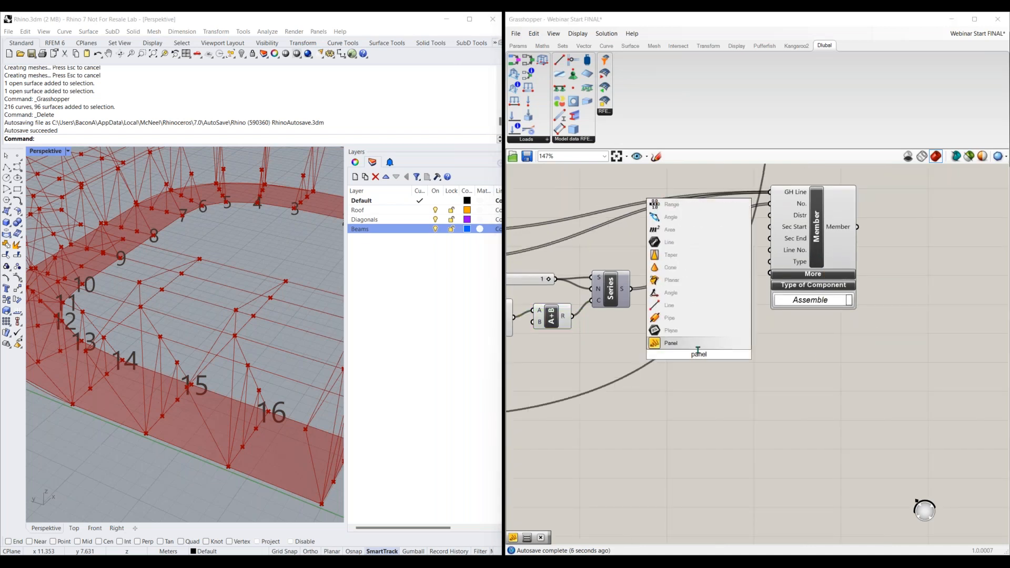
{"action": "left_click", "coordinate": [659, 344]}
{"action": "left_click_drag", "start_coordinate": [630, 289], "coordinate": [696, 373]}
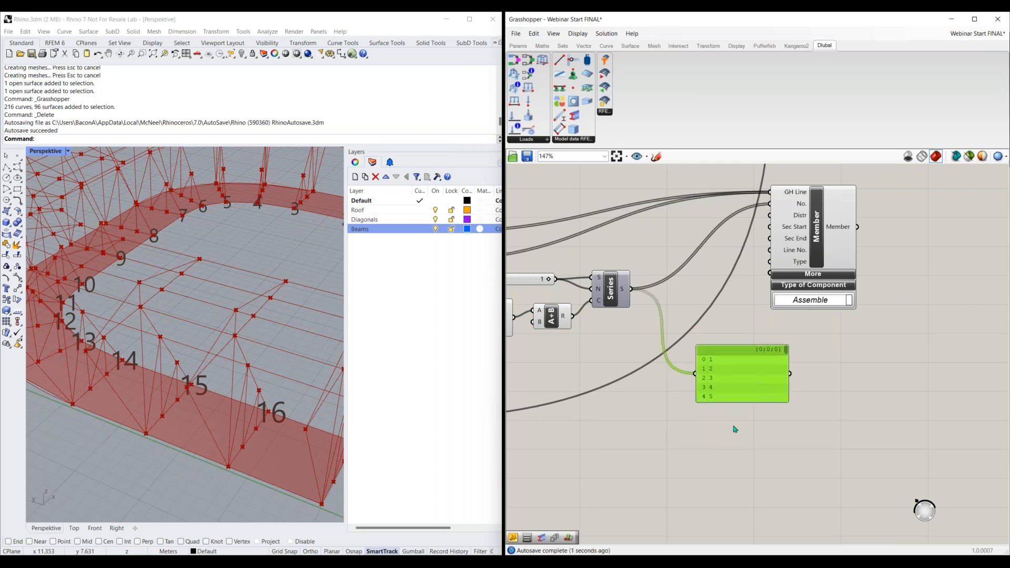
- Stretch the panel to read the full list of generated member numbers, and delete it
{"action": "scroll", "coordinate": [735, 429], "scroll_direction": "down", "scroll_amount": 2}
{"action": "right_click_drag", "start_coordinate": [736, 429], "coordinate": [725, 362]}
{"action": "left_click_drag", "start_coordinate": [730, 339], "coordinate": [729, 515]}
{"action": "right_click_drag", "start_coordinate": [729, 515], "coordinate": [729, 442]}
{"action": "left_click_drag", "start_coordinate": [737, 442], "coordinate": [743, 530]}
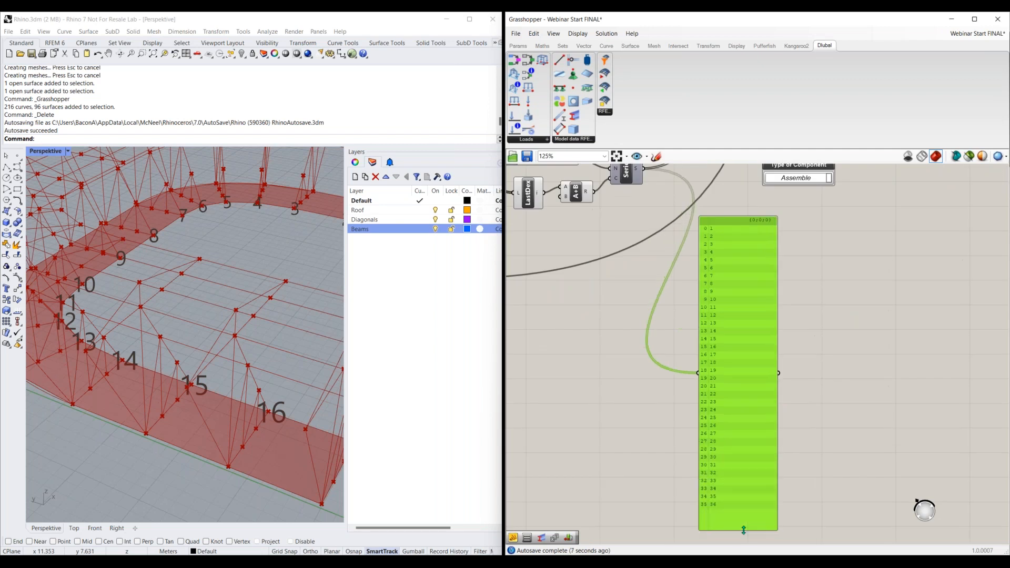
{"action": "scroll", "coordinate": [714, 506], "scroll_direction": "up", "scroll_amount": 5}
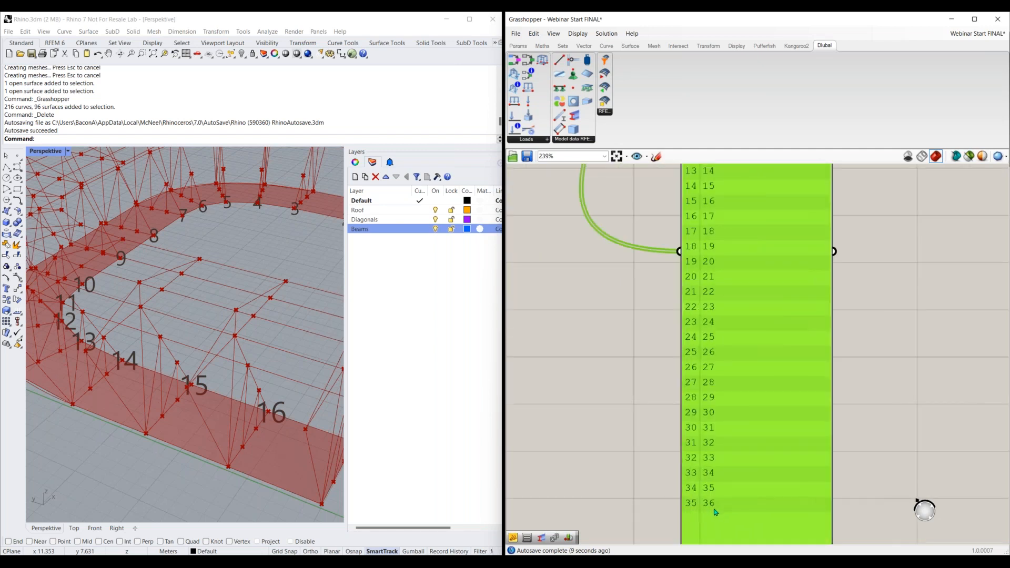
{"action": "scroll", "coordinate": [708, 503], "scroll_direction": "down", "scroll_amount": 5}
{"action": "key", "text": "Delete"}
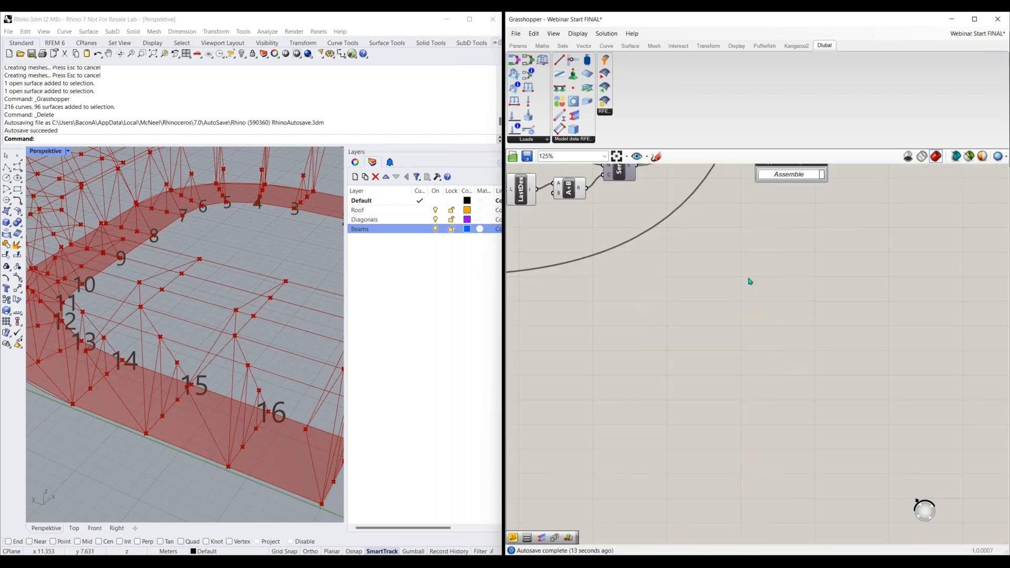
- Inspect the Addition result and the Member component's No. input
{"action": "right_click_drag", "start_coordinate": [737, 230], "coordinate": [739, 338]}
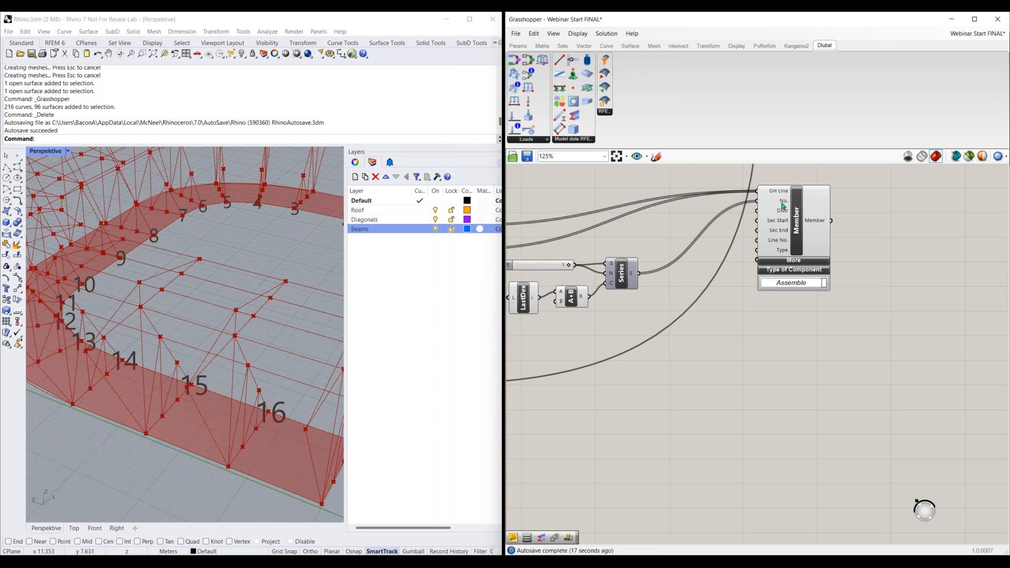
{"action": "right_click_drag", "start_coordinate": [598, 318], "coordinate": [661, 343]}
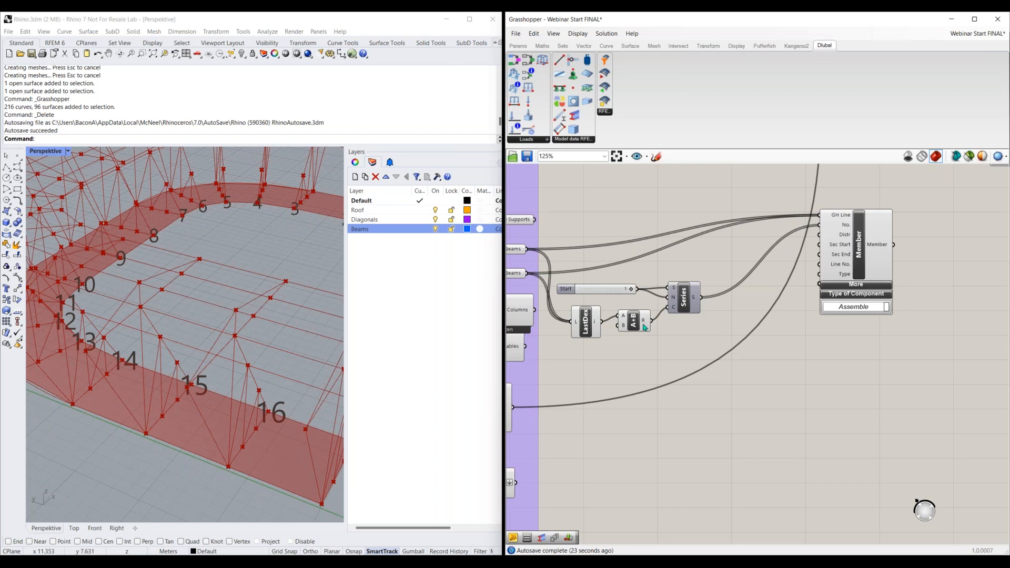
{"action": "mouse_move", "coordinate": [649, 317]}
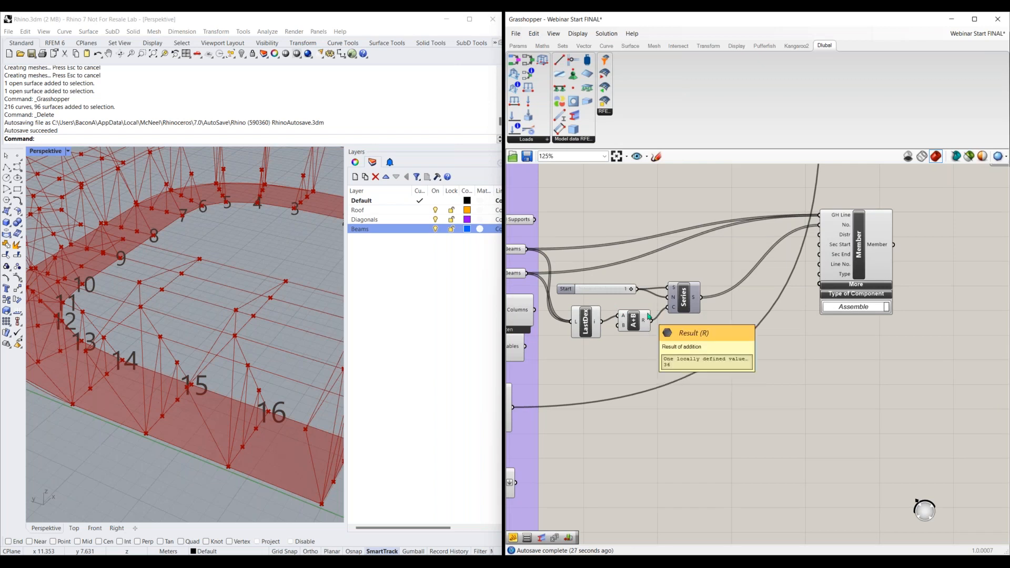
{"action": "left_click", "coordinate": [388, 279]}
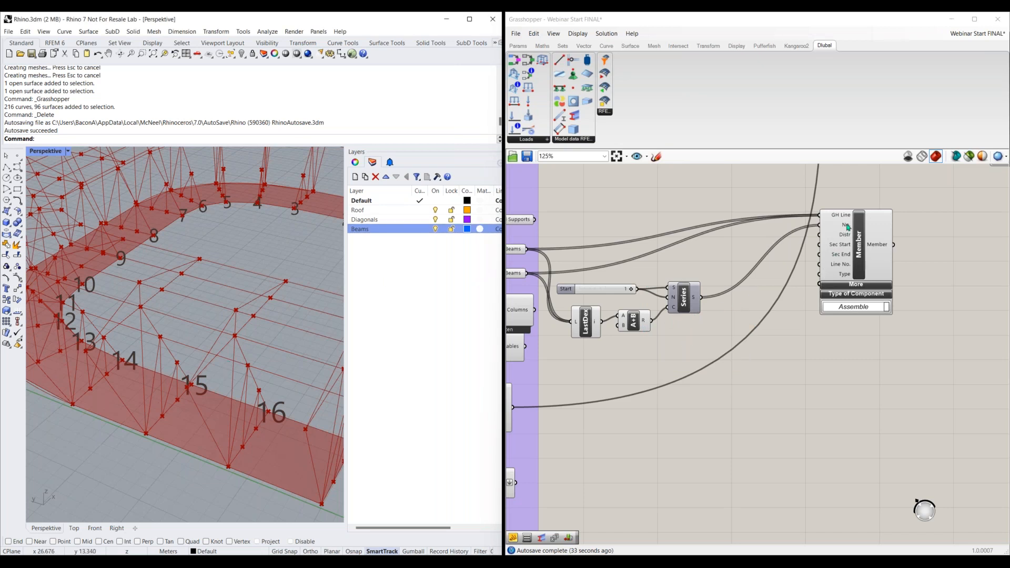
{"action": "mouse_move", "coordinate": [848, 227]}
- Move the Member component farther from the Series component to make room for more inputs
{"action": "right_click_drag", "start_coordinate": [826, 270], "coordinate": [724, 332]}
{"action": "scroll", "coordinate": [747, 316], "scroll_direction": "up", "scroll_amount": 3}
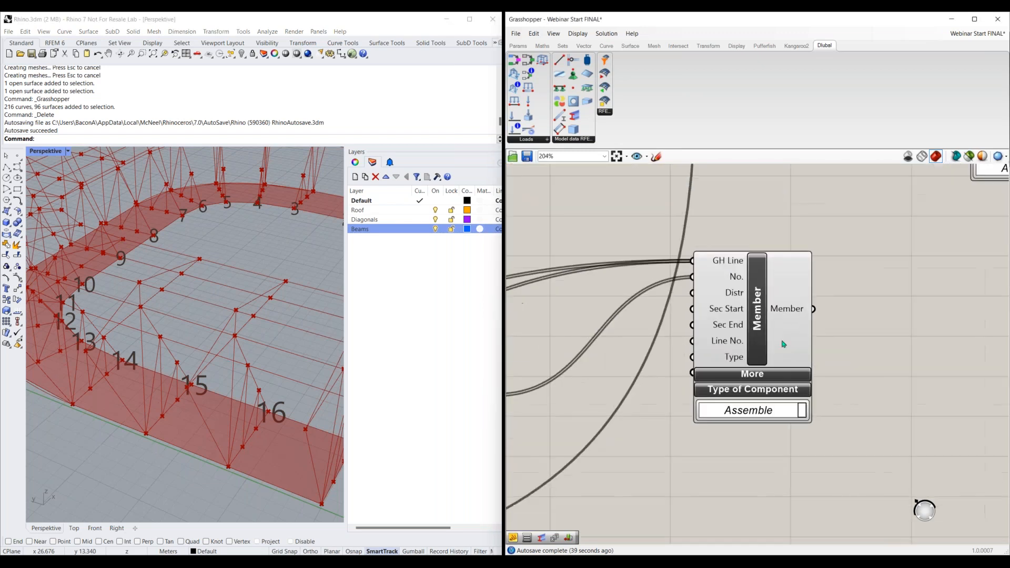
{"action": "left_click_drag", "start_coordinate": [735, 297], "coordinate": [793, 319]}
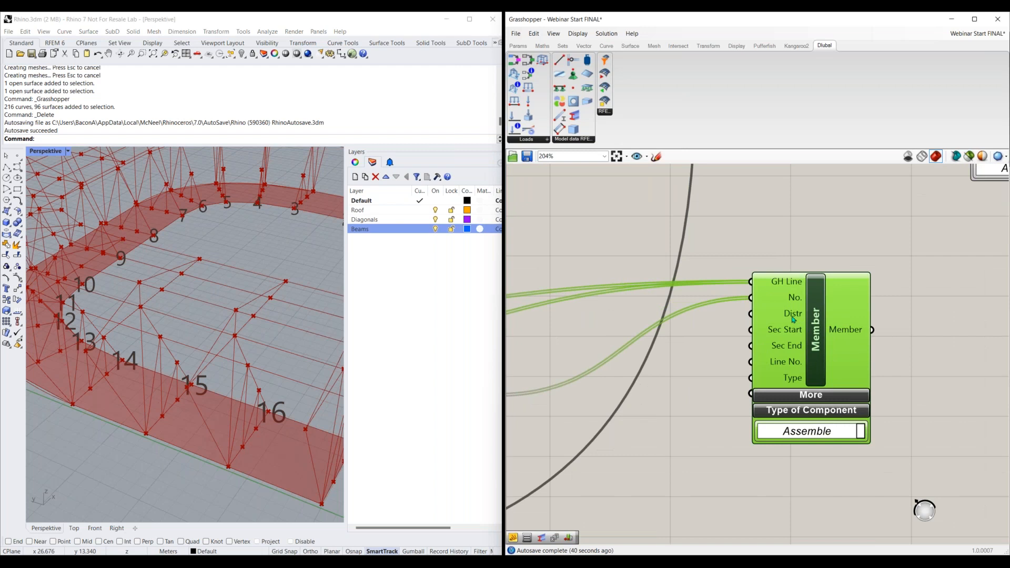
{"action": "left_click_drag", "start_coordinate": [803, 369], "coordinate": [880, 371]}
{"action": "left_click", "coordinate": [803, 365]}
{"action": "mouse_move", "coordinate": [869, 319]}
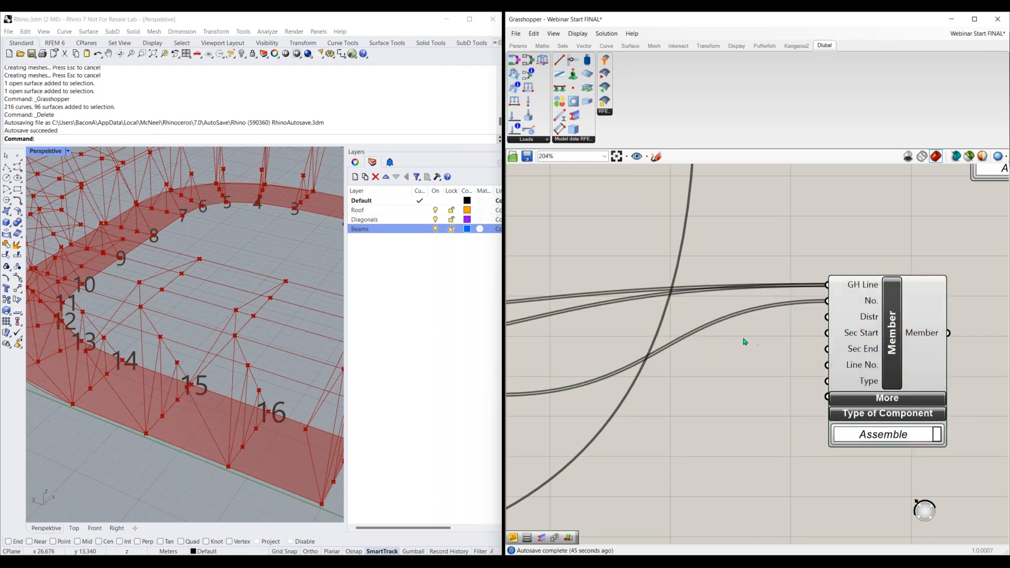
- Add a Value List, wire it into the Member component's Distr input, and space the two components apart
{"action": "double_click", "coordinate": [744, 342]}
{"action": "type", "text": "value"}
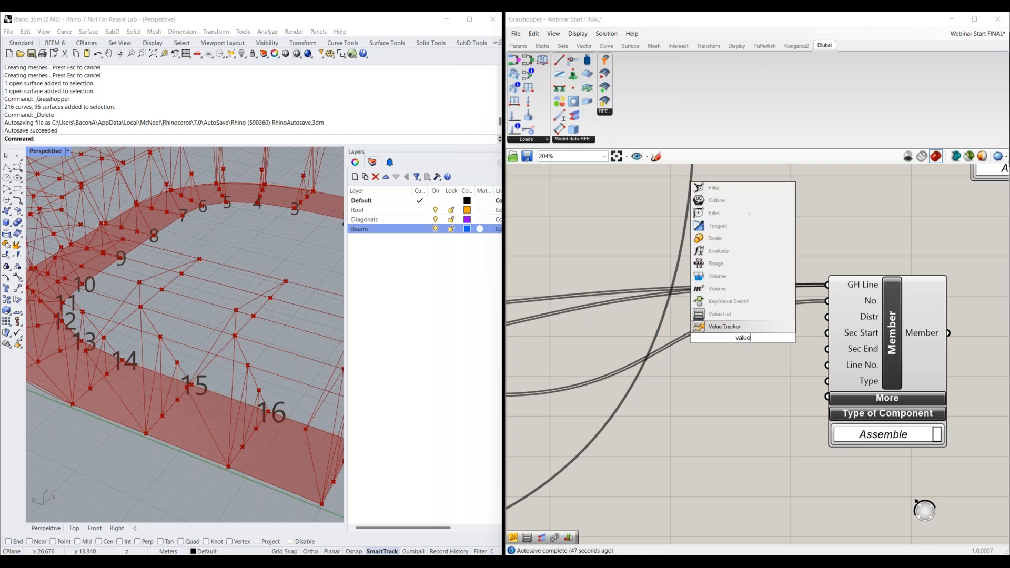
{"action": "left_click", "coordinate": [740, 329]}
{"action": "left_click_drag", "start_coordinate": [742, 333], "coordinate": [827, 317]}
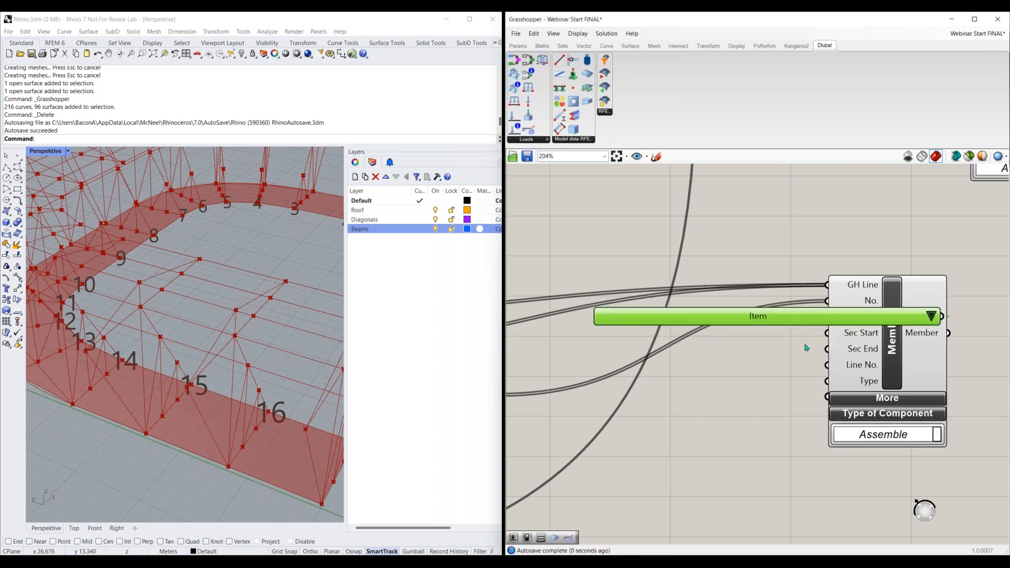
{"action": "scroll", "coordinate": [778, 374], "scroll_direction": "down", "scroll_amount": 2}
{"action": "left_click_drag", "start_coordinate": [843, 371], "coordinate": [919, 368]}
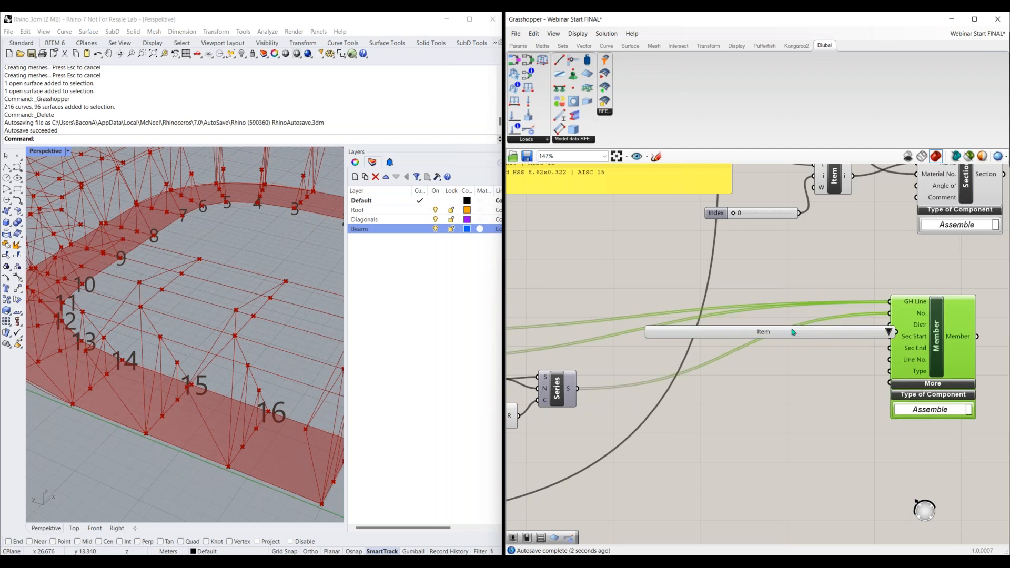
{"action": "left_click_drag", "start_coordinate": [793, 331], "coordinate": [764, 330]}
- Set the Member's distribution value list to SECTION_DISTRIBUTION_TYPE_UNIFORM and place the list just above the numbering wire
{"action": "left_click", "coordinate": [859, 331]}
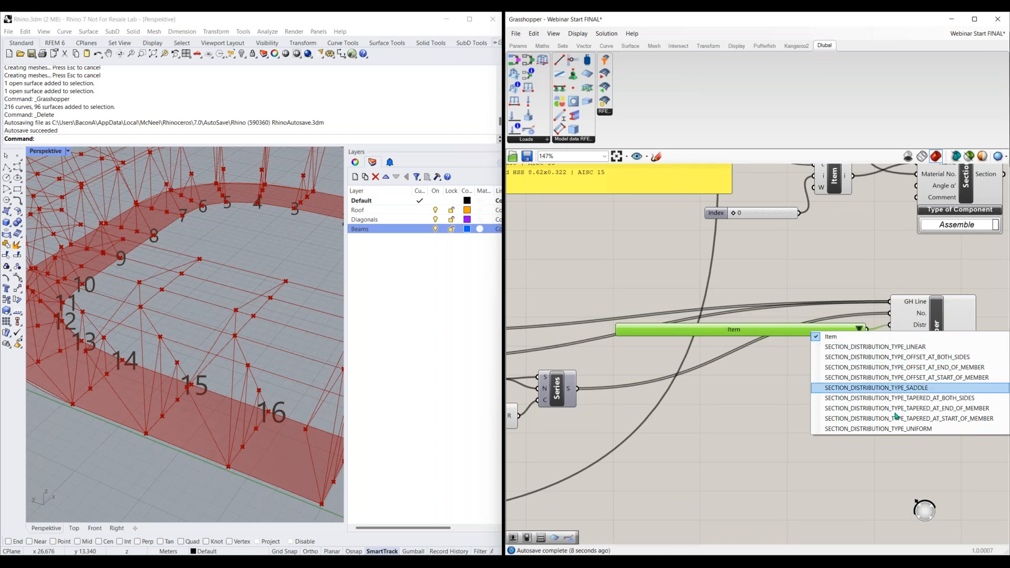
{"action": "left_click", "coordinate": [888, 428]}
{"action": "left_click_drag", "start_coordinate": [791, 332], "coordinate": [772, 318]}
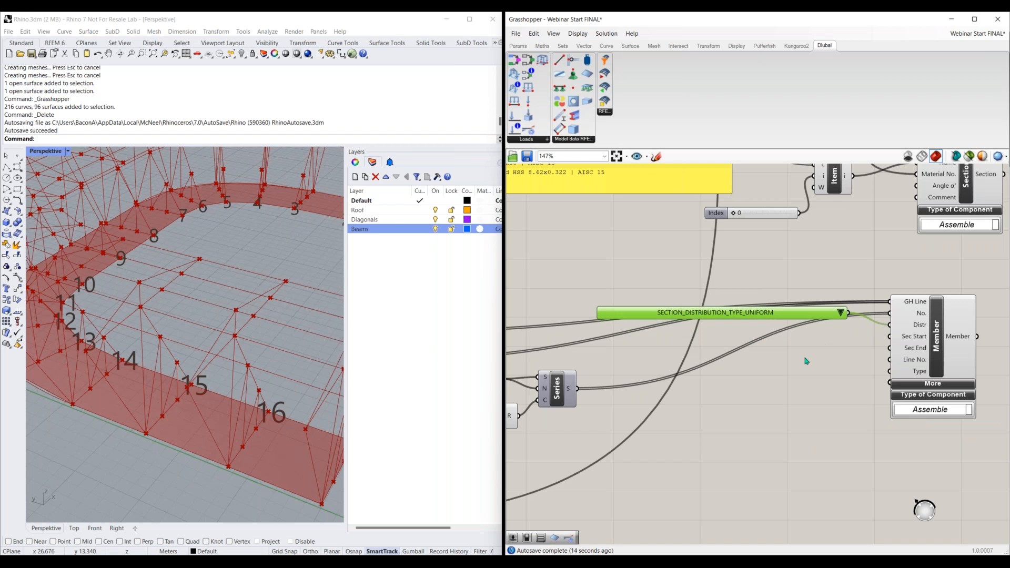
- Wire the Section component's output into the Member component's Sec Start input
{"action": "mouse_move", "coordinate": [917, 338]}
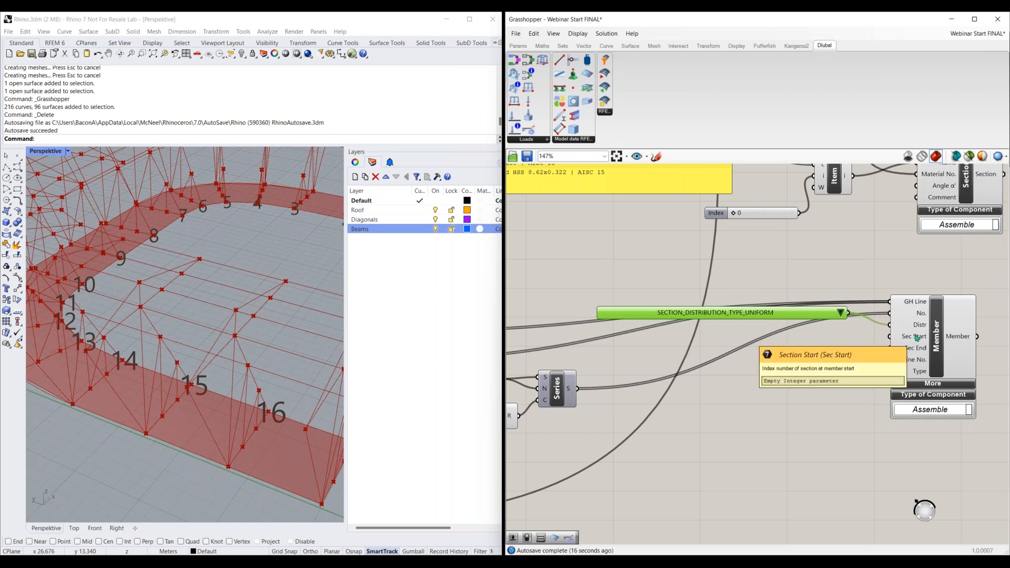
{"action": "right_click_drag", "start_coordinate": [917, 339], "coordinate": [766, 369]}
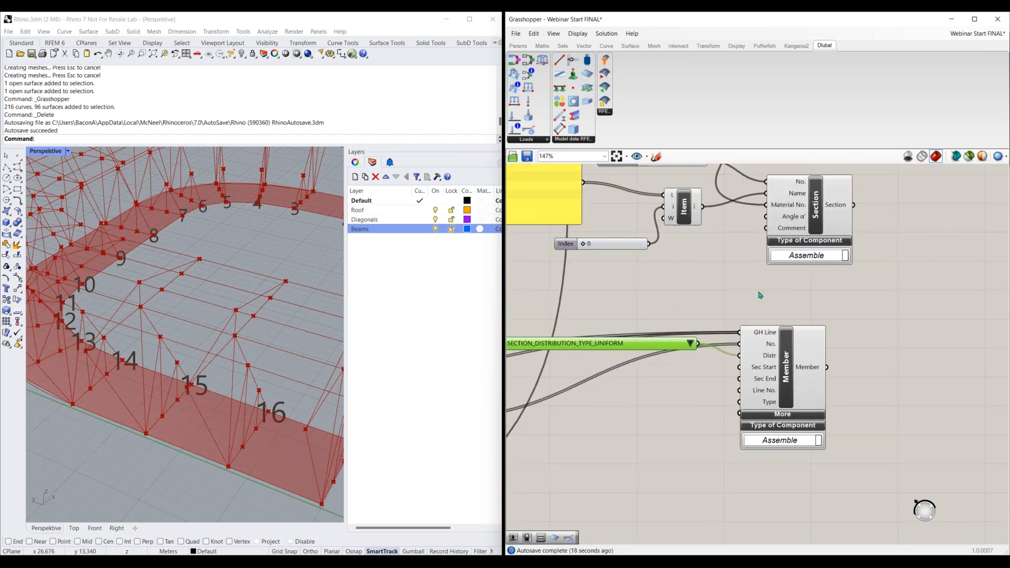
{"action": "right_click_drag", "start_coordinate": [755, 221], "coordinate": [741, 235]}
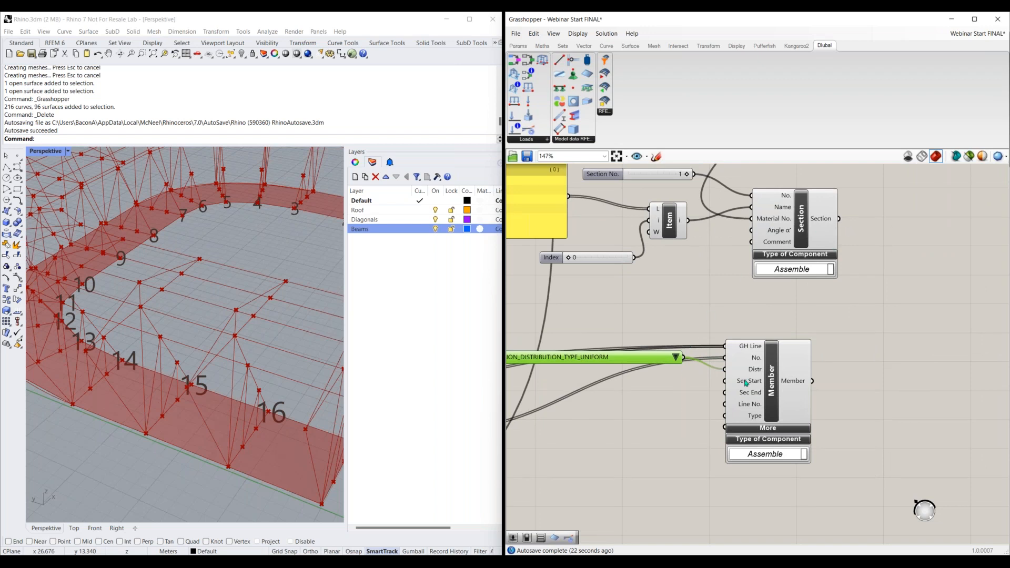
{"action": "mouse_move", "coordinate": [746, 383]}
{"action": "right_click_drag", "start_coordinate": [723, 293], "coordinate": [715, 322]}
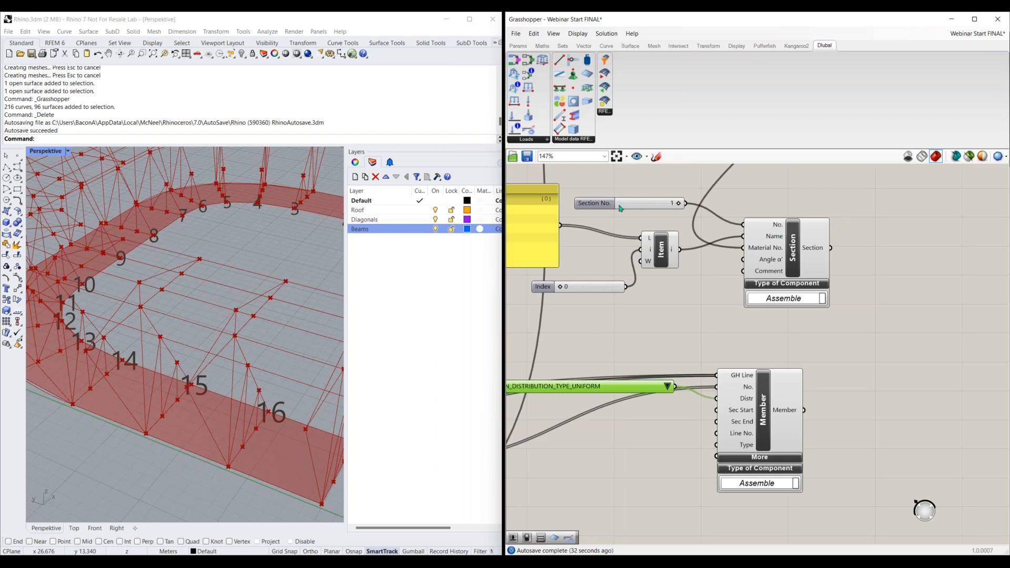
{"action": "left_click", "coordinate": [791, 253]}
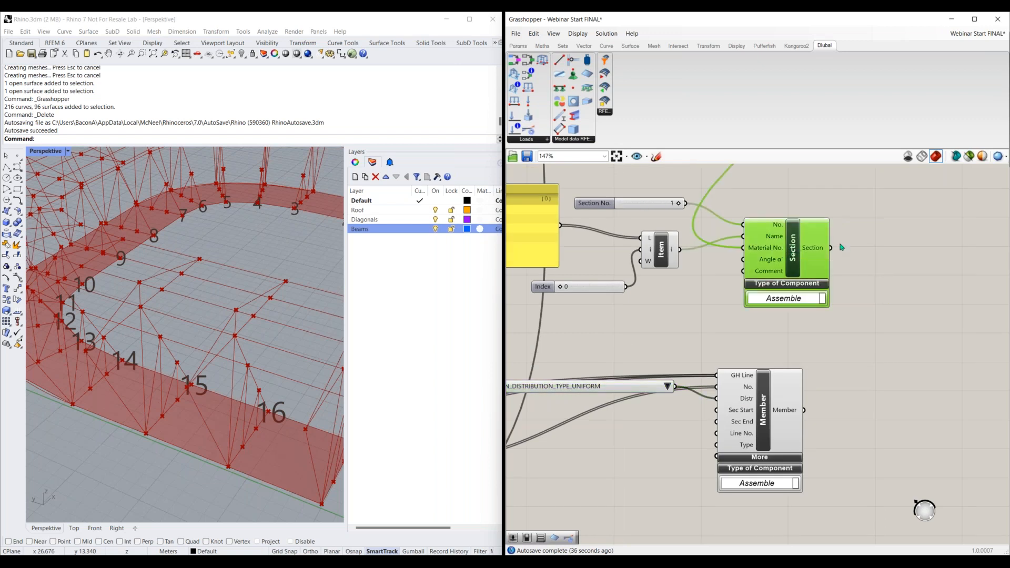
{"action": "left_click_drag", "start_coordinate": [831, 248], "coordinate": [711, 410]}
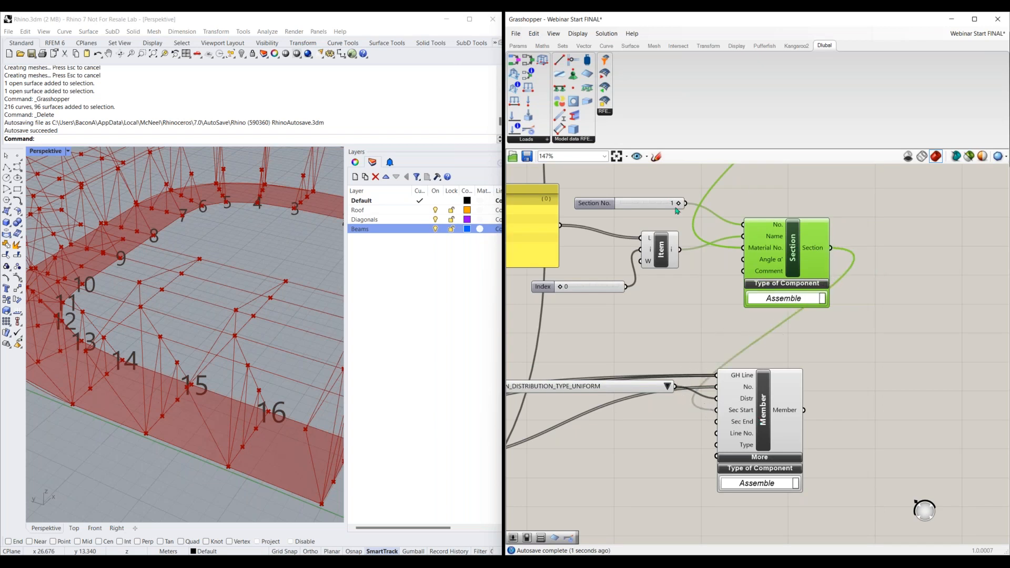
{"action": "left_click", "coordinate": [632, 199]}
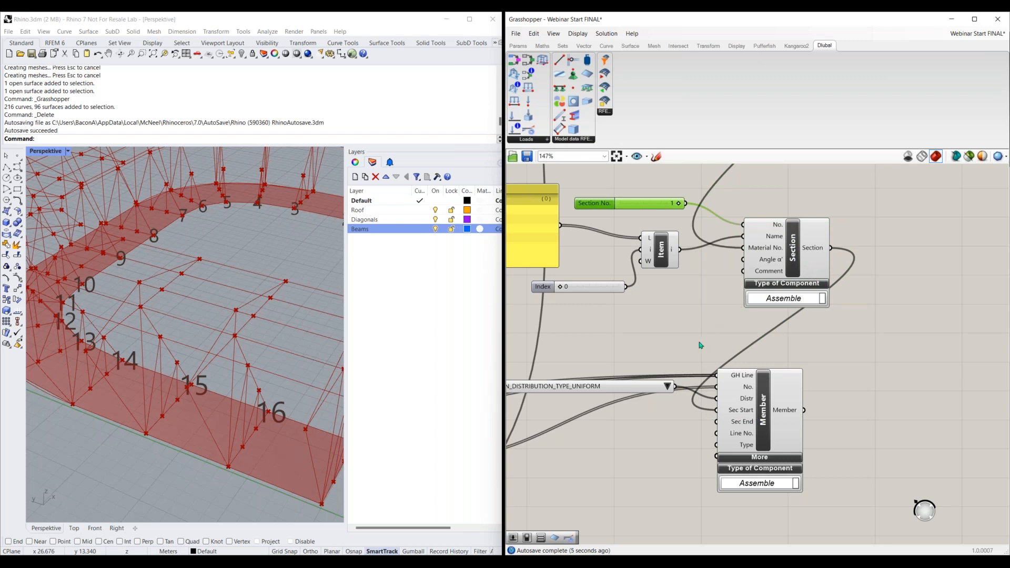
- Duplicate the section distribution value list and wire the copy into the Member component's Type input
{"action": "mouse_move", "coordinate": [677, 440]}
{"action": "right_mouse_down"}
{"action": "mouse_move", "coordinate": [696, 346]}
{"action": "mouse_move", "coordinate": [723, 351]}
{"action": "right_mouse_up"}
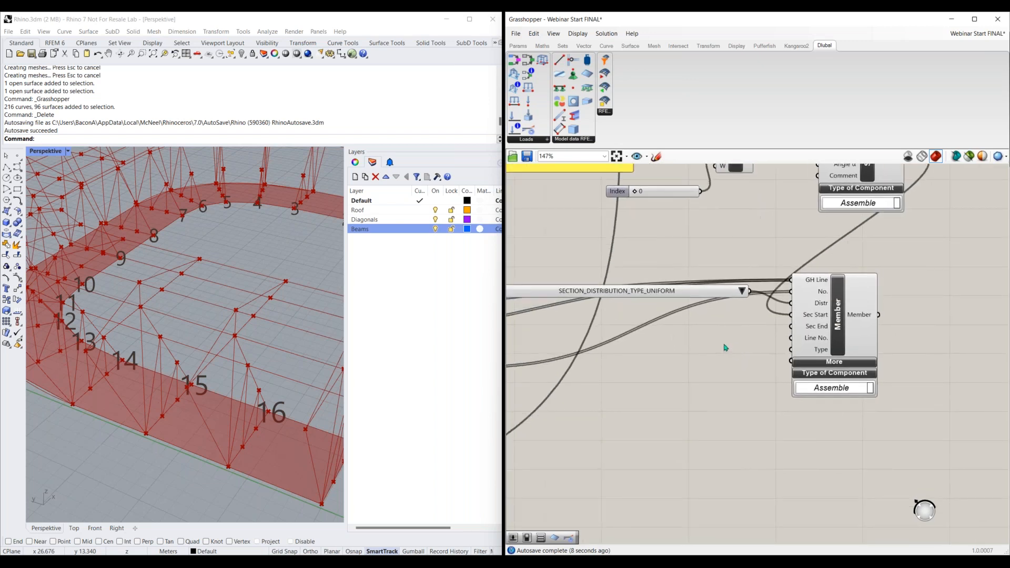
{"action": "mouse_move", "coordinate": [819, 328]}
{"action": "mouse_move", "coordinate": [821, 351]}
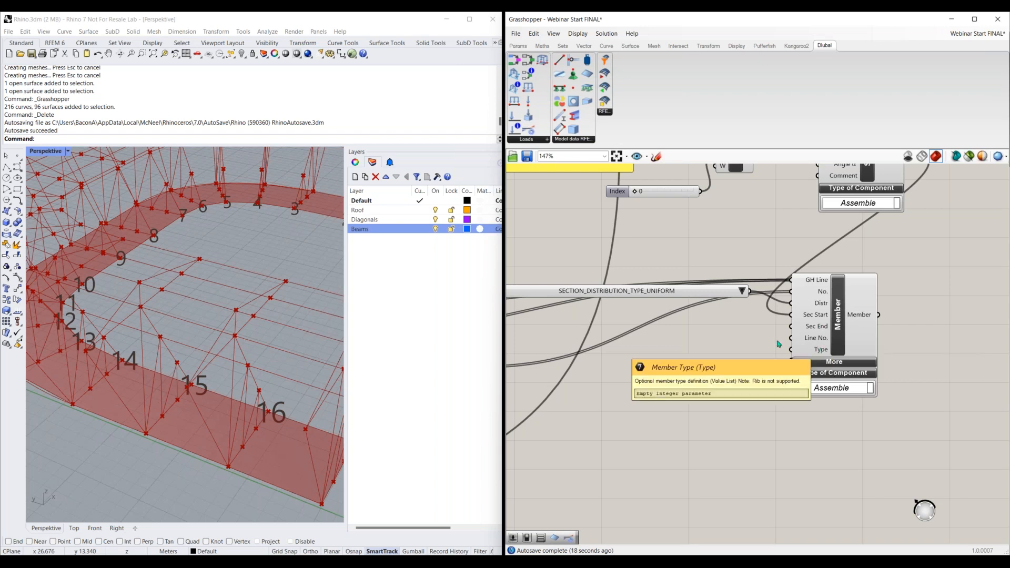
{"action": "left_click", "coordinate": [664, 293]}
{"action": "key", "text": "ctrl+c"}
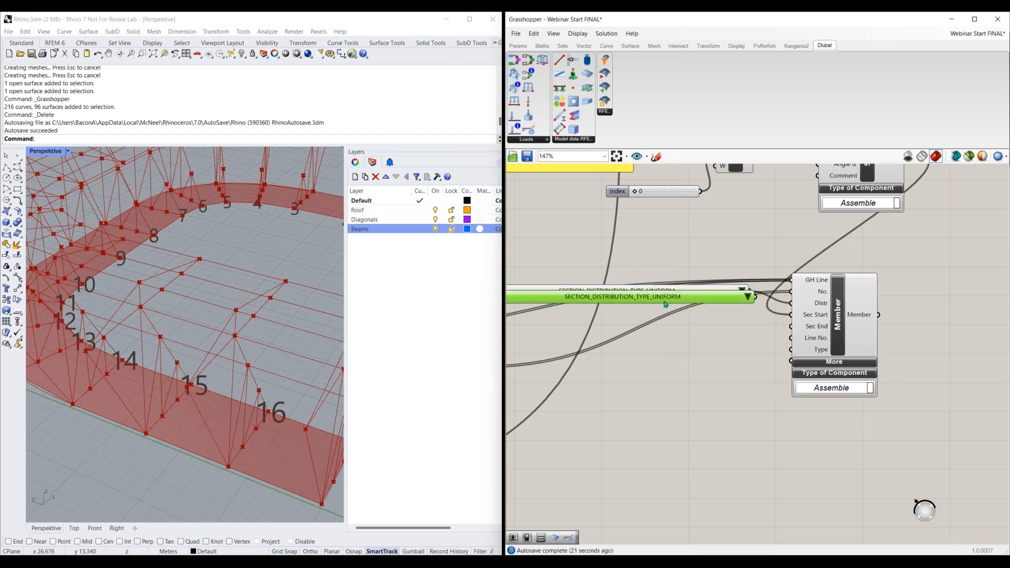
{"action": "key", "text": "ctrl+v"}
{"action": "left_click_drag", "start_coordinate": [754, 340], "coordinate": [791, 349]}
- Place the copied value list beside the Member component and set the member type to TYPE_BEAM
{"action": "right_click_drag", "start_coordinate": [676, 380], "coordinate": [723, 377]}
{"action": "left_click_drag", "start_coordinate": [641, 339], "coordinate": [759, 337]}
{"action": "scroll", "coordinate": [793, 333], "scroll_direction": "up", "scroll_amount": 2}
{"action": "left_click", "coordinate": [792, 330]}
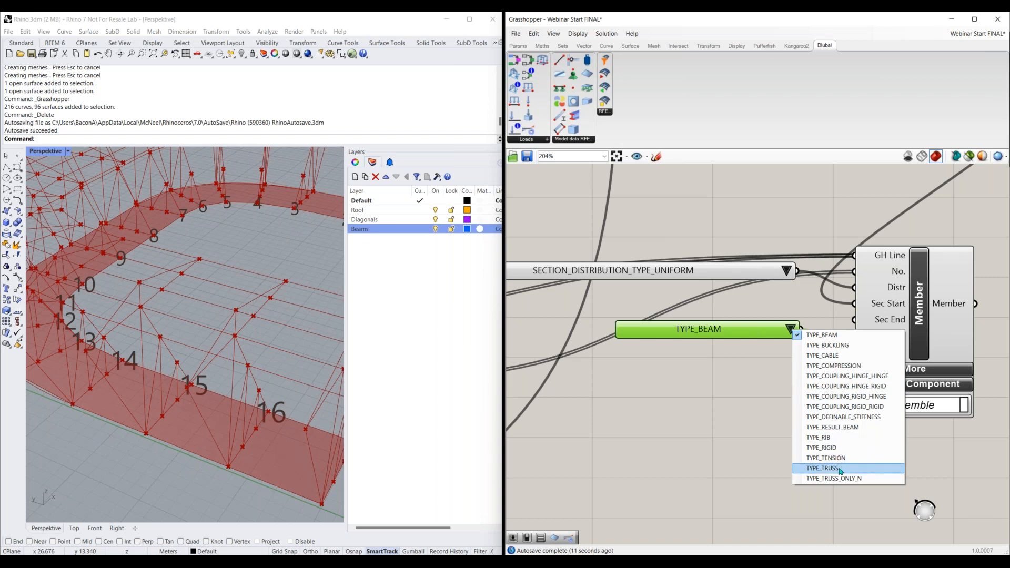
{"action": "left_click", "coordinate": [821, 335]}
{"action": "scroll", "coordinate": [765, 392], "scroll_direction": "down", "scroll_amount": 3}
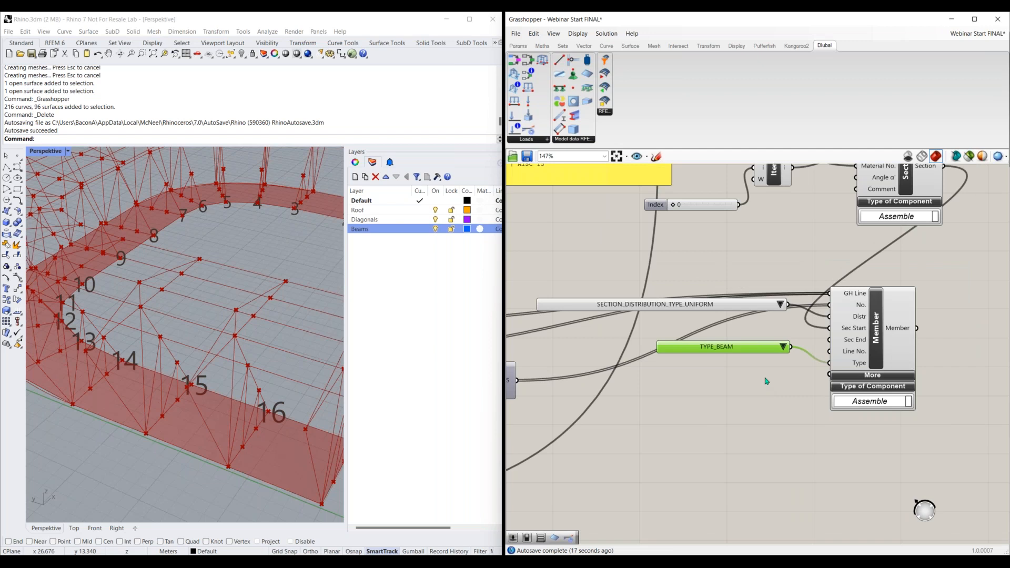
- Expand the Member component's additional inputs, review the hinge, eccentricity and rotation options, and collapse them again
{"action": "right_click_drag", "start_coordinate": [770, 424], "coordinate": [719, 397]}
{"action": "left_click", "coordinate": [822, 349]}
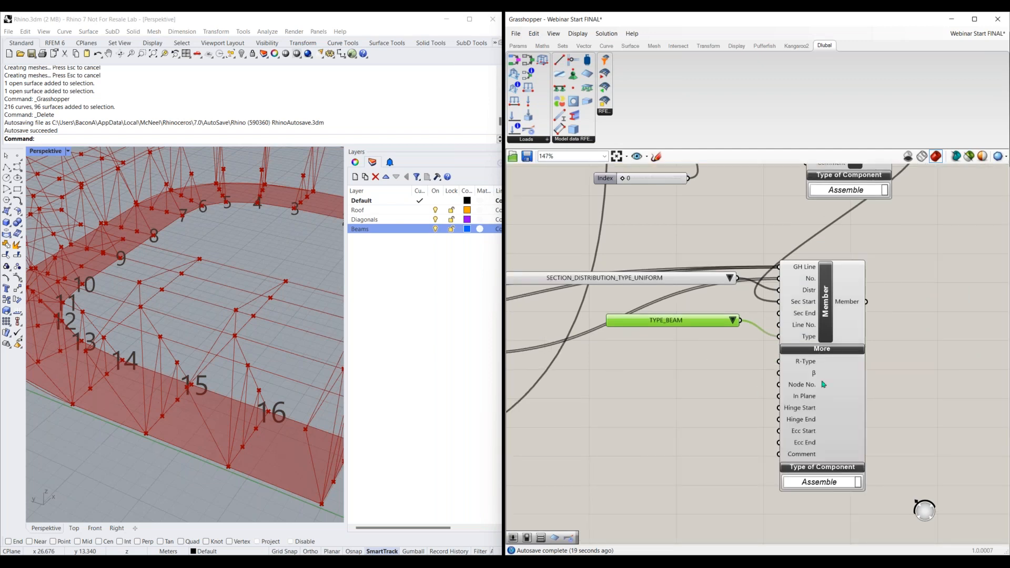
{"action": "scroll", "coordinate": [846, 392], "scroll_direction": "up", "scroll_amount": 3}
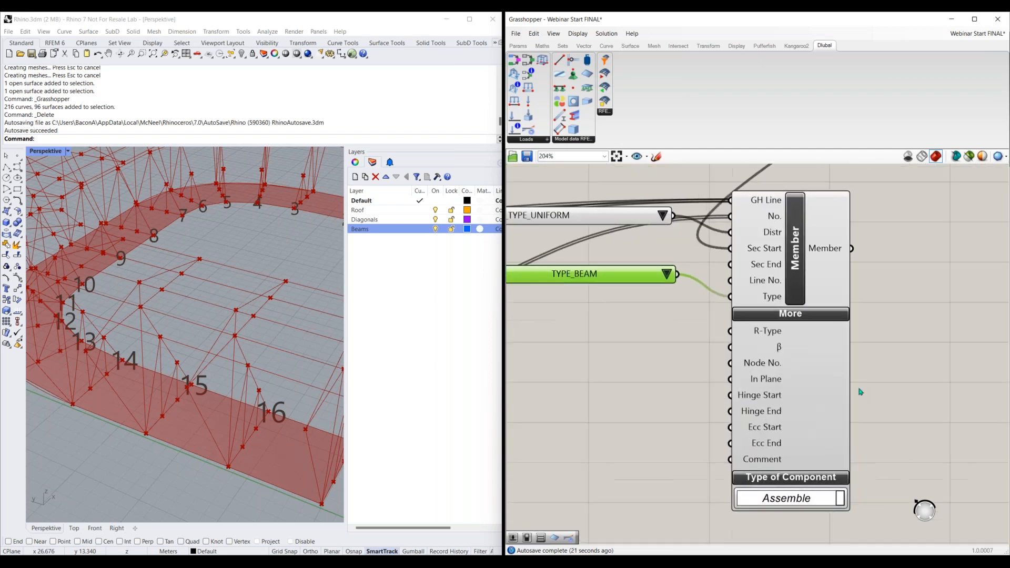
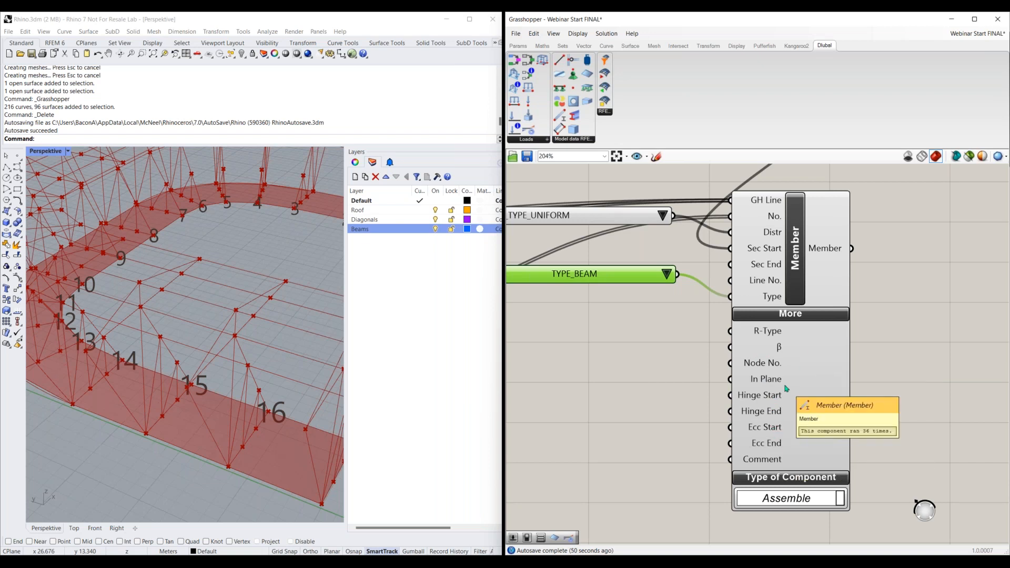
{"action": "scroll", "coordinate": [786, 389], "scroll_direction": "down", "scroll_amount": 3}
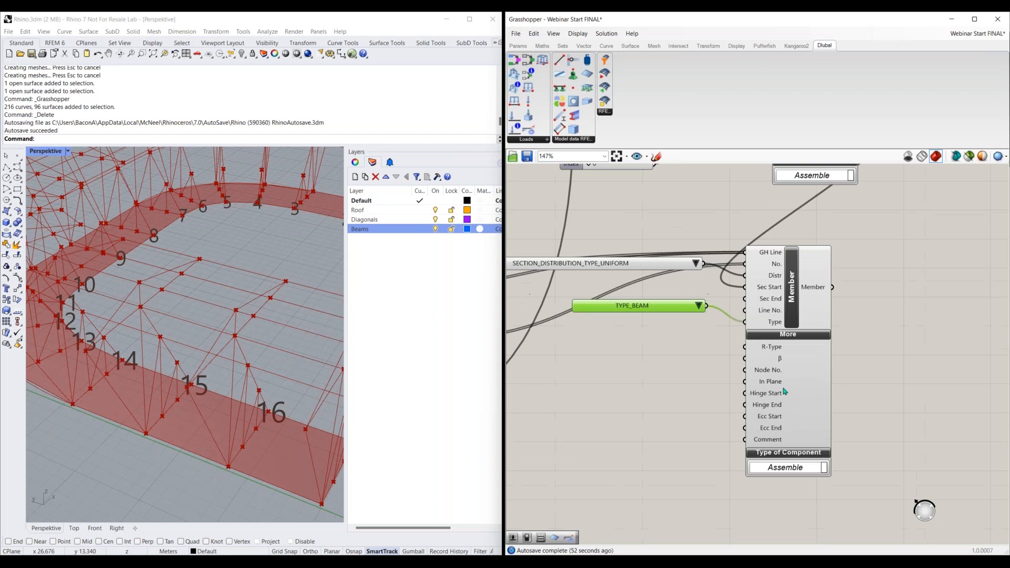
{"action": "right_click_drag", "start_coordinate": [806, 342], "coordinate": [661, 358]}
{"action": "scroll", "coordinate": [662, 357], "scroll_direction": "down", "scroll_amount": 1}
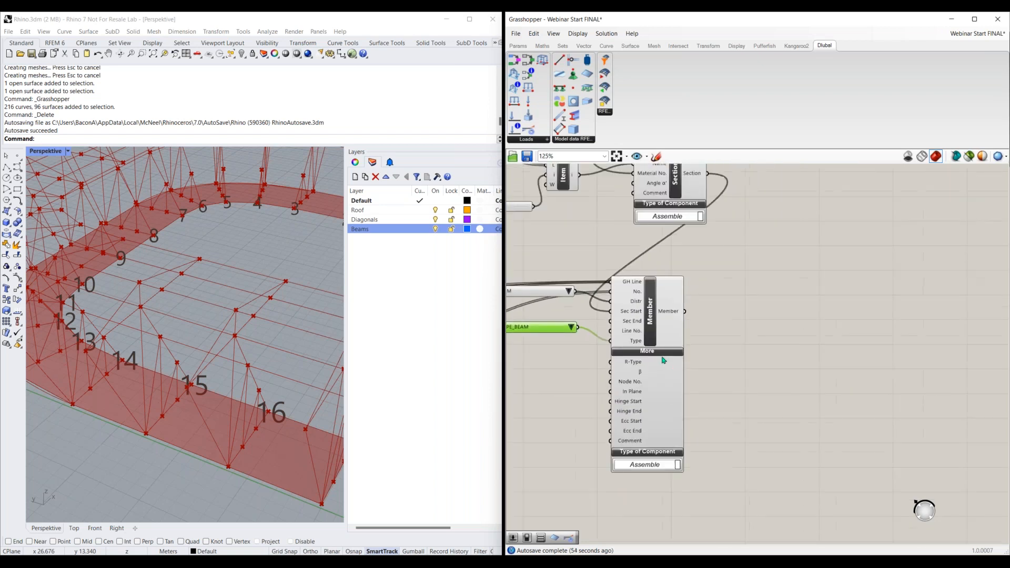
{"action": "left_click", "coordinate": [654, 353]}
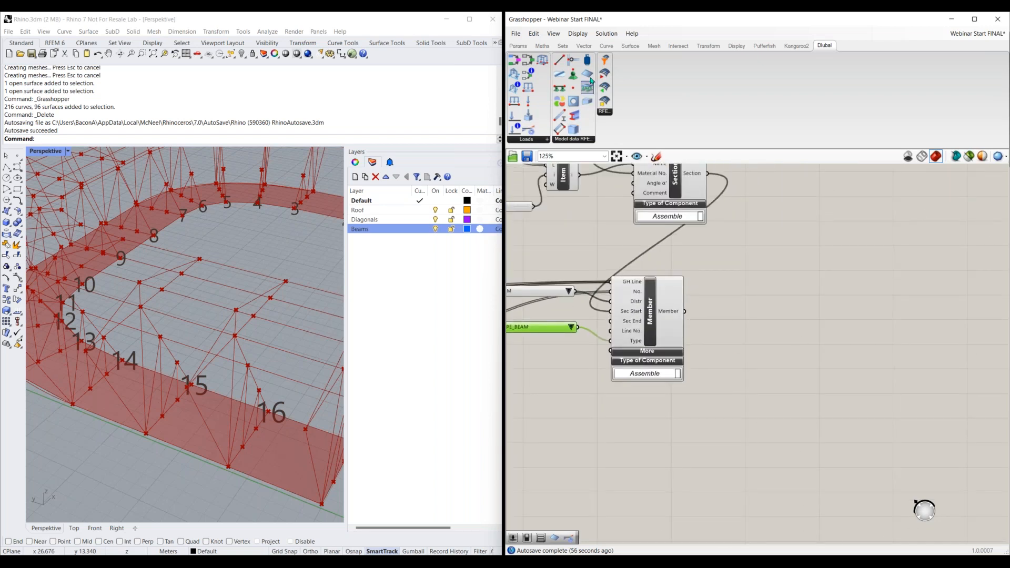
- Add a Dlubal Surface component to the canvas in the empty area beyond the Member component
{"action": "left_click_drag", "start_coordinate": [806, 345], "coordinate": [837, 314]}
{"action": "right_click_drag", "start_coordinate": [846, 376], "coordinate": [707, 407]}
{"action": "left_click_drag", "start_coordinate": [705, 342], "coordinate": [747, 330]}
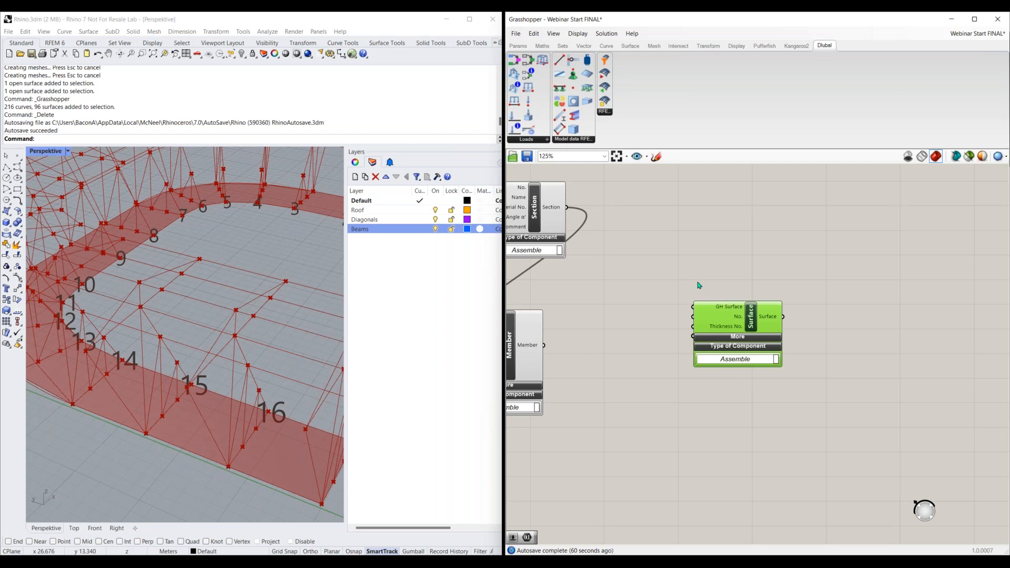
{"action": "right_click_drag", "start_coordinate": [521, 400], "coordinate": [710, 387]}
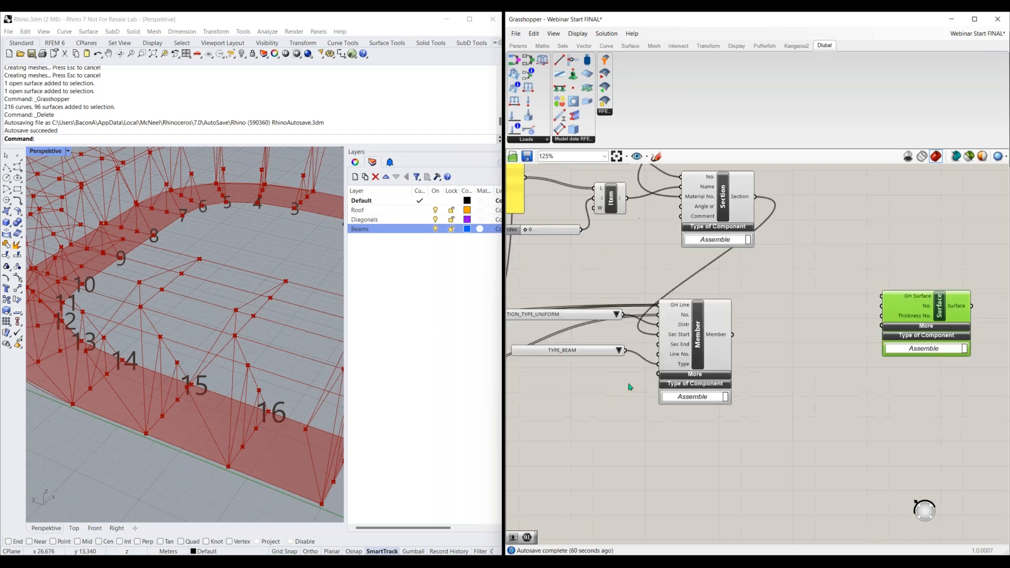
{"action": "mouse_move", "coordinate": [552, 410]}
{"action": "right_mouse_down"}
{"action": "mouse_move", "coordinate": [764, 404]}
{"action": "mouse_move", "coordinate": [533, 403]}
{"action": "right_mouse_up"}
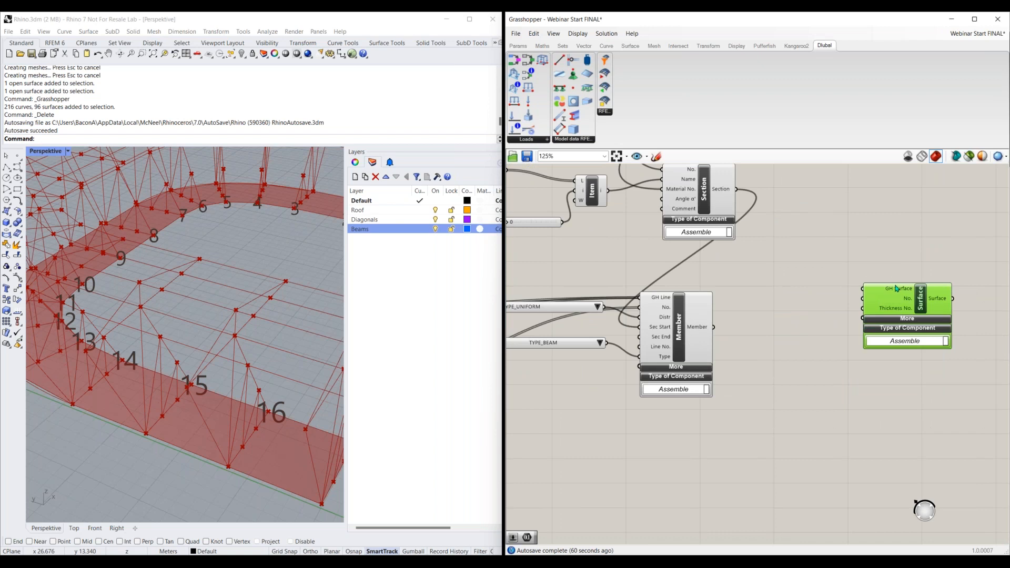
{"action": "right_click_drag", "start_coordinate": [547, 358], "coordinate": [840, 340]}
{"action": "right_click_drag", "start_coordinate": [570, 298], "coordinate": [777, 305]}
{"action": "right_click_drag", "start_coordinate": [793, 446], "coordinate": [764, 389]}
{"action": "right_click_drag", "start_coordinate": [667, 427], "coordinate": [622, 396]}
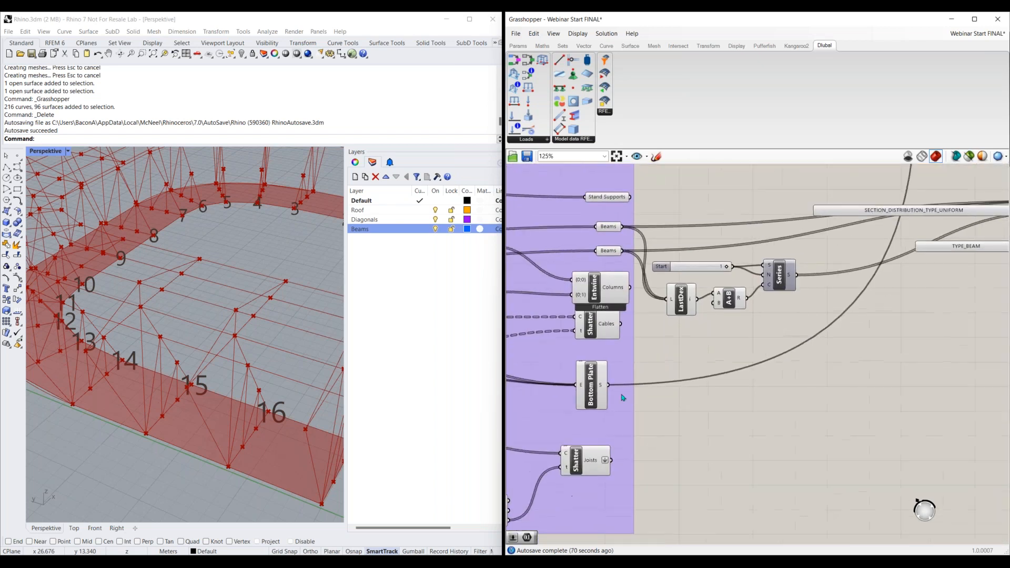
{"action": "left_click_drag", "start_coordinate": [611, 389], "coordinate": [787, 361]}
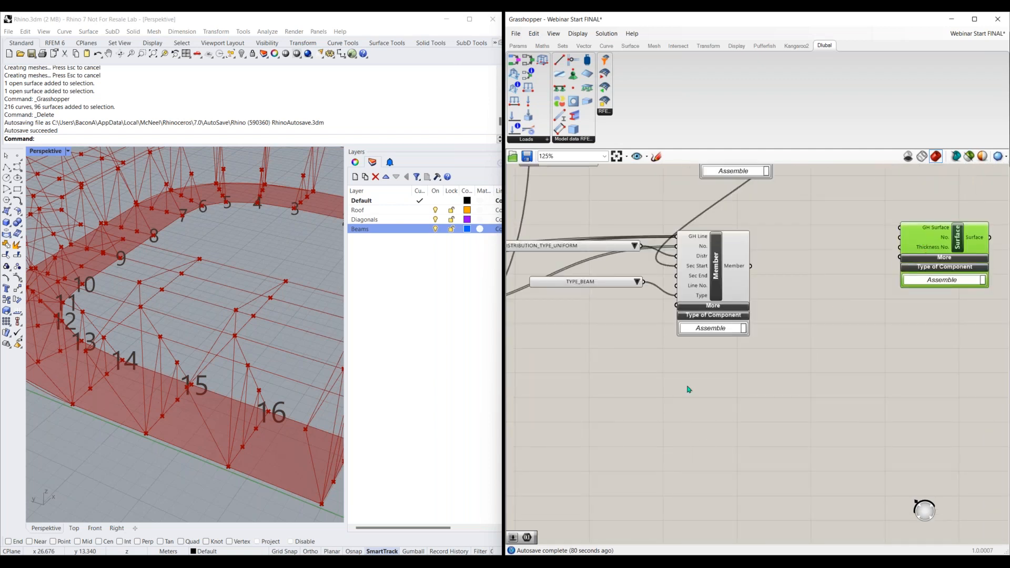
- Move the Surface component below the Member component and wire the Bottom Plate's S output into its GH Surface input
{"action": "left_click_drag", "start_coordinate": [688, 389], "coordinate": [639, 396]}
{"action": "right_click_drag", "start_coordinate": [550, 387], "coordinate": [752, 346]}
{"action": "right_click", "coordinate": [500, 441]}
{"action": "scroll", "coordinate": [621, 430], "scroll_direction": "down", "scroll_amount": 2}
{"action": "right_click_drag", "start_coordinate": [507, 424], "coordinate": [665, 365]}
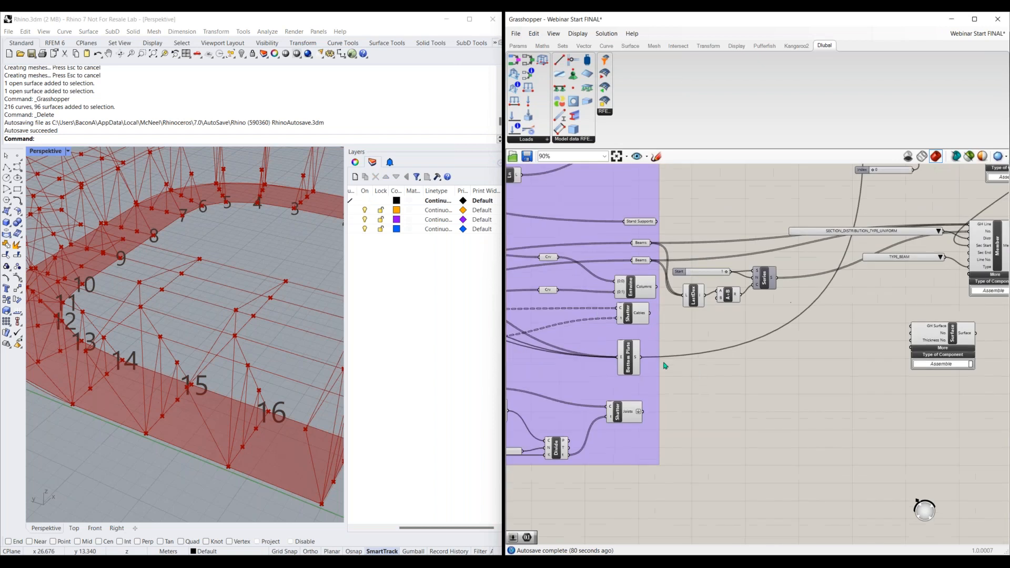
{"action": "left_click_drag", "start_coordinate": [640, 358], "coordinate": [910, 326]}
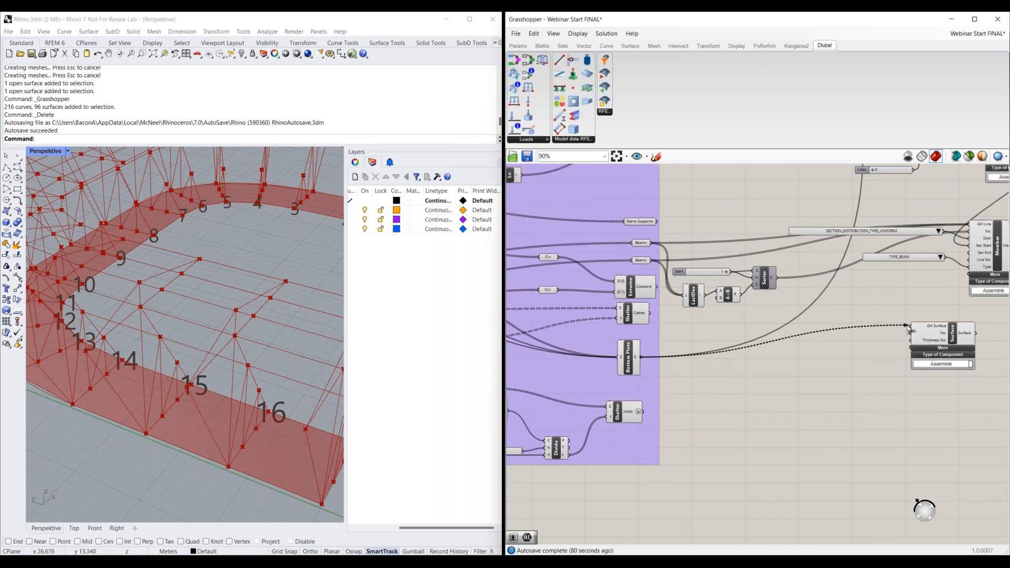
- Add a number slider with value 1 and wire it into the Surface component's No. input
{"action": "right_click_drag", "start_coordinate": [951, 341], "coordinate": [819, 363]}
{"action": "scroll", "coordinate": [819, 360], "scroll_direction": "up", "scroll_amount": 3}
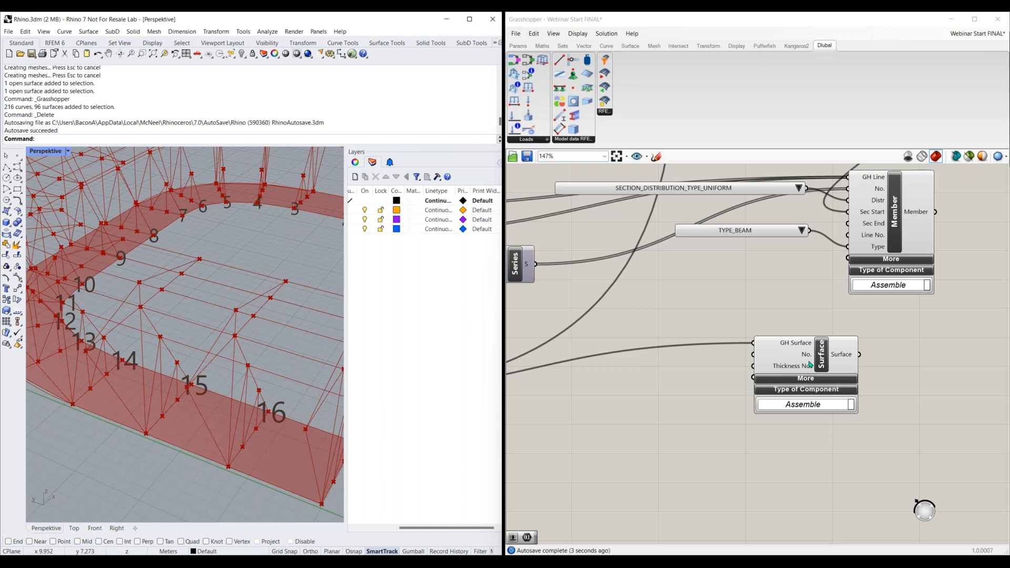
{"action": "mouse_move", "coordinate": [809, 363]}
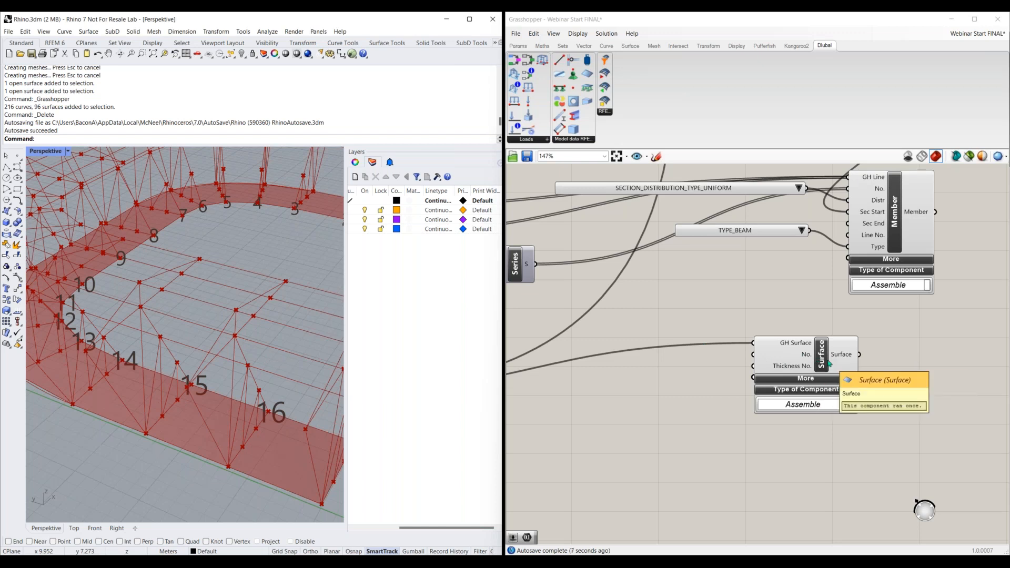
{"action": "double_click", "coordinate": [708, 358]}
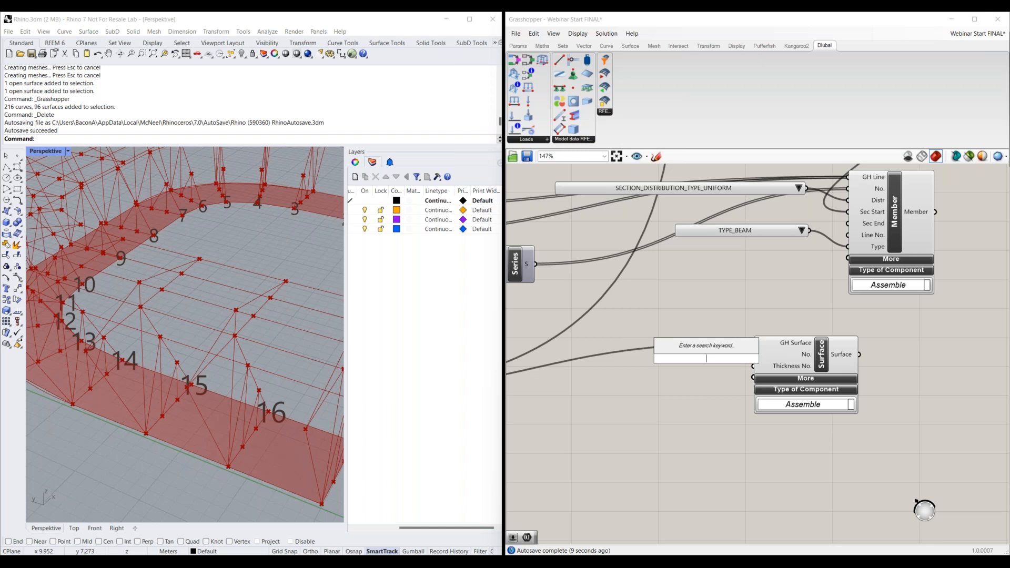
{"action": "type", "text": "slider"}
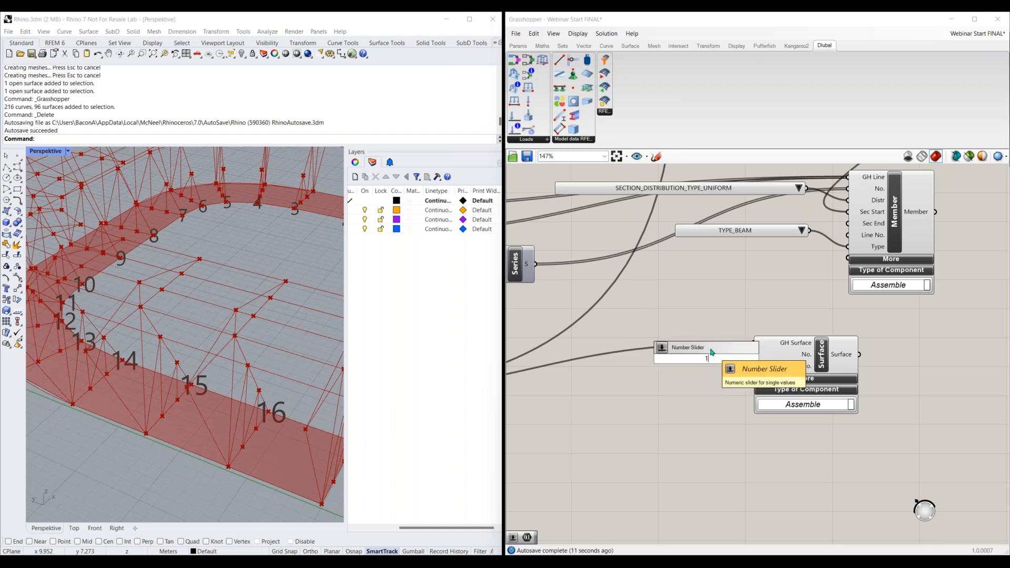
{"action": "key", "text": "Return"}
{"action": "mouse_move", "coordinate": [742, 358]}
{"action": "left_mouse_down"}
{"action": "mouse_move", "coordinate": [702, 358]}
{"action": "mouse_move", "coordinate": [753, 354]}
{"action": "left_mouse_up"}
{"action": "left_click_drag", "start_coordinate": [685, 361], "coordinate": [672, 356]}
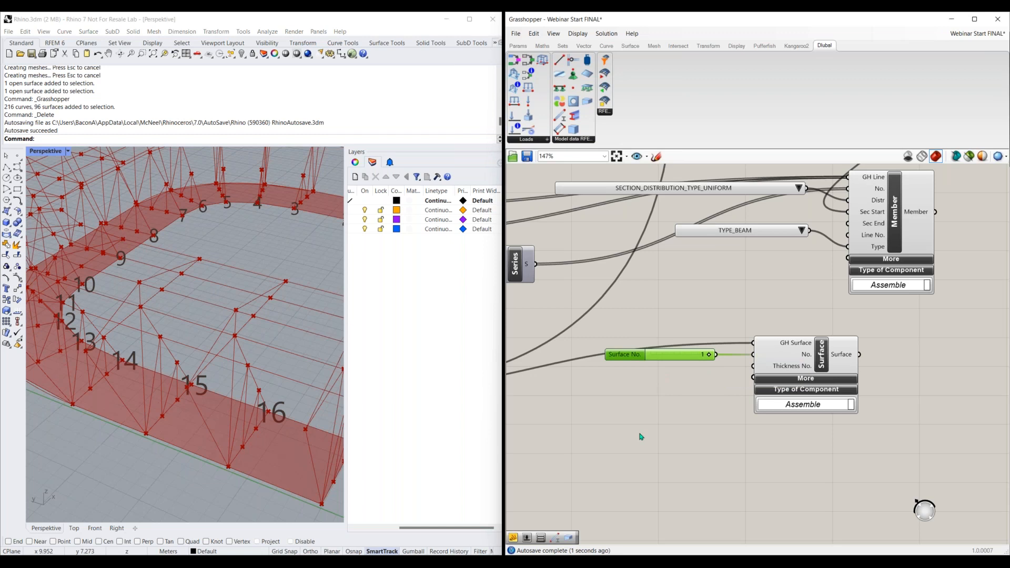
- Raise the Surface No. slider slightly and move the Surface component farther from it
{"action": "mouse_move", "coordinate": [799, 370]}
{"action": "left_click_drag", "start_coordinate": [676, 356], "coordinate": [670, 344]}
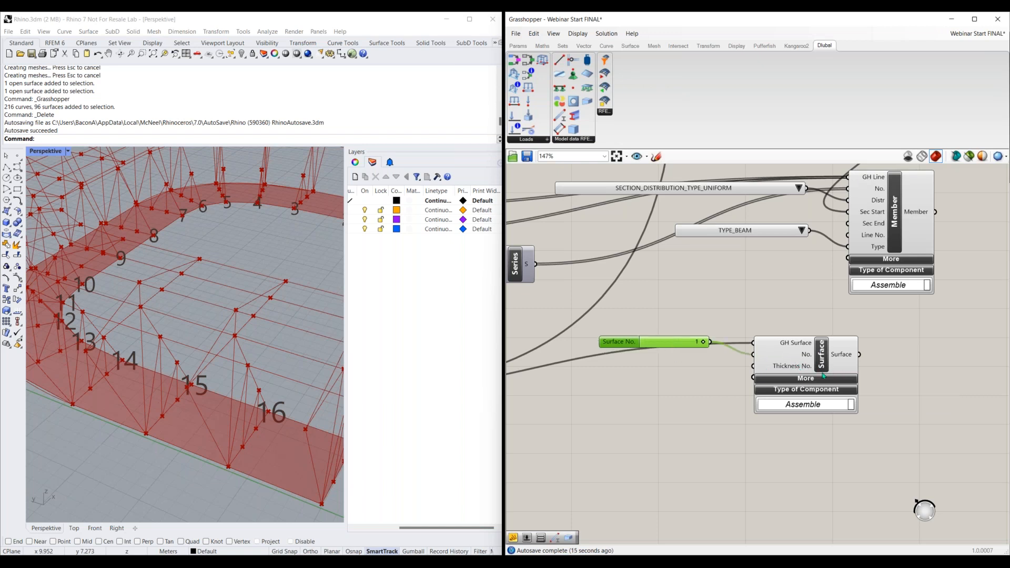
{"action": "left_click_drag", "start_coordinate": [842, 376], "coordinate": [865, 380]}
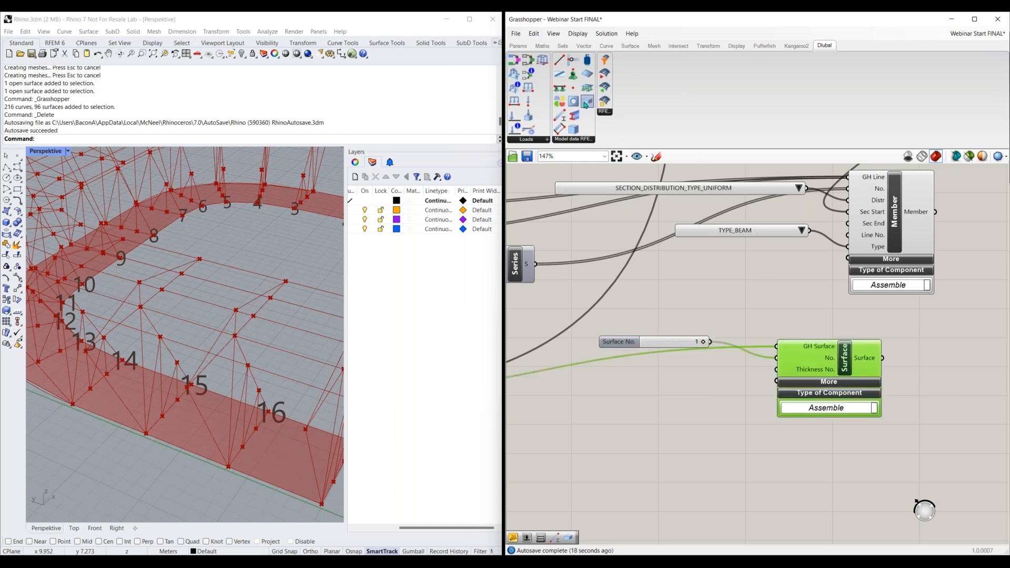
- Add a Dlubal Thickness component and place it just below the Surface component
{"action": "left_click_drag", "start_coordinate": [589, 105], "coordinate": [803, 304]}
{"action": "scroll", "coordinate": [723, 305], "scroll_direction": "down", "scroll_amount": 3}
{"action": "right_click_drag", "start_coordinate": [901, 313], "coordinate": [735, 329]}
{"action": "left_click_drag", "start_coordinate": [683, 322], "coordinate": [696, 443]}
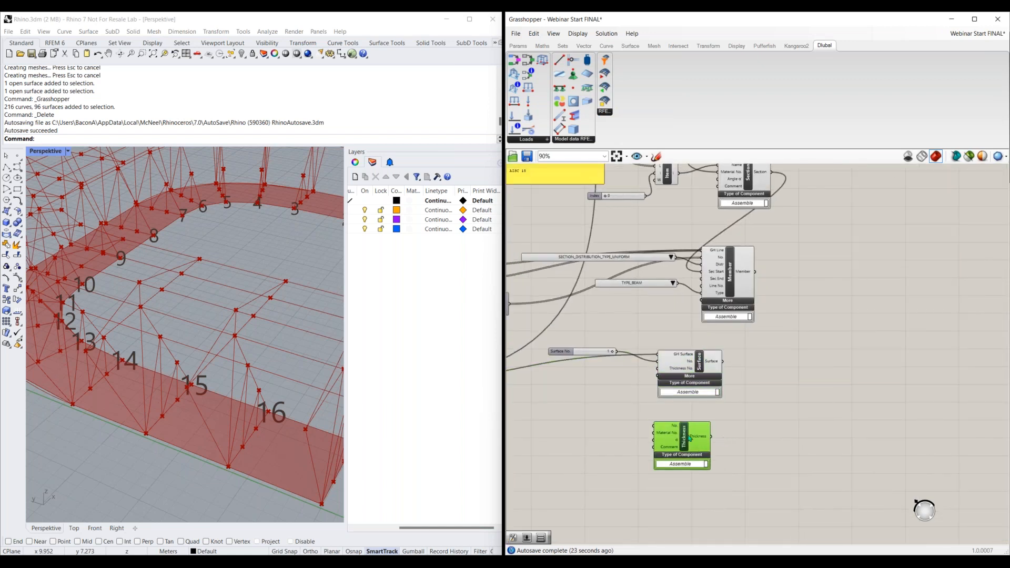
{"action": "scroll", "coordinate": [634, 443], "scroll_direction": "up", "scroll_amount": 1}
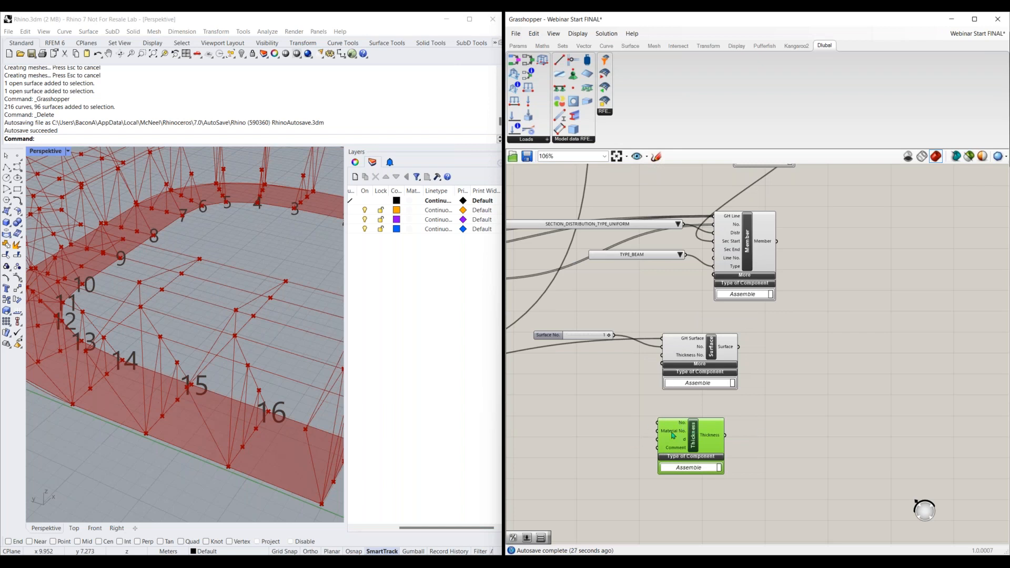
{"action": "left_click", "coordinate": [762, 434]}
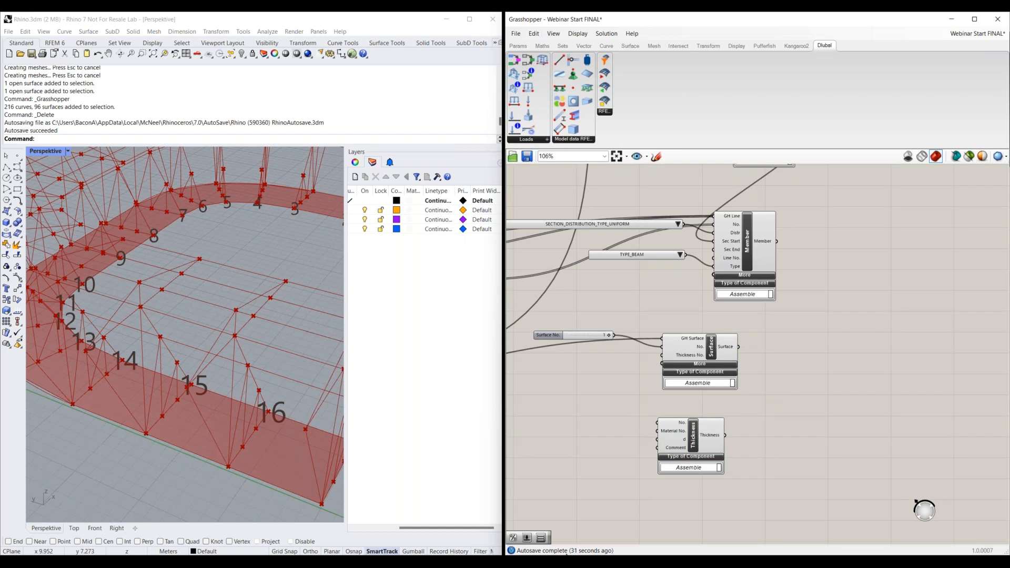
- Switch to RFEM 6, review the thickness and material settings for a new rectangular surface, and return to Grasshopper
{"action": "left_click", "coordinate": [566, 559]}
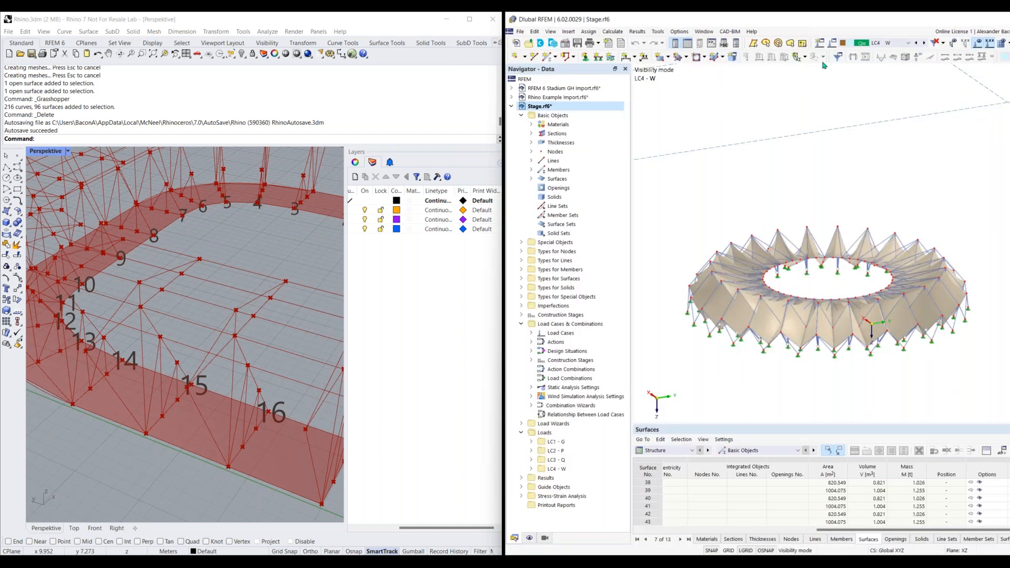
{"action": "left_click", "coordinate": [661, 57]}
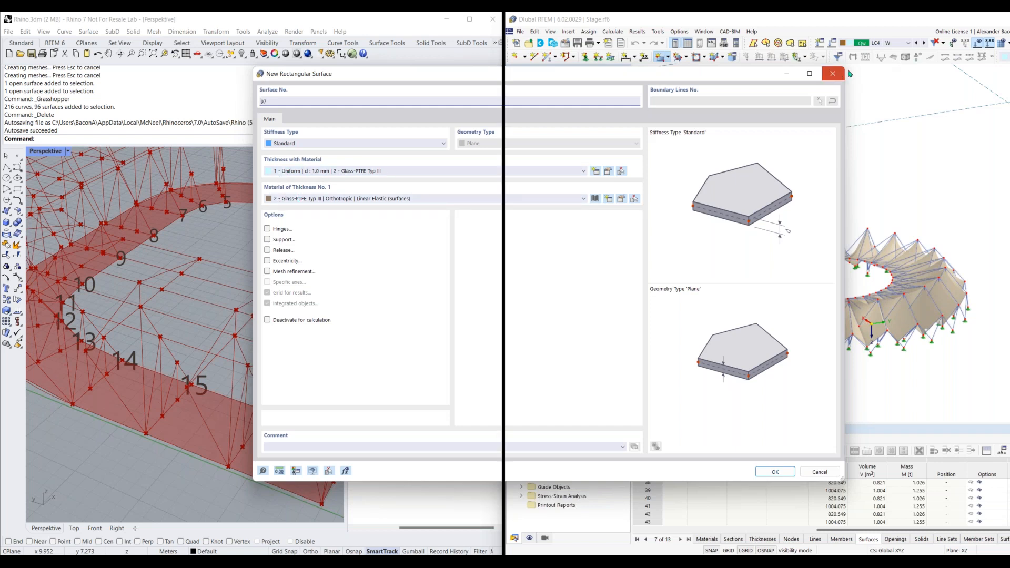
{"action": "left_click", "coordinate": [833, 74]}
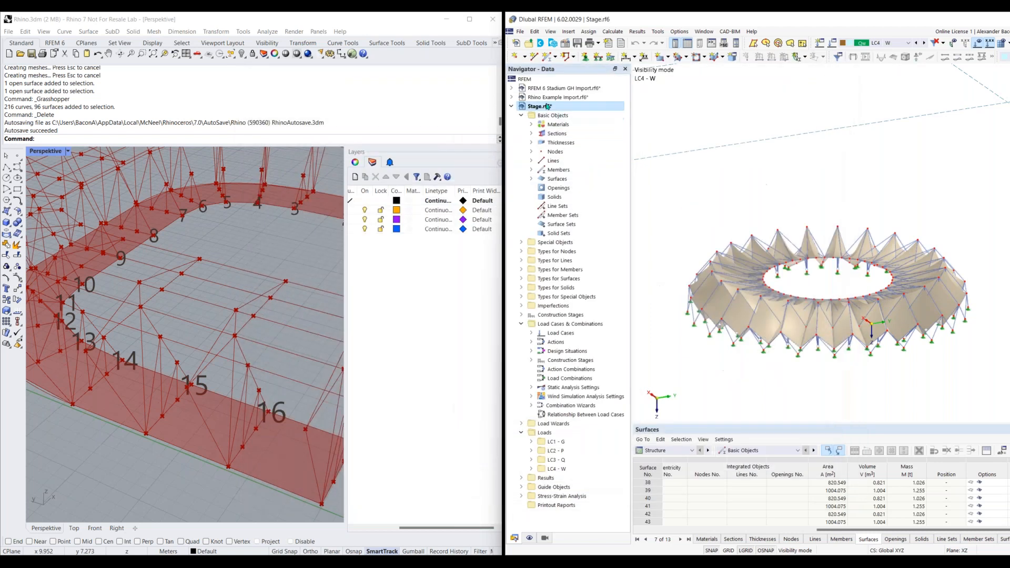
{"action": "double_click", "coordinate": [564, 88]}
{"action": "key", "text": "alt+Tab"}
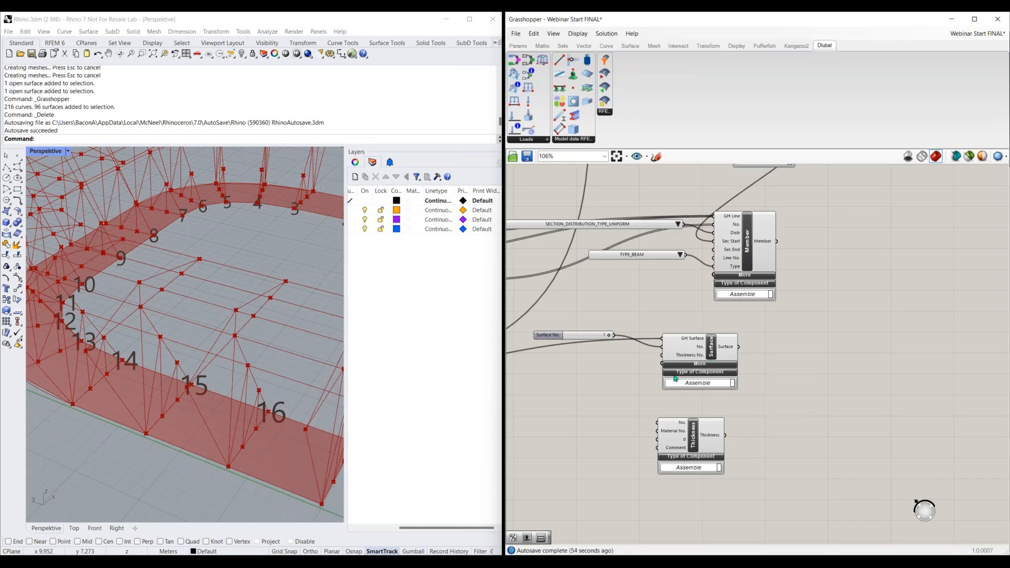
- Add a number slider with value 1, wire it into the Thickness component's No. input, and move the slider farther from the component
{"action": "double_click", "coordinate": [605, 429]}
{"action": "type", "text": "1"}
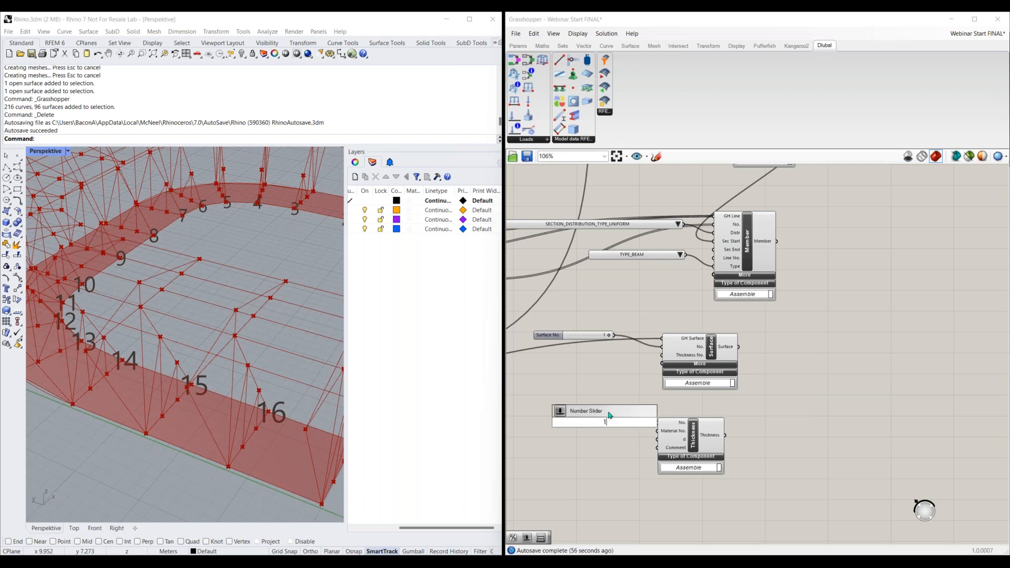
{"action": "left_click", "coordinate": [608, 416]}
{"action": "left_click_drag", "start_coordinate": [641, 424], "coordinate": [657, 422]}
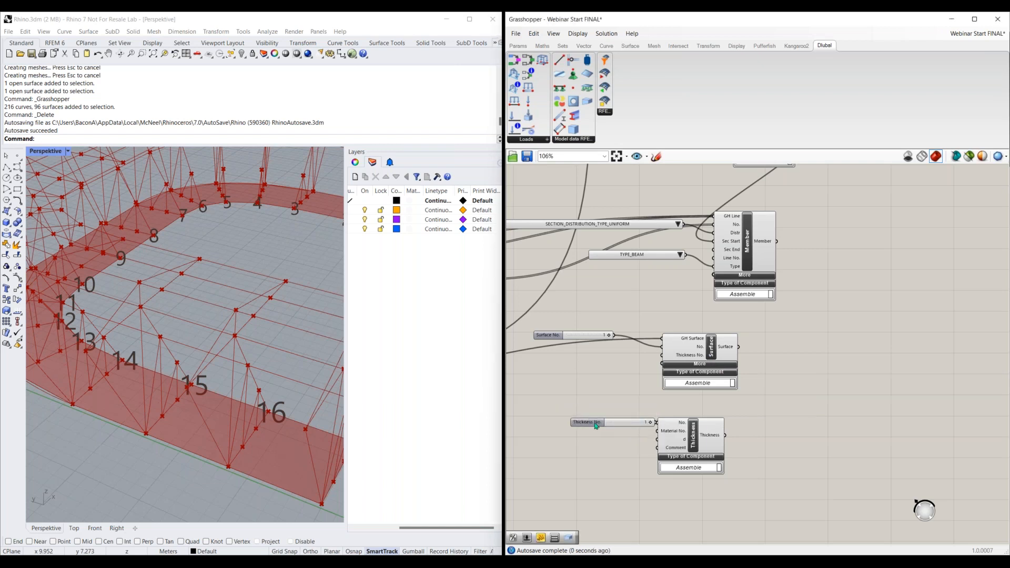
{"action": "left_click_drag", "start_coordinate": [594, 423], "coordinate": [572, 416]}
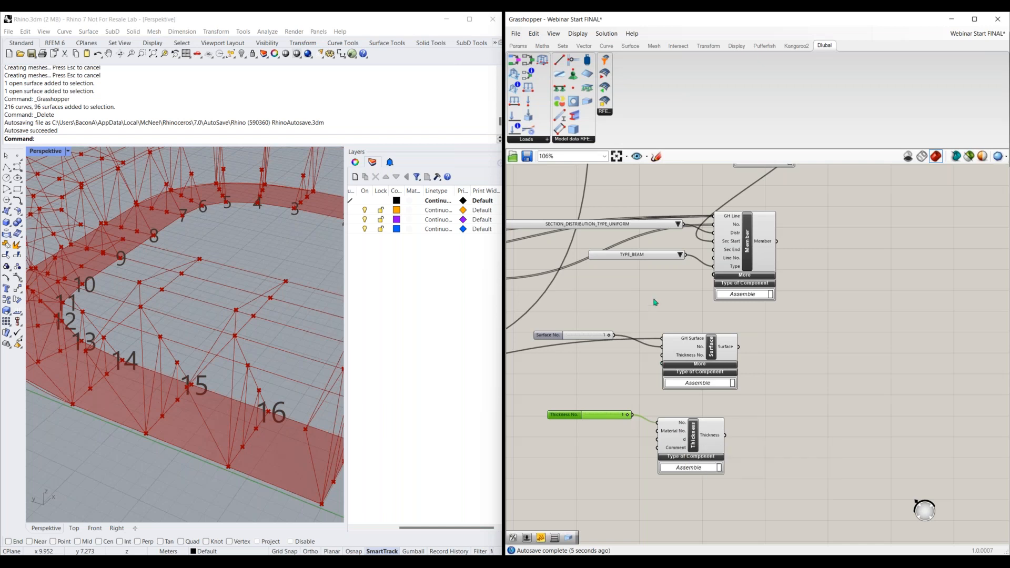
- Wire the material from the upstream definition into the Thickness component's Material No. input
{"action": "scroll", "coordinate": [655, 302], "scroll_direction": "down", "scroll_amount": 3}
{"action": "right_click_drag", "start_coordinate": [748, 251], "coordinate": [734, 189]}
{"action": "left_click_drag", "start_coordinate": [730, 185], "coordinate": [620, 501]}
{"action": "scroll", "coordinate": [619, 499], "scroll_direction": "up", "scroll_amount": 5}
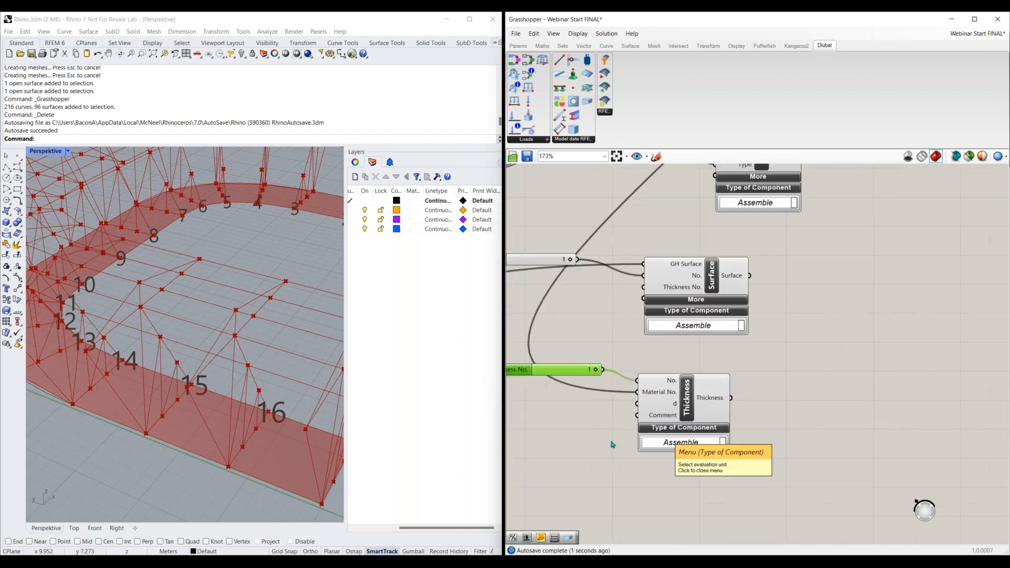
- Switch the canvas display to show component icons instead of names
{"action": "left_click", "coordinate": [578, 33]}
{"action": "left_click", "coordinate": [589, 54]}
{"action": "scroll", "coordinate": [765, 469], "scroll_direction": "down", "scroll_amount": 2}
{"action": "right_click_drag", "start_coordinate": [764, 469], "coordinate": [763, 453]}
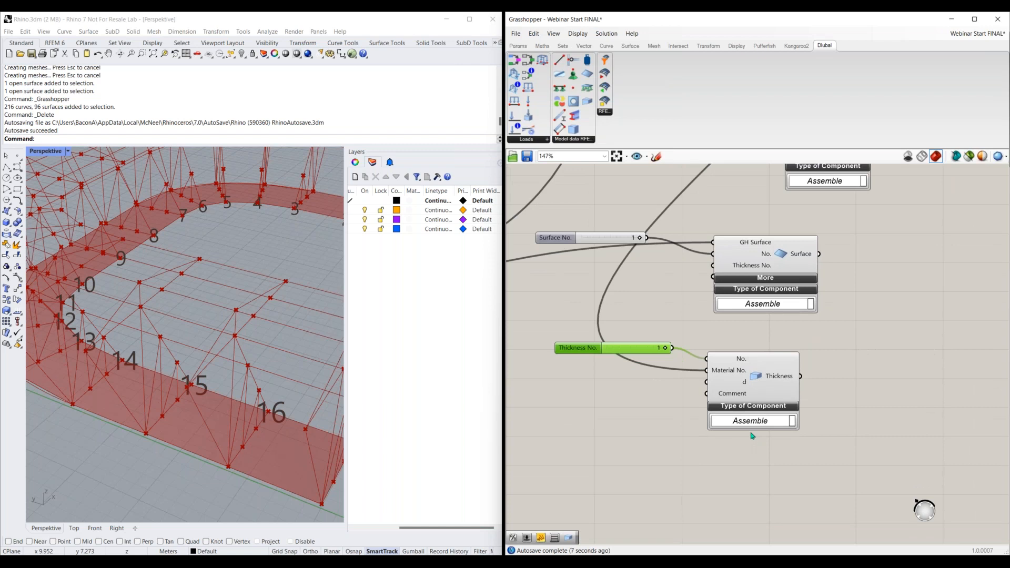
- Move the Thickness component farther along the canvas and reposition the Thickness No. slider just above its inputs
{"action": "right_click_drag", "start_coordinate": [771, 406], "coordinate": [802, 409]}
{"action": "left_click_drag", "start_coordinate": [777, 387], "coordinate": [808, 388]}
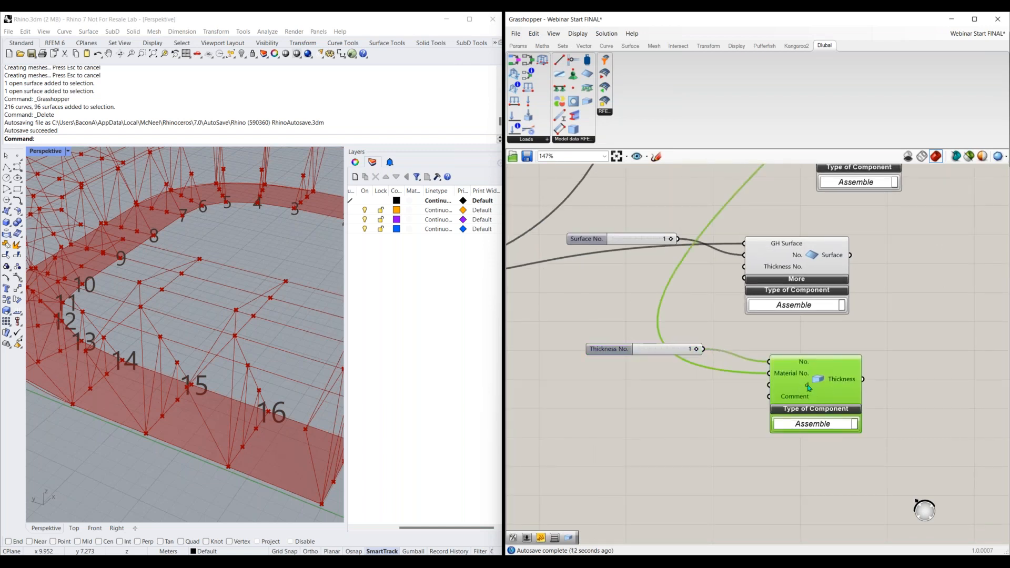
{"action": "right_click_drag", "start_coordinate": [709, 368], "coordinate": [663, 365]}
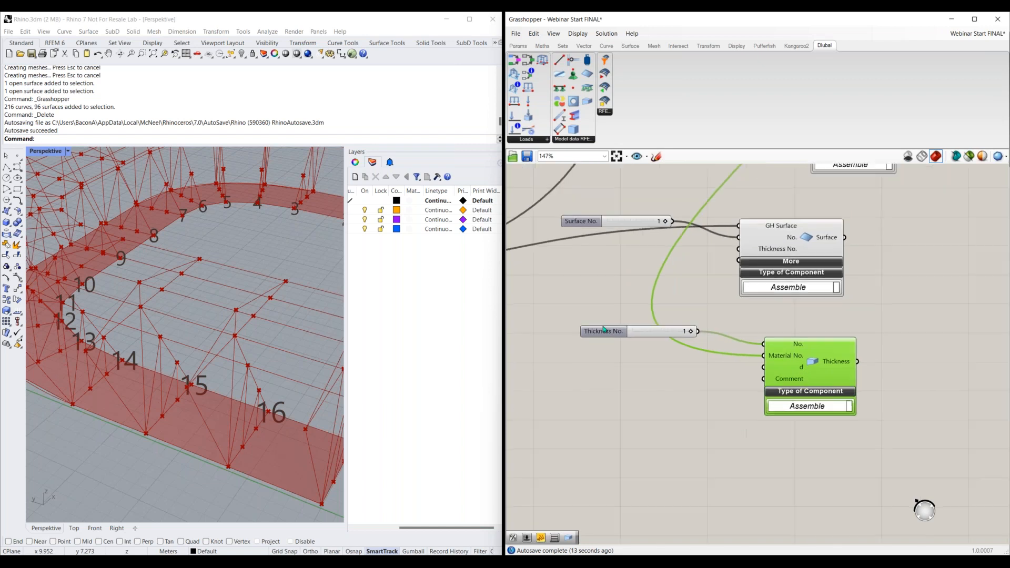
{"action": "left_click_drag", "start_coordinate": [604, 332], "coordinate": [603, 320]}
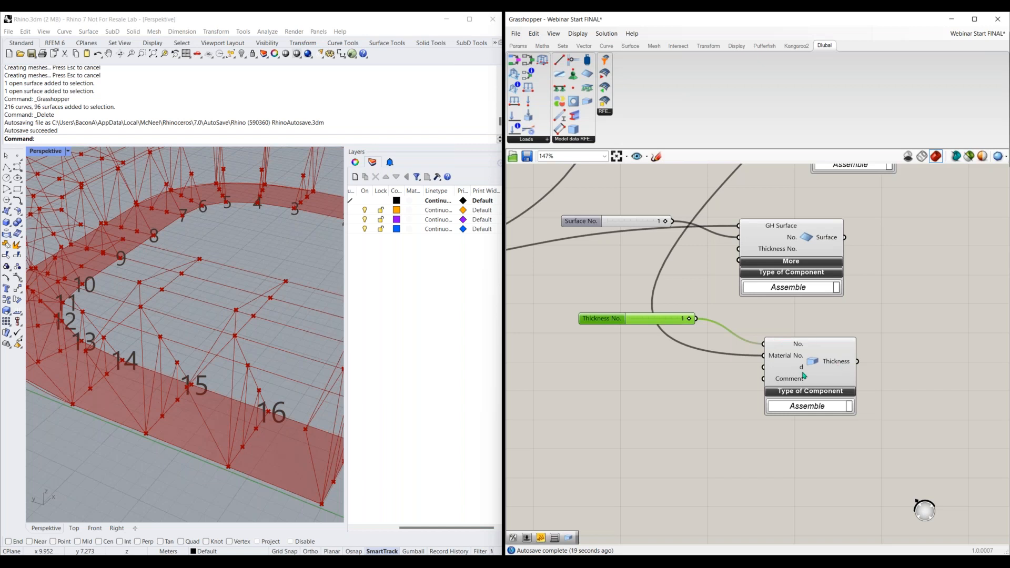
{"action": "mouse_move", "coordinate": [803, 371]}
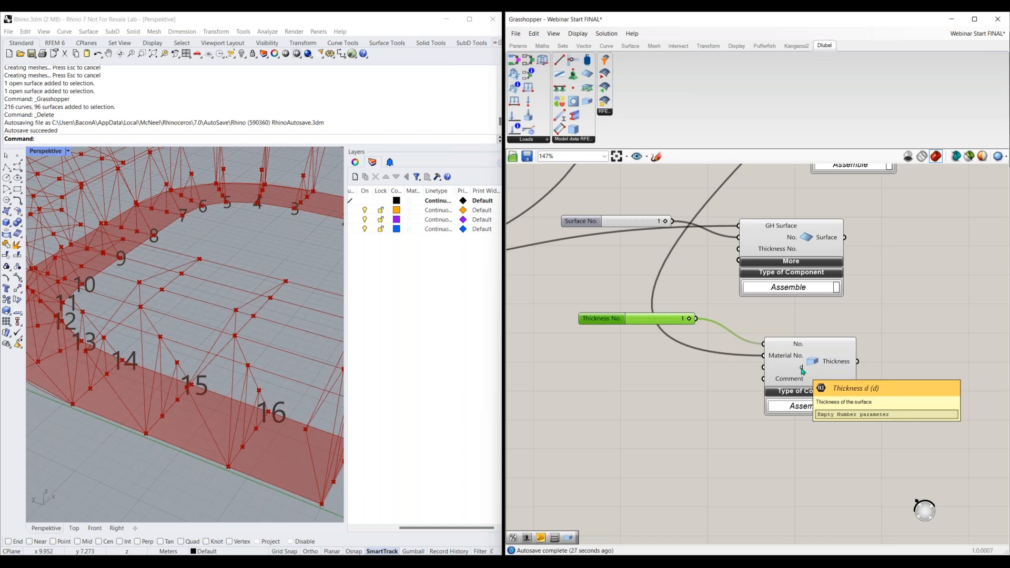
{"action": "scroll", "coordinate": [725, 416], "scroll_direction": "down", "scroll_amount": 2}
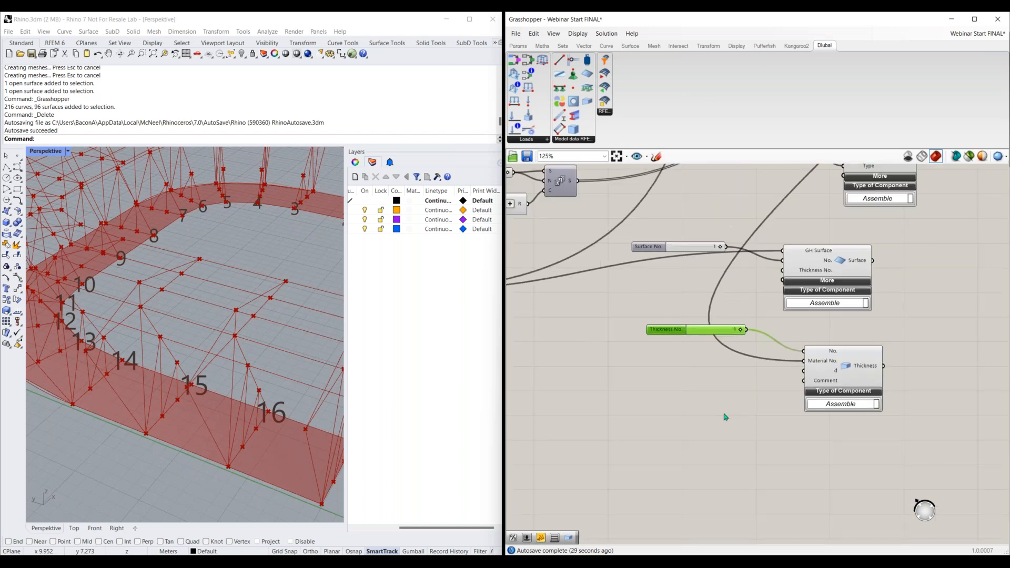
{"action": "left_click_drag", "start_coordinate": [672, 331], "coordinate": [697, 330]}
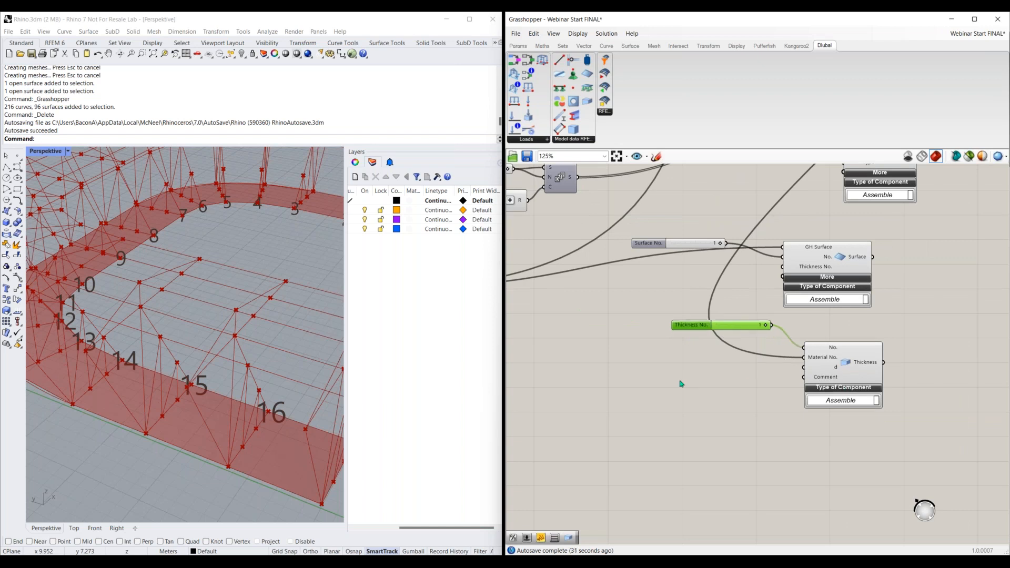
- Add a Division component beside the Thickness component and display component names instead of icons
{"action": "double_click", "coordinate": [717, 390]}
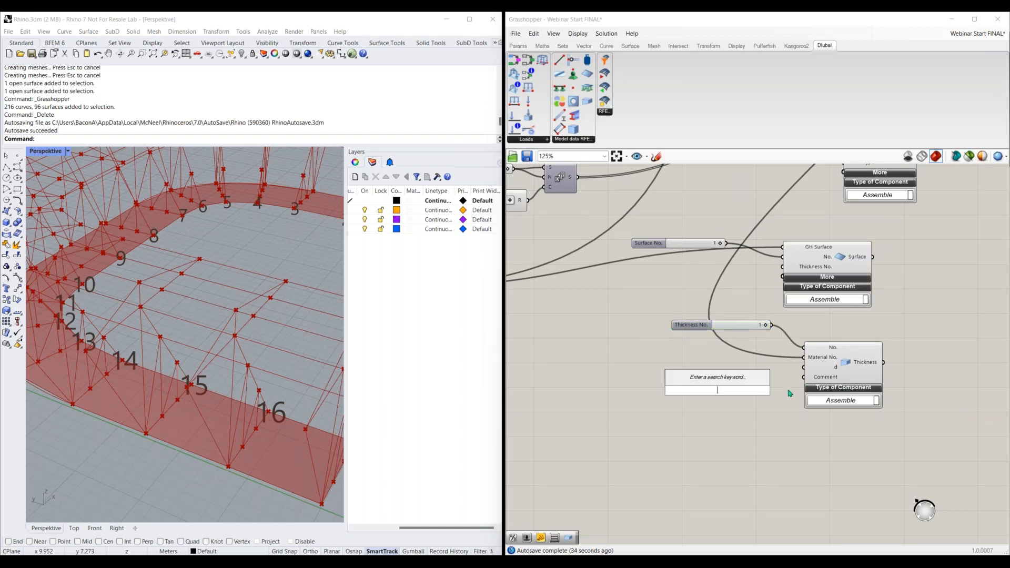
{"action": "type", "text": "a/b"}
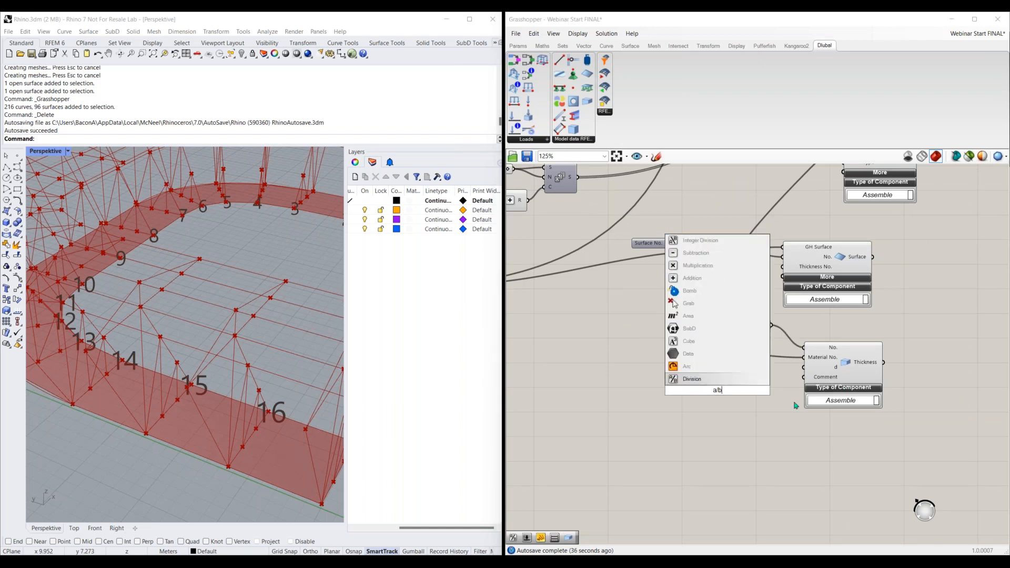
{"action": "key", "text": "Return"}
{"action": "left_click", "coordinate": [578, 33]}
{"action": "left_click", "coordinate": [584, 47]}
- Rename the Division component as Inches to Meters
{"action": "right_click", "coordinate": [701, 390]}
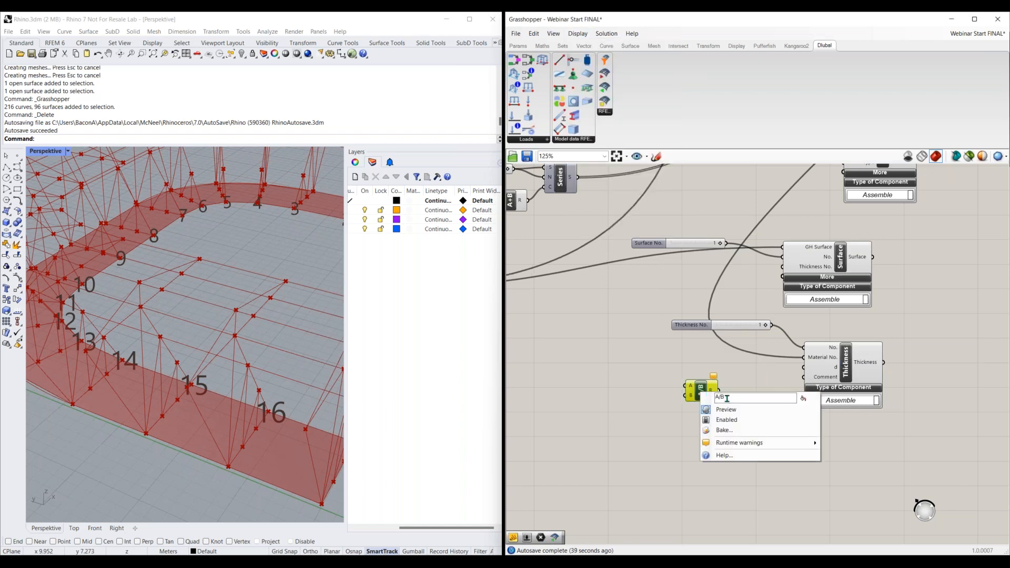
{"action": "key", "text": "BackSpace"}
{"action": "type", "text": "Inches to Metre"}
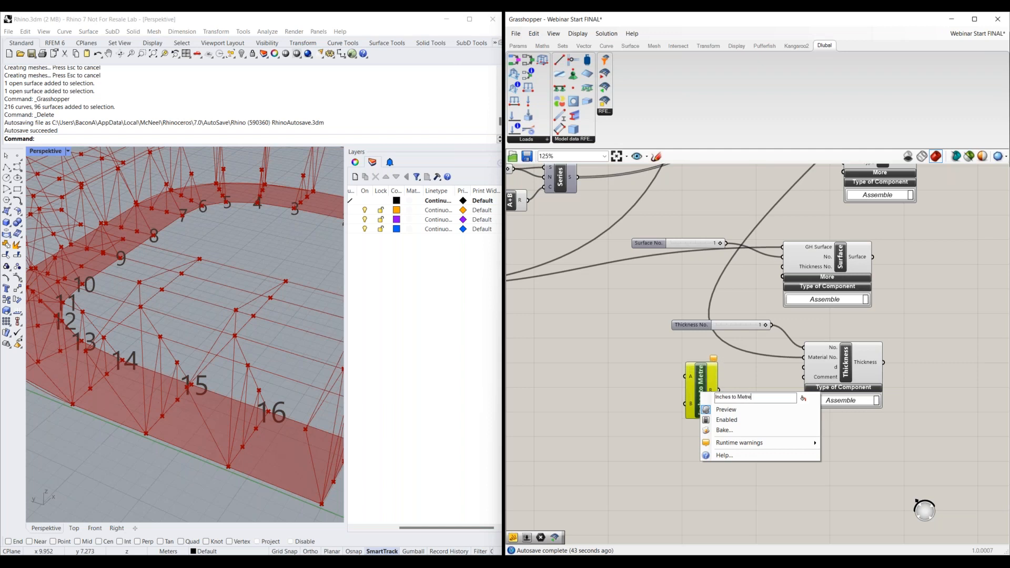
{"action": "key", "text": "BackSpace"}
{"action": "key", "text": "BackSpace"}
{"action": "type", "text": "ers"}
{"action": "key", "text": "Return"}
{"action": "left_click", "coordinate": [620, 386]}
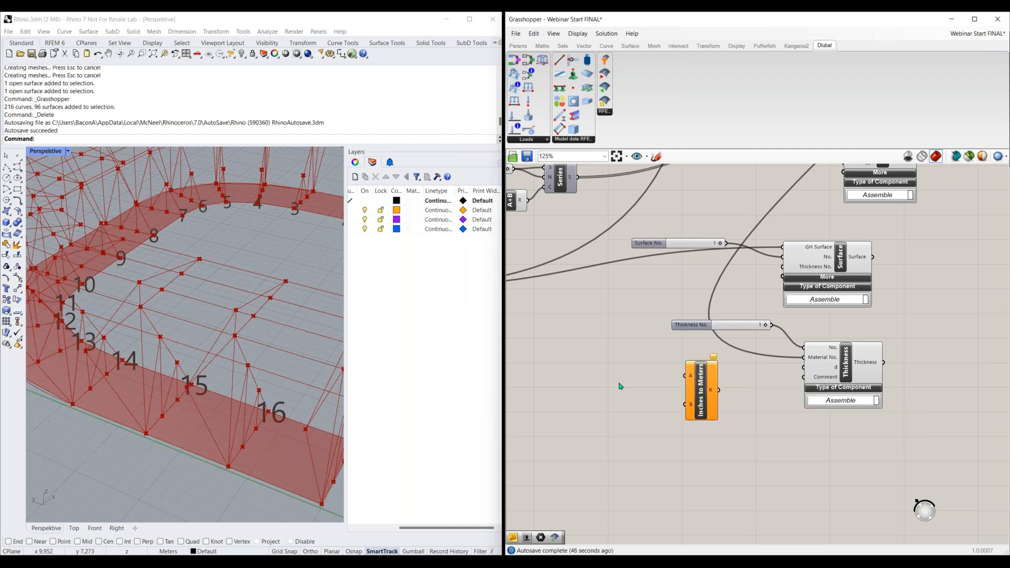
- Add a panel containing 39.37 and wire it into the B input of the Inches to Meters component
{"action": "double_click", "coordinate": [633, 413]}
{"action": "type", "text": "\""}
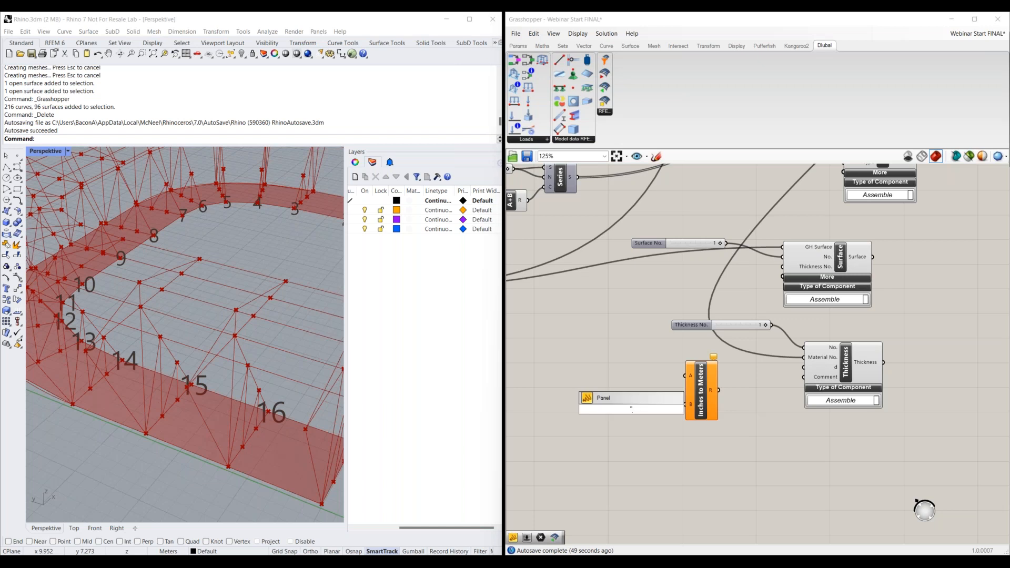
{"action": "type", "text": "39.37"}
{"action": "key", "text": "Return"}
{"action": "left_click_drag", "start_coordinate": [646, 409], "coordinate": [684, 405]}
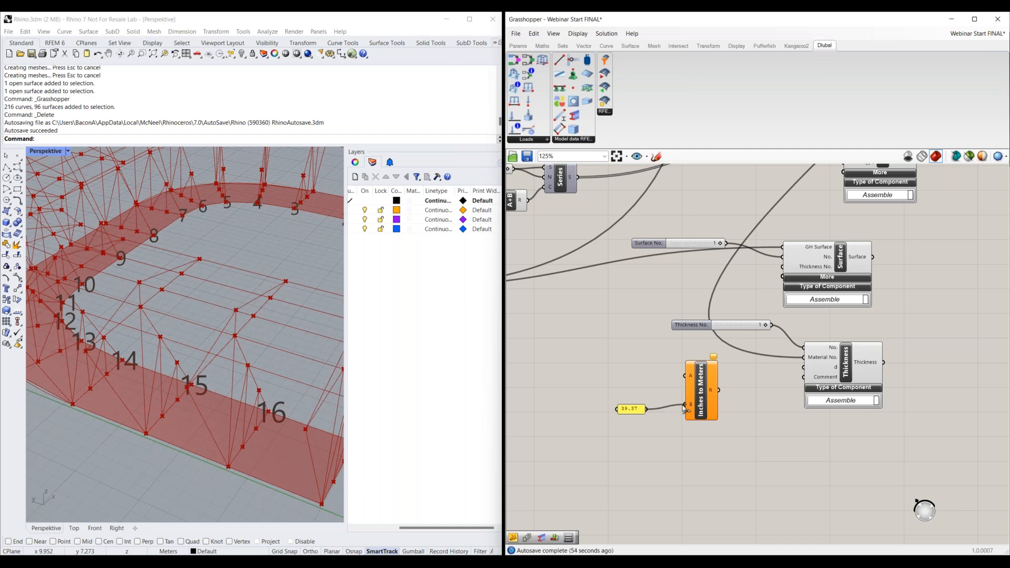
- Wire a number slider set to 8 into Inches to Meters' A input and its R output into the Thickness component's d input
{"action": "double_click", "coordinate": [618, 373]}
{"action": "type", "text": "10"}
{"action": "key", "text": "Return"}
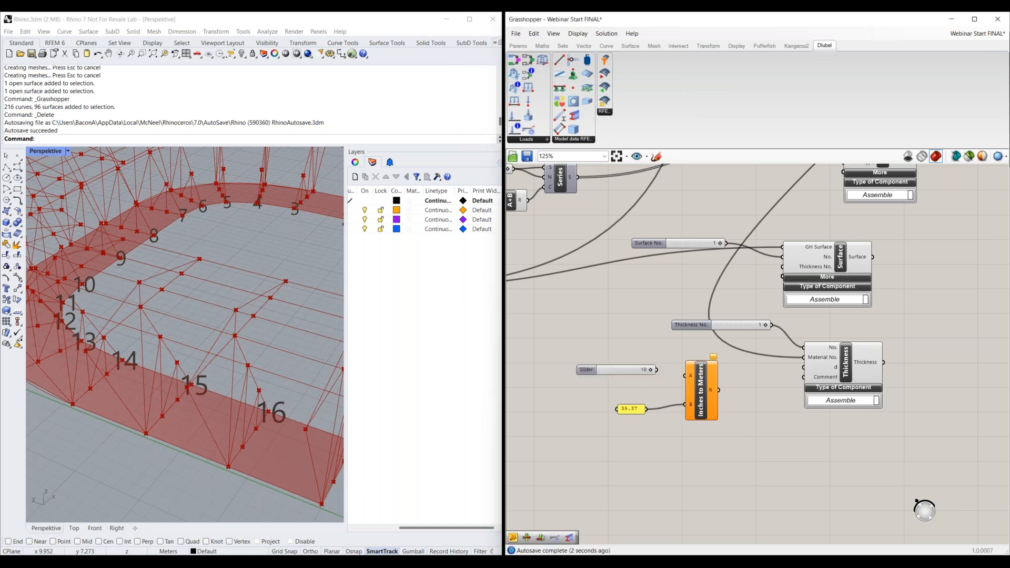
{"action": "left_click_drag", "start_coordinate": [592, 371], "coordinate": [577, 366]}
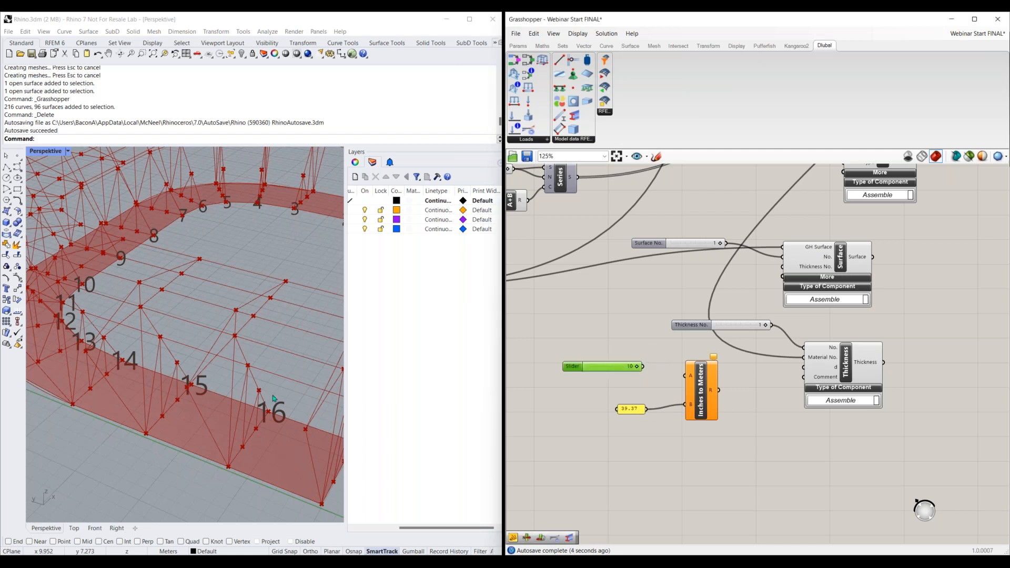
{"action": "mouse_move", "coordinate": [643, 367]}
{"action": "left_mouse_down"}
{"action": "mouse_move", "coordinate": [688, 377]}
{"action": "mouse_move", "coordinate": [624, 368]}
{"action": "left_mouse_up"}
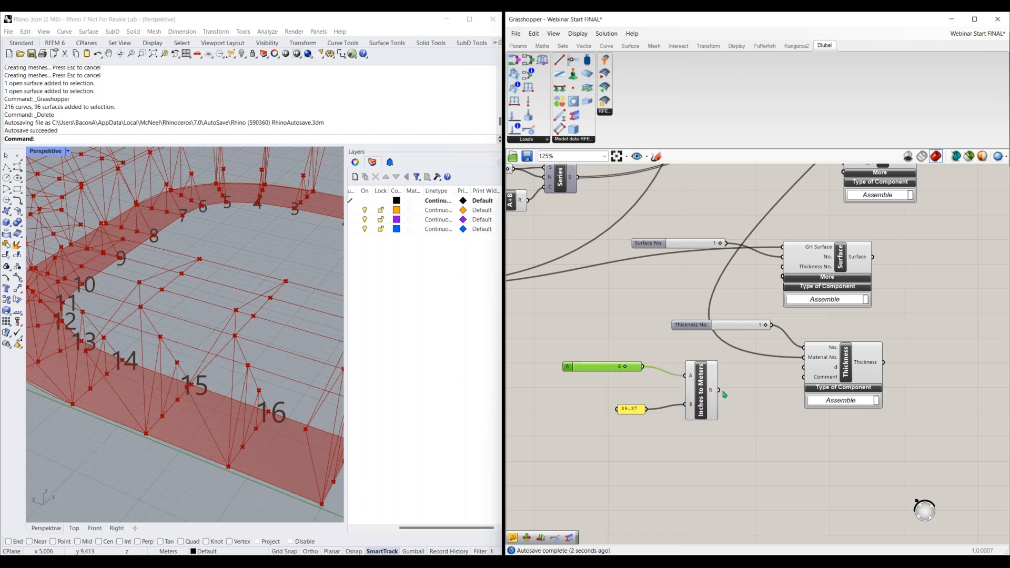
{"action": "left_click_drag", "start_coordinate": [803, 367], "coordinate": [719, 390]}
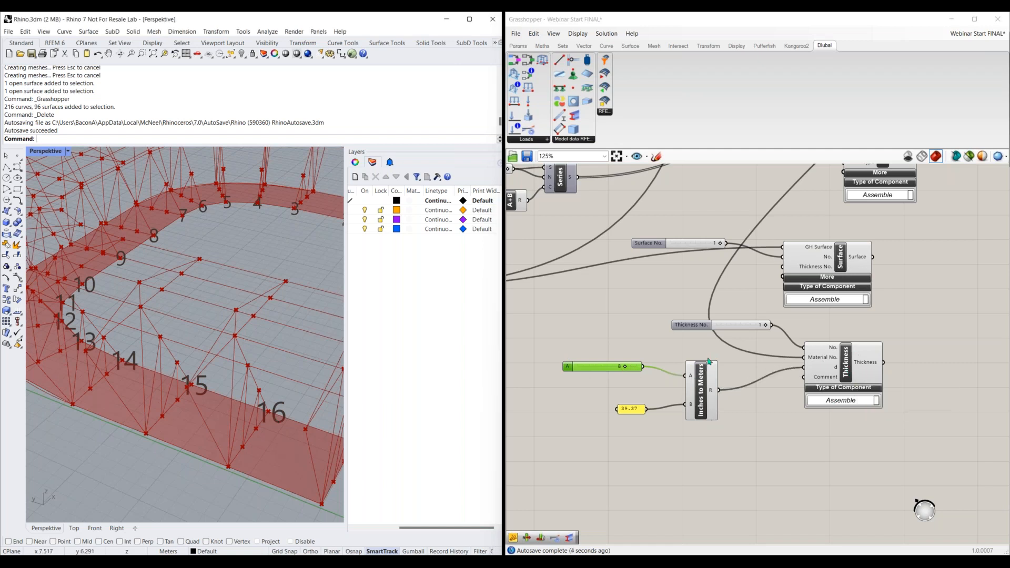
{"action": "left_click", "coordinate": [737, 354]}
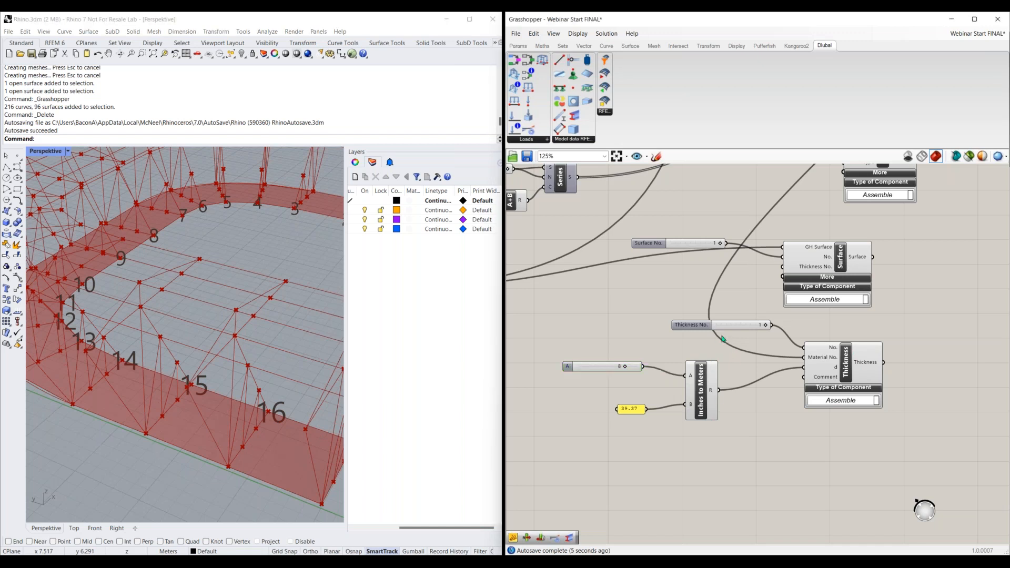
- Duplicate the Inches to Meters component with its slider and panel below the original, and delete the copy
{"action": "left_click_drag", "start_coordinate": [736, 343], "coordinate": [546, 456]}
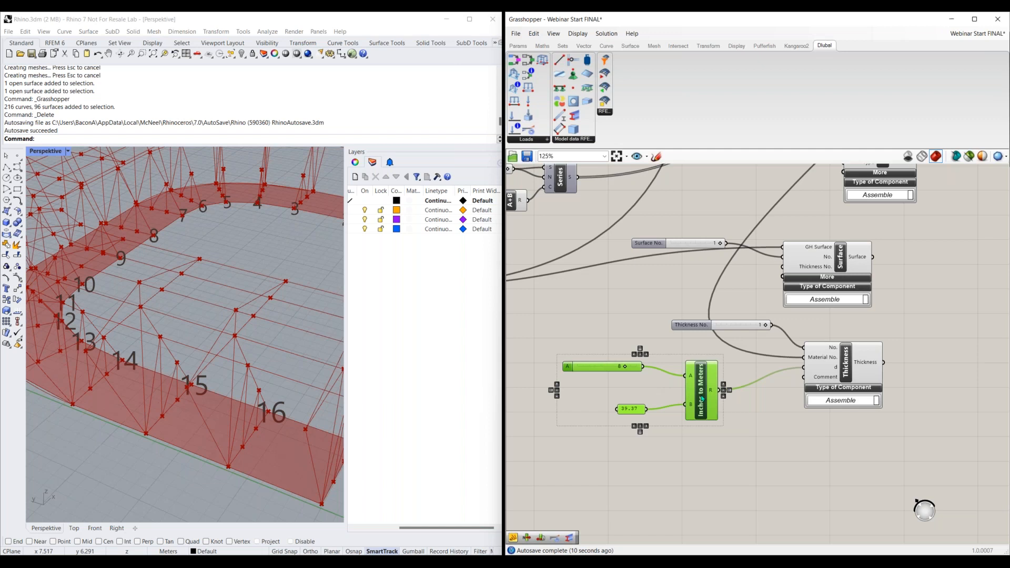
{"action": "left_click_drag", "start_coordinate": [712, 387], "coordinate": [734, 466]}
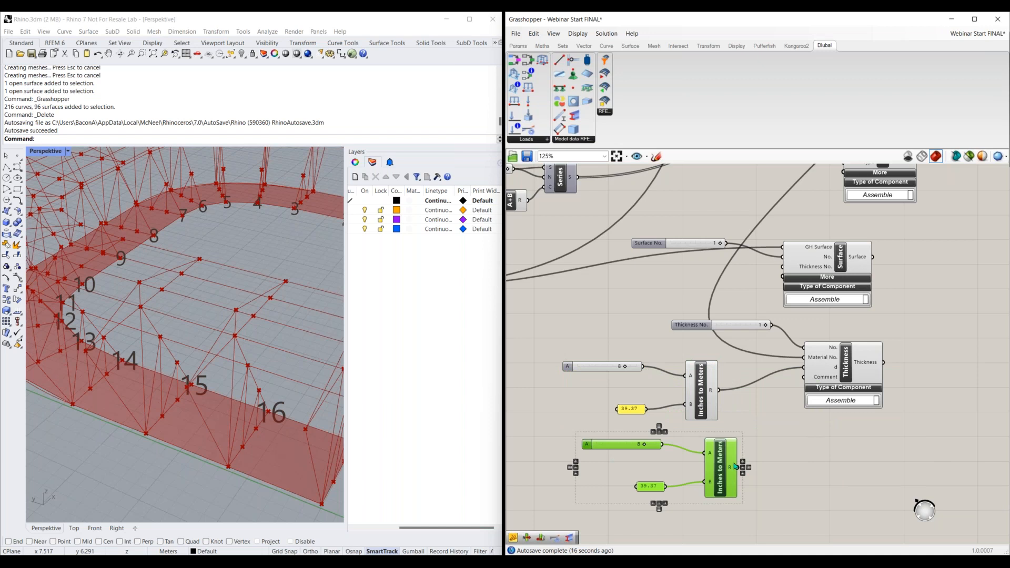
{"action": "key", "text": "Delete"}
- Wire the Thickness output into the Surface component's Thickness No. input and move the two components farther apart
{"action": "right_click_drag", "start_coordinate": [780, 442], "coordinate": [729, 463]}
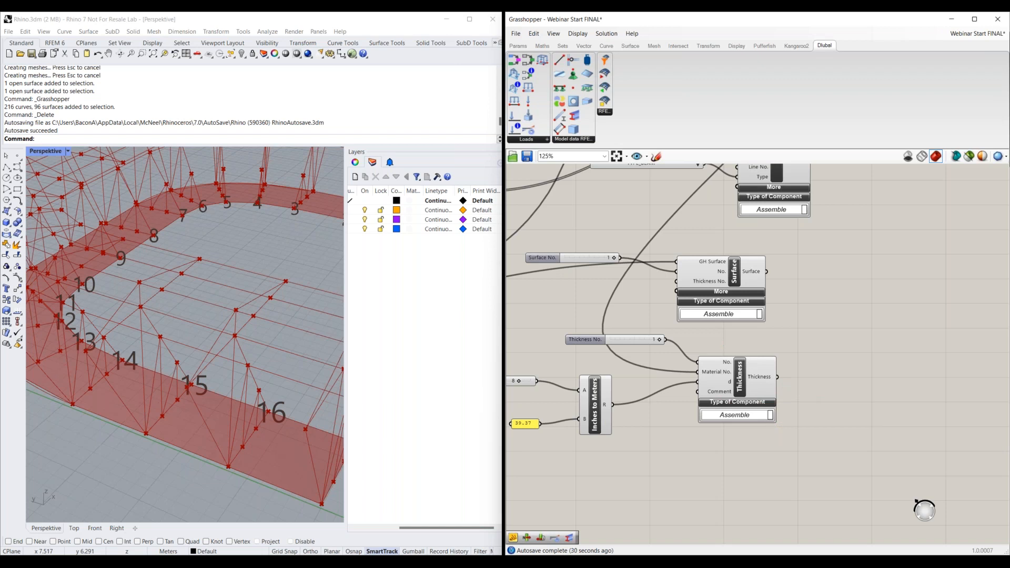
{"action": "left_click_drag", "start_coordinate": [777, 376], "coordinate": [676, 281]}
{"action": "left_click_drag", "start_coordinate": [715, 392], "coordinate": [679, 399]}
{"action": "left_click_drag", "start_coordinate": [719, 284], "coordinate": [789, 285]}
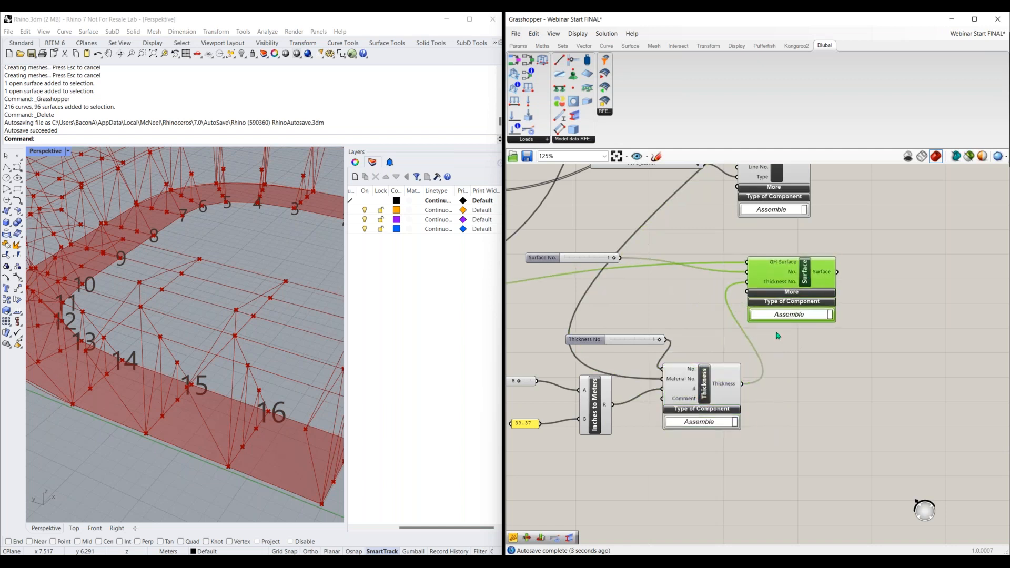
- Expand the Surface component's additional inputs and spread the Surface and Thickness components apart to make room
{"action": "left_click", "coordinate": [793, 293]}
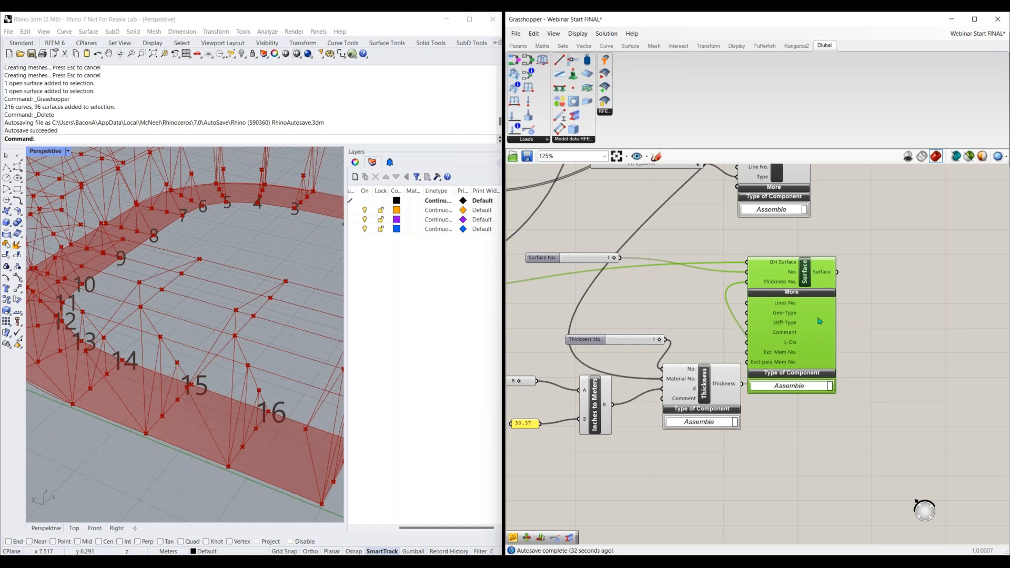
{"action": "left_click_drag", "start_coordinate": [820, 321], "coordinate": [878, 297]}
{"action": "right_click_drag", "start_coordinate": [770, 391], "coordinate": [644, 352]}
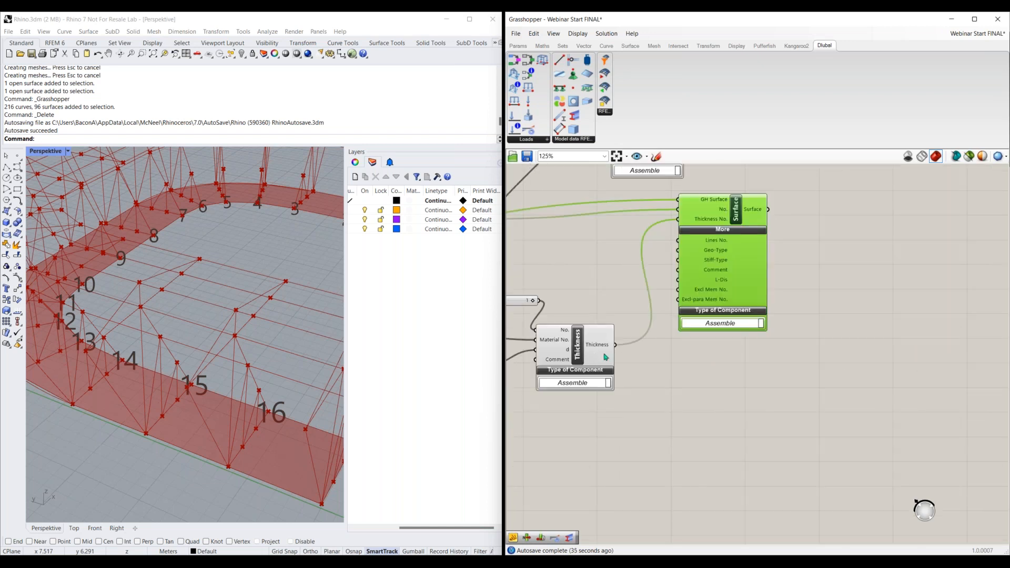
{"action": "left_click_drag", "start_coordinate": [597, 347], "coordinate": [585, 338]}
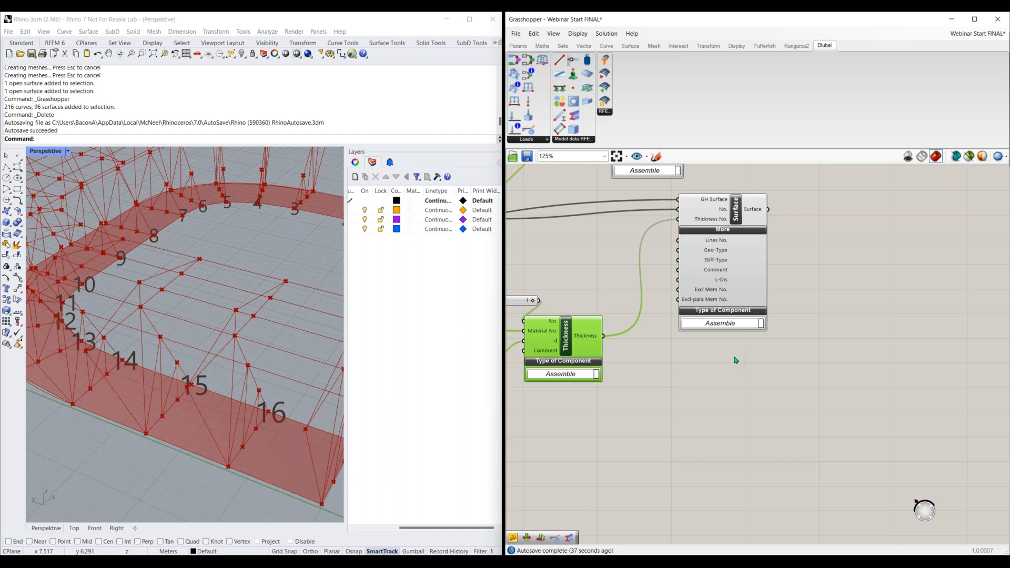
- Add a Dlubal Nodal Support component below the Surface component
{"action": "left_click_drag", "start_coordinate": [574, 74], "coordinate": [652, 418]}
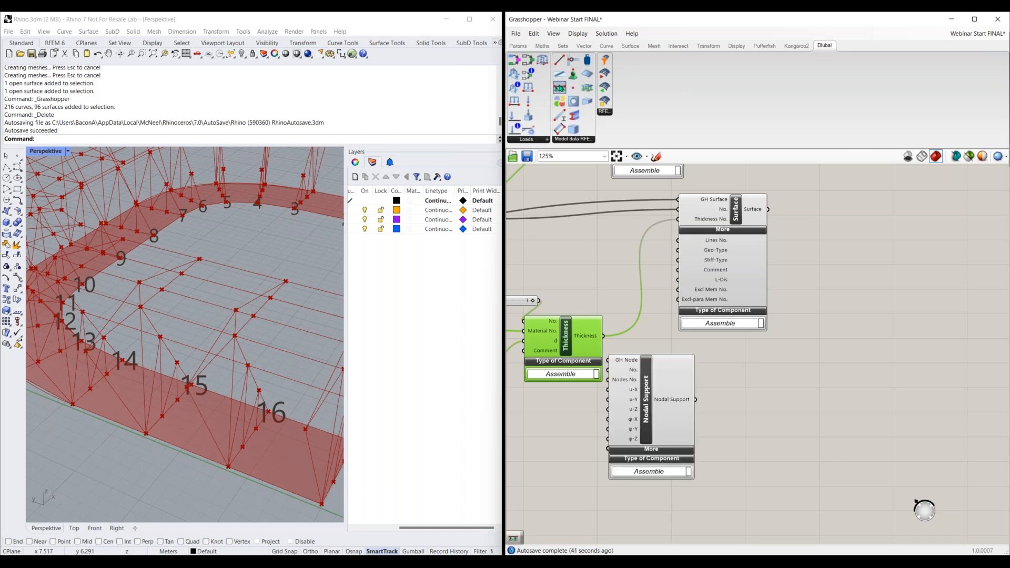
- Place a Dlubal Line Support component beside the Nodal Support and switch the canvas display to draw component icons
{"action": "left_click_drag", "start_coordinate": [742, 410], "coordinate": [743, 411]}
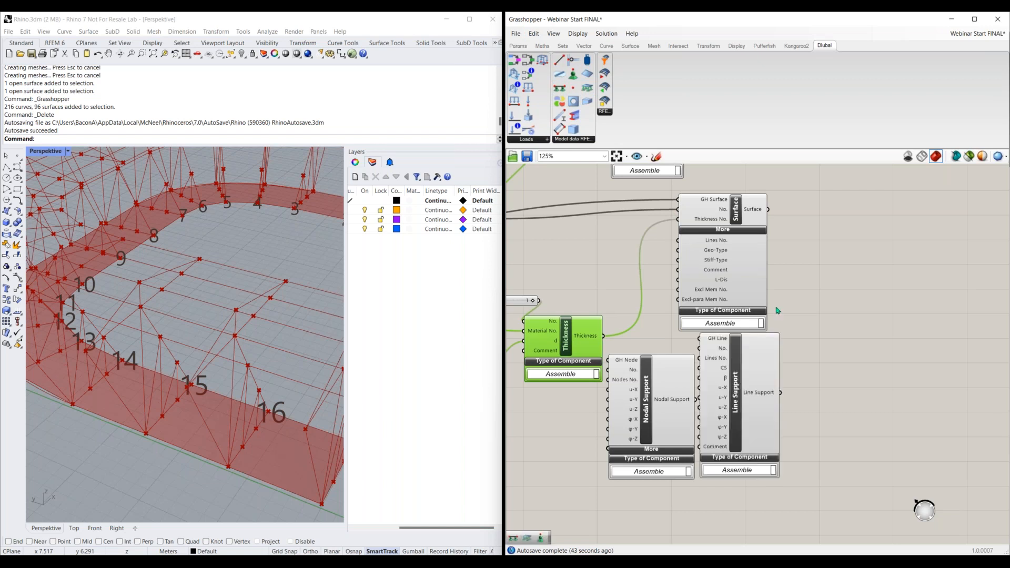
{"action": "left_click", "coordinate": [770, 388]}
{"action": "left_click", "coordinate": [573, 34]}
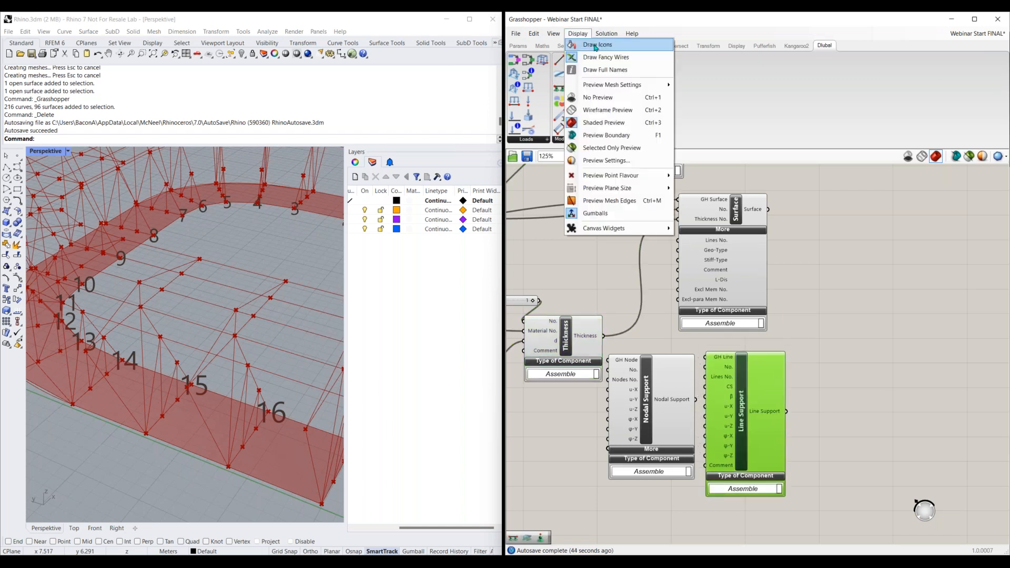
- Place a Dlubal Surface Support component on the canvas beside the Line Support component
{"action": "left_click", "coordinate": [588, 91]}
{"action": "left_click", "coordinate": [588, 90]}
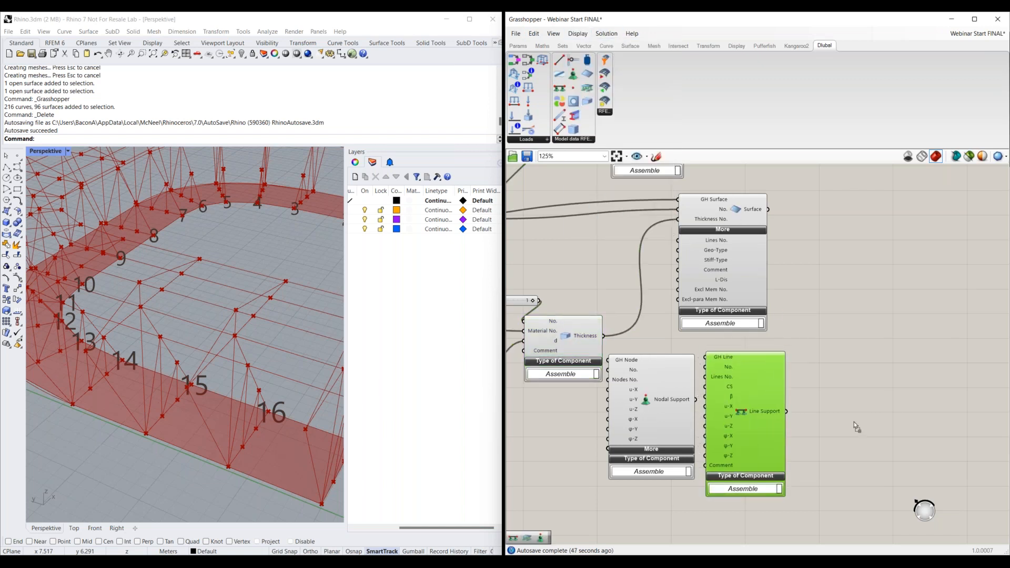
{"action": "left_click", "coordinate": [855, 426]}
{"action": "left_click", "coordinate": [850, 321]}
{"action": "right_click_drag", "start_coordinate": [850, 321], "coordinate": [843, 298]}
{"action": "scroll", "coordinate": [823, 406], "scroll_direction": "up", "scroll_amount": 2}
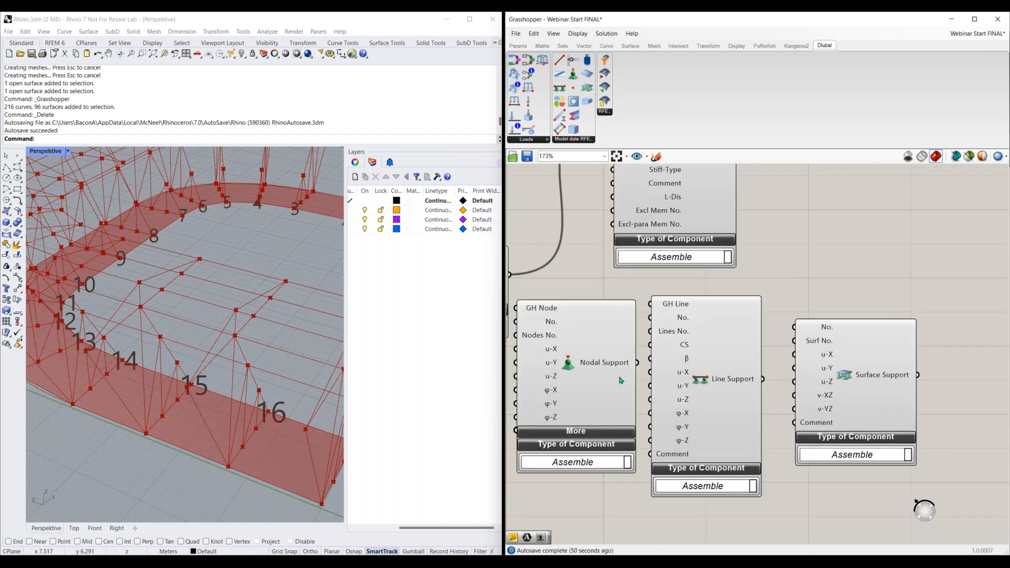
- Expand the Nodal Support component's additional inputs and examine them alongside the Line Support and Surface Support inputs
{"action": "right_click_drag", "start_coordinate": [546, 412], "coordinate": [570, 395]}
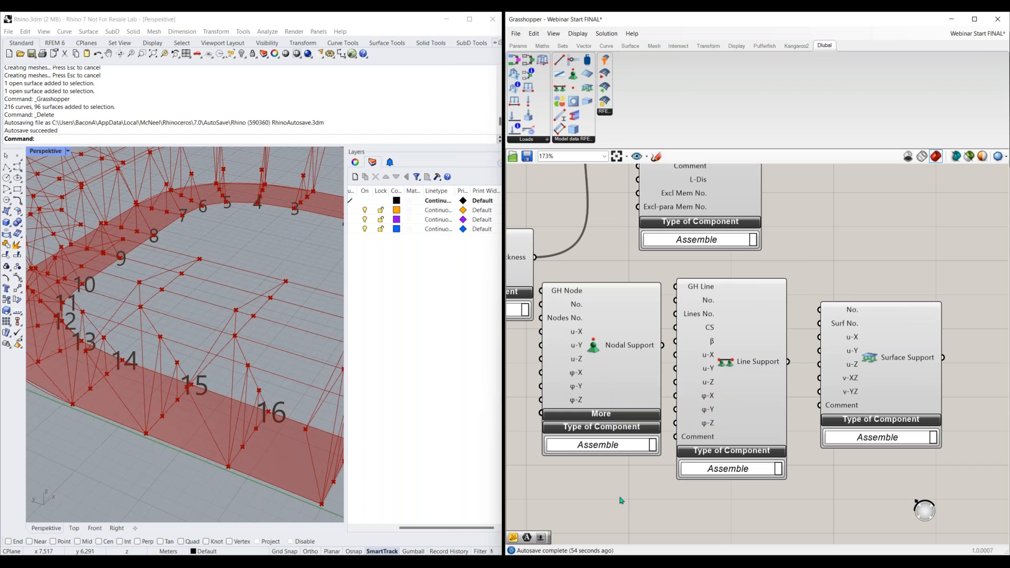
{"action": "right_click_drag", "start_coordinate": [619, 498], "coordinate": [651, 435]}
{"action": "left_click", "coordinate": [634, 351]}
{"action": "right_click_drag", "start_coordinate": [716, 449], "coordinate": [715, 407]}
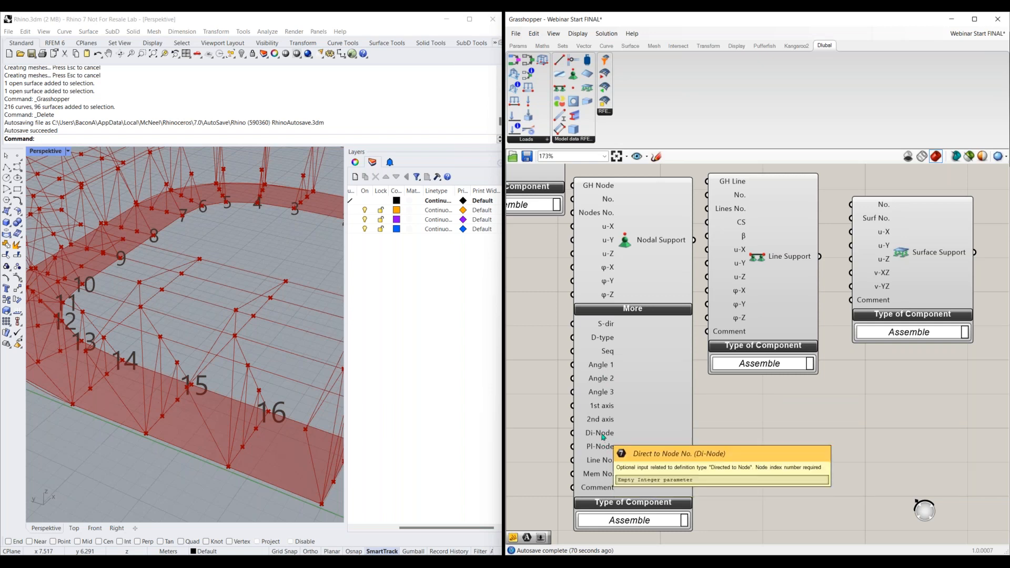
{"action": "scroll", "coordinate": [768, 413], "scroll_direction": "down", "scroll_amount": 2}
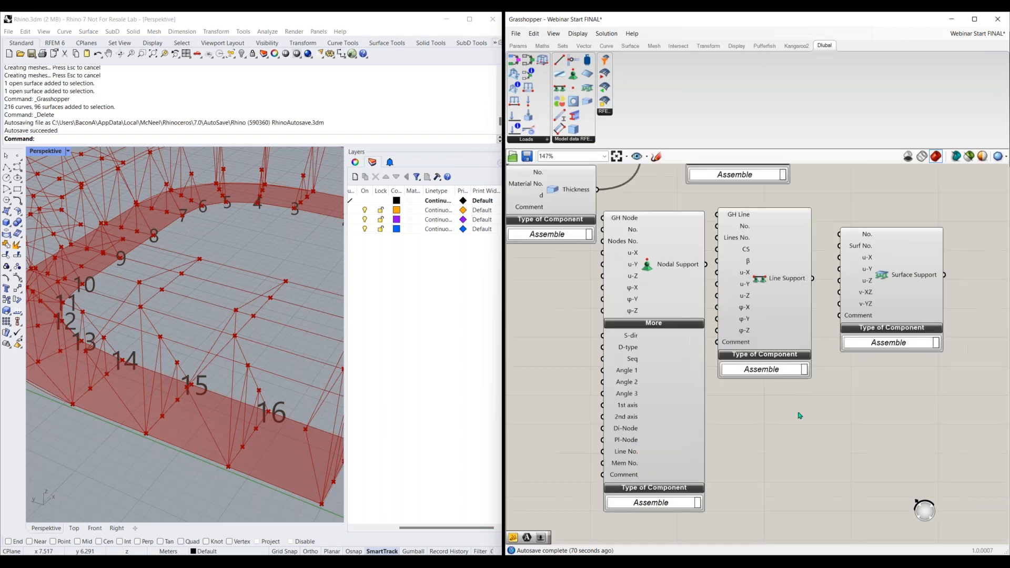
- Delete the Line Support and Nodal Support components, keeping only the Surface Support component
{"action": "left_click", "coordinate": [728, 299]}
{"action": "key", "text": "Delete"}
{"action": "left_click", "coordinate": [644, 307]}
{"action": "key", "text": "Delete"}
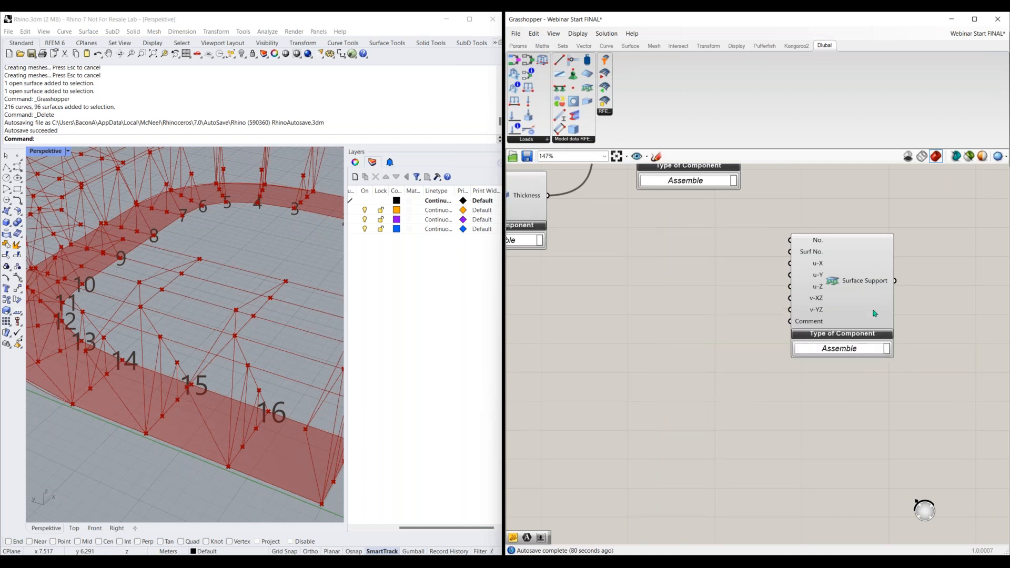
- Move the Surface Support component below the Surface component and wire a new number slider set to 1 into its No. input
{"action": "right_click_drag", "start_coordinate": [852, 324], "coordinate": [817, 394]}
{"action": "left_click_drag", "start_coordinate": [834, 385], "coordinate": [730, 385]}
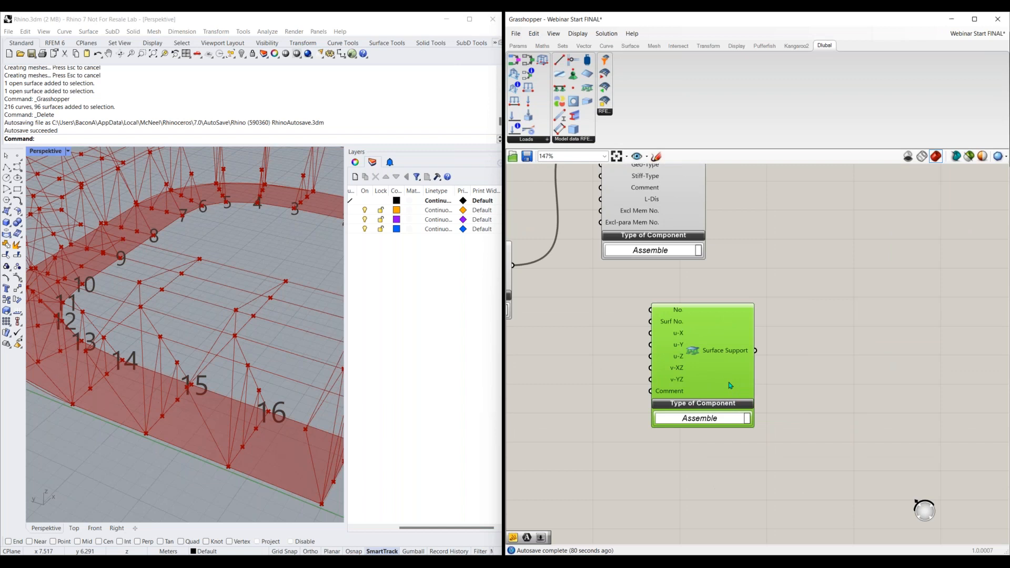
{"action": "double_click", "coordinate": [579, 309]}
{"action": "type", "text": "1"}
{"action": "left_click", "coordinate": [607, 300]}
{"action": "left_click_drag", "start_coordinate": [625, 308], "coordinate": [657, 314]}
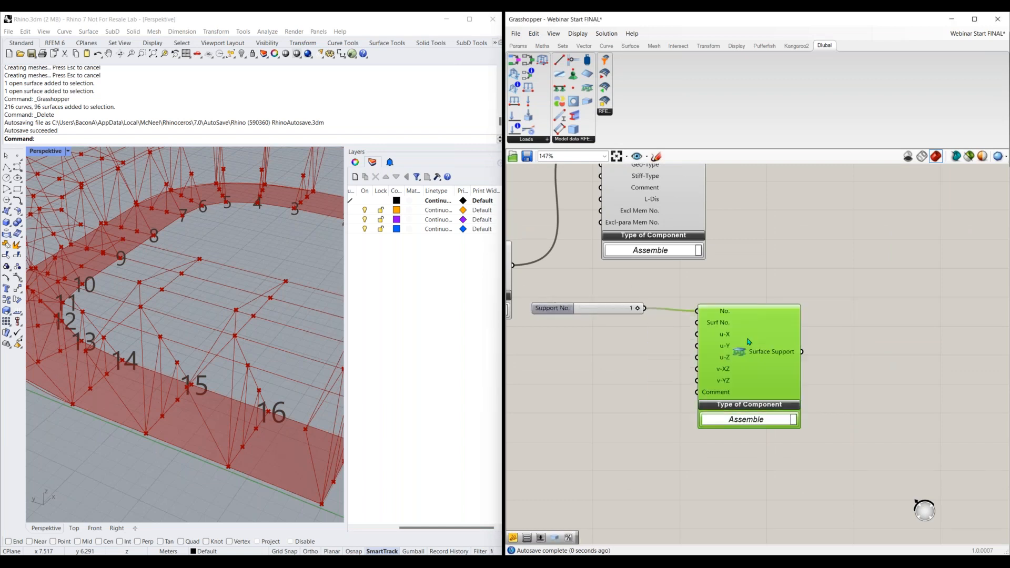
- Connect the Surface component's output to the Surf No. input of the Surface Support component
{"action": "left_click_drag", "start_coordinate": [749, 342], "coordinate": [761, 344]}
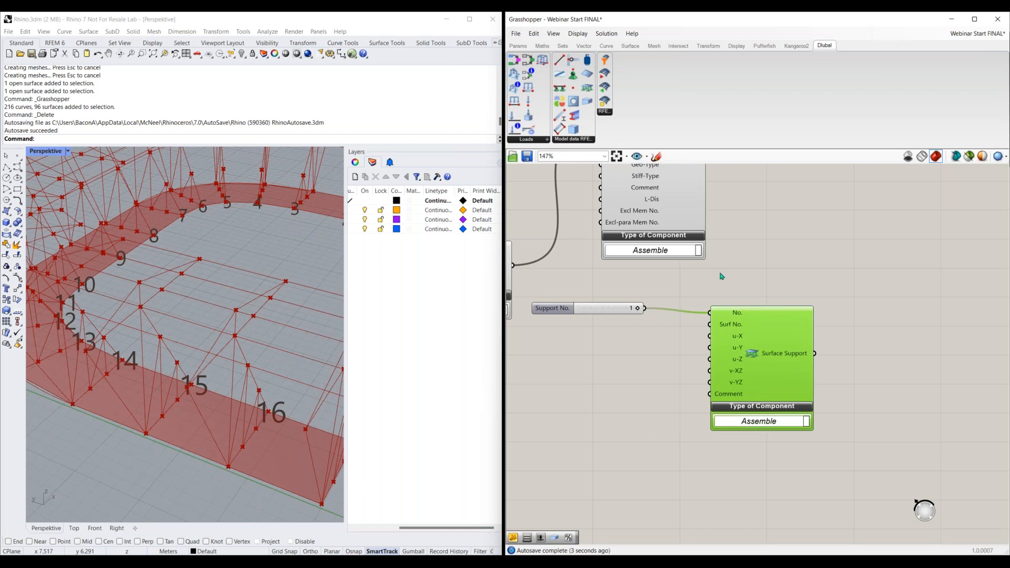
{"action": "right_click_drag", "start_coordinate": [695, 299], "coordinate": [659, 373]}
{"action": "left_click_drag", "start_coordinate": [671, 189], "coordinate": [673, 399]}
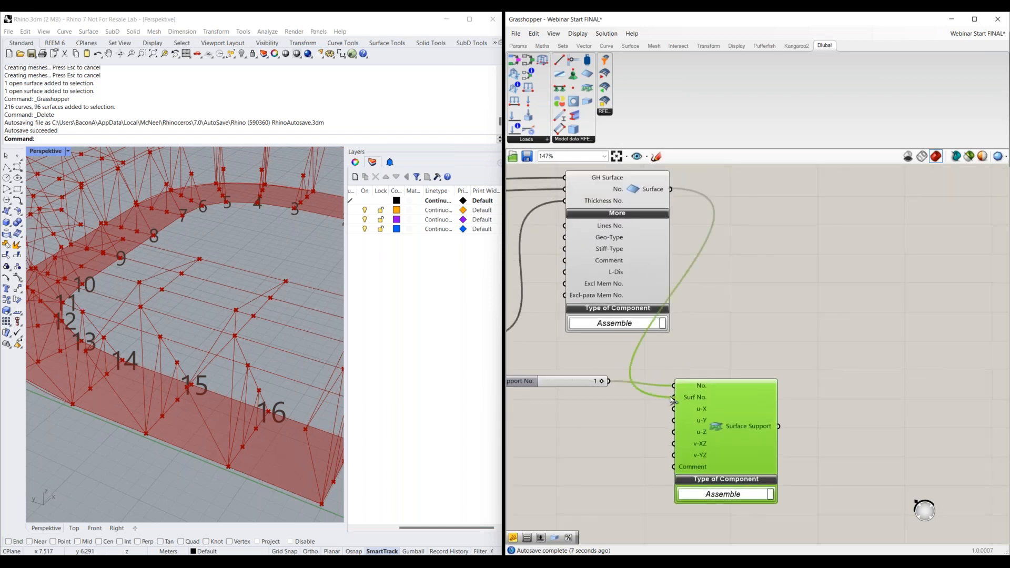
{"action": "mouse_move", "coordinate": [697, 401]}
{"action": "right_click_drag", "start_coordinate": [813, 428], "coordinate": [827, 385]}
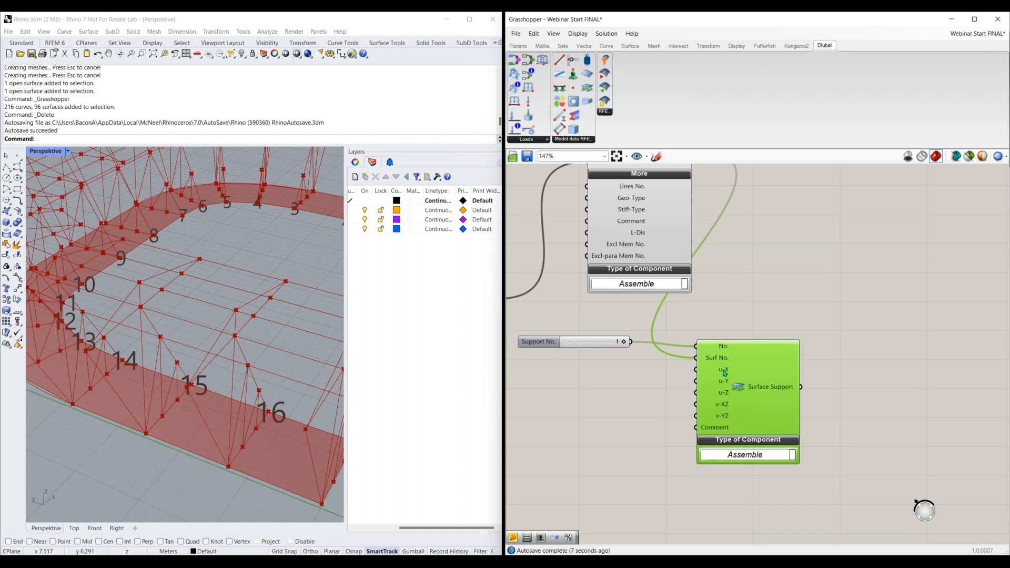
- Add a panel containing "inf" and wire it to the u-X, u-Y and u-Z inputs of the Surface Support component
{"action": "mouse_move", "coordinate": [724, 372]}
{"action": "double_click", "coordinate": [594, 390]}
{"action": "type", "text": "\"inf\""}
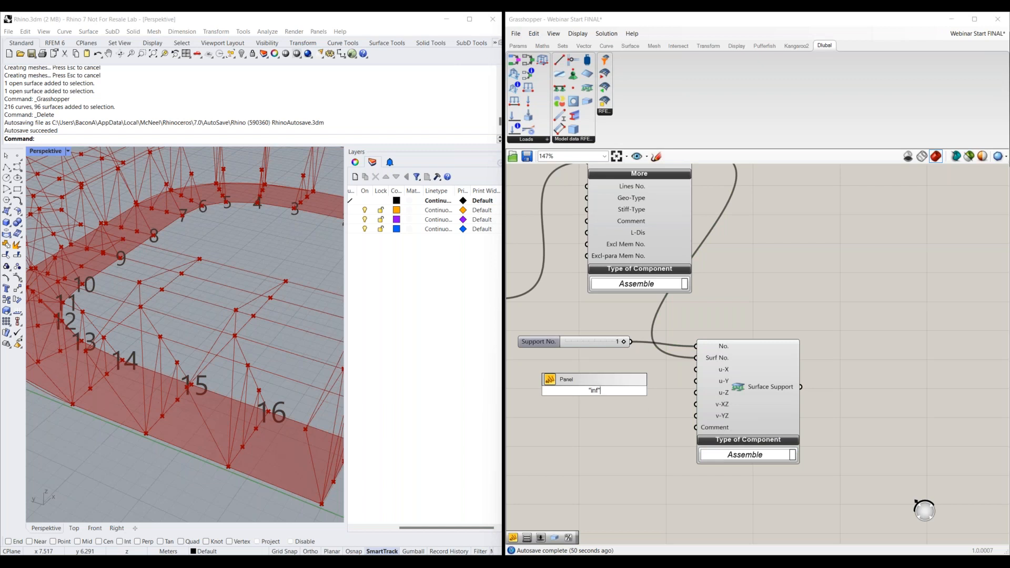
{"action": "key", "text": "Return"}
{"action": "left_click_drag", "start_coordinate": [609, 390], "coordinate": [696, 369]}
{"action": "left_click_drag", "start_coordinate": [613, 392], "coordinate": [696, 381]}
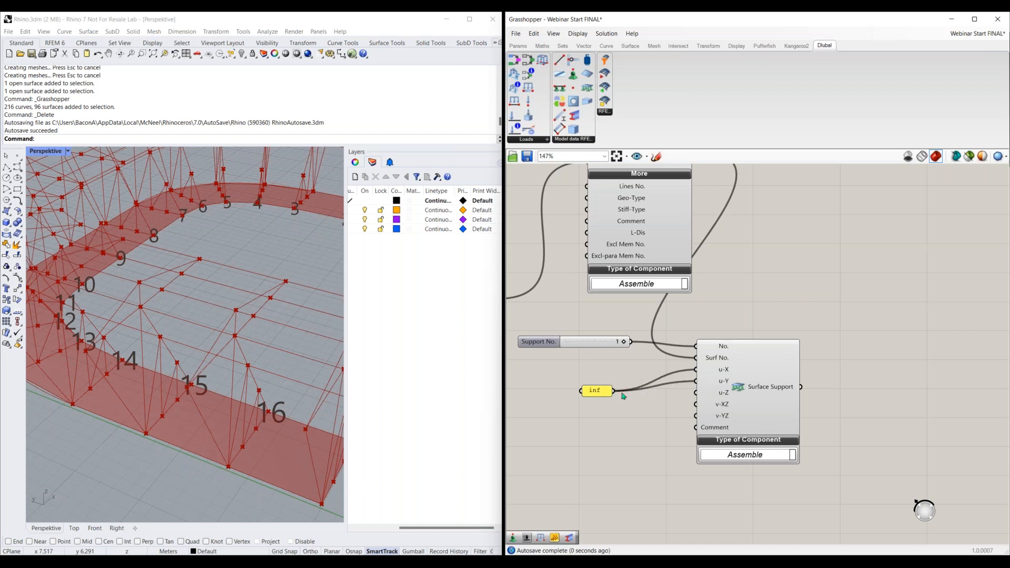
{"action": "left_click_drag", "start_coordinate": [615, 391], "coordinate": [696, 393]}
- Enlarge the Grasshopper window and examine the material and section components with their name panels in the blue group
{"action": "right_click_drag", "start_coordinate": [666, 373], "coordinate": [657, 389]}
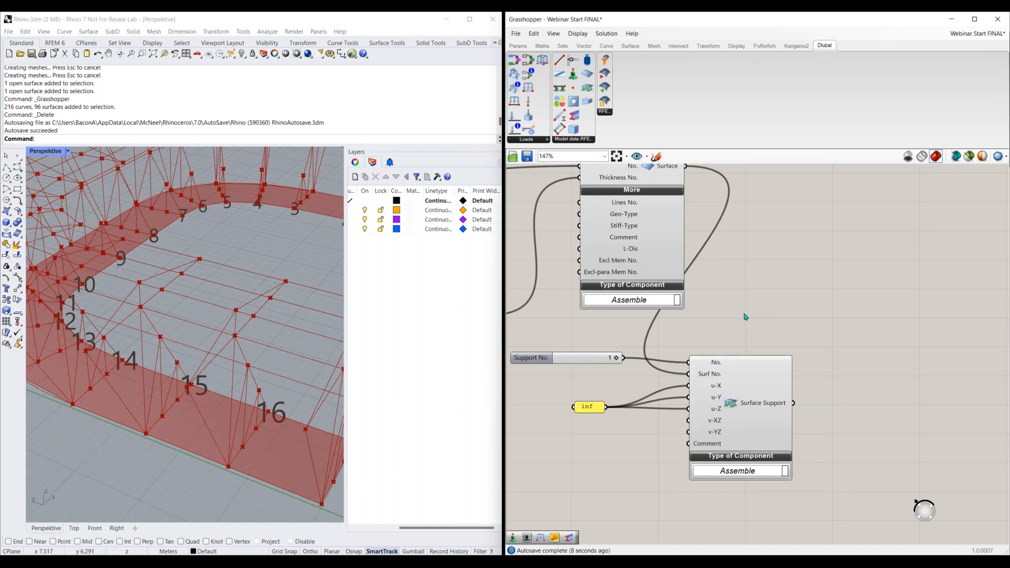
{"action": "scroll", "coordinate": [734, 320], "scroll_direction": "down", "scroll_amount": 5}
{"action": "right_click_drag", "start_coordinate": [605, 378], "coordinate": [744, 440]}
{"action": "scroll", "coordinate": [745, 439], "scroll_direction": "down", "scroll_amount": 1}
{"action": "right_click_drag", "start_coordinate": [887, 271], "coordinate": [764, 426]}
{"action": "scroll", "coordinate": [757, 323], "scroll_direction": "down", "scroll_amount": 1}
{"action": "right_click_drag", "start_coordinate": [751, 269], "coordinate": [785, 480]}
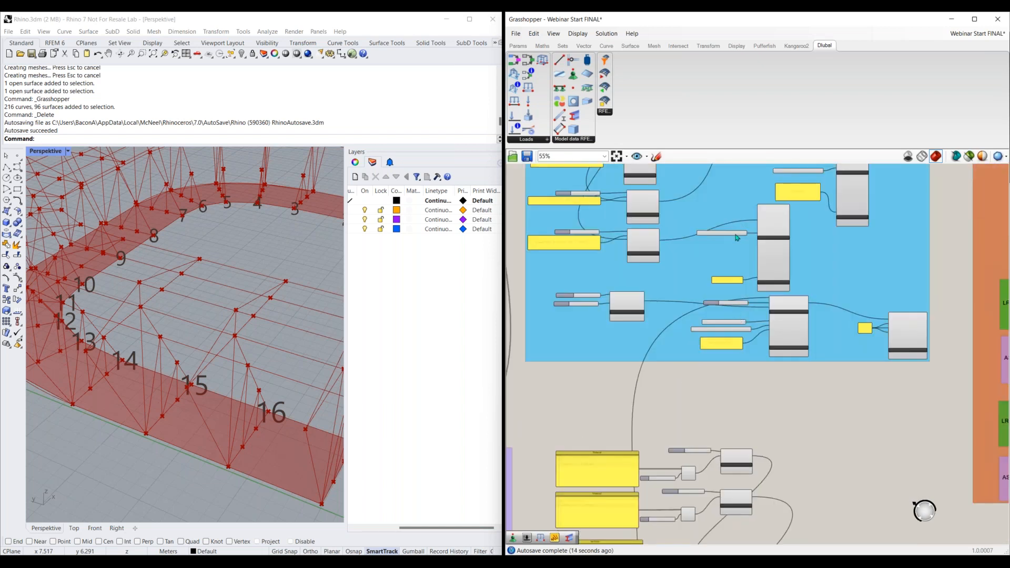
{"action": "right_click_drag", "start_coordinate": [737, 238], "coordinate": [741, 380]}
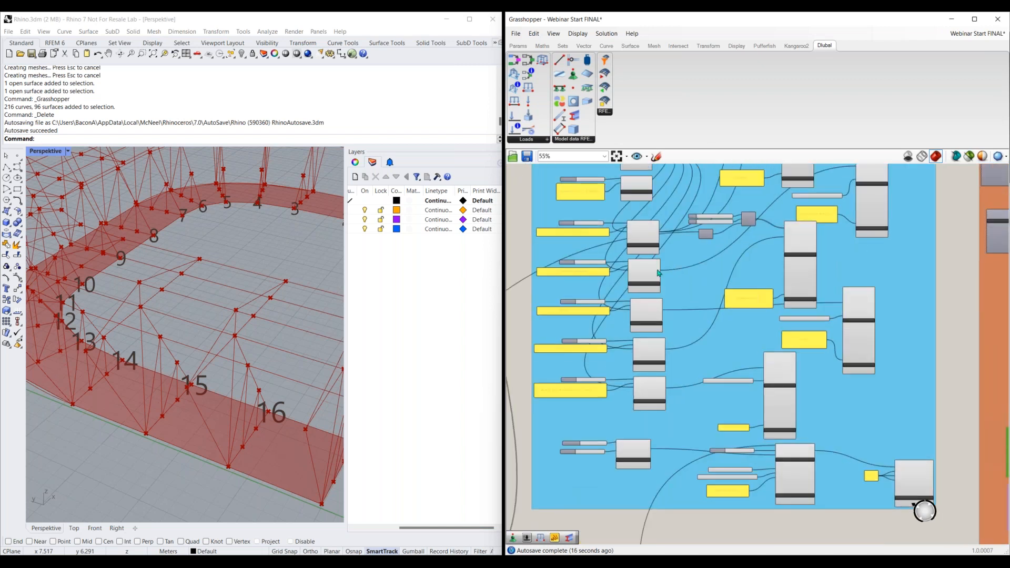
{"action": "scroll", "coordinate": [678, 262], "scroll_direction": "up", "scroll_amount": 2}
{"action": "right_click_drag", "start_coordinate": [676, 258], "coordinate": [706, 321]}
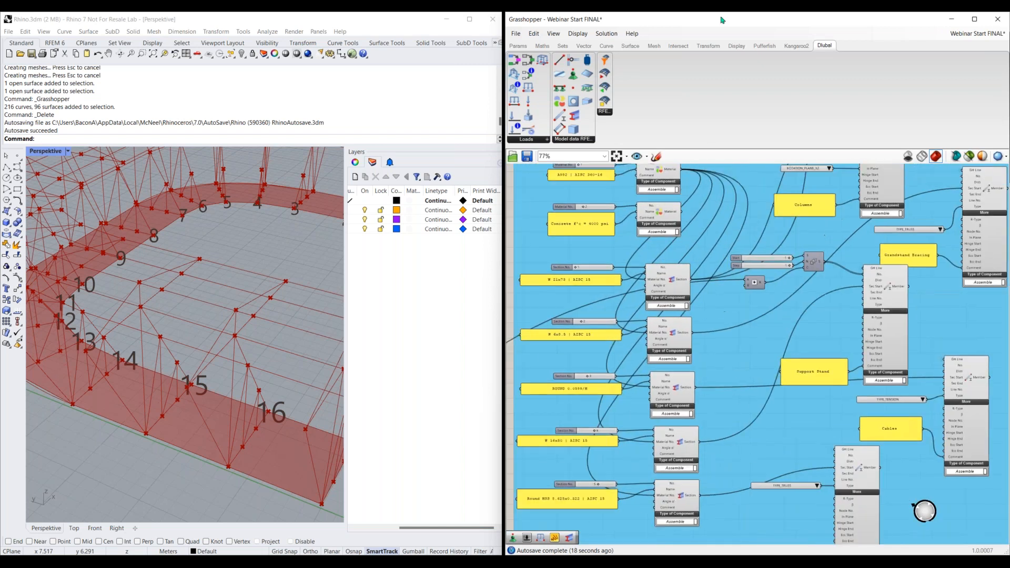
{"action": "mouse_move", "coordinate": [658, 12]}
{"action": "left_mouse_down"}
{"action": "mouse_move", "coordinate": [658, 56]}
{"action": "mouse_move", "coordinate": [668, 12]}
{"action": "left_mouse_up"}
{"action": "scroll", "coordinate": [310, 308], "scroll_direction": "down", "scroll_amount": 1}
{"action": "right_click_drag", "start_coordinate": [113, 247], "coordinate": [324, 266]}
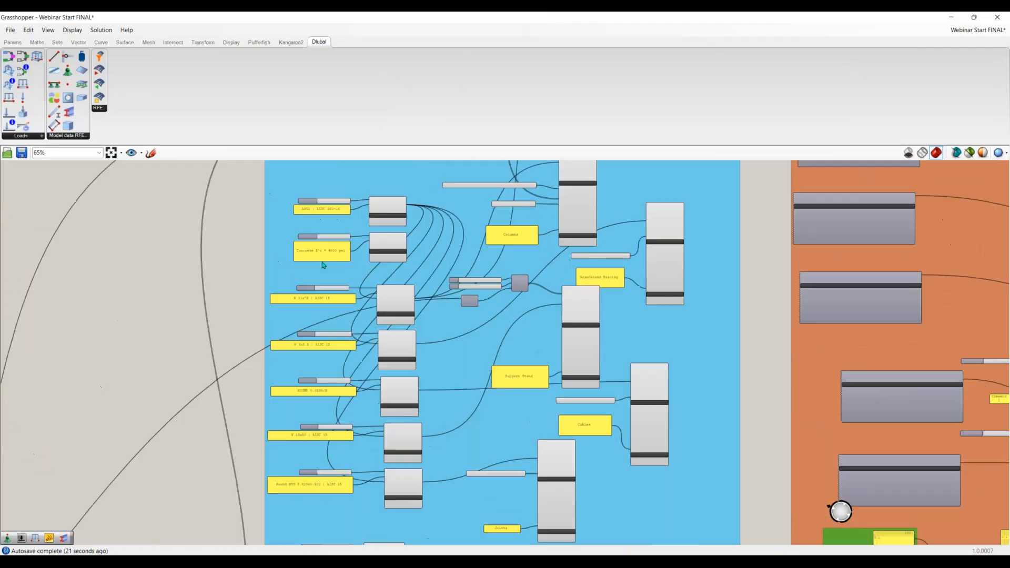
{"action": "scroll", "coordinate": [327, 259], "scroll_direction": "up", "scroll_amount": 2}
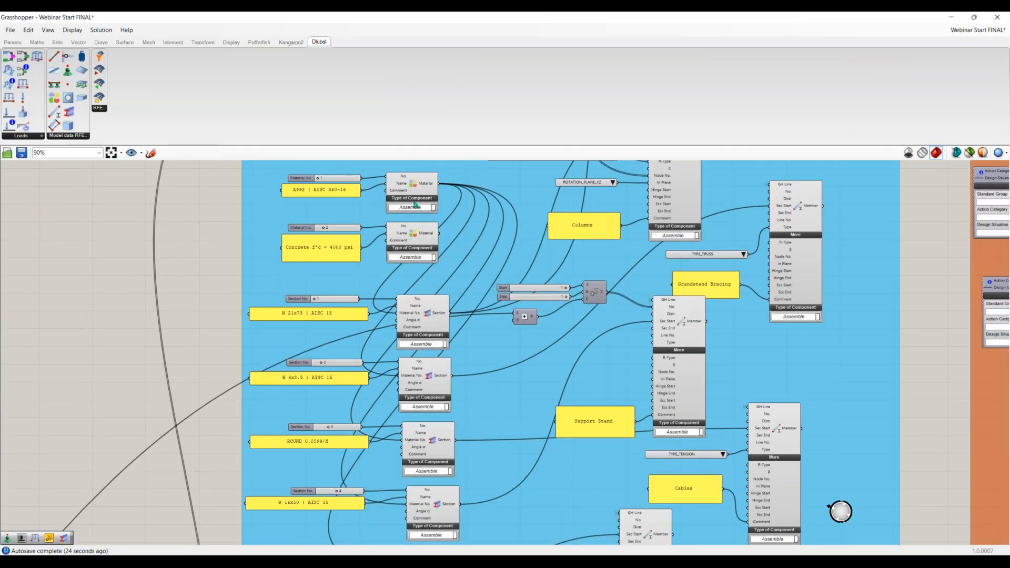
{"action": "right_click_drag", "start_coordinate": [383, 202], "coordinate": [397, 235]}
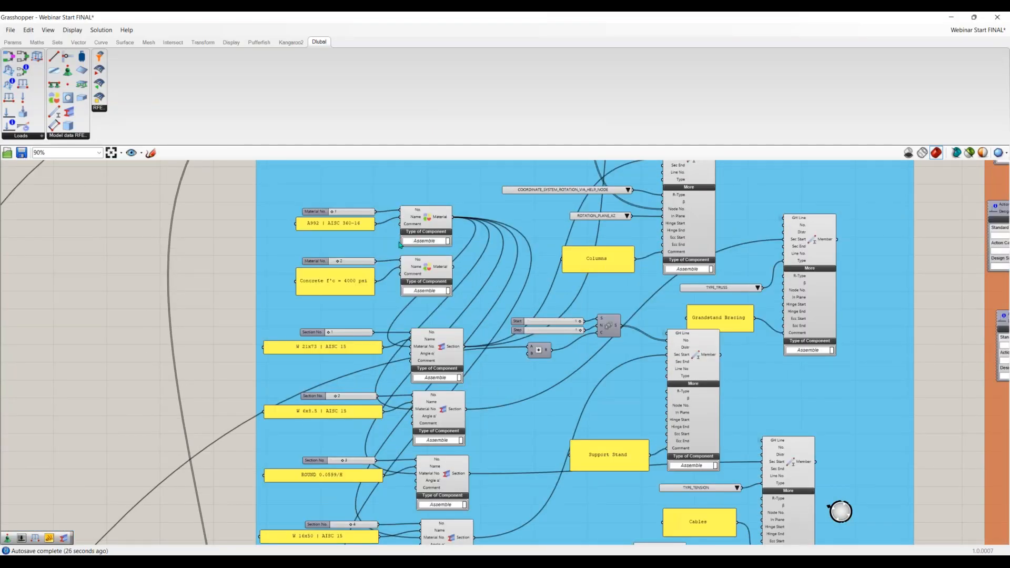
{"action": "scroll", "coordinate": [400, 244], "scroll_direction": "up", "scroll_amount": 1}
{"action": "right_click_drag", "start_coordinate": [534, 502], "coordinate": [555, 400]}
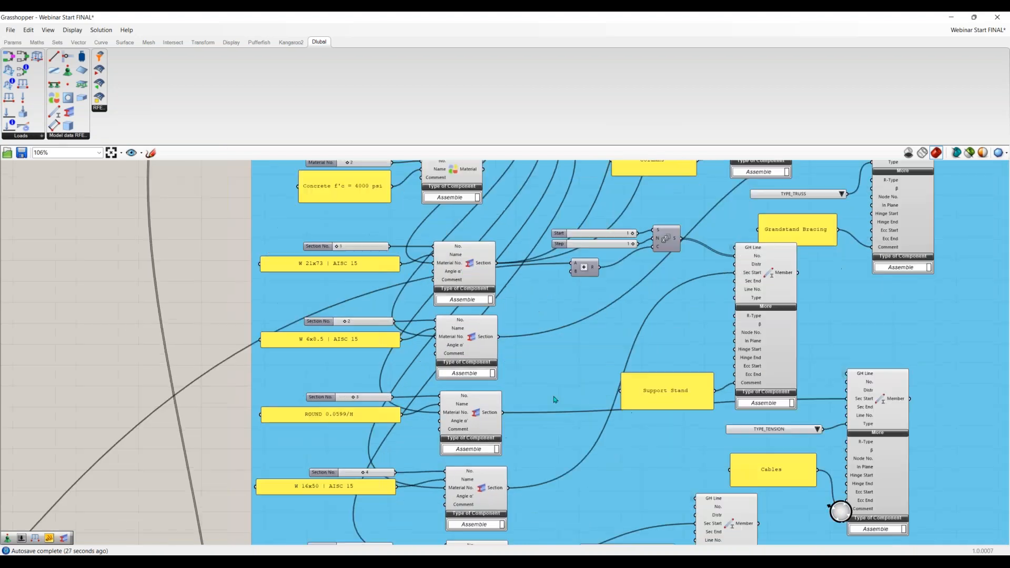
{"action": "right_click_drag", "start_coordinate": [533, 535], "coordinate": [548, 460]}
{"action": "right_click_drag", "start_coordinate": [582, 381], "coordinate": [571, 264]}
{"action": "right_click_drag", "start_coordinate": [518, 210], "coordinate": [435, 319]}
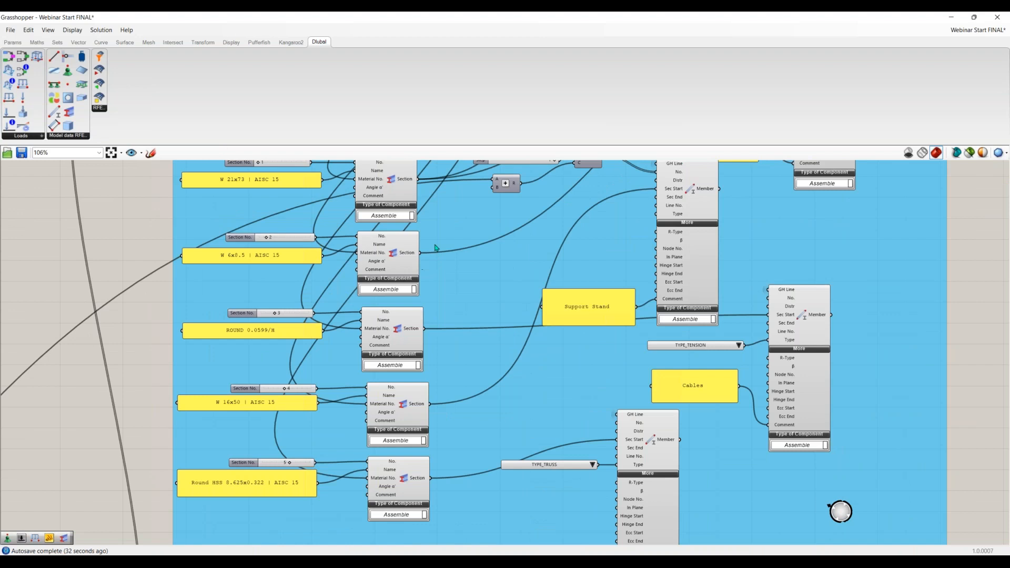
- Restore the side-by-side window layout and review the member components for columns, grandstand bracing, support stand, cables and joists
{"action": "right_click_drag", "start_coordinate": [558, 196], "coordinate": [536, 258]}
{"action": "right_click_drag", "start_coordinate": [615, 180], "coordinate": [488, 430]}
{"action": "right_click_drag", "start_coordinate": [620, 276], "coordinate": [601, 396]}
{"action": "right_click_drag", "start_coordinate": [615, 311], "coordinate": [611, 198]}
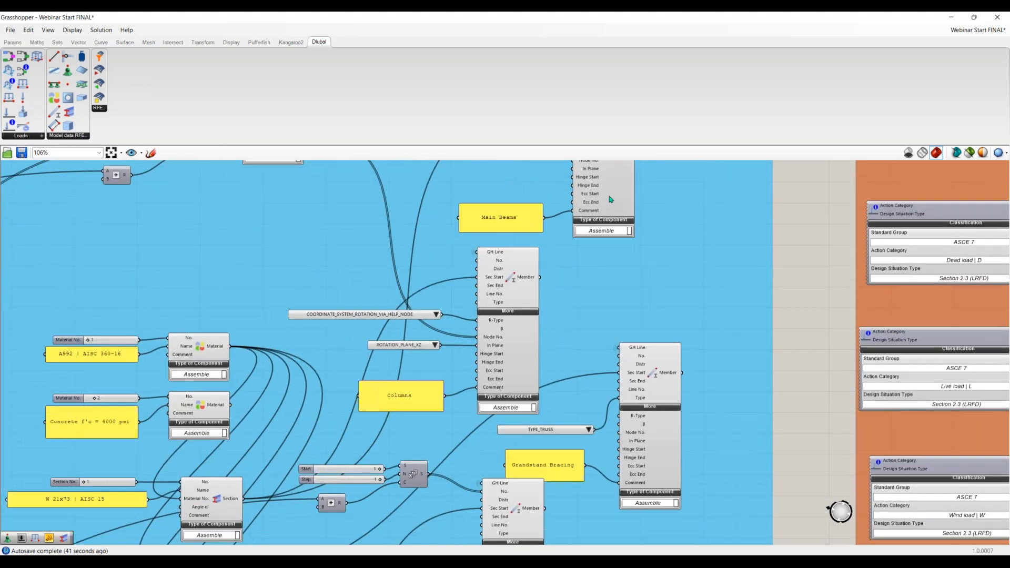
{"action": "double_click", "coordinate": [541, 22]}
{"action": "right_click_drag", "start_coordinate": [799, 425], "coordinate": [757, 436]}
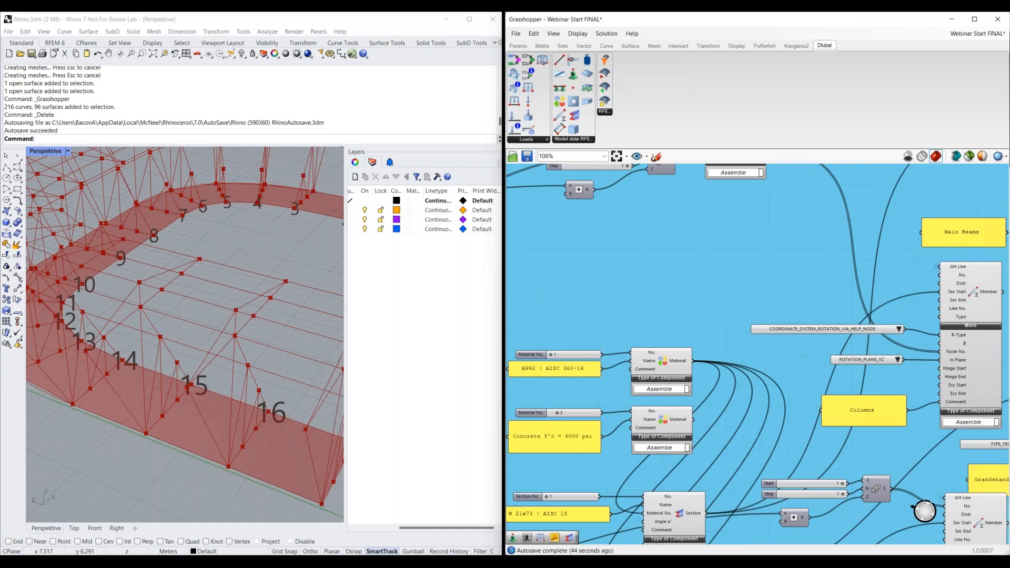
{"action": "right_click_drag", "start_coordinate": [905, 253], "coordinate": [666, 277]}
{"action": "right_click_drag", "start_coordinate": [846, 263], "coordinate": [846, 188]}
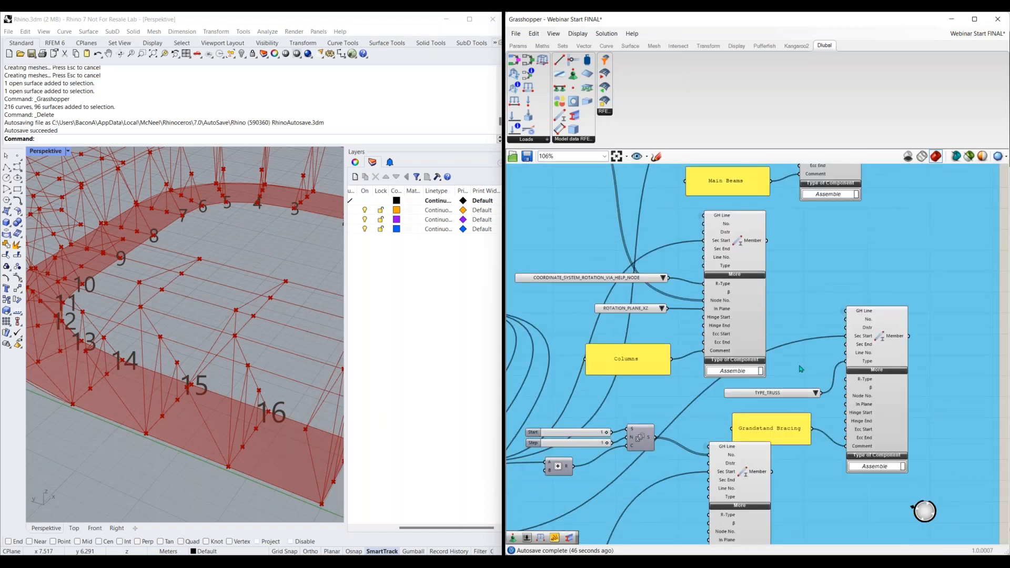
{"action": "right_click_drag", "start_coordinate": [800, 368], "coordinate": [785, 312]}
{"action": "right_click_drag", "start_coordinate": [860, 348], "coordinate": [851, 315]}
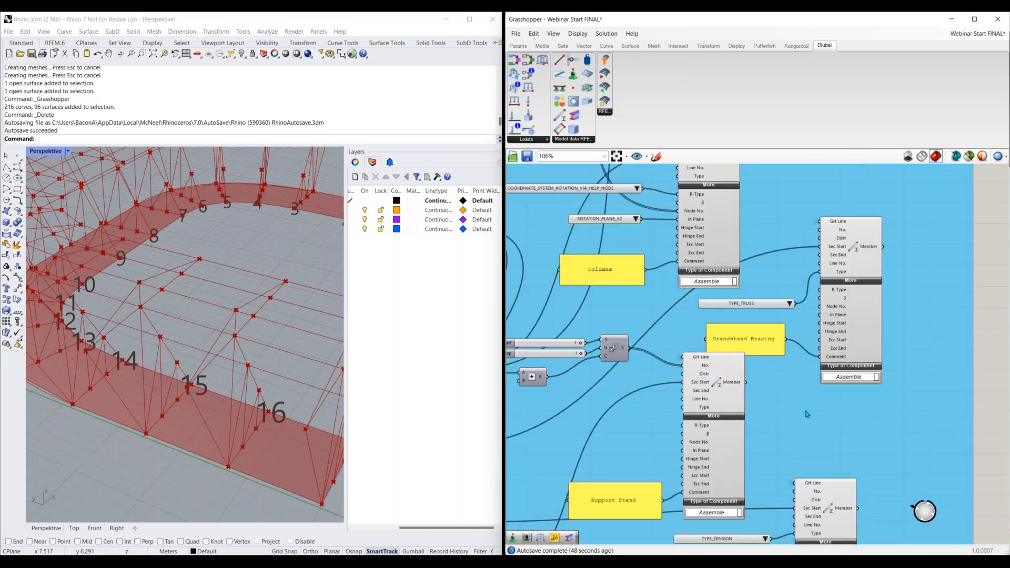
{"action": "right_click_drag", "start_coordinate": [765, 534], "coordinate": [776, 313]}
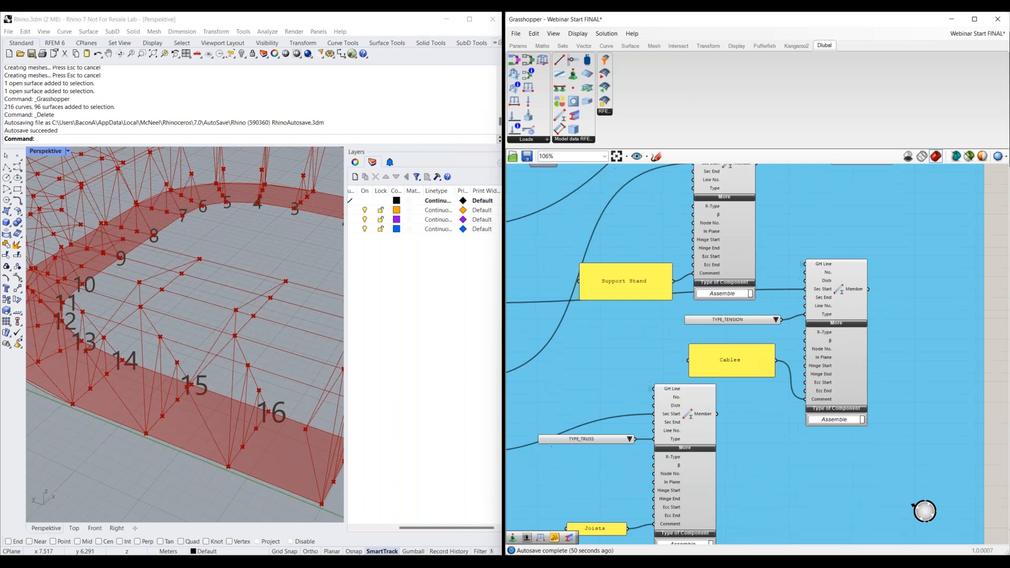
{"action": "right_click_drag", "start_coordinate": [745, 467], "coordinate": [748, 408]}
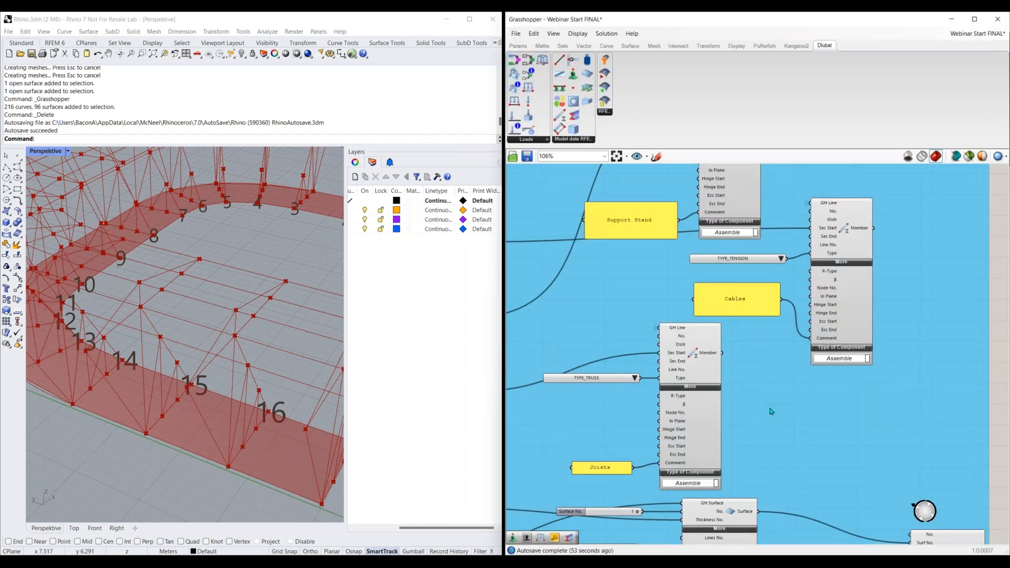
{"action": "right_click_drag", "start_coordinate": [610, 461], "coordinate": [612, 426]}
{"action": "right_click_drag", "start_coordinate": [742, 317], "coordinate": [753, 438]}
{"action": "right_click_drag", "start_coordinate": [647, 221], "coordinate": [636, 368]}
{"action": "right_click_drag", "start_coordinate": [636, 254], "coordinate": [637, 351]}
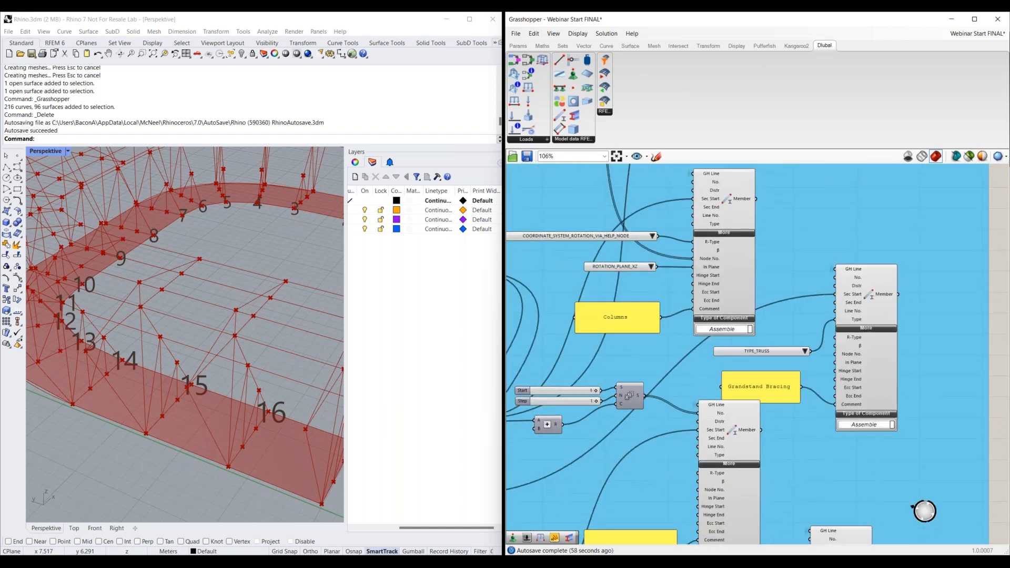
{"action": "right_click_drag", "start_coordinate": [678, 293], "coordinate": [712, 303]}
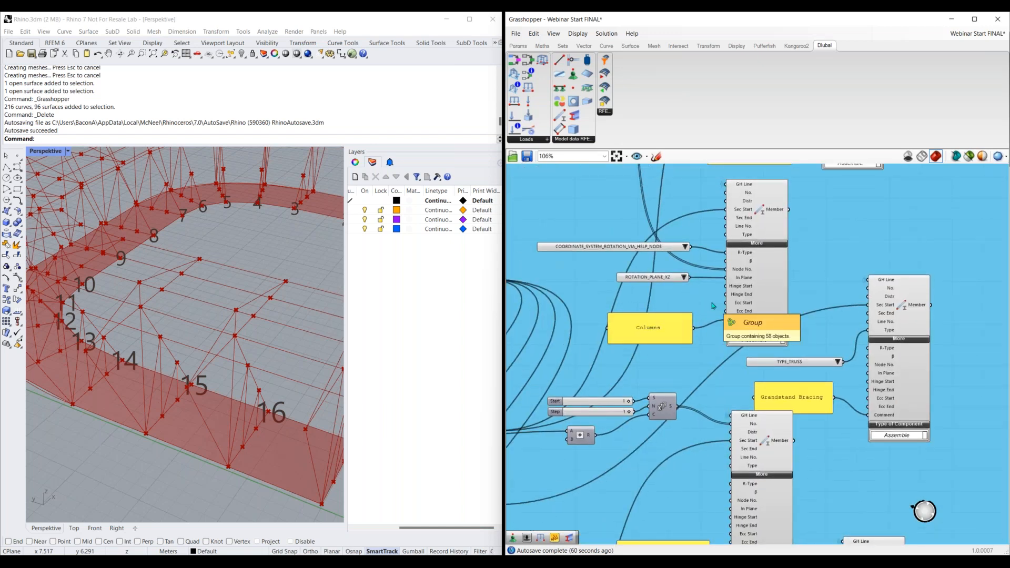
- Select the Columns member component and inspect its rotation type, node number and plane inputs
{"action": "left_click", "coordinate": [760, 290]}
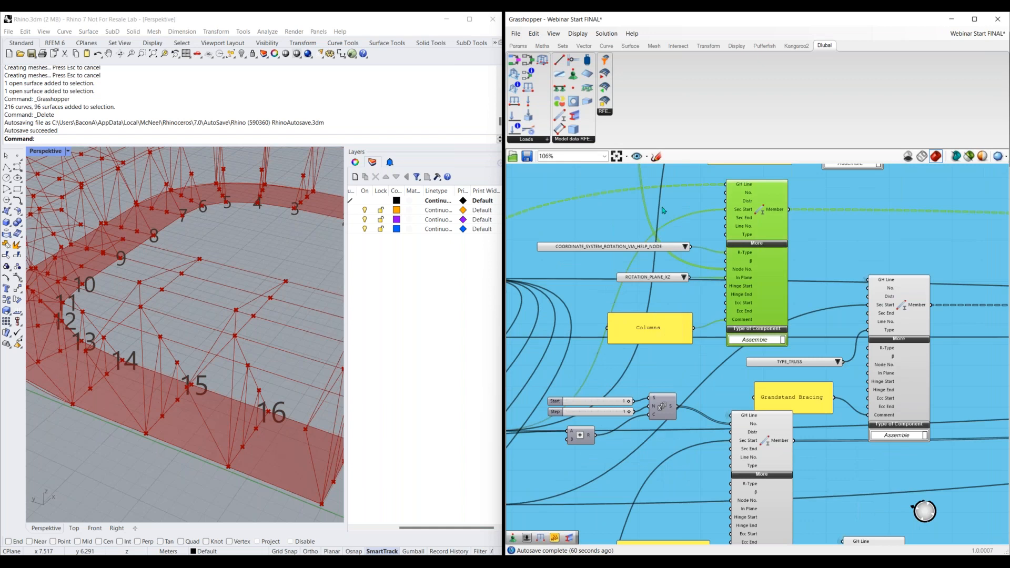
{"action": "scroll", "coordinate": [663, 211], "scroll_direction": "up", "scroll_amount": 2}
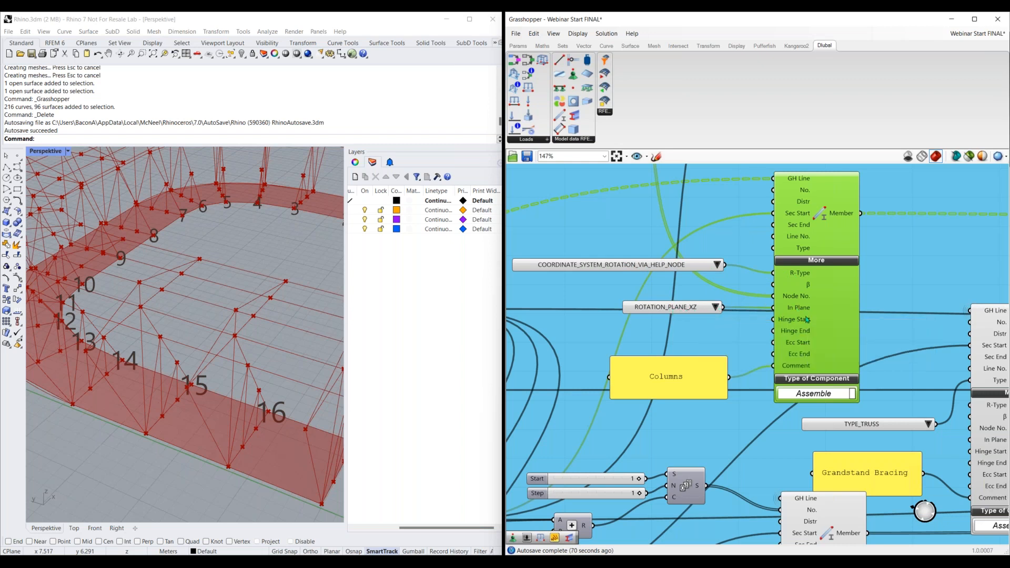
{"action": "scroll", "coordinate": [641, 229], "scroll_direction": "down", "scroll_amount": 3}
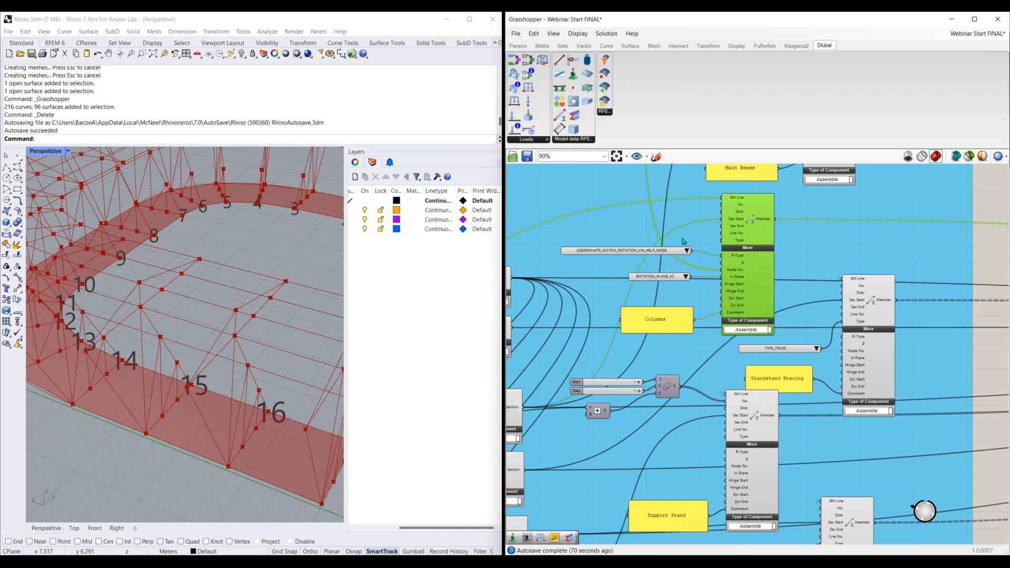
- Find the point components in the GH-Geometry group, select them one after another and examine their highlighted points in the Rhino viewport
{"action": "right_click_drag", "start_coordinate": [509, 230], "coordinate": [665, 292]}
{"action": "scroll", "coordinate": [664, 292], "scroll_direction": "down", "scroll_amount": 1}
{"action": "right_click_drag", "start_coordinate": [525, 258], "coordinate": [664, 242]}
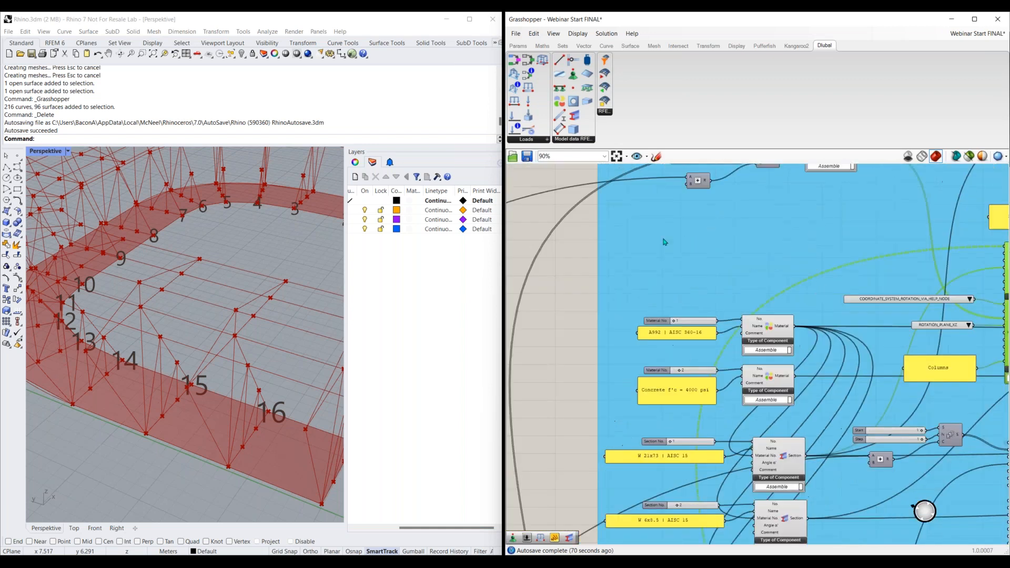
{"action": "right_click_drag", "start_coordinate": [730, 215], "coordinate": [714, 300]}
{"action": "scroll", "coordinate": [683, 412], "scroll_direction": "down", "scroll_amount": 2}
{"action": "right_click_drag", "start_coordinate": [518, 512], "coordinate": [695, 329]}
{"action": "right_click_drag", "start_coordinate": [695, 422], "coordinate": [695, 300]}
{"action": "right_click_drag", "start_coordinate": [649, 500], "coordinate": [695, 250]}
{"action": "right_click_drag", "start_coordinate": [513, 428], "coordinate": [626, 320]}
{"action": "right_click_drag", "start_coordinate": [529, 365], "coordinate": [810, 333]}
{"action": "scroll", "coordinate": [652, 337], "scroll_direction": "up", "scroll_amount": 2}
{"action": "left_click", "coordinate": [611, 370]}
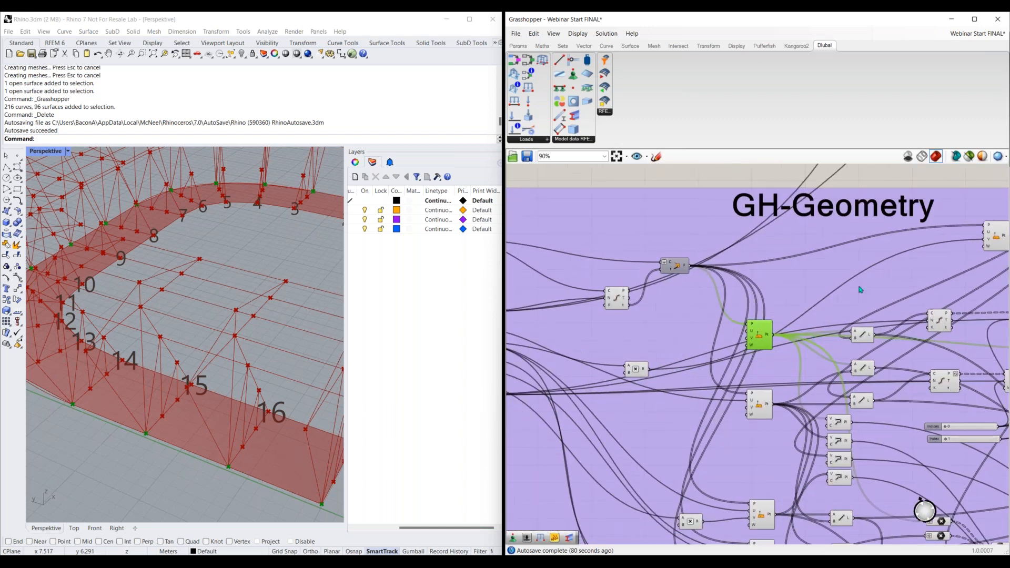
{"action": "right_click_drag", "start_coordinate": [1001, 240], "coordinate": [898, 280]}
{"action": "left_click", "coordinate": [902, 283]}
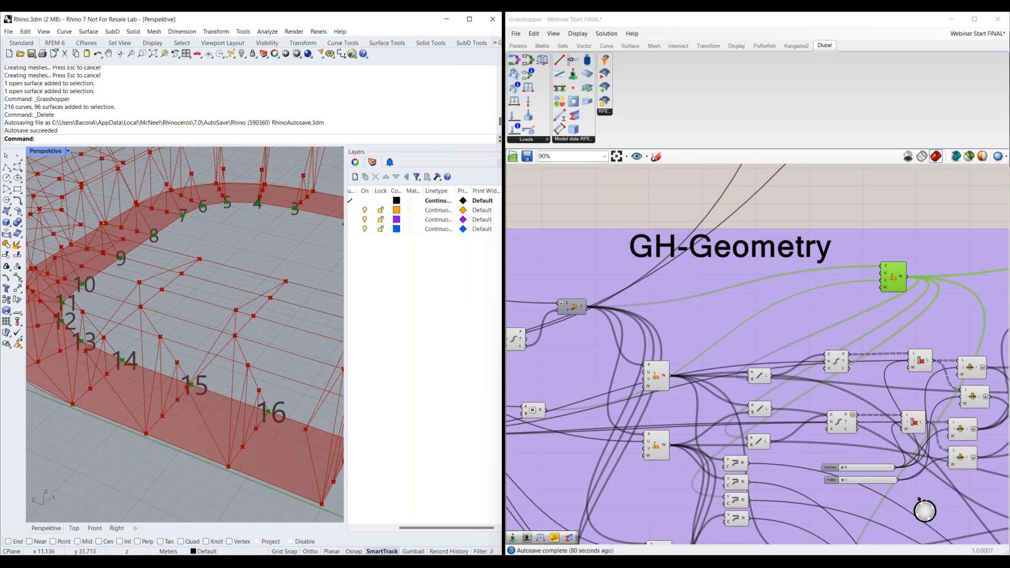
{"action": "scroll", "coordinate": [87, 319], "scroll_direction": "up", "scroll_amount": 6}
{"action": "scroll", "coordinate": [88, 319], "scroll_direction": "down", "scroll_amount": 5}
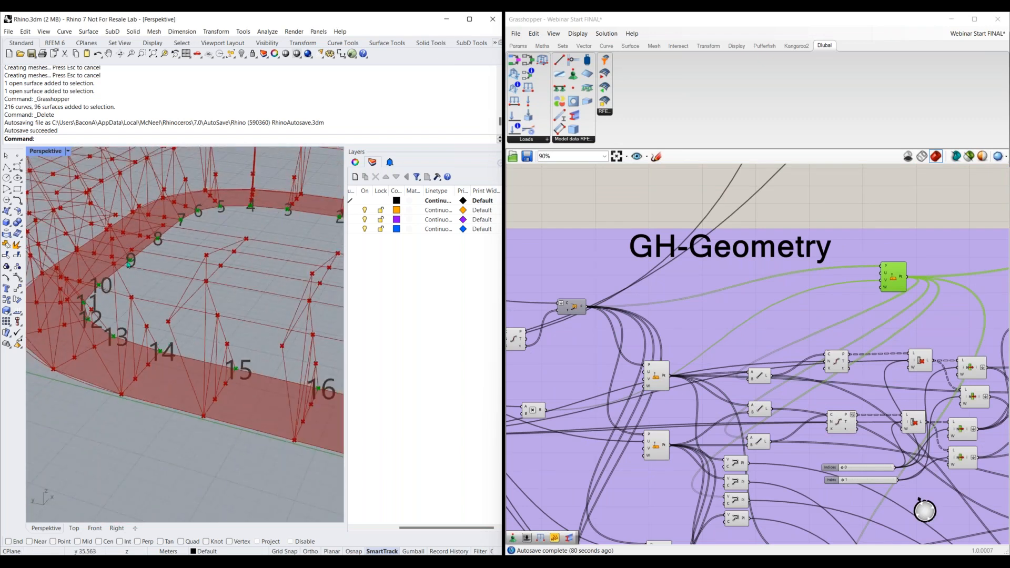
{"action": "right_click_drag", "start_coordinate": [163, 294], "coordinate": [102, 377]}
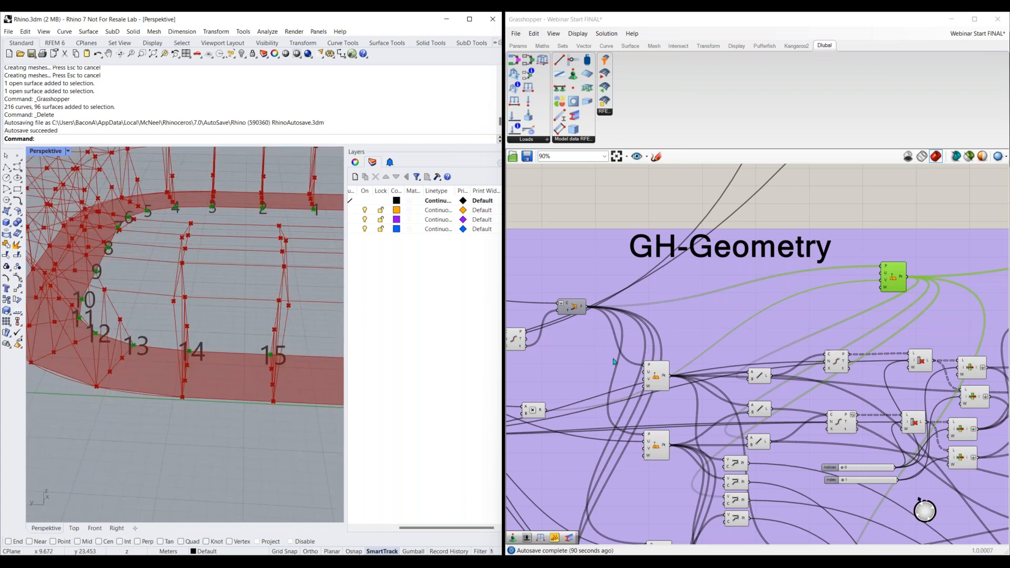
- Select the Columns line component in the GH-Geometry group and inspect the highlighted column lines in the Rhino viewport
{"action": "right_click_drag", "start_coordinate": [602, 370], "coordinate": [578, 333]}
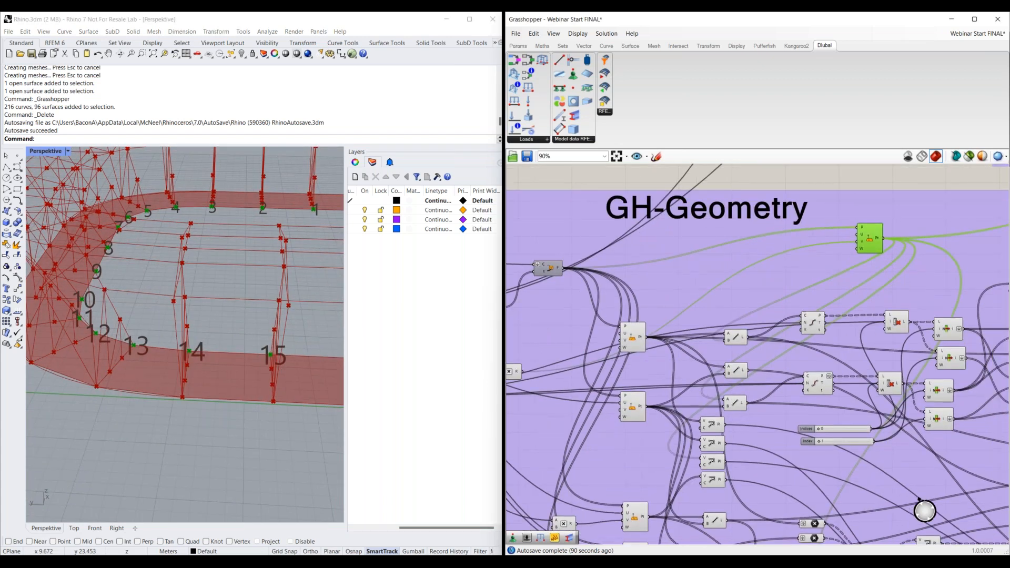
{"action": "right_click_drag", "start_coordinate": [842, 474], "coordinate": [642, 308]}
{"action": "right_click_drag", "start_coordinate": [967, 400], "coordinate": [844, 326]}
{"action": "left_click", "coordinate": [835, 287]}
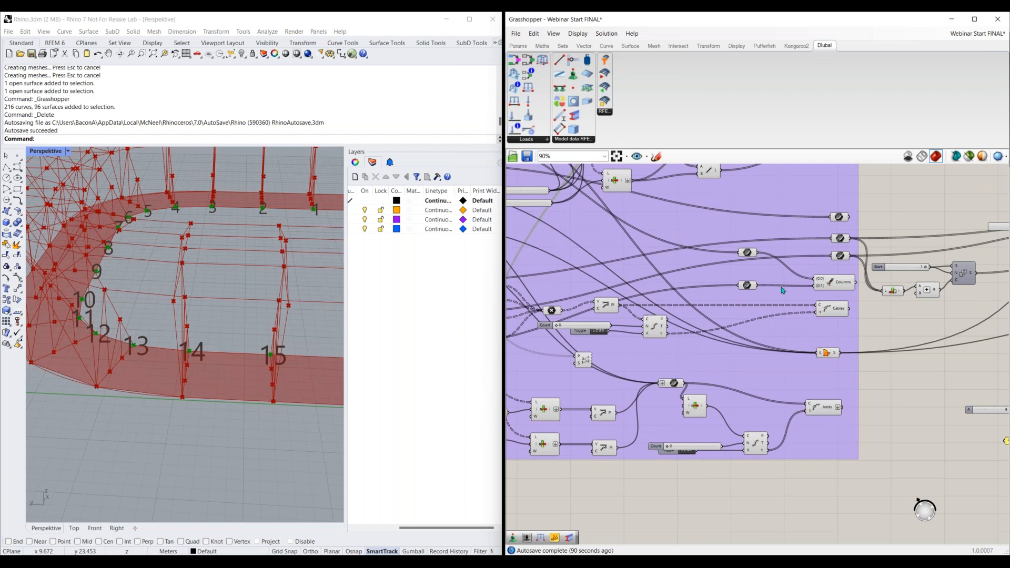
{"action": "right_click_drag", "start_coordinate": [82, 264], "coordinate": [98, 349]}
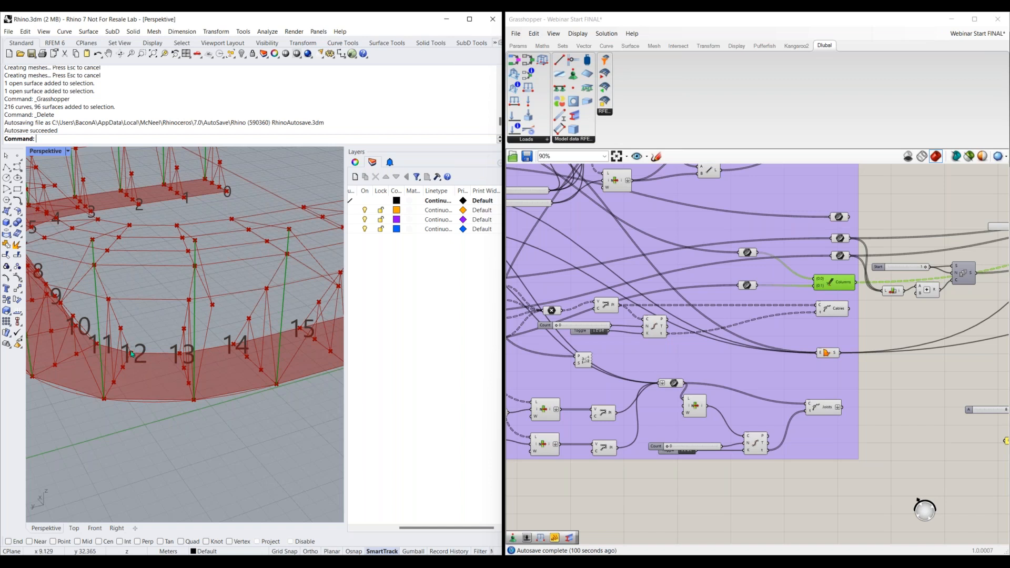
- Return to the Columns and Grandstand Bracing member components in the blue group
{"action": "scroll", "coordinate": [728, 311], "scroll_direction": "down", "scroll_amount": 2}
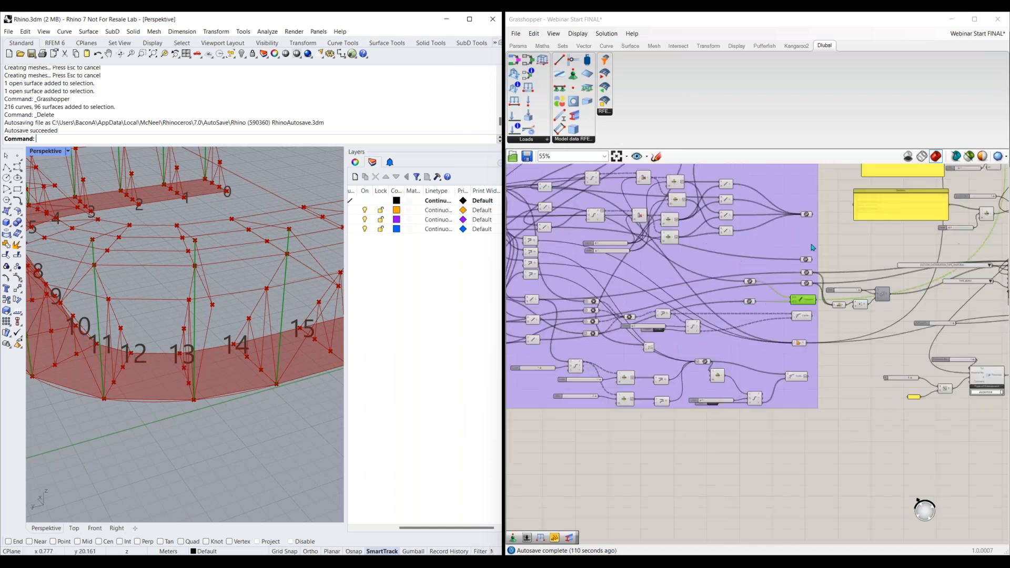
{"action": "right_click_drag", "start_coordinate": [729, 311], "coordinate": [623, 437]}
{"action": "right_click_drag", "start_coordinate": [741, 227], "coordinate": [692, 387]}
{"action": "right_click_drag", "start_coordinate": [824, 210], "coordinate": [789, 291]}
{"action": "scroll", "coordinate": [789, 292], "scroll_direction": "up", "scroll_amount": 3}
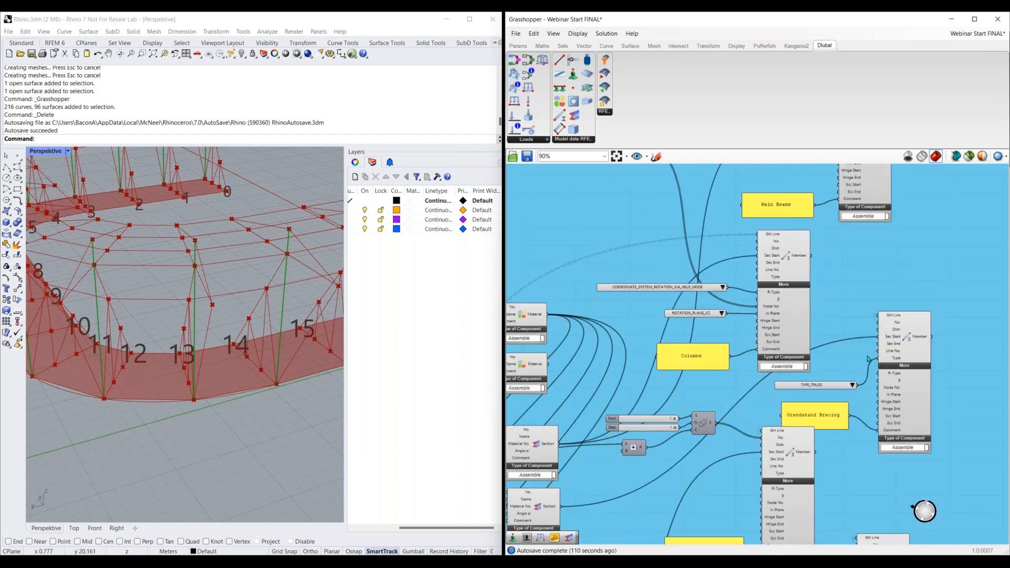
- Inspect the Thickness component, the Bottom Plate surface component and the member components in the blue group, tracing their connections
{"action": "right_click_drag", "start_coordinate": [867, 358], "coordinate": [760, 232]}
{"action": "right_click_drag", "start_coordinate": [658, 481], "coordinate": [789, 170]}
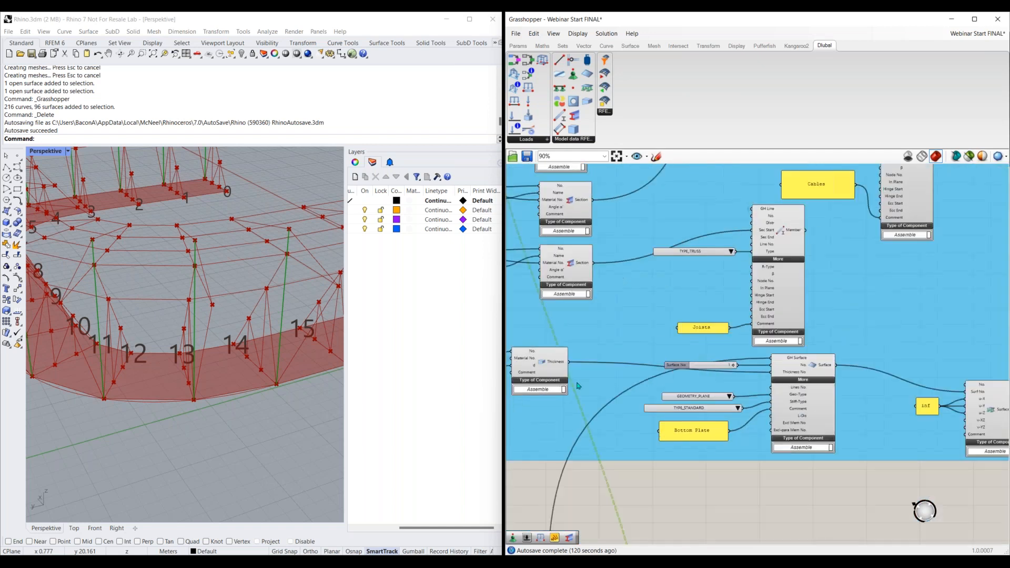
{"action": "right_click_drag", "start_coordinate": [577, 385], "coordinate": [608, 373]}
{"action": "left_click", "coordinate": [569, 356]}
{"action": "right_click_drag", "start_coordinate": [819, 382], "coordinate": [741, 377]}
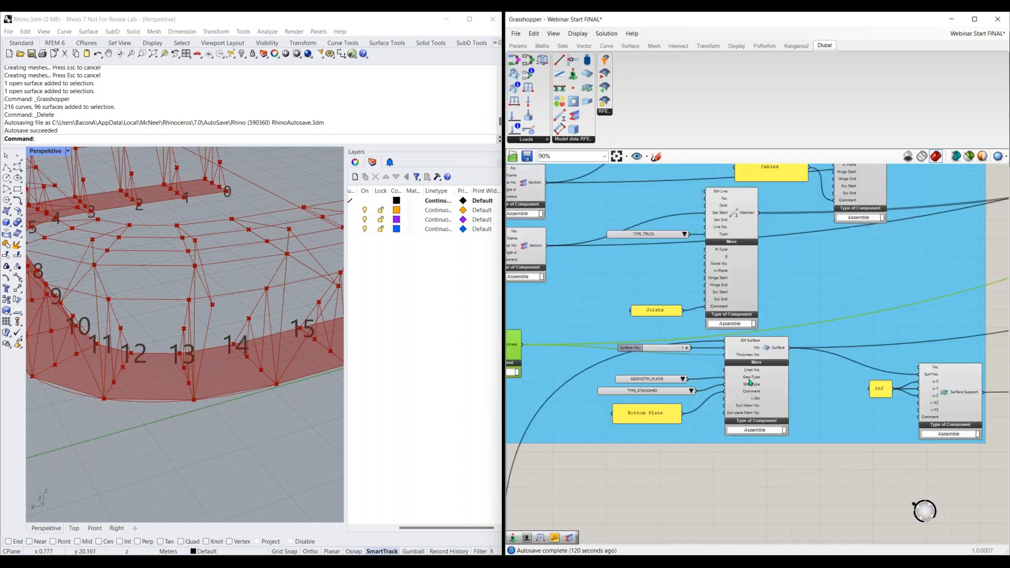
{"action": "left_click", "coordinate": [770, 410]}
{"action": "right_click_drag", "start_coordinate": [926, 431], "coordinate": [895, 431]}
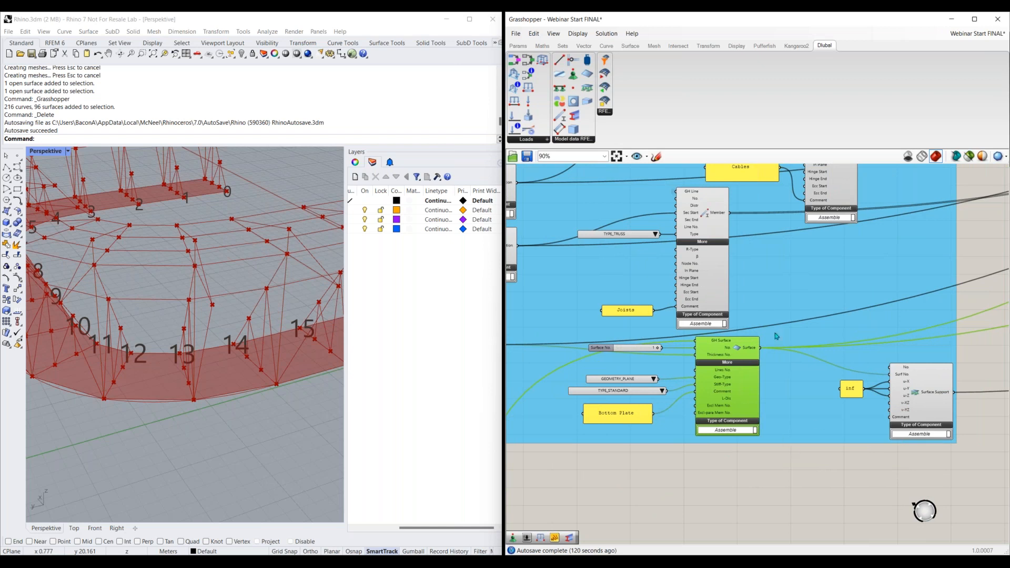
{"action": "right_click_drag", "start_coordinate": [767, 302], "coordinate": [821, 425]}
{"action": "scroll", "coordinate": [651, 291], "scroll_direction": "down", "scroll_amount": 1}
{"action": "right_click_drag", "start_coordinate": [652, 267], "coordinate": [651, 389]}
{"action": "right_click_drag", "start_coordinate": [717, 236], "coordinate": [728, 330]}
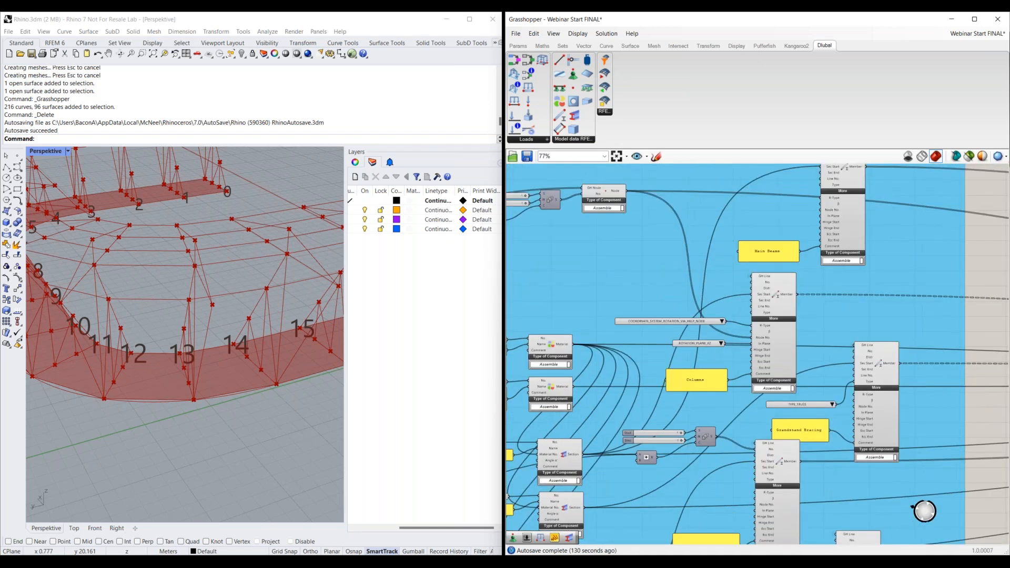
- Place a Load Case component on the empty canvas beside the ungrouped section, member and surface components
{"action": "scroll", "coordinate": [737, 418], "scroll_direction": "down", "scroll_amount": 3}
{"action": "scroll", "coordinate": [737, 418], "scroll_direction": "down", "scroll_amount": 3}
{"action": "right_click_drag", "start_coordinate": [737, 418], "coordinate": [732, 292]}
{"action": "right_click_drag", "start_coordinate": [693, 366], "coordinate": [683, 352]}
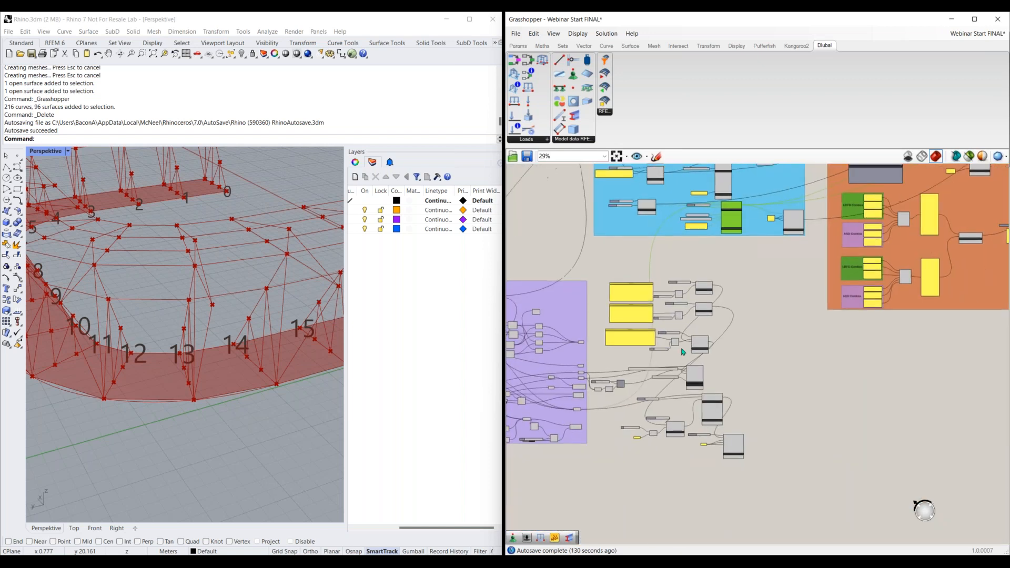
{"action": "scroll", "coordinate": [683, 356], "scroll_direction": "up", "scroll_amount": 6}
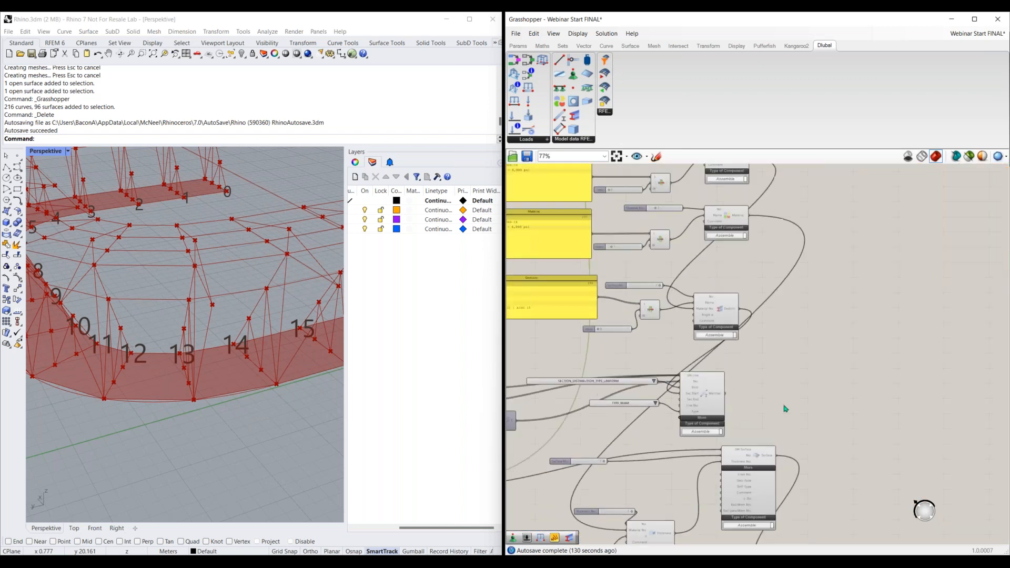
{"action": "right_click_drag", "start_coordinate": [708, 307], "coordinate": [634, 211]}
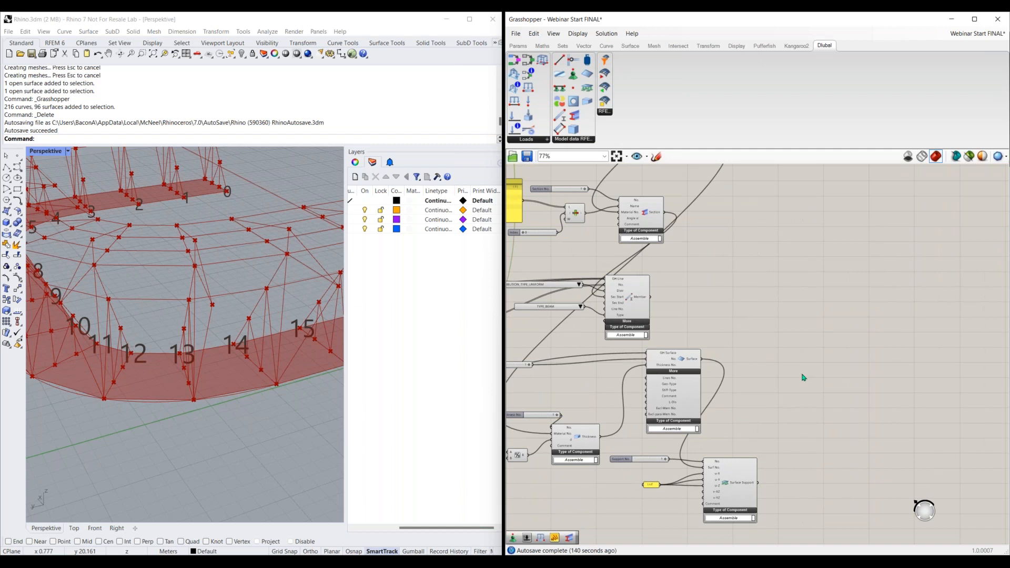
{"action": "right_click_drag", "start_coordinate": [837, 390], "coordinate": [772, 359]}
{"action": "right_click_drag", "start_coordinate": [749, 228], "coordinate": [710, 317]}
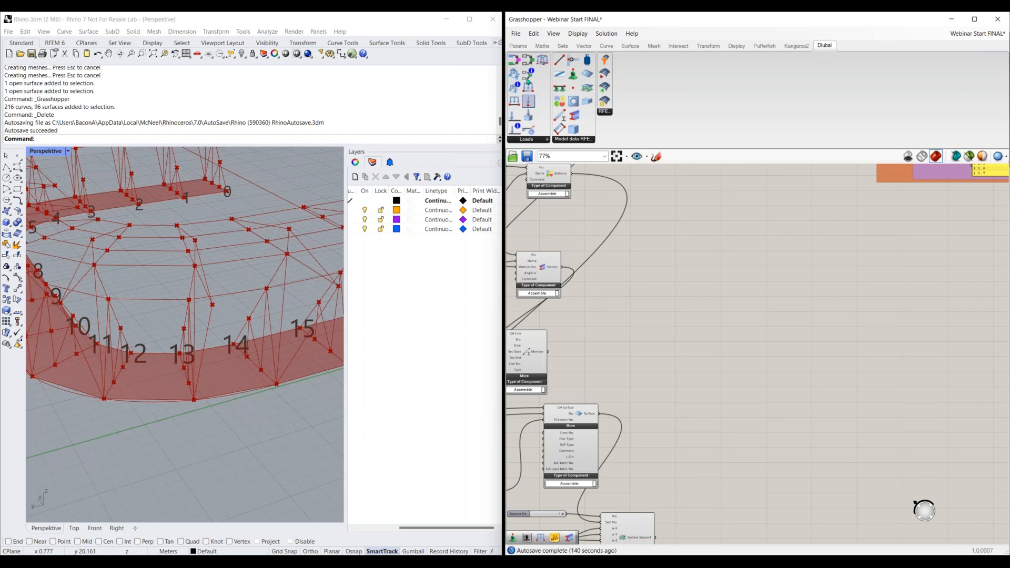
{"action": "left_click_drag", "start_coordinate": [511, 114], "coordinate": [744, 355]}
{"action": "scroll", "coordinate": [755, 356], "scroll_direction": "up", "scroll_amount": 3}
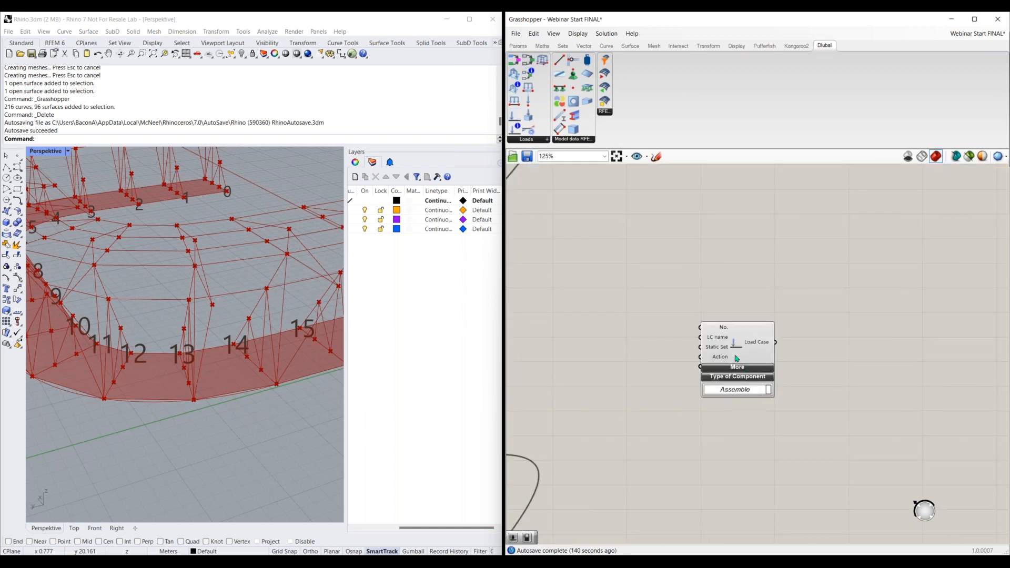
- Add a number slider of 1 and a panel reading Dead Load, and connect them to the load case's No. and LC name inputs
{"action": "double_click", "coordinate": [632, 320]}
{"action": "type", "text": "1"}
{"action": "key", "text": "Return"}
{"action": "left_click_drag", "start_coordinate": [672, 317], "coordinate": [700, 327]}
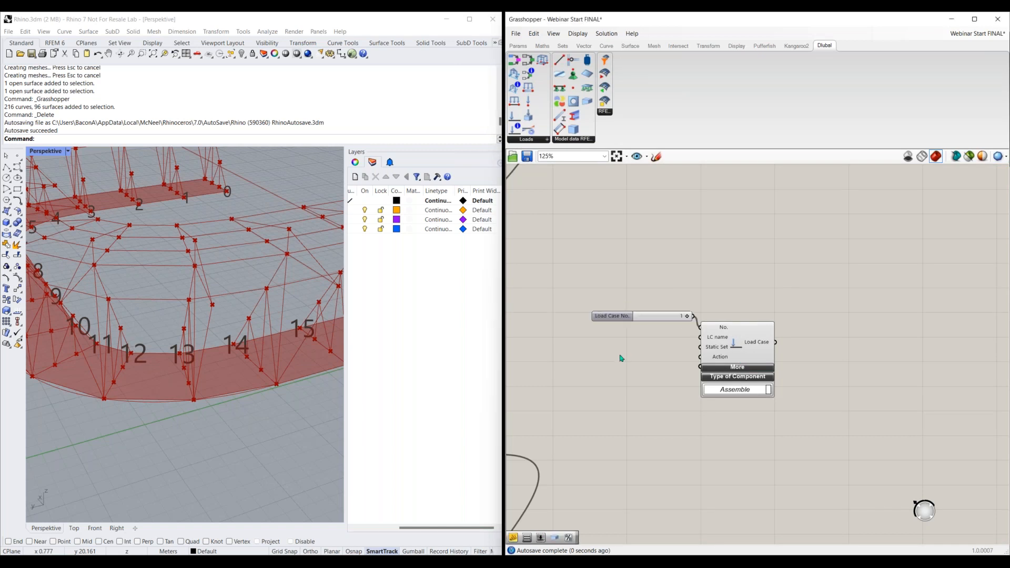
{"action": "double_click", "coordinate": [639, 346]}
{"action": "type", "text": "\"Dead Load"}
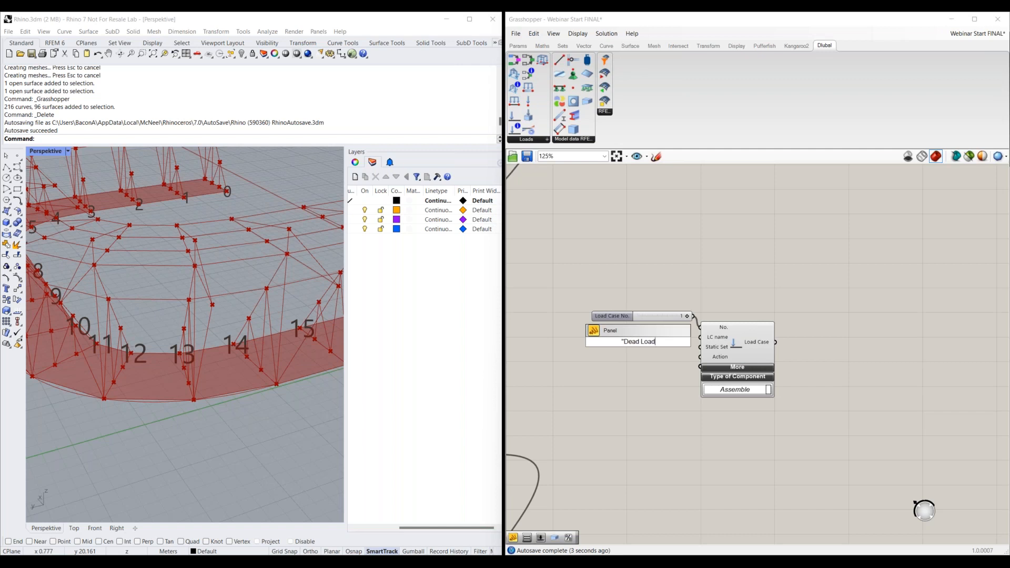
{"action": "key", "text": "Return"}
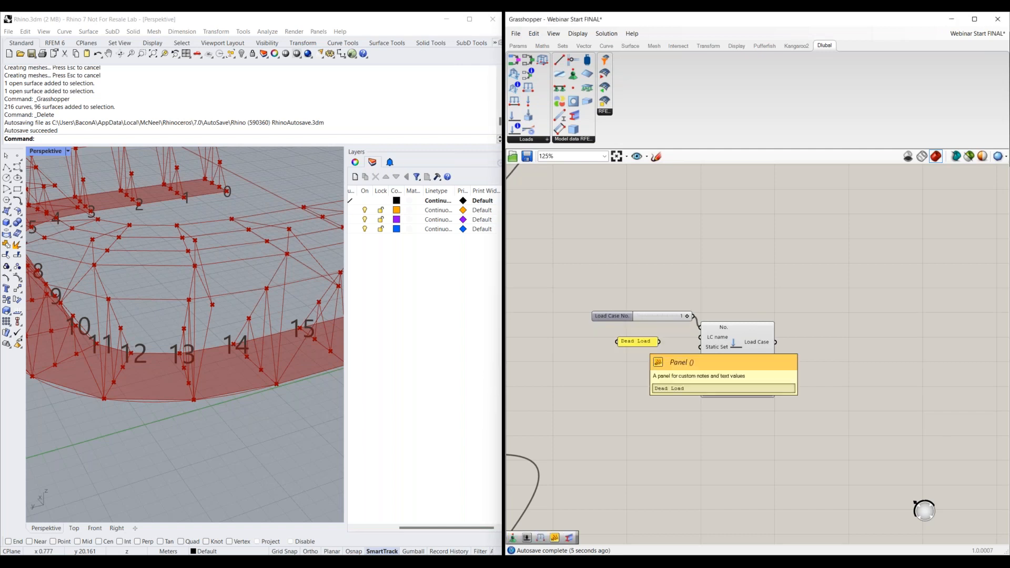
{"action": "left_click_drag", "start_coordinate": [659, 341], "coordinate": [700, 337]}
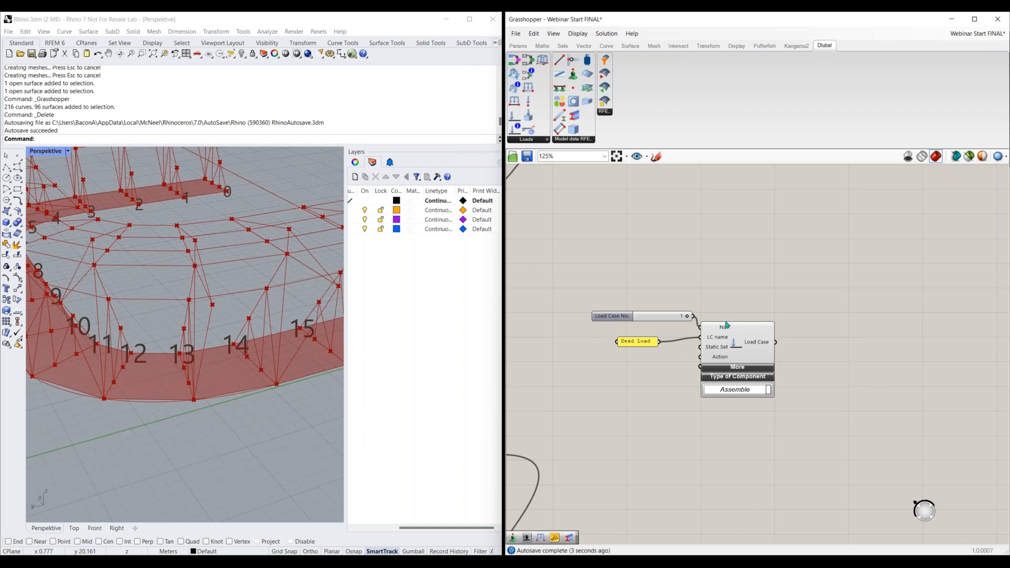
- Switch to RFEM and examine the load case's static analysis settings and analysis types in Load Cases & Combinations without changing anything
{"action": "mouse_move", "coordinate": [720, 348]}
{"action": "left_click", "coordinate": [575, 518]}
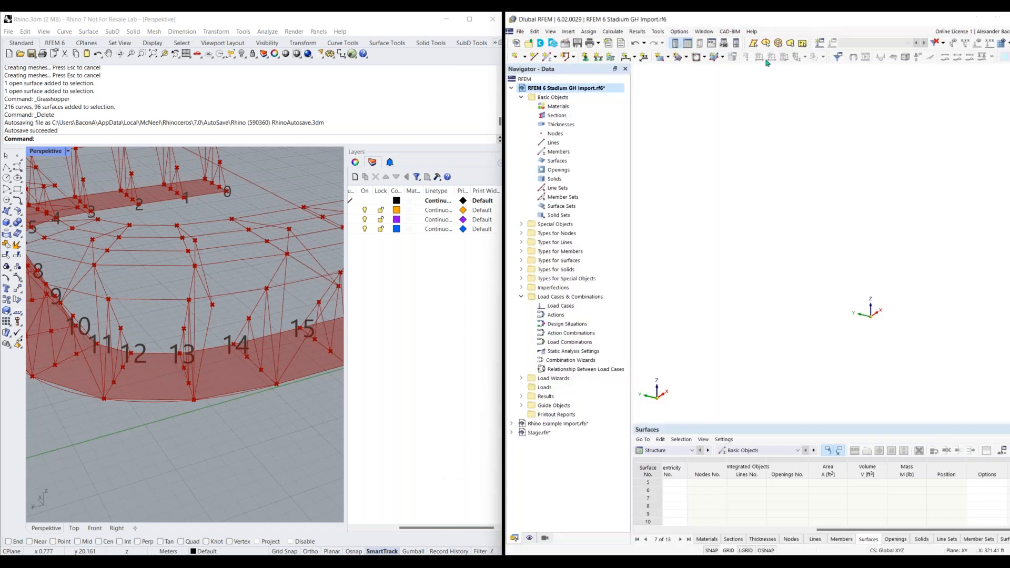
{"action": "left_click", "coordinate": [820, 43]}
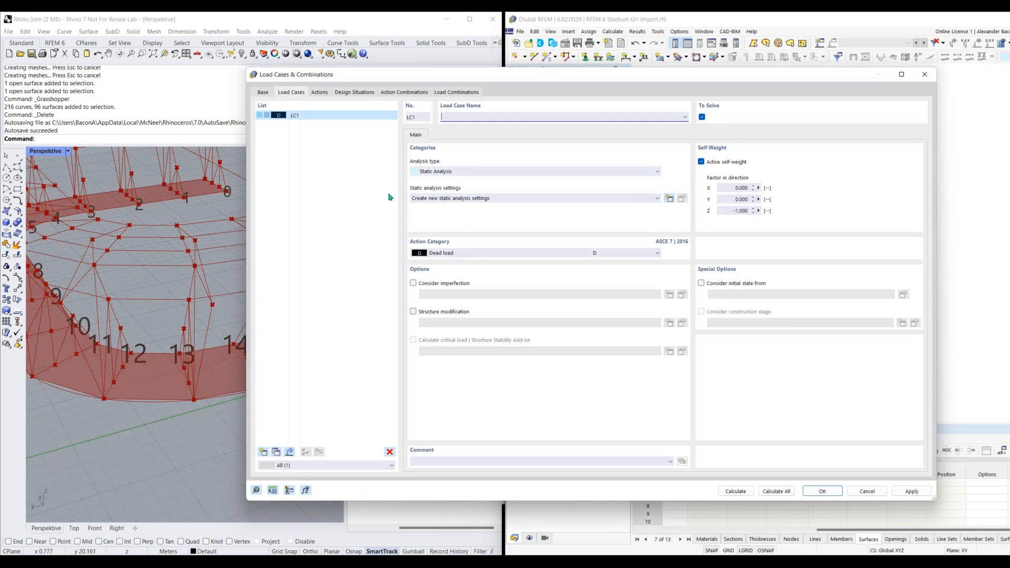
{"action": "left_click", "coordinate": [515, 199]}
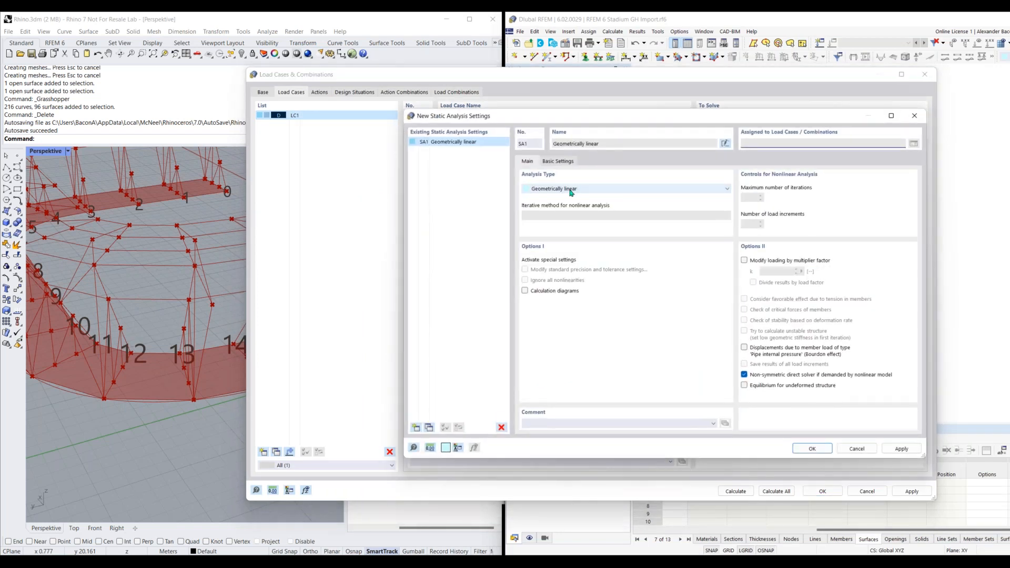
{"action": "left_click", "coordinate": [573, 191]}
{"action": "left_click", "coordinate": [574, 190]}
{"action": "left_click", "coordinate": [914, 115]}
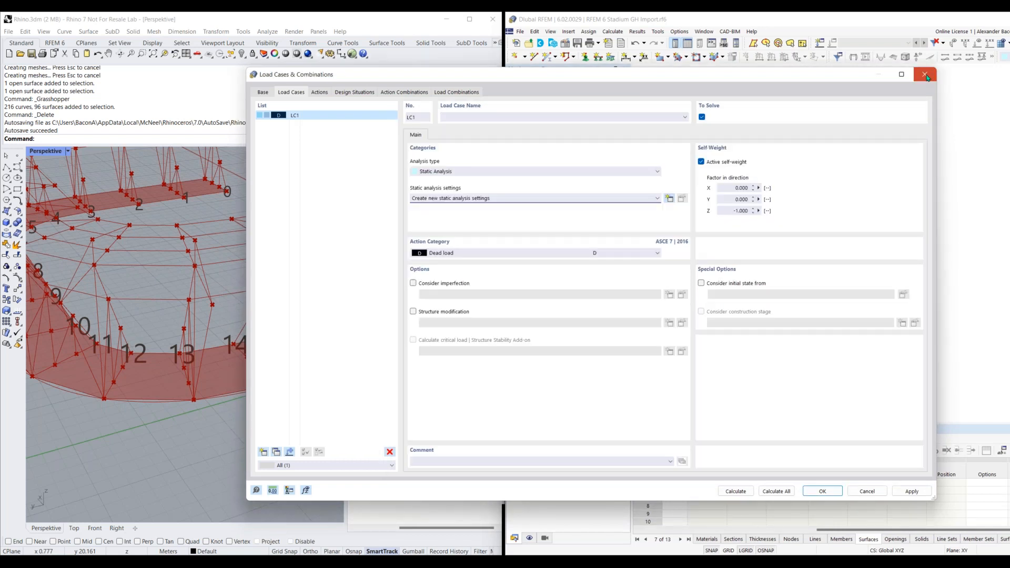
{"action": "left_click", "coordinate": [923, 74]}
- Return to Grasshopper and place a Static Analysis Settings component above the Load Case component
{"action": "key", "text": "alt+Tab"}
{"action": "right_click_drag", "start_coordinate": [656, 284], "coordinate": [730, 323]}
{"action": "scroll", "coordinate": [705, 318], "scroll_direction": "down", "scroll_amount": 1}
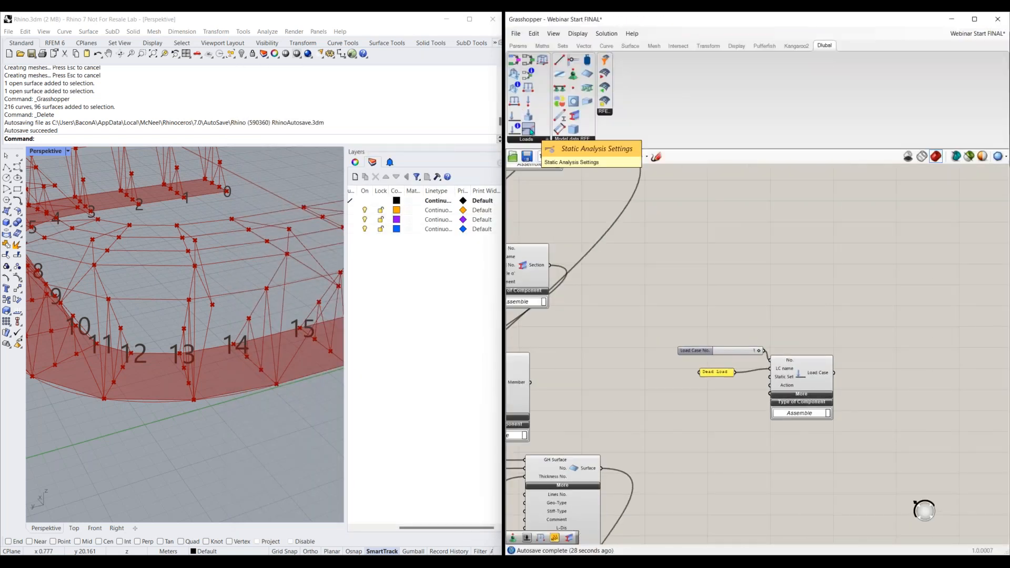
{"action": "left_click_drag", "start_coordinate": [530, 131], "coordinate": [797, 276]}
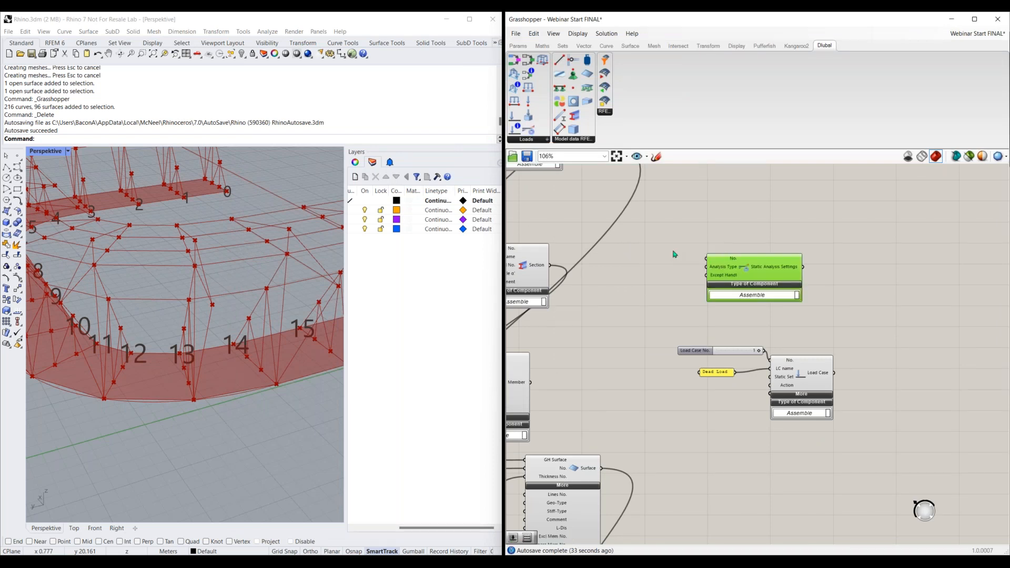
{"action": "double_click", "coordinate": [644, 250]}
{"action": "type", "text": "1"}
{"action": "key", "text": "Return"}
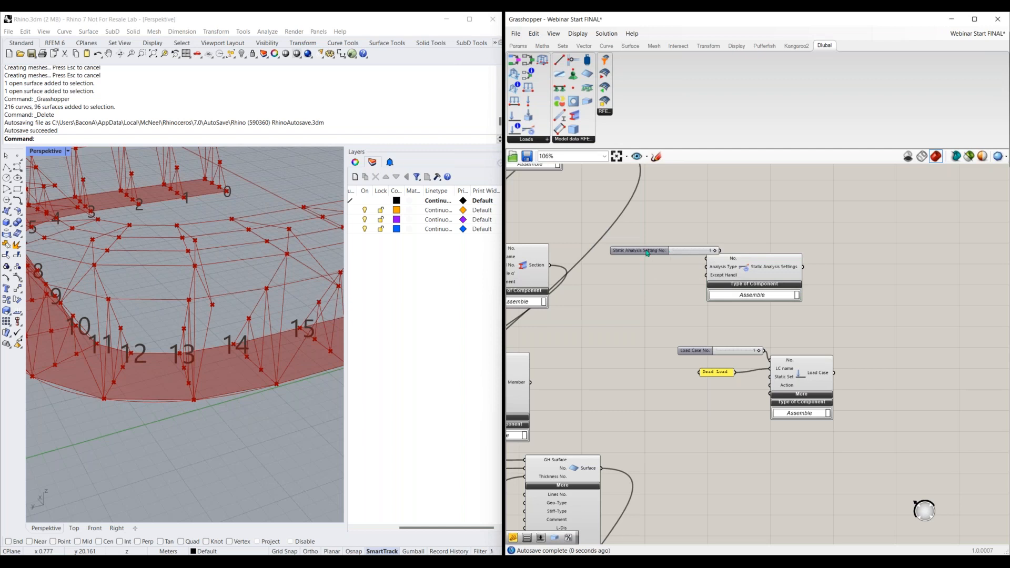
{"action": "left_click_drag", "start_coordinate": [647, 253], "coordinate": [622, 253]}
{"action": "key", "text": "Delete"}
- Add a number slider set to 1 and connect it to the No. input of the Static Analysis Settings component
{"action": "double_click", "coordinate": [645, 264]}
{"action": "type", "text": "2"}
{"action": "key", "text": "Return"}
{"action": "left_click_drag", "start_coordinate": [704, 260], "coordinate": [604, 249]}
{"action": "left_click_drag", "start_coordinate": [782, 283], "coordinate": [796, 285]}
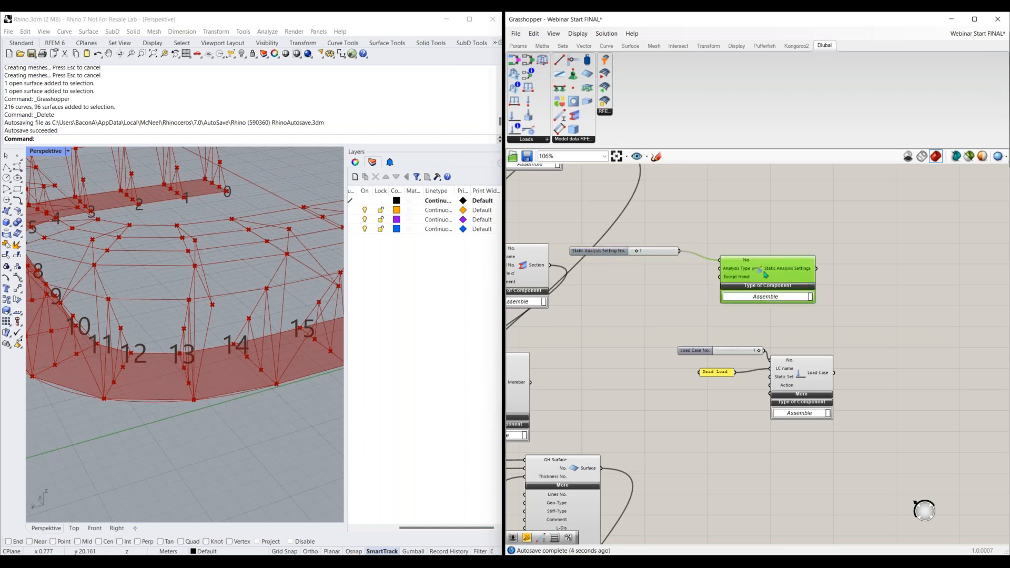
- Add a value list for the Analysis Type input of Static Analysis Settings and keep it on GEOMETRICALLY_LINEAR
{"action": "scroll", "coordinate": [735, 271], "scroll_direction": "up", "scroll_amount": 5}
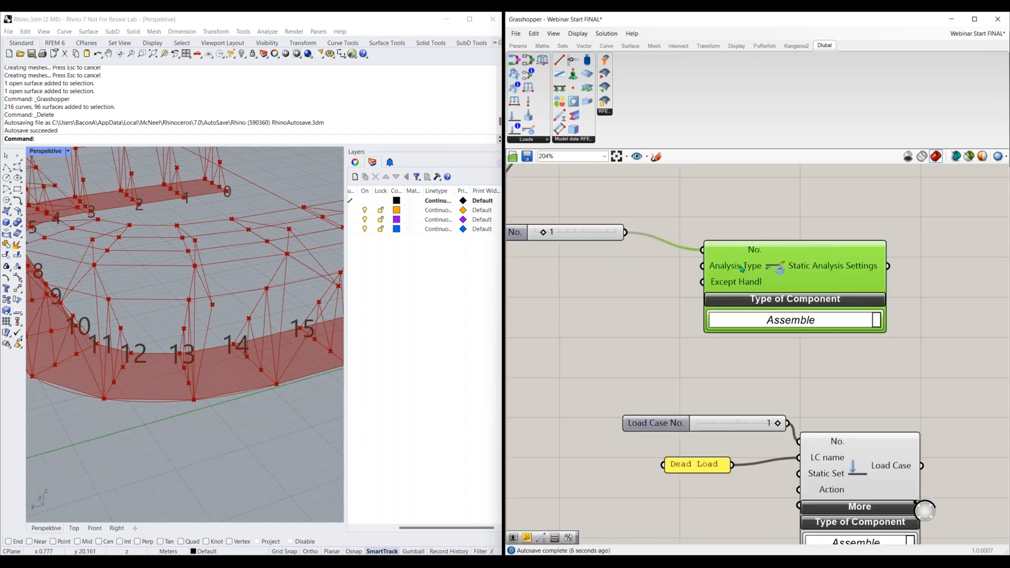
{"action": "right_click_drag", "start_coordinate": [745, 272], "coordinate": [793, 275]}
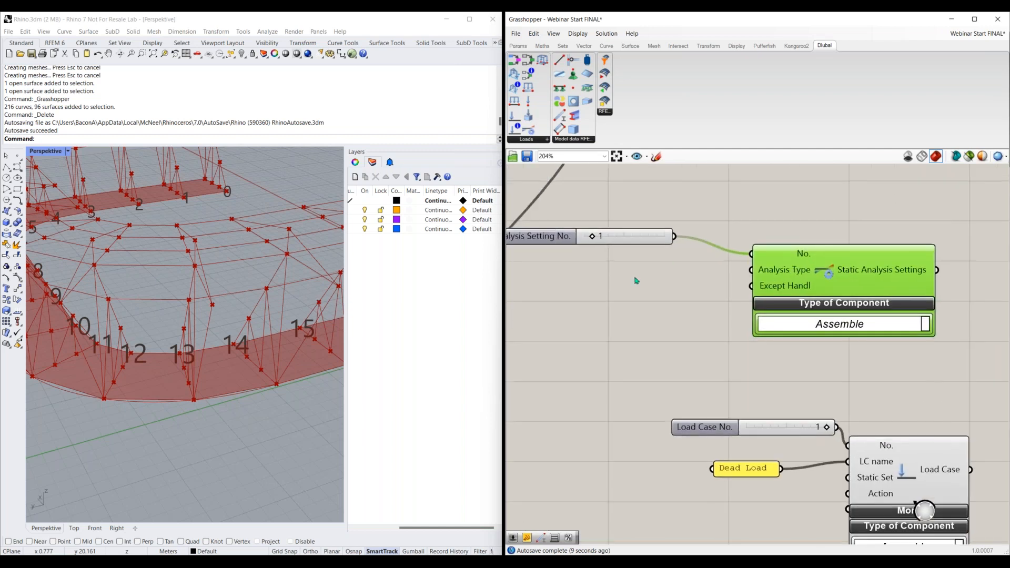
{"action": "double_click", "coordinate": [634, 278]}
{"action": "type", "text": "valu"}
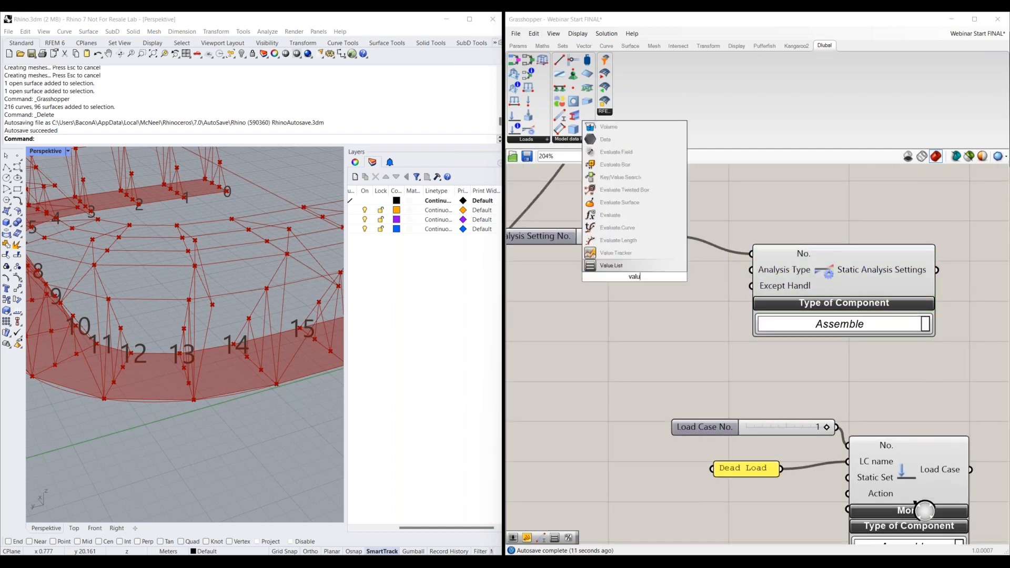
{"action": "left_click", "coordinate": [654, 276]}
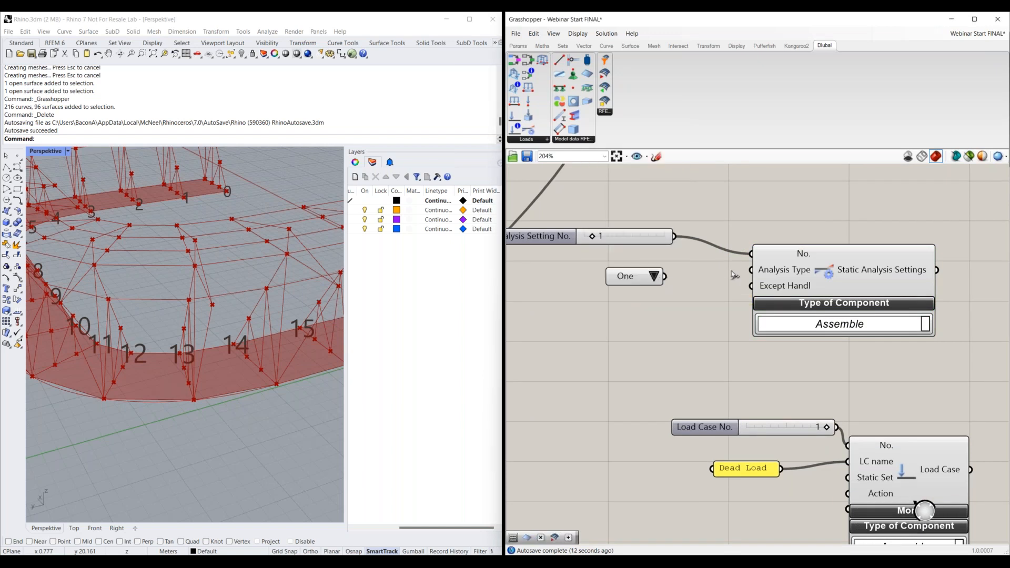
{"action": "left_click", "coordinate": [684, 288]}
{"action": "scroll", "coordinate": [688, 288], "scroll_direction": "down", "scroll_amount": 1}
{"action": "left_click_drag", "start_coordinate": [688, 288], "coordinate": [635, 286]}
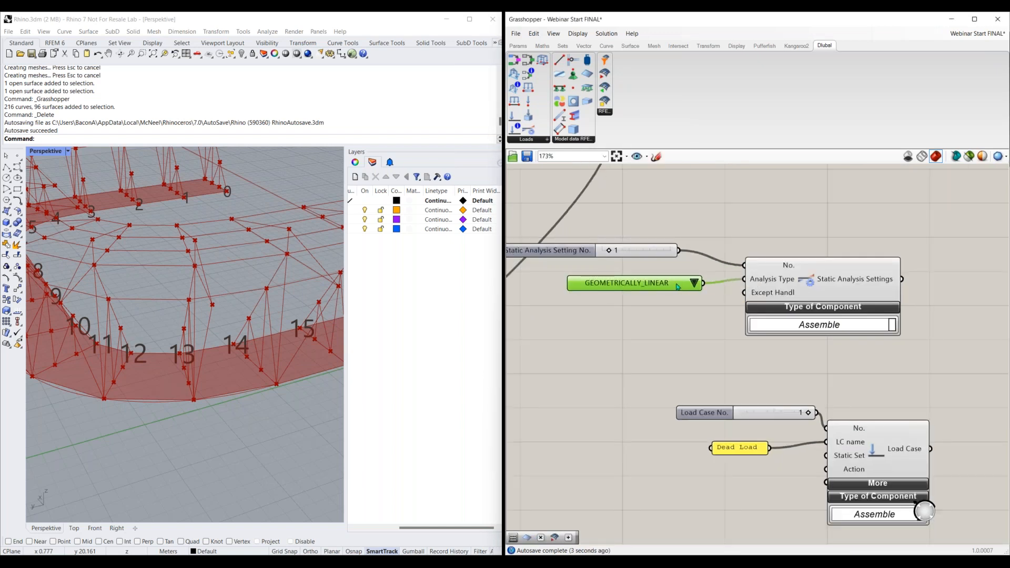
{"action": "left_click", "coordinate": [693, 285]}
{"action": "left_click", "coordinate": [672, 311]}
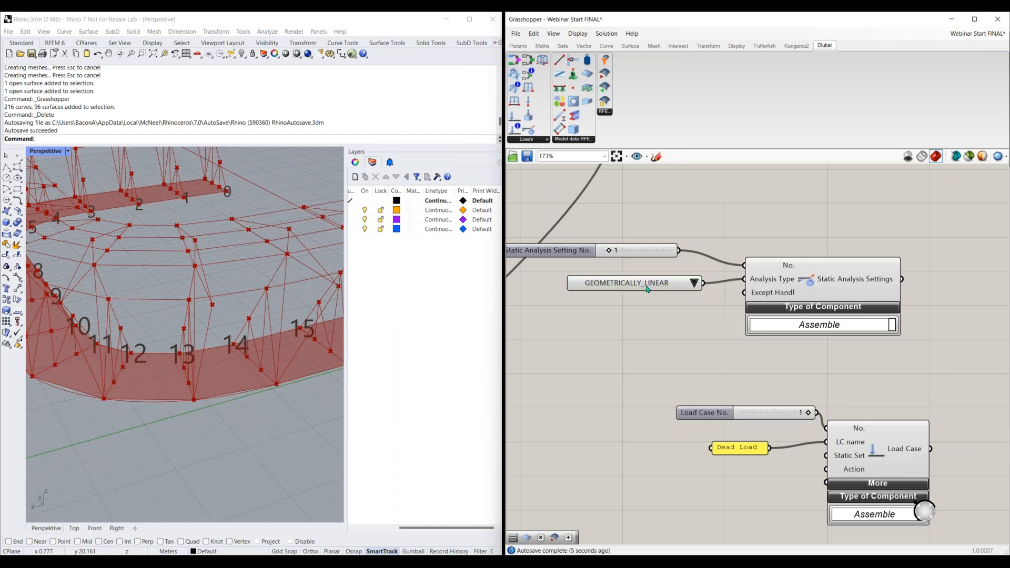
{"action": "left_click_drag", "start_coordinate": [648, 289], "coordinate": [605, 277]}
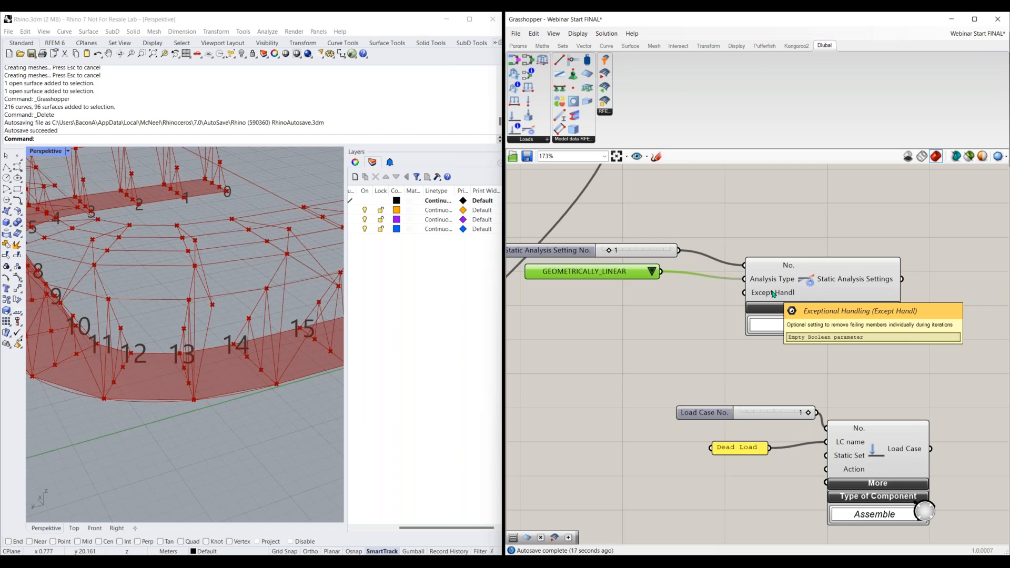
- Add a Boolean toggle set to False, connect it to the exceptional handling input and align it below the analysis type list
{"action": "double_click", "coordinate": [635, 311]}
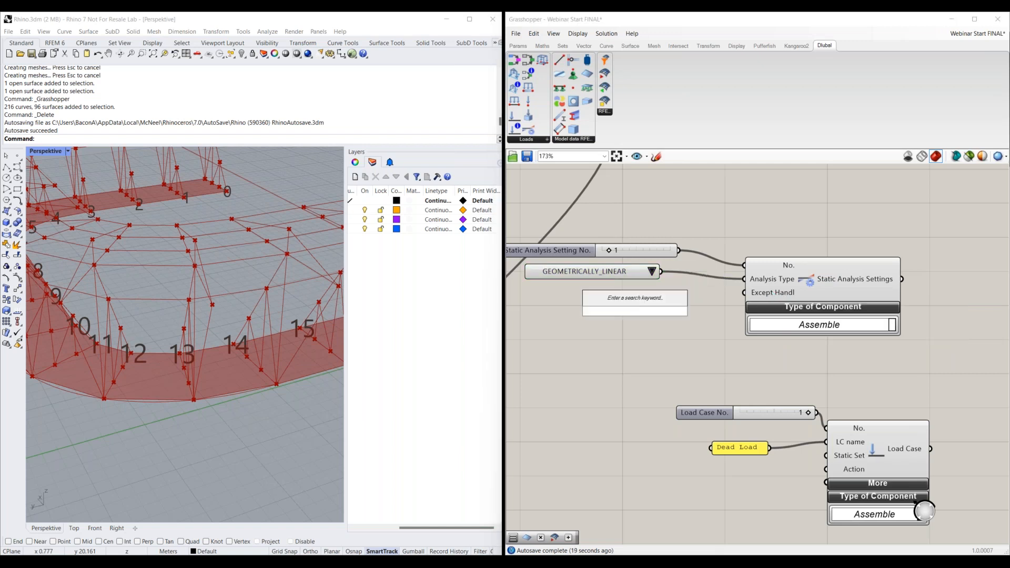
{"action": "type", "text": "bool"}
{"action": "left_click", "coordinate": [635, 289]}
{"action": "left_click_drag", "start_coordinate": [634, 315], "coordinate": [743, 293]}
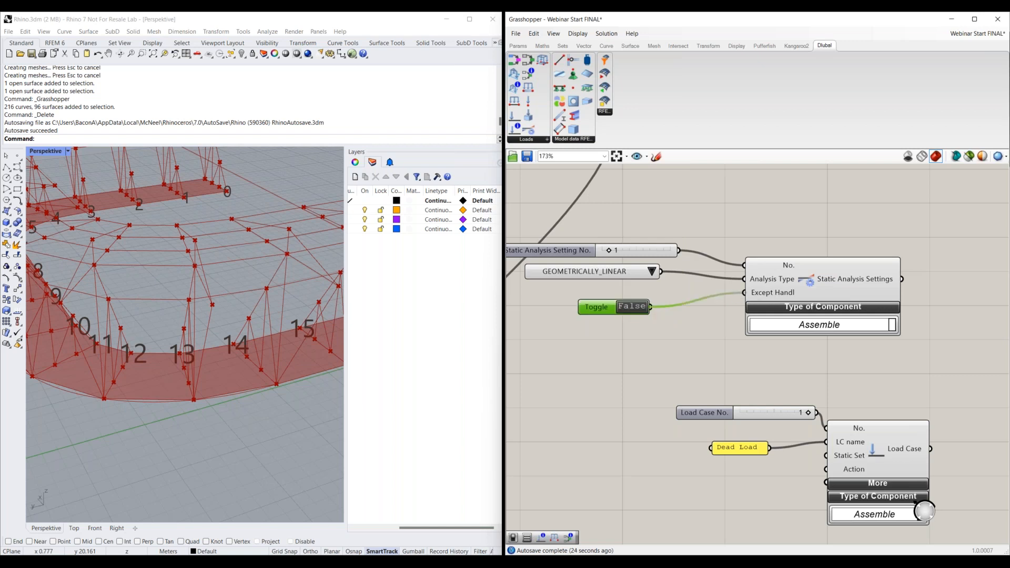
{"action": "left_click_drag", "start_coordinate": [606, 312], "coordinate": [598, 308]}
{"action": "double_click", "coordinate": [629, 302]}
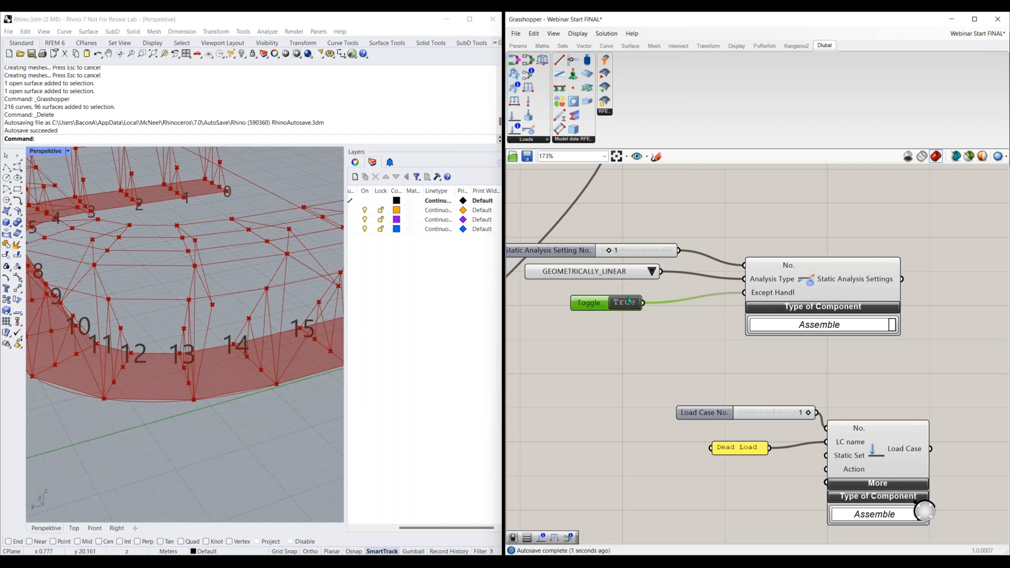
{"action": "double_click", "coordinate": [631, 304]}
{"action": "left_click", "coordinate": [652, 289]}
{"action": "left_click_drag", "start_coordinate": [652, 289], "coordinate": [566, 318]}
{"action": "left_click", "coordinate": [634, 365]}
- Connect the Static Analysis Settings output to the static settings input of the Dead Load load case component
{"action": "scroll", "coordinate": [637, 365], "scroll_direction": "down", "scroll_amount": 2}
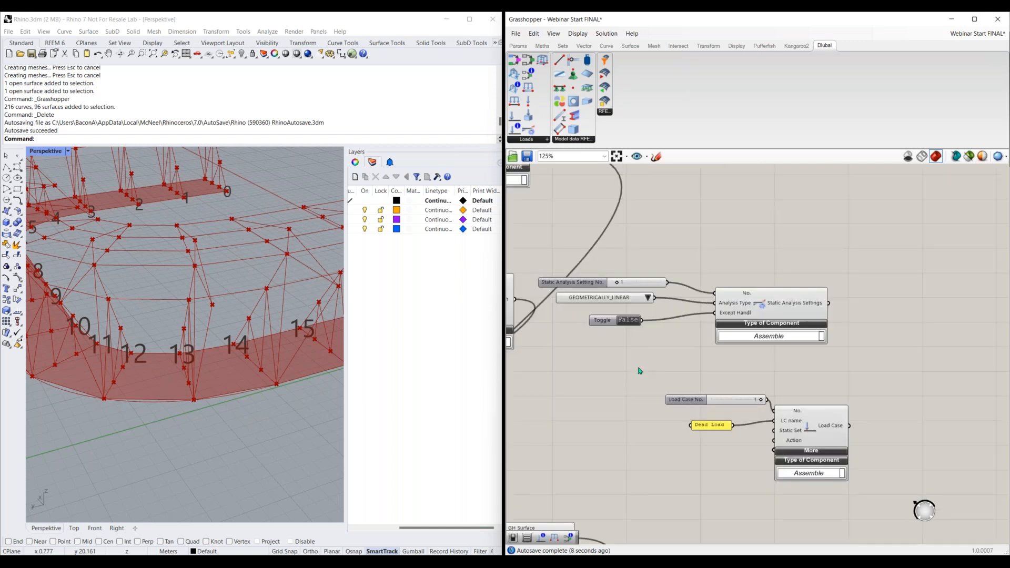
{"action": "right_click_drag", "start_coordinate": [638, 367], "coordinate": [619, 357]}
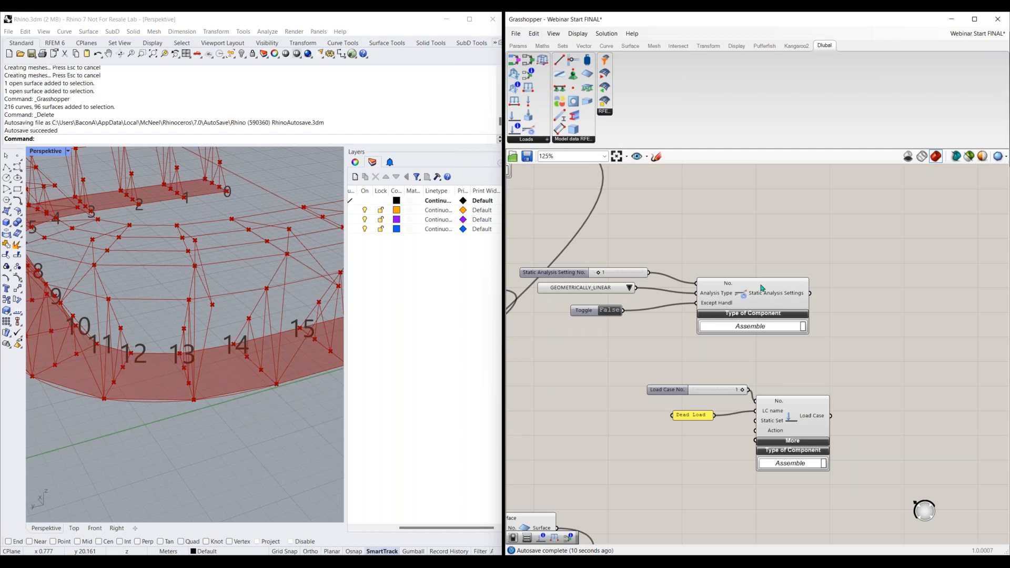
{"action": "left_click_drag", "start_coordinate": [810, 293], "coordinate": [750, 422]}
{"action": "right_click_drag", "start_coordinate": [730, 448], "coordinate": [725, 426]}
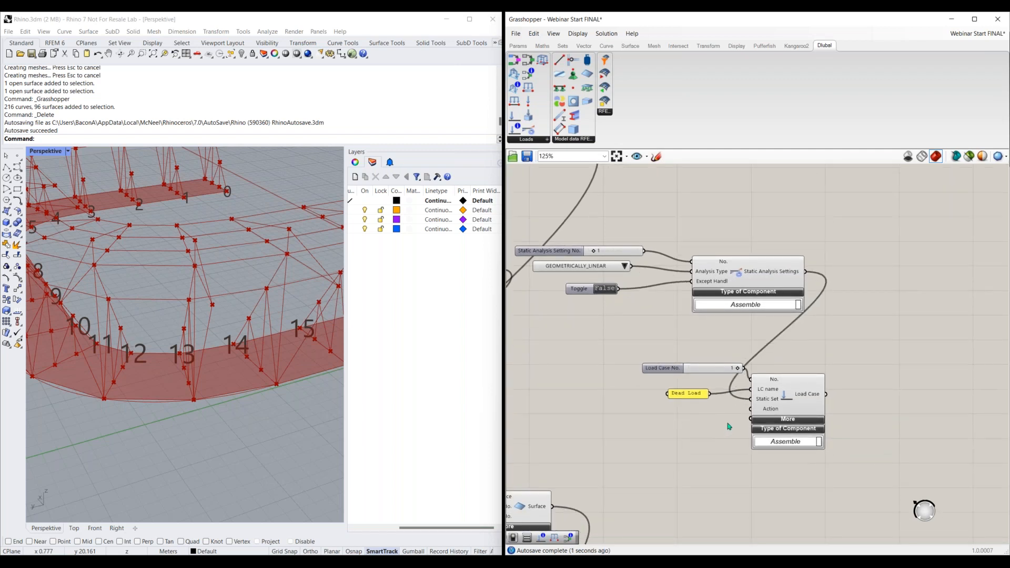
{"action": "mouse_move", "coordinate": [771, 410]}
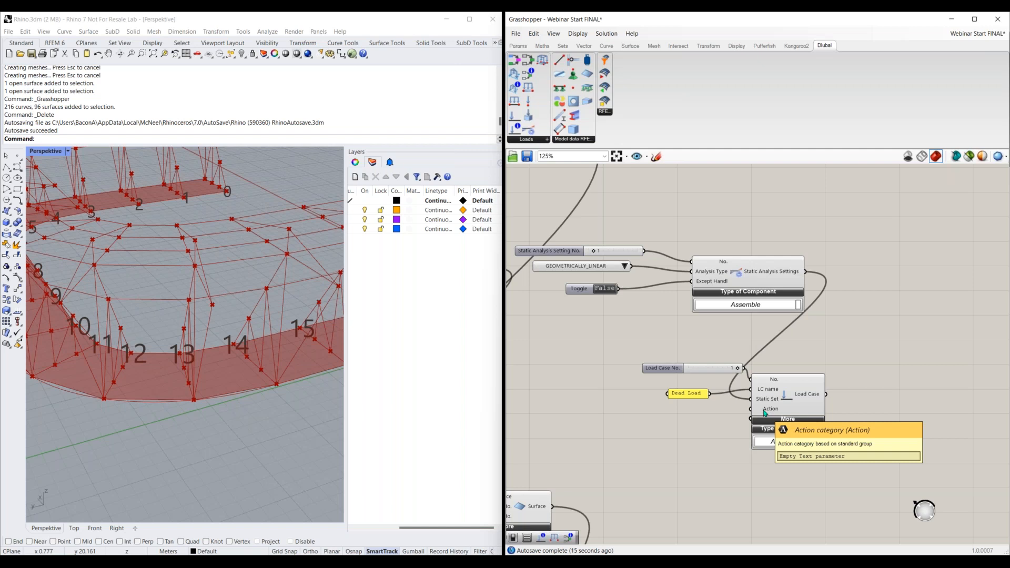
- Switch to RFEM and check the standard group for load case classification in the model's base data, returning to Grasshopper at the end
{"action": "key", "text": "alt+Tab"}
{"action": "left_click", "coordinate": [566, 45]}
{"action": "left_click", "coordinate": [659, 98]}
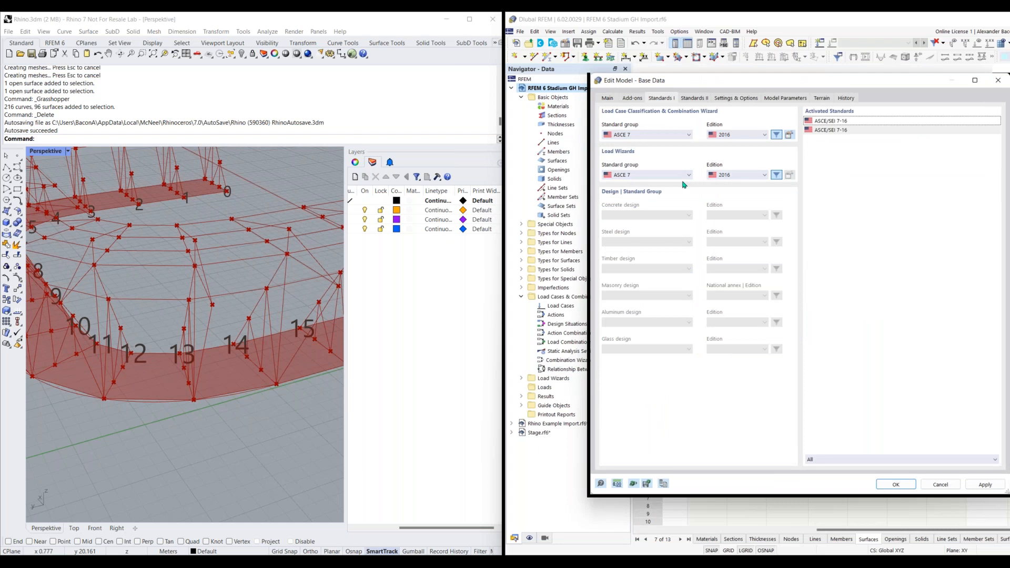
{"action": "left_click_drag", "start_coordinate": [911, 82], "coordinate": [845, 78]}
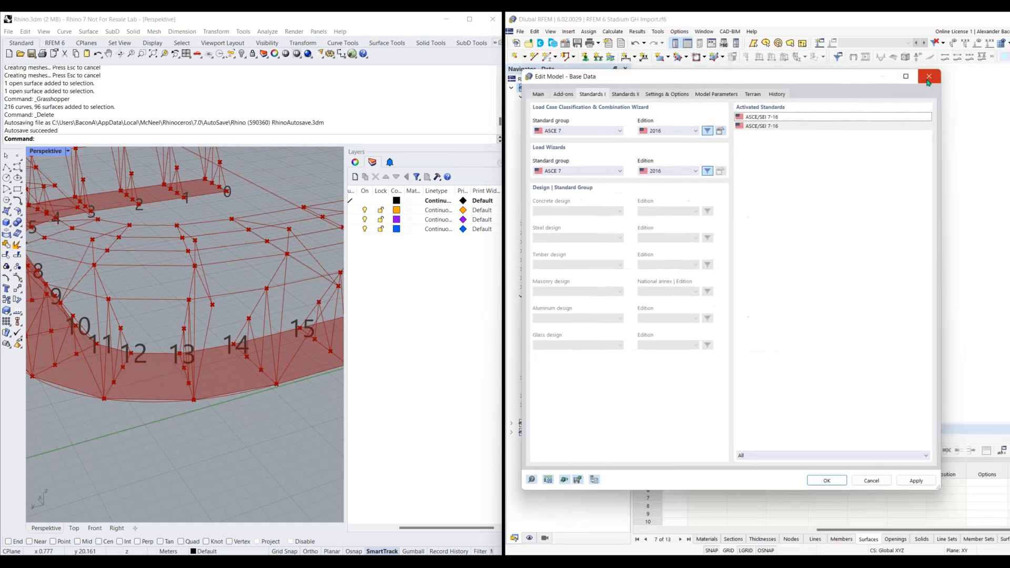
{"action": "key", "text": "alt+Tab"}
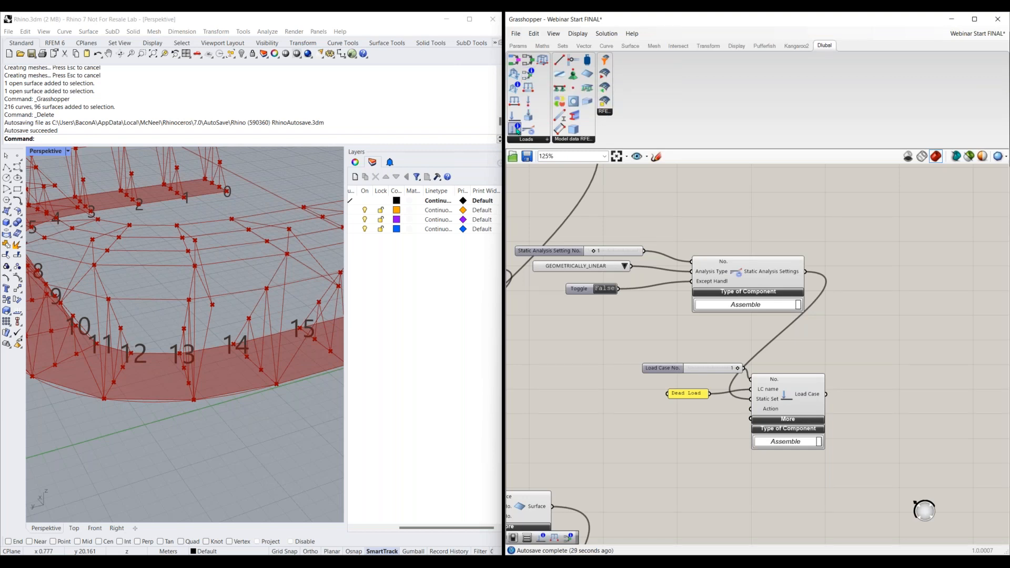
- Add a Classification component beside the Dead Load load case and set its standard group to ASCE 7
{"action": "left_click", "coordinate": [594, 415]}
{"action": "right_click_drag", "start_coordinate": [667, 443], "coordinate": [651, 419]}
{"action": "scroll", "coordinate": [705, 386], "scroll_direction": "down", "scroll_amount": 1}
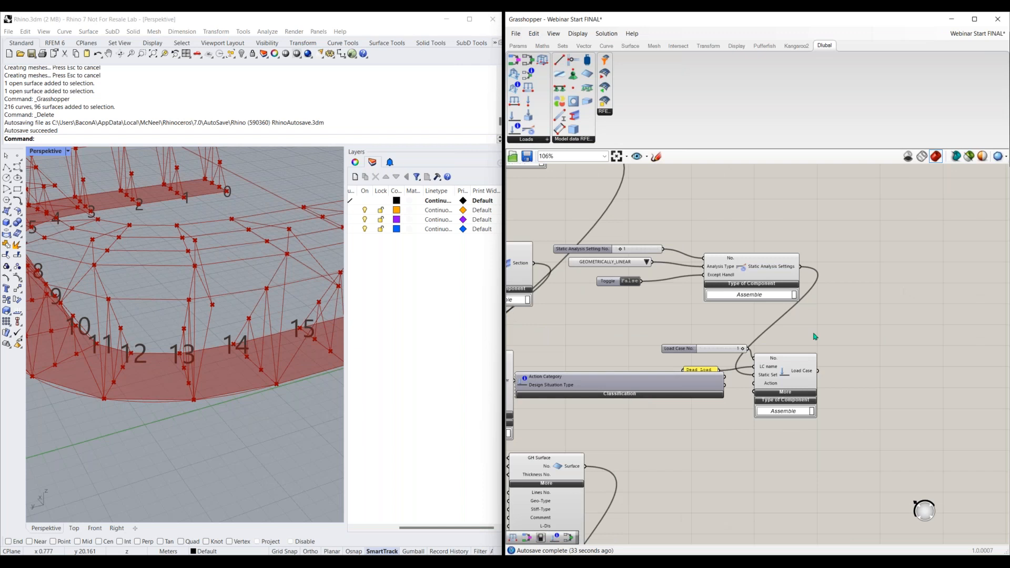
{"action": "left_click_drag", "start_coordinate": [815, 333], "coordinate": [747, 452]}
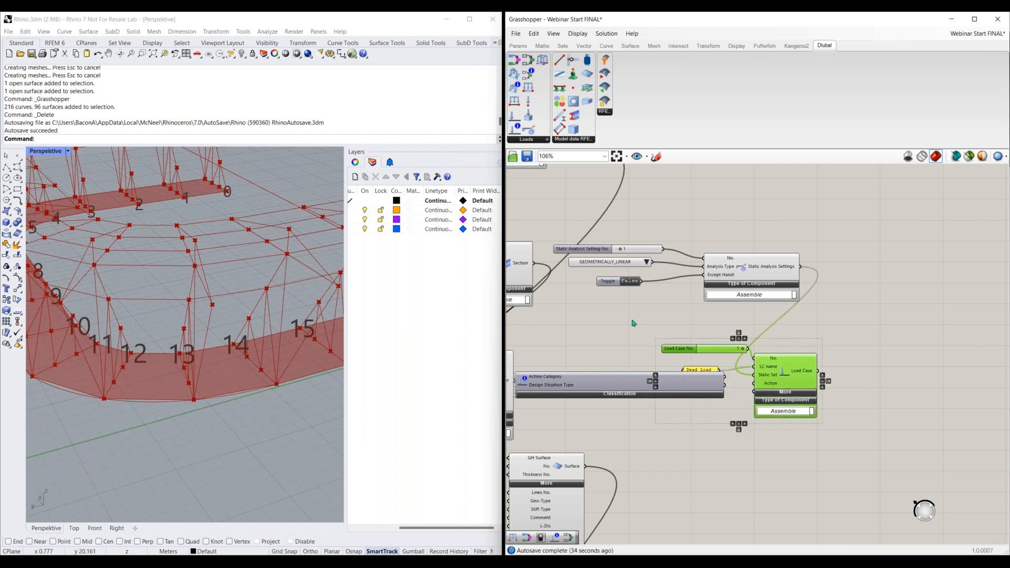
{"action": "left_click_drag", "start_coordinate": [634, 389], "coordinate": [642, 318]}
{"action": "left_click", "coordinate": [645, 323]}
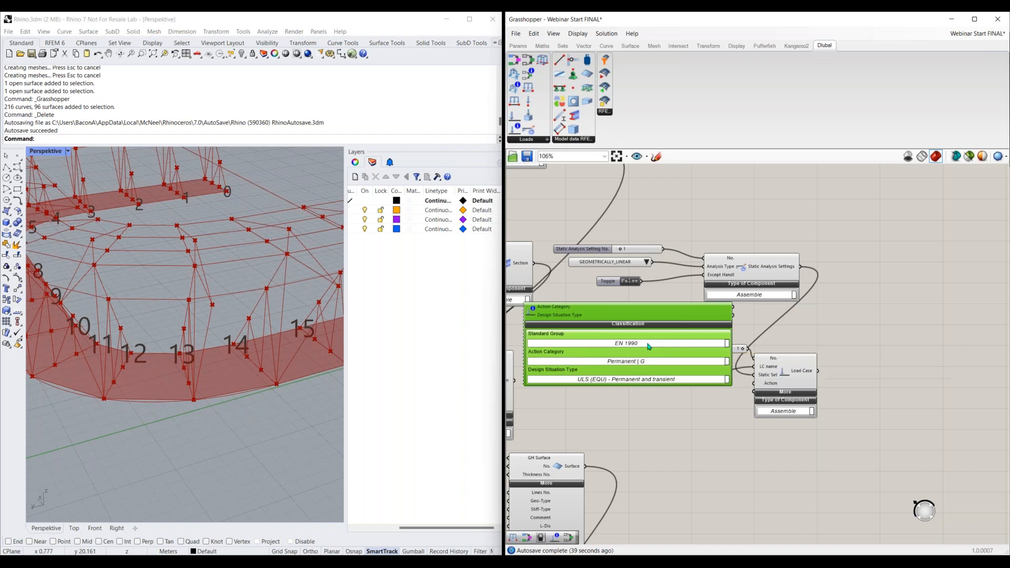
{"action": "left_click", "coordinate": [649, 346]}
{"action": "left_click", "coordinate": [631, 421]}
- Space out the Load Case component with its number slider and Dead Load panel, and place the Classification component below the static analysis inputs
{"action": "scroll", "coordinate": [805, 355], "scroll_direction": "down", "scroll_amount": 2}
{"action": "left_click_drag", "start_coordinate": [803, 353], "coordinate": [736, 418]}
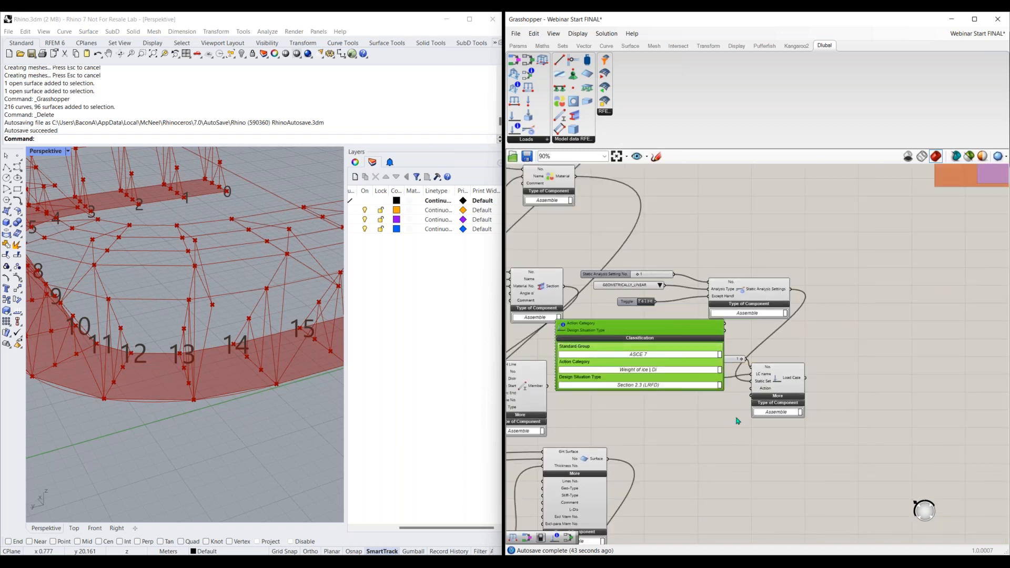
{"action": "left_click_drag", "start_coordinate": [772, 390], "coordinate": [877, 366]}
{"action": "left_click_drag", "start_coordinate": [693, 330], "coordinate": [693, 424]}
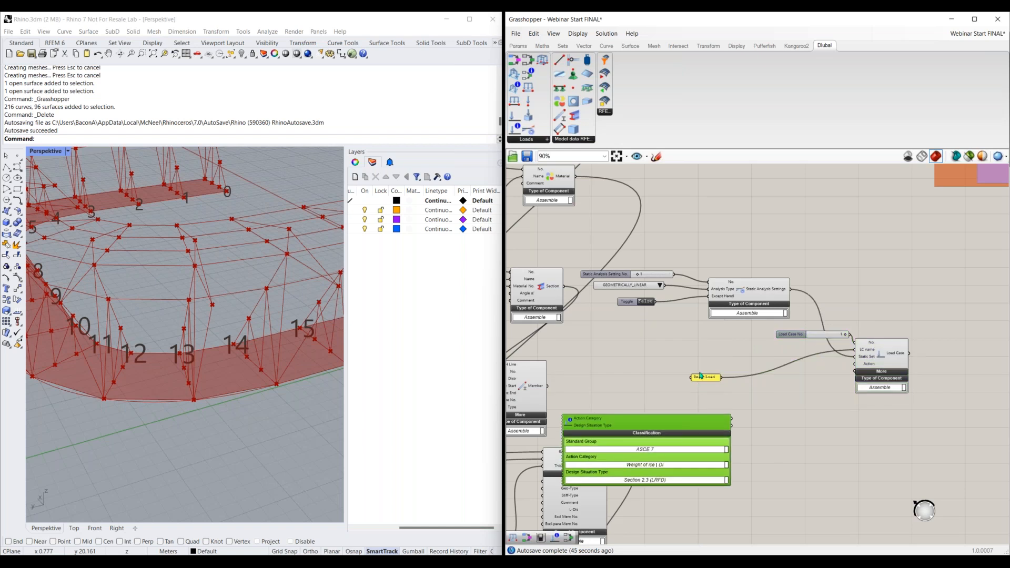
{"action": "left_click_drag", "start_coordinate": [702, 377], "coordinate": [815, 359]}
{"action": "left_click_drag", "start_coordinate": [684, 420], "coordinate": [690, 351]}
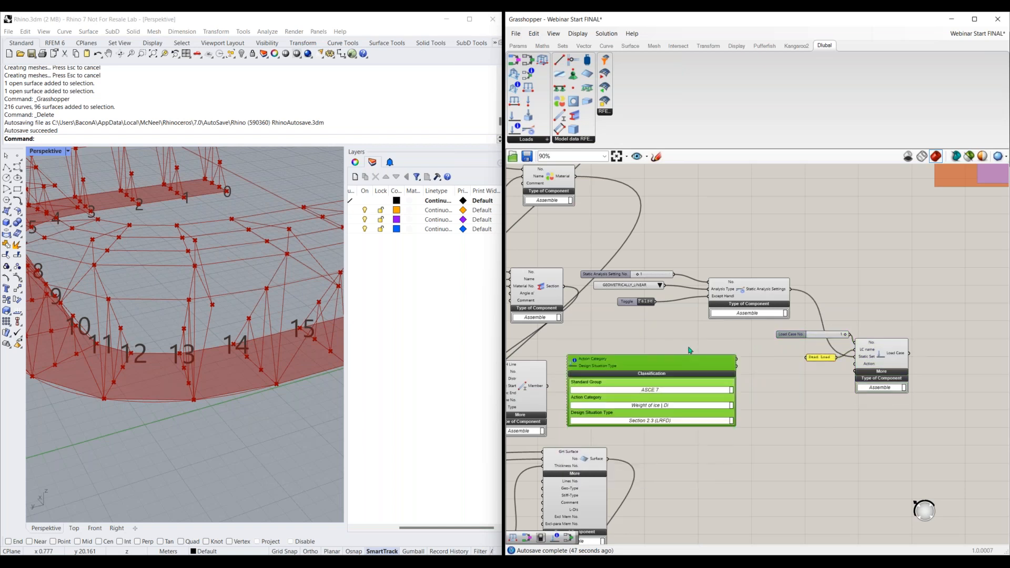
- Set the classification's action category to Dead load | D and connect its Action Category output to the load case's Action input
{"action": "left_click", "coordinate": [666, 396]}
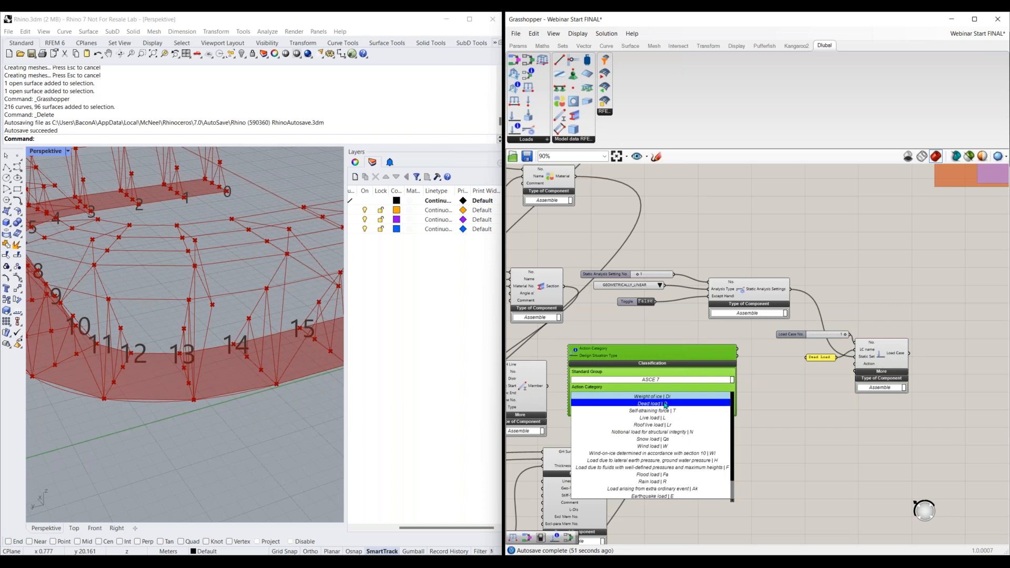
{"action": "left_click", "coordinate": [666, 404]}
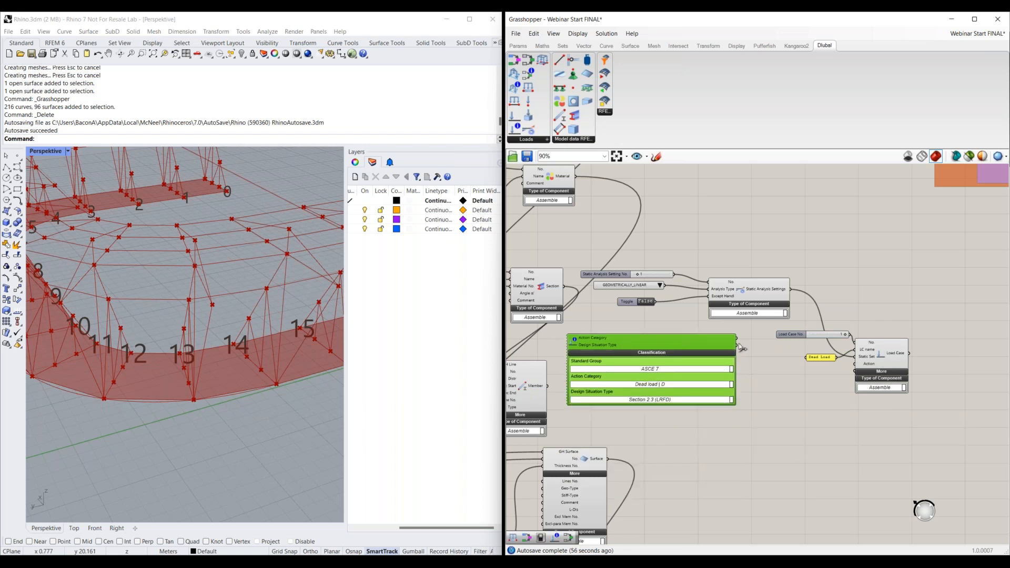
{"action": "left_click_drag", "start_coordinate": [841, 363], "coordinate": [855, 364]}
- Expand the additional inputs of the Dead Load load case component
{"action": "right_click_drag", "start_coordinate": [808, 368], "coordinate": [683, 369]}
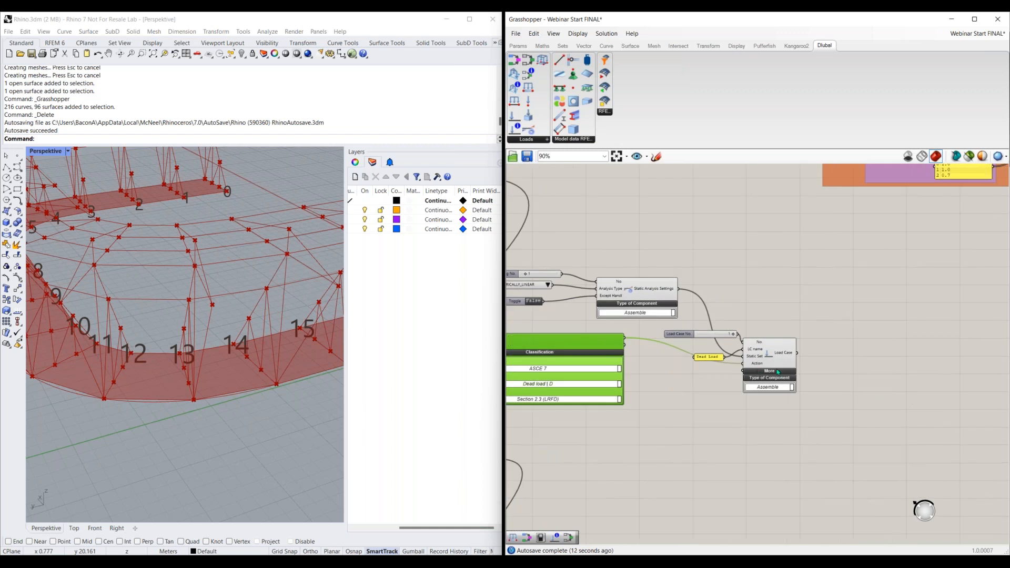
{"action": "scroll", "coordinate": [776, 369], "scroll_direction": "up", "scroll_amount": 3}
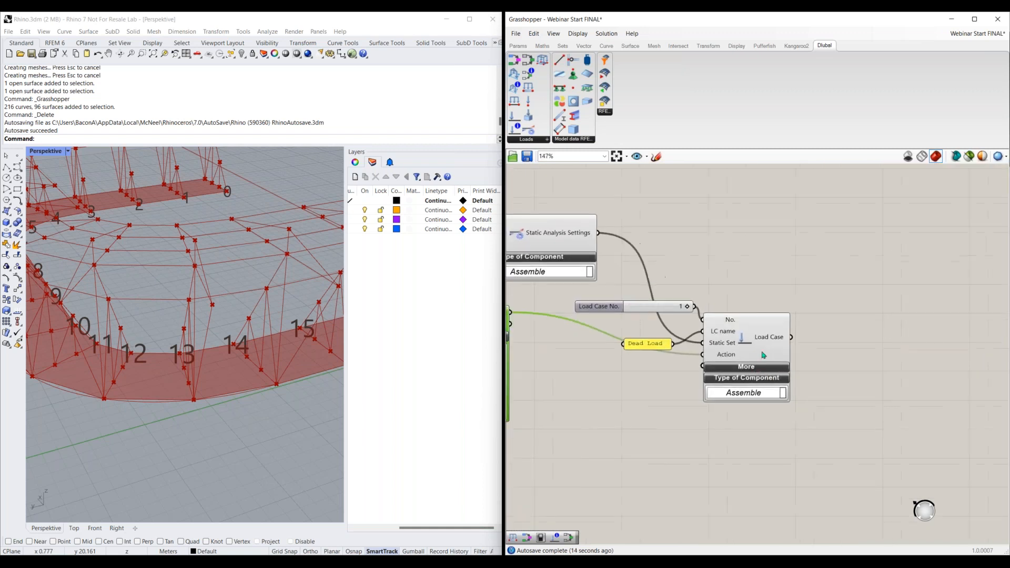
{"action": "right_click_drag", "start_coordinate": [797, 365], "coordinate": [763, 355]}
{"action": "left_click", "coordinate": [784, 355]}
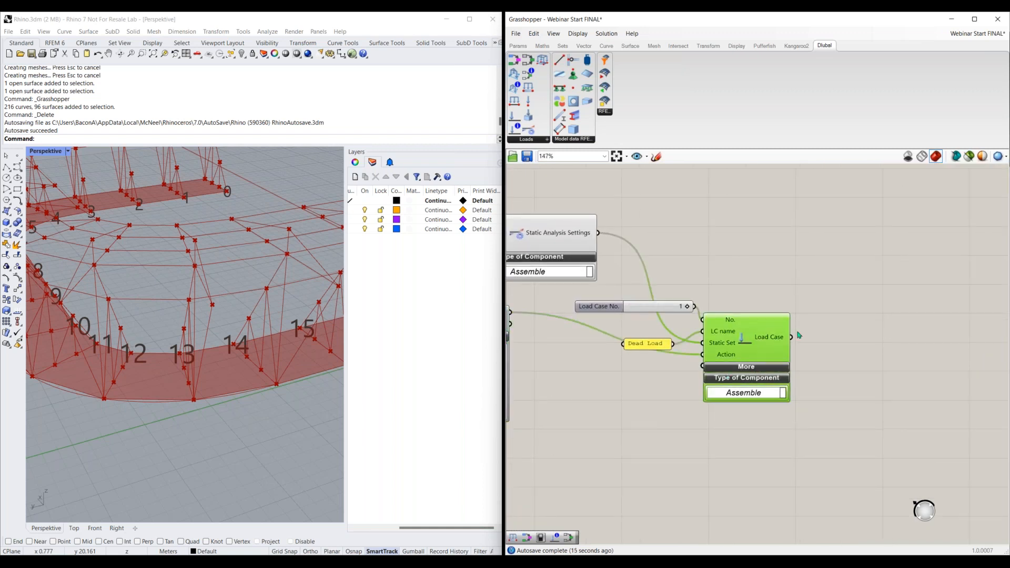
{"action": "left_click", "coordinate": [758, 368]}
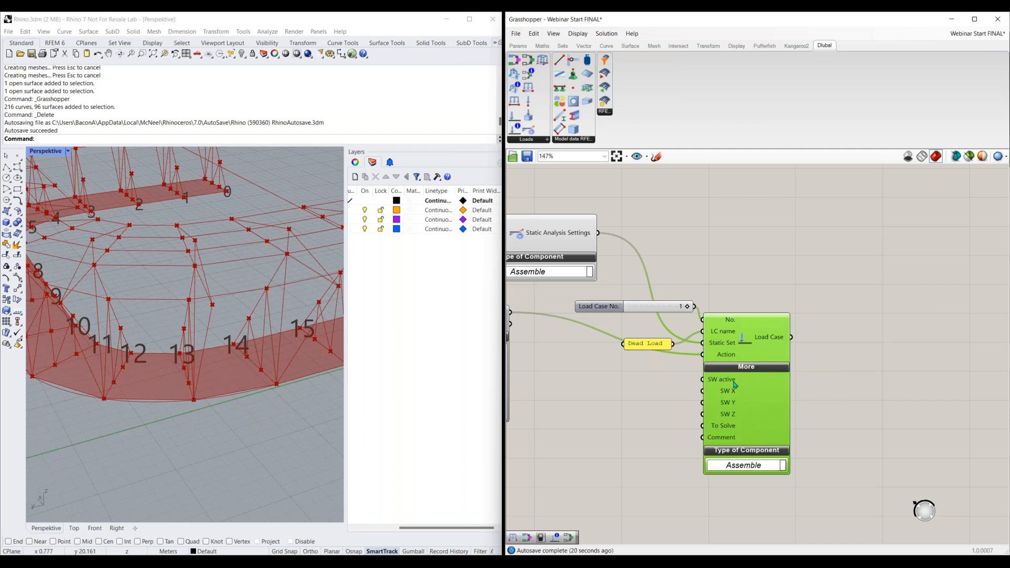
{"action": "left_click", "coordinate": [716, 380]}
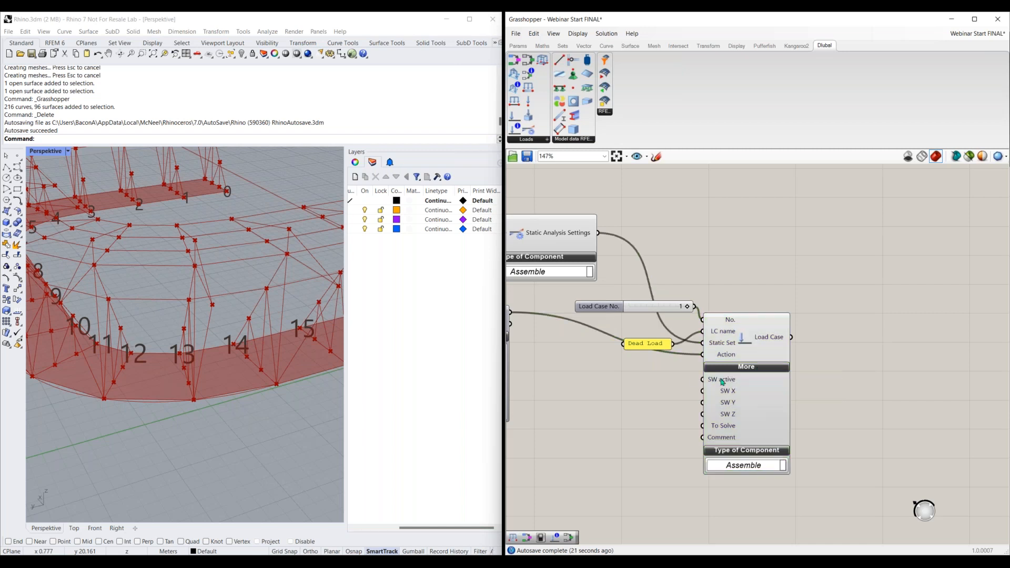
- Add a Boolean toggle, connect it to the load case's SW active input and set it to True
{"action": "double_click", "coordinate": [645, 382]}
{"action": "type", "text": "bool"}
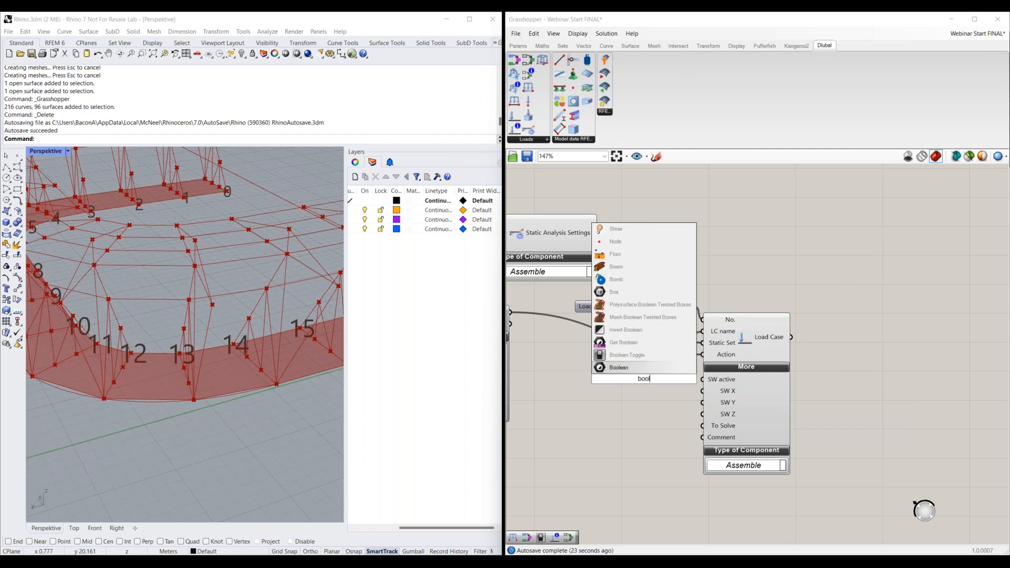
{"action": "key", "text": "Return"}
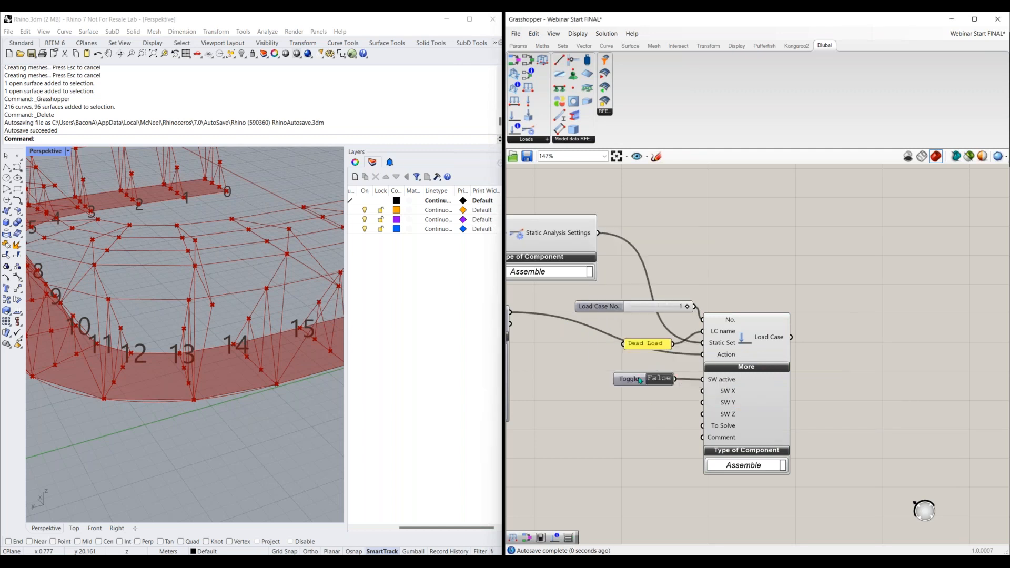
{"action": "left_click_drag", "start_coordinate": [640, 379], "coordinate": [624, 380]}
{"action": "left_click", "coordinate": [647, 379]}
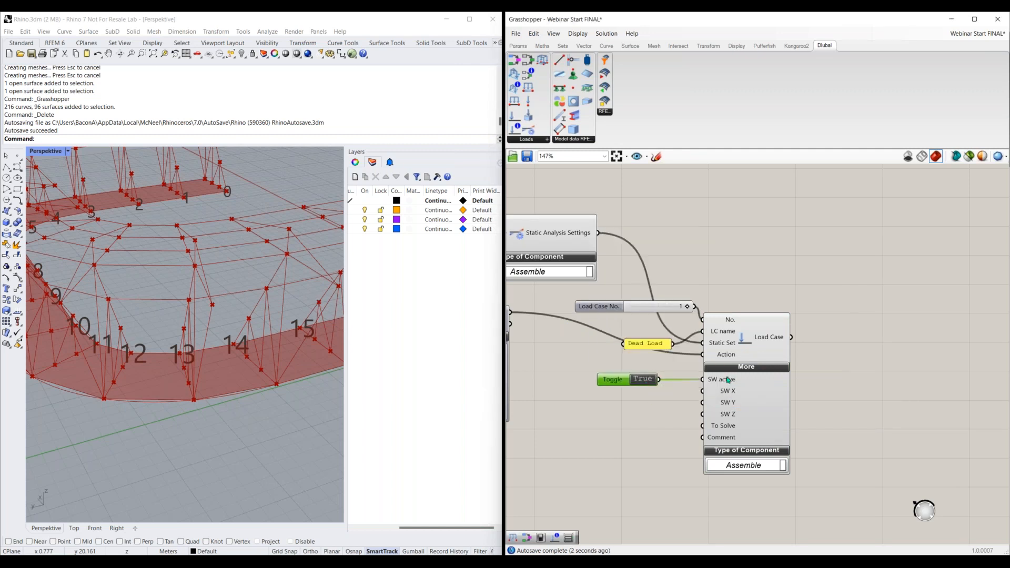
{"action": "mouse_move", "coordinate": [725, 386]}
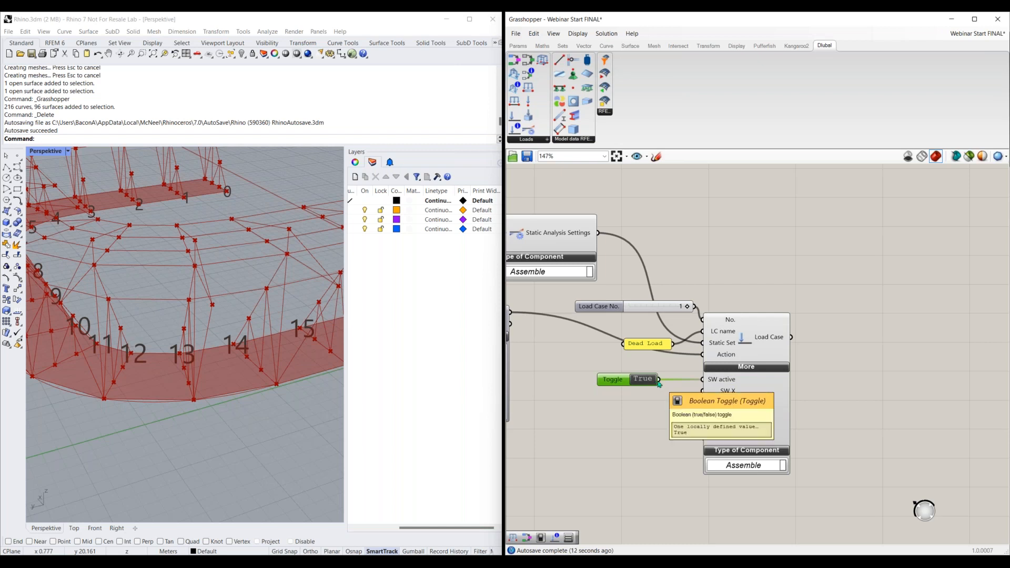
- Copy the Dead Load load case with its classification, number slider, name panel and toggle to a spot below the originals
{"action": "scroll", "coordinate": [659, 382], "scroll_direction": "down", "scroll_amount": 2}
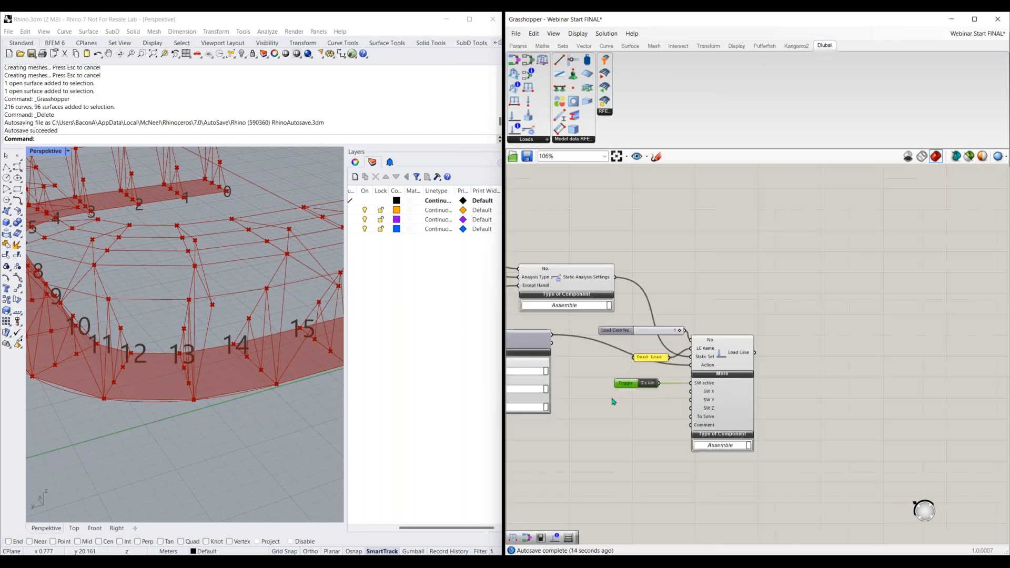
{"action": "left_click_drag", "start_coordinate": [546, 343], "coordinate": [573, 346]}
{"action": "scroll", "coordinate": [581, 403], "scroll_direction": "down", "scroll_amount": 3}
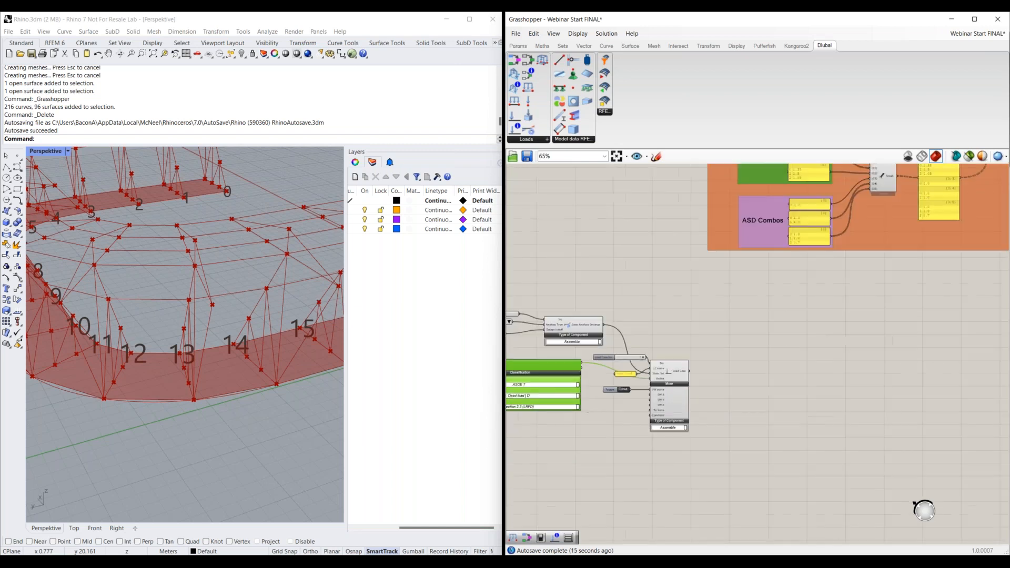
{"action": "right_click_drag", "start_coordinate": [716, 358], "coordinate": [800, 308]}
{"action": "left_click", "coordinate": [800, 308]}
{"action": "left_click_drag", "start_coordinate": [793, 301], "coordinate": [605, 384]}
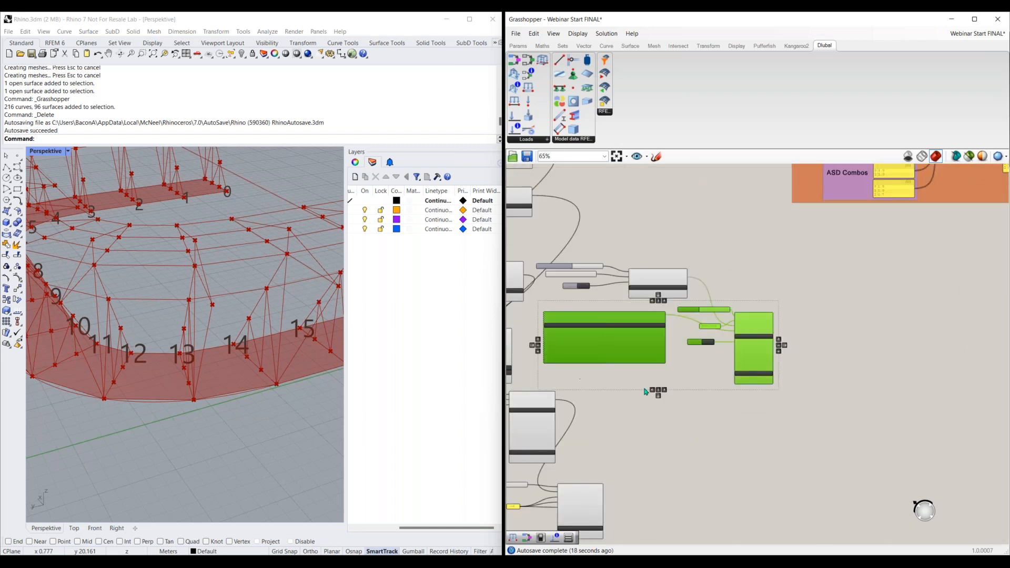
{"action": "left_click_drag", "start_coordinate": [639, 345], "coordinate": [715, 445], "text": "alt"}
- Move the static analysis and Dead Load components aside together and align the copied load case group below them
{"action": "left_click_drag", "start_coordinate": [824, 304], "coordinate": [784, 301]}
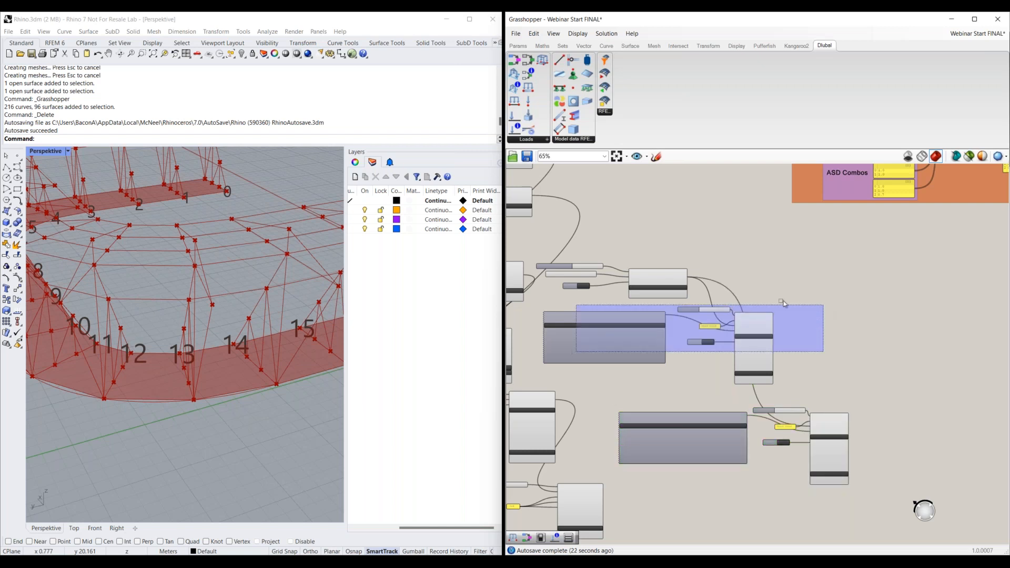
{"action": "left_click_drag", "start_coordinate": [814, 251], "coordinate": [560, 357]}
{"action": "left_click_drag", "start_coordinate": [600, 345], "coordinate": [731, 327]}
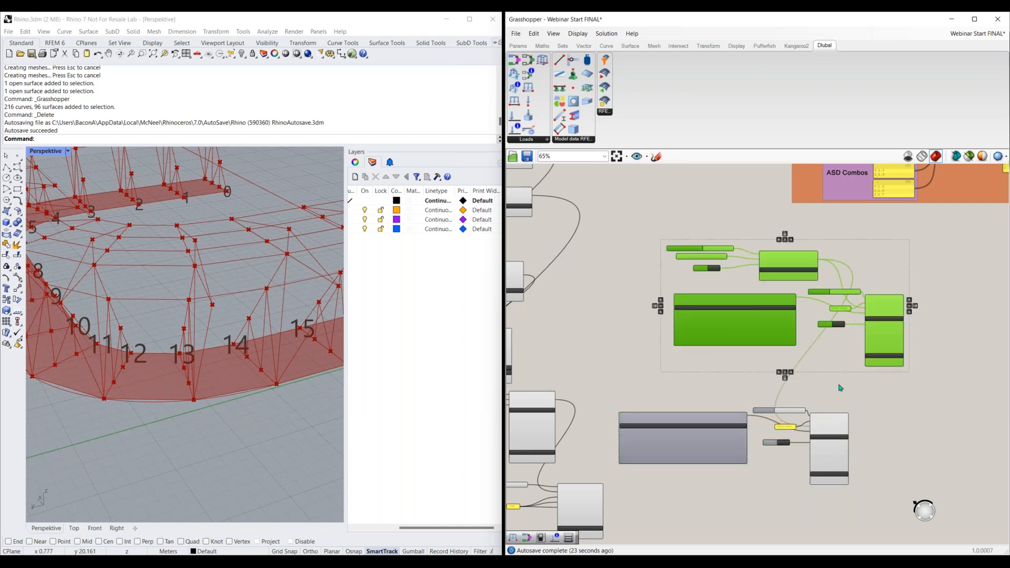
{"action": "right_click_drag", "start_coordinate": [730, 444], "coordinate": [641, 381]}
{"action": "left_click_drag", "start_coordinate": [630, 380], "coordinate": [690, 363]}
{"action": "left_click", "coordinate": [770, 369]}
- Replace the copied load case's number slider with a new one set to 2 and connect it to the No. input
{"action": "scroll", "coordinate": [770, 369], "scroll_direction": "up", "scroll_amount": 3}
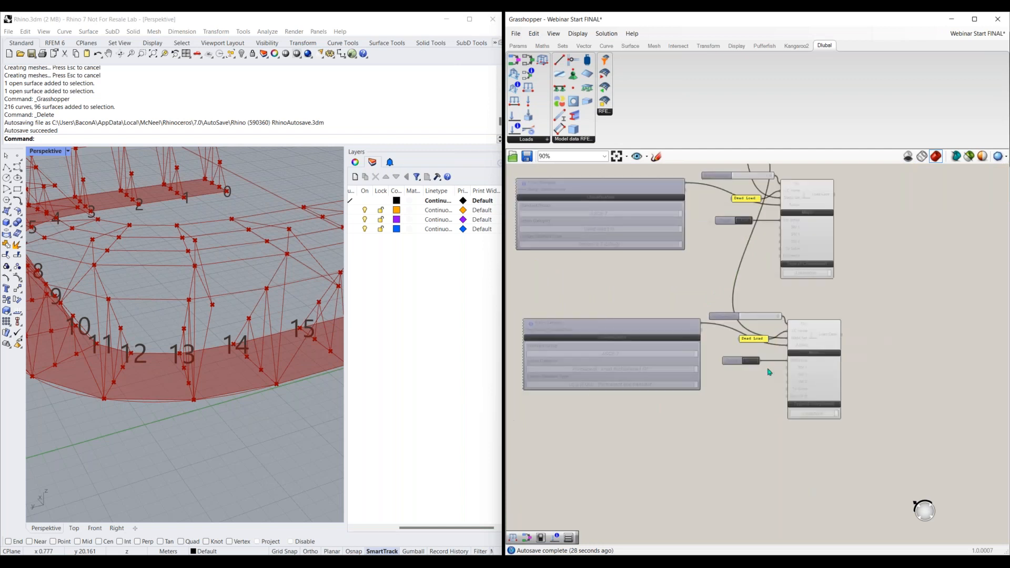
{"action": "left_click", "coordinate": [720, 309]}
{"action": "key", "text": "Delete"}
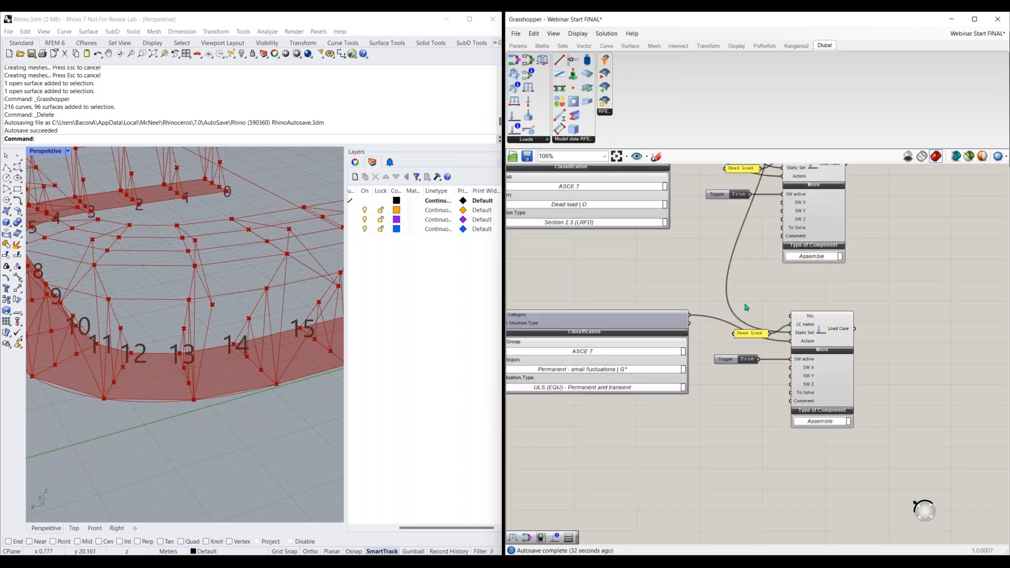
{"action": "double_click", "coordinate": [746, 307]}
{"action": "type", "text": "2"}
{"action": "key", "text": "Return"}
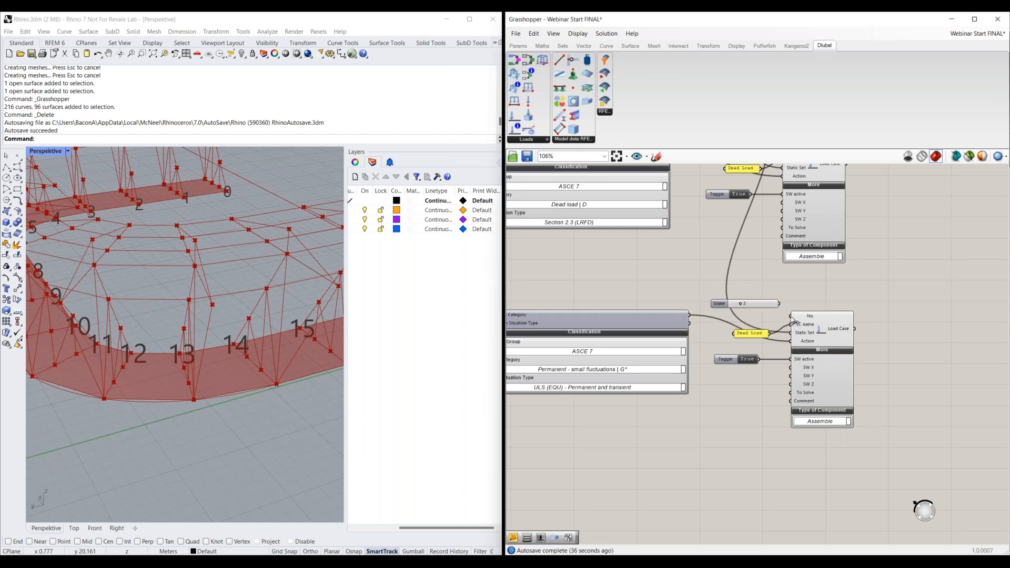
- Change the copied name panel to Live Load and set the copied load case's self-weight toggle to False
{"action": "double_click", "coordinate": [749, 333]}
{"action": "type", "text": "Livl"}
{"action": "type", "text": " Load"}
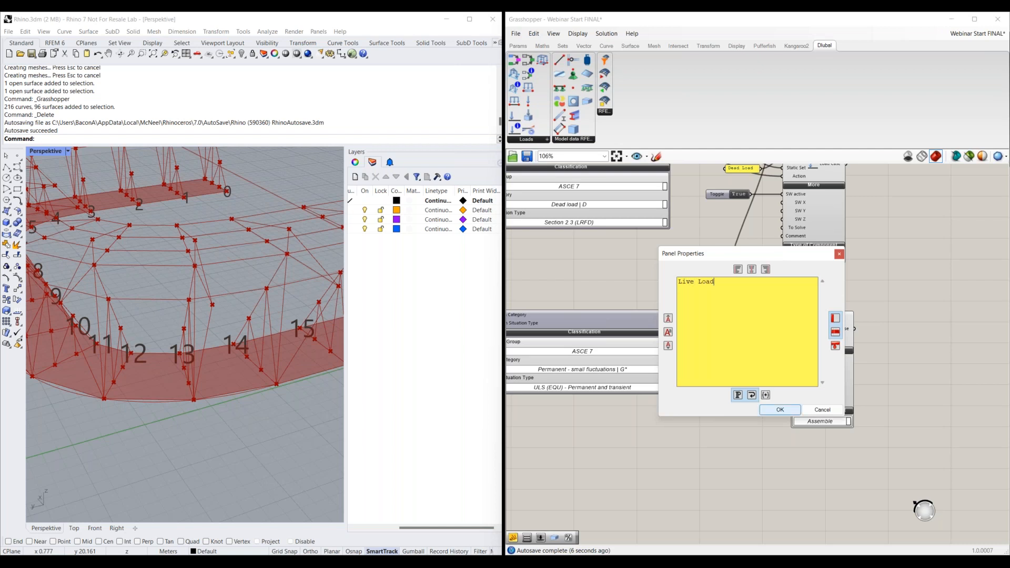
{"action": "left_click", "coordinate": [780, 410]}
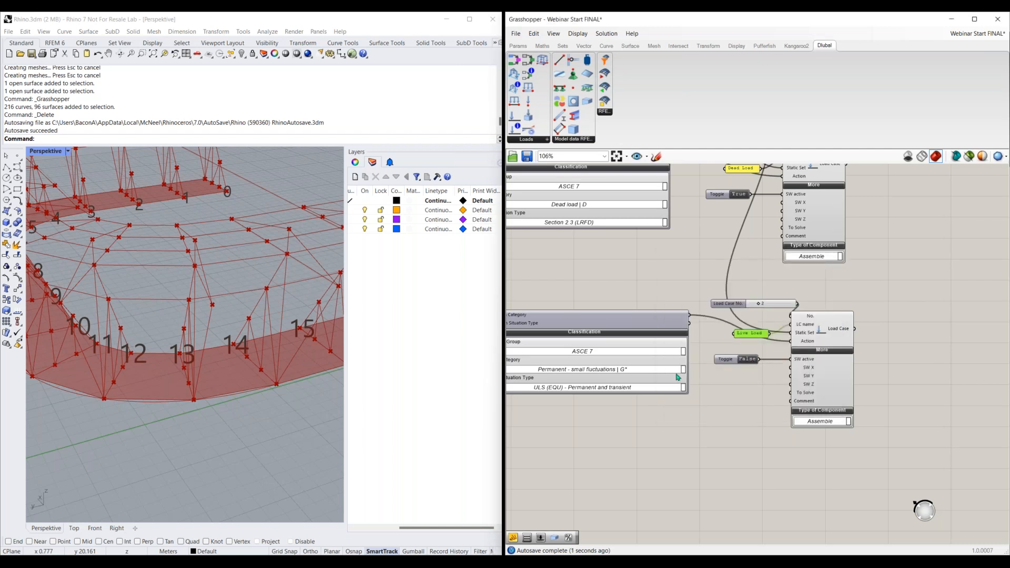
- Set the copied classification's standard group to ASCE 7 and its action category to Live load | L
{"action": "right_click_drag", "start_coordinate": [702, 397], "coordinate": [732, 387]}
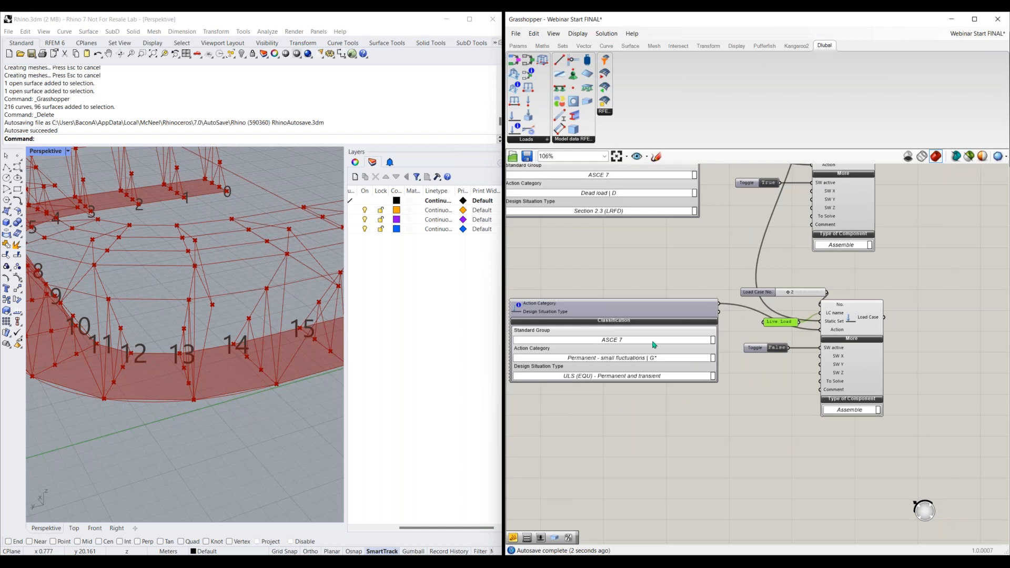
{"action": "left_click", "coordinate": [628, 340]}
{"action": "left_click", "coordinate": [635, 362]}
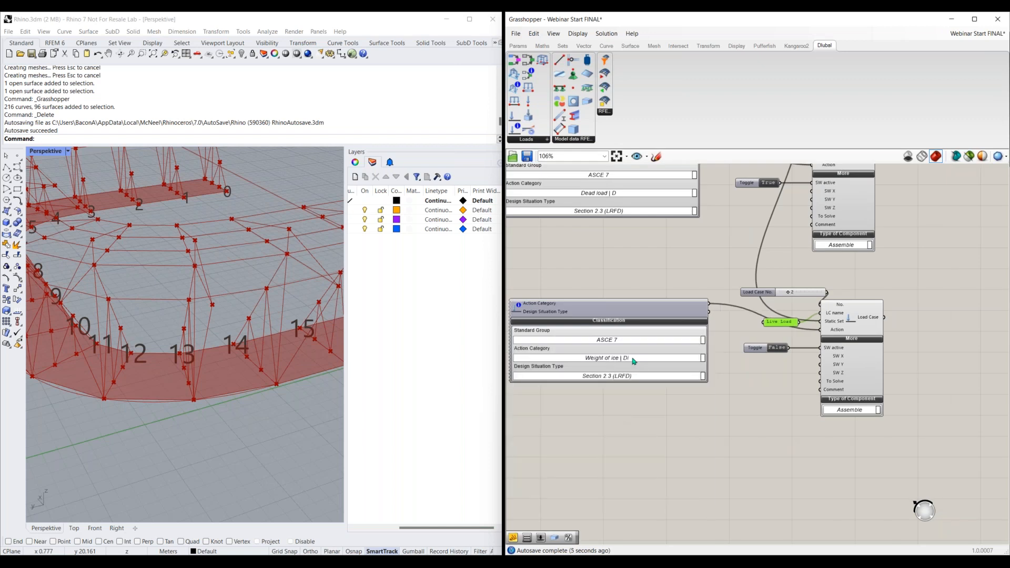
{"action": "left_click", "coordinate": [634, 362]}
{"action": "left_click", "coordinate": [700, 406]}
{"action": "scroll", "coordinate": [700, 406], "scroll_direction": "down", "scroll_amount": 1}
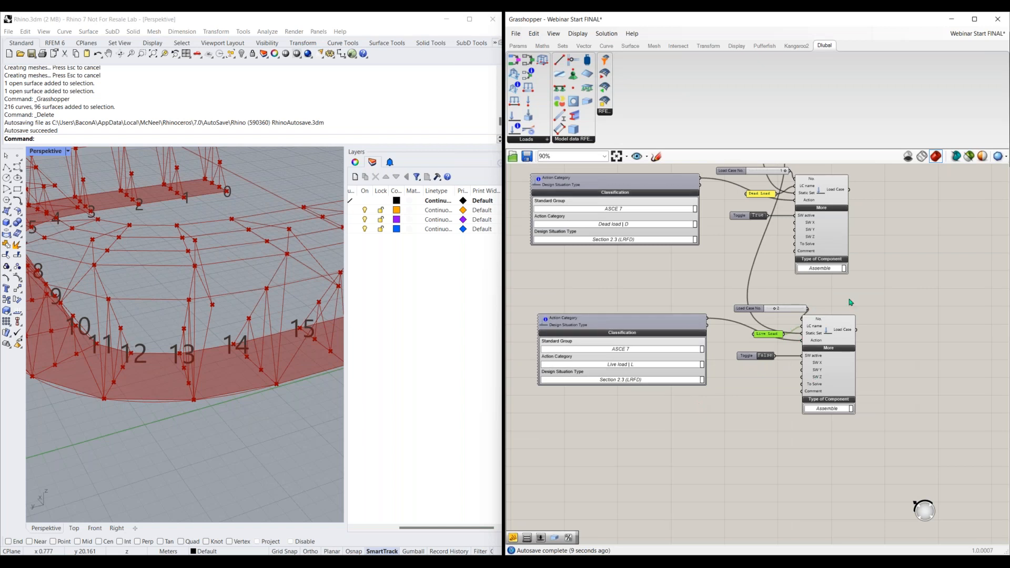
{"action": "right_click_drag", "start_coordinate": [849, 302], "coordinate": [832, 315]}
{"action": "mouse_move", "coordinate": [788, 390]}
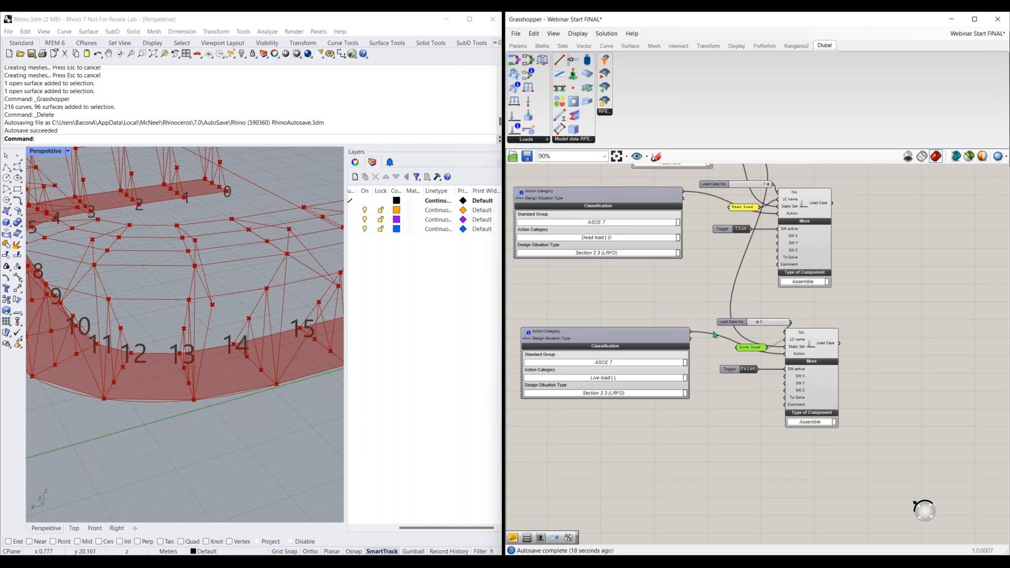
{"action": "right_click_drag", "start_coordinate": [785, 369], "coordinate": [634, 419]}
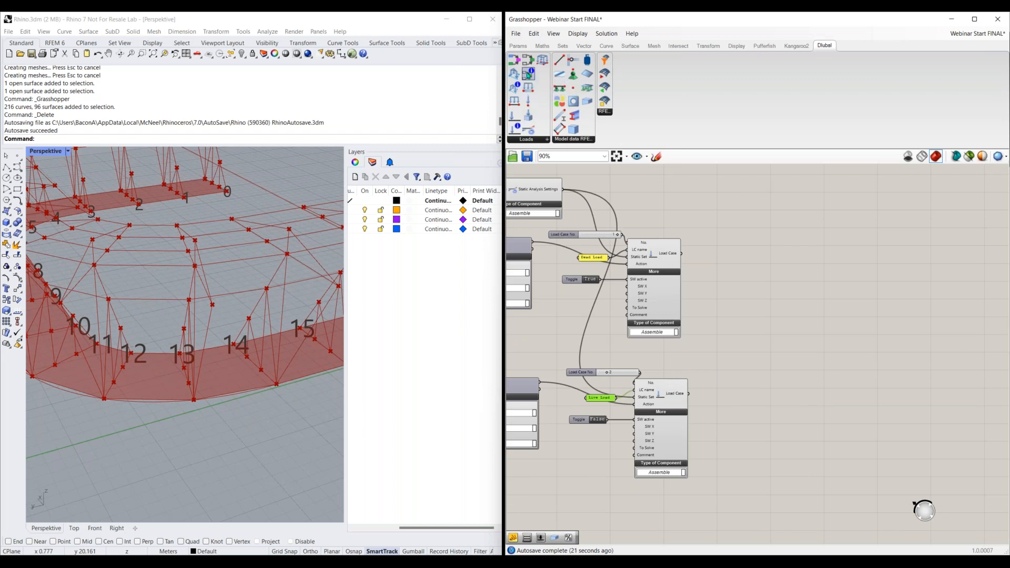
- Place a Load Combination component on the canvas beside the two load cases
{"action": "left_click_drag", "start_coordinate": [528, 59], "coordinate": [835, 349]}
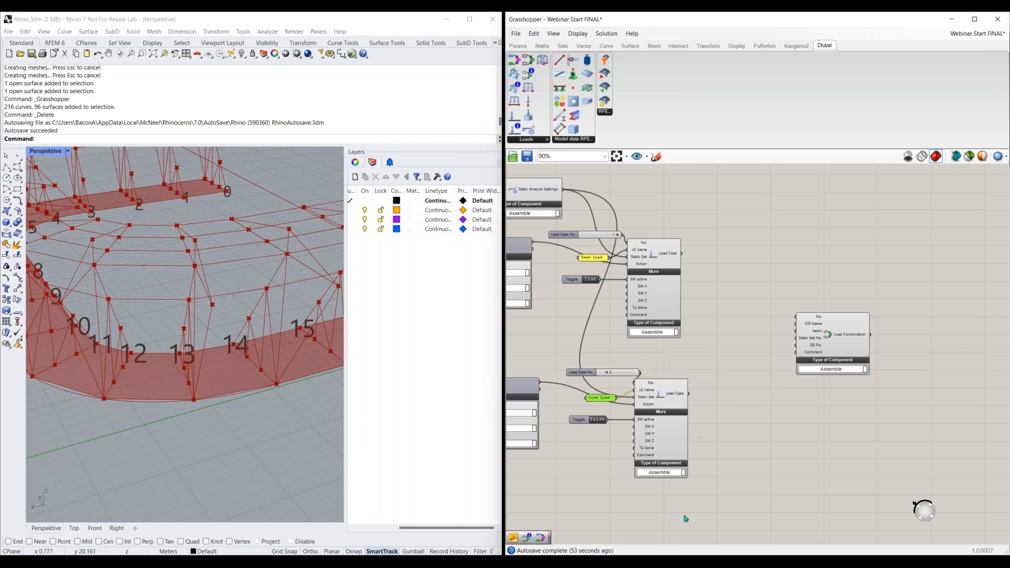
- Switch to RFEM and add two design situations, Section 2.3 (LRFD), 1. to 5. and Section 2.4 (ASD), 1., in Load Cases & Combinations
{"action": "key", "text": "alt+Tab"}
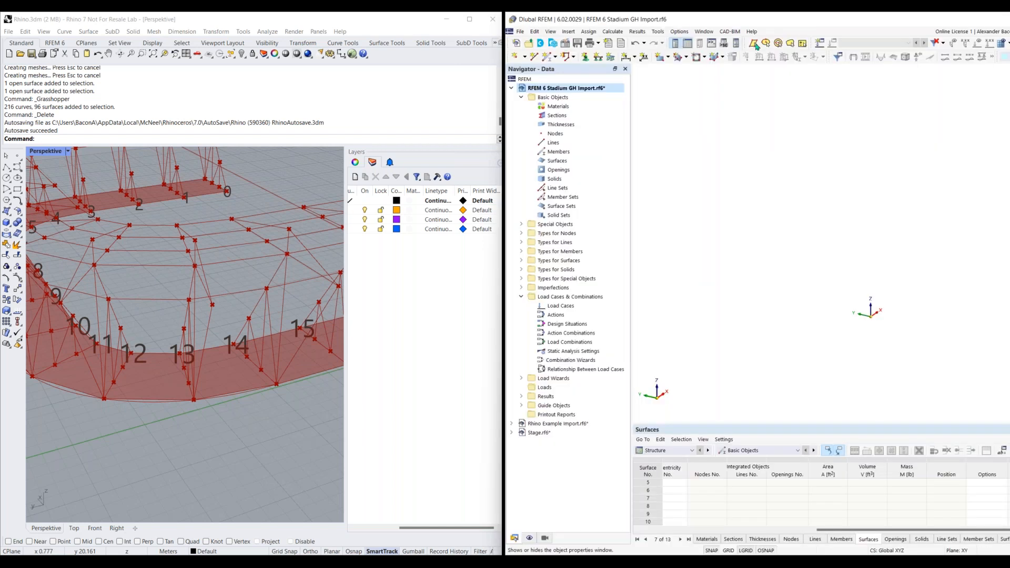
{"action": "left_click", "coordinate": [821, 45]}
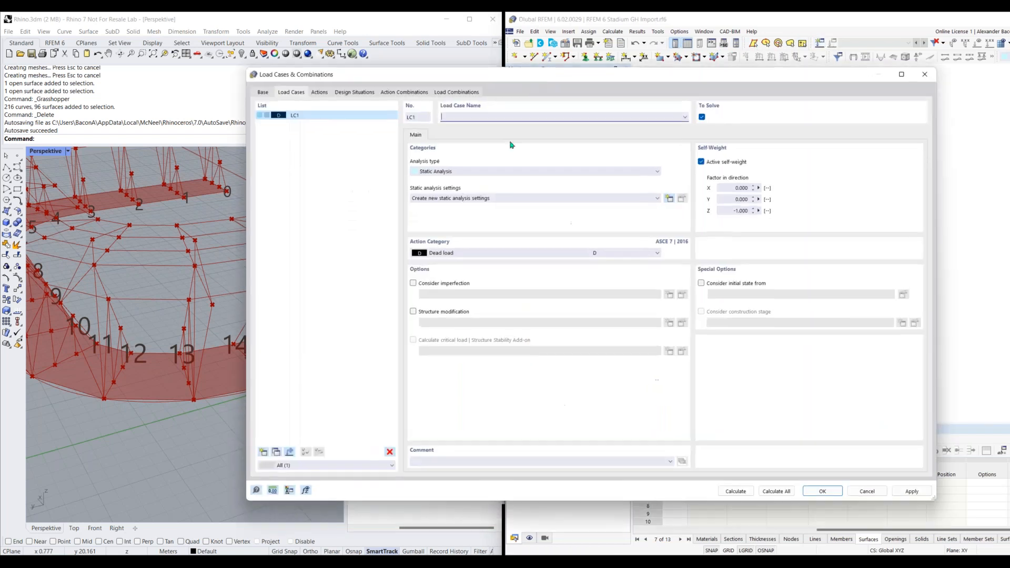
{"action": "left_click", "coordinate": [442, 92]}
{"action": "left_click", "coordinate": [365, 93]}
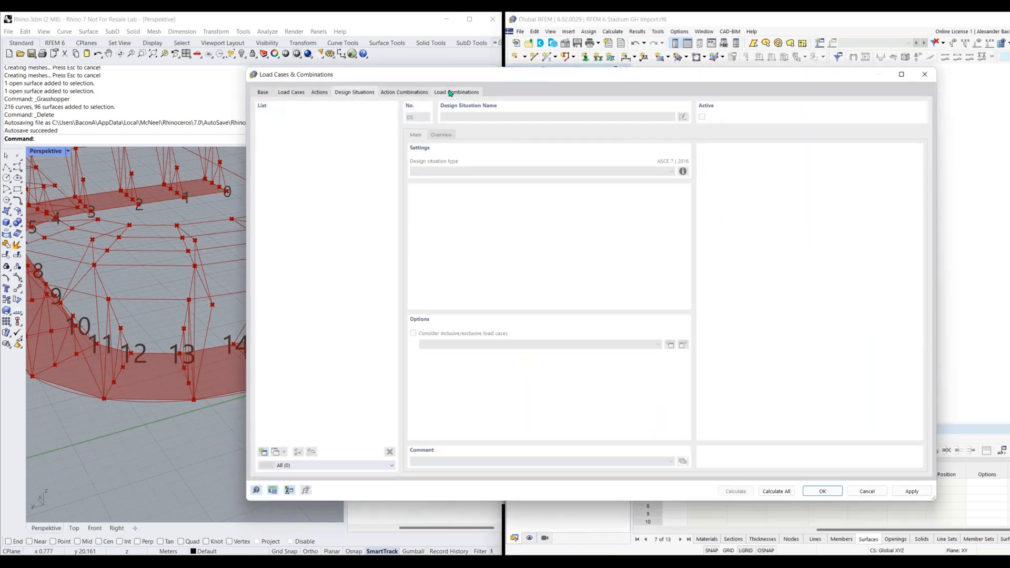
{"action": "left_click", "coordinate": [264, 453]}
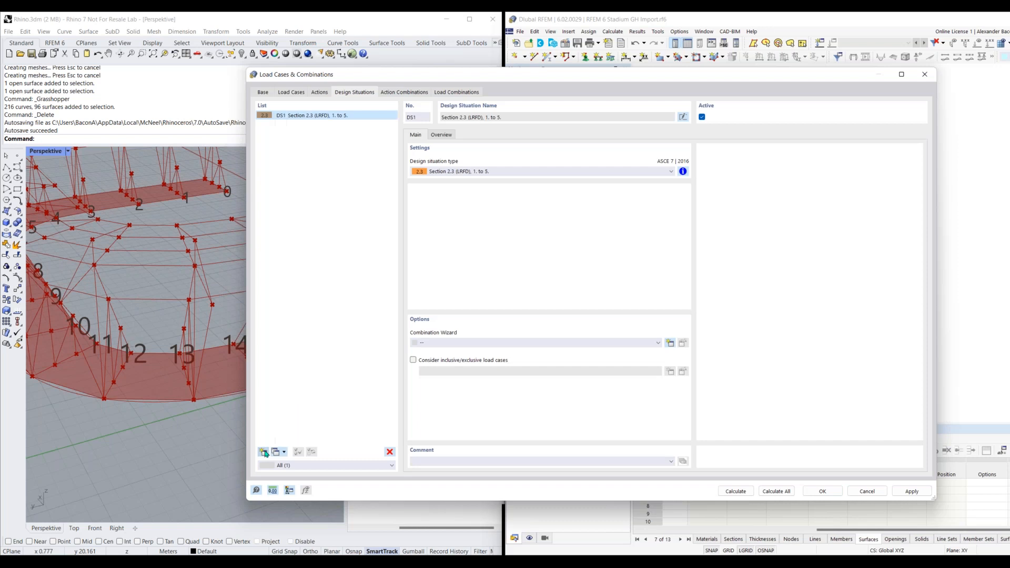
{"action": "left_click", "coordinate": [265, 453]}
{"action": "left_click", "coordinate": [485, 172]}
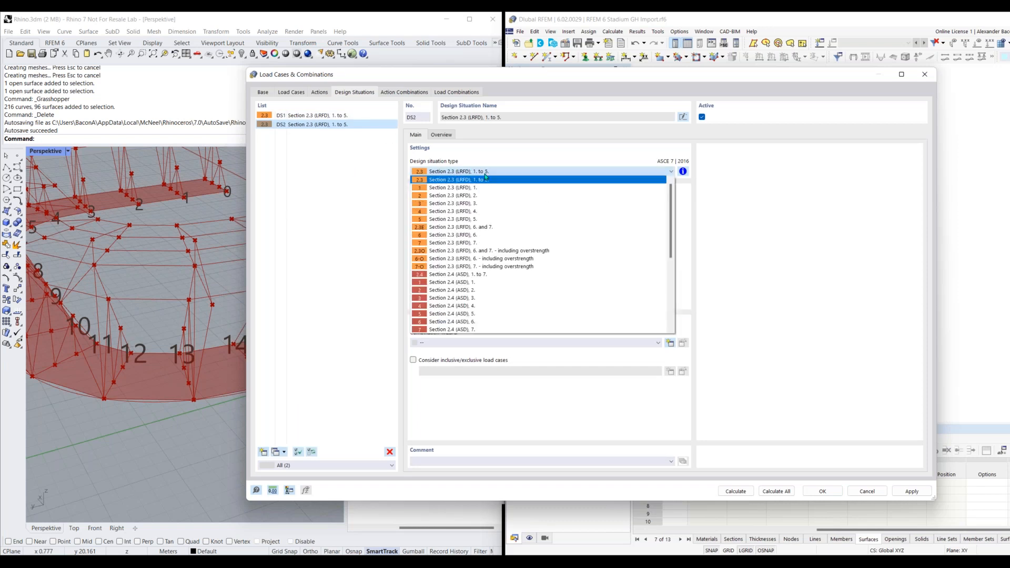
{"action": "left_click", "coordinate": [463, 281]}
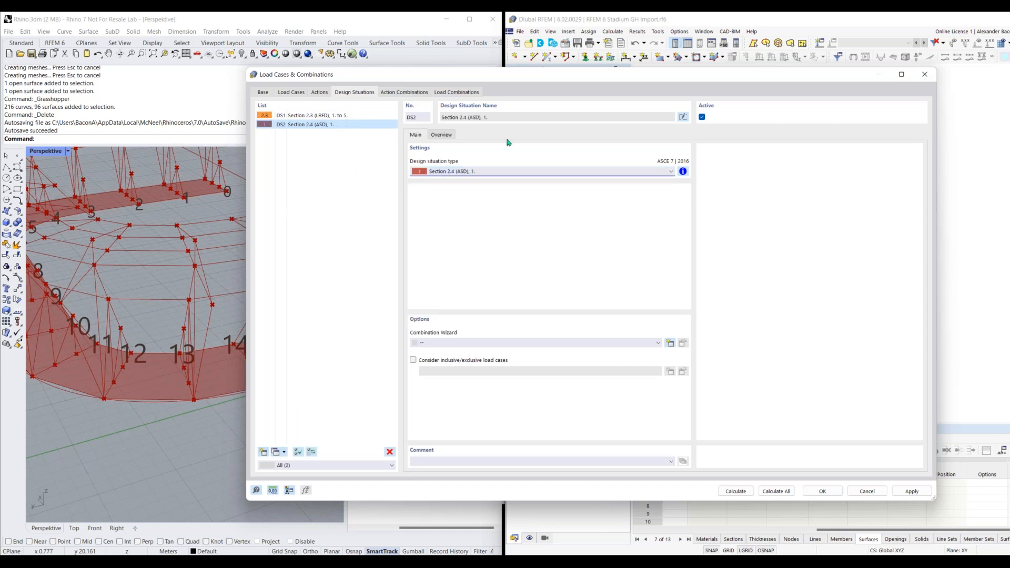
{"action": "left_click", "coordinate": [315, 116]}
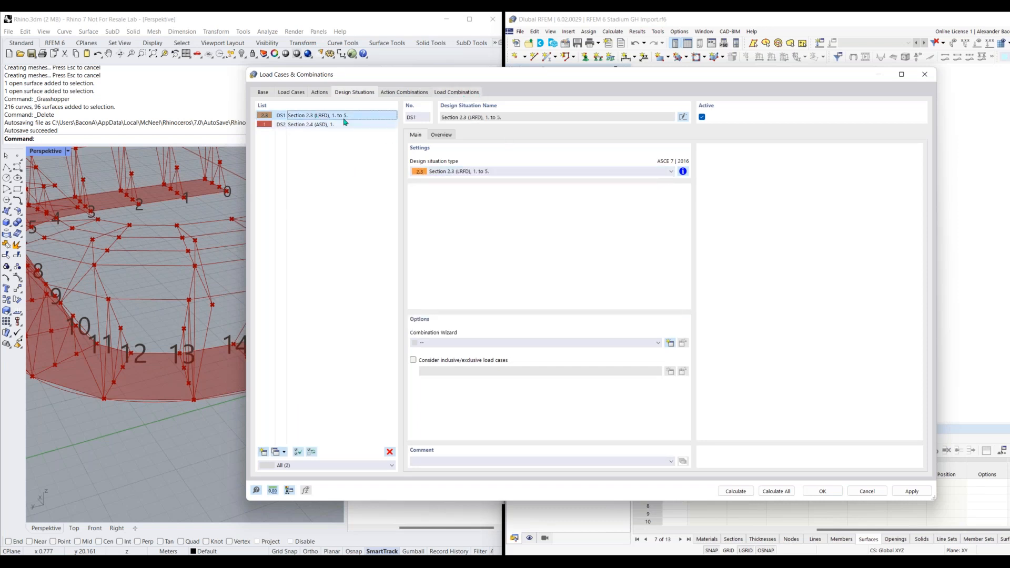
- Add an example load combination with second-order (P-Δ) Newton-Raphson static analysis settings, close Load Cases & Combinations without applying, and return to Grasshopper
{"action": "left_click", "coordinate": [470, 92]}
{"action": "left_click", "coordinate": [263, 451]}
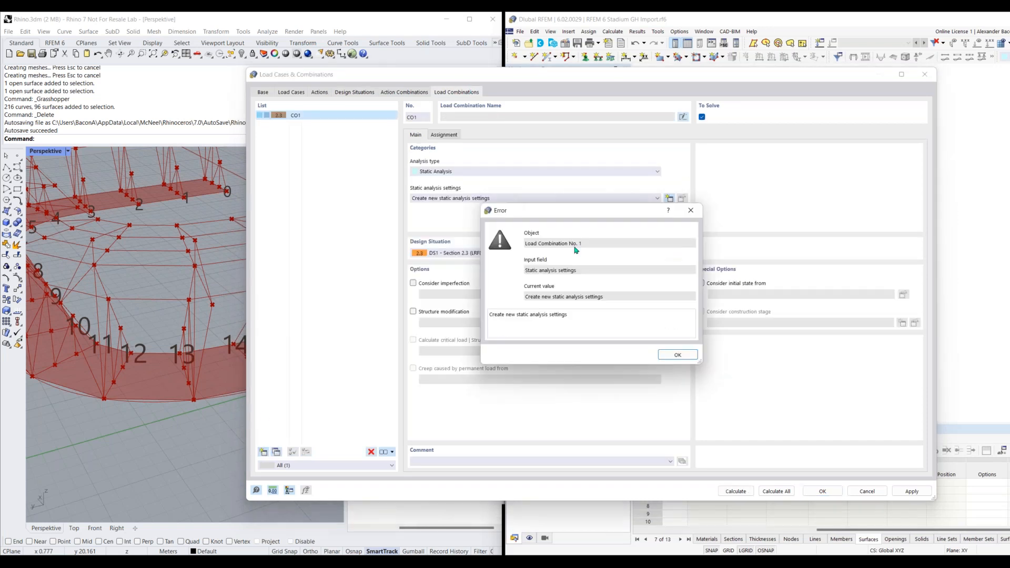
{"action": "left_click", "coordinate": [677, 355]}
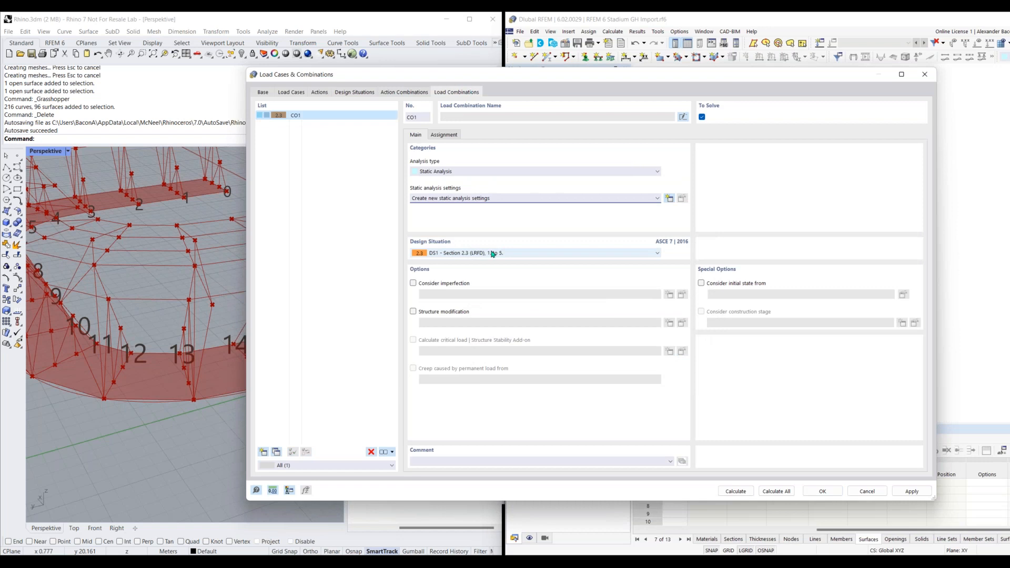
{"action": "left_click", "coordinate": [494, 257]}
{"action": "left_click", "coordinate": [497, 245]}
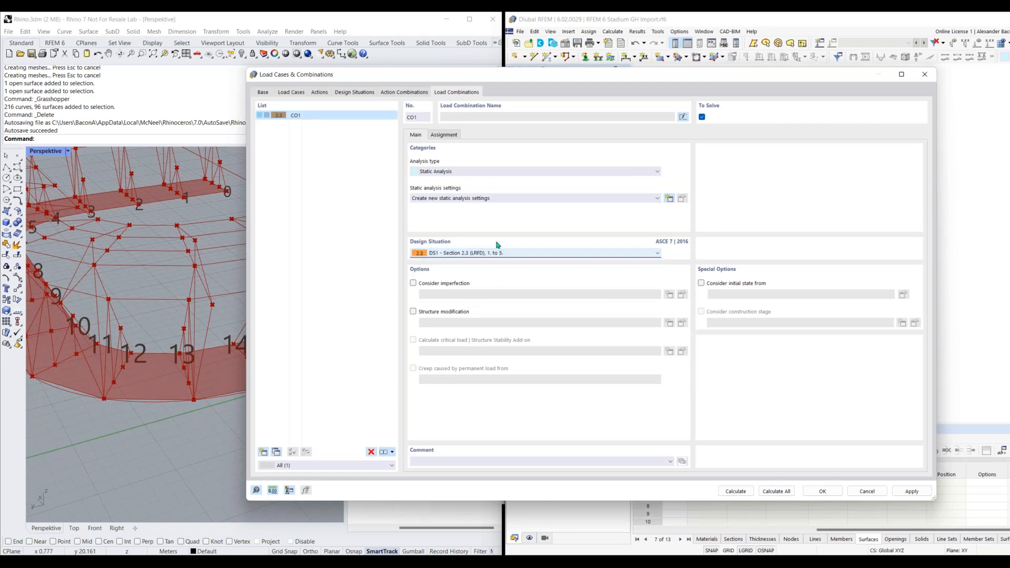
{"action": "left_click", "coordinate": [480, 199]}
{"action": "left_click", "coordinate": [562, 189]}
{"action": "left_click", "coordinate": [597, 205]}
{"action": "left_click", "coordinate": [812, 448]}
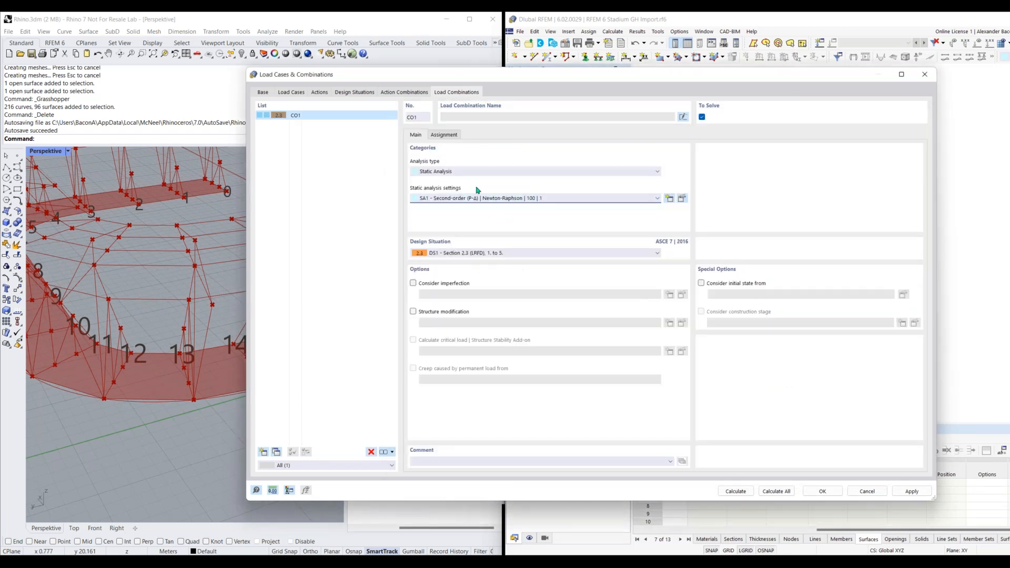
{"action": "left_click", "coordinate": [925, 77]}
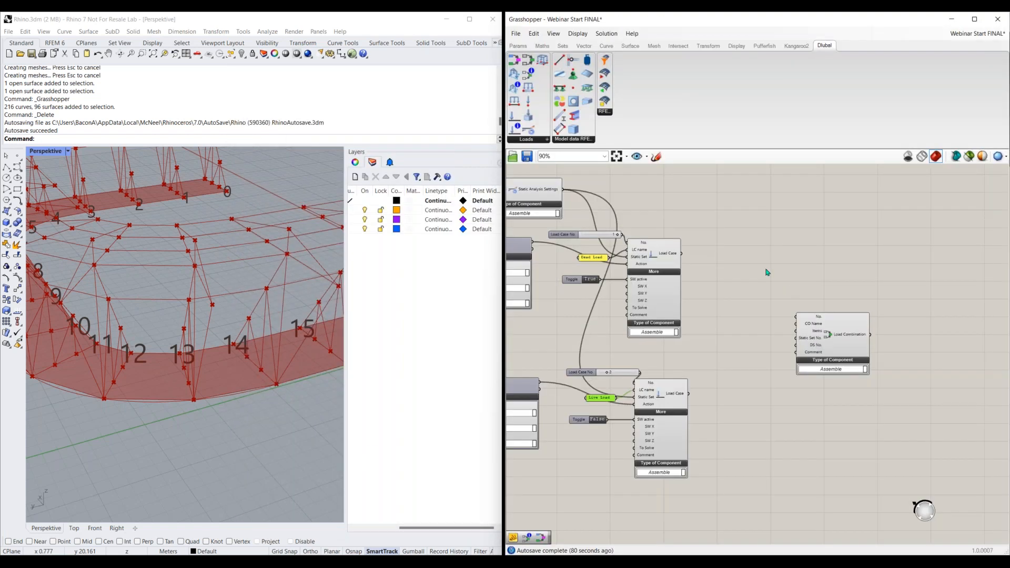
- Place a Design Situation component above the load combination and connect a number slider set to 1 to its No. input
{"action": "mouse_move", "coordinate": [767, 272]}
{"action": "right_mouse_down"}
{"action": "mouse_move", "coordinate": [773, 287]}
{"action": "mouse_move", "coordinate": [794, 270]}
{"action": "mouse_move", "coordinate": [771, 278]}
{"action": "right_mouse_up"}
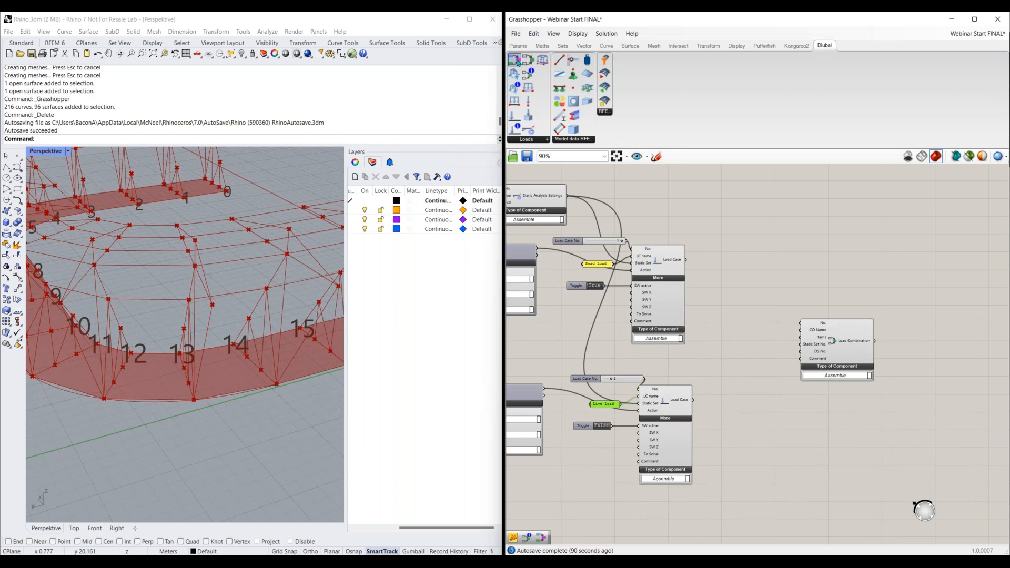
{"action": "left_click_drag", "start_coordinate": [517, 62], "coordinate": [816, 231]}
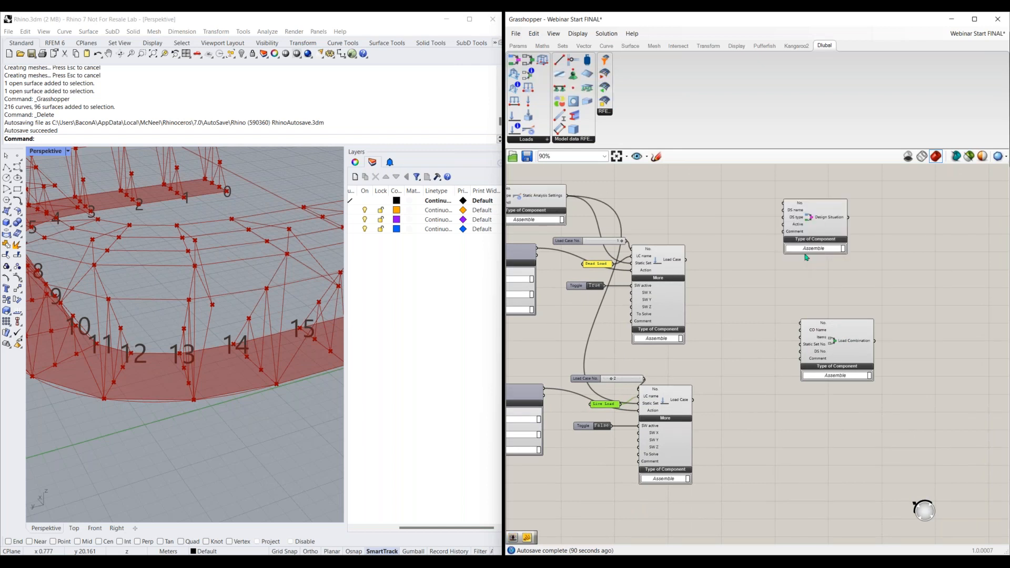
{"action": "scroll", "coordinate": [821, 225], "scroll_direction": "up", "scroll_amount": 4}
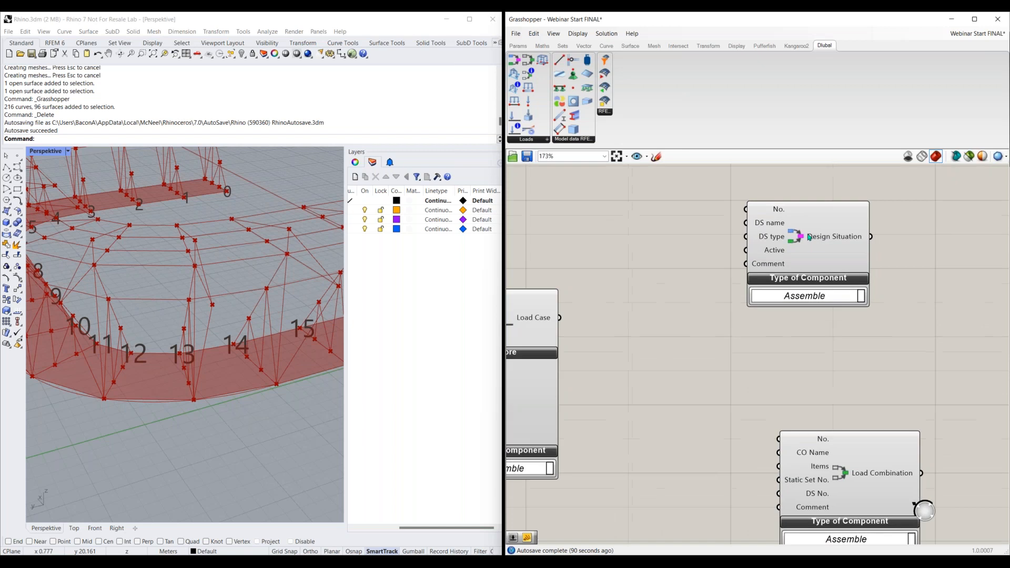
{"action": "double_click", "coordinate": [672, 199]}
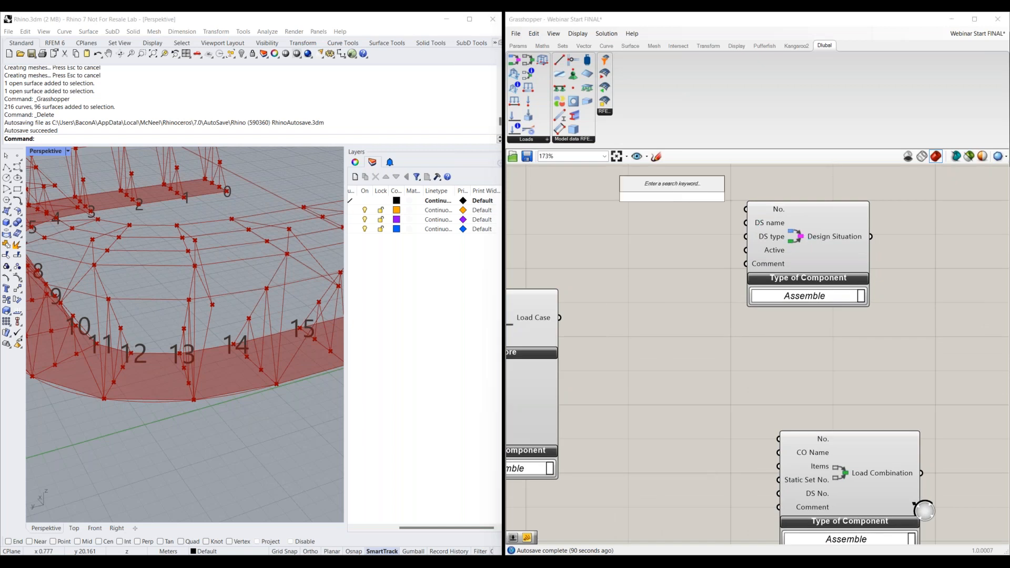
{"action": "type", "text": "1"}
{"action": "key", "text": "Return"}
{"action": "left_click_drag", "start_coordinate": [667, 201], "coordinate": [648, 200]}
{"action": "left_click_drag", "start_coordinate": [710, 198], "coordinate": [746, 208]}
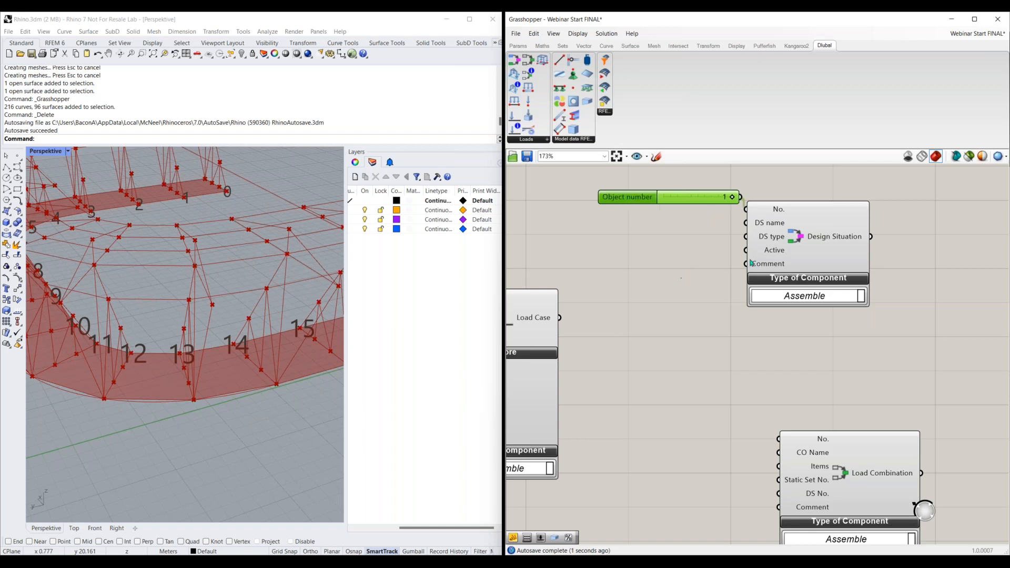
- Create a panel reading LRFD, connect it to the design situation's DS name input, and align it beside that input
{"action": "double_click", "coordinate": [676, 231]}
{"action": "type", "text": "LRFD"}
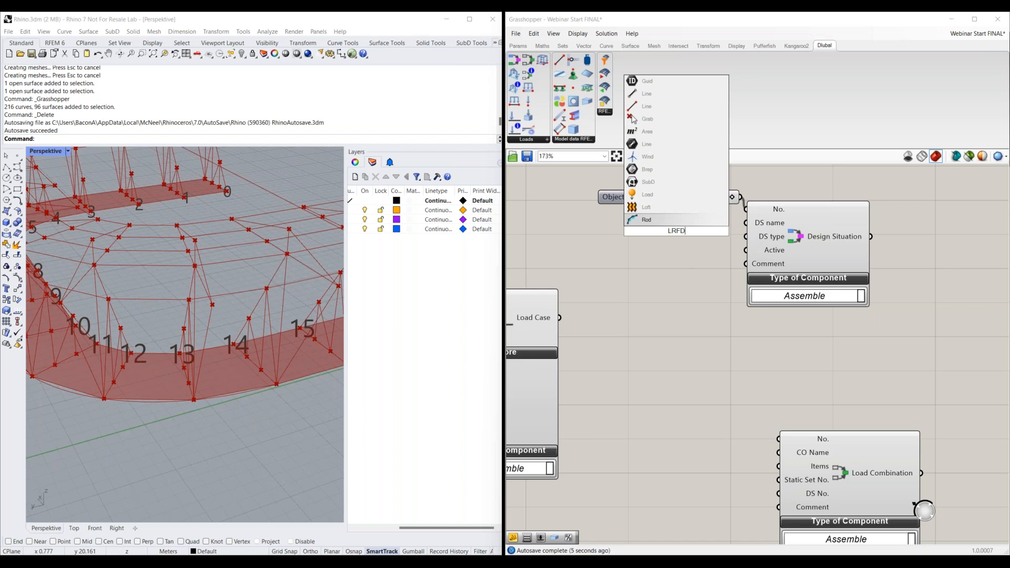
{"action": "key", "text": "BackSpace"}
{"action": "key", "text": "BackSpace"}
{"action": "key", "text": "BackSpace"}
{"action": "key", "text": "BackSpace"}
{"action": "type", "text": "\"LRFD"}
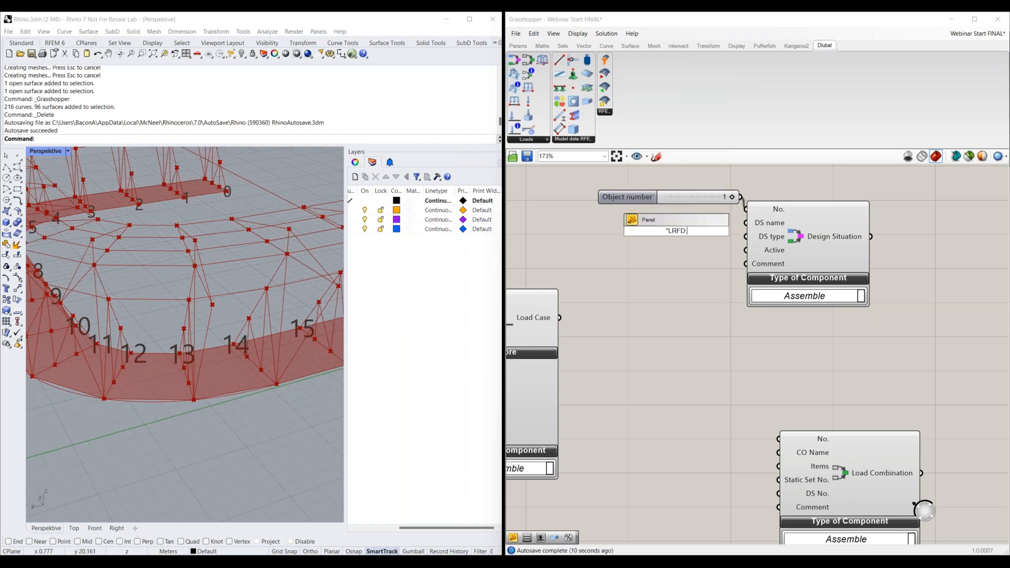
{"action": "key", "text": "Return"}
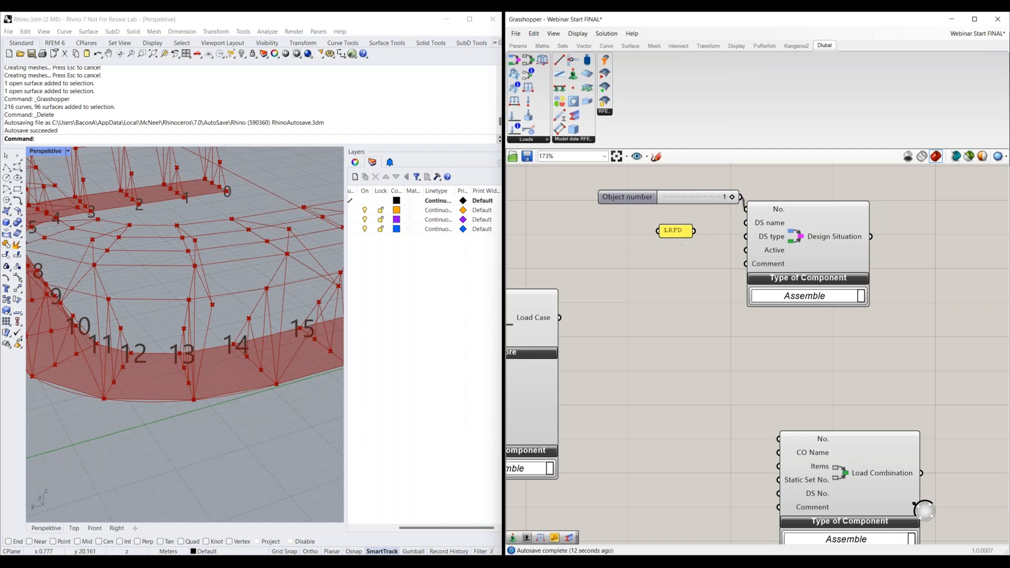
{"action": "left_click_drag", "start_coordinate": [694, 230], "coordinate": [745, 222]}
{"action": "left_click_drag", "start_coordinate": [669, 227], "coordinate": [657, 219]}
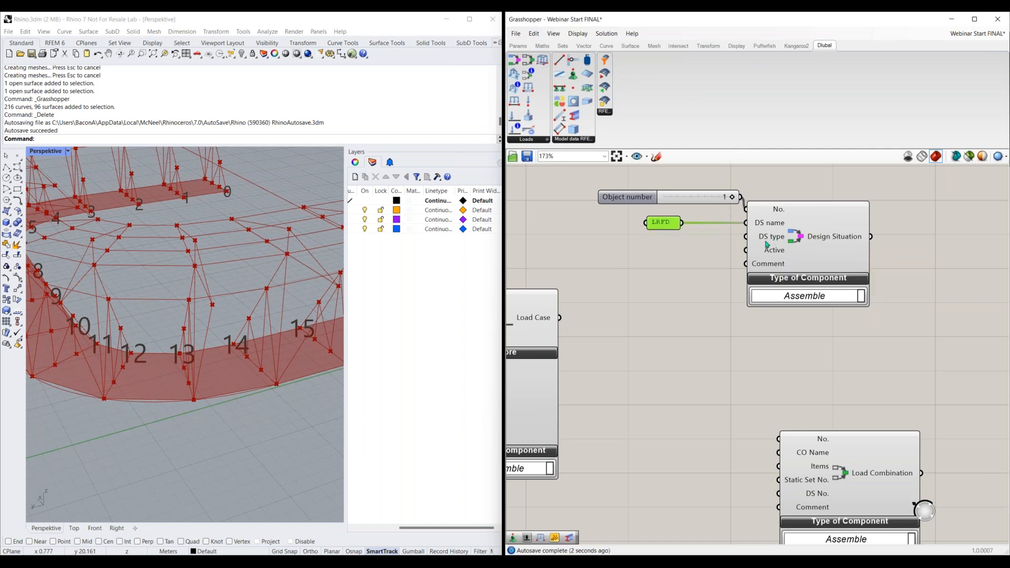
- Add a Load Case Classification component above the design situation's inputs and expand its classification options
{"action": "scroll", "coordinate": [705, 283], "scroll_direction": "down", "scroll_amount": 1}
{"action": "right_click_drag", "start_coordinate": [698, 281], "coordinate": [723, 277]}
{"action": "right_click_drag", "start_coordinate": [659, 331], "coordinate": [631, 376]}
{"action": "left_click_drag", "start_coordinate": [825, 291], "coordinate": [867, 292]}
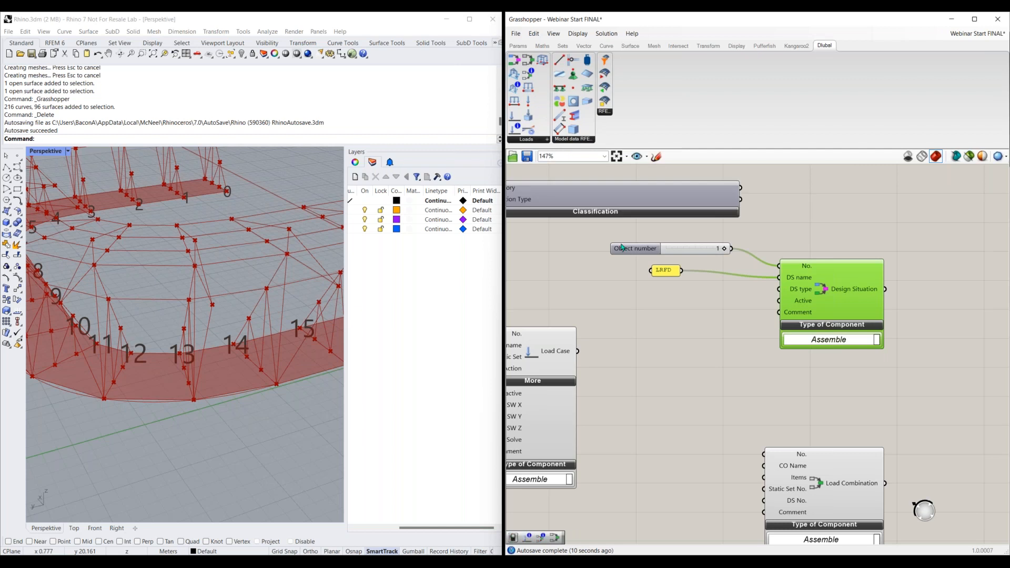
{"action": "scroll", "coordinate": [624, 247], "scroll_direction": "down", "scroll_amount": 2}
{"action": "right_click_drag", "start_coordinate": [652, 242], "coordinate": [701, 244]}
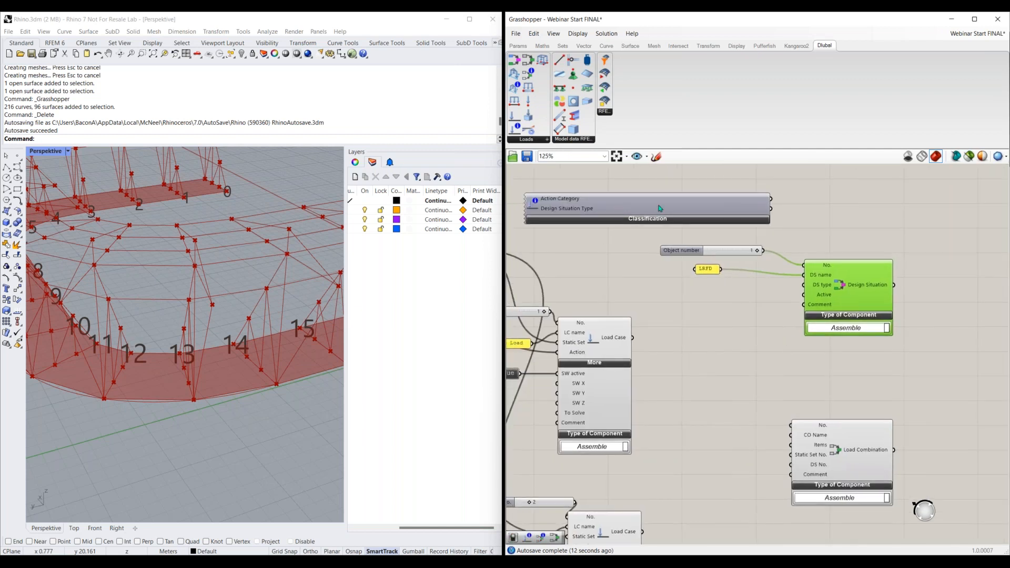
{"action": "left_click", "coordinate": [673, 196]}
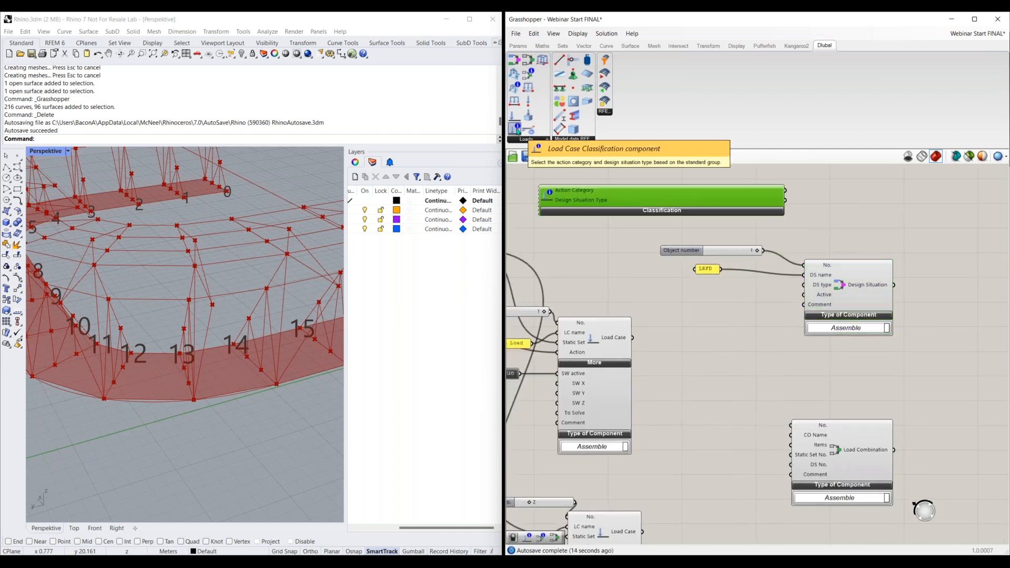
{"action": "left_click", "coordinate": [656, 212]}
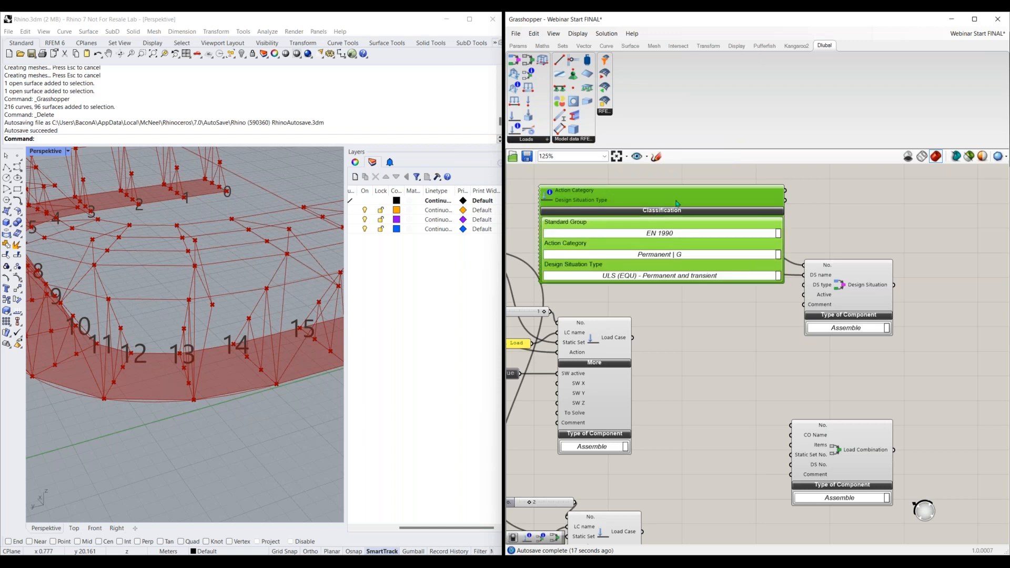
- Set the new classification's standard group to ASCE 7, with Section 2.3 (LRFD) as the design situation type
{"action": "left_click", "coordinate": [682, 233]}
{"action": "left_click", "coordinate": [689, 323]}
{"action": "middle_click", "coordinate": [688, 321]}
{"action": "left_click", "coordinate": [692, 317]}
{"action": "scroll", "coordinate": [687, 318], "scroll_direction": "down", "scroll_amount": 1}
{"action": "right_click_drag", "start_coordinate": [681, 324], "coordinate": [658, 324]}
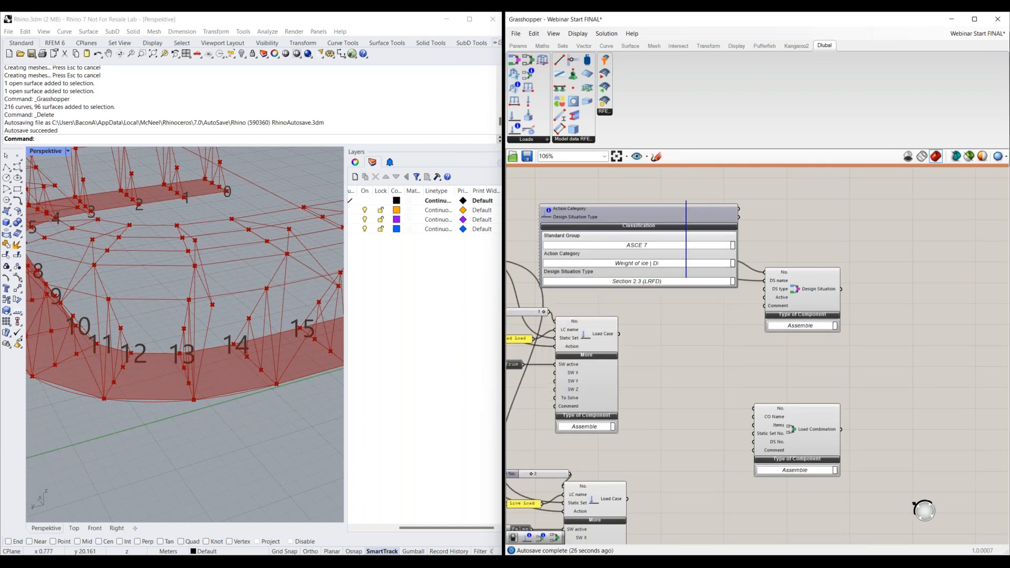
- Connect the classification's Design Situation Type output to the DS type input and move the design situation group clear of the classification
{"action": "left_click_drag", "start_coordinate": [687, 204], "coordinate": [672, 327]}
{"action": "left_click_drag", "start_coordinate": [841, 236], "coordinate": [678, 294]}
{"action": "left_click_drag", "start_coordinate": [789, 286], "coordinate": [907, 286]}
{"action": "left_click_drag", "start_coordinate": [715, 337], "coordinate": [880, 294]}
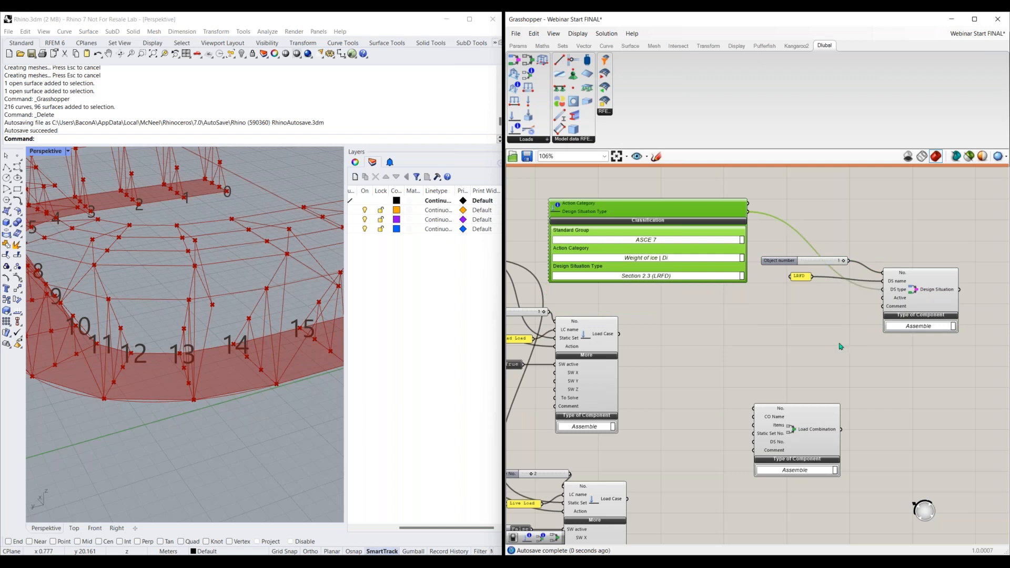
- Connect the Design Situation output to the load combination's DS No. input and move the Load Combination component below and beyond it
{"action": "right_click_drag", "start_coordinate": [840, 346], "coordinate": [750, 334]}
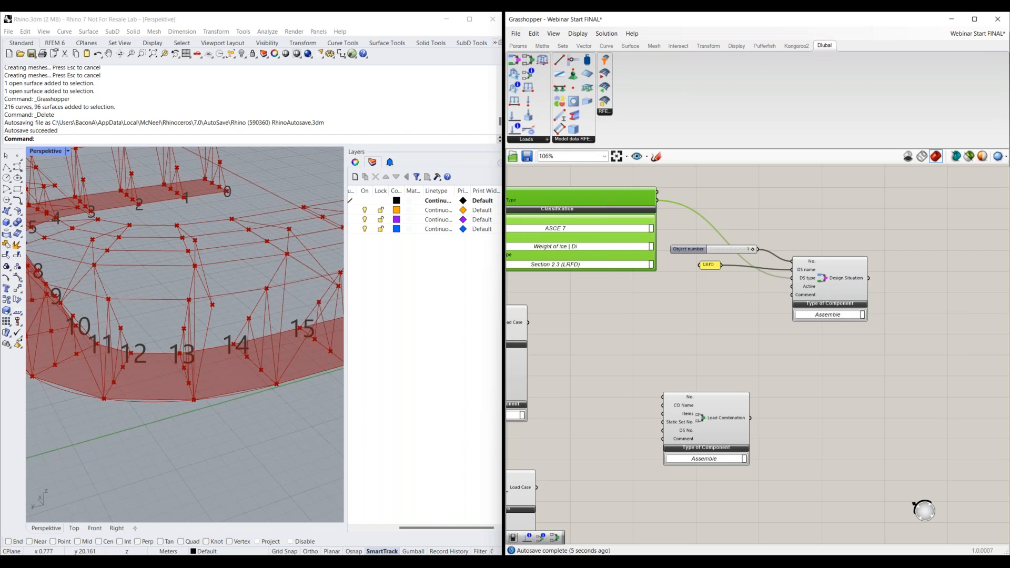
{"action": "left_click_drag", "start_coordinate": [872, 283], "coordinate": [664, 434]}
{"action": "left_click_drag", "start_coordinate": [725, 421], "coordinate": [945, 391]}
{"action": "right_click_drag", "start_coordinate": [919, 389], "coordinate": [806, 365]}
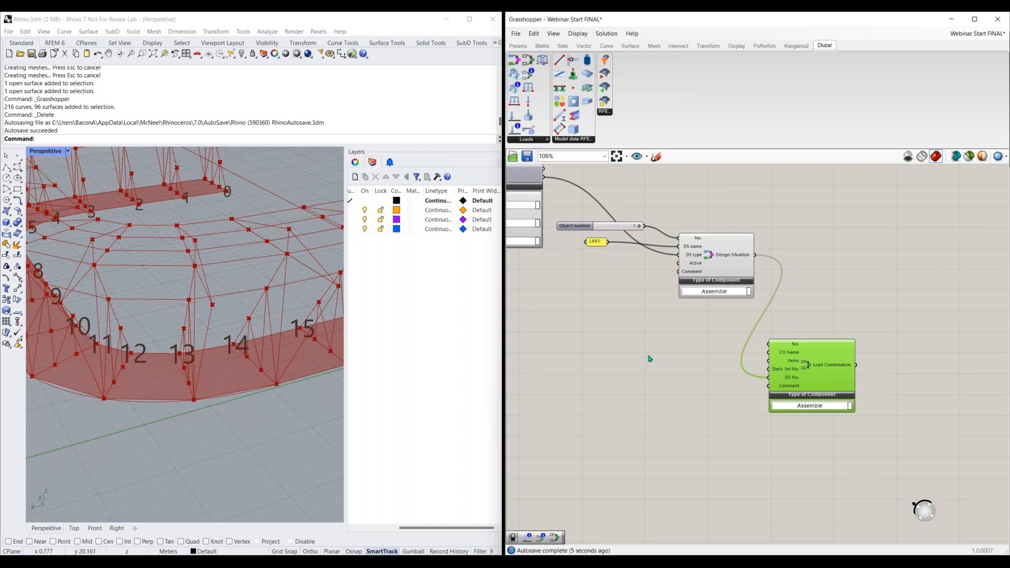
- Copy the Static Analysis Settings component with its number slider, analysis type list and toggle to the space above the design situation
{"action": "scroll", "coordinate": [824, 371], "scroll_direction": "down", "scroll_amount": 3}
{"action": "right_click_drag", "start_coordinate": [657, 348], "coordinate": [845, 365]}
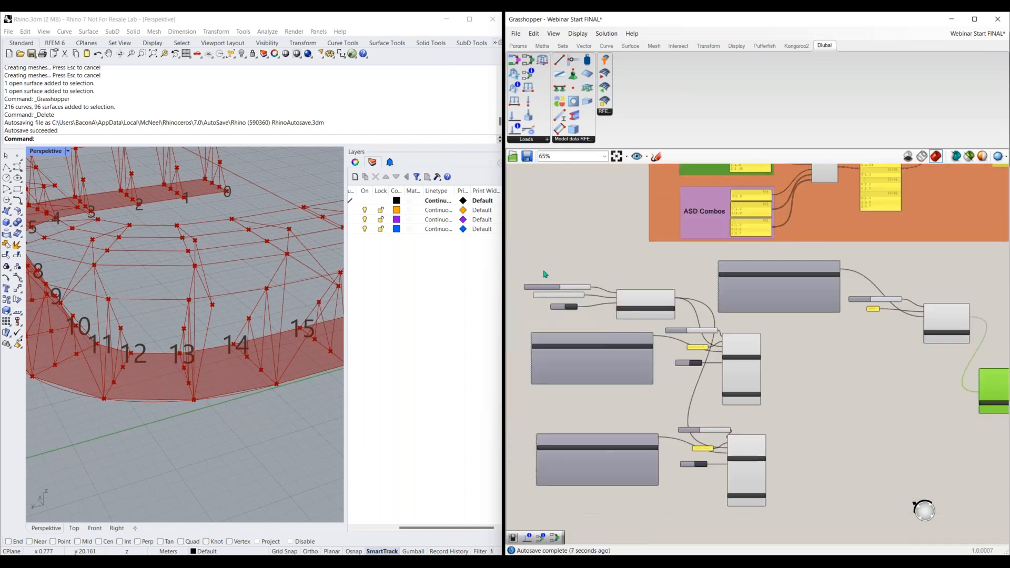
{"action": "scroll", "coordinate": [541, 271], "scroll_direction": "up", "scroll_amount": 3}
{"action": "left_click_drag", "start_coordinate": [718, 268], "coordinate": [527, 352]}
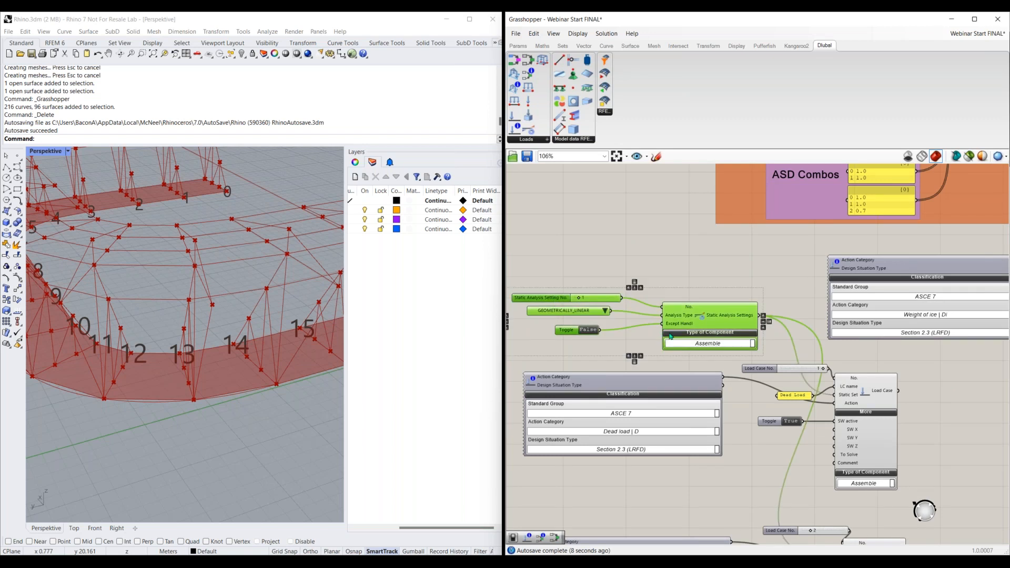
{"action": "scroll", "coordinate": [885, 368], "scroll_direction": "down", "scroll_amount": 2}
{"action": "right_click_drag", "start_coordinate": [886, 368], "coordinate": [643, 364]}
{"action": "right_click_drag", "start_coordinate": [868, 401], "coordinate": [707, 412]}
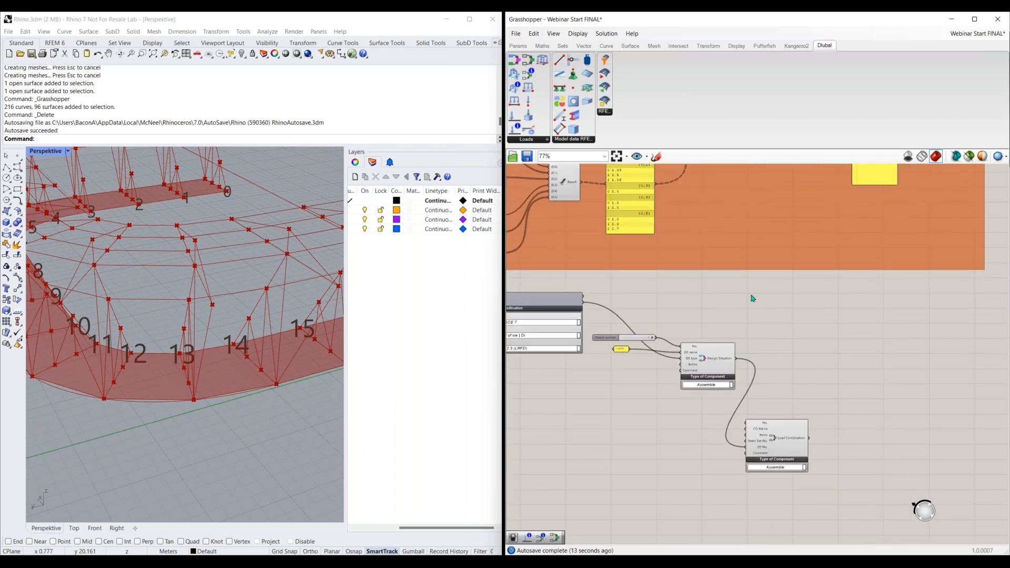
{"action": "right_click_drag", "start_coordinate": [578, 345], "coordinate": [747, 317]}
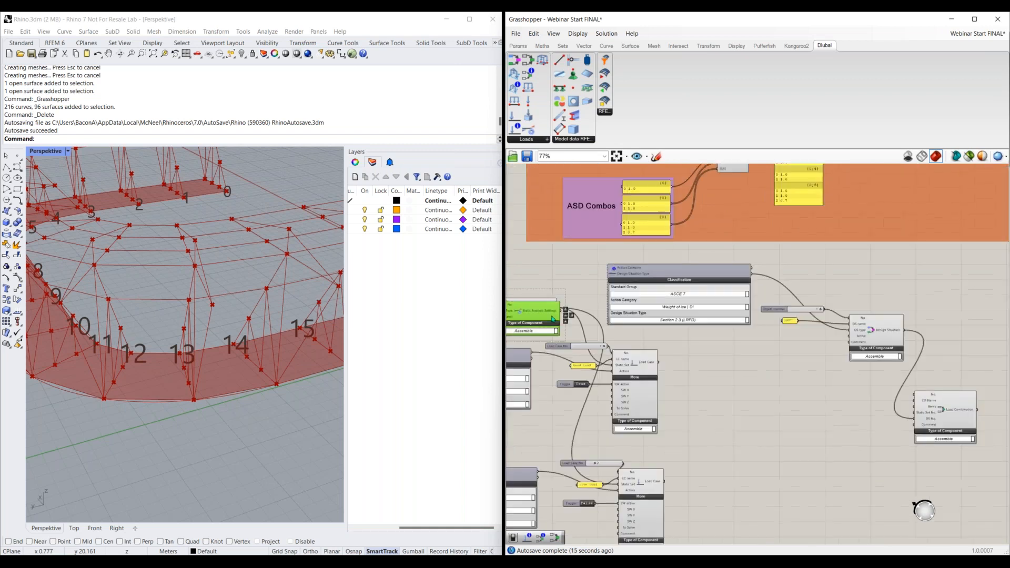
{"action": "left_click_drag", "start_coordinate": [843, 303], "coordinate": [939, 288], "text": "alt"}
- Set the copied analysis type to SECOND_ORDER_P_DELTA and connect its Static Analysis Settings output to the load combination's Static Set No. input
{"action": "right_click_drag", "start_coordinate": [850, 361], "coordinate": [780, 388]}
{"action": "left_click", "coordinate": [786, 299]}
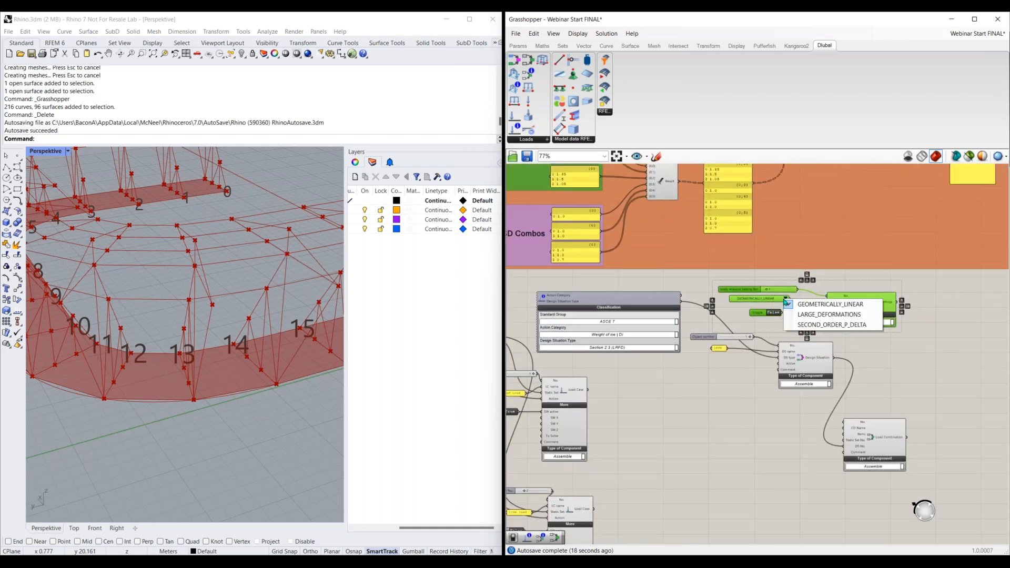
{"action": "left_click", "coordinate": [811, 324]}
{"action": "left_click", "coordinate": [900, 307]}
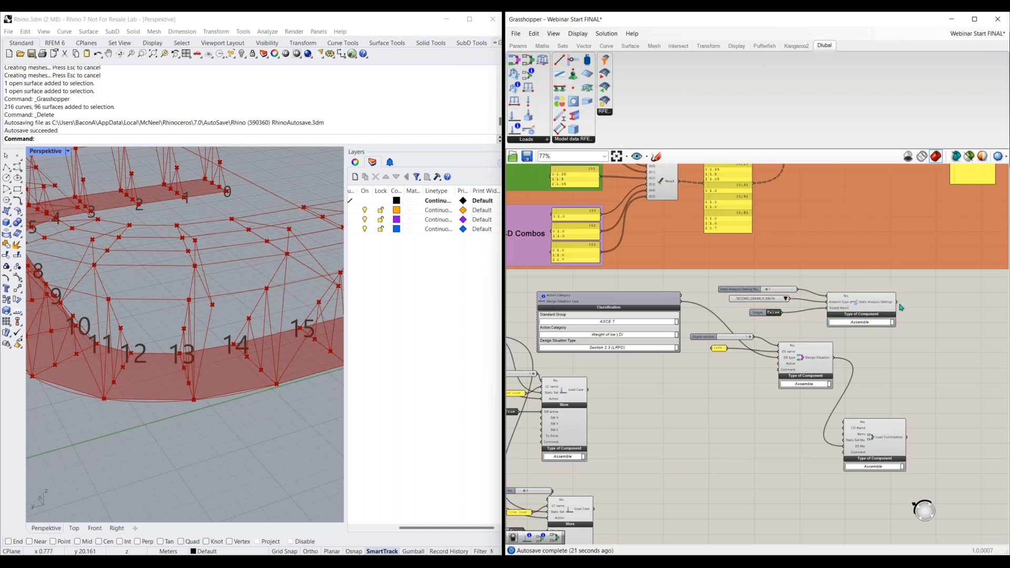
{"action": "left_click_drag", "start_coordinate": [900, 307], "coordinate": [835, 448]}
{"action": "scroll", "coordinate": [897, 496], "scroll_direction": "up", "scroll_amount": 2}
{"action": "right_click_drag", "start_coordinate": [787, 442], "coordinate": [752, 435]}
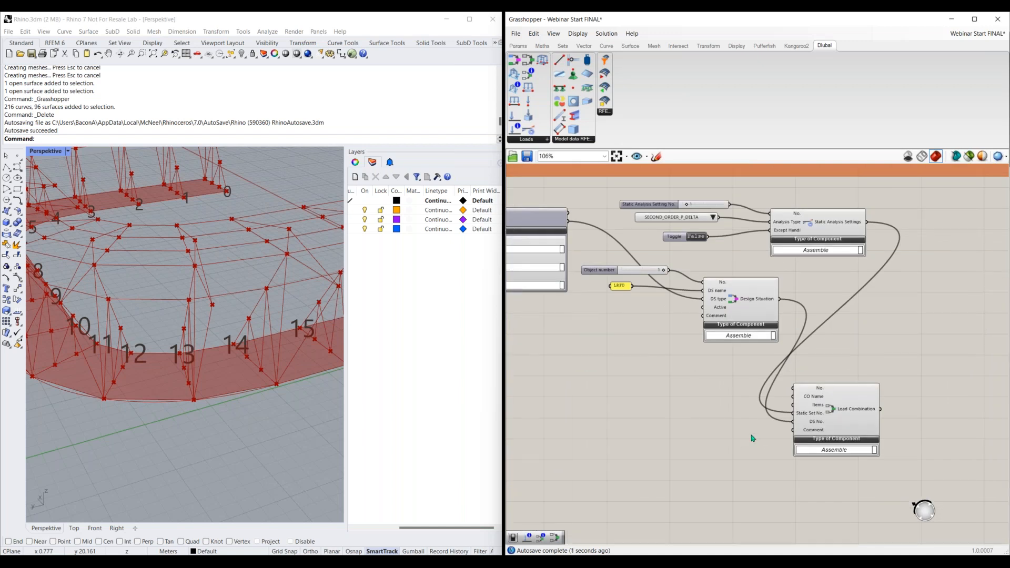
{"action": "scroll", "coordinate": [752, 436], "scroll_direction": "up", "scroll_amount": 1}
{"action": "right_click_drag", "start_coordinate": [843, 392], "coordinate": [808, 388]}
{"action": "mouse_move", "coordinate": [791, 400]}
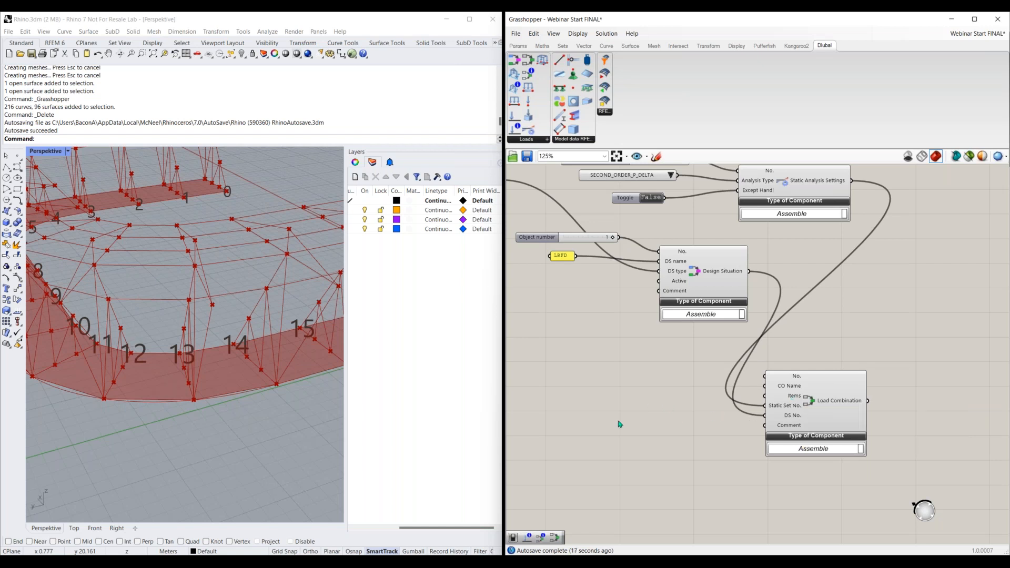
- Add a Load Combination Items component before the Load Combination component, below the design situation
{"action": "right_click_drag", "start_coordinate": [620, 424], "coordinate": [706, 414]}
{"action": "scroll", "coordinate": [706, 415], "scroll_direction": "down", "scroll_amount": 2}
{"action": "double_click", "coordinate": [685, 408]}
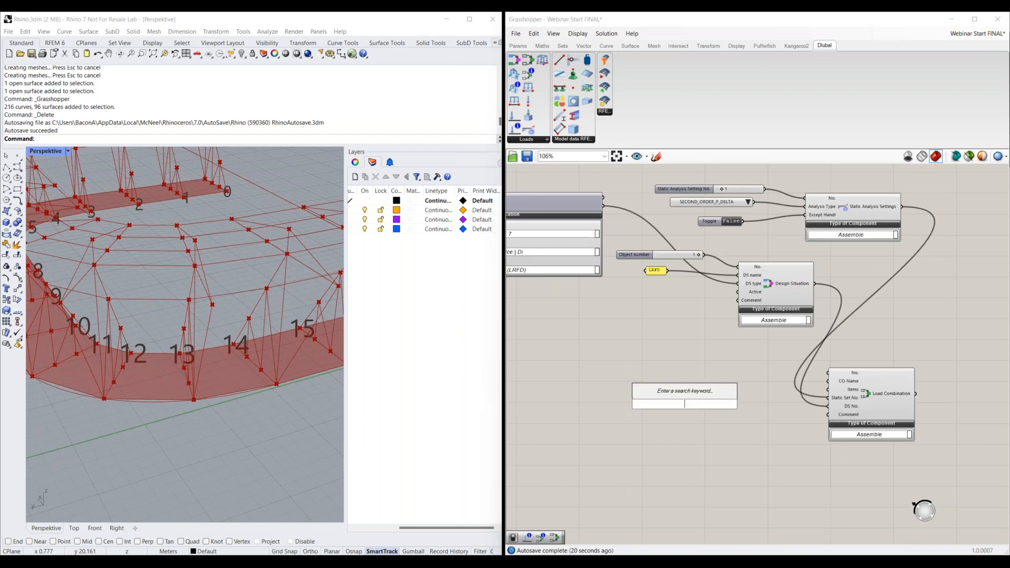
{"action": "type", "text": "load"}
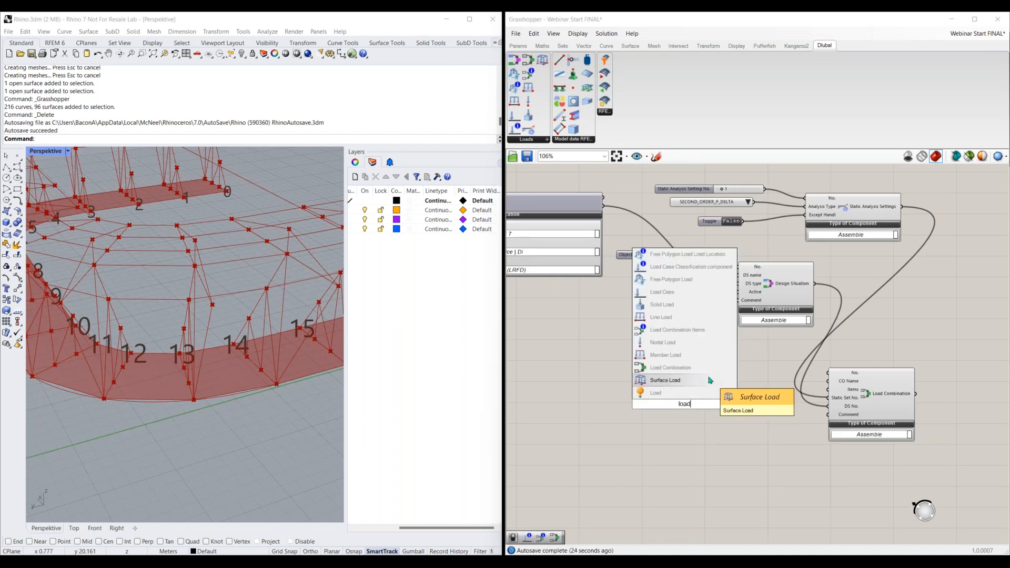
{"action": "type", "text": " comb"}
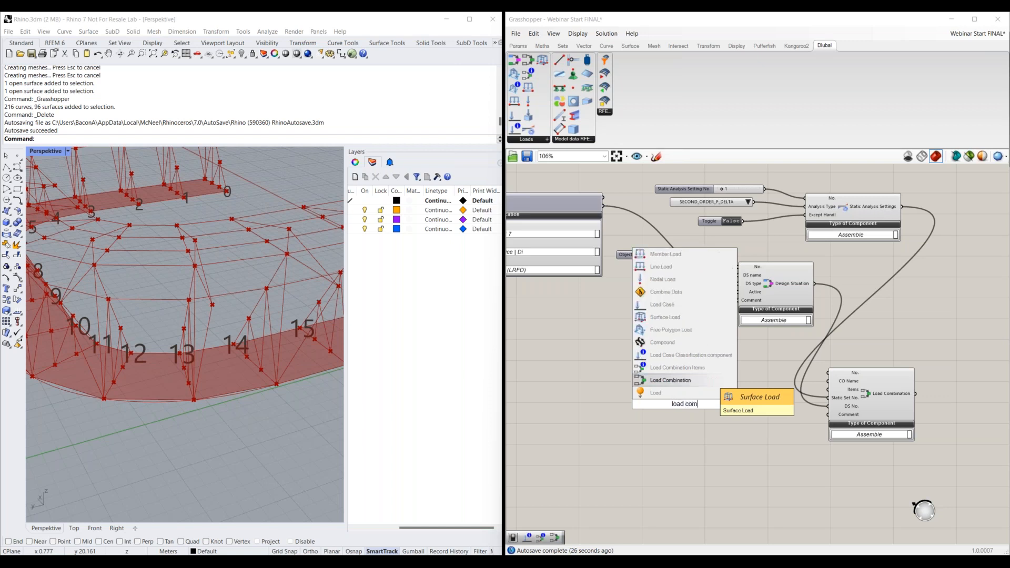
{"action": "left_click", "coordinate": [700, 379]}
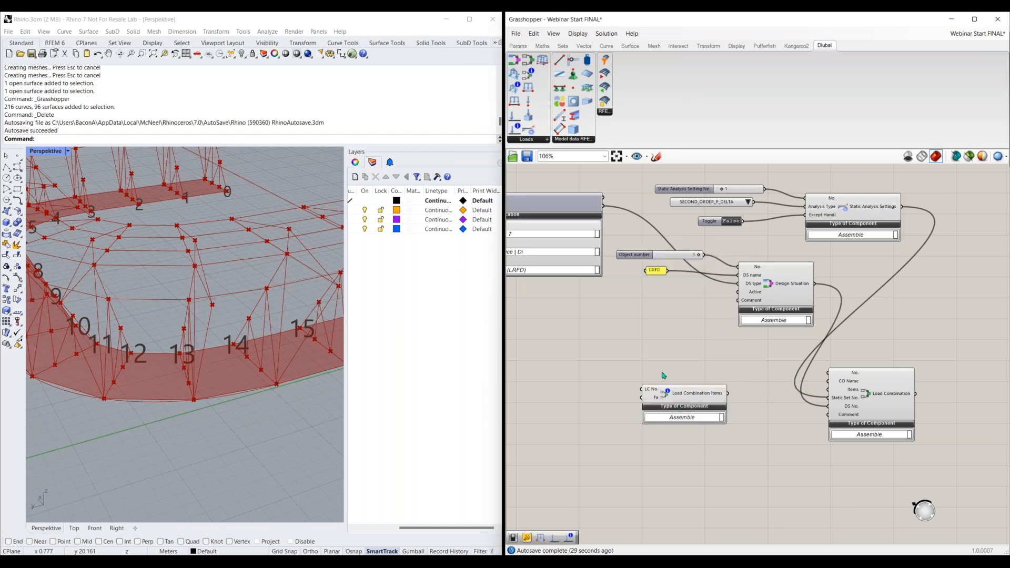
{"action": "scroll", "coordinate": [694, 402], "scroll_direction": "up", "scroll_amount": 3}
{"action": "scroll", "coordinate": [774, 394], "scroll_direction": "up", "scroll_amount": 3}
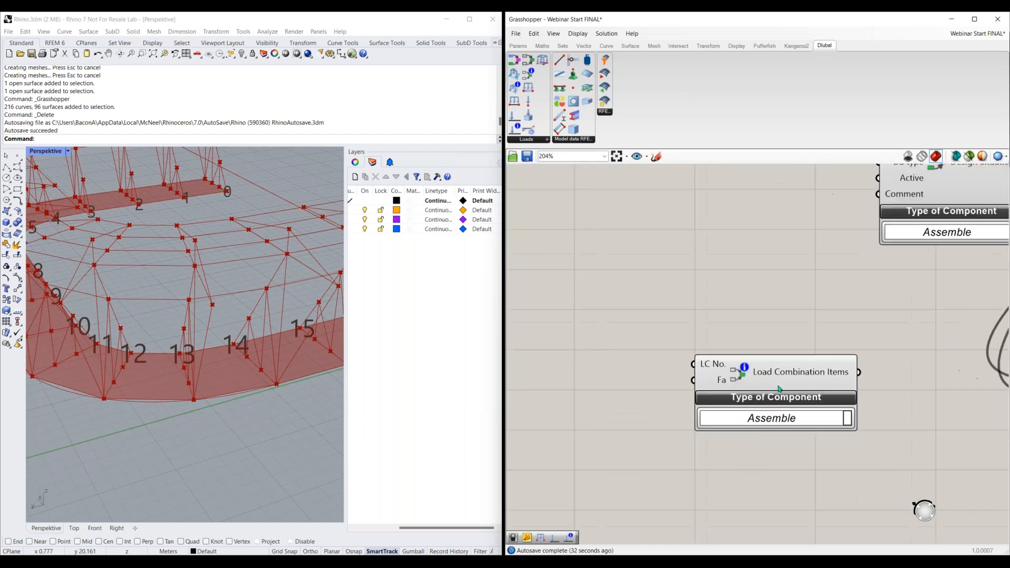
{"action": "mouse_move", "coordinate": [712, 365]}
{"action": "scroll", "coordinate": [719, 385], "scroll_direction": "down", "scroll_amount": 3}
- Add a panel without multiline data listing 1 and 2 on separate lines, and connect it to the combination items' LC No. input
{"action": "right_click_drag", "start_coordinate": [575, 352], "coordinate": [606, 356]}
{"action": "double_click", "coordinate": [607, 355]}
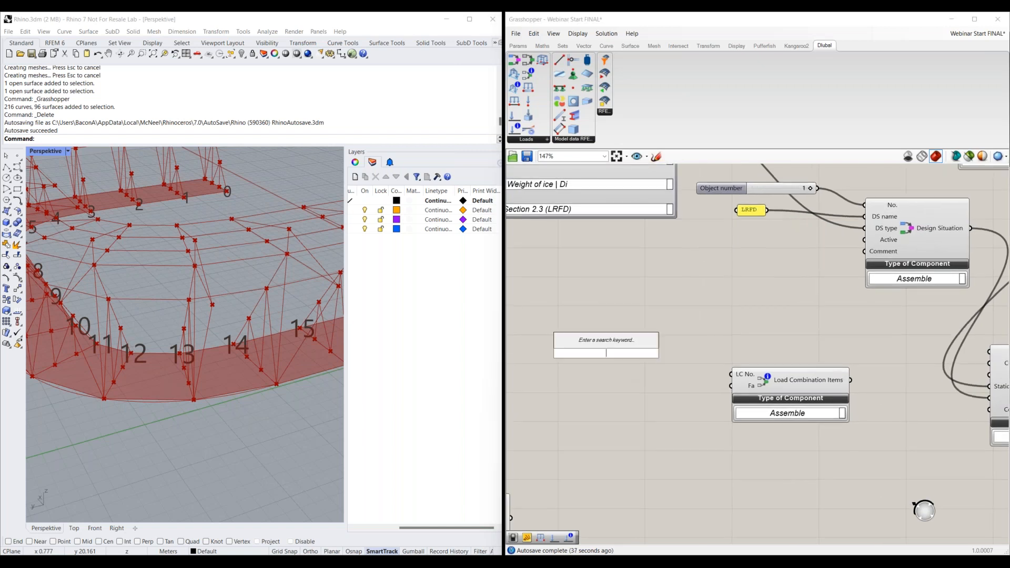
{"action": "type", "text": "panel"}
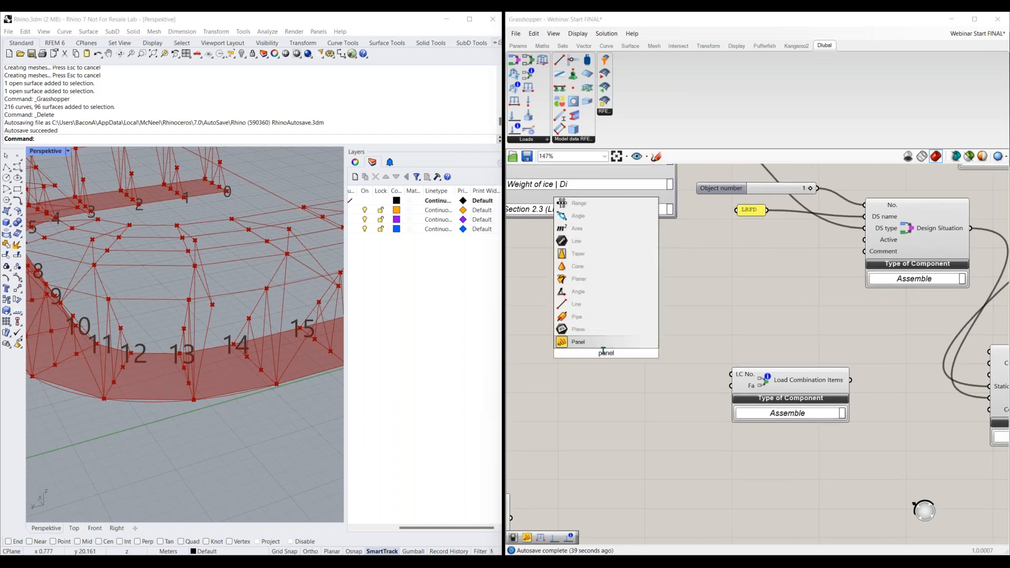
{"action": "key", "text": "Return"}
{"action": "right_click", "coordinate": [599, 359]}
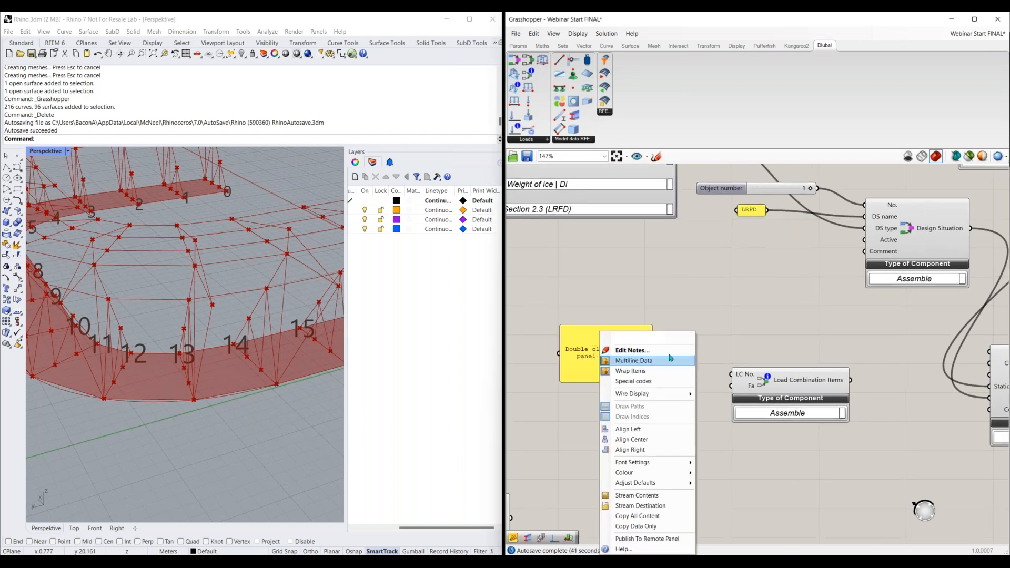
{"action": "left_click", "coordinate": [638, 363]}
{"action": "double_click", "coordinate": [603, 343]}
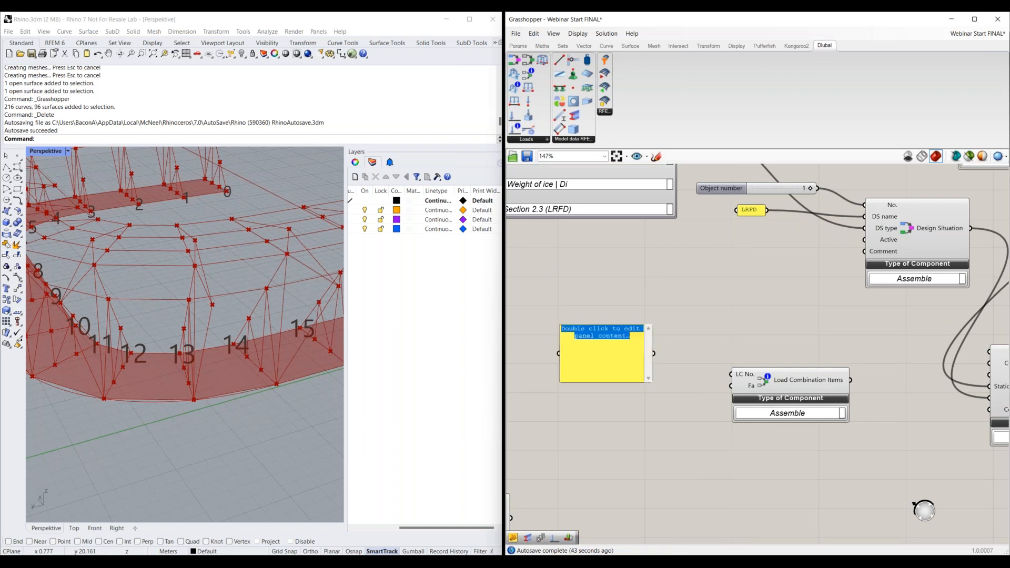
{"action": "key", "text": "BackSpace"}
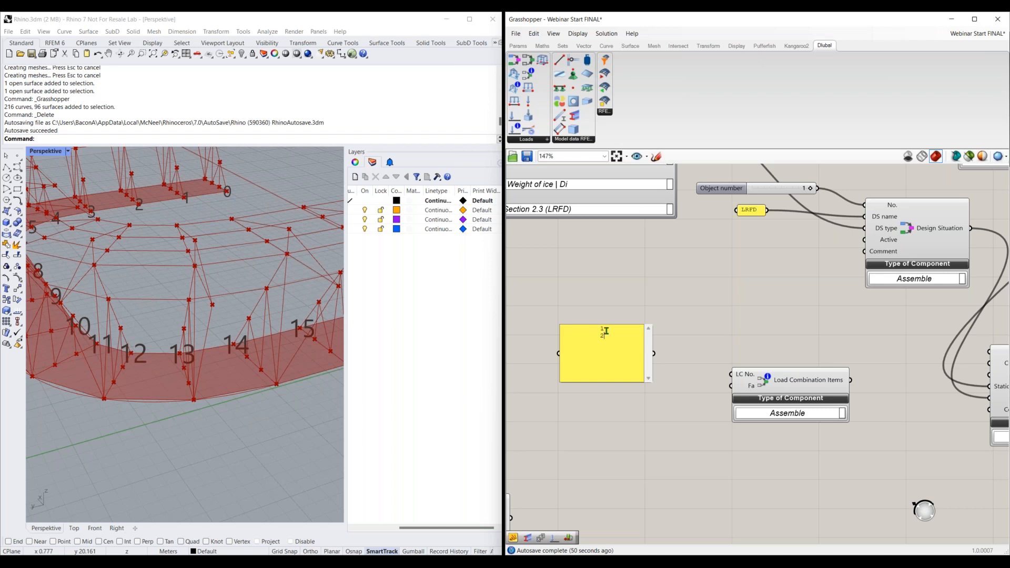
{"action": "left_click", "coordinate": [681, 350]}
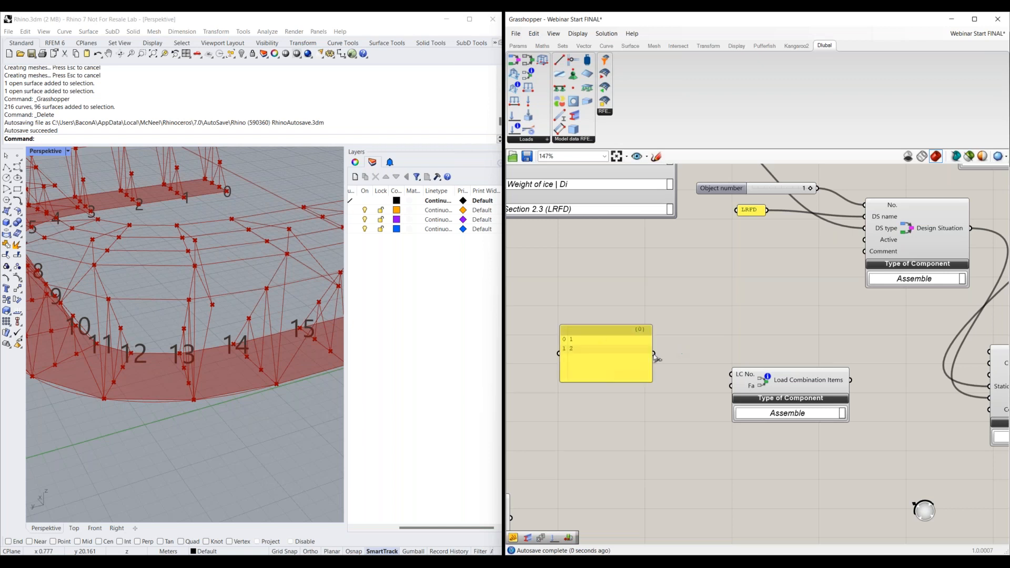
{"action": "left_click_drag", "start_coordinate": [654, 354], "coordinate": [745, 377]}
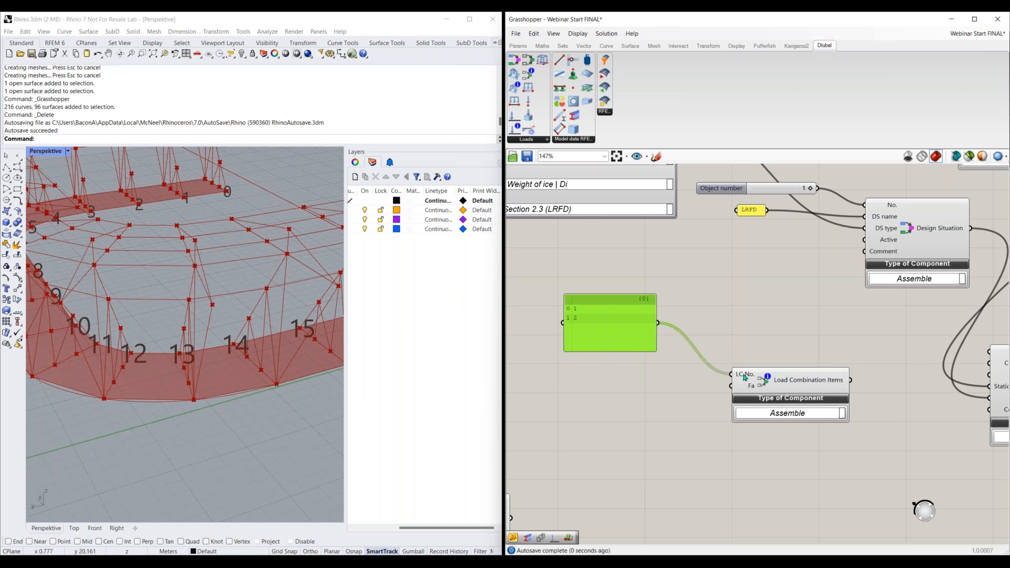
- Add a second panel without multiline data listing factors 1.35 and 1.5, and connect it to the combination items' Fa input
{"action": "double_click", "coordinate": [619, 397]}
{"action": "type", "text": "panel"}
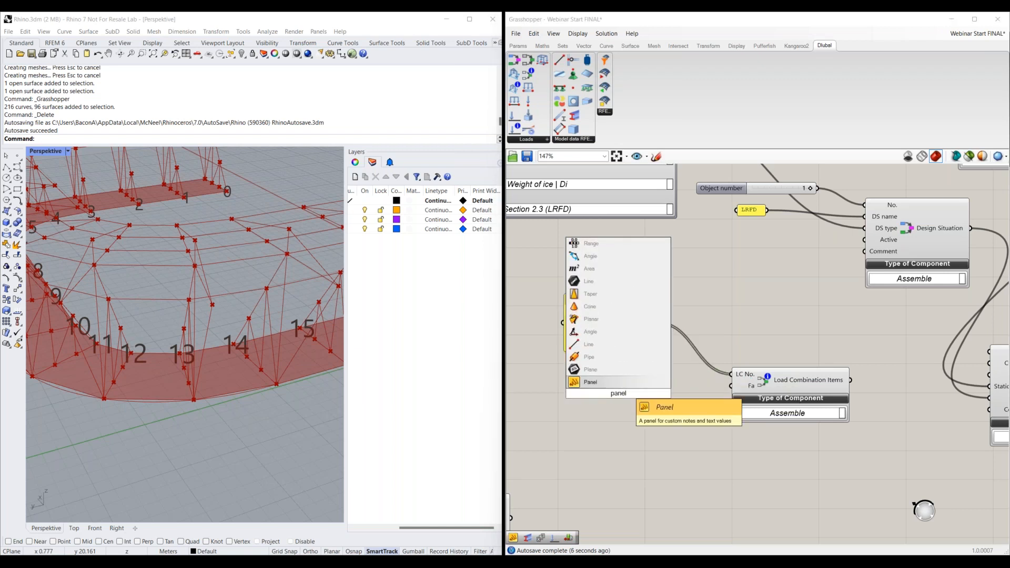
{"action": "key", "text": "Return"}
{"action": "right_click", "coordinate": [621, 332]}
{"action": "left_click", "coordinate": [653, 361]}
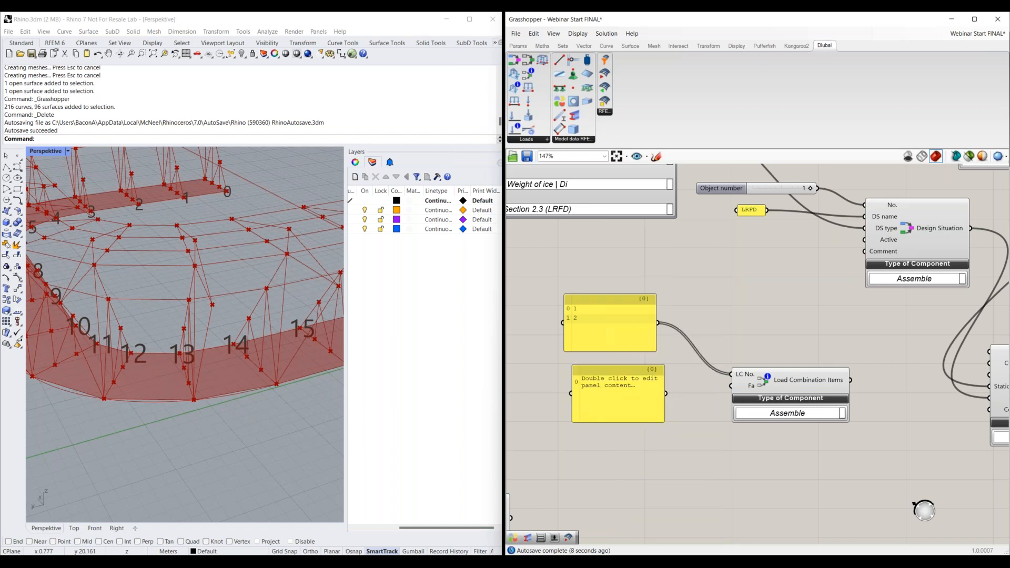
{"action": "double_click", "coordinate": [639, 375]}
{"action": "key", "text": "BackSpace"}
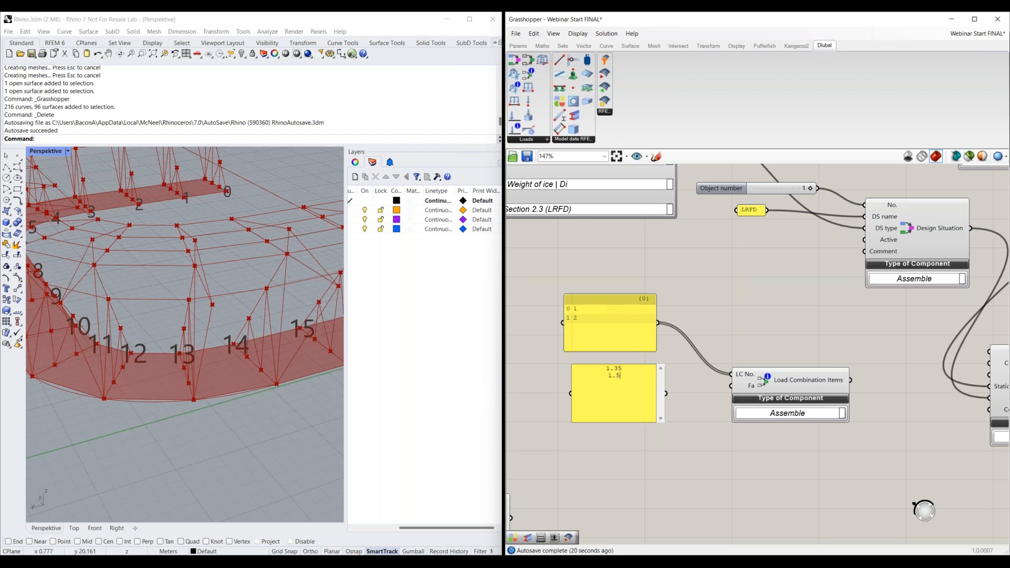
{"action": "left_click", "coordinate": [670, 395]}
{"action": "left_click_drag", "start_coordinate": [666, 394], "coordinate": [730, 386]}
- Connect the Load Combination Items output to the load combination's Items input
{"action": "scroll", "coordinate": [716, 402], "scroll_direction": "down", "scroll_amount": 2}
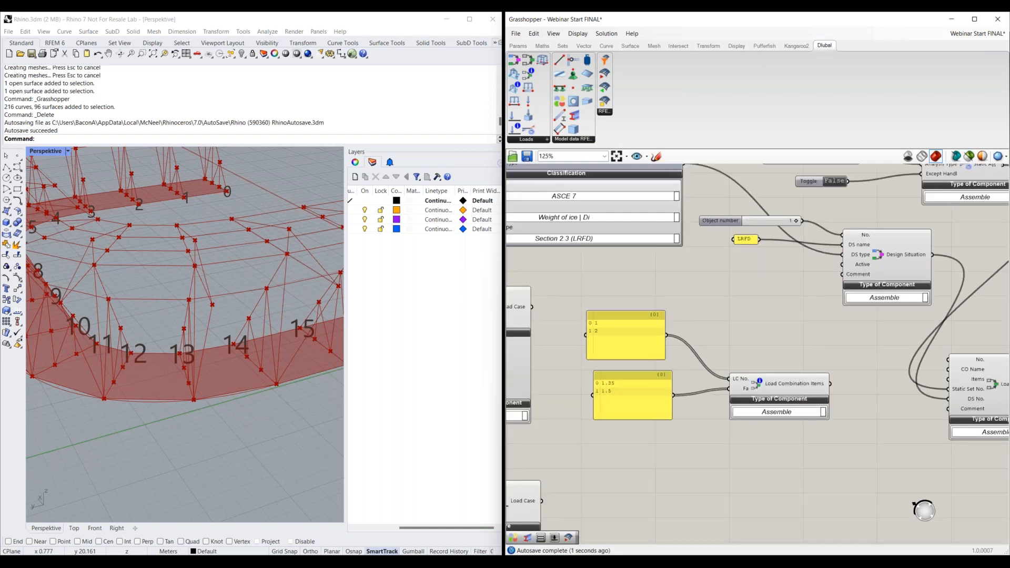
{"action": "right_click_drag", "start_coordinate": [789, 449], "coordinate": [742, 453]}
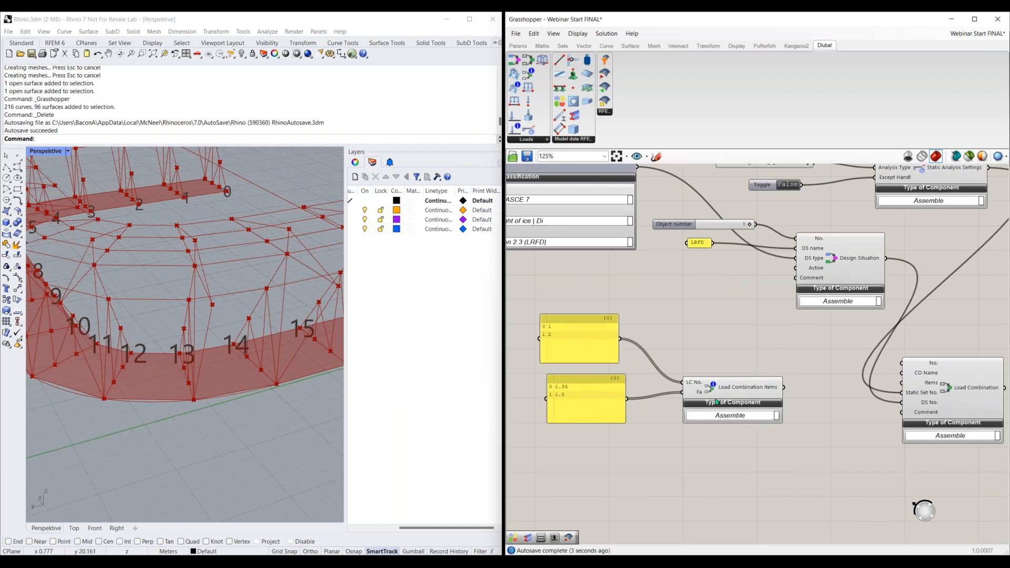
{"action": "left_click_drag", "start_coordinate": [784, 387], "coordinate": [901, 383]}
{"action": "right_click_drag", "start_coordinate": [924, 404], "coordinate": [844, 407]}
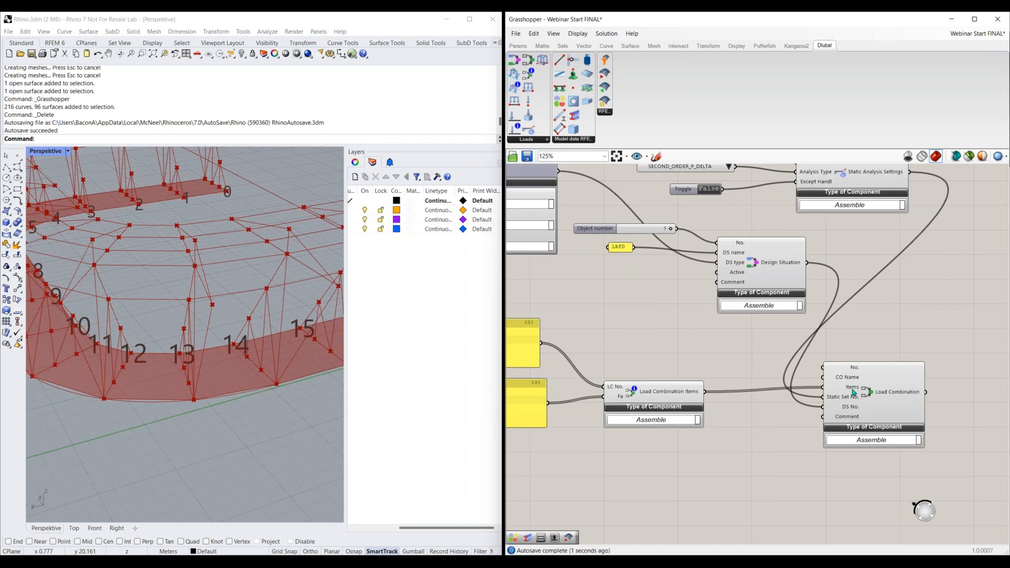
{"action": "mouse_move", "coordinate": [853, 391]}
- Examine the static analysis settings in the prepared Load Combination group
{"action": "scroll", "coordinate": [792, 353], "scroll_direction": "down", "scroll_amount": 3}
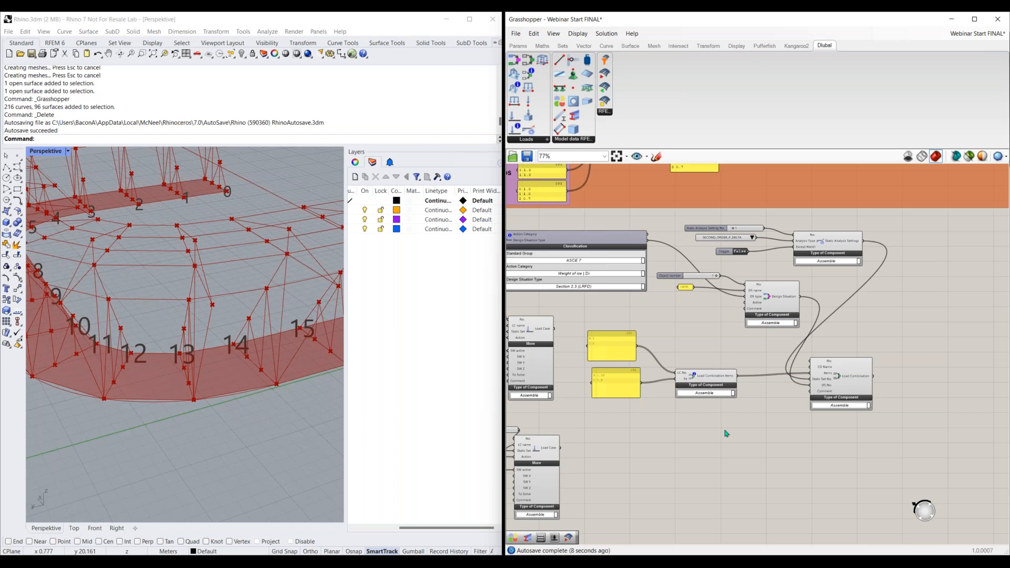
{"action": "scroll", "coordinate": [716, 323], "scroll_direction": "down", "scroll_amount": 3}
{"action": "right_click_drag", "start_coordinate": [735, 203], "coordinate": [735, 323]}
{"action": "scroll", "coordinate": [731, 323], "scroll_direction": "up", "scroll_amount": 2}
{"action": "right_click_drag", "start_coordinate": [684, 184], "coordinate": [730, 355]}
{"action": "right_click_drag", "start_coordinate": [688, 247], "coordinate": [693, 306]}
{"action": "right_click_drag", "start_coordinate": [670, 230], "coordinate": [737, 341]}
{"action": "scroll", "coordinate": [737, 341], "scroll_direction": "up", "scroll_amount": 2}
{"action": "scroll", "coordinate": [732, 332], "scroll_direction": "down", "scroll_amount": 1}
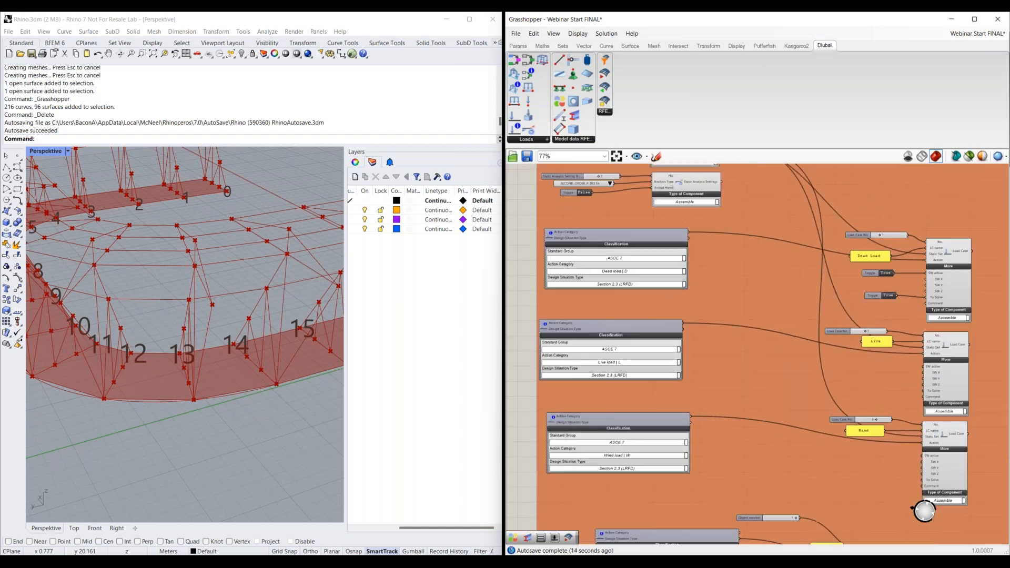
{"action": "right_click_drag", "start_coordinate": [680, 166], "coordinate": [674, 247]}
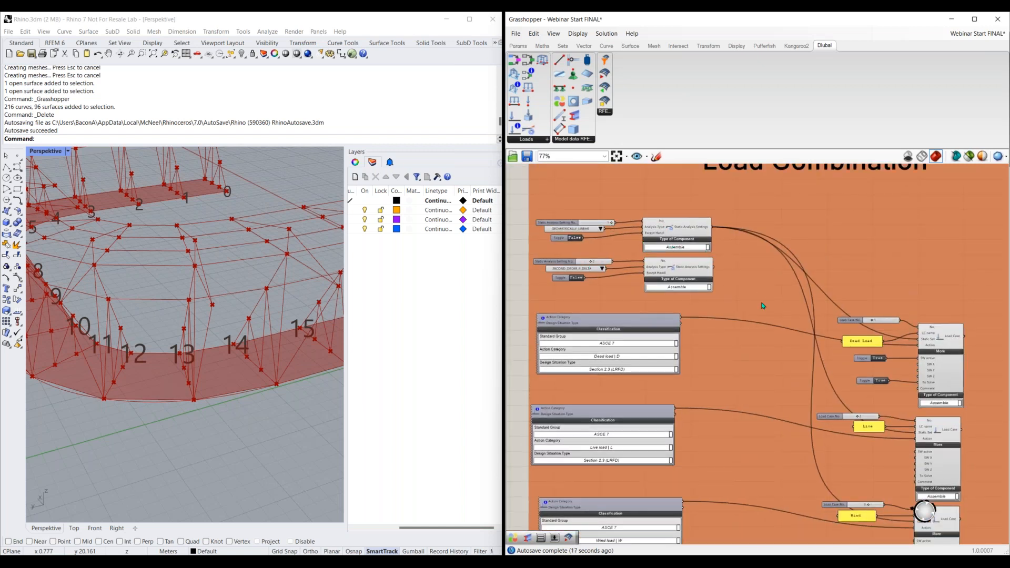
{"action": "right_click_drag", "start_coordinate": [763, 305], "coordinate": [732, 338]}
- Examine the prepared dead, live and wind load cases, the LRFD and ASD design situations, and the combination panels
{"action": "right_click_drag", "start_coordinate": [730, 435], "coordinate": [761, 285]}
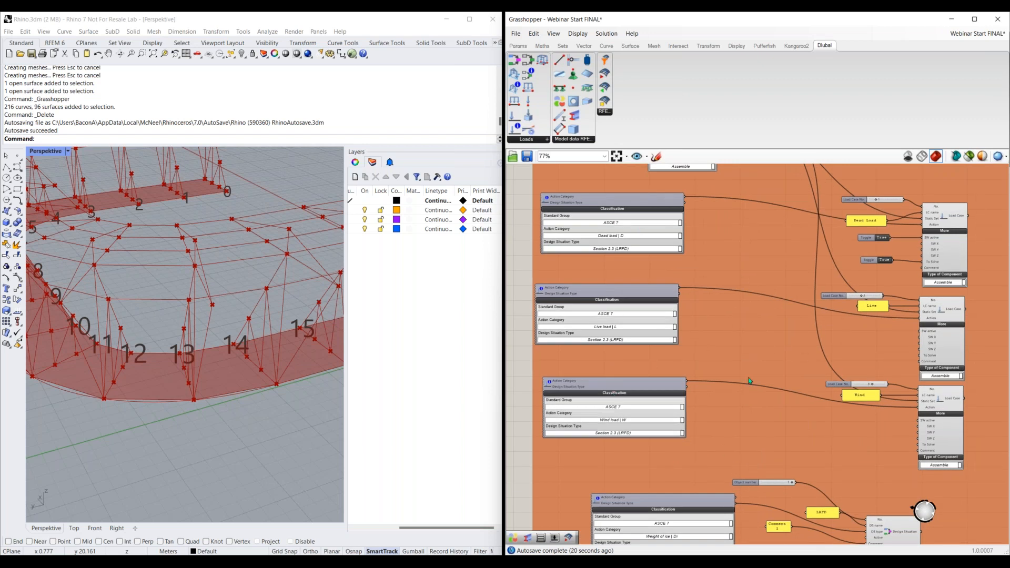
{"action": "right_click_drag", "start_coordinate": [750, 380], "coordinate": [642, 397]}
{"action": "scroll", "coordinate": [860, 308], "scroll_direction": "up", "scroll_amount": 2}
{"action": "right_click_drag", "start_coordinate": [812, 241], "coordinate": [789, 257]}
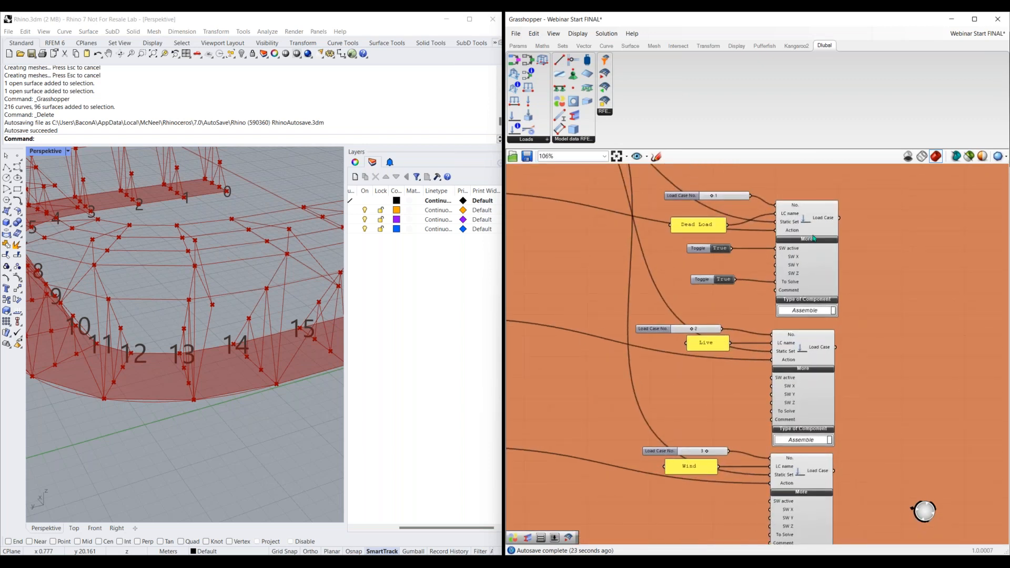
{"action": "scroll", "coordinate": [865, 398], "scroll_direction": "down", "scroll_amount": 2}
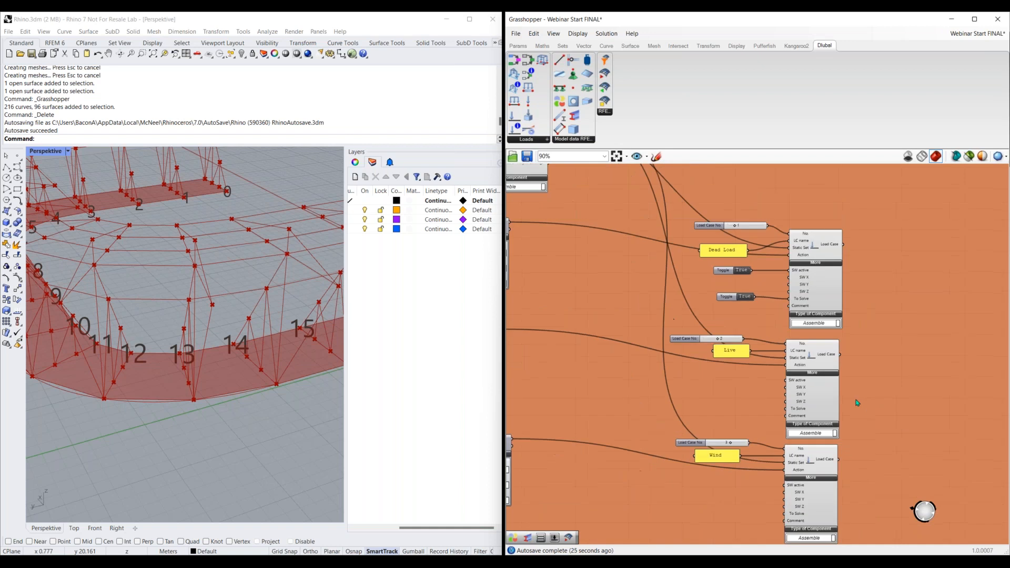
{"action": "right_click_drag", "start_coordinate": [729, 480], "coordinate": [669, 421]}
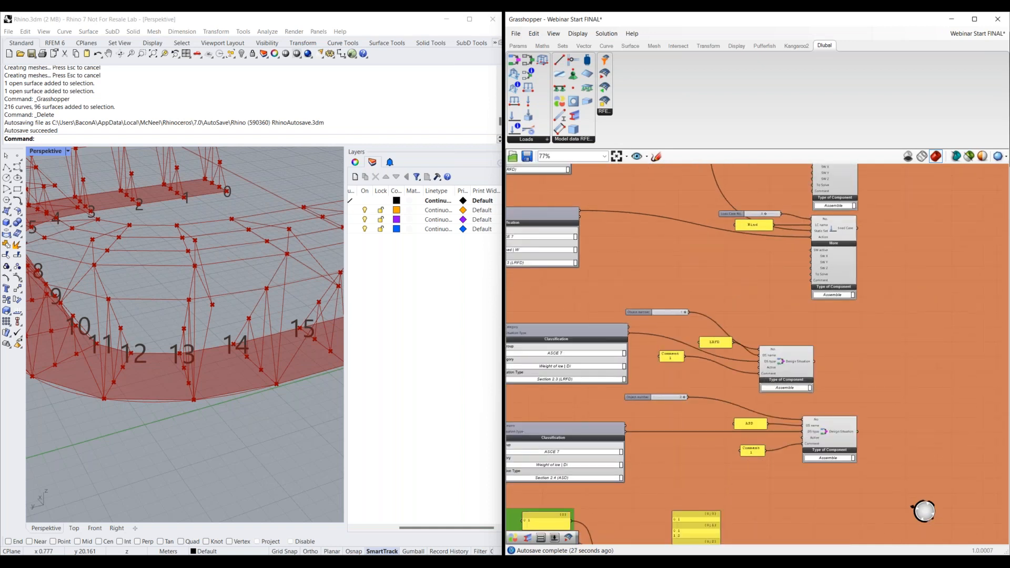
{"action": "right_click_drag", "start_coordinate": [557, 363], "coordinate": [620, 315]}
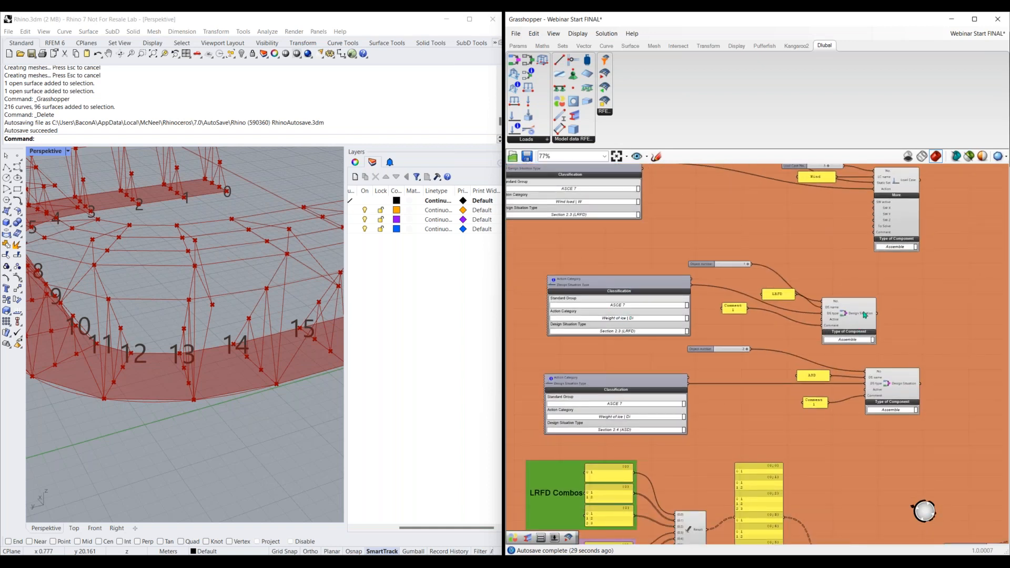
{"action": "right_click_drag", "start_coordinate": [865, 440], "coordinate": [911, 195]}
{"action": "right_click_drag", "start_coordinate": [615, 282], "coordinate": [619, 278]}
{"action": "scroll", "coordinate": [613, 269], "scroll_direction": "up", "scroll_amount": 3}
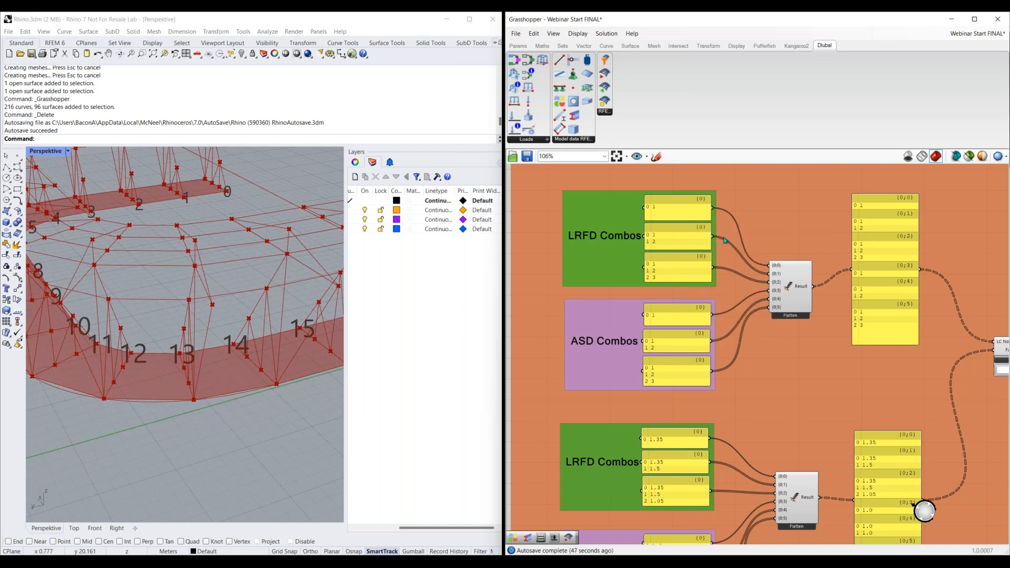
- Examine how the LRFD and ASD panels of load case numbers and factors feed the prepared Load Combination Items component
{"action": "left_click", "coordinate": [796, 291]}
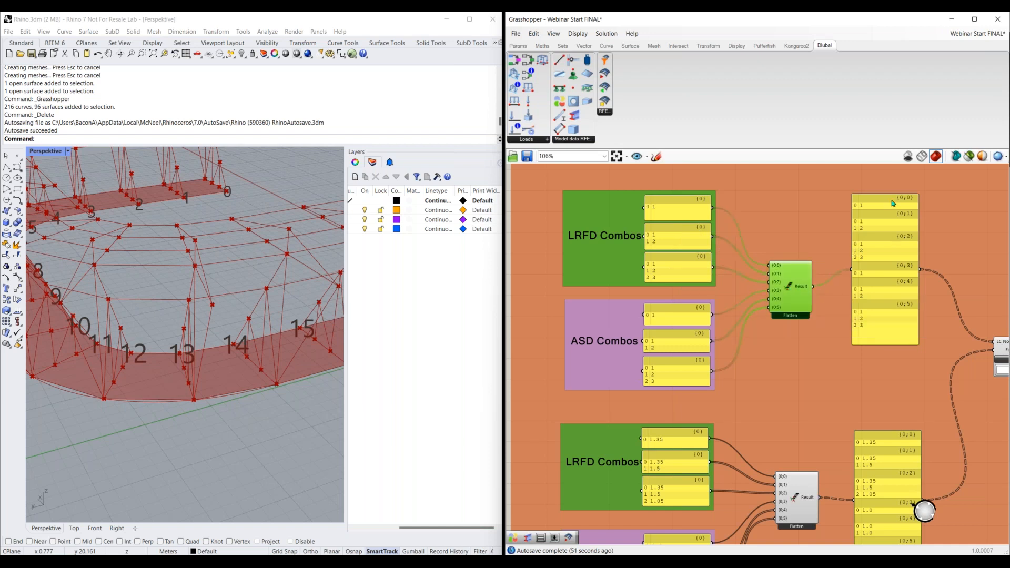
{"action": "right_click_drag", "start_coordinate": [860, 387], "coordinate": [847, 231]}
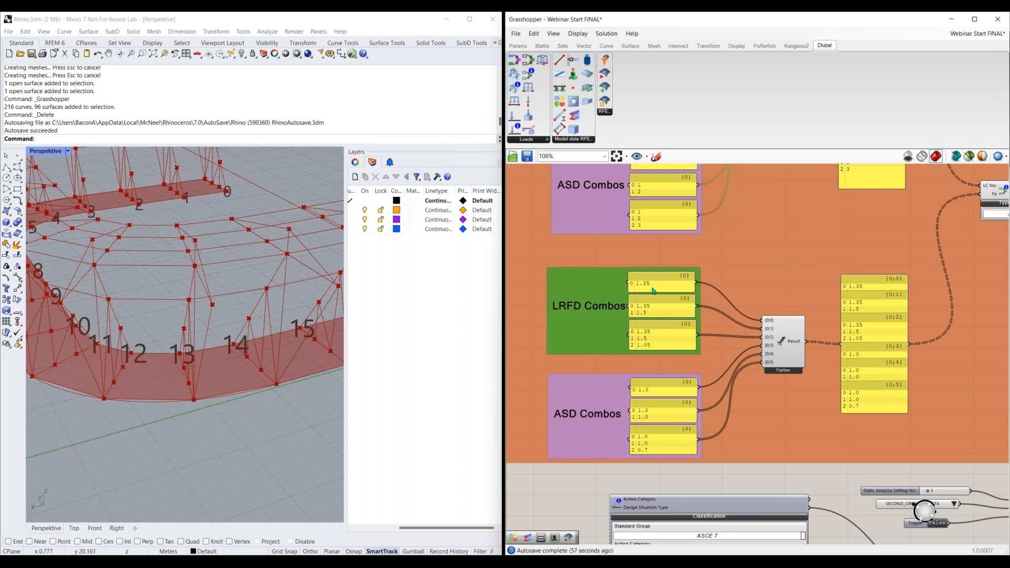
{"action": "right_click_drag", "start_coordinate": [715, 244], "coordinate": [711, 348]}
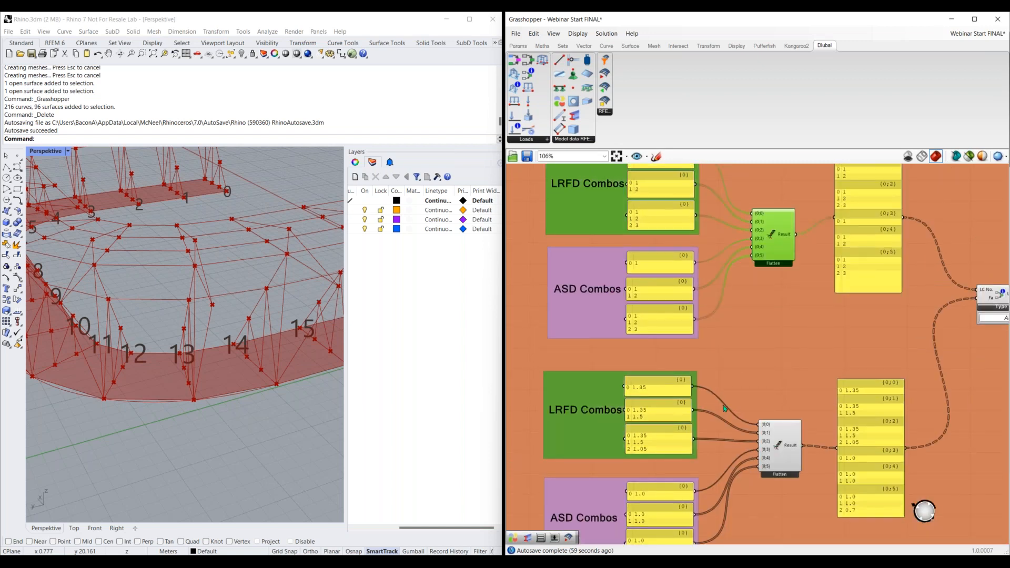
{"action": "right_click_drag", "start_coordinate": [815, 480], "coordinate": [800, 377]}
{"action": "right_click_drag", "start_coordinate": [865, 329], "coordinate": [807, 348]}
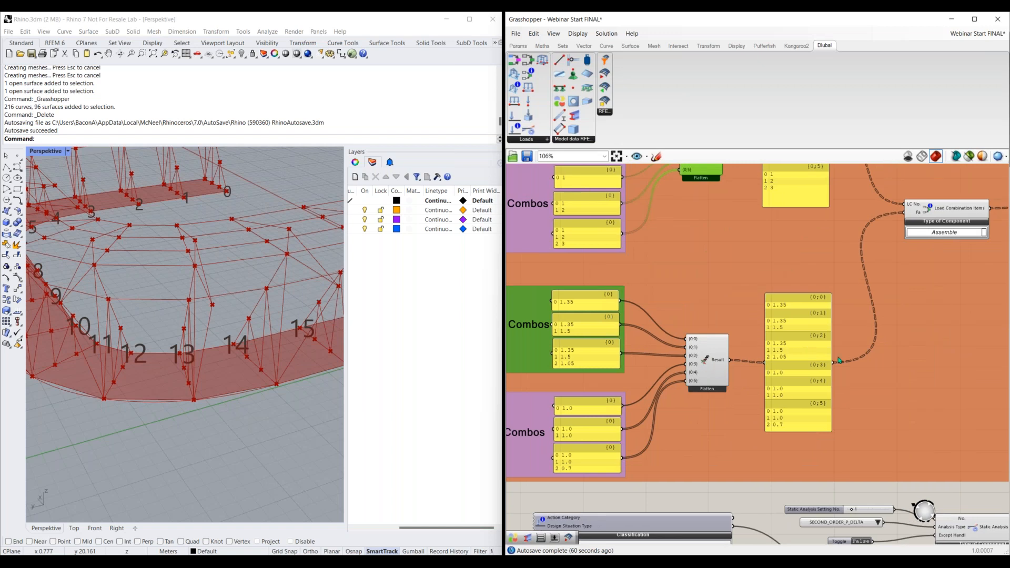
{"action": "right_click_drag", "start_coordinate": [984, 291], "coordinate": [845, 349]}
{"action": "right_click_drag", "start_coordinate": [812, 270], "coordinate": [696, 318]}
{"action": "left_click", "coordinate": [696, 318]}
{"action": "right_click_drag", "start_coordinate": [972, 291], "coordinate": [849, 327]}
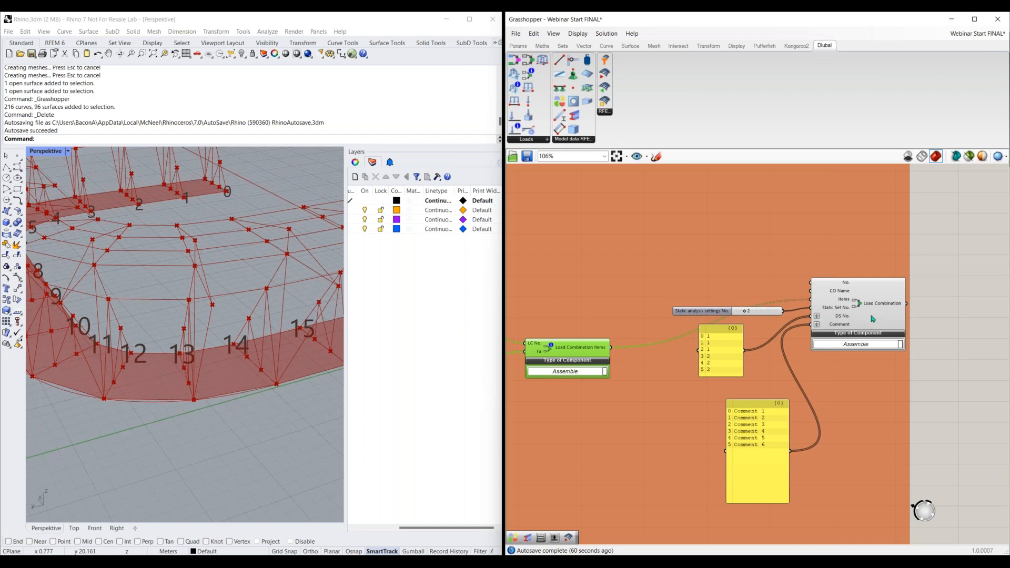
- Examine the prepared Load Combination component with its items, static analysis setting, design situation number and comment inputs
{"action": "left_click", "coordinate": [873, 319]}
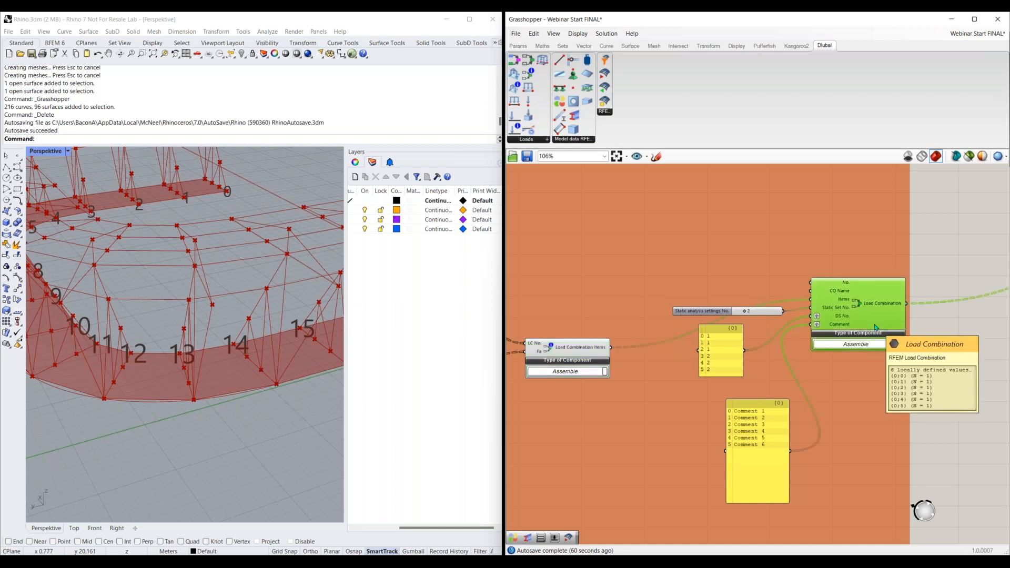
{"action": "right_click_drag", "start_coordinate": [686, 383], "coordinate": [882, 336]}
{"action": "scroll", "coordinate": [664, 389], "scroll_direction": "down", "scroll_amount": 3}
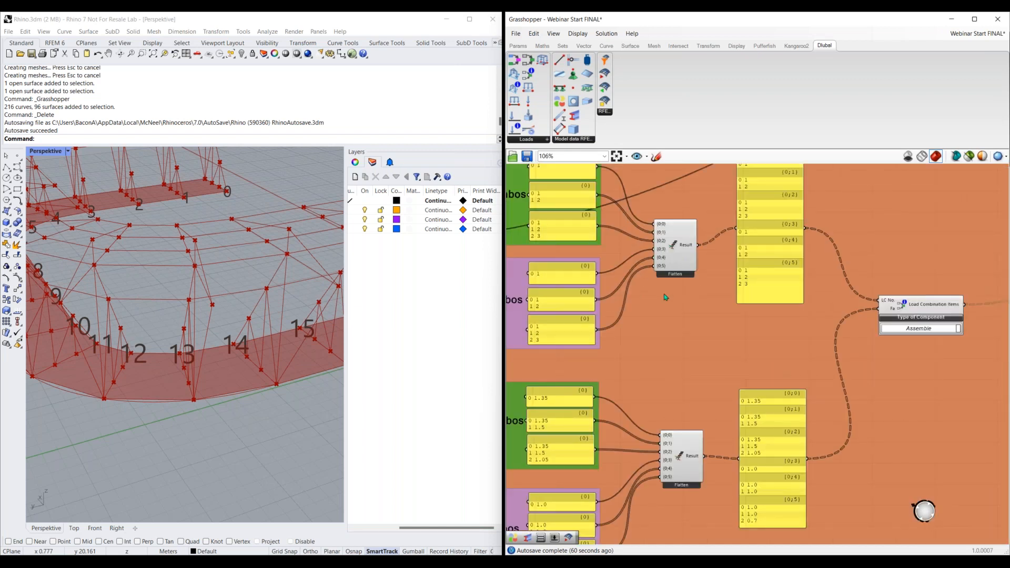
{"action": "right_click_drag", "start_coordinate": [809, 364], "coordinate": [636, 403]}
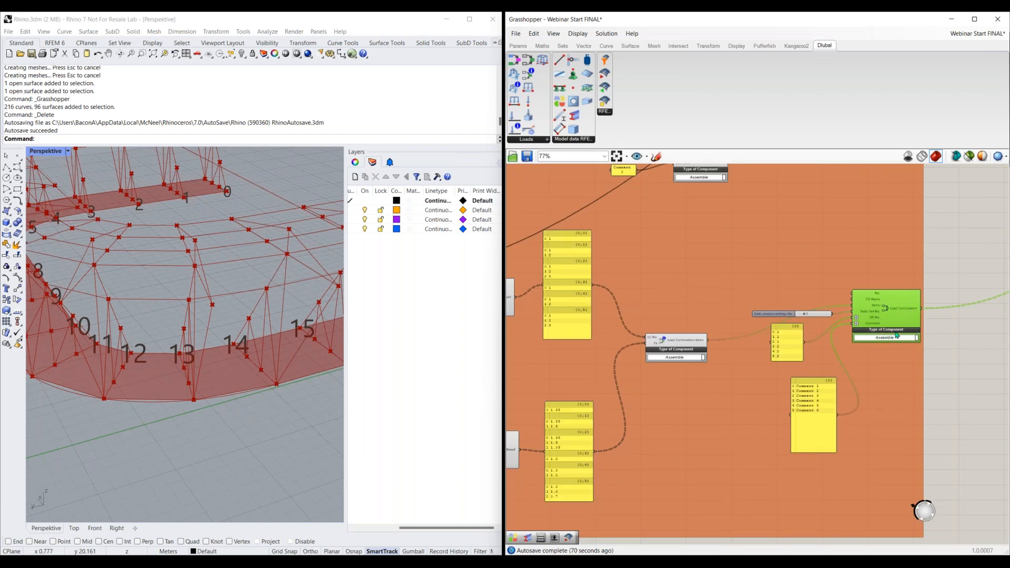
{"action": "scroll", "coordinate": [841, 347], "scroll_direction": "up", "scroll_amount": 1}
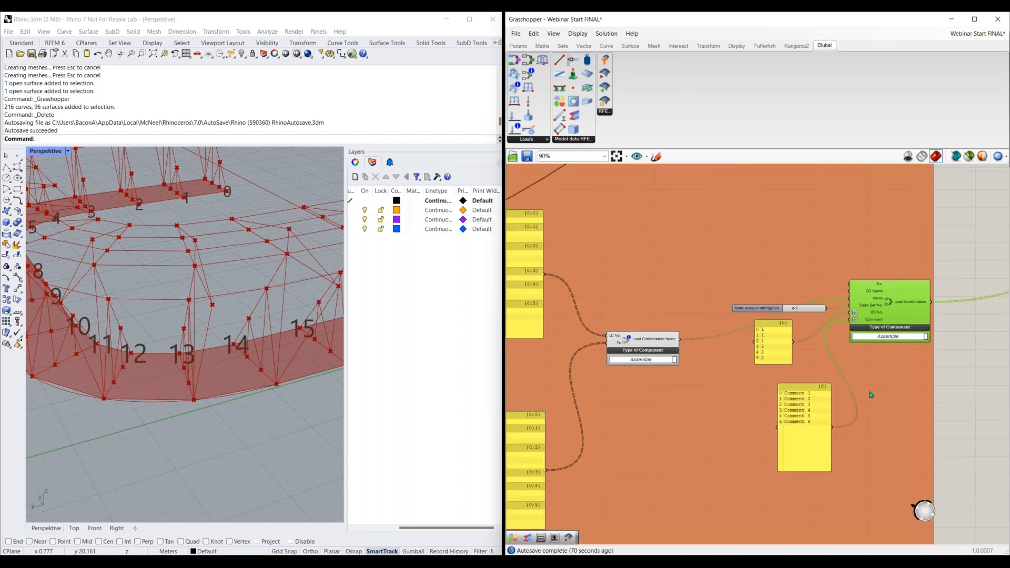
{"action": "scroll", "coordinate": [871, 395], "scroll_direction": "up", "scroll_amount": 1}
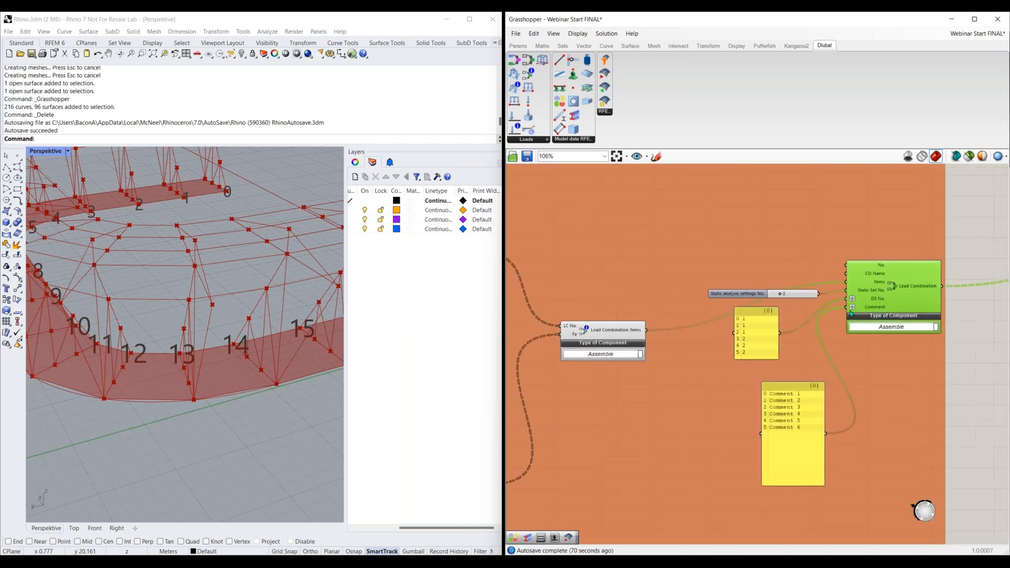
{"action": "left_click", "coordinate": [764, 338]}
{"action": "right_click_drag", "start_coordinate": [642, 223], "coordinate": [758, 316]}
{"action": "scroll", "coordinate": [758, 316], "scroll_direction": "down", "scroll_amount": 1}
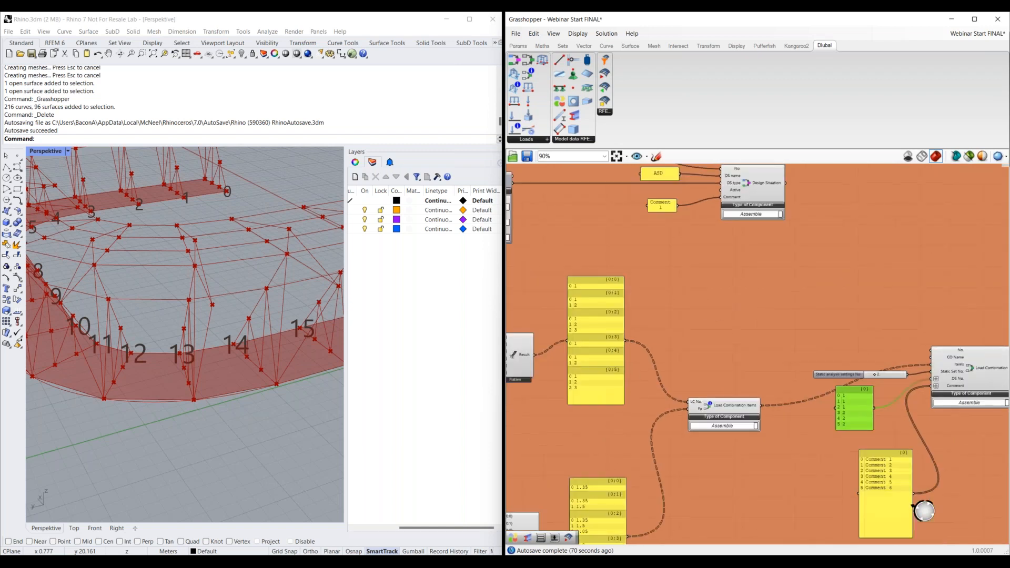
{"action": "right_click_drag", "start_coordinate": [854, 343], "coordinate": [827, 429]}
{"action": "right_click_drag", "start_coordinate": [951, 499], "coordinate": [847, 408]}
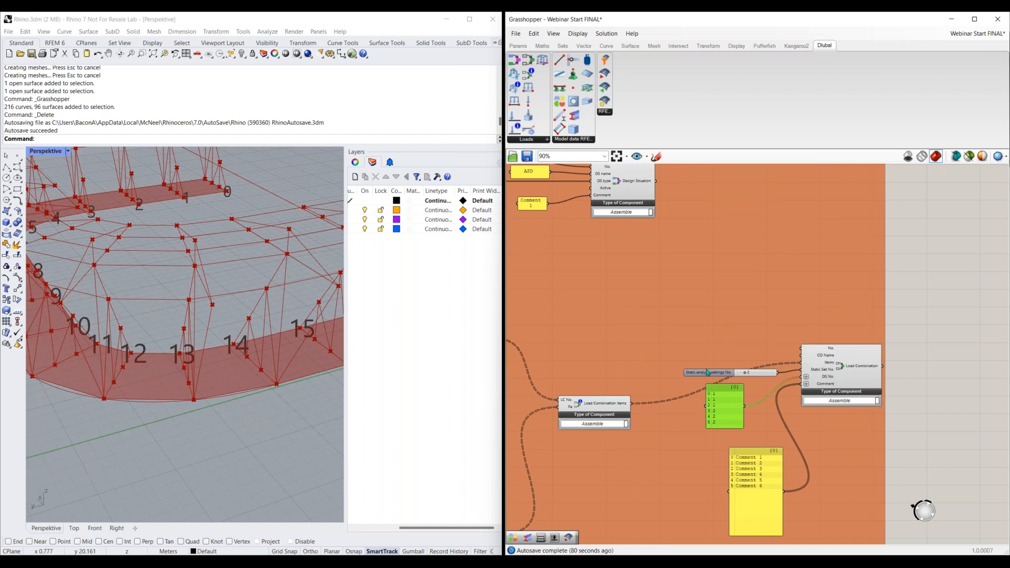
- Add a Member Load component in the empty canvas area beyond the ungrouped Load Combination component
{"action": "scroll", "coordinate": [707, 369], "scroll_direction": "down", "scroll_amount": 3}
{"action": "right_click_drag", "start_coordinate": [612, 163], "coordinate": [712, 185]}
{"action": "right_click_drag", "start_coordinate": [810, 463], "coordinate": [779, 185]}
{"action": "scroll", "coordinate": [721, 326], "scroll_direction": "up", "scroll_amount": 3}
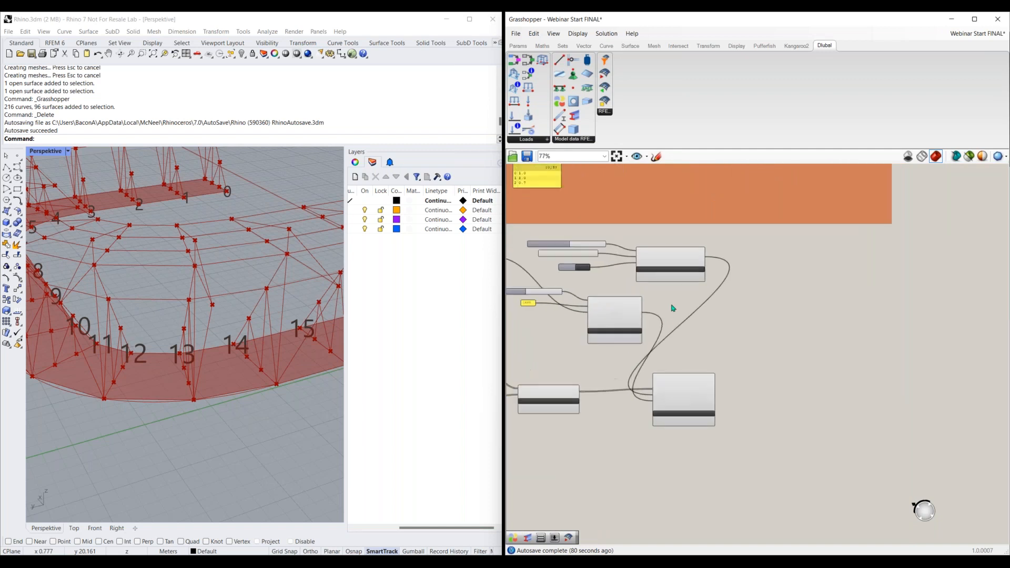
{"action": "right_click_drag", "start_coordinate": [769, 371], "coordinate": [692, 333]}
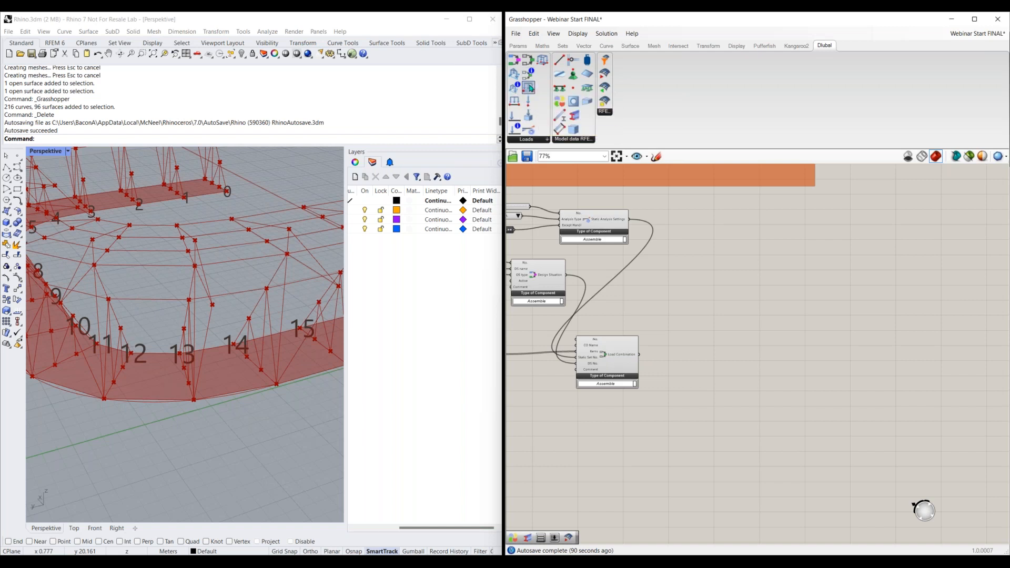
{"action": "left_click_drag", "start_coordinate": [531, 88], "coordinate": [745, 304]}
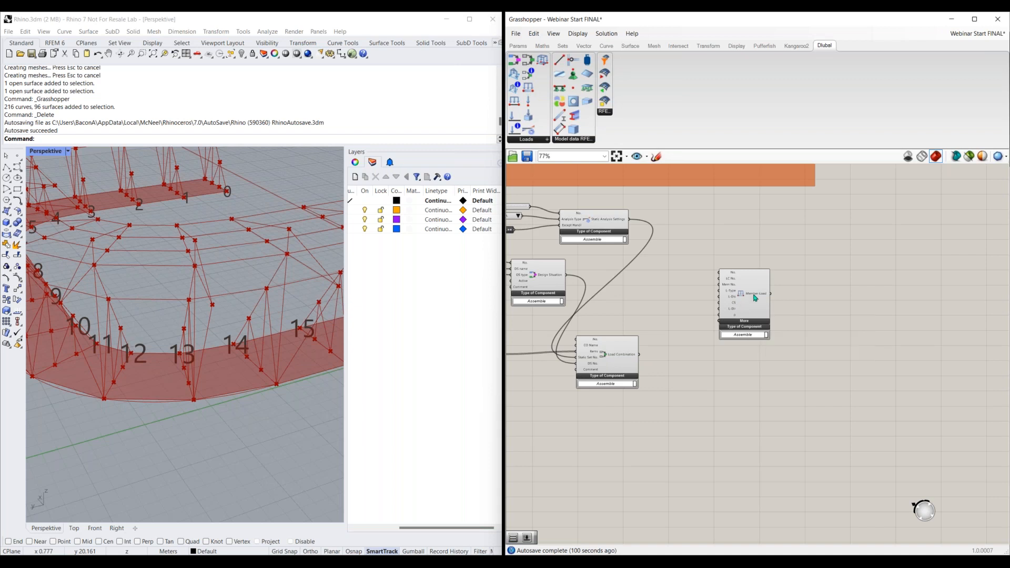
{"action": "scroll", "coordinate": [750, 283], "scroll_direction": "up", "scroll_amount": 2}
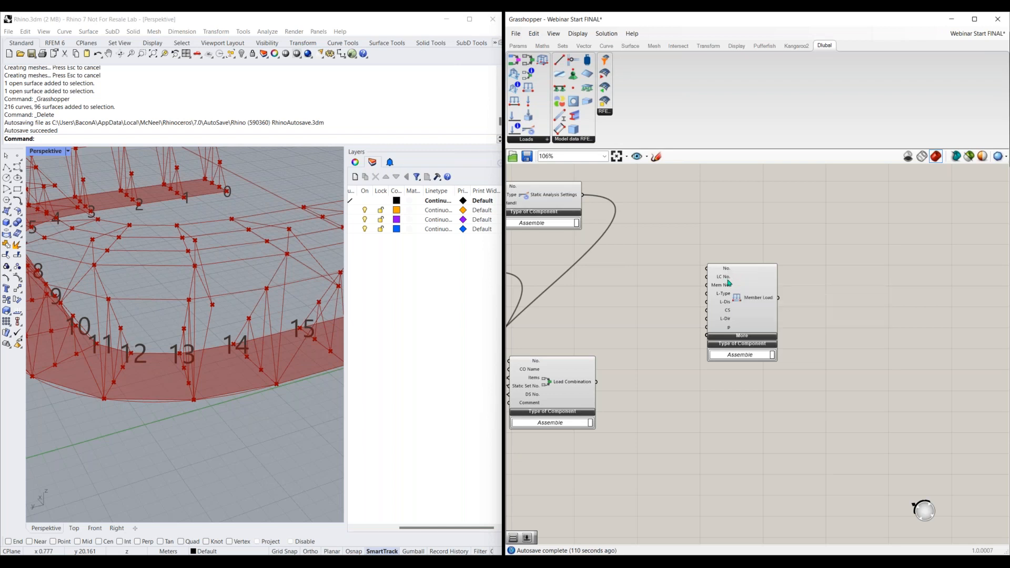
{"action": "left_click_drag", "start_coordinate": [724, 280], "coordinate": [771, 290]}
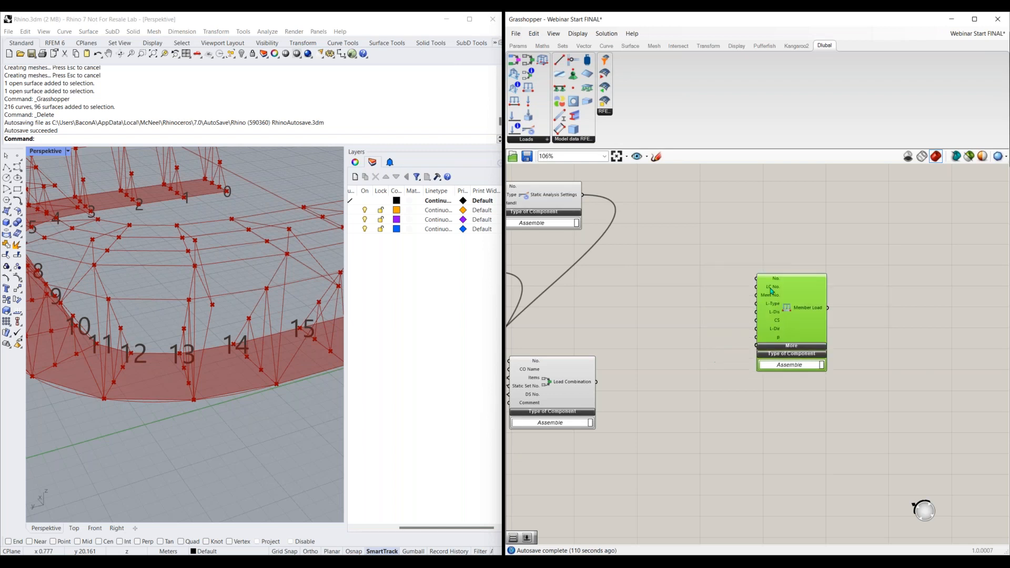
- Connect the live load's Load Case output to the Member Load's LC No. input and reposition the Member Load component
{"action": "scroll", "coordinate": [681, 316], "scroll_direction": "down", "scroll_amount": 2}
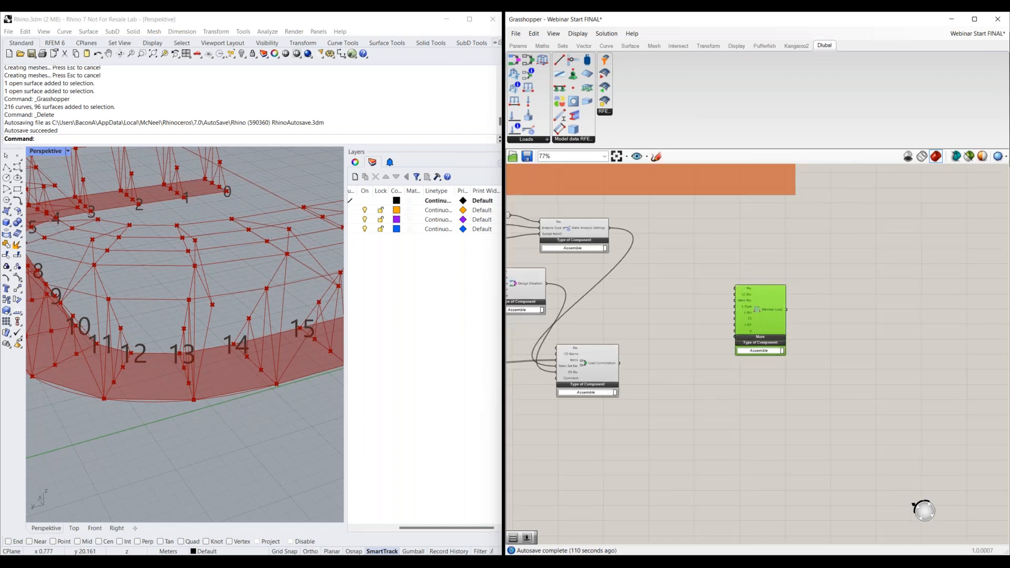
{"action": "right_click_drag", "start_coordinate": [680, 316], "coordinate": [793, 304]}
{"action": "left_click_drag", "start_coordinate": [880, 309], "coordinate": [813, 314]}
{"action": "right_click_drag", "start_coordinate": [647, 396], "coordinate": [802, 393]}
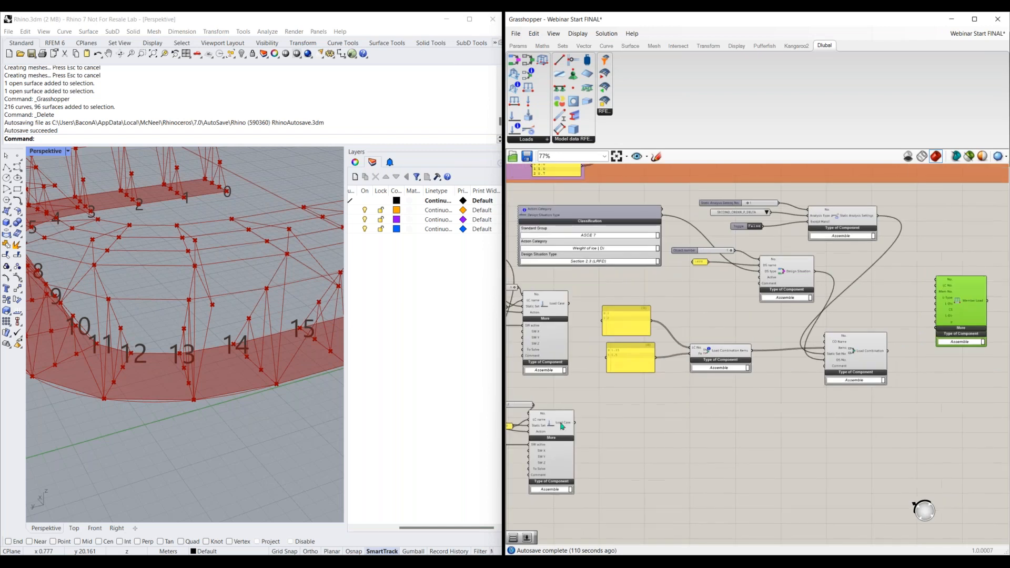
{"action": "left_click_drag", "start_coordinate": [577, 426], "coordinate": [936, 285]}
{"action": "right_click_drag", "start_coordinate": [935, 372], "coordinate": [706, 415]}
{"action": "scroll", "coordinate": [706, 416], "scroll_direction": "up", "scroll_amount": 2}
{"action": "left_click_drag", "start_coordinate": [762, 340], "coordinate": [868, 319]}
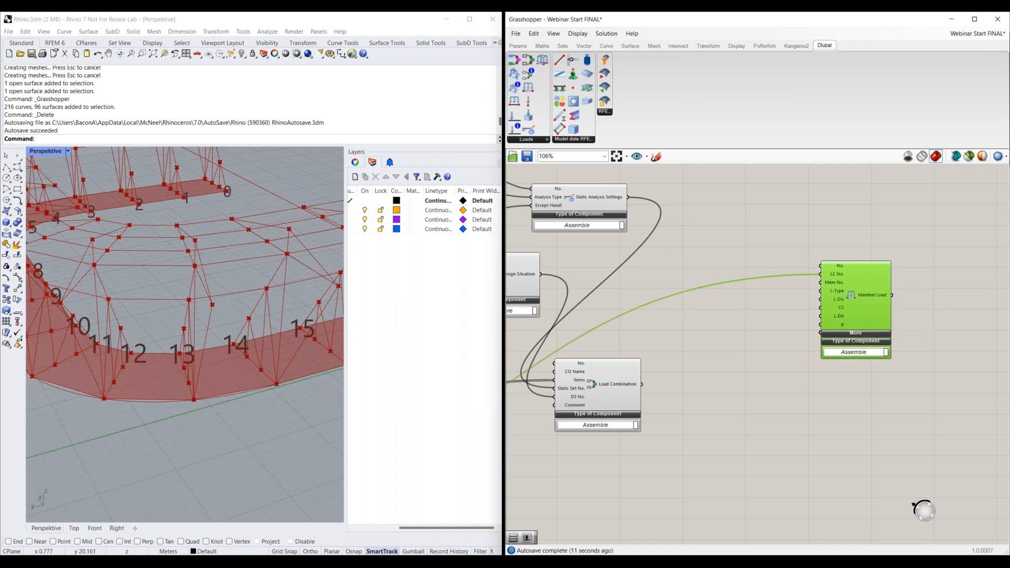
- Bring the Member Load component closer to the Member component and connect the Member output to its Mem No. input
{"action": "scroll", "coordinate": [793, 316], "scroll_direction": "down", "scroll_amount": 3}
{"action": "right_click_drag", "start_coordinate": [757, 383], "coordinate": [813, 344]}
{"action": "left_click_drag", "start_coordinate": [898, 275], "coordinate": [631, 392]}
{"action": "left_click_drag", "start_coordinate": [578, 454], "coordinate": [583, 399]}
{"action": "scroll", "coordinate": [583, 399], "scroll_direction": "down", "scroll_amount": 1}
{"action": "right_click_drag", "start_coordinate": [583, 398], "coordinate": [863, 313]}
{"action": "scroll", "coordinate": [797, 378], "scroll_direction": "down", "scroll_amount": 2}
{"action": "left_click_drag", "start_coordinate": [839, 336], "coordinate": [688, 393]}
{"action": "scroll", "coordinate": [581, 339], "scroll_direction": "up", "scroll_amount": 4}
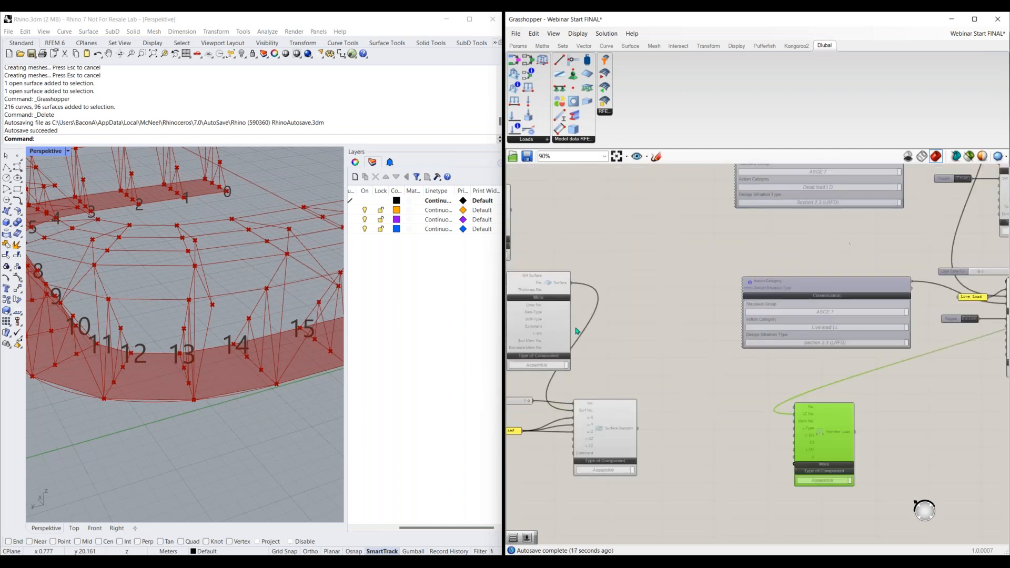
{"action": "right_click_drag", "start_coordinate": [608, 328], "coordinate": [727, 311]}
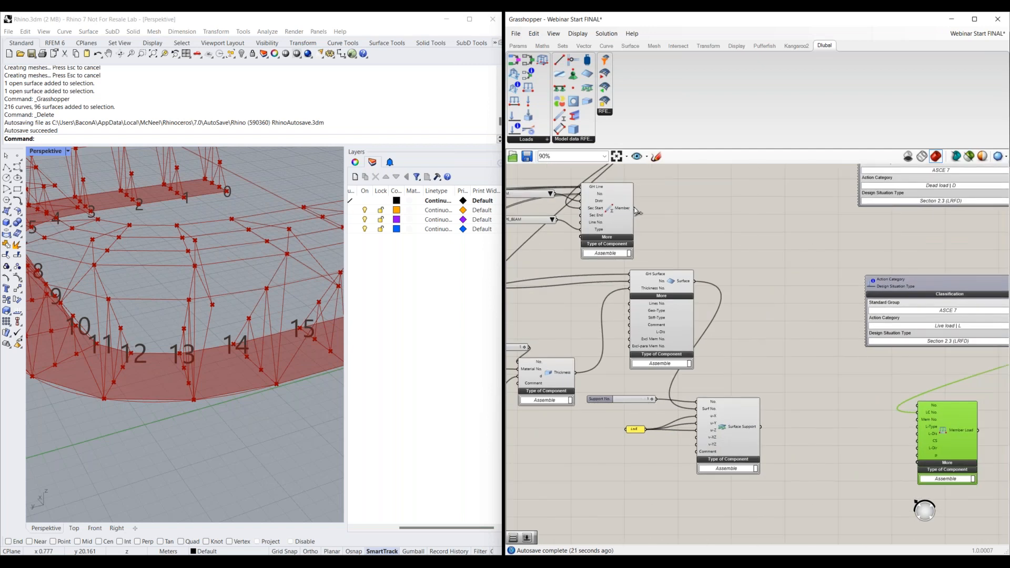
{"action": "left_click_drag", "start_coordinate": [636, 209], "coordinate": [916, 419]}
- Move the Member Load component back to the free area beyond the Load Combination component
{"action": "scroll", "coordinate": [655, 400], "scroll_direction": "down", "scroll_amount": 4}
{"action": "right_click_drag", "start_coordinate": [742, 398], "coordinate": [597, 425]}
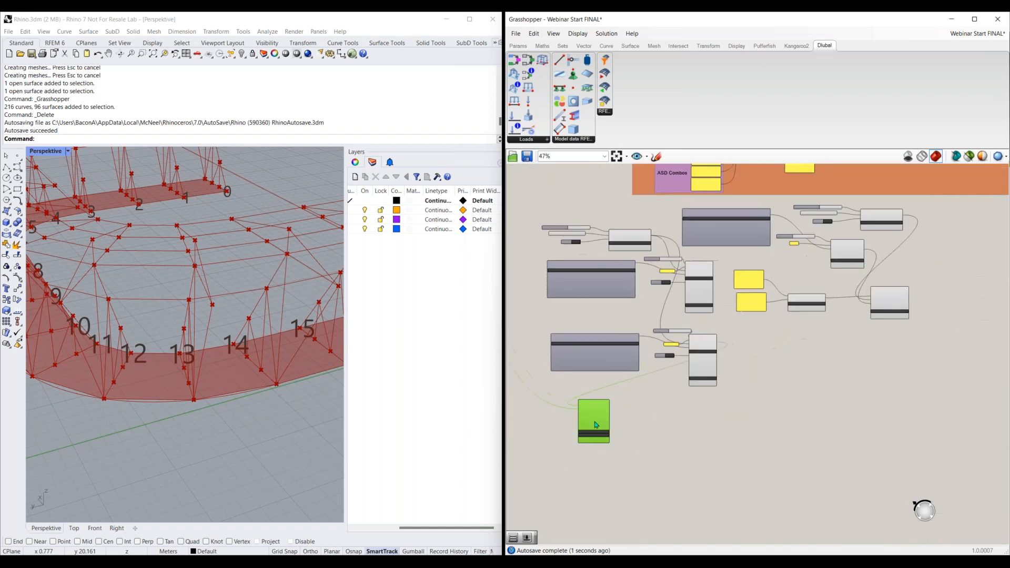
{"action": "left_click_drag", "start_coordinate": [595, 421], "coordinate": [976, 275]}
{"action": "scroll", "coordinate": [774, 368], "scroll_direction": "up", "scroll_amount": 3}
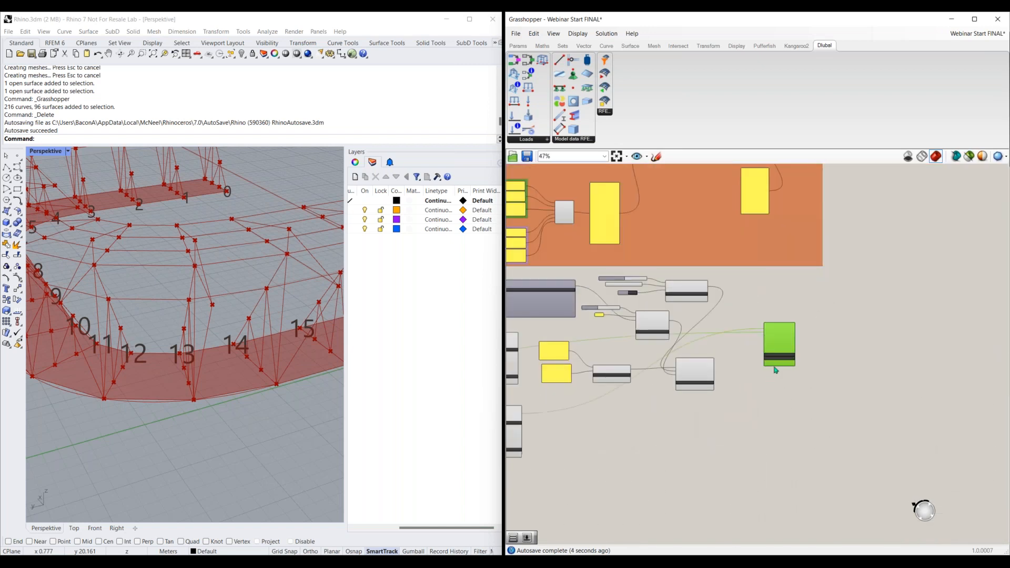
{"action": "left_click_drag", "start_coordinate": [791, 331], "coordinate": [873, 316]}
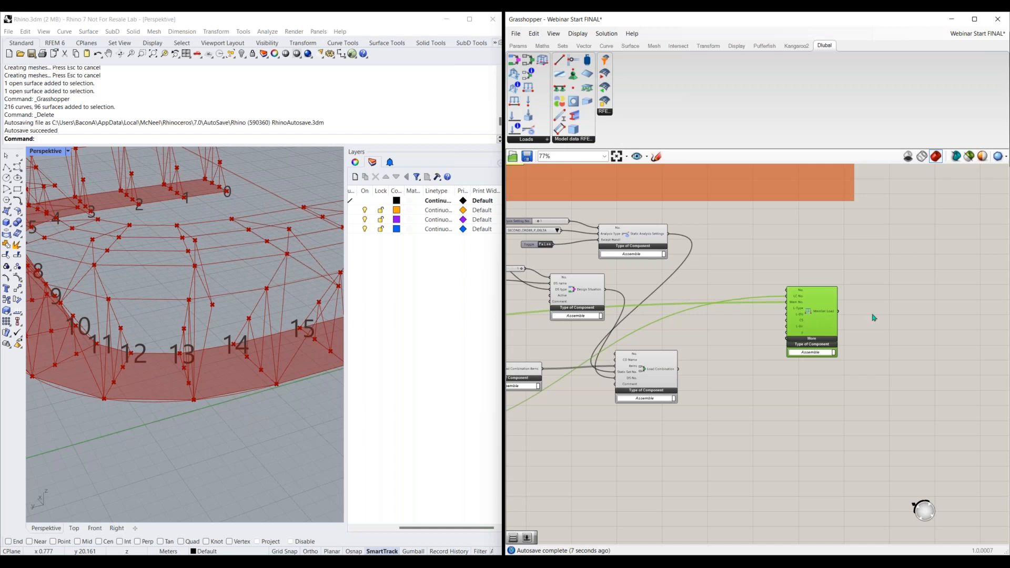
{"action": "scroll", "coordinate": [791, 322], "scroll_direction": "up", "scroll_amount": 3}
{"action": "scroll", "coordinate": [789, 346], "scroll_direction": "up", "scroll_amount": 1}
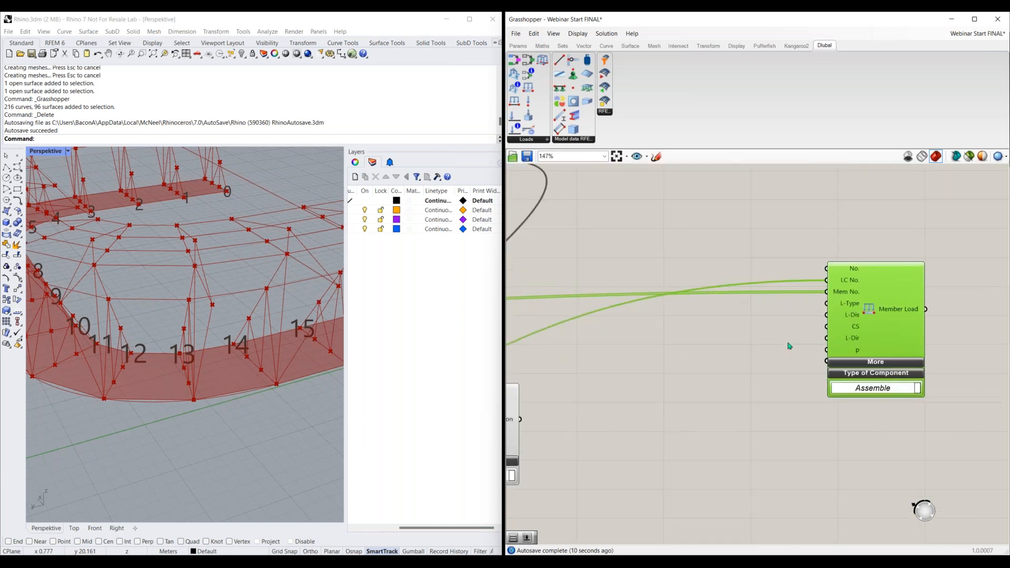
- Add a value list, connect it to the Member Load's L-Type input and set it to LOAD_TYPE_FORCE
{"action": "double_click", "coordinate": [710, 321]}
{"action": "type", "text": "value"}
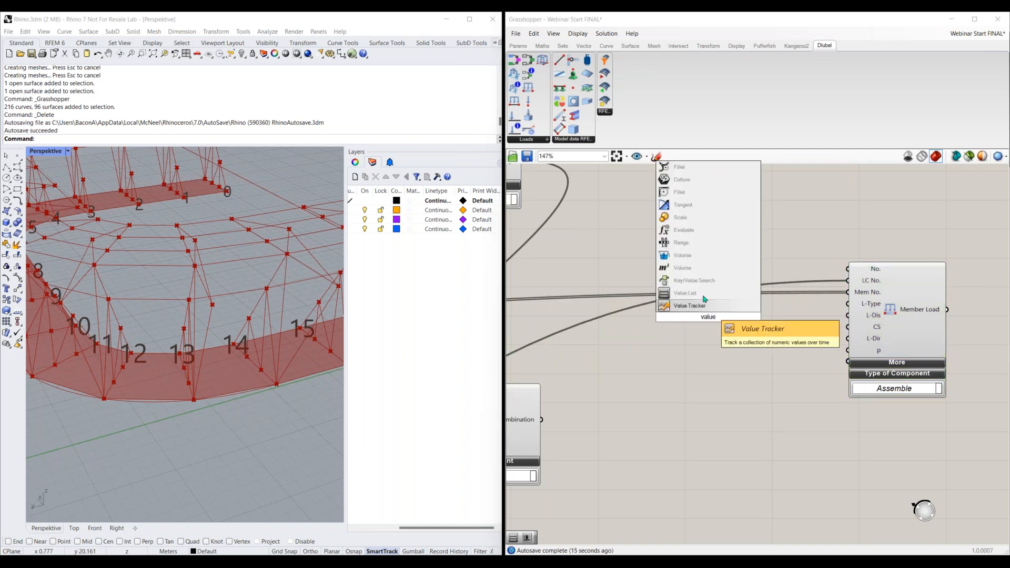
{"action": "left_click", "coordinate": [705, 294]}
{"action": "left_click_drag", "start_coordinate": [732, 318], "coordinate": [848, 304]}
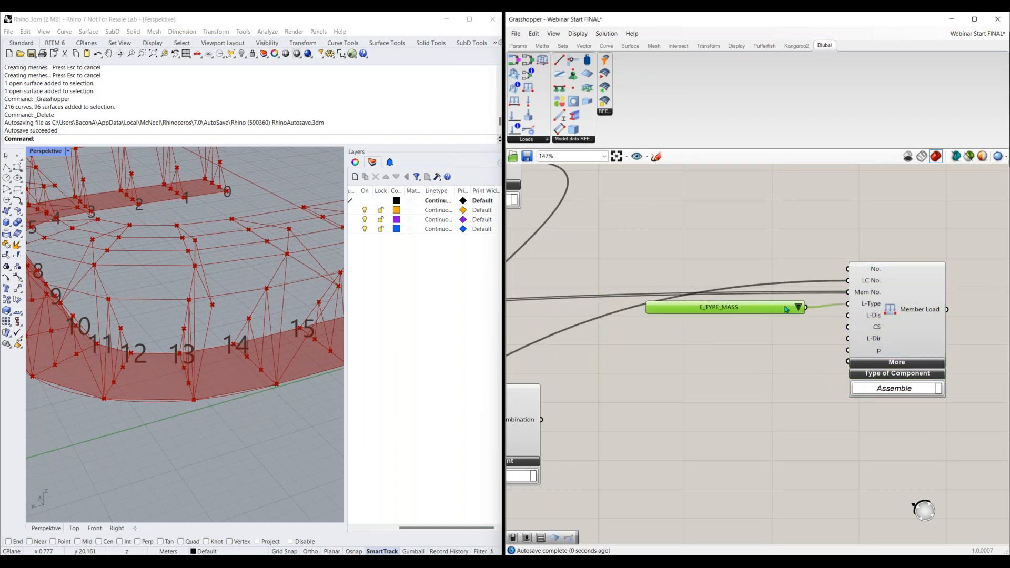
{"action": "left_click", "coordinate": [798, 307]}
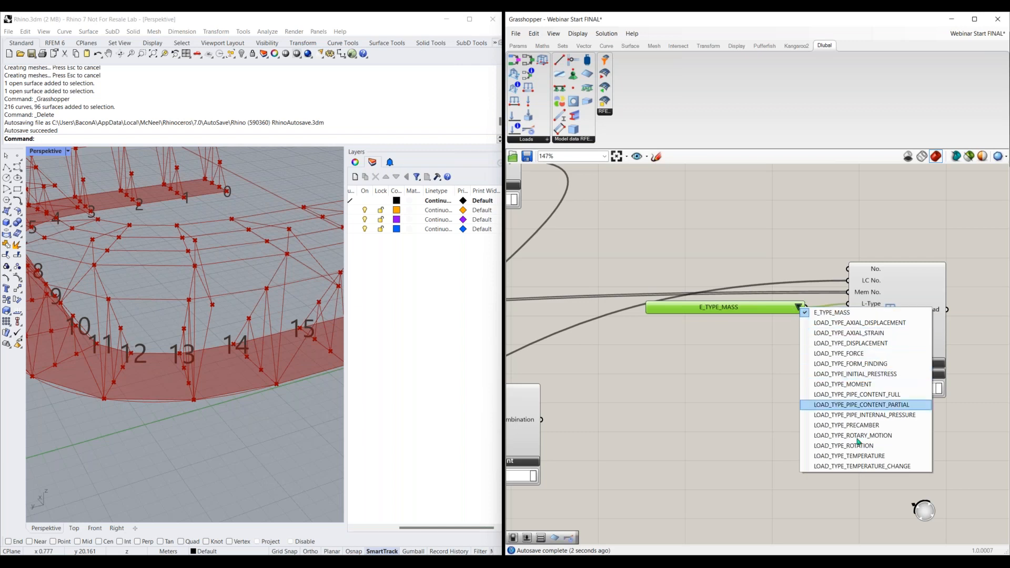
{"action": "left_click", "coordinate": [865, 354]}
{"action": "left_click_drag", "start_coordinate": [748, 300], "coordinate": [741, 289]}
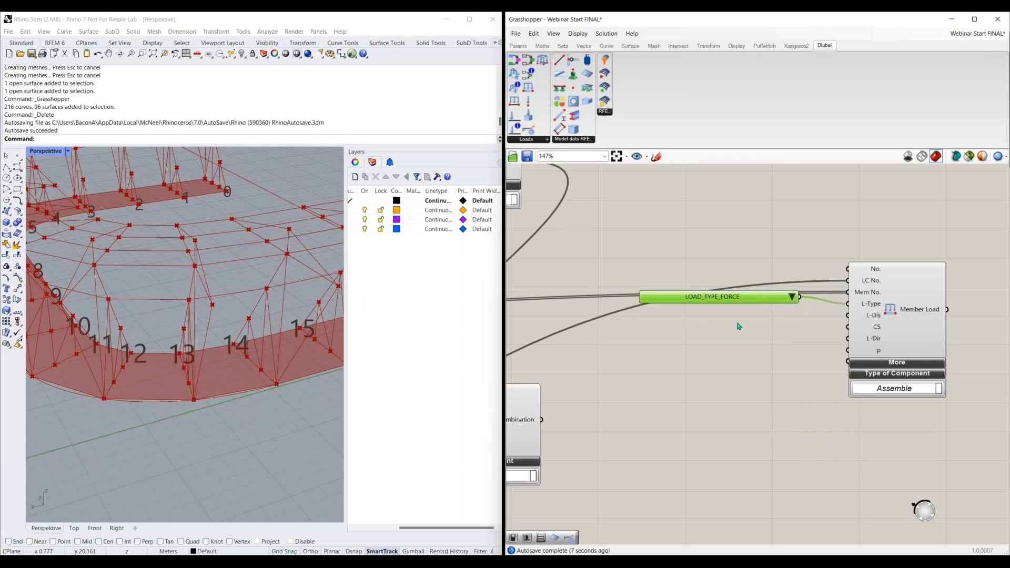
- Add a second value list, connect it to the Member Load's L-Dis input and set it to LOAD_DISTRIBUTION_UNIFORM
{"action": "double_click", "coordinate": [739, 326]}
{"action": "type", "text": "value"}
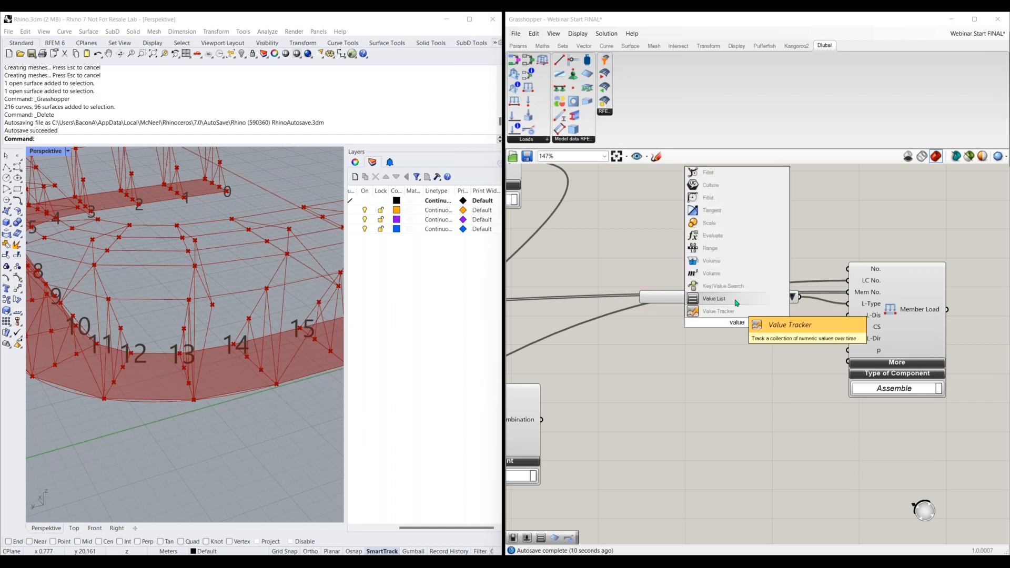
{"action": "left_click", "coordinate": [736, 302]}
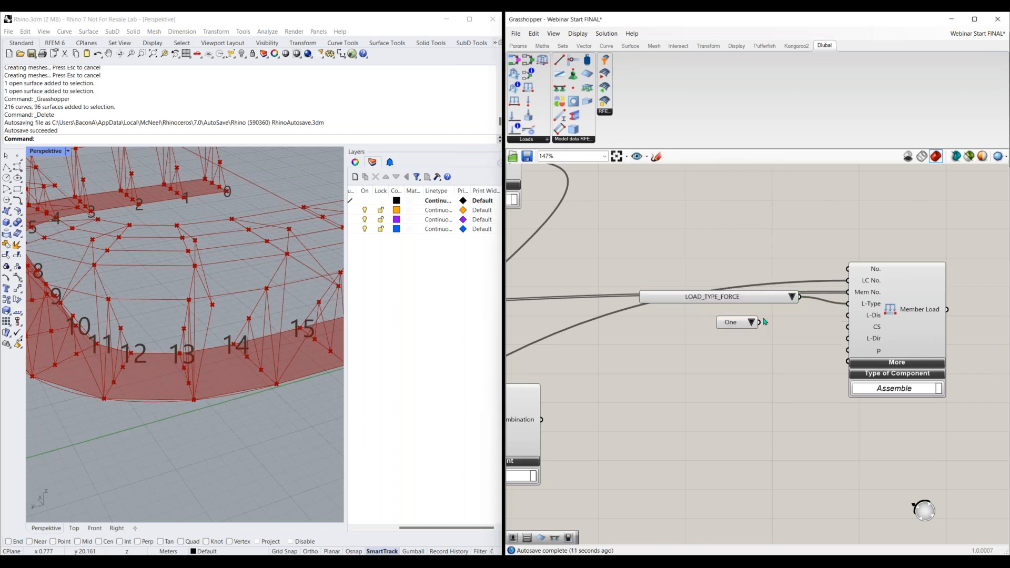
{"action": "left_click_drag", "start_coordinate": [847, 315], "coordinate": [759, 322]}
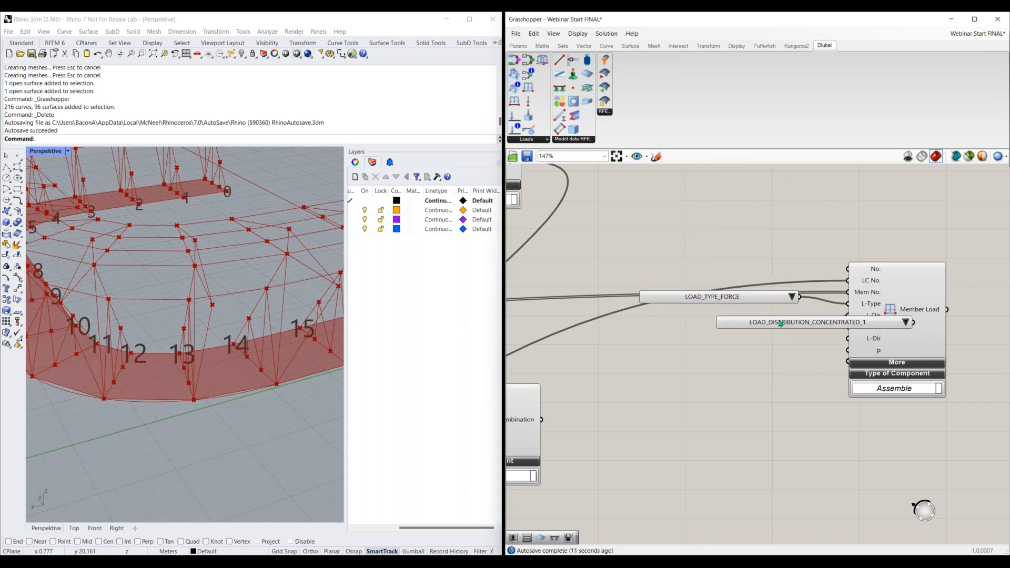
{"action": "left_click", "coordinate": [834, 322]}
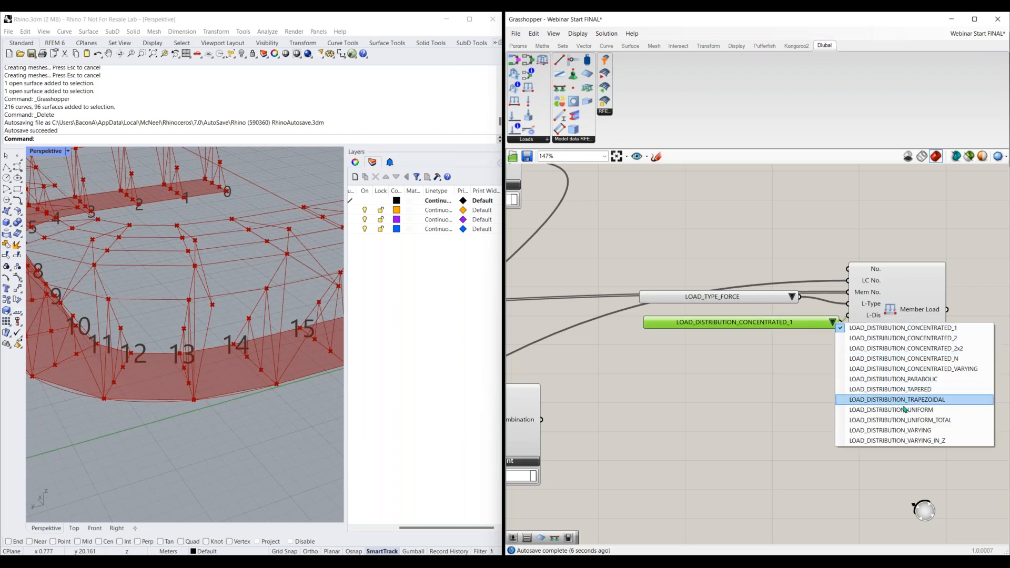
{"action": "key", "text": "Return"}
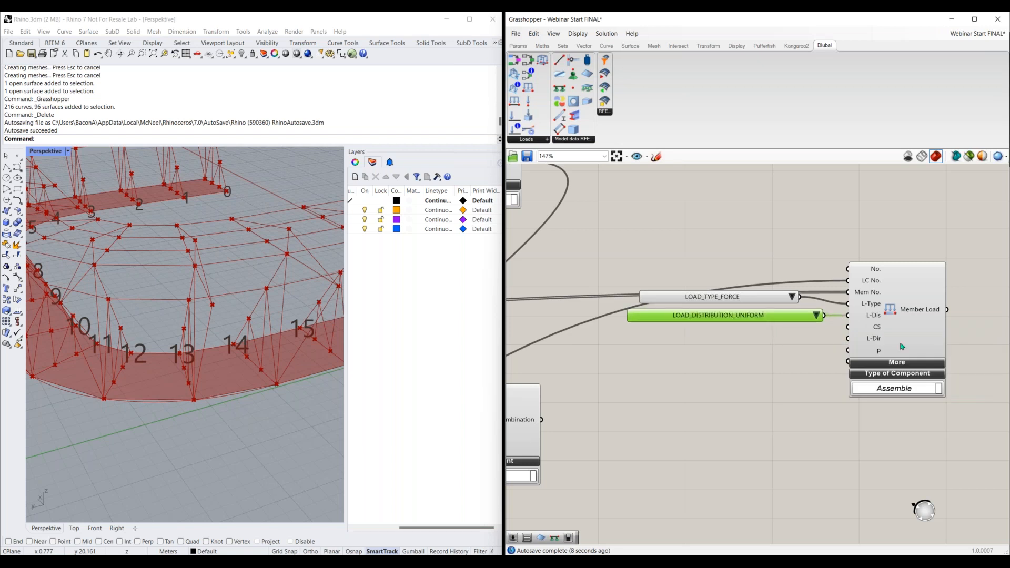
- Add a number slider with the value 1 and connect it to the Member Load's CS input
{"action": "mouse_move", "coordinate": [878, 330]}
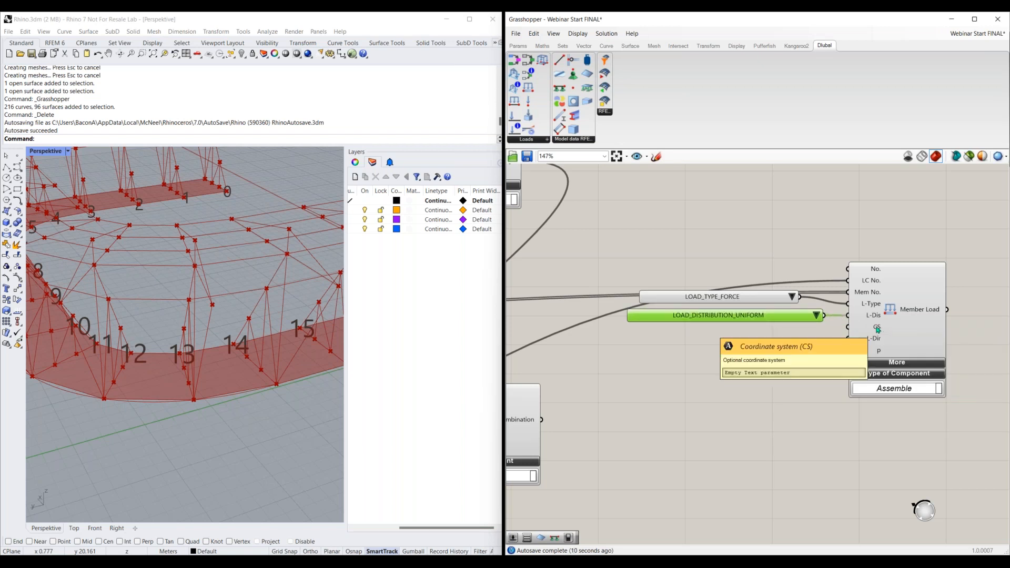
{"action": "double_click", "coordinate": [769, 345]}
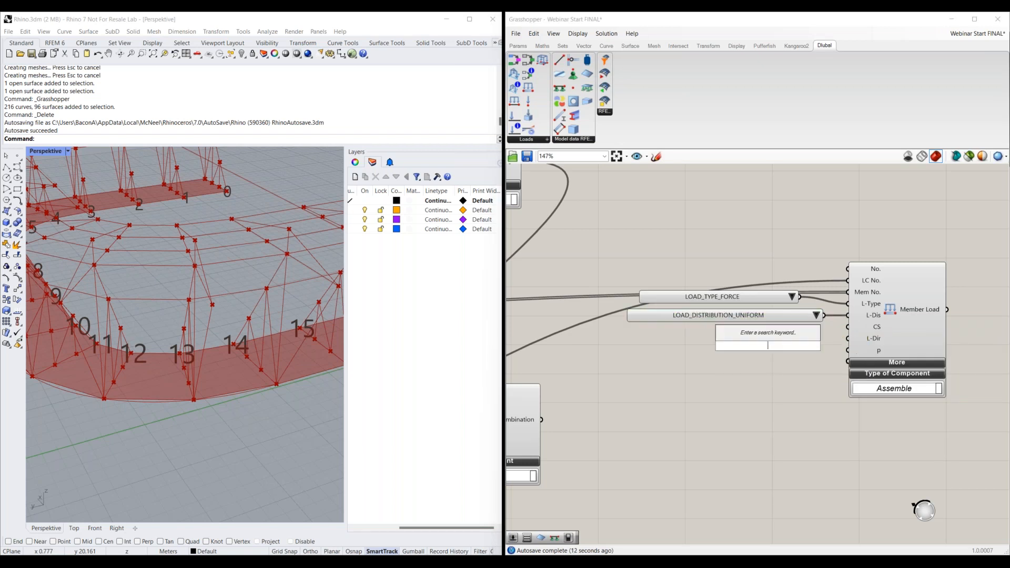
{"action": "type", "text": "slider"}
{"action": "key", "text": "Return"}
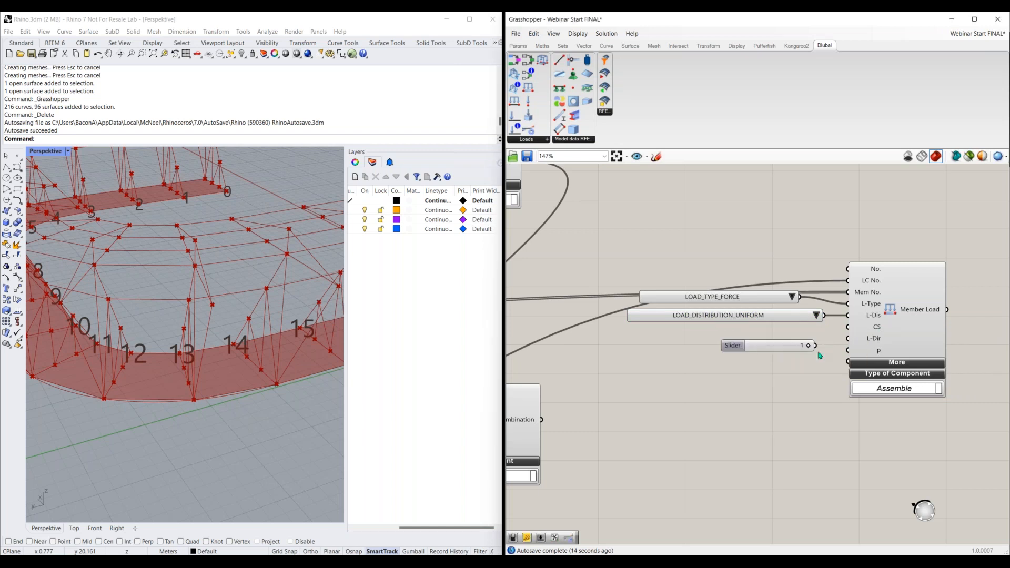
{"action": "left_click_drag", "start_coordinate": [848, 327], "coordinate": [757, 336]}
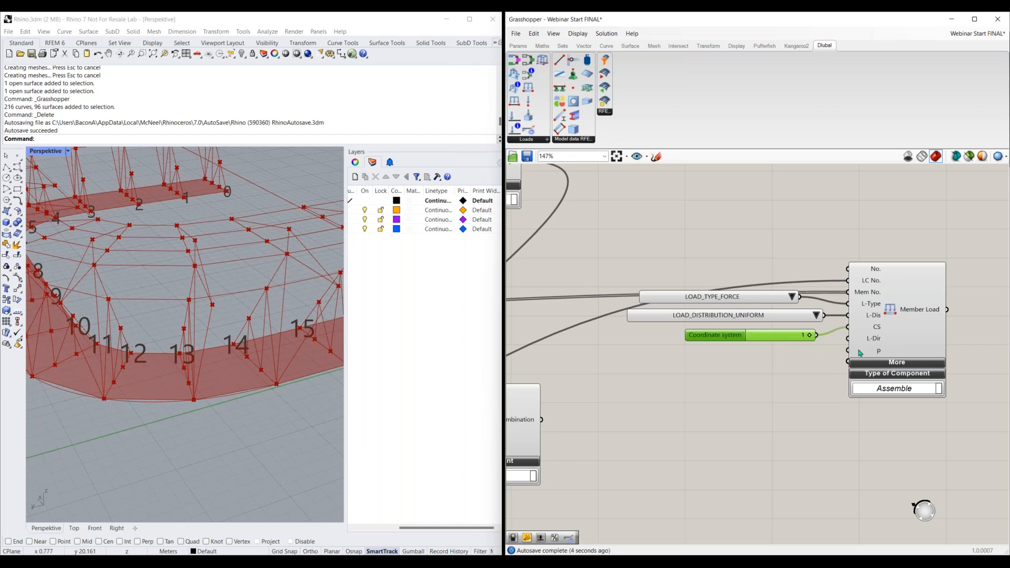
- Duplicate the load distribution value list, connect the copy to the L-Dir input and set it to LOAD_DIRECTION_GLOBAL_Z_OR_USER_DEFINED_W_TRUE
{"action": "left_click", "coordinate": [756, 322]}
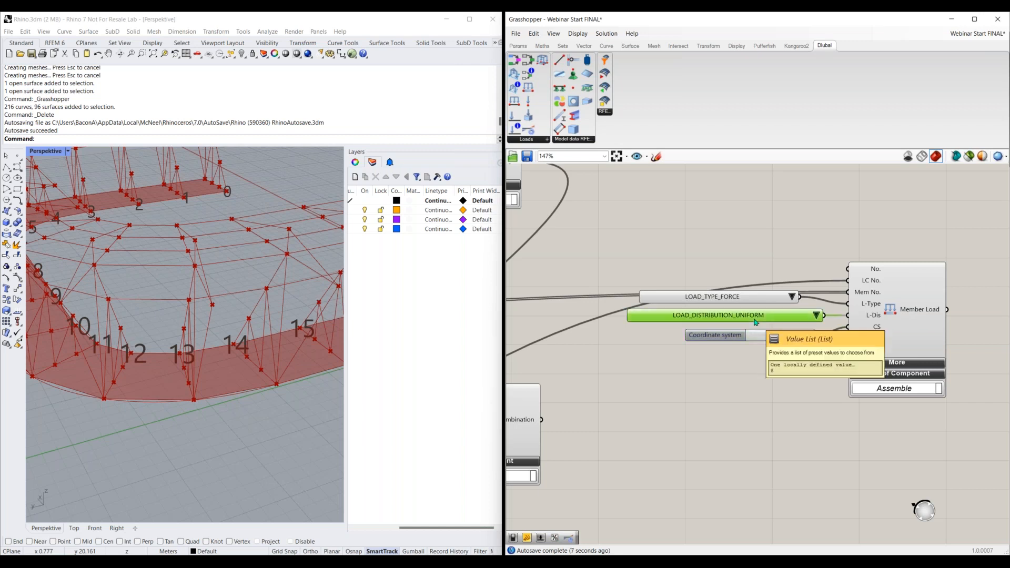
{"action": "key", "text": "ctrl+c"}
{"action": "key", "text": "ctrl+v"}
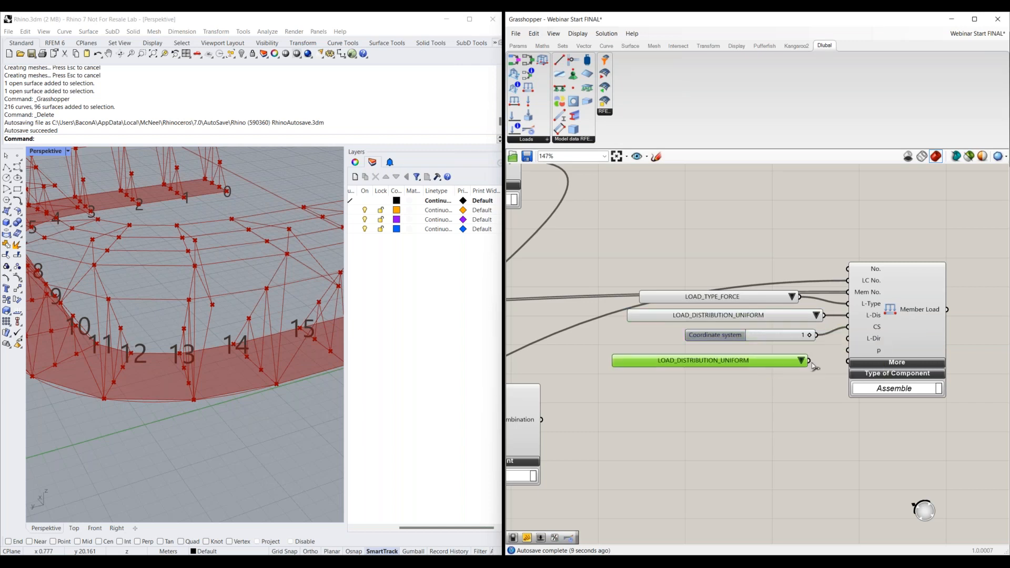
{"action": "left_click_drag", "start_coordinate": [809, 360], "coordinate": [845, 340]}
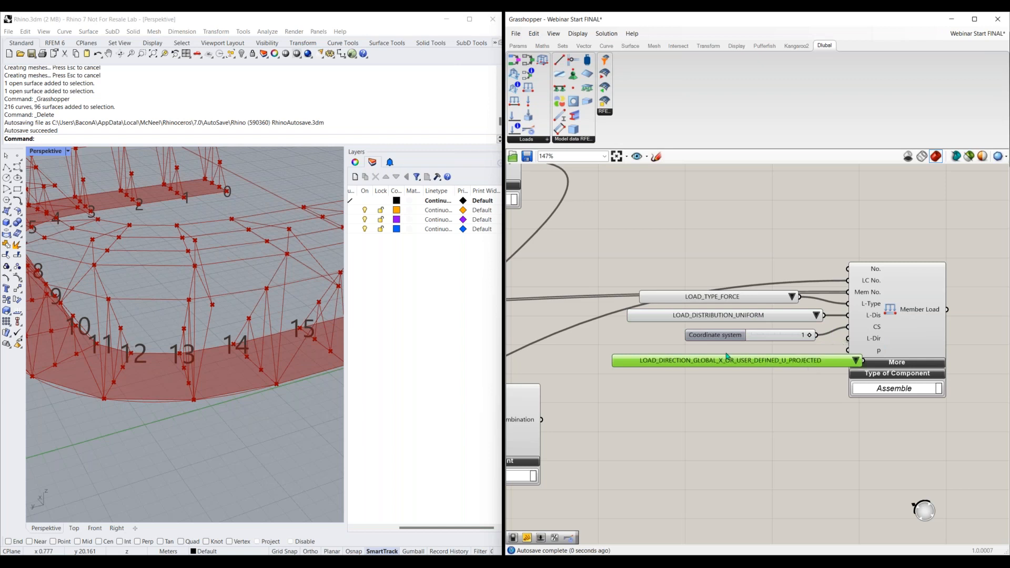
{"action": "left_click_drag", "start_coordinate": [728, 357], "coordinate": [685, 347]}
{"action": "left_click", "coordinate": [812, 350]}
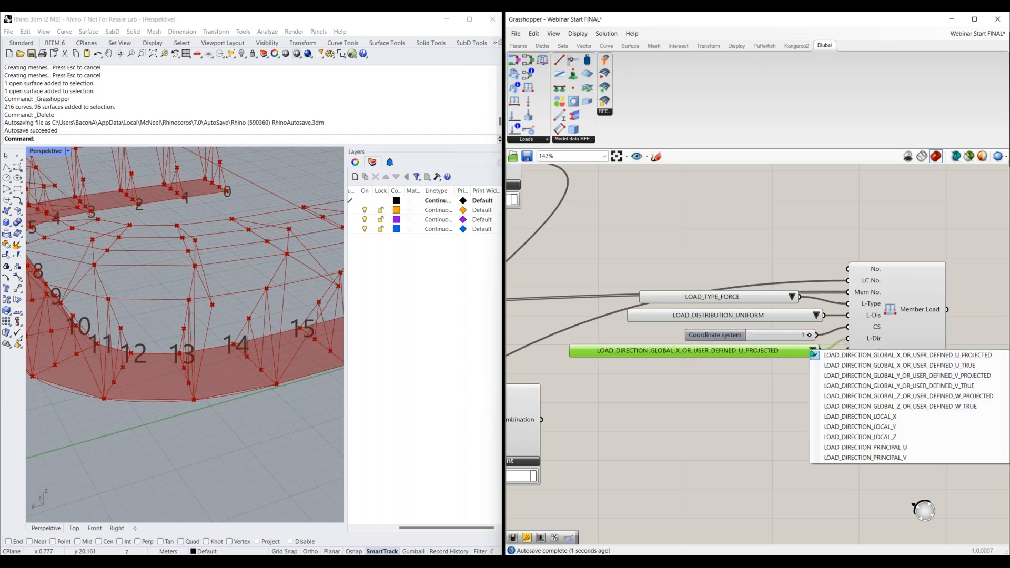
{"action": "left_click", "coordinate": [874, 409]}
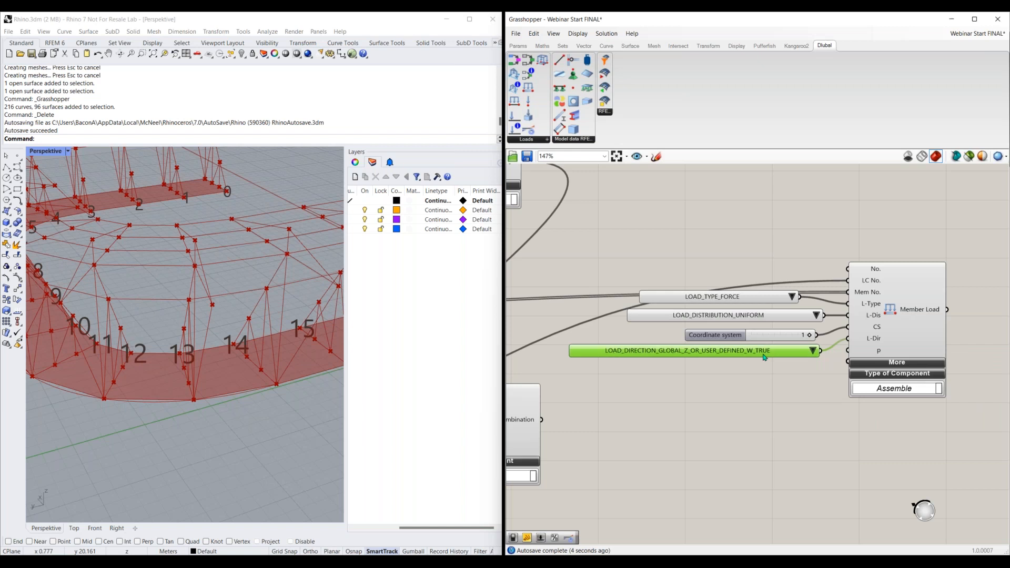
{"action": "mouse_move", "coordinate": [748, 338]}
{"action": "left_mouse_down"}
{"action": "mouse_move", "coordinate": [734, 332]}
{"action": "mouse_move", "coordinate": [734, 348]}
{"action": "left_mouse_up"}
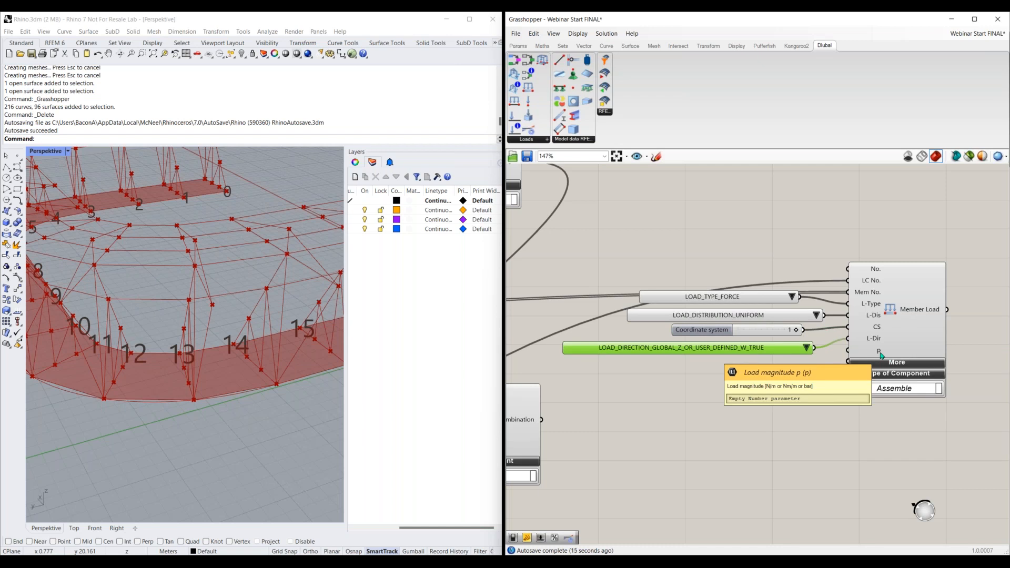
- Add a Multiplication component in the free area below the load direction value list
{"action": "double_click", "coordinate": [712, 431]}
{"action": "type", "text": "a/b"}
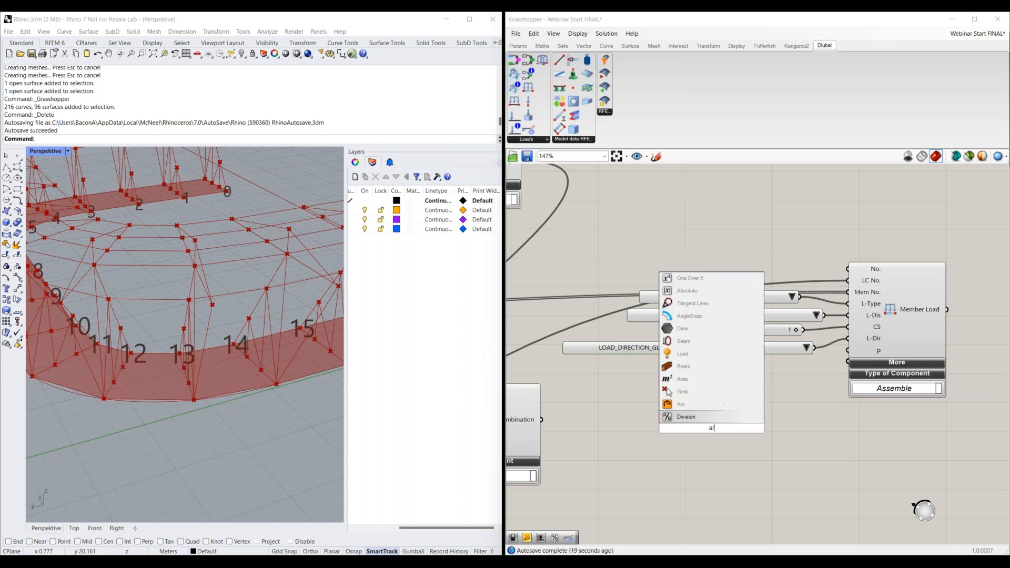
{"action": "key", "text": "BackSpace"}
{"action": "key", "text": "BackSpace"}
{"action": "key", "text": "BackSpace"}
{"action": "type", "text": "mult"}
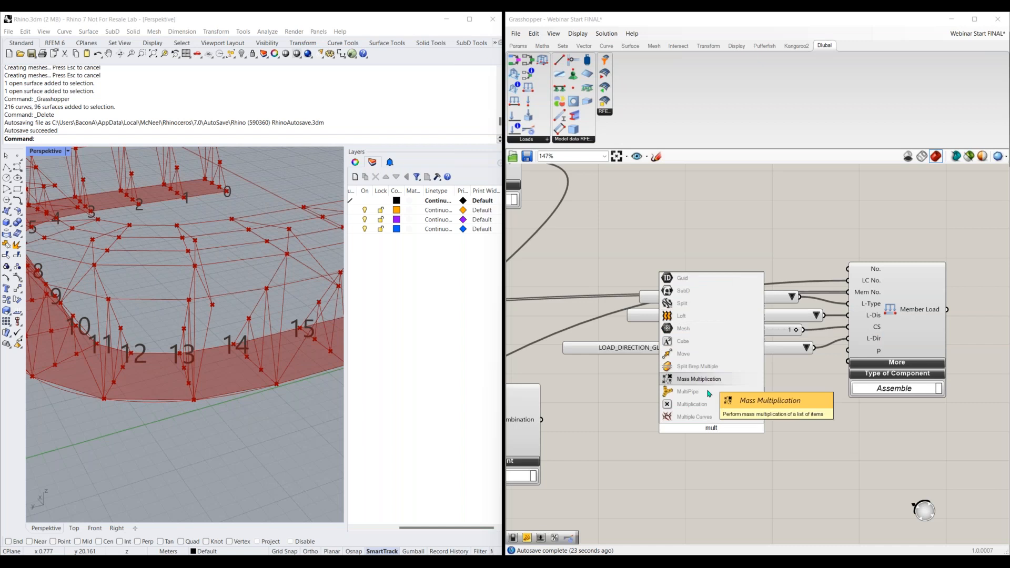
{"action": "left_click", "coordinate": [706, 404]}
{"action": "left_click_drag", "start_coordinate": [717, 429], "coordinate": [738, 422]}
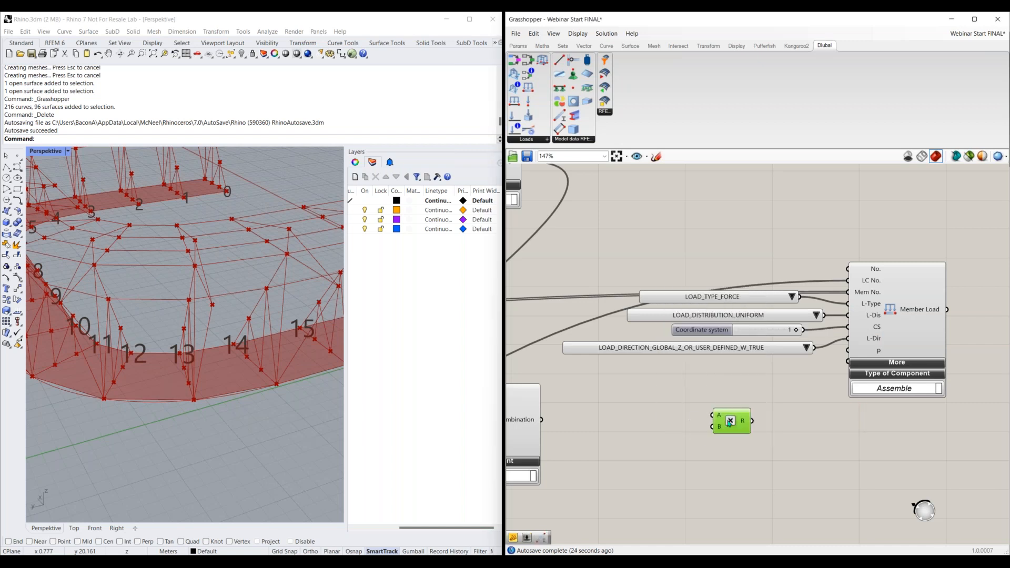
- Show component names instead of icons and rename the Multiplication component lb/ft to N/m
{"action": "left_click", "coordinate": [577, 33]}
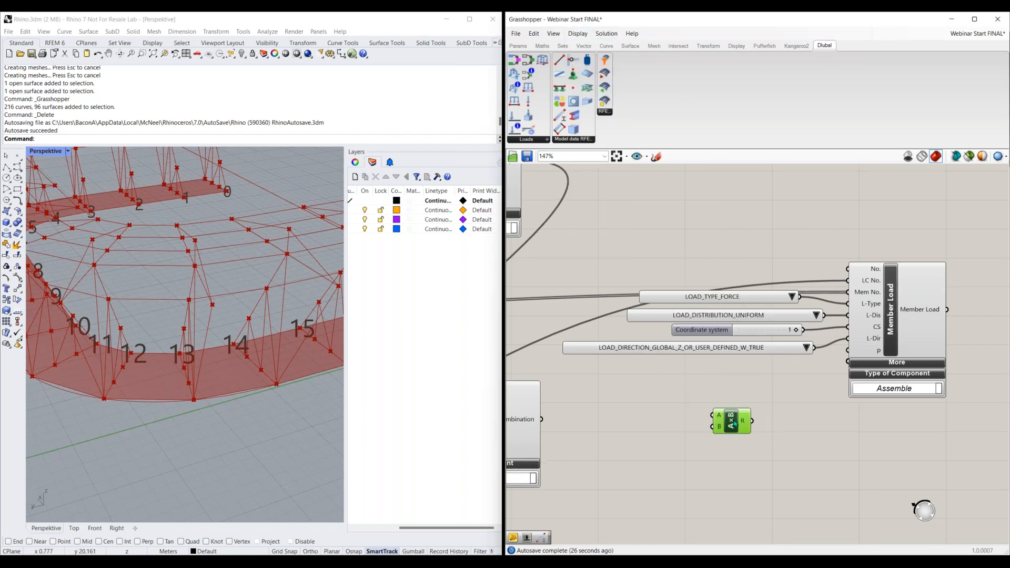
{"action": "double_click", "coordinate": [775, 392]}
{"action": "right_click", "coordinate": [733, 421]}
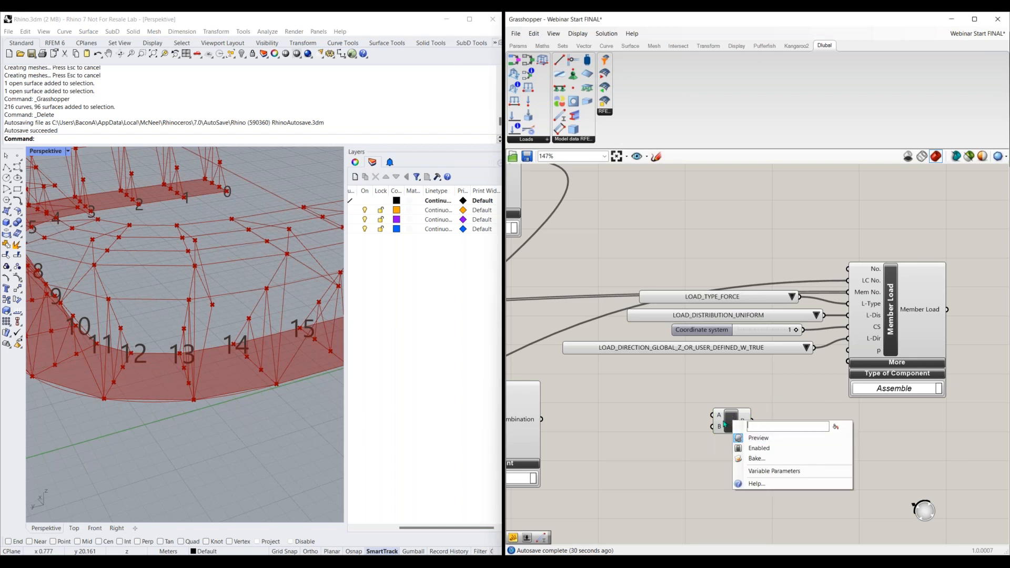
{"action": "type", "text": "lb/ft to N/m"}
{"action": "key", "text": "Return"}
{"action": "left_click_drag", "start_coordinate": [731, 423], "coordinate": [770, 420]}
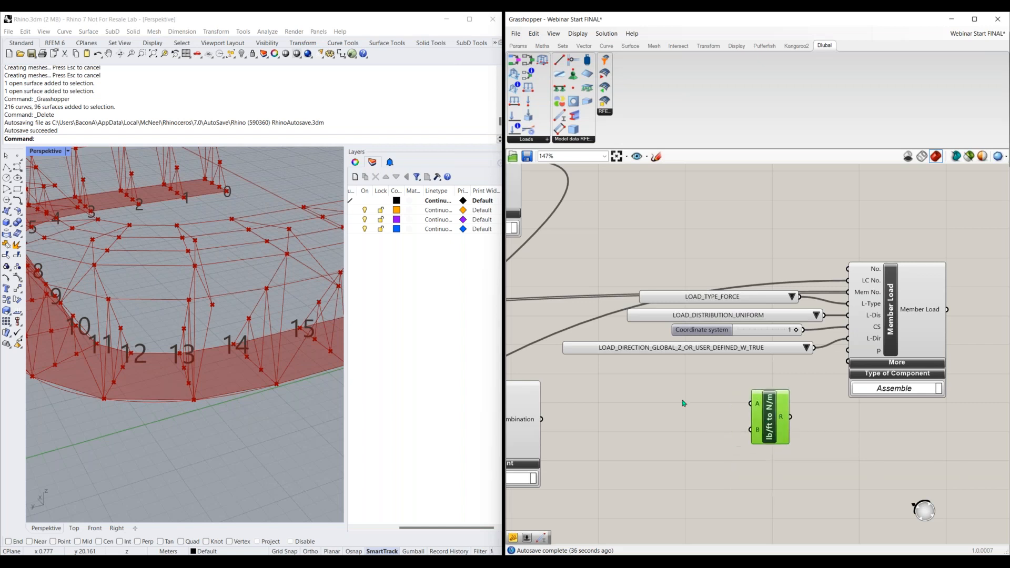
- Add a number slider with the value 1000 and connect it to the lb/ft to N/m component's A input
{"action": "double_click", "coordinate": [702, 412]}
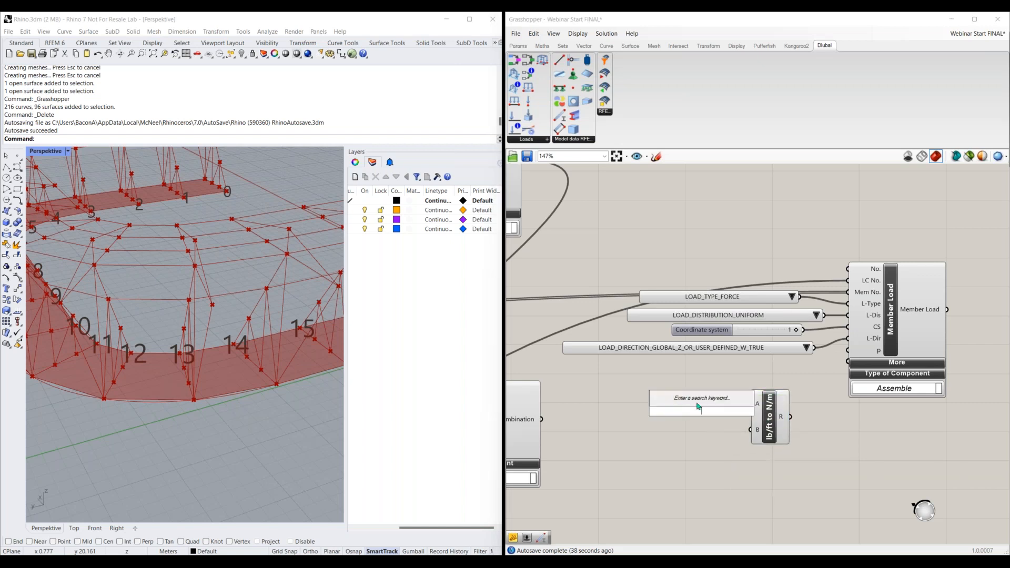
{"action": "type", "text": "1000"}
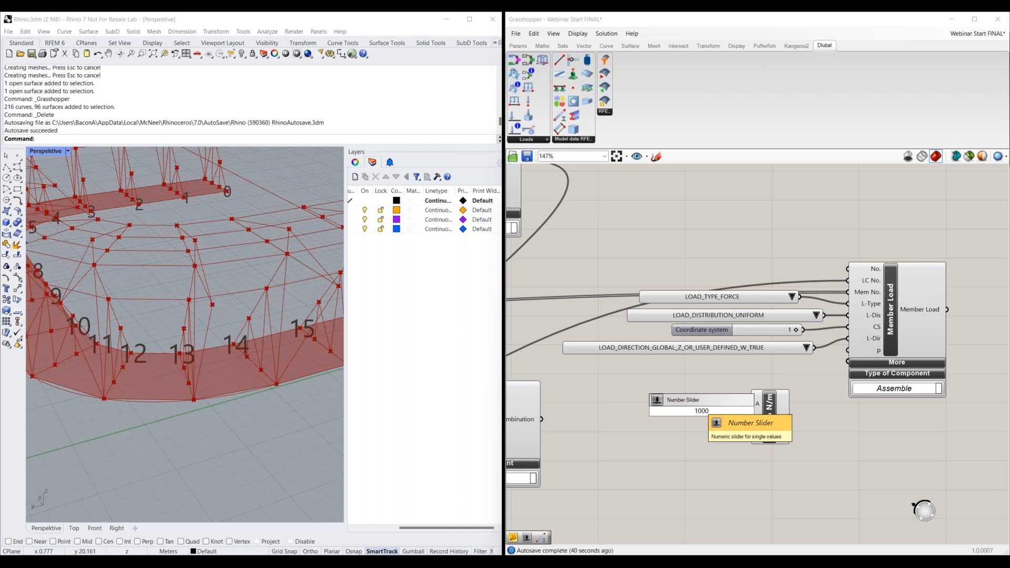
{"action": "key", "text": "Return"}
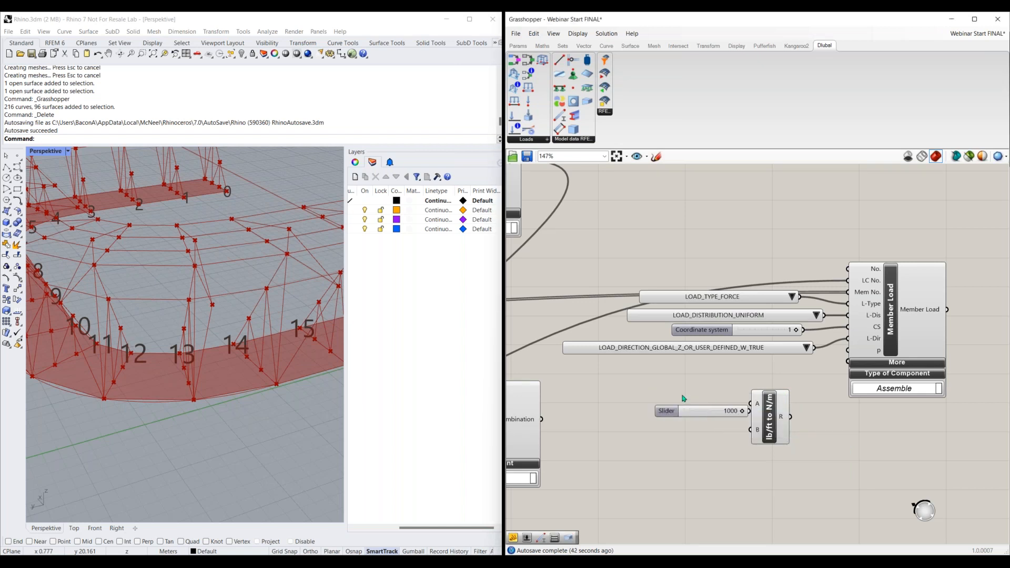
{"action": "left_click_drag", "start_coordinate": [684, 411], "coordinate": [651, 394]}
{"action": "left_click_drag", "start_coordinate": [716, 393], "coordinate": [750, 403]}
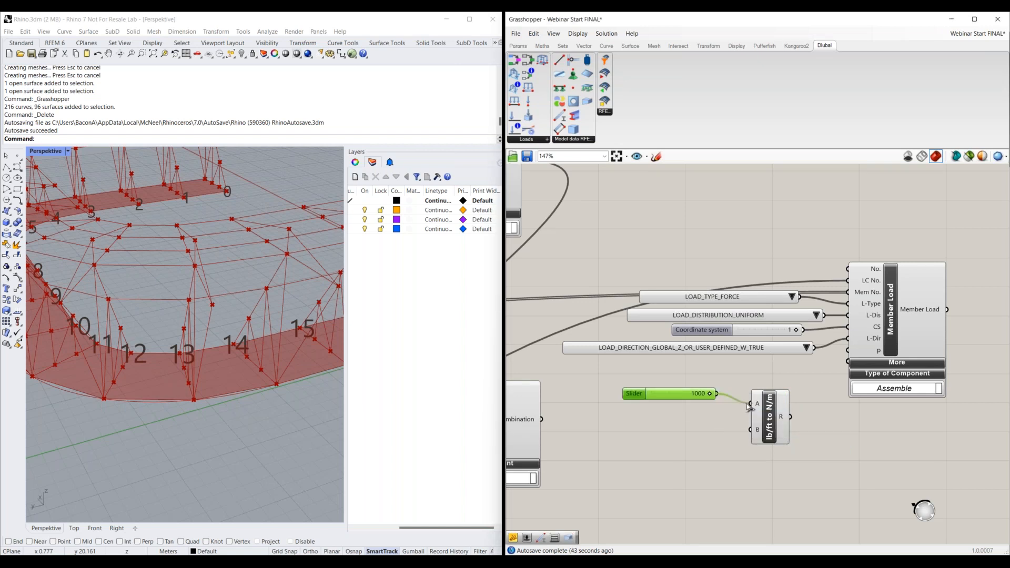
- Add a panel containing 1.36 for the lb/ft to N/m component's B input and connect the result to the Member Load's p input
{"action": "double_click", "coordinate": [750, 442]}
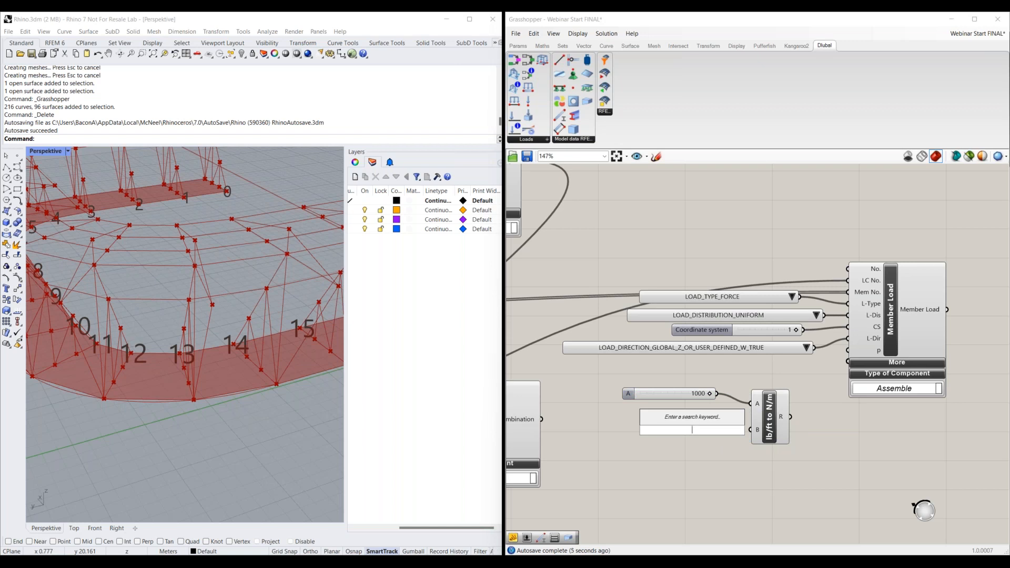
{"action": "type", "text": "\"1.36"}
{"action": "key", "text": "Return"}
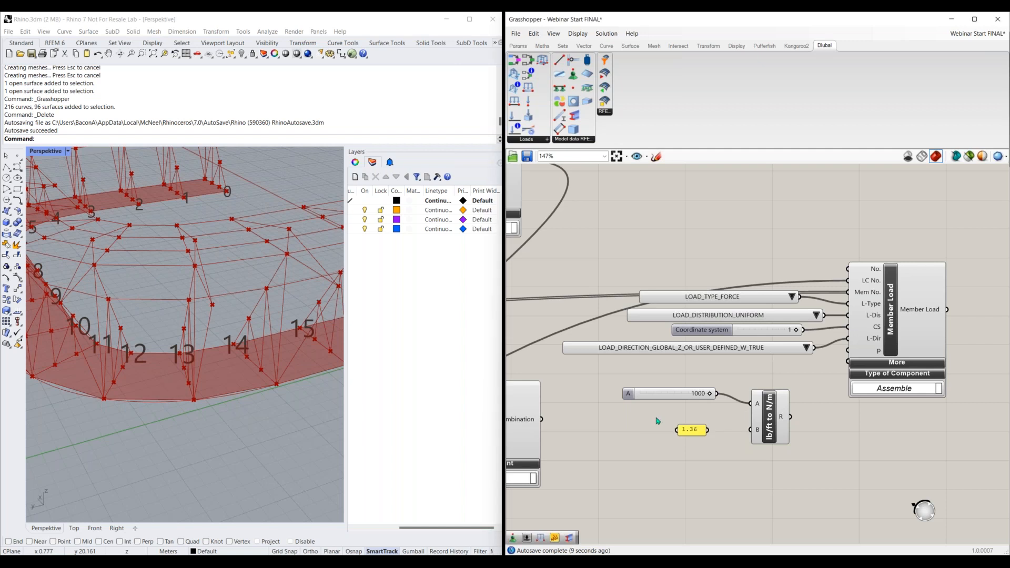
{"action": "left_click_drag", "start_coordinate": [707, 429], "coordinate": [624, 467]}
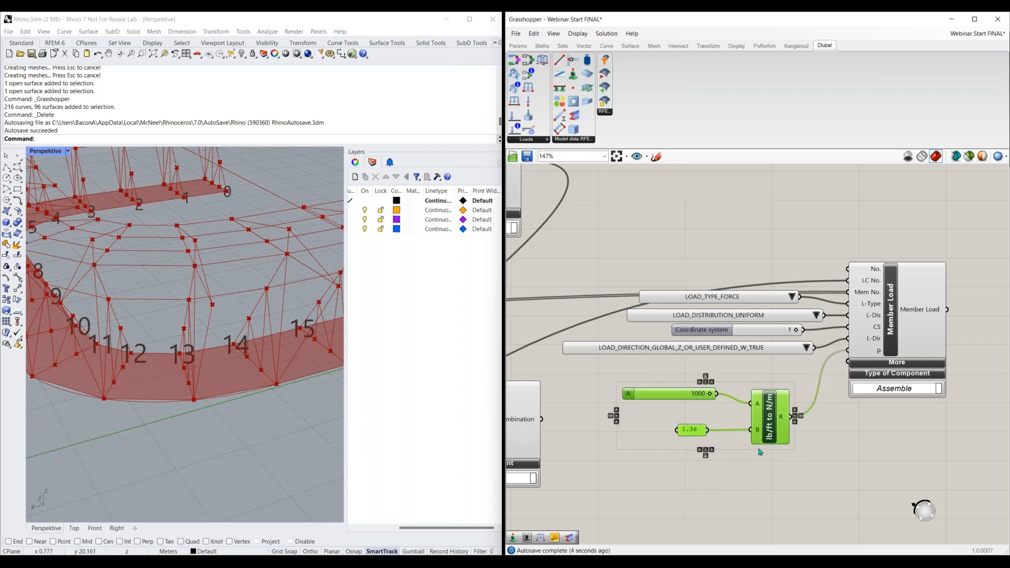
{"action": "left_click", "coordinate": [780, 456]}
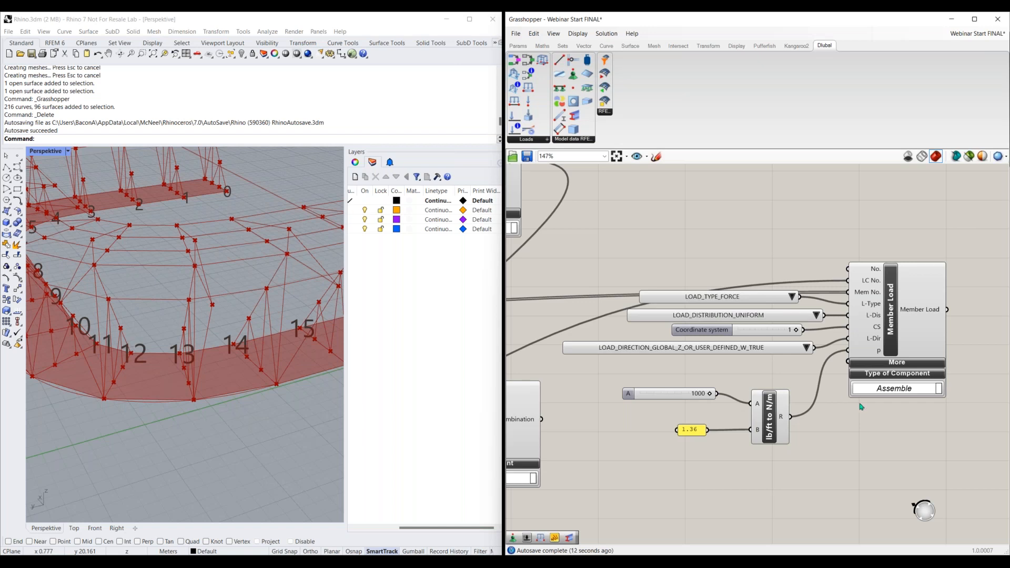
- Place an RFEM Export component in the free area beyond the Member Load component
{"action": "right_click_drag", "start_coordinate": [923, 332], "coordinate": [830, 348]}
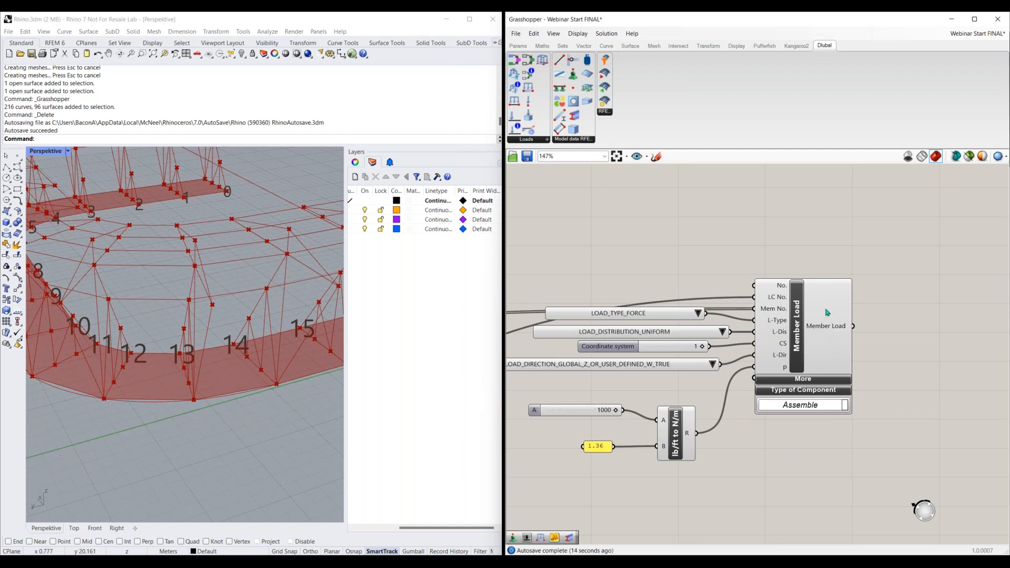
{"action": "scroll", "coordinate": [809, 352], "scroll_direction": "down", "scroll_amount": 2}
{"action": "scroll", "coordinate": [809, 350], "scroll_direction": "down", "scroll_amount": 2}
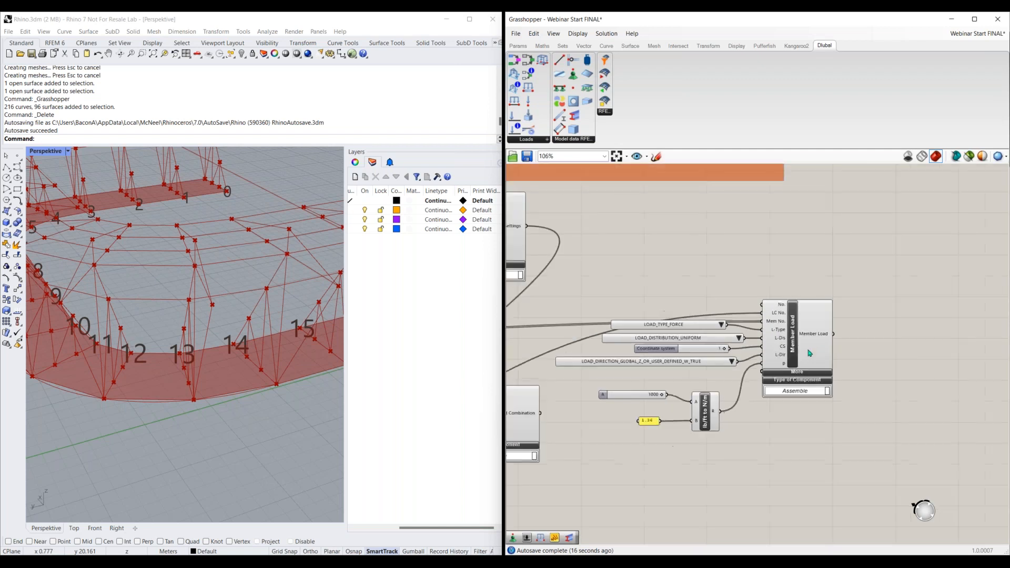
{"action": "right_click_drag", "start_coordinate": [909, 351], "coordinate": [711, 351]}
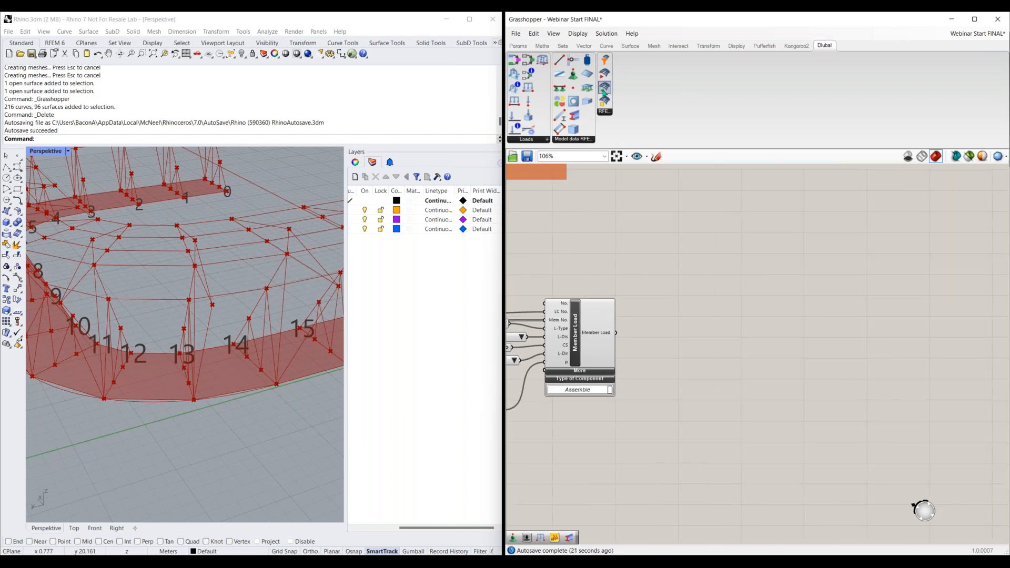
{"action": "left_click_drag", "start_coordinate": [604, 75], "coordinate": [778, 326]}
{"action": "left_click", "coordinate": [778, 326]}
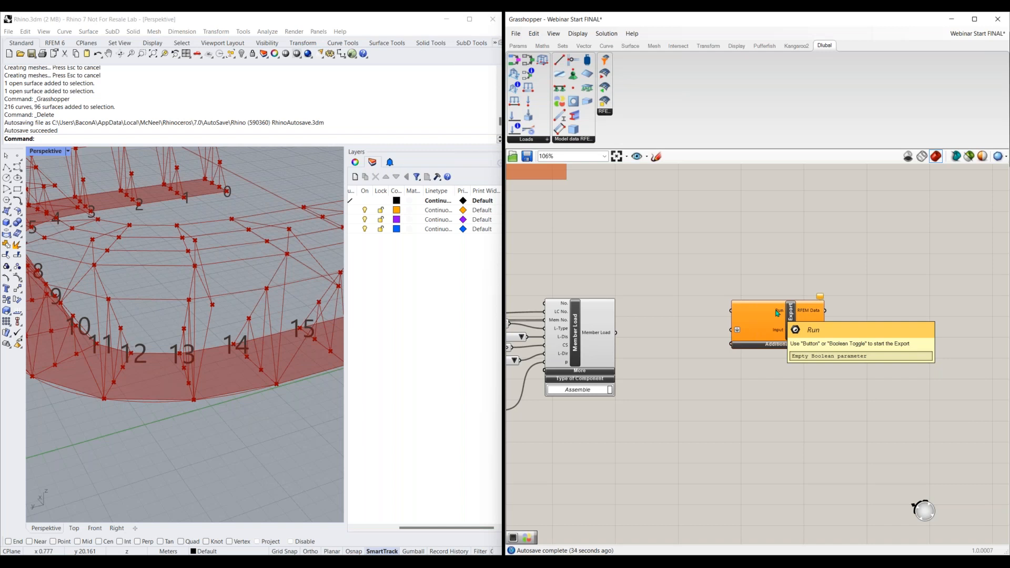
- Add a Button and connect it to the RFEM Export component's Run input
{"action": "double_click", "coordinate": [667, 269]}
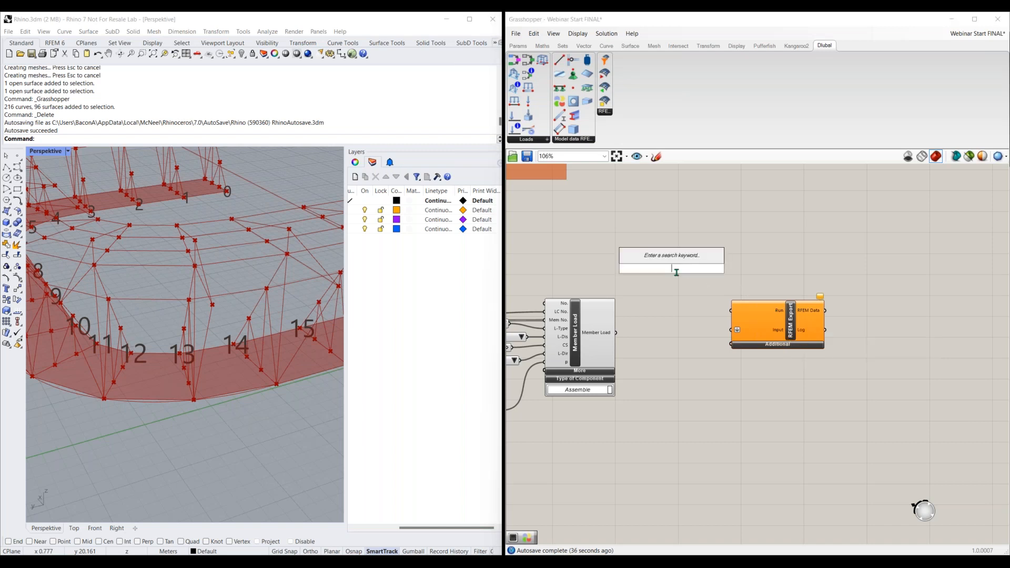
{"action": "type", "text": "butto"}
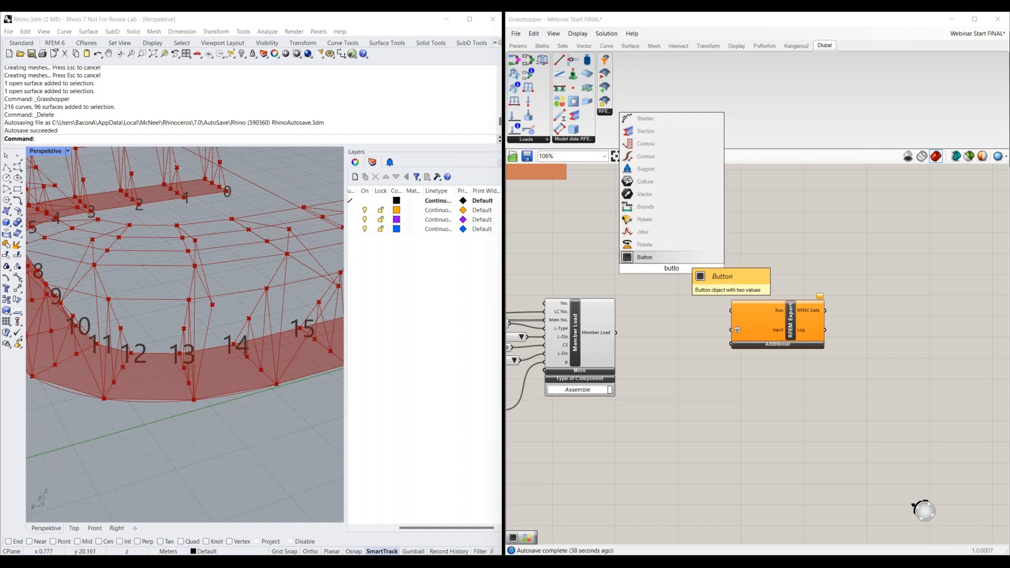
{"action": "key", "text": "Return"}
{"action": "left_click_drag", "start_coordinate": [730, 310], "coordinate": [694, 269]}
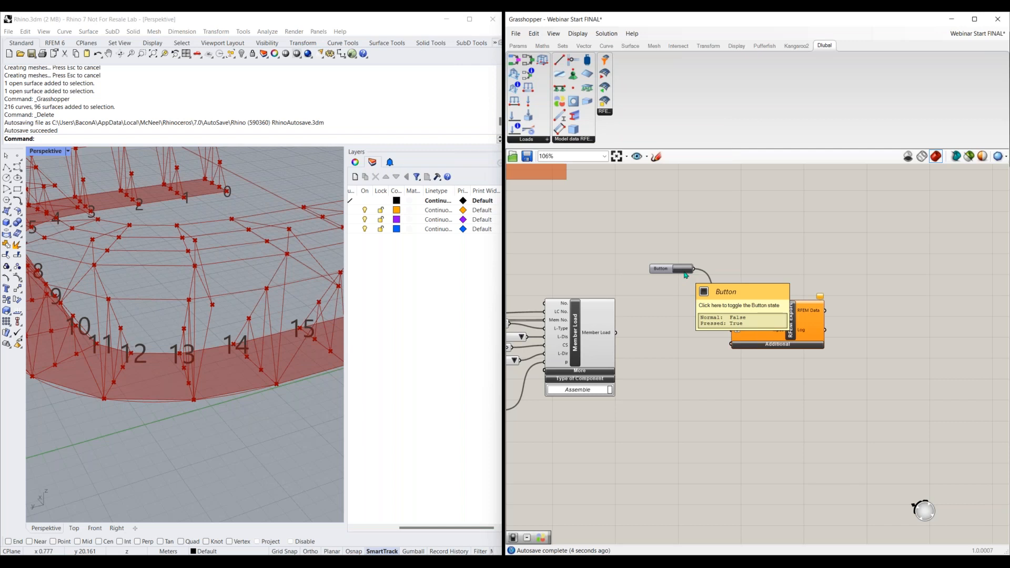
- Try a Boolean Toggle set to True on the RFEM Export's Run input in place of the button, and delete the toggle
{"action": "double_click", "coordinate": [681, 249]}
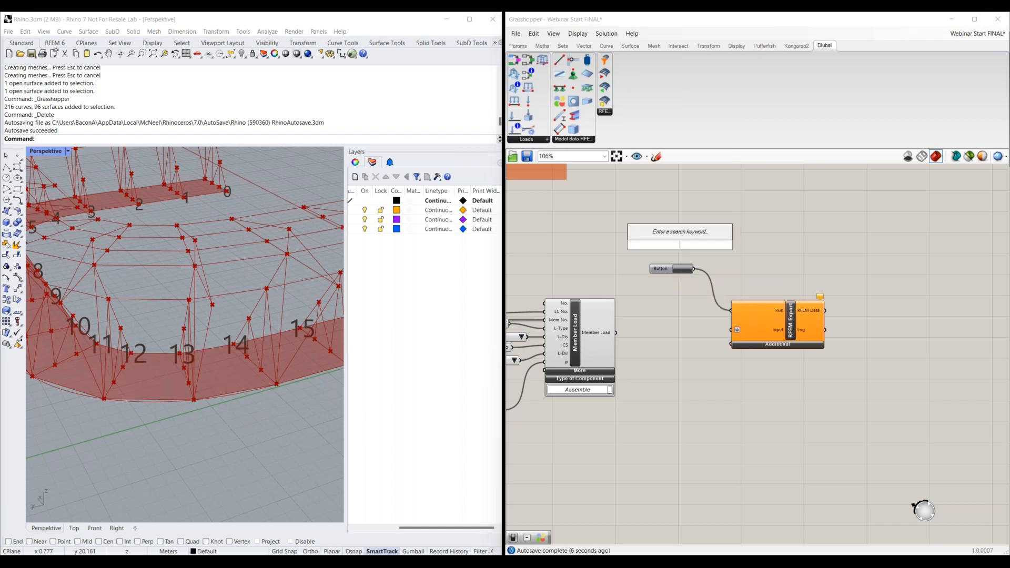
{"action": "type", "text": "boolea"}
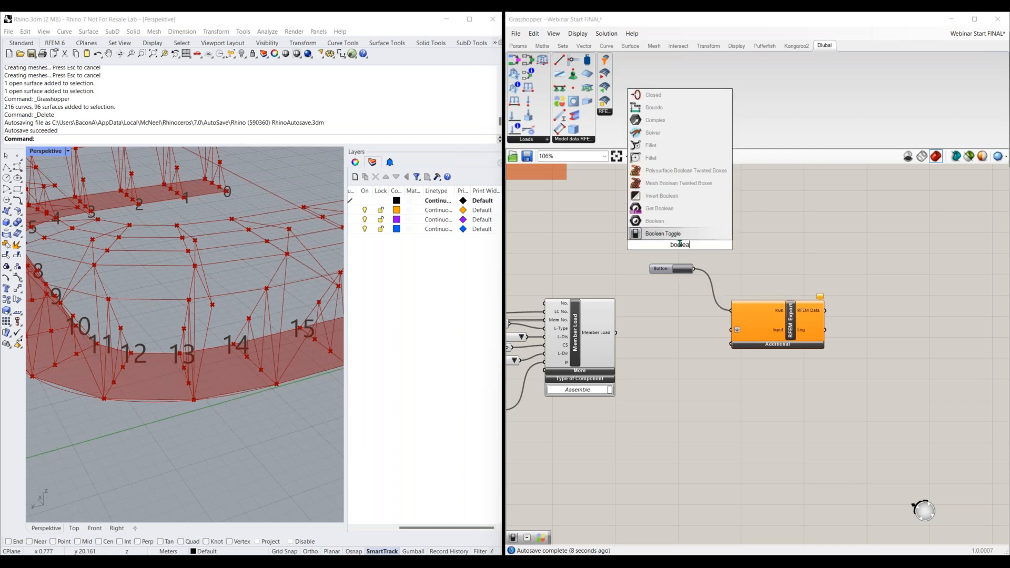
{"action": "key", "text": "Return"}
{"action": "left_click_drag", "start_coordinate": [730, 310], "coordinate": [694, 251]}
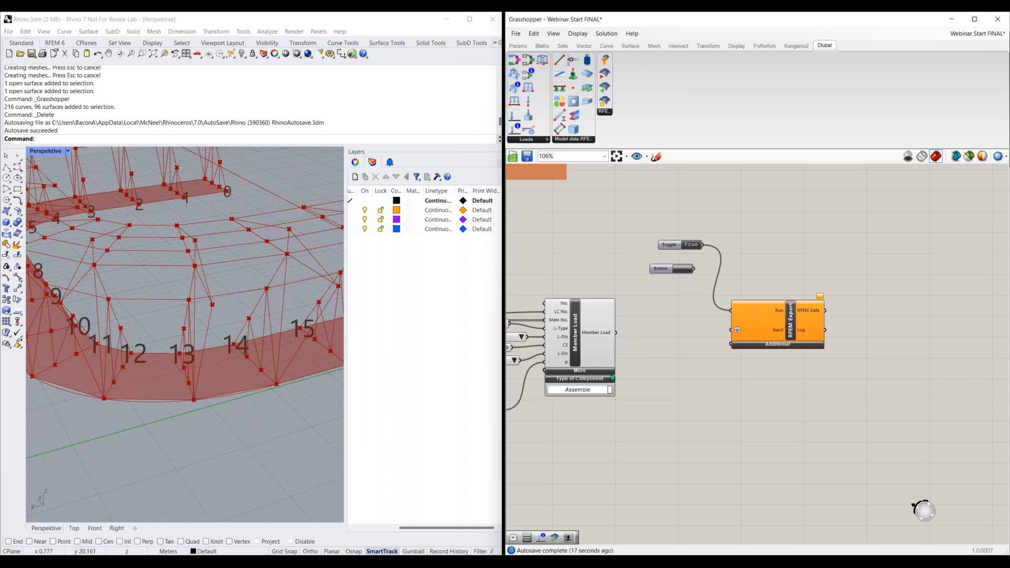
{"action": "left_click", "coordinate": [675, 247]}
{"action": "key", "text": "Delete"}
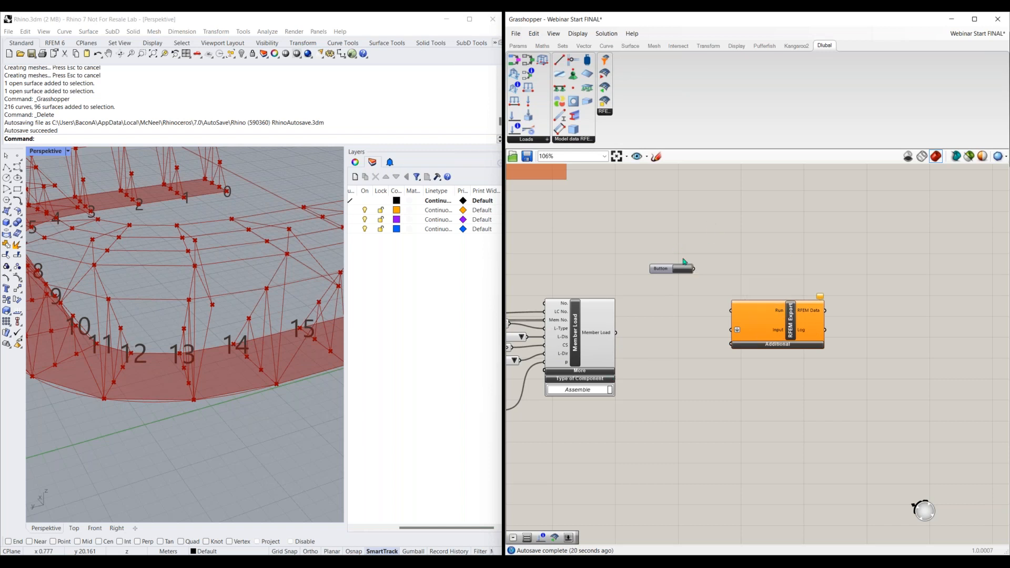
- Reconnect the Button to the Run input of the RFEM Export component
{"action": "left_click", "coordinate": [667, 270]}
{"action": "left_click_drag", "start_coordinate": [694, 269], "coordinate": [731, 317]}
{"action": "scroll", "coordinate": [697, 351], "scroll_direction": "down", "scroll_amount": 1}
{"action": "left_click", "coordinate": [737, 341]}
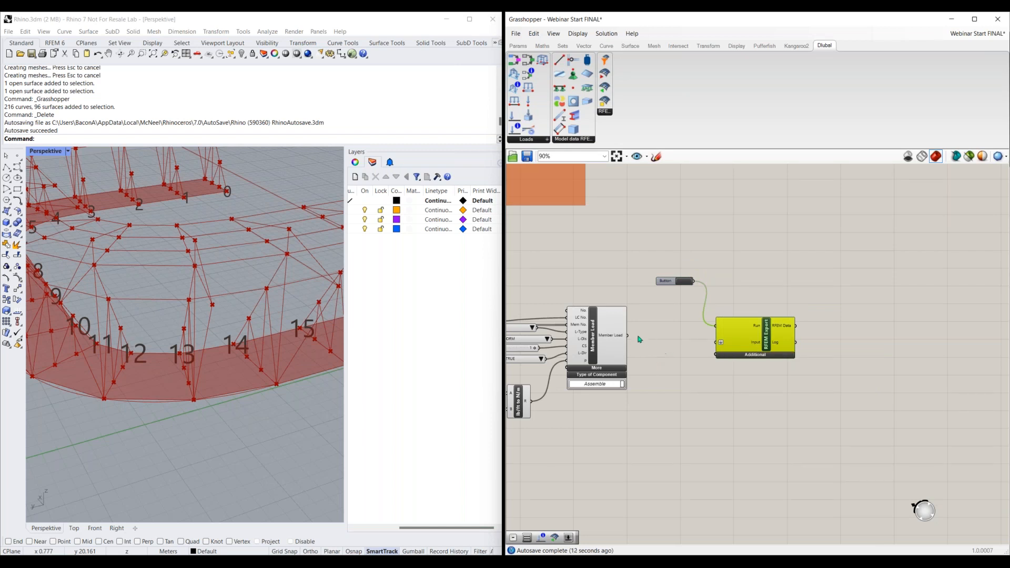
- Connect the Member Load, Load Combination, Static Analysis Settings and Design Situation outputs to the RFEM Export's Input
{"action": "left_click_drag", "start_coordinate": [627, 335], "coordinate": [640, 400]}
{"action": "right_click_drag", "start_coordinate": [837, 343], "coordinate": [890, 303]}
{"action": "left_click_drag", "start_coordinate": [891, 303], "coordinate": [634, 308]}
{"action": "right_click_drag", "start_coordinate": [636, 279], "coordinate": [658, 314]}
{"action": "left_click_drag", "start_coordinate": [700, 403], "coordinate": [640, 180], "text": "shift"}
{"action": "left_click_drag", "start_coordinate": [566, 247], "coordinate": [700, 403], "text": "shift"}
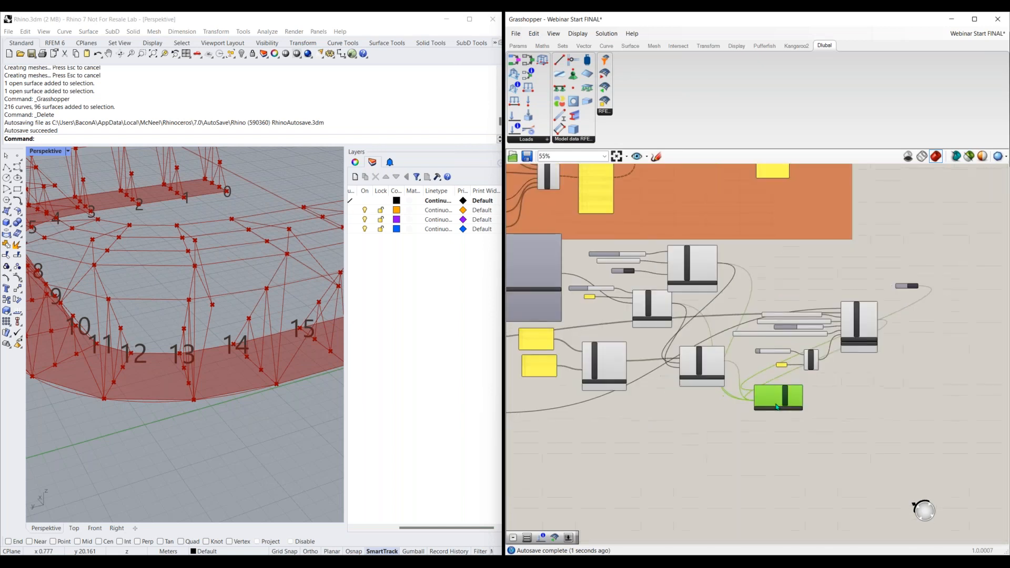
{"action": "left_click_drag", "start_coordinate": [780, 395], "coordinate": [694, 401]}
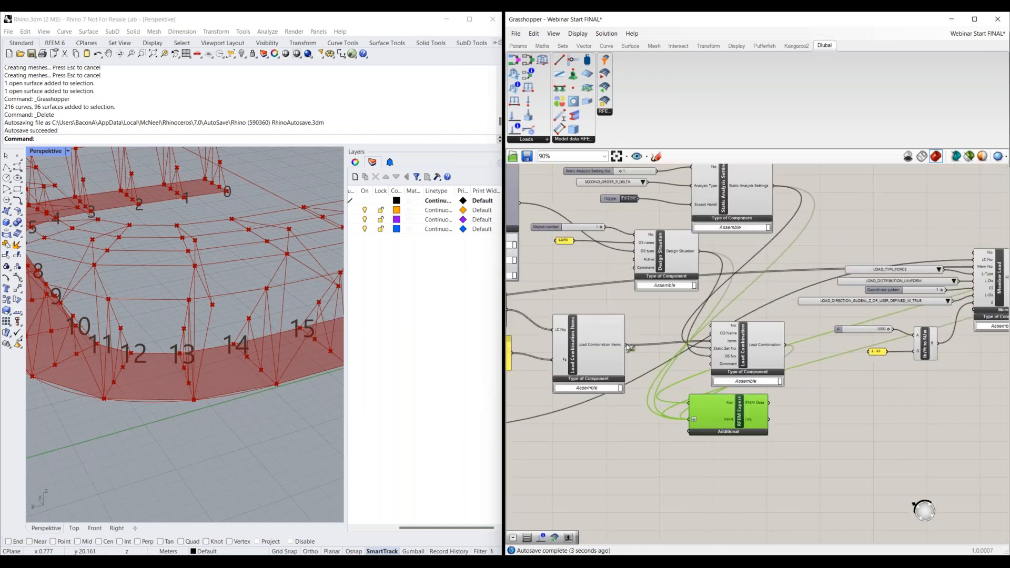
- Connect the dead and live Load Case outputs and the geometrically linear Static Analysis Settings to the RFEM Export's Input
{"action": "right_click_drag", "start_coordinate": [534, 418], "coordinate": [692, 384]}
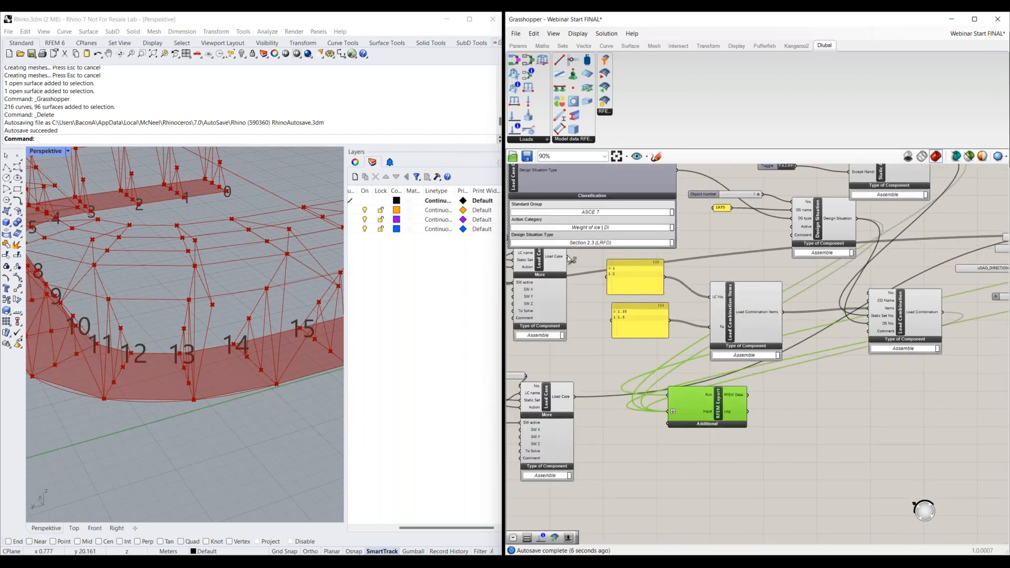
{"action": "left_click_drag", "start_coordinate": [568, 257], "coordinate": [668, 414]}
{"action": "left_click_drag", "start_coordinate": [671, 414], "coordinate": [672, 412]}
{"action": "scroll", "coordinate": [582, 319], "scroll_direction": "down", "scroll_amount": 3}
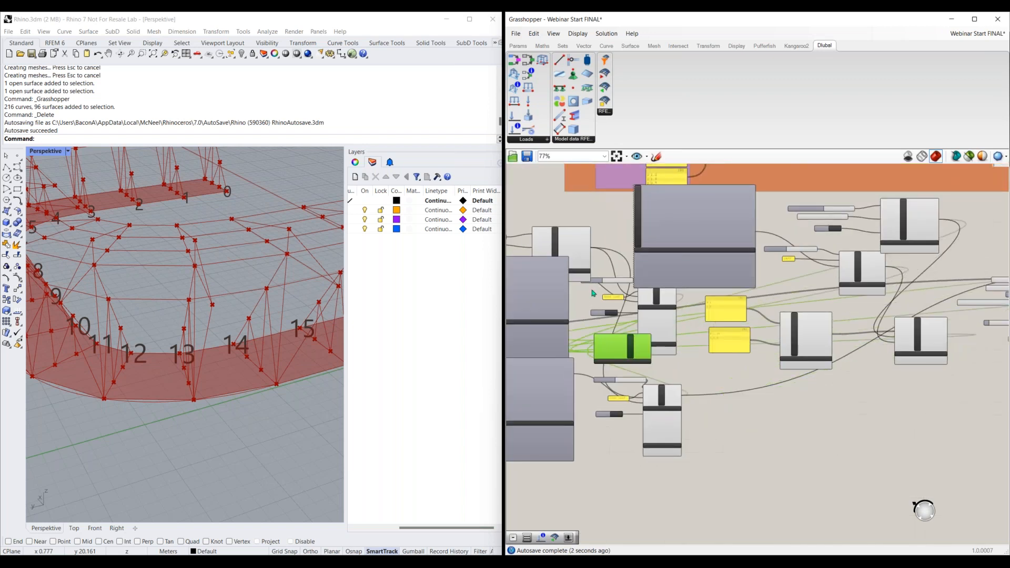
{"action": "scroll", "coordinate": [589, 331], "scroll_direction": "up", "scroll_amount": 3}
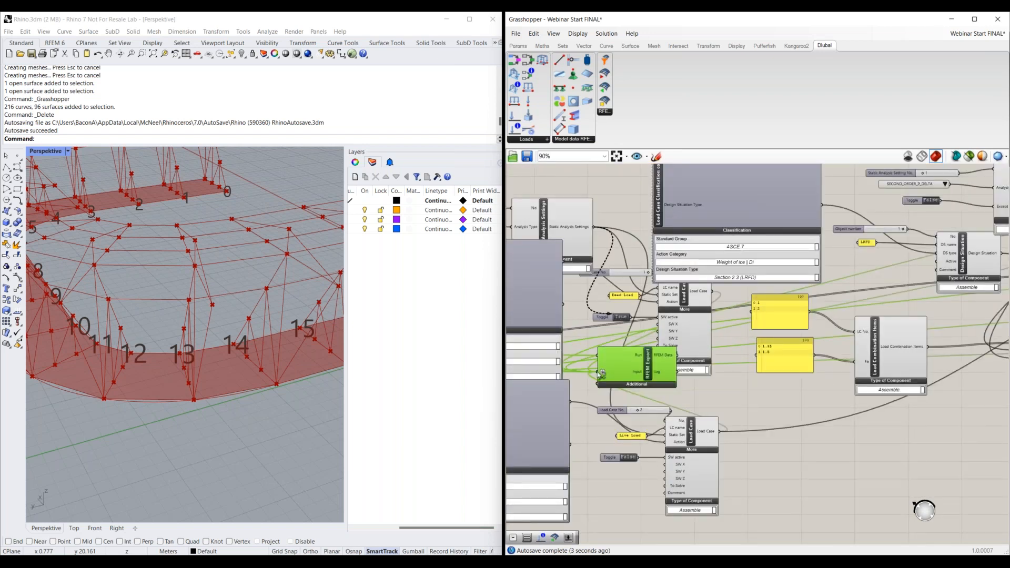
{"action": "left_click", "coordinate": [583, 46]}
{"action": "left_click", "coordinate": [577, 34]}
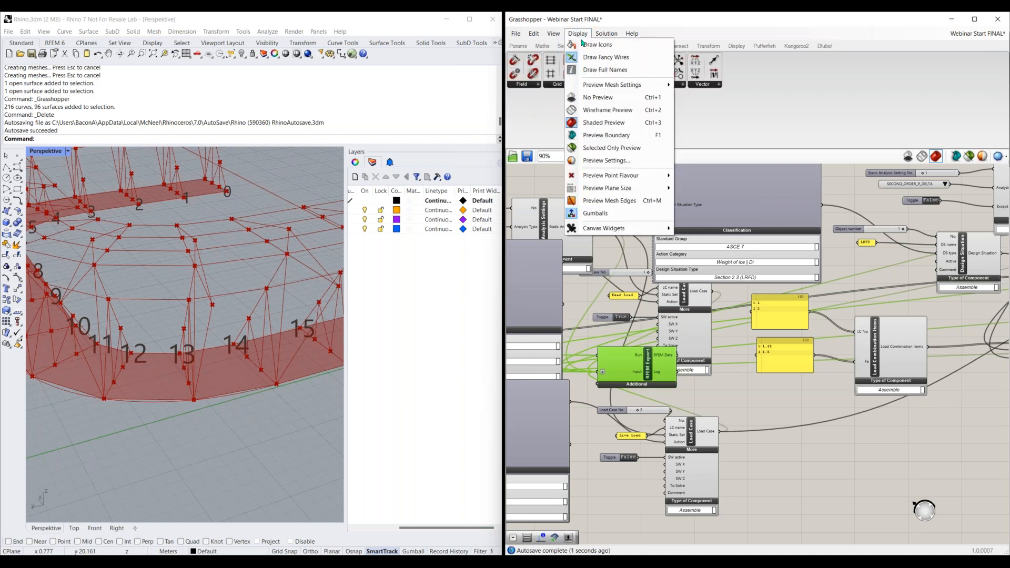
- Move the RFEM Export near the structural components and add the Surface Support, Surface and Member outputs to its Input
{"action": "right_click_drag", "start_coordinate": [626, 366], "coordinate": [767, 331]}
{"action": "left_click_drag", "start_coordinate": [767, 330], "coordinate": [609, 333]}
{"action": "right_click_drag", "start_coordinate": [609, 333], "coordinate": [844, 327]}
{"action": "left_click_drag", "start_coordinate": [845, 327], "coordinate": [671, 338]}
{"action": "left_click_drag", "start_coordinate": [672, 525], "coordinate": [665, 338], "text": "shift"}
{"action": "left_click_drag", "start_coordinate": [605, 380], "coordinate": [664, 337], "text": "shift"}
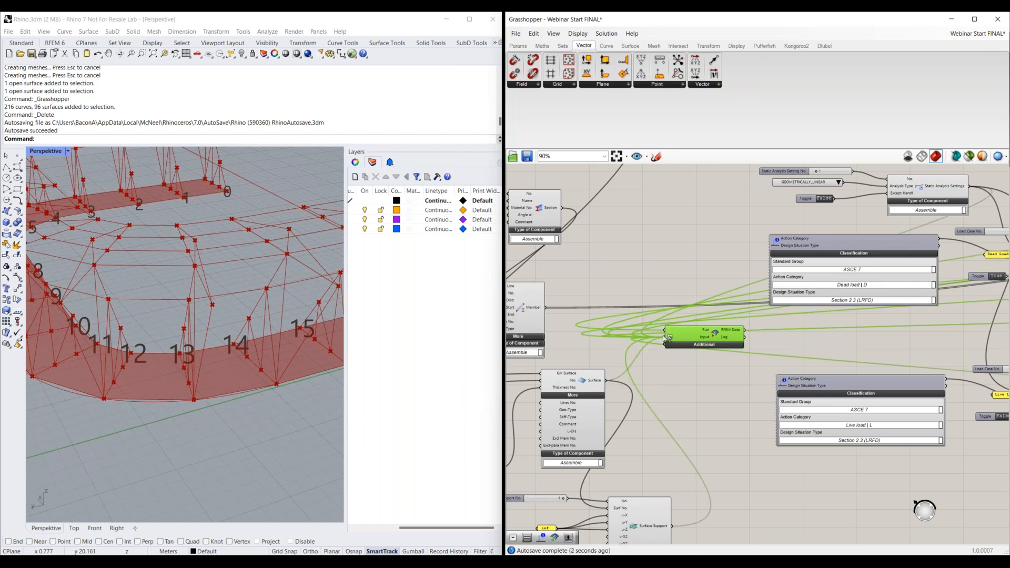
{"action": "left_click_drag", "start_coordinate": [542, 308], "coordinate": [664, 341], "text": "shift"}
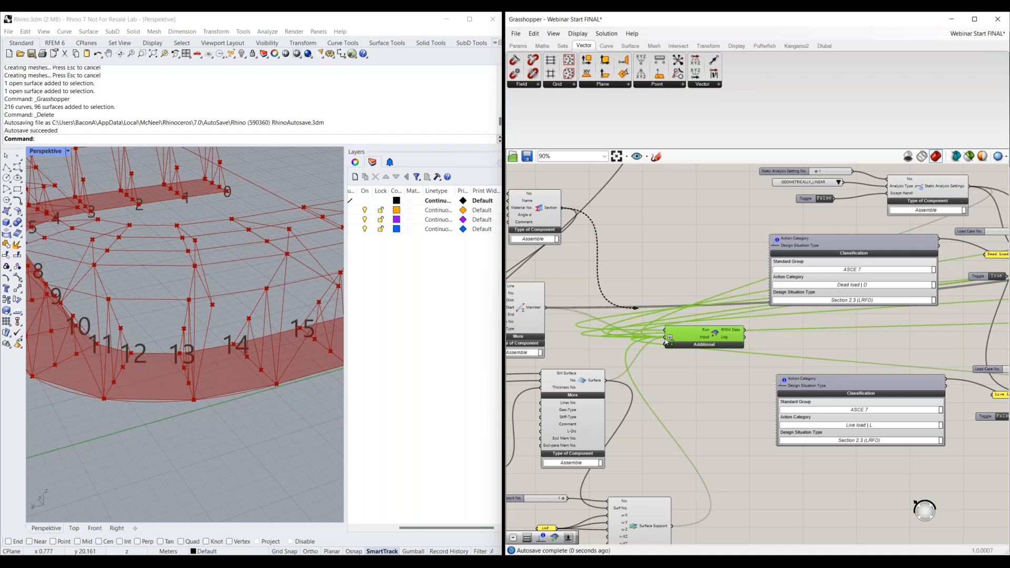
- Add the Section, Material and Thickness outputs to the RFEM Export's Input
{"action": "scroll", "coordinate": [589, 240], "scroll_direction": "down", "scroll_amount": 1}
{"action": "left_click_drag", "start_coordinate": [592, 247], "coordinate": [659, 433], "text": "shift"}
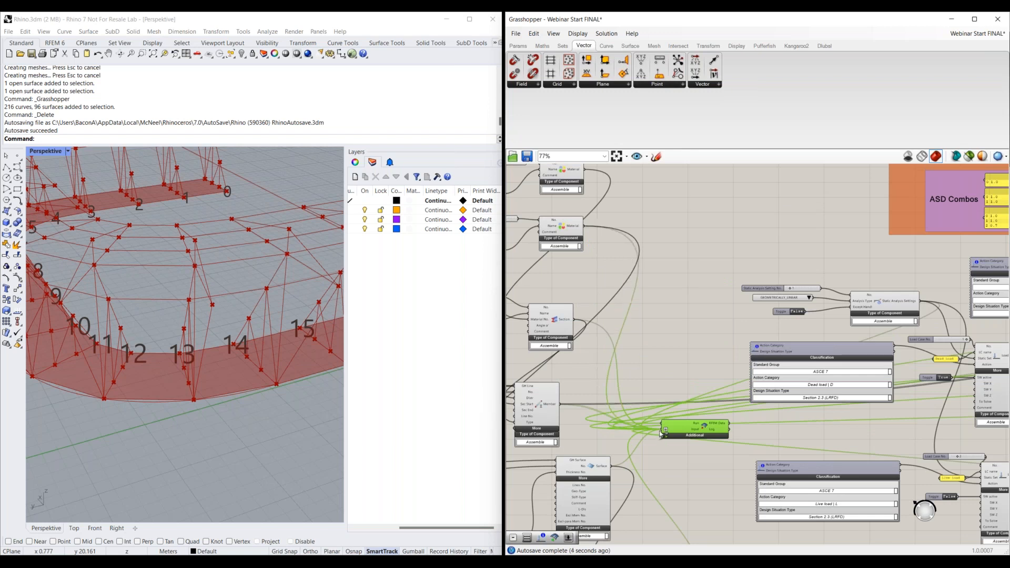
{"action": "right_click_drag", "start_coordinate": [643, 300], "coordinate": [649, 354]}
{"action": "left_click_drag", "start_coordinate": [596, 225], "coordinate": [667, 487], "text": "shift"}
{"action": "right_click_drag", "start_coordinate": [667, 487], "coordinate": [881, 310]}
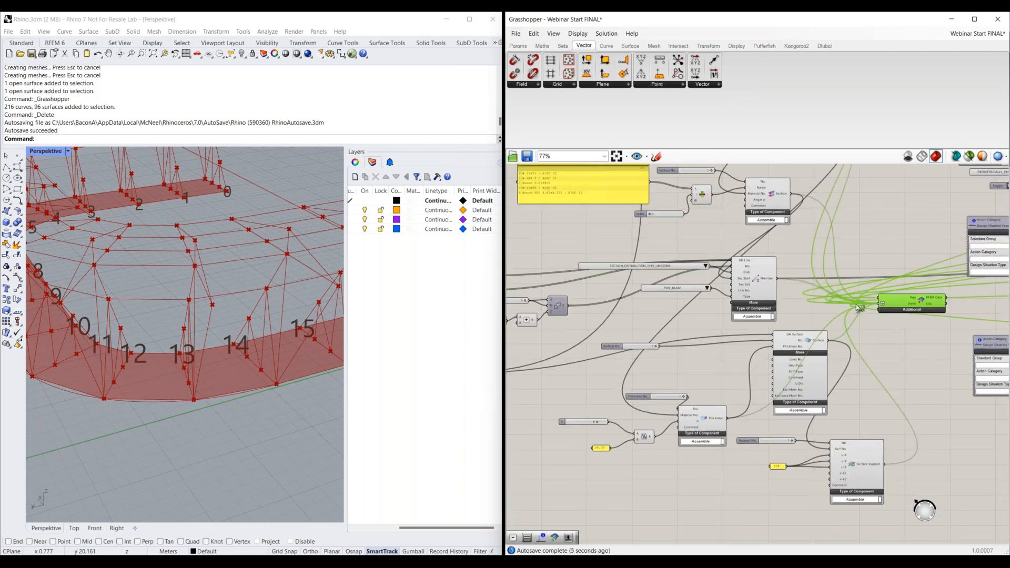
{"action": "scroll", "coordinate": [634, 357], "scroll_direction": "down", "scroll_amount": 2}
{"action": "right_click_drag", "start_coordinate": [869, 431], "coordinate": [642, 366]}
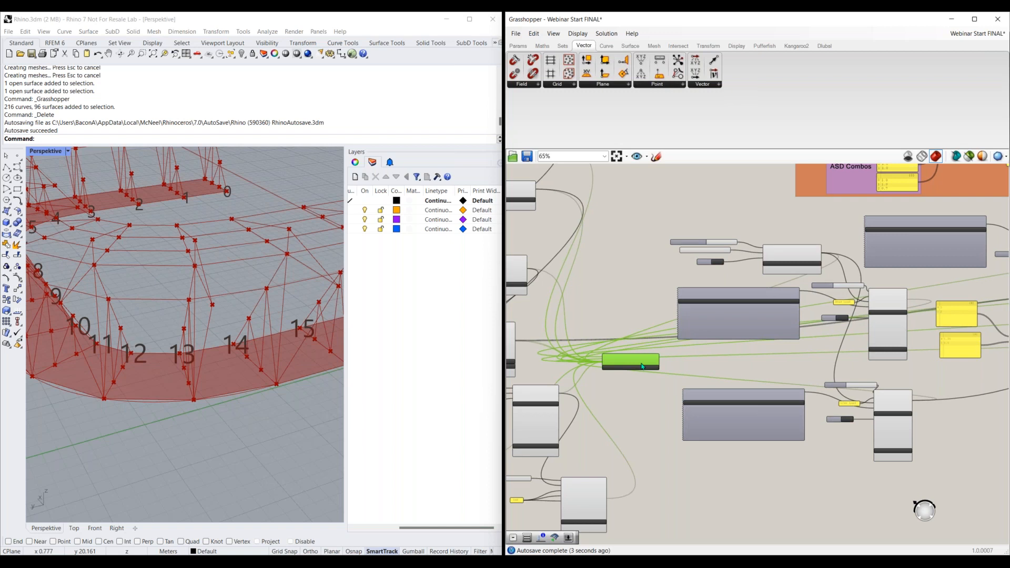
- Move the RFEM Export component back to the free area beyond the Member Load component, beside its Button
{"action": "left_click", "coordinate": [632, 378]}
{"action": "scroll", "coordinate": [634, 377], "scroll_direction": "up", "scroll_amount": 5}
{"action": "scroll", "coordinate": [641, 393], "scroll_direction": "down", "scroll_amount": 3}
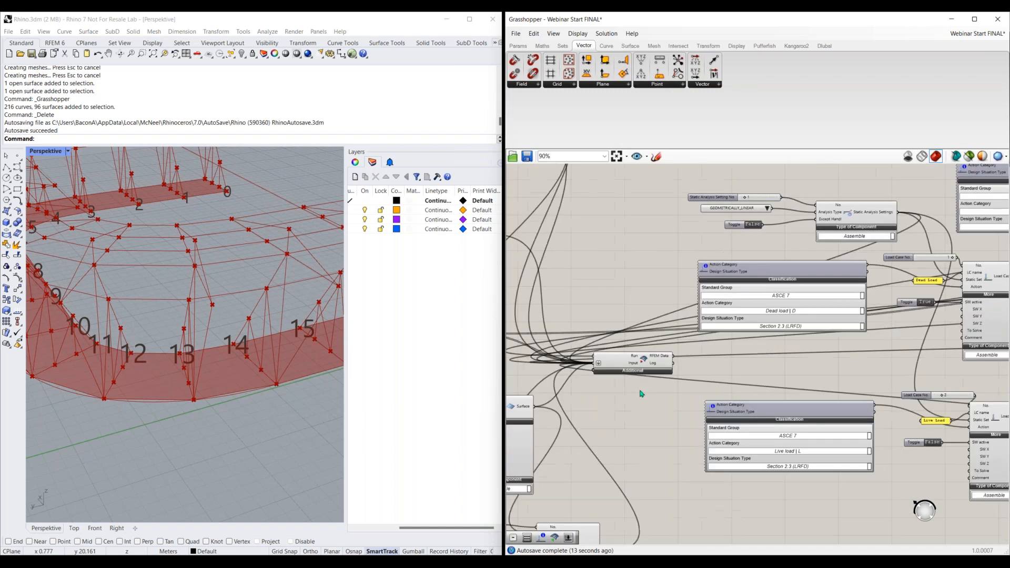
{"action": "scroll", "coordinate": [641, 393], "scroll_direction": "down", "scroll_amount": 3}
{"action": "left_click_drag", "start_coordinate": [617, 357], "coordinate": [892, 365]}
{"action": "right_click_drag", "start_coordinate": [873, 374], "coordinate": [539, 400]}
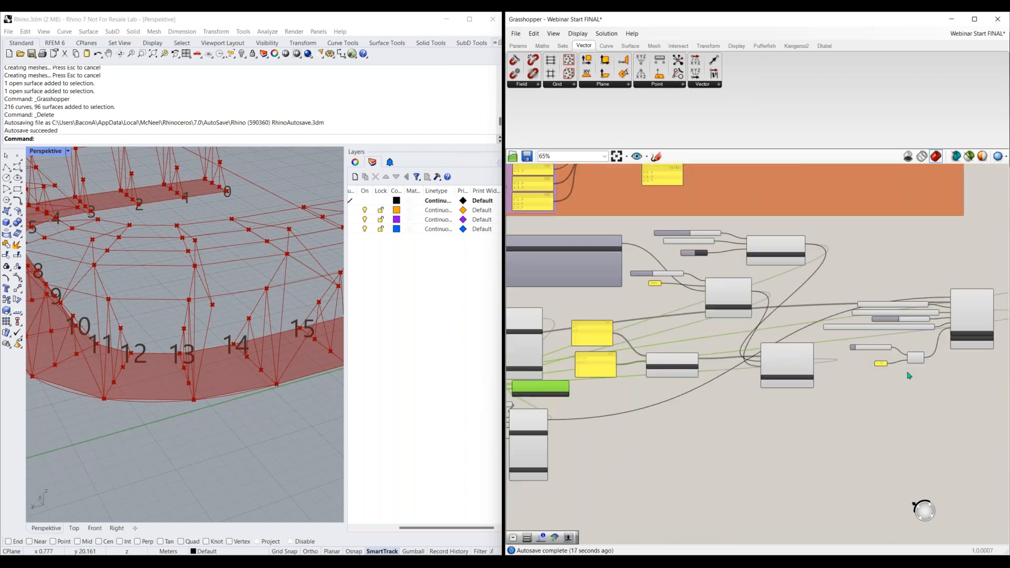
{"action": "left_click_drag", "start_coordinate": [540, 388], "coordinate": [908, 376]}
{"action": "right_click_drag", "start_coordinate": [893, 417], "coordinate": [623, 444]}
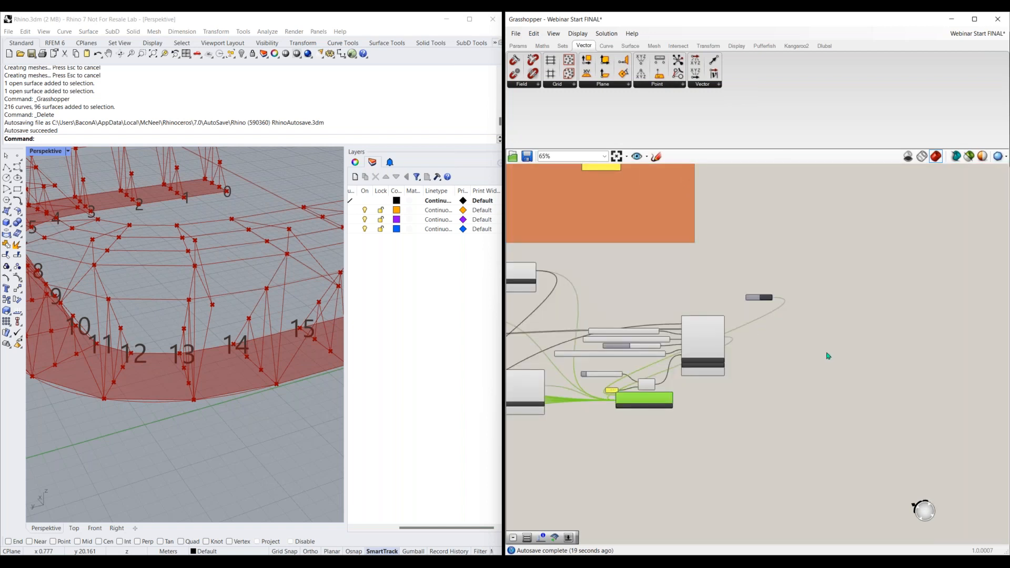
{"action": "left_click_drag", "start_coordinate": [644, 400], "coordinate": [835, 322]}
{"action": "scroll", "coordinate": [836, 331], "scroll_direction": "up", "scroll_amount": 5}
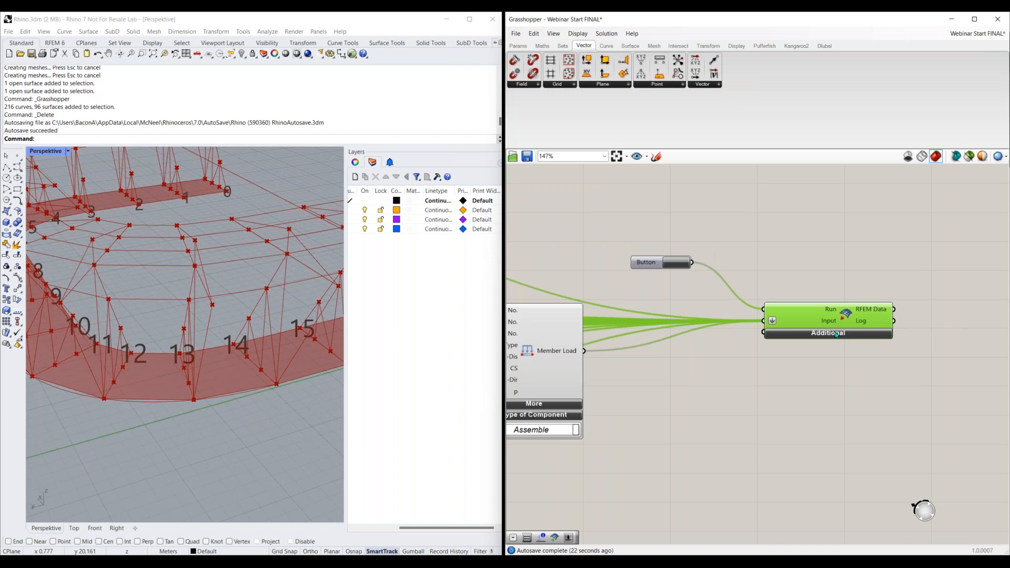
- Expand the RFEM Export's Additional inputs and connect a Value List to Units, keeping the option None
{"action": "left_click", "coordinate": [837, 334]}
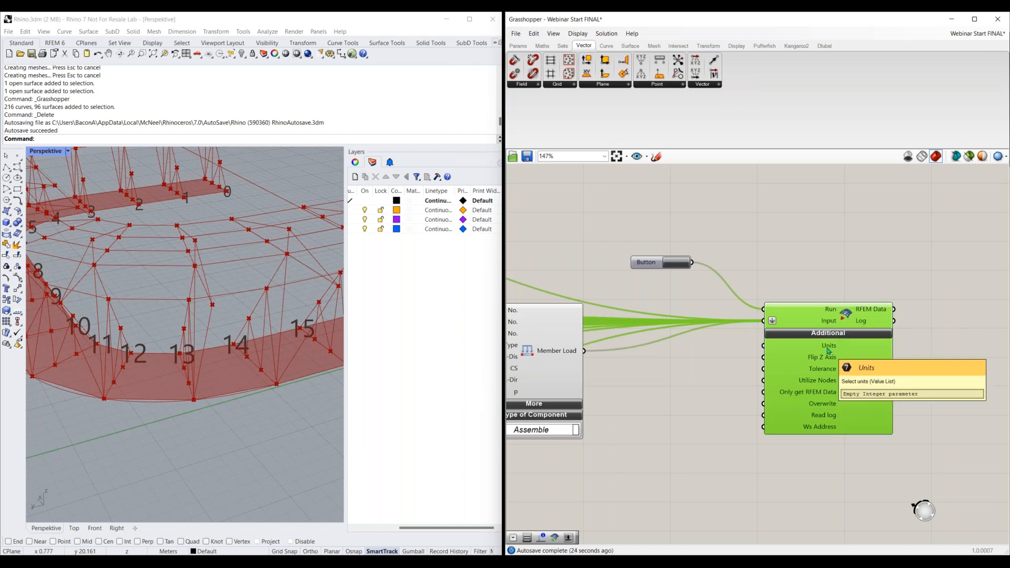
{"action": "double_click", "coordinate": [693, 351]}
{"action": "type", "text": "val"}
{"action": "left_click", "coordinate": [696, 341]}
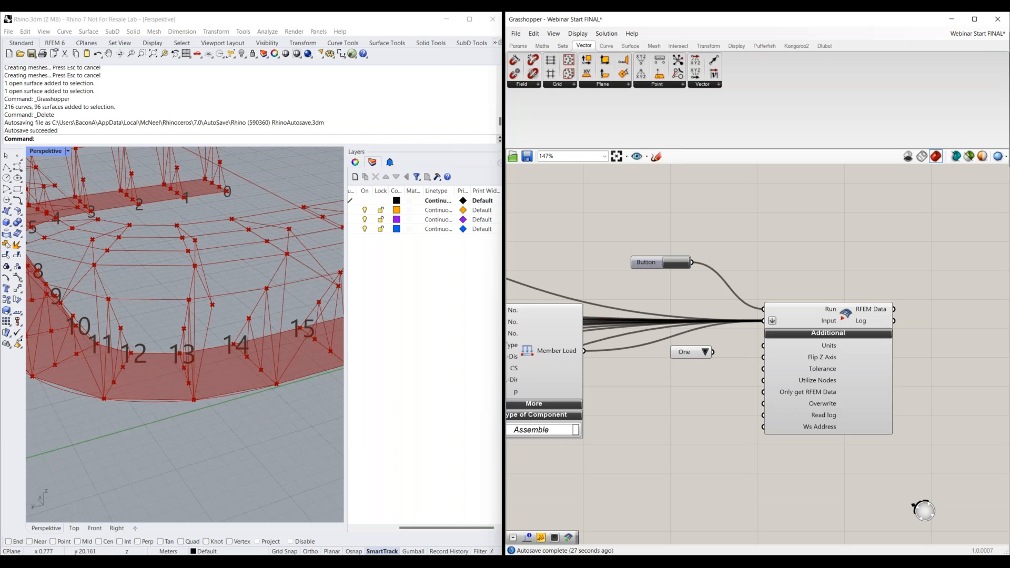
{"action": "left_click_drag", "start_coordinate": [713, 352], "coordinate": [764, 346]}
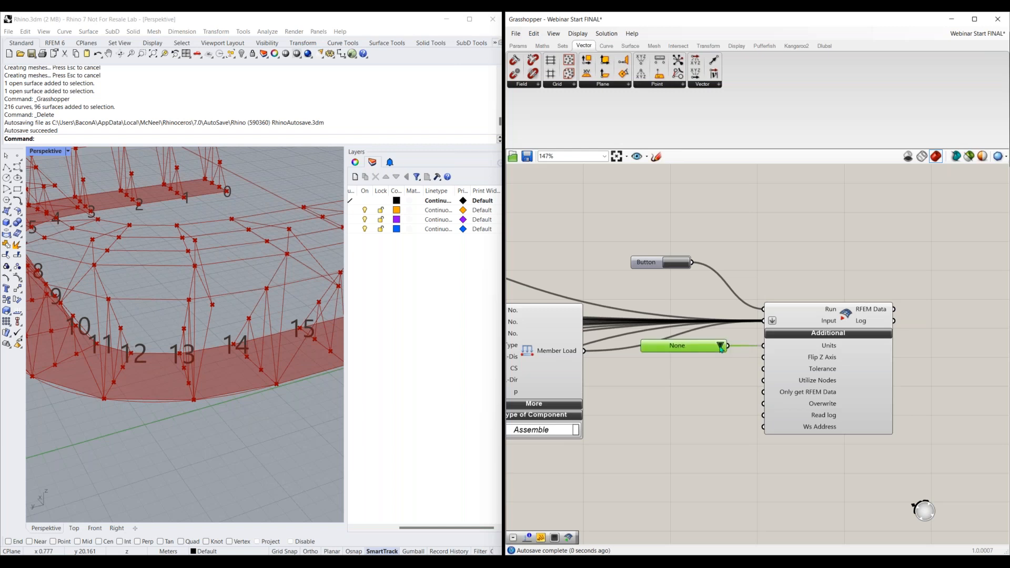
{"action": "left_click", "coordinate": [720, 346]}
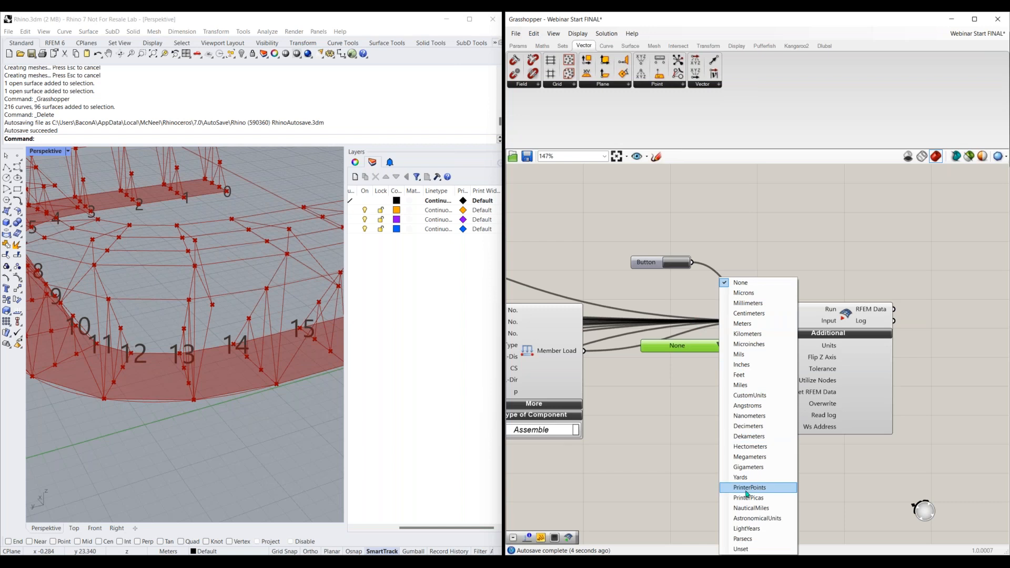
{"action": "left_click", "coordinate": [688, 355]}
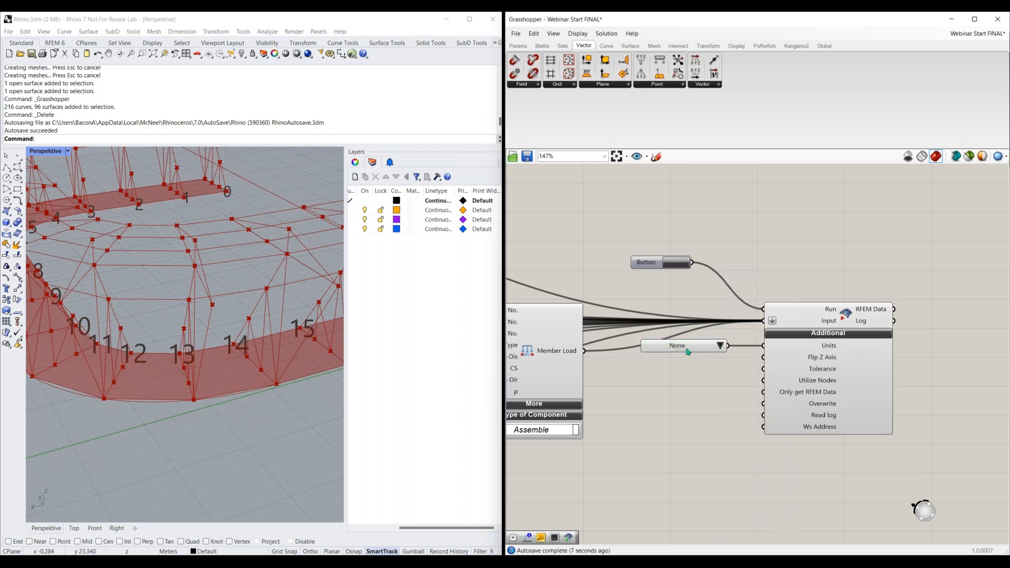
{"action": "left_click_drag", "start_coordinate": [685, 346], "coordinate": [686, 334]}
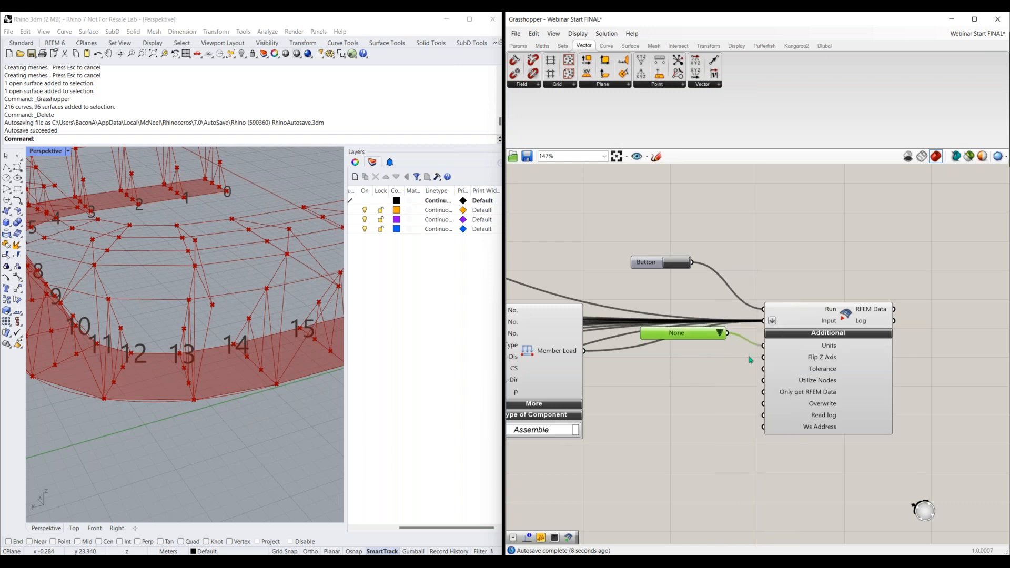
- Try a Boolean Toggle set to False on the RFEM Export's Flip Z Axis input, and delete the toggle
{"action": "left_click", "coordinate": [713, 360]}
{"action": "double_click", "coordinate": [713, 360]}
{"action": "type", "text": "b"}
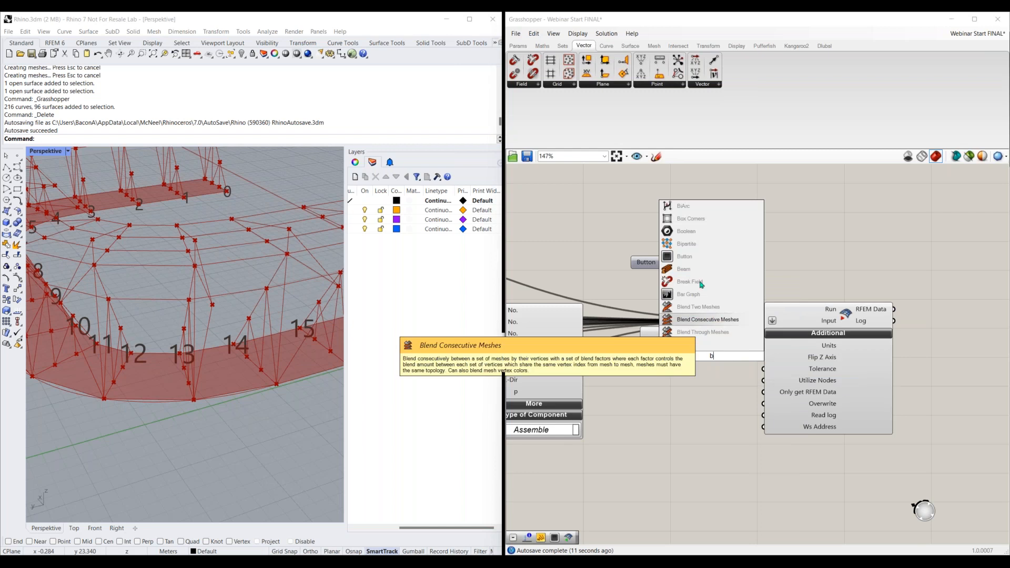
{"action": "type", "text": "oo"}
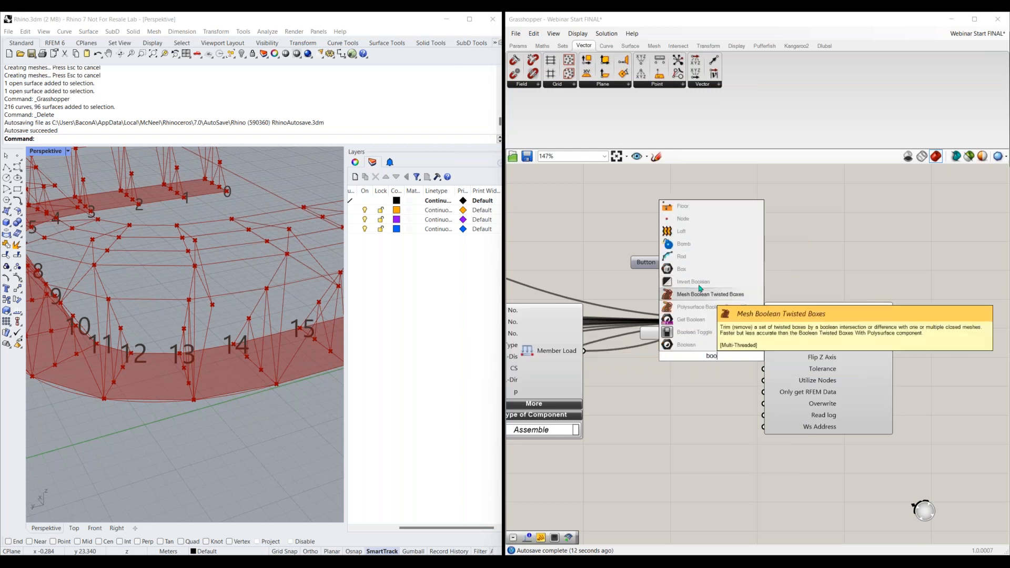
{"action": "left_click", "coordinate": [703, 333]}
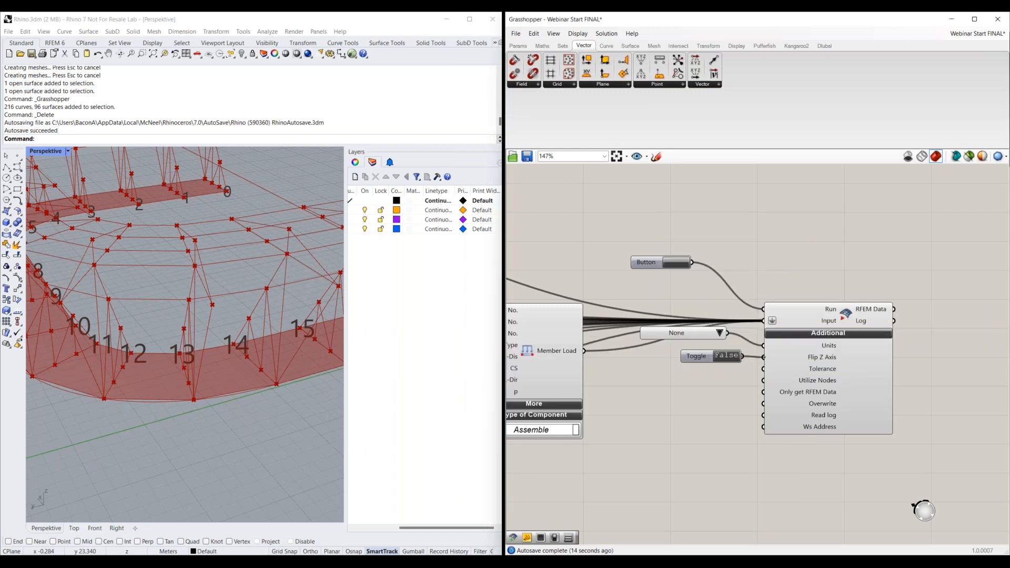
{"action": "left_click_drag", "start_coordinate": [707, 356], "coordinate": [690, 353]}
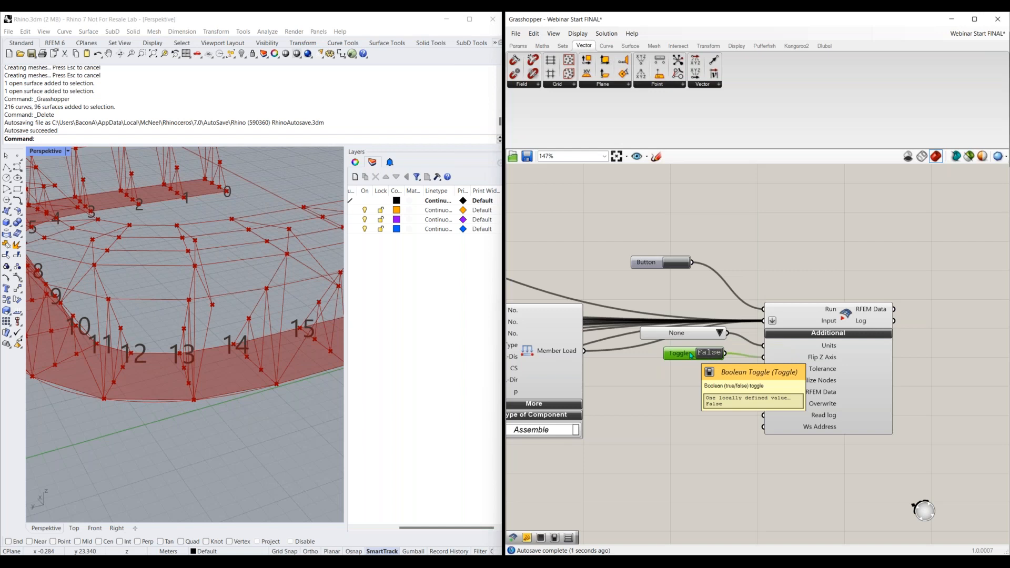
{"action": "key", "text": "Delete"}
- Check the RFEM Export's Tolerance input and the model units and absolute tolerance in Rhino's document properties
{"action": "left_click", "coordinate": [830, 371]}
{"action": "mouse_move", "coordinate": [829, 371]}
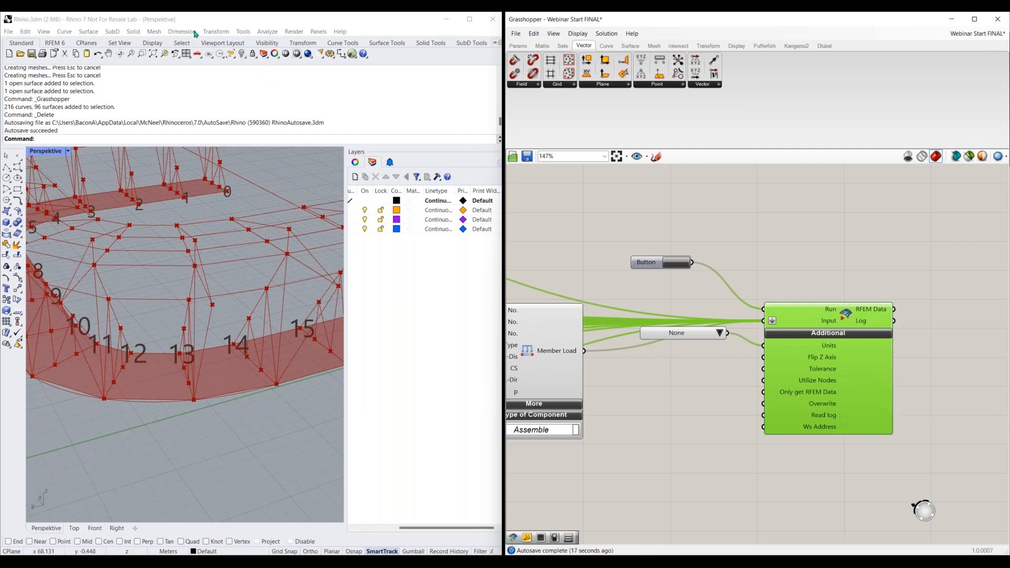
{"action": "left_click", "coordinate": [244, 32]}
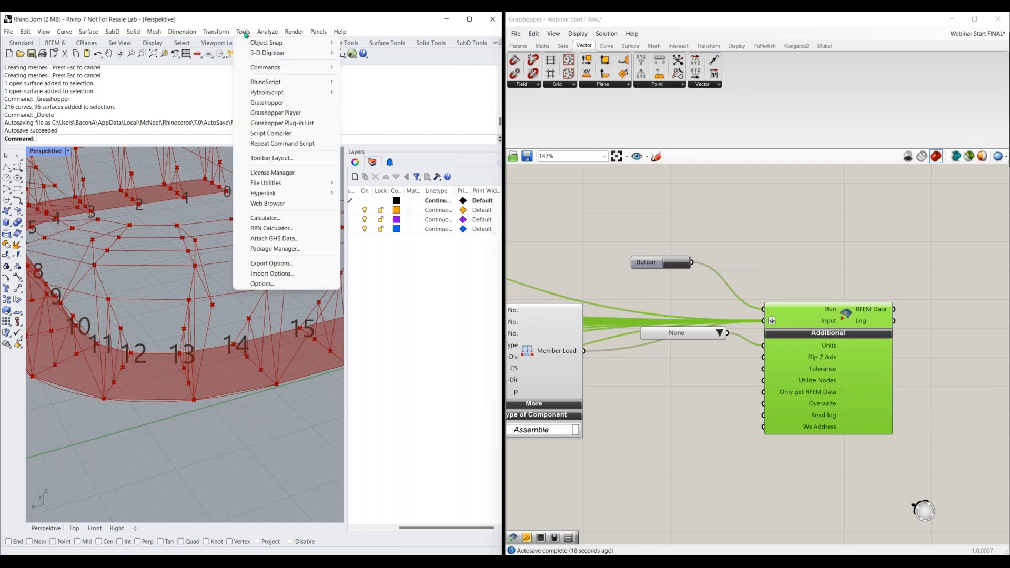
{"action": "left_click", "coordinate": [284, 284]}
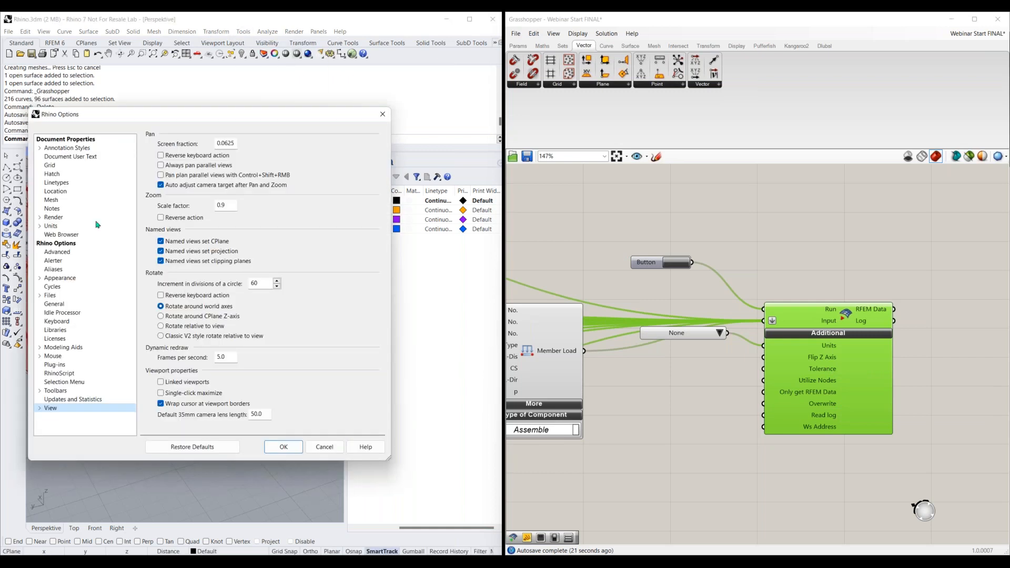
{"action": "left_click", "coordinate": [51, 226]}
{"action": "left_click", "coordinate": [233, 172]}
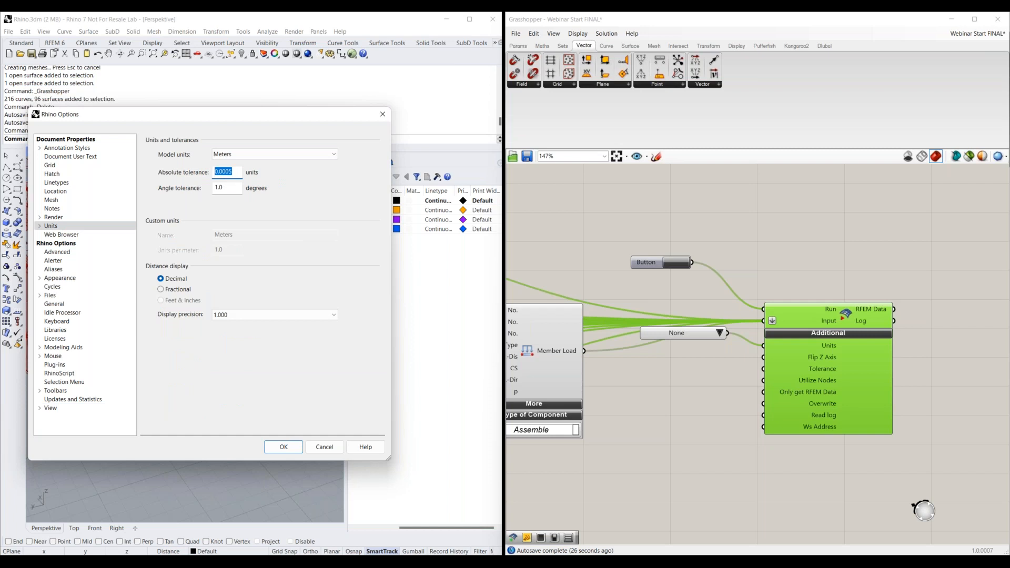
{"action": "left_click", "coordinate": [382, 114]}
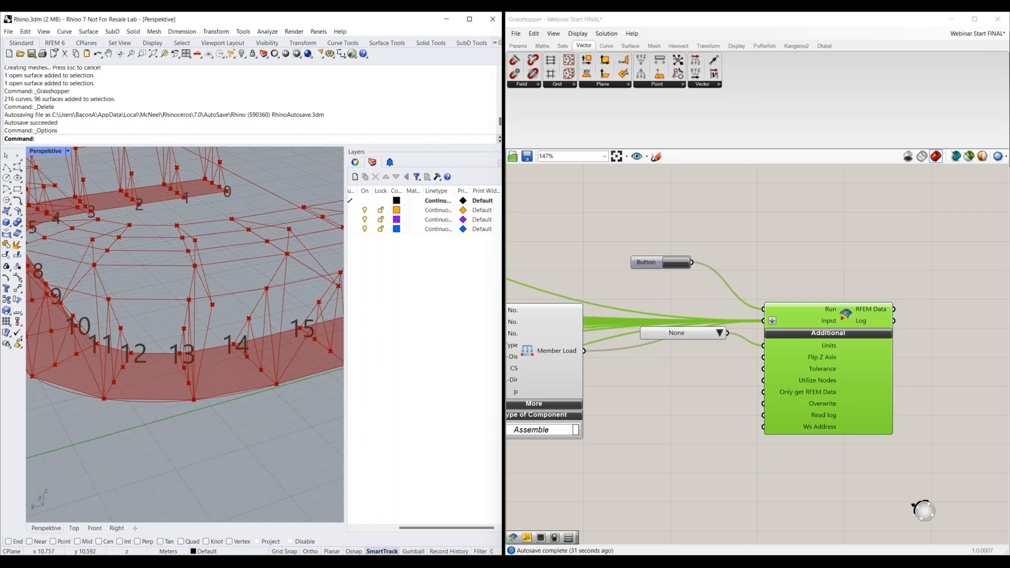
- Add a Boolean Toggle set to True and connect it to the RFEM Export's Overwrite input
{"action": "double_click", "coordinate": [673, 371]}
{"action": "type", "text": "bool"}
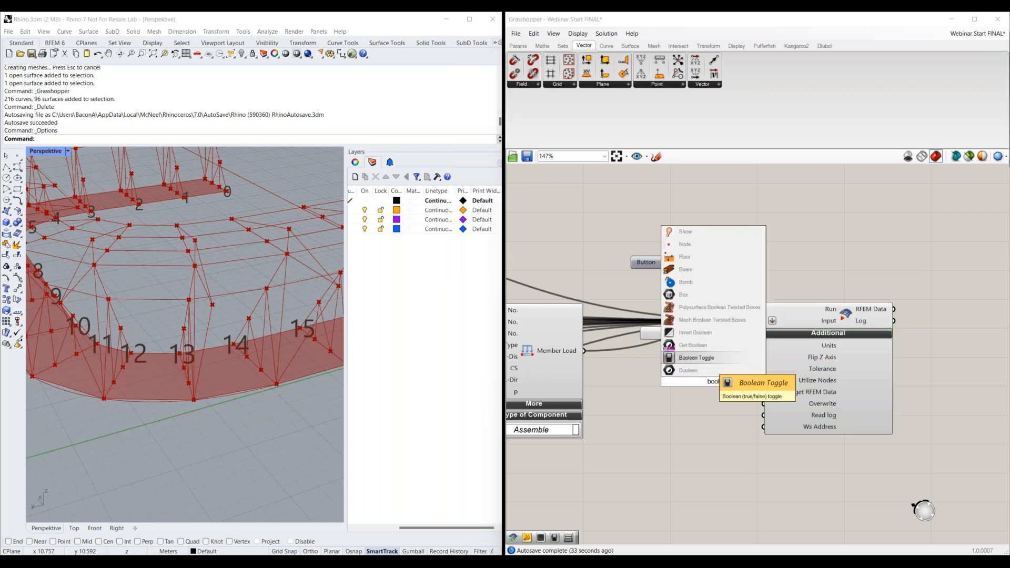
{"action": "left_click", "coordinate": [731, 384]}
{"action": "left_click_drag", "start_coordinate": [724, 383], "coordinate": [764, 403]}
{"action": "left_click_drag", "start_coordinate": [684, 388], "coordinate": [677, 388]}
{"action": "double_click", "coordinate": [703, 389]}
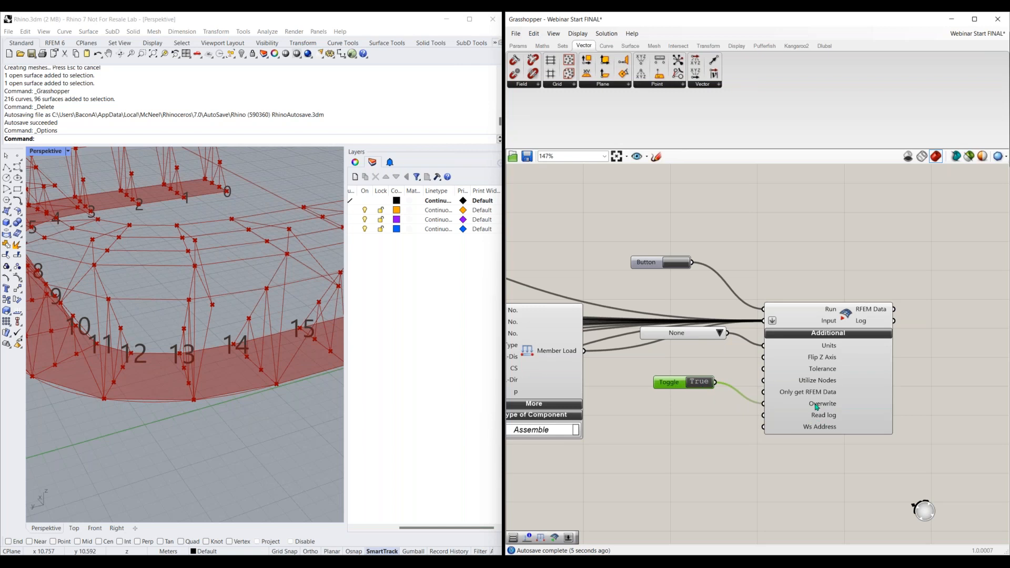
{"action": "double_click", "coordinate": [703, 382]}
- Find the RFEM Export in the Final Export group and place the Grasshopper window side by side with RFEM
{"action": "scroll", "coordinate": [691, 405], "scroll_direction": "down", "scroll_amount": 5}
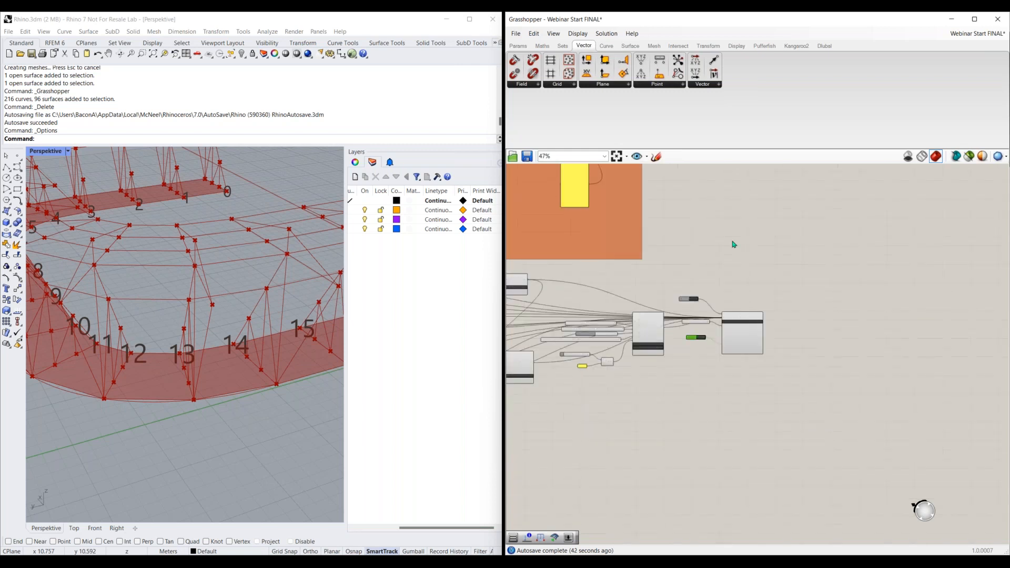
{"action": "right_click_drag", "start_coordinate": [733, 241], "coordinate": [658, 380]}
{"action": "right_click_drag", "start_coordinate": [753, 184], "coordinate": [695, 369]}
{"action": "right_click_drag", "start_coordinate": [718, 290], "coordinate": [671, 363]}
{"action": "scroll", "coordinate": [671, 362], "scroll_direction": "down", "scroll_amount": 2}
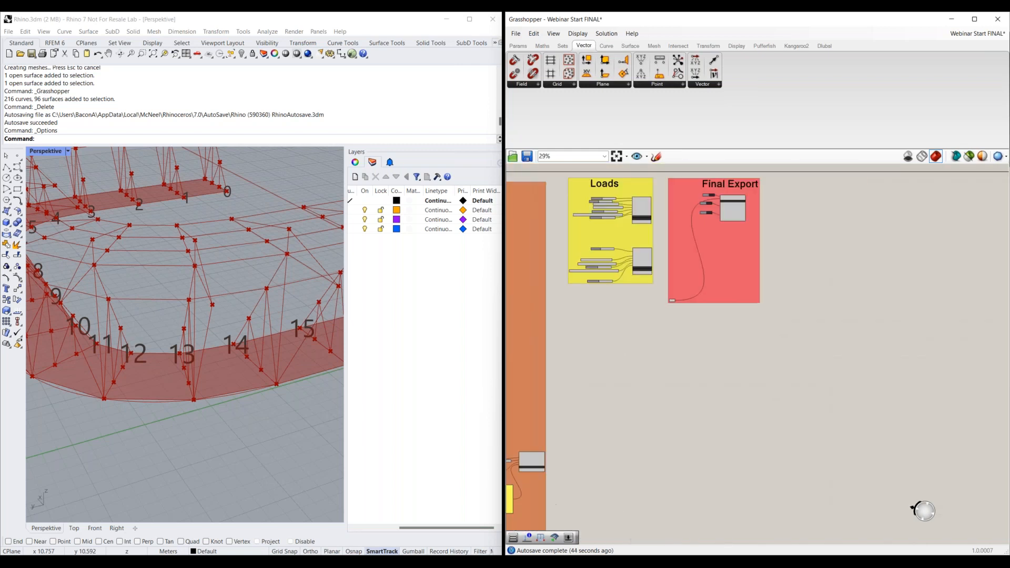
{"action": "right_click_drag", "start_coordinate": [707, 215], "coordinate": [658, 335]}
{"action": "scroll", "coordinate": [658, 339], "scroll_direction": "up", "scroll_amount": 5}
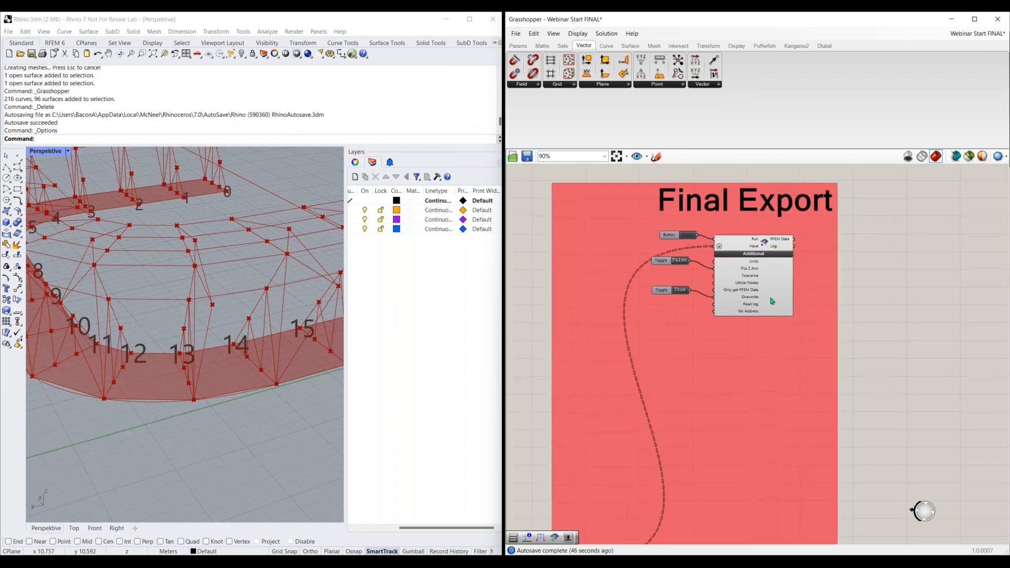
{"action": "right_click_drag", "start_coordinate": [927, 344], "coordinate": [923, 312]}
{"action": "left_click_drag", "start_coordinate": [765, 23], "coordinate": [1, 134]}
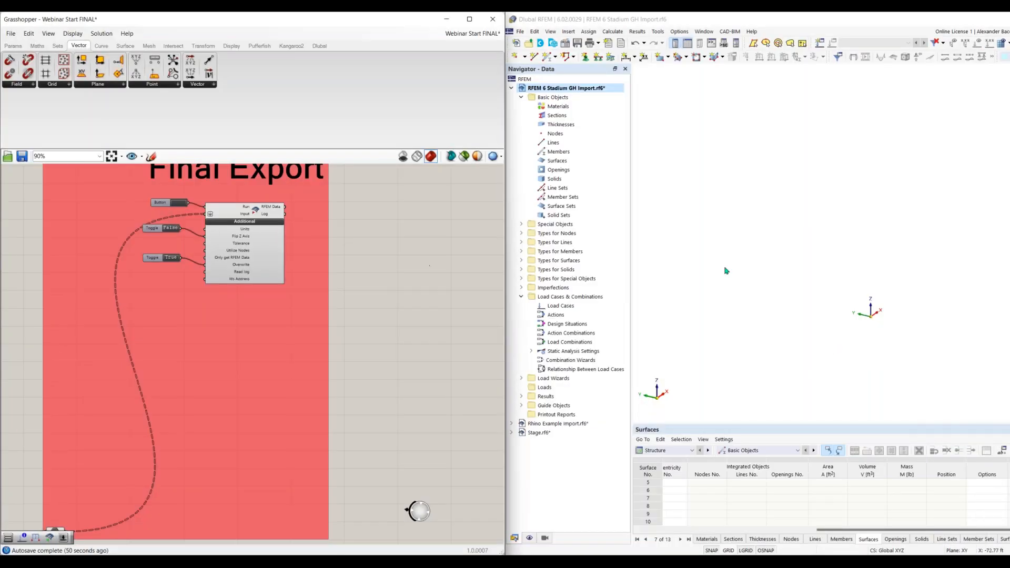
- Try to run the final export to RFEM, and abort the external application's connection
{"action": "left_click", "coordinate": [176, 207]}
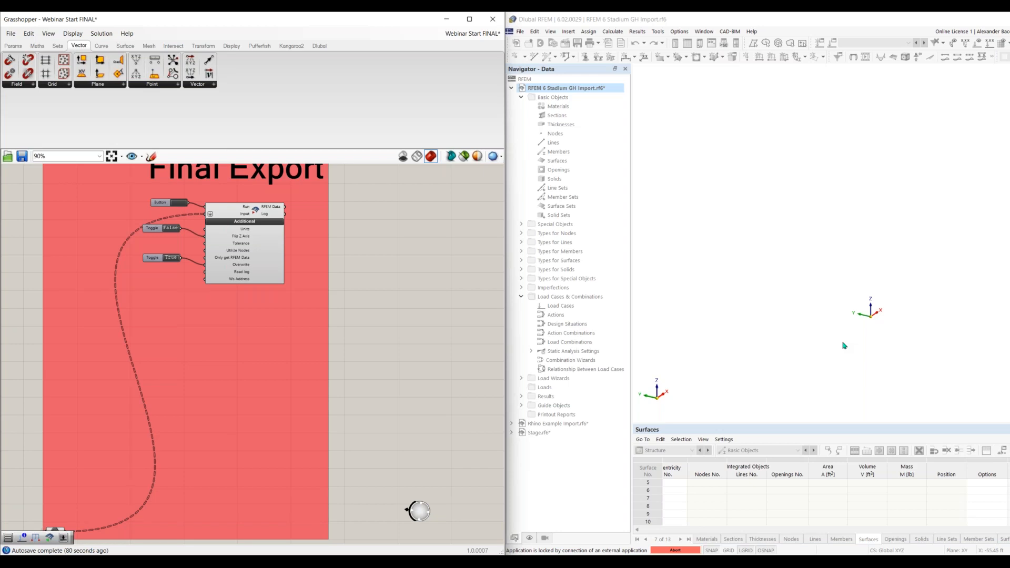
{"action": "left_click", "coordinate": [739, 372]}
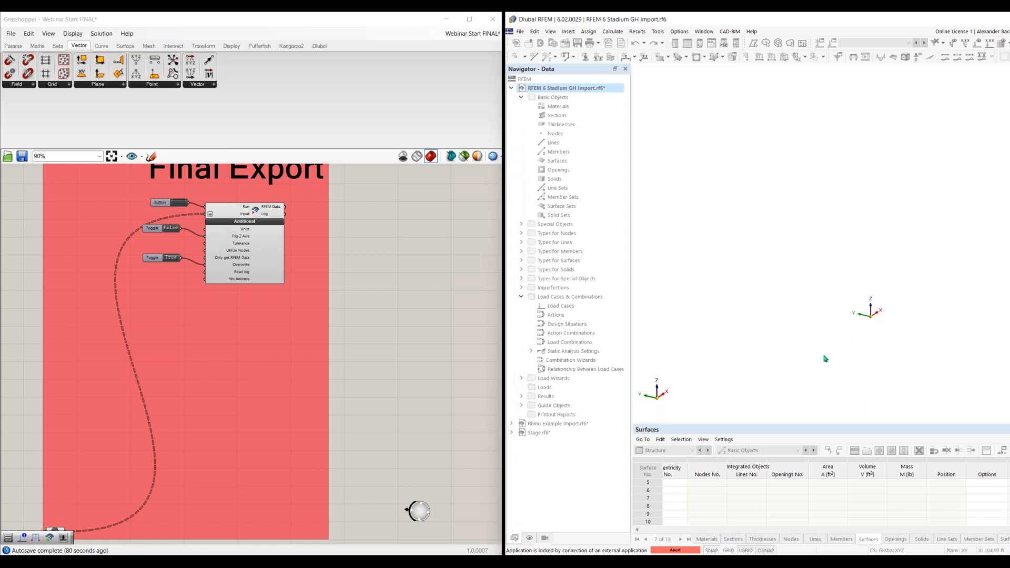
{"action": "scroll", "coordinate": [894, 321], "scroll_direction": "up", "scroll_amount": 2}
{"action": "scroll", "coordinate": [847, 327], "scroll_direction": "up", "scroll_amount": 6}
{"action": "middle_click_drag", "start_coordinate": [861, 249], "coordinate": [826, 283]}
{"action": "left_click", "coordinate": [185, 205]}
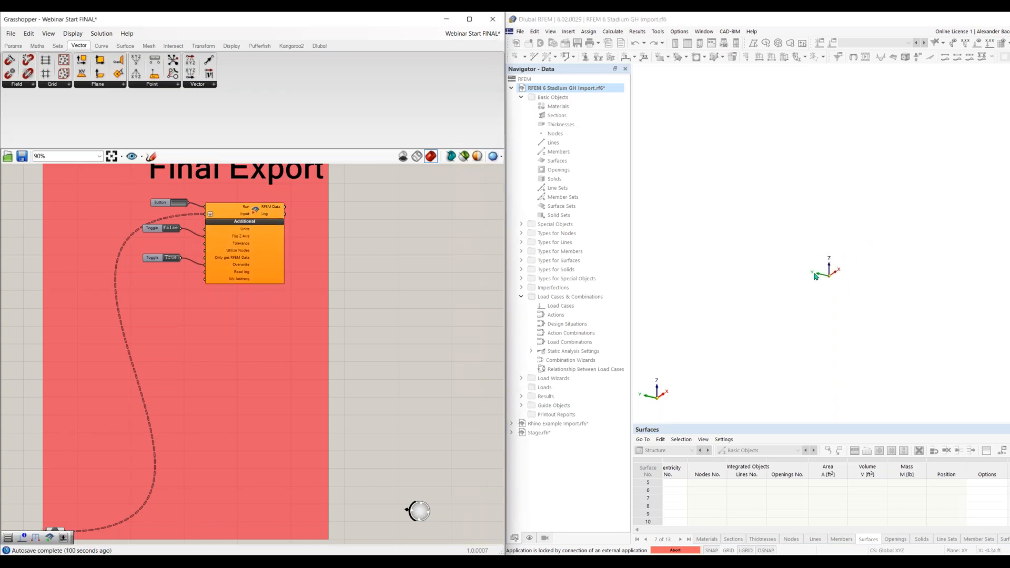
{"action": "scroll", "coordinate": [814, 274], "scroll_direction": "down", "scroll_amount": 1}
{"action": "scroll", "coordinate": [834, 280], "scroll_direction": "up", "scroll_amount": 2}
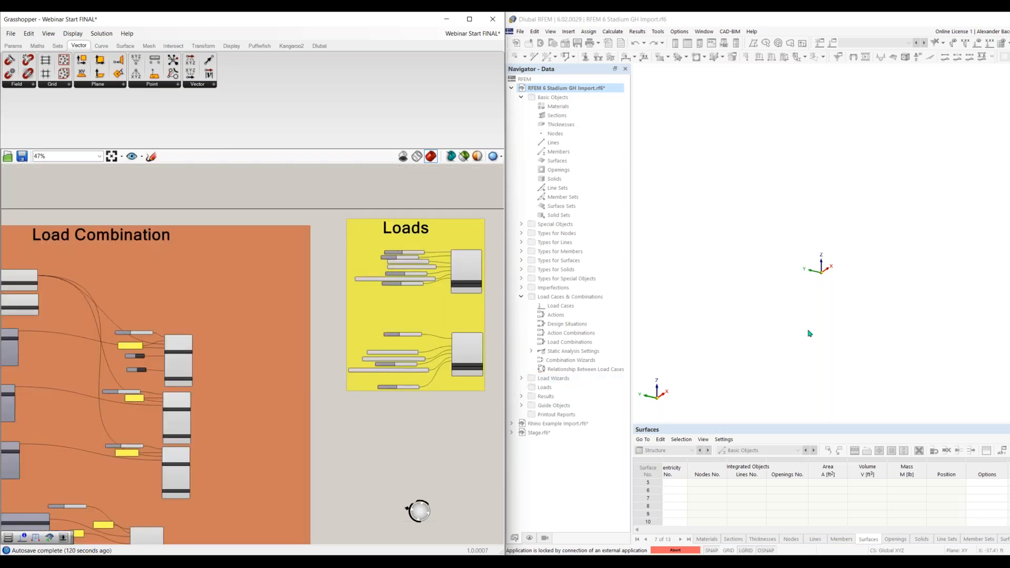
{"action": "left_click", "coordinate": [825, 306]}
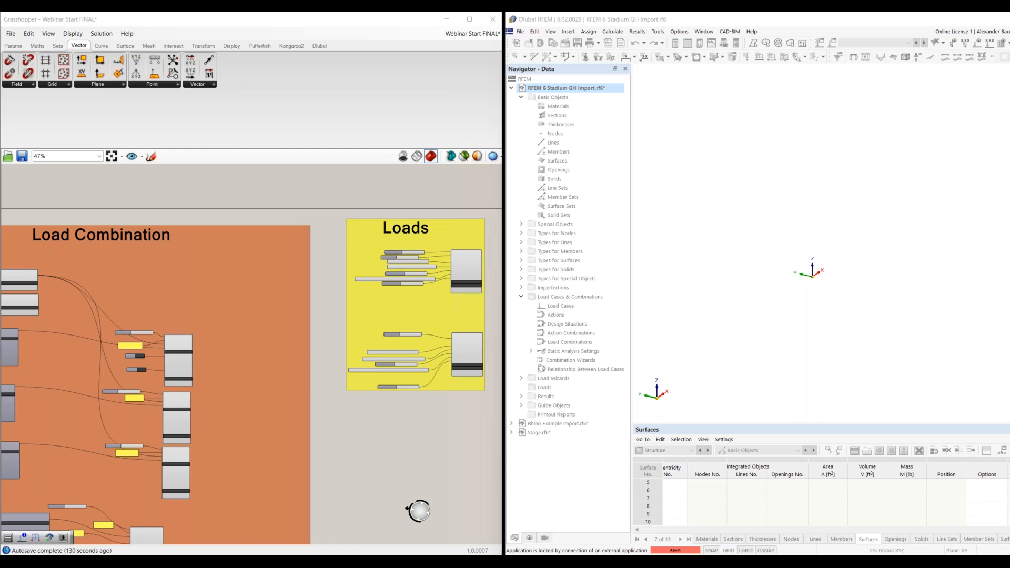
{"action": "left_click", "coordinate": [675, 550]}
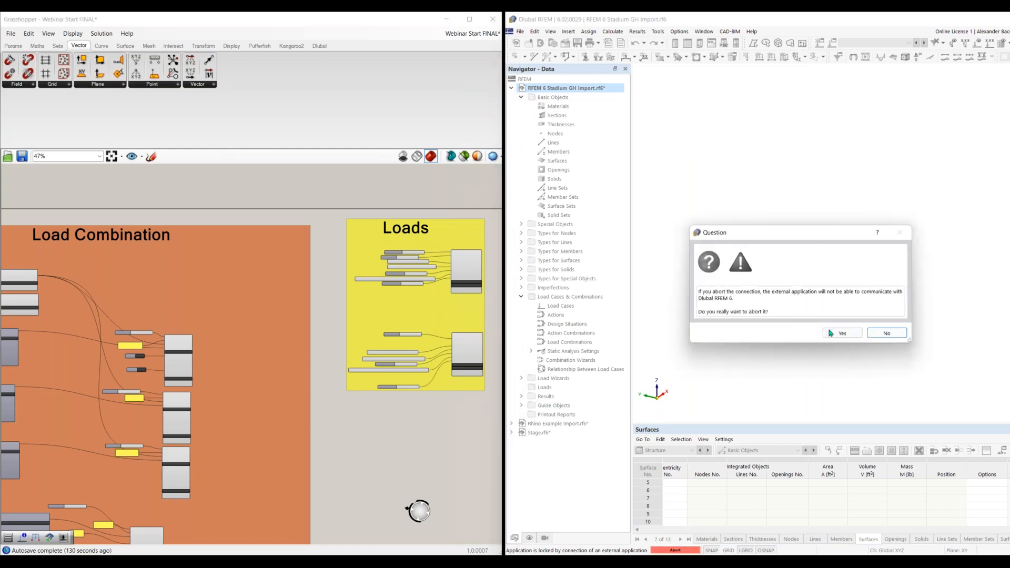
{"action": "left_click", "coordinate": [840, 333]}
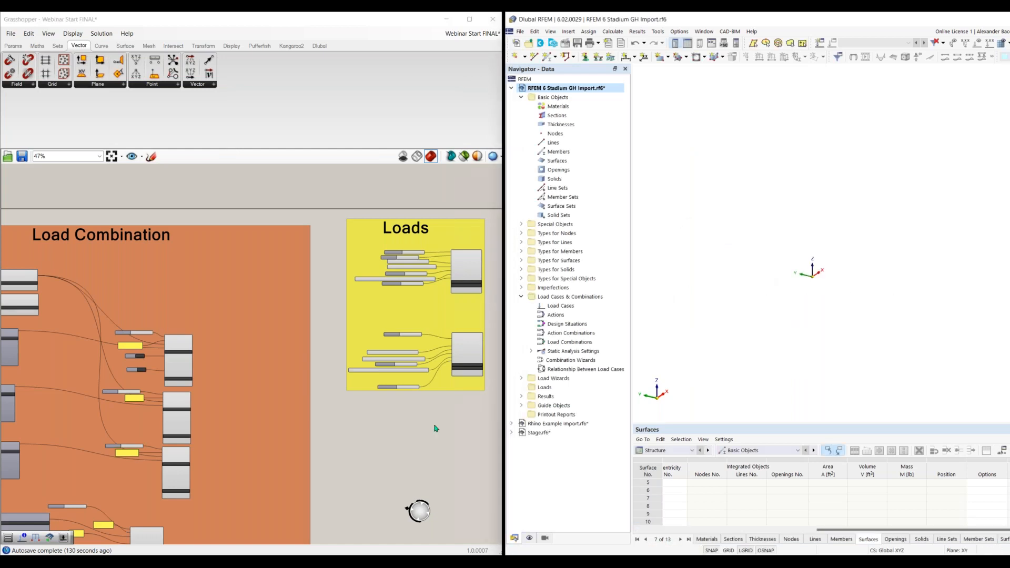
- Run the RFEM Export in the Final Export group again
{"action": "right_click_drag", "start_coordinate": [435, 428], "coordinate": [295, 448]}
{"action": "scroll", "coordinate": [443, 273], "scroll_direction": "up", "scroll_amount": 5}
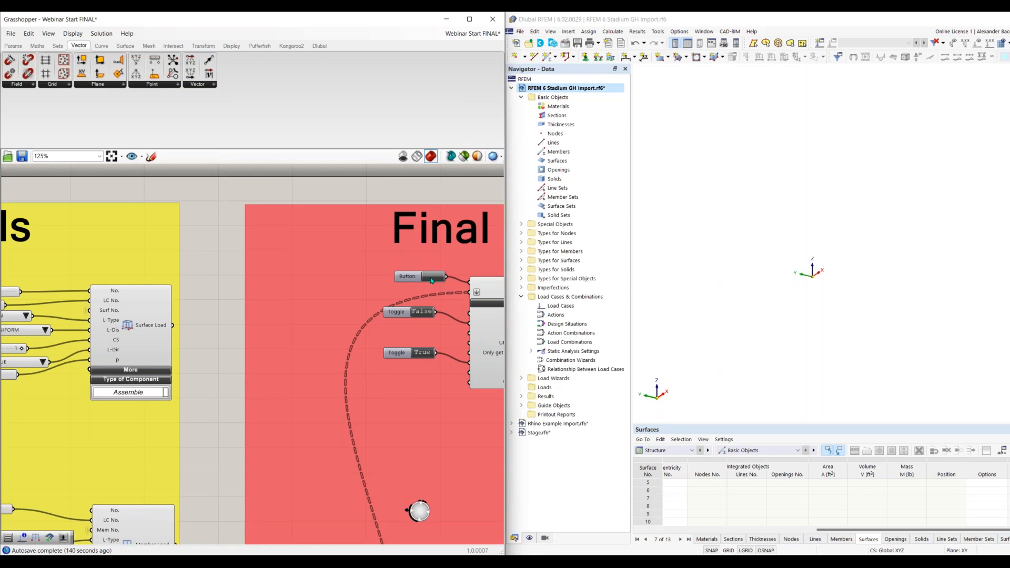
{"action": "left_click", "coordinate": [431, 278]}
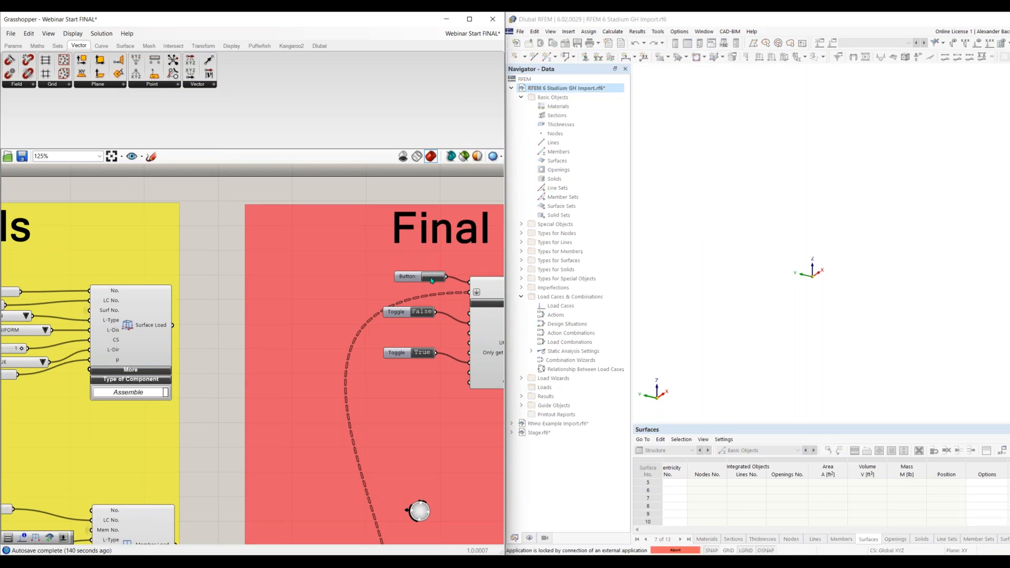
- Examine the wires feeding the final export and trace them back through the loads, load combination and structural component groups
{"action": "right_click_drag", "start_coordinate": [435, 421], "coordinate": [279, 433]}
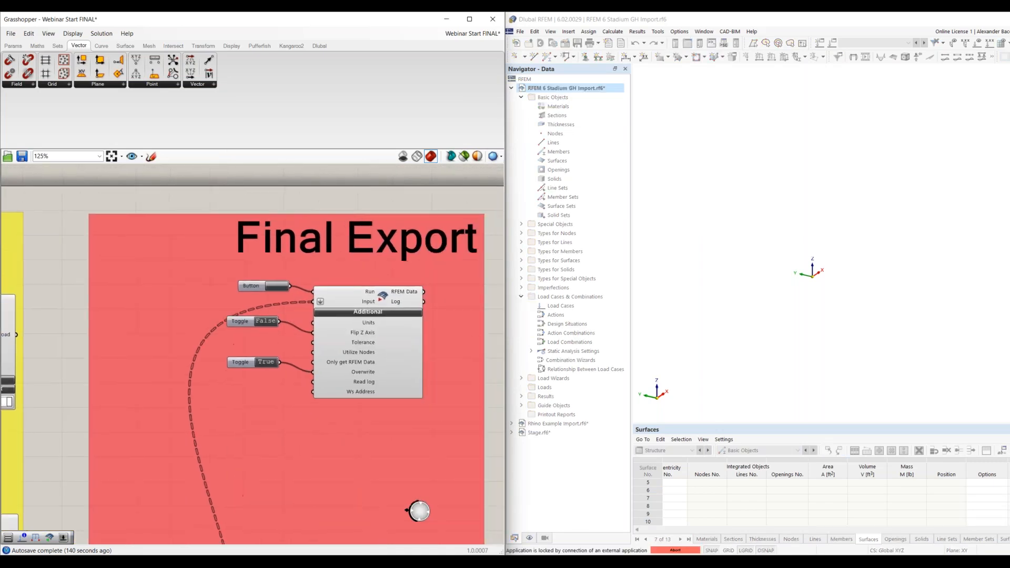
{"action": "scroll", "coordinate": [345, 418], "scroll_direction": "down", "scroll_amount": 3}
{"action": "right_click_drag", "start_coordinate": [227, 515], "coordinate": [334, 351]}
{"action": "right_click_drag", "start_coordinate": [301, 406], "coordinate": [358, 323]}
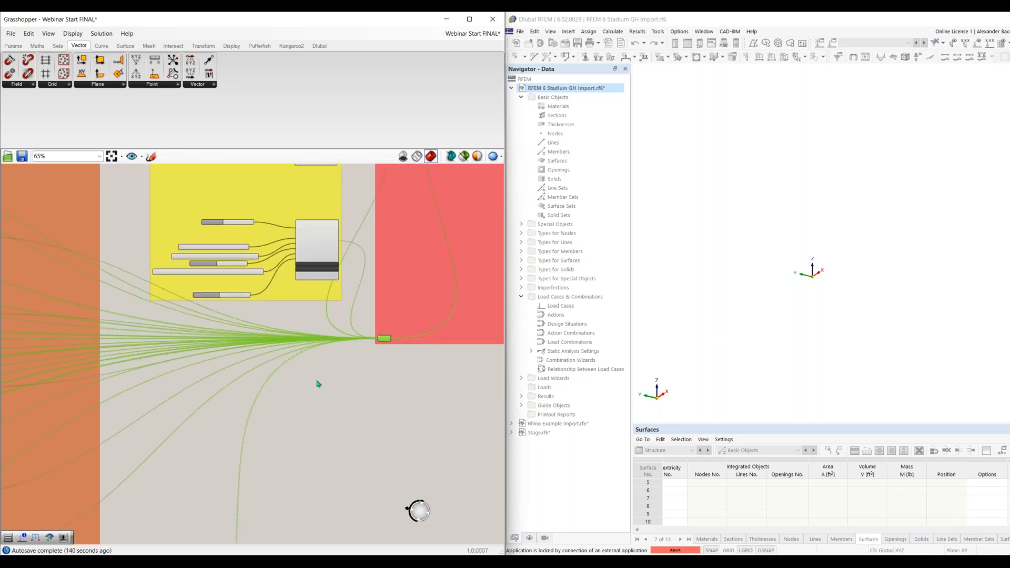
{"action": "right_click_drag", "start_coordinate": [76, 366], "coordinate": [204, 351]}
{"action": "scroll", "coordinate": [140, 334], "scroll_direction": "down", "scroll_amount": 5}
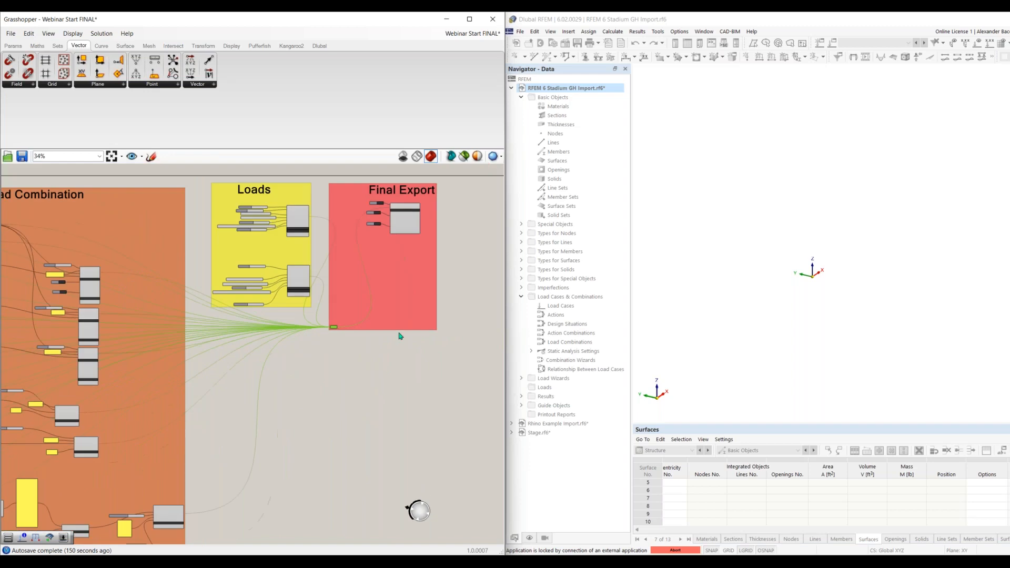
{"action": "right_click_drag", "start_coordinate": [324, 372], "coordinate": [445, 279]}
{"action": "right_click_drag", "start_coordinate": [358, 336], "coordinate": [464, 247]}
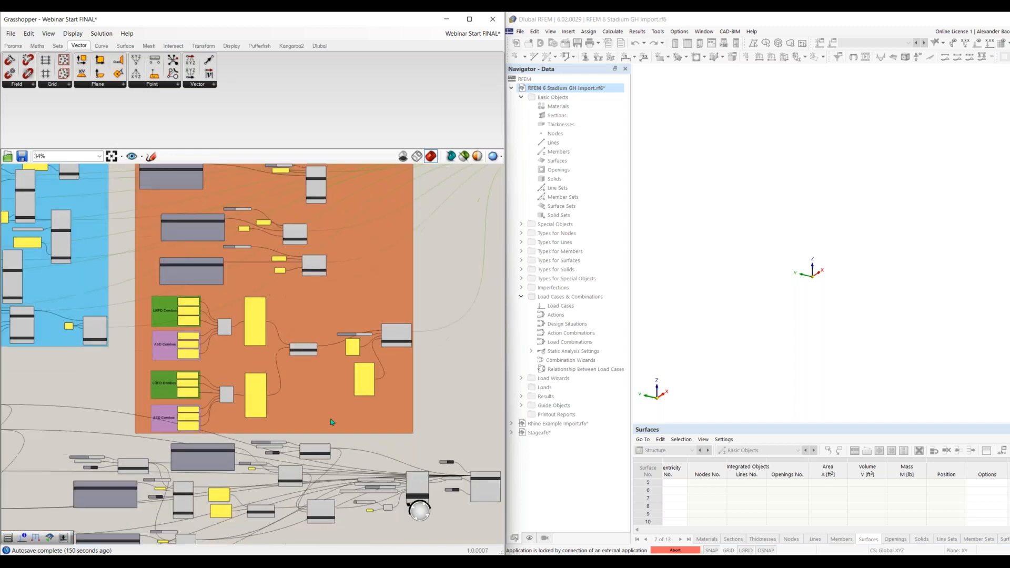
{"action": "right_click_drag", "start_coordinate": [89, 365], "coordinate": [301, 441]}
{"action": "right_click_drag", "start_coordinate": [210, 329], "coordinate": [334, 388]}
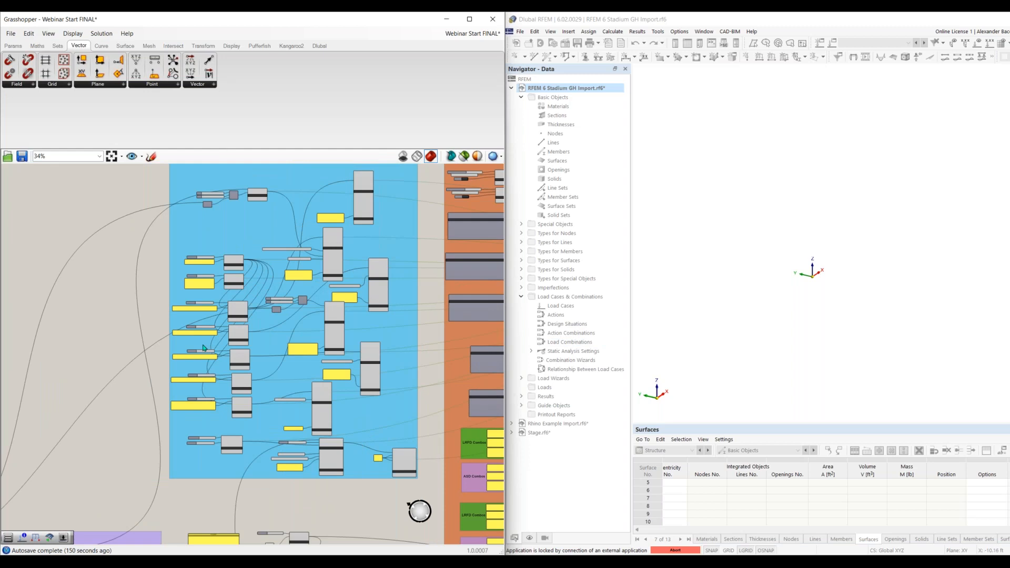
{"action": "right_click_drag", "start_coordinate": [128, 479], "coordinate": [264, 226]}
{"action": "right_click_drag", "start_coordinate": [307, 425], "coordinate": [149, 497]}
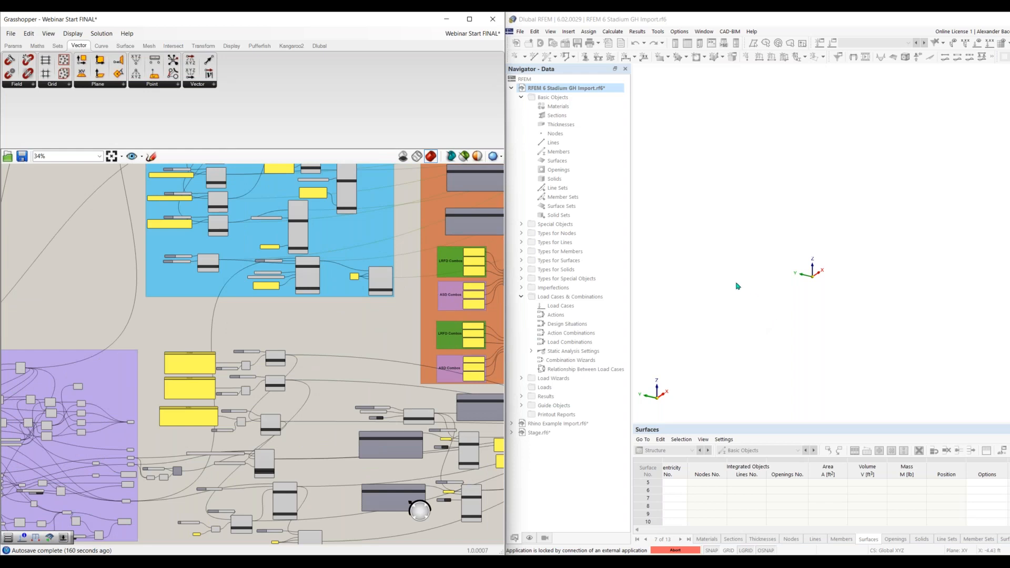
- Abort the external application's connection in RFEM and undo the last action on the stadium model
{"action": "left_click", "coordinate": [724, 242]}
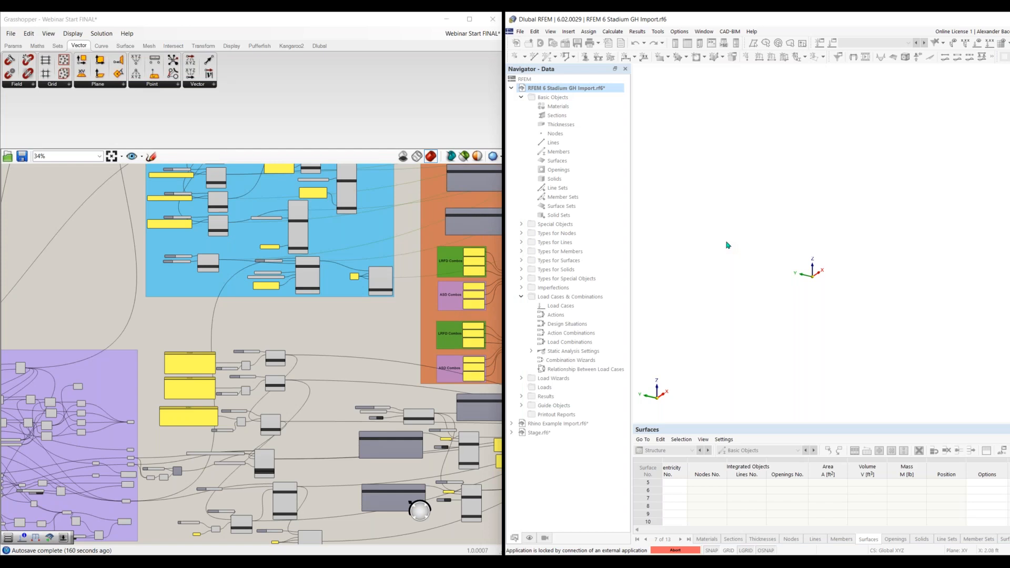
{"action": "left_click", "coordinate": [673, 550]}
{"action": "left_click", "coordinate": [842, 333]}
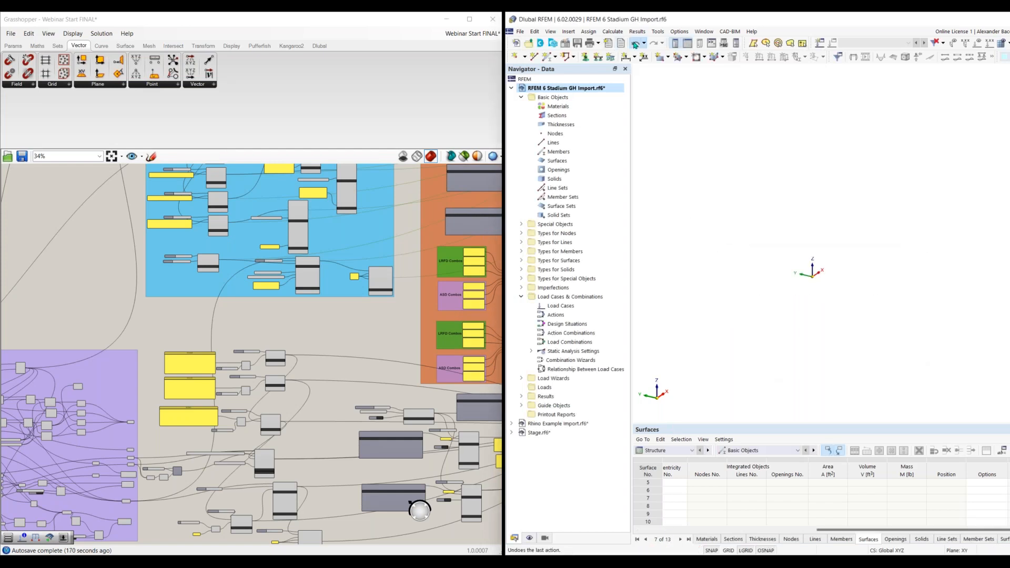
{"action": "left_click", "coordinate": [635, 44]}
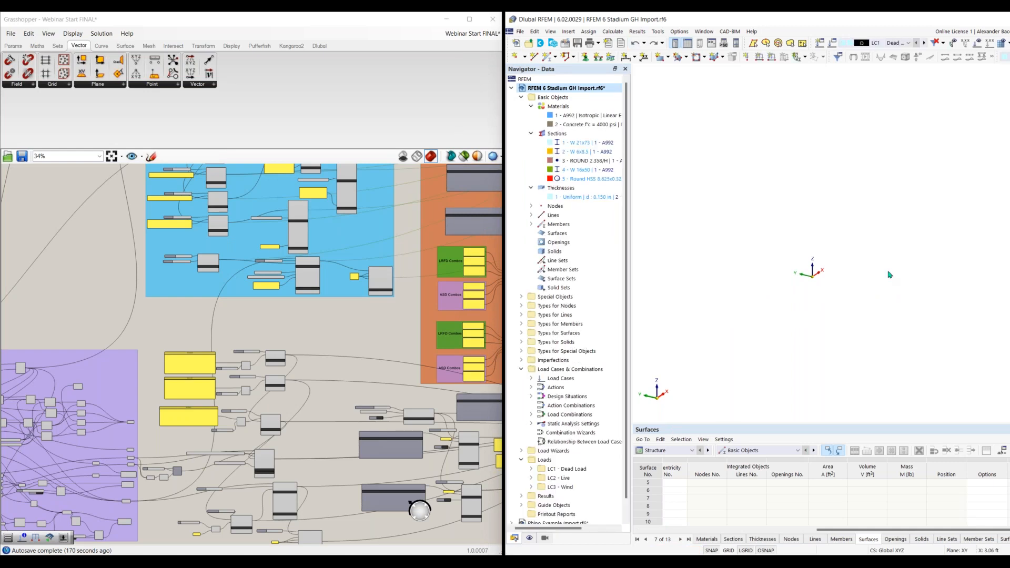
{"action": "scroll", "coordinate": [824, 269], "scroll_direction": "down", "scroll_amount": 1}
{"action": "scroll", "coordinate": [824, 269], "scroll_direction": "up", "scroll_amount": 1}
{"action": "scroll", "coordinate": [783, 255], "scroll_direction": "up", "scroll_amount": 2}
- Undo the stadium model's import in RFEM and redo it
{"action": "left_click", "coordinate": [636, 44]}
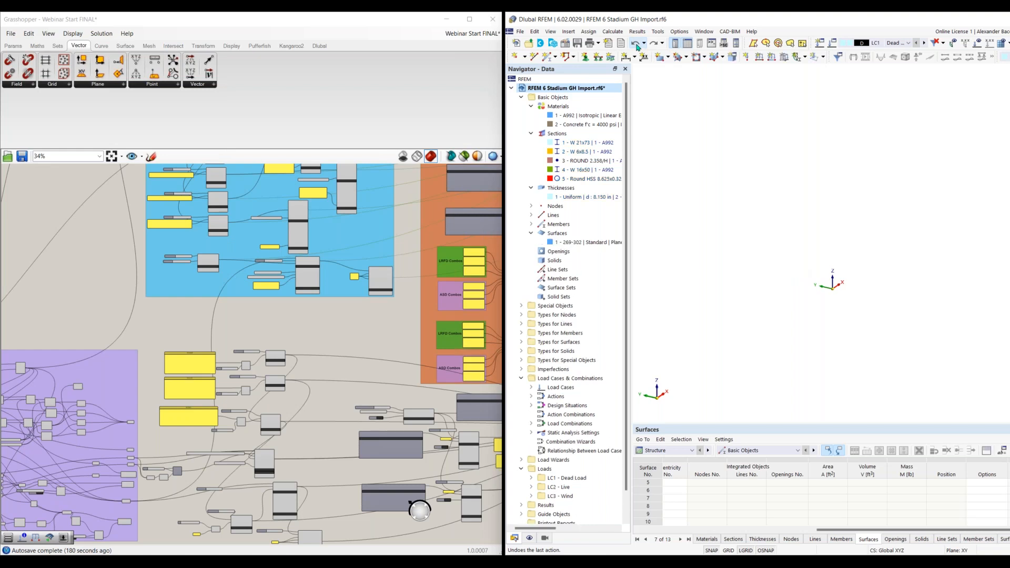
{"action": "left_click", "coordinate": [637, 46]}
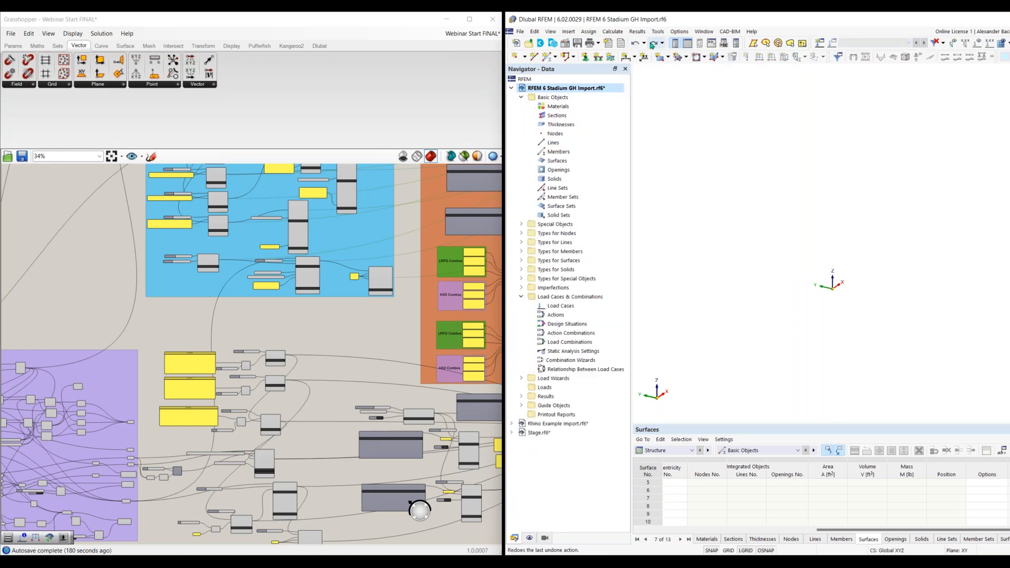
{"action": "left_click", "coordinate": [653, 46]}
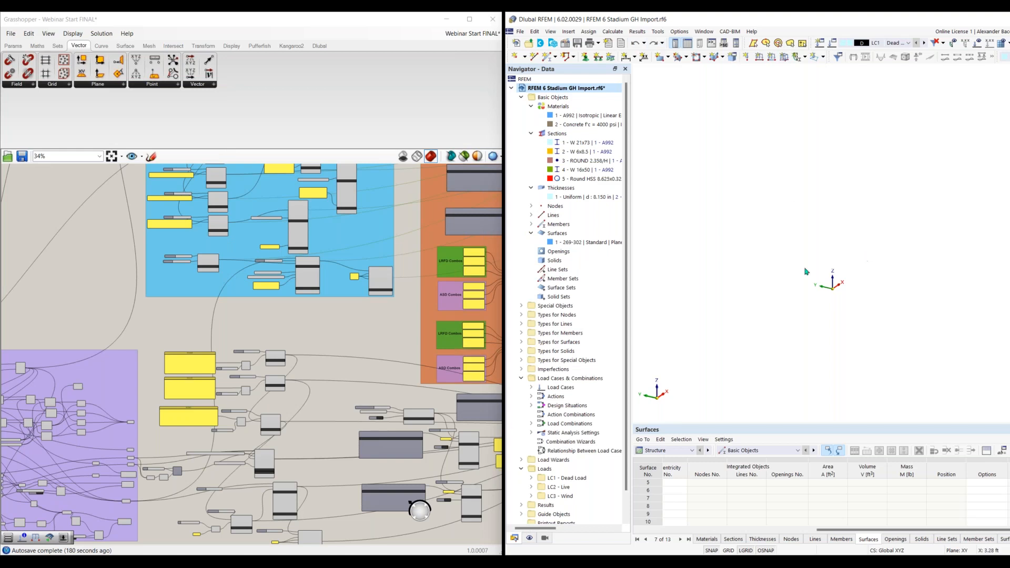
- Examine the imported stadium frame in RFEM, its load cases and combinations, and the members made of material A992
{"action": "scroll", "coordinate": [799, 338], "scroll_direction": "down", "scroll_amount": 3}
{"action": "scroll", "coordinate": [746, 284], "scroll_direction": "down", "scroll_amount": 2}
{"action": "middle_click_drag", "start_coordinate": [759, 268], "coordinate": [790, 343]}
{"action": "right_click", "coordinate": [790, 343]}
{"action": "middle_click_drag", "start_coordinate": [740, 298], "coordinate": [739, 258], "text": "ctrl"}
{"action": "scroll", "coordinate": [834, 261], "scroll_direction": "down", "scroll_amount": 3}
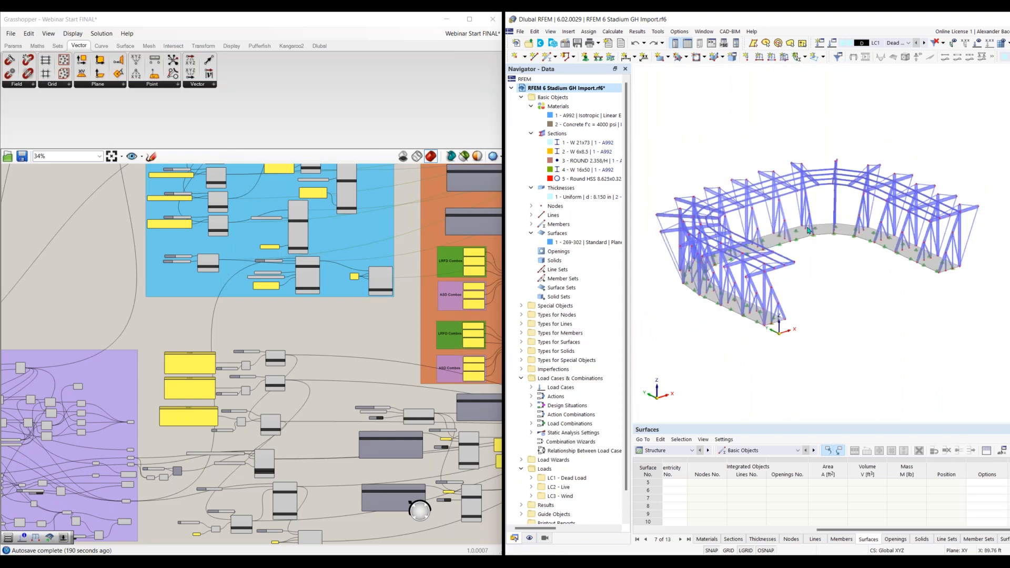
{"action": "scroll", "coordinate": [815, 266], "scroll_direction": "up", "scroll_amount": 3}
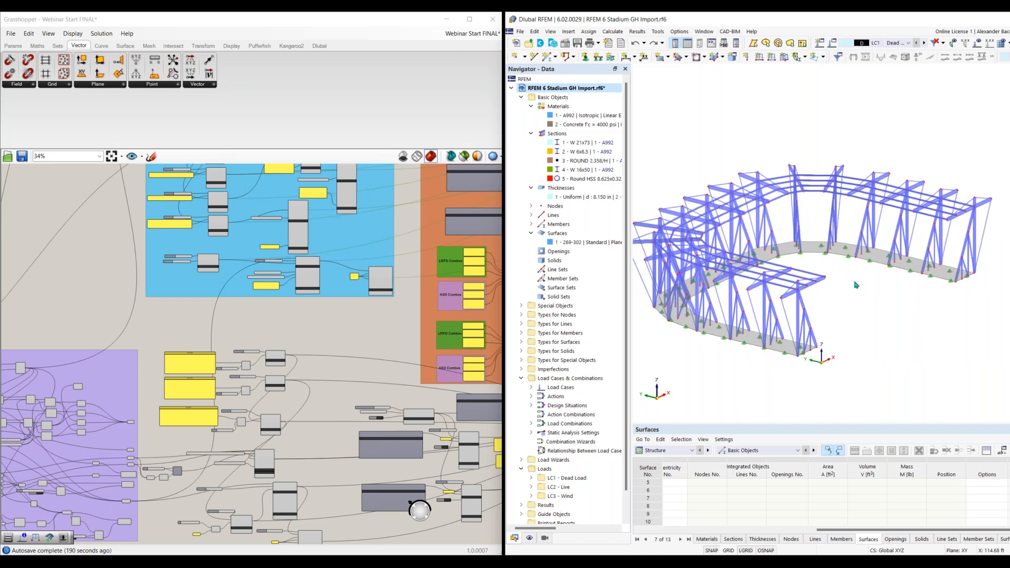
{"action": "left_click", "coordinate": [895, 43]}
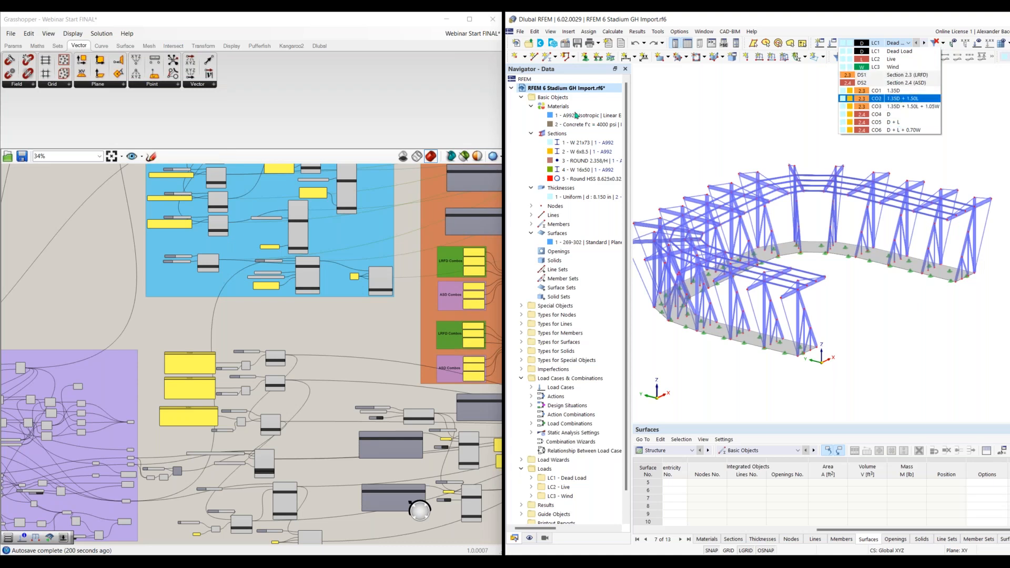
{"action": "left_click", "coordinate": [576, 116]}
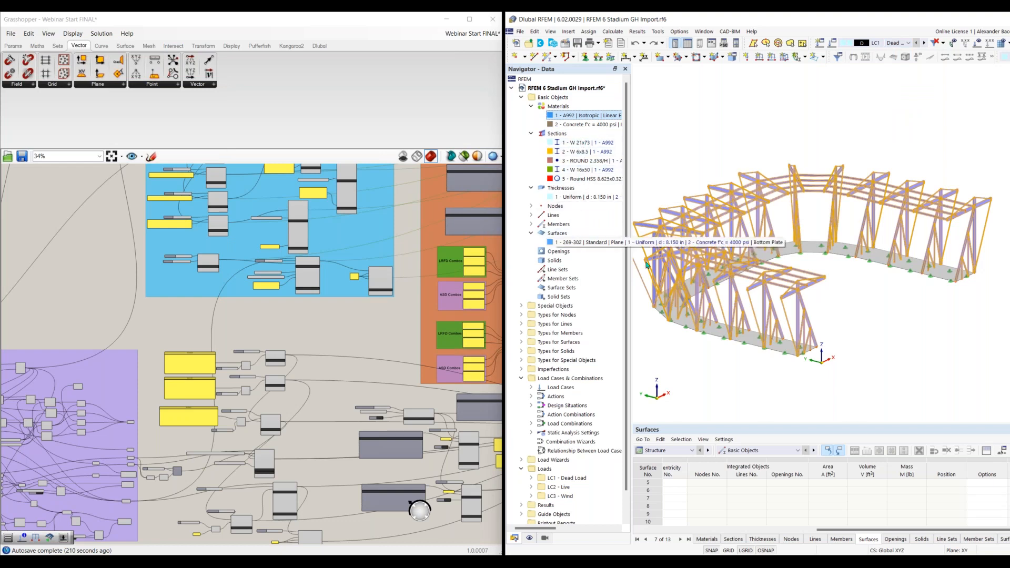
{"action": "scroll", "coordinate": [794, 310], "scroll_direction": "up", "scroll_amount": 2}
{"action": "middle_click_drag", "start_coordinate": [794, 310], "coordinate": [826, 279], "text": "ctrl"}
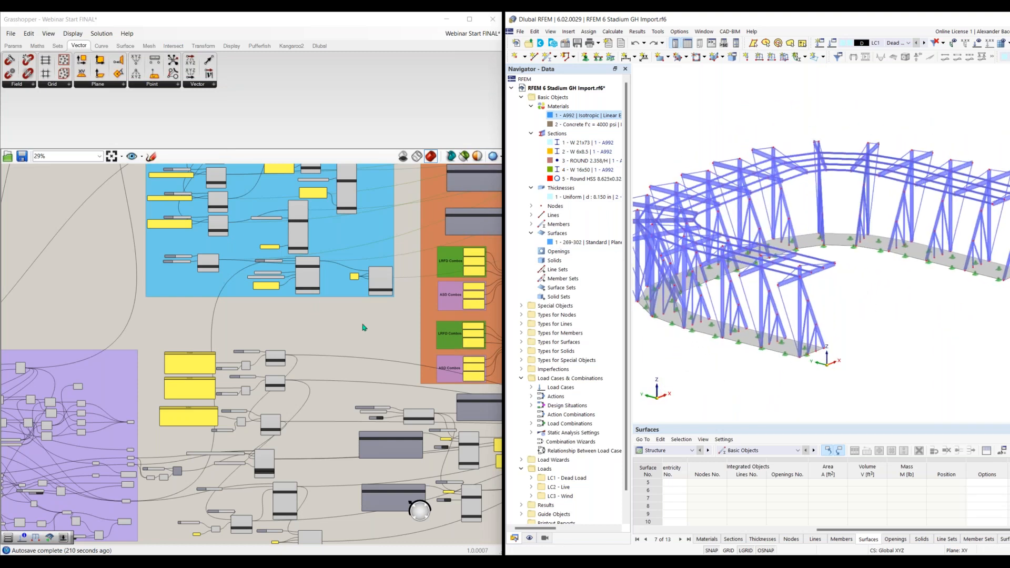
- Display the loads on the RFEM model and step through the load cases, ending on LC2 - Live
{"action": "scroll", "coordinate": [365, 327], "scroll_direction": "down", "scroll_amount": 3}
{"action": "right_click_drag", "start_coordinate": [348, 339], "coordinate": [269, 395]}
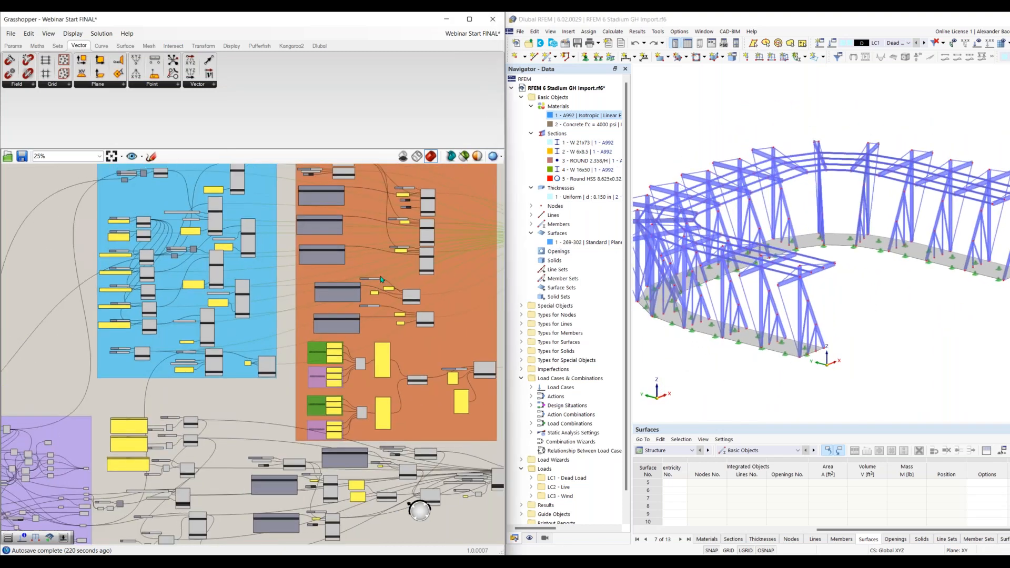
{"action": "scroll", "coordinate": [870, 299], "scroll_direction": "down", "scroll_amount": 1}
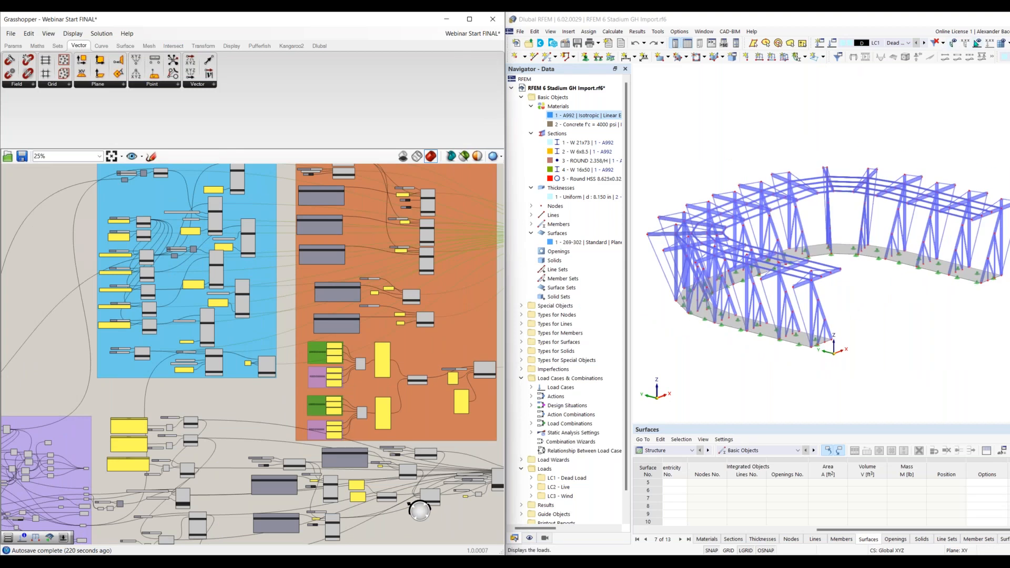
{"action": "left_click", "coordinate": [977, 43]}
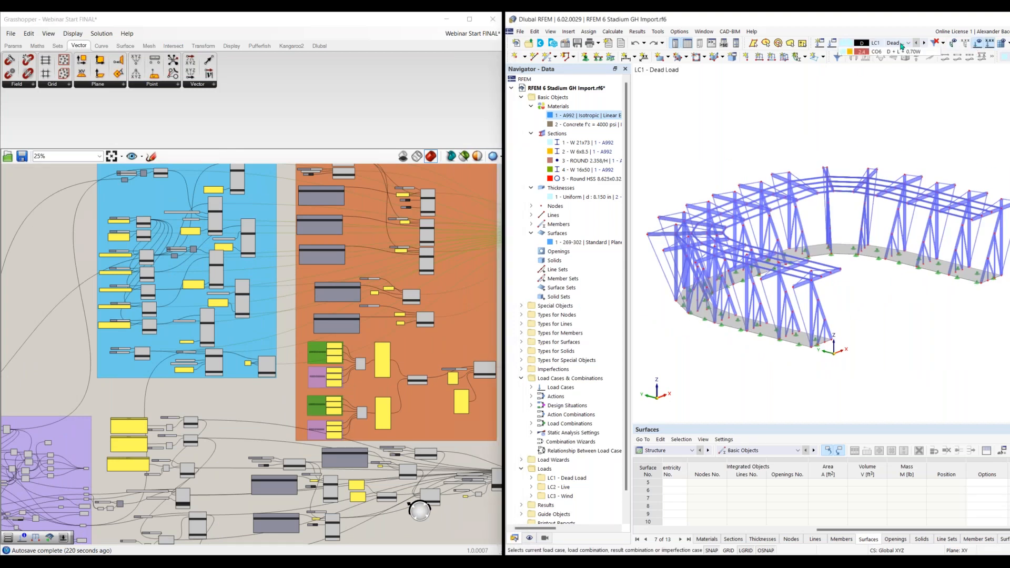
{"action": "left_click", "coordinate": [924, 43]}
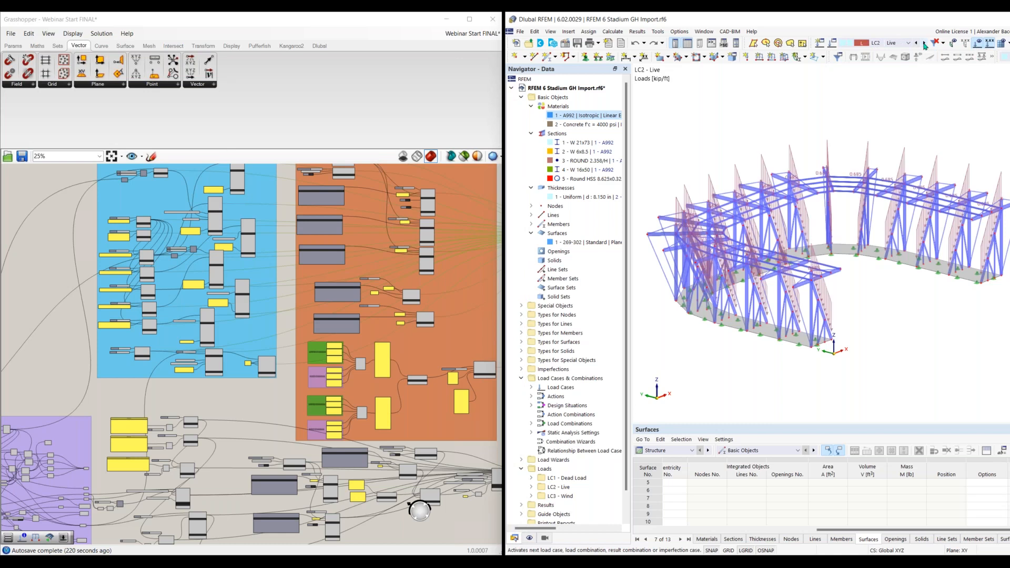
{"action": "left_click", "coordinate": [924, 43]}
{"action": "left_click", "coordinate": [917, 44]}
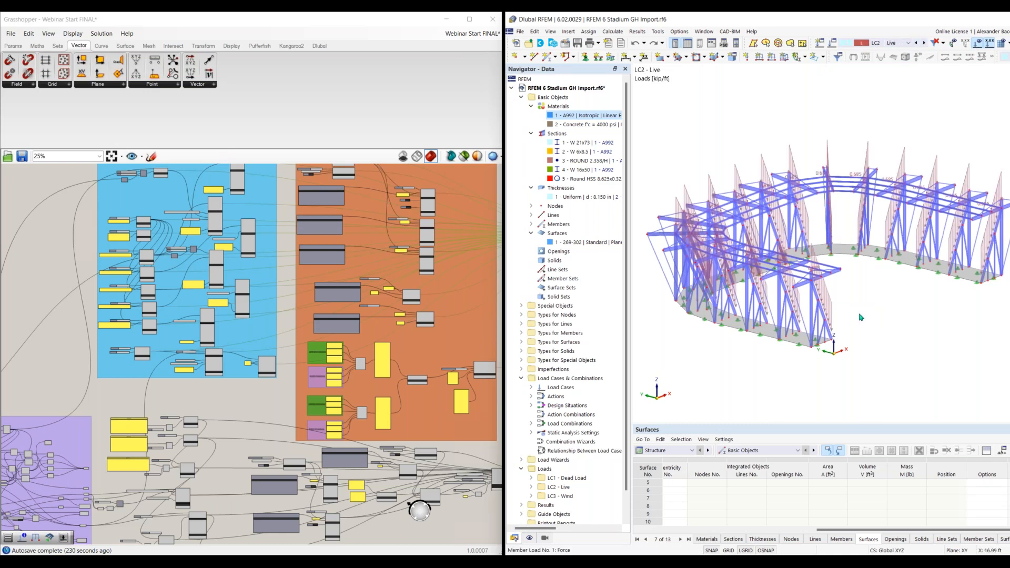
{"action": "scroll", "coordinate": [861, 317], "scroll_direction": "up", "scroll_amount": 5}
{"action": "scroll", "coordinate": [862, 313], "scroll_direction": "down", "scroll_amount": 5}
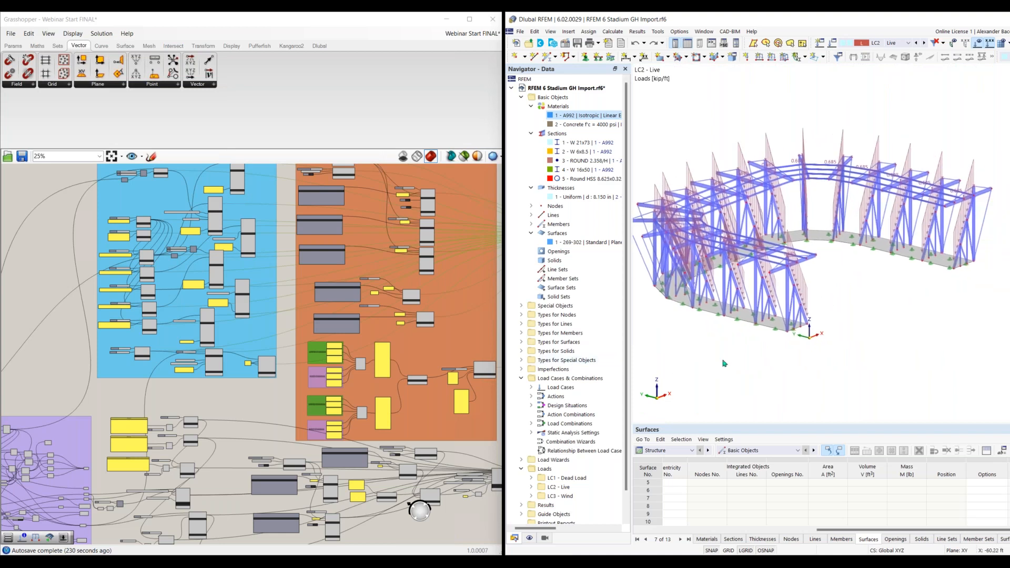
- Switch to the running PowerPoint slide show and advance from the Workflow slide to the short-term points of Future Developments
{"action": "key", "text": "super+Tab"}
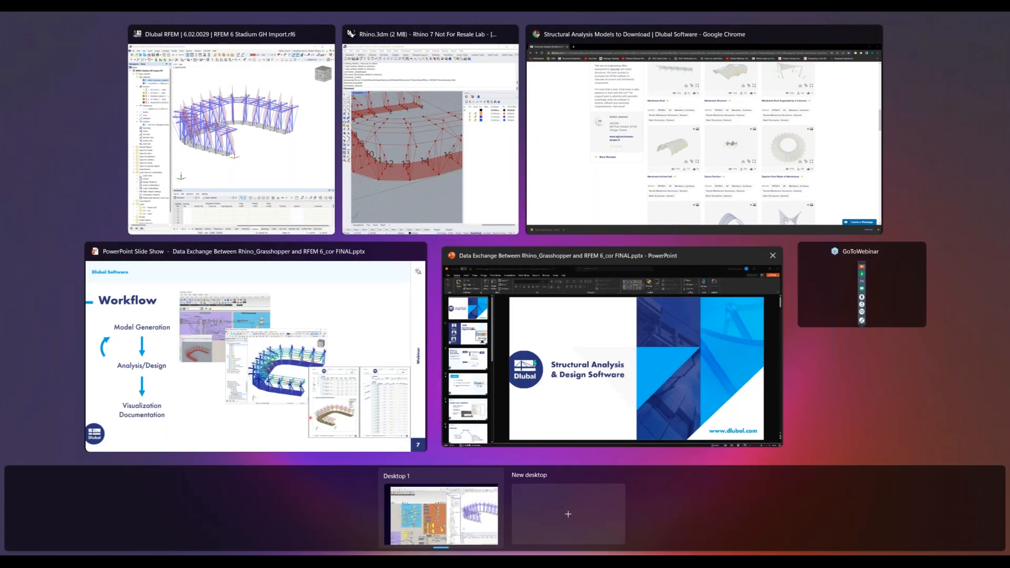
{"action": "left_click", "coordinate": [535, 363]}
{"action": "key", "text": "super+Tab"}
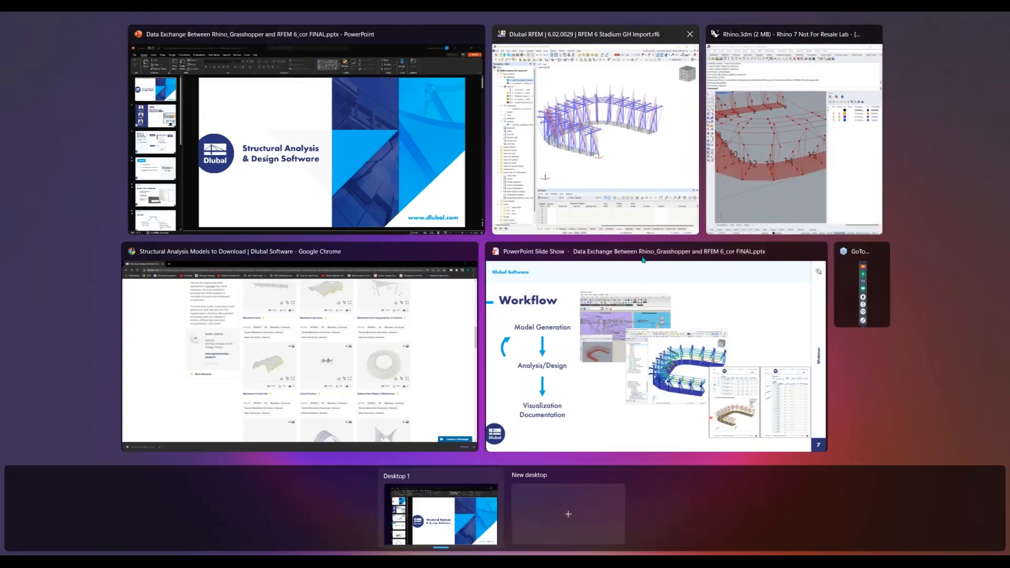
{"action": "left_click", "coordinate": [640, 308]}
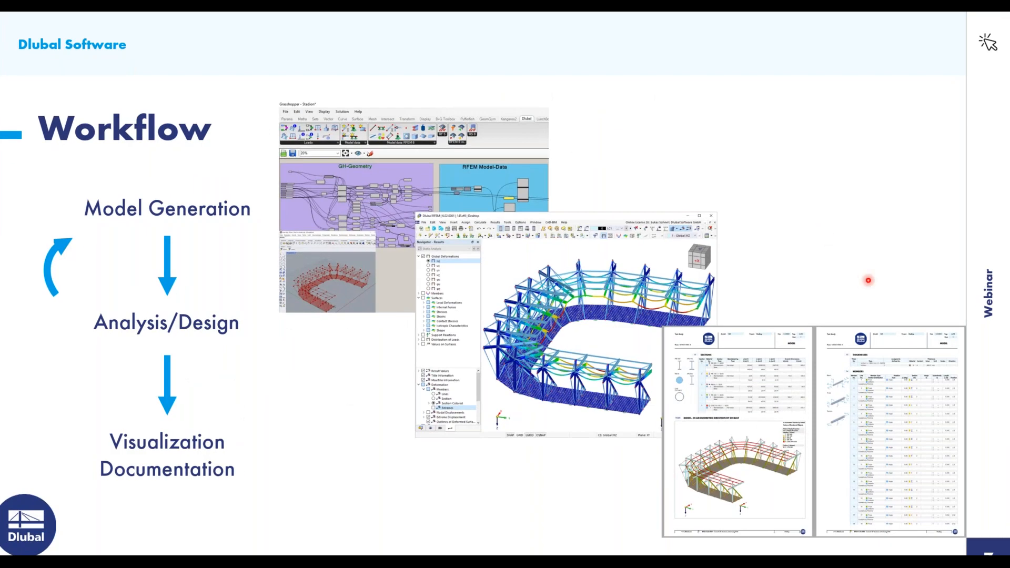
{"action": "key", "text": "Right"}
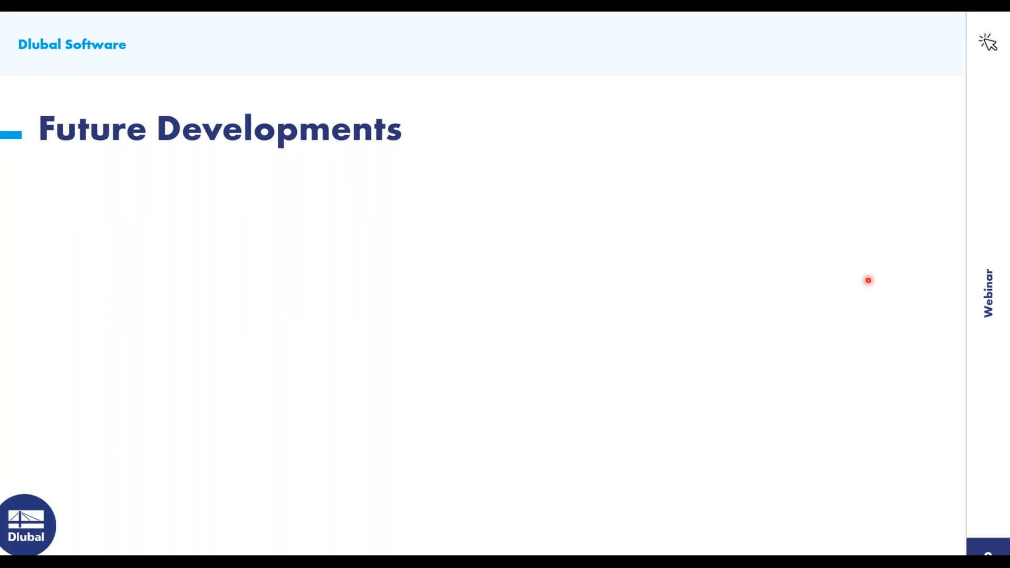
{"action": "key", "text": "Right"}
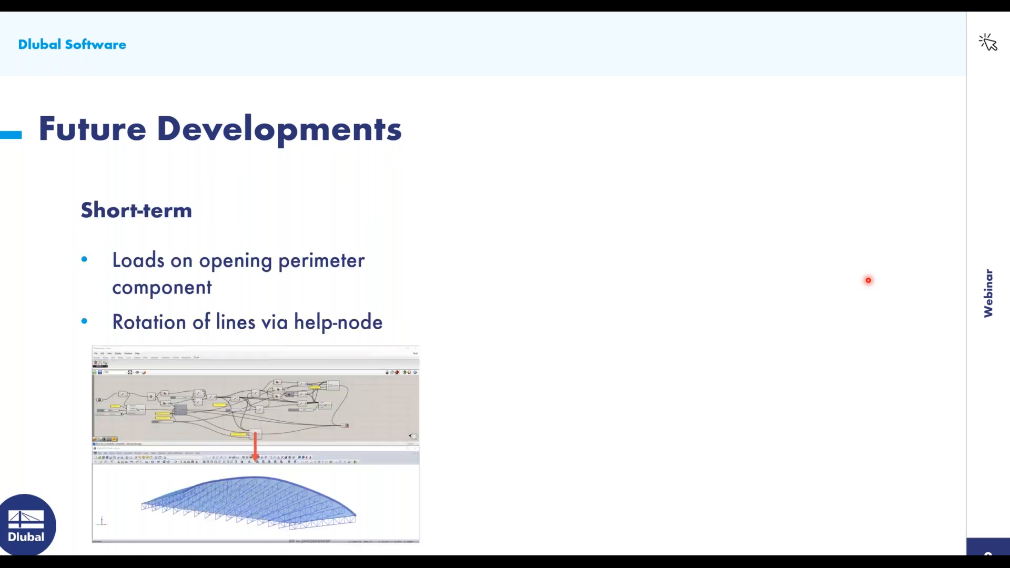